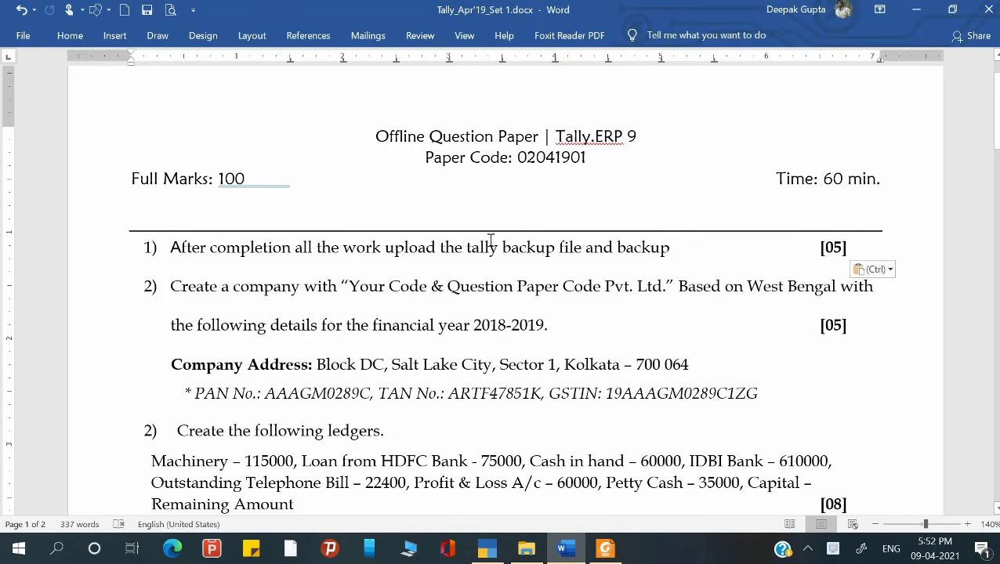
Change the product name in the question paper's heading from Tally.ERP 9 to Tally Prime.
left_click(641, 133)
key("BackSpace")
key("BackSpace")
key("BackSpace")
key("BackSpace")
key("BackSpace")
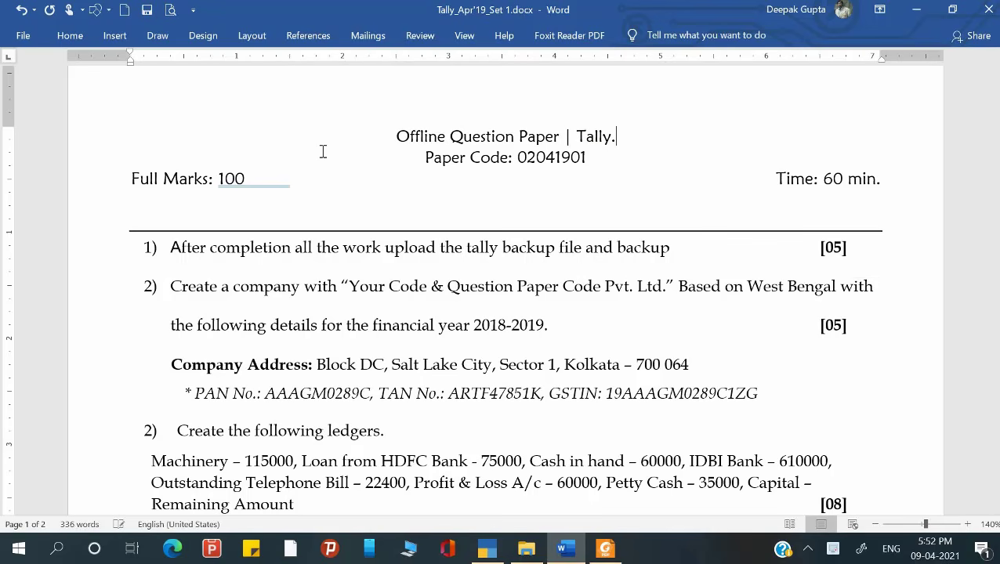
key("BackSpace")
type("P")
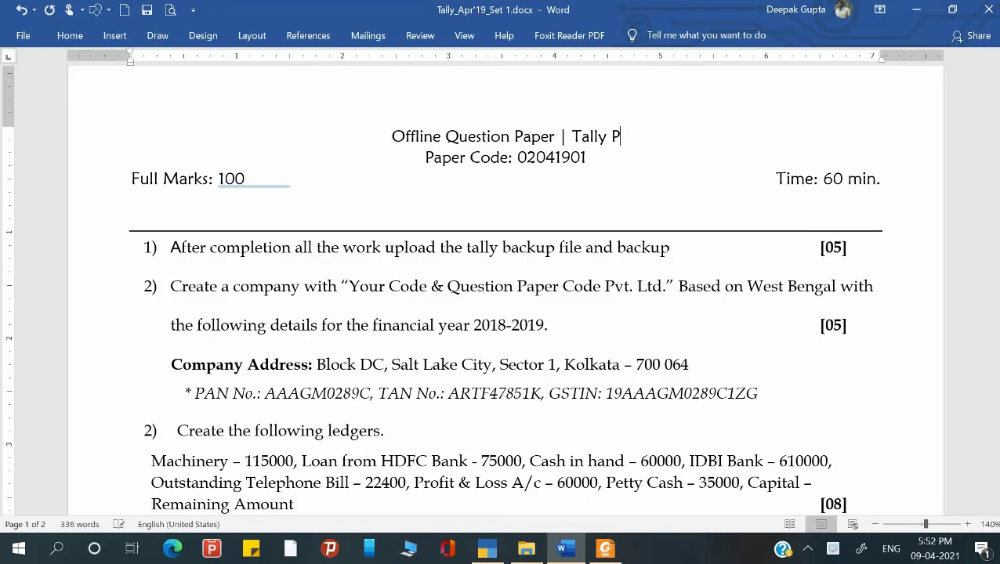
type("rime")
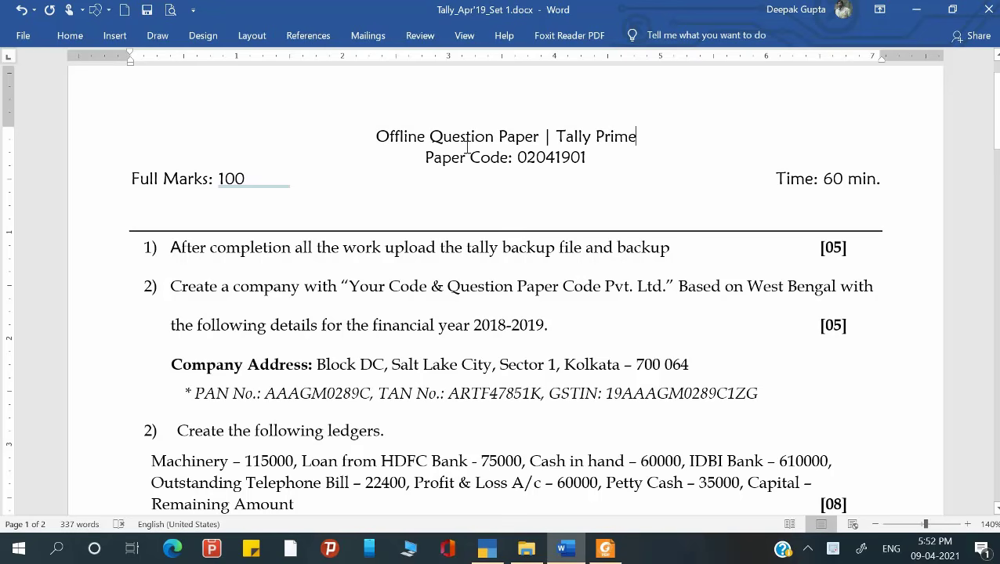
Read the question paper from its heading through the company details, ledger list and payment questions.
left_click(468, 137)
left_click(493, 156)
scroll(353, 279, "down", 3)
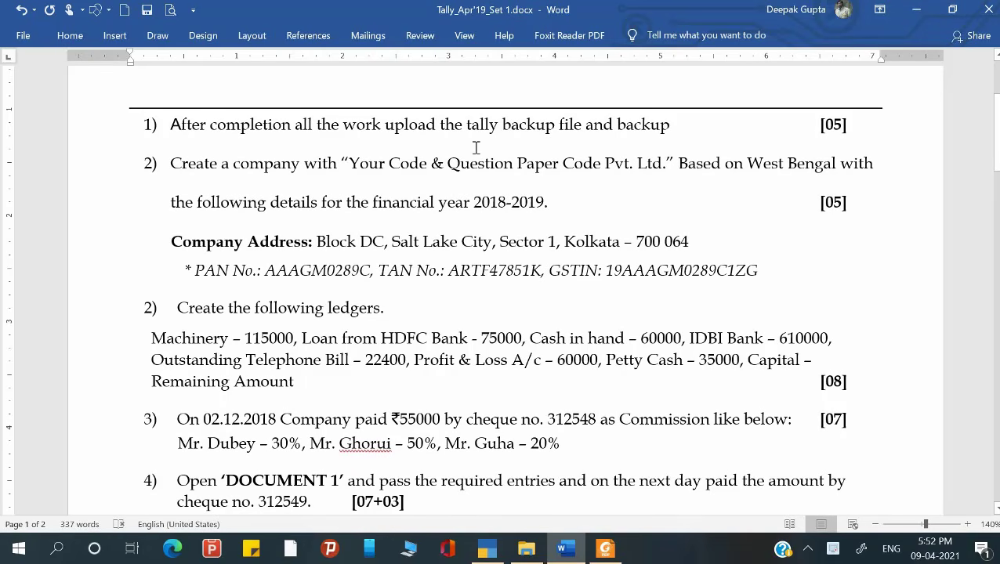
left_click(206, 168)
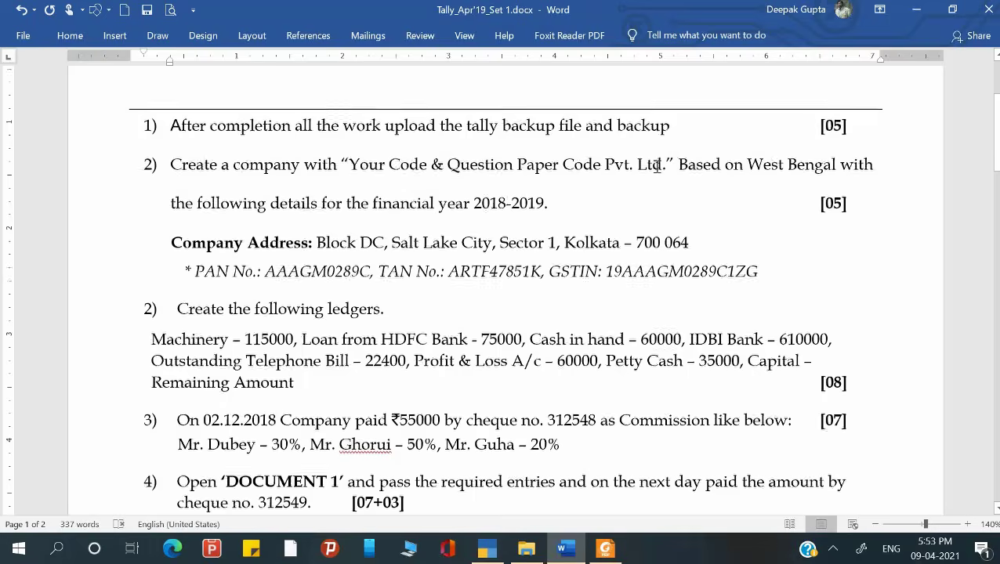
scroll(657, 165, "up", 1)
scroll(657, 165, "up", 1)
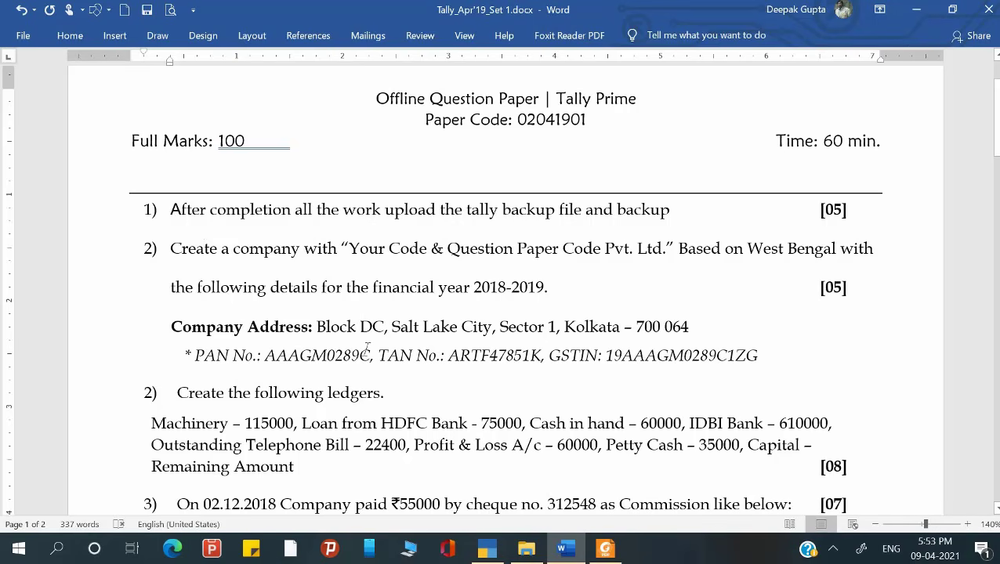
scroll(366, 350, "down", 2)
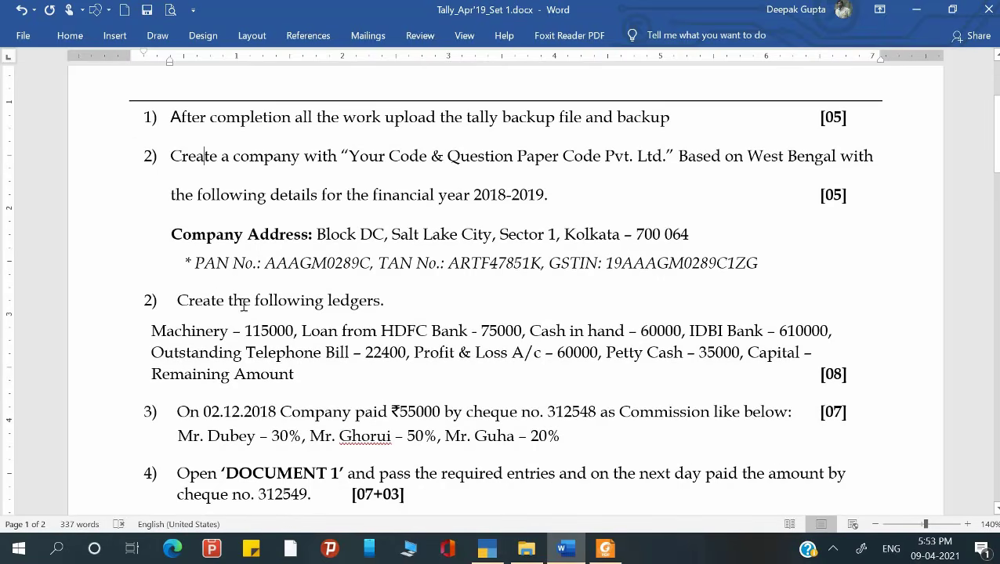
scroll(374, 312, "down", 4)
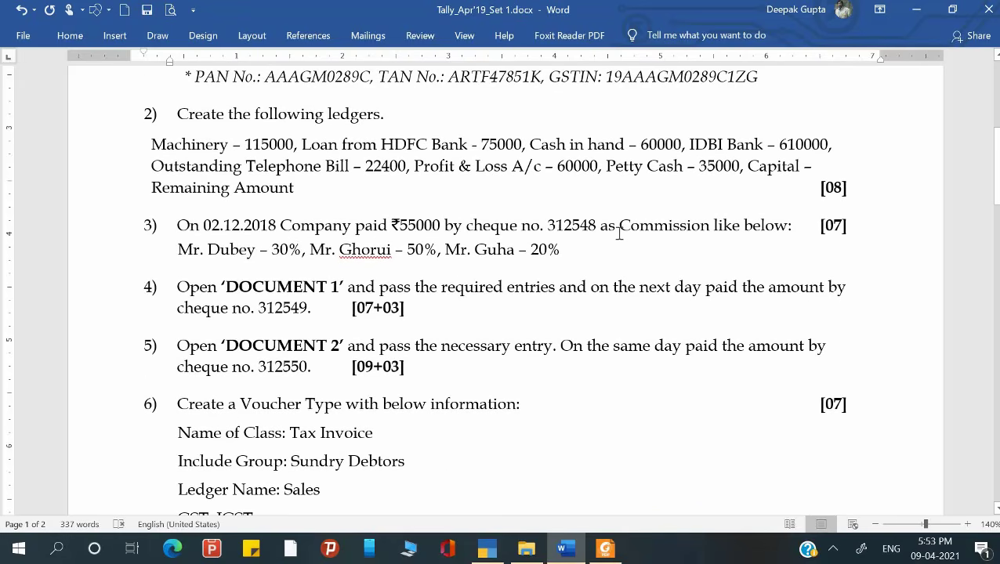
scroll(447, 265, "down", 1)
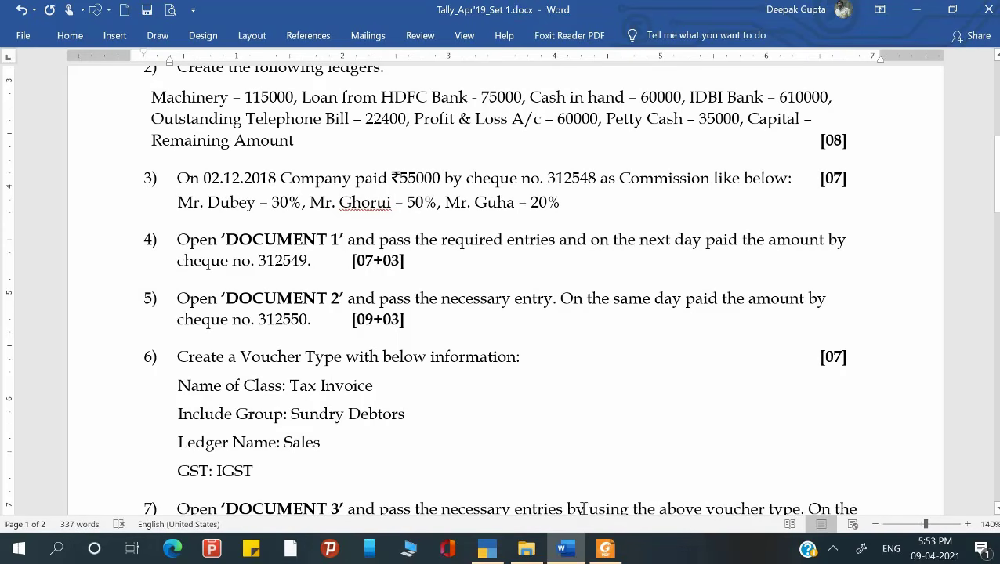
Switch to Foxit Reader to view the Document 1 money receipt, and return to the question paper in Word.
left_click(605, 551)
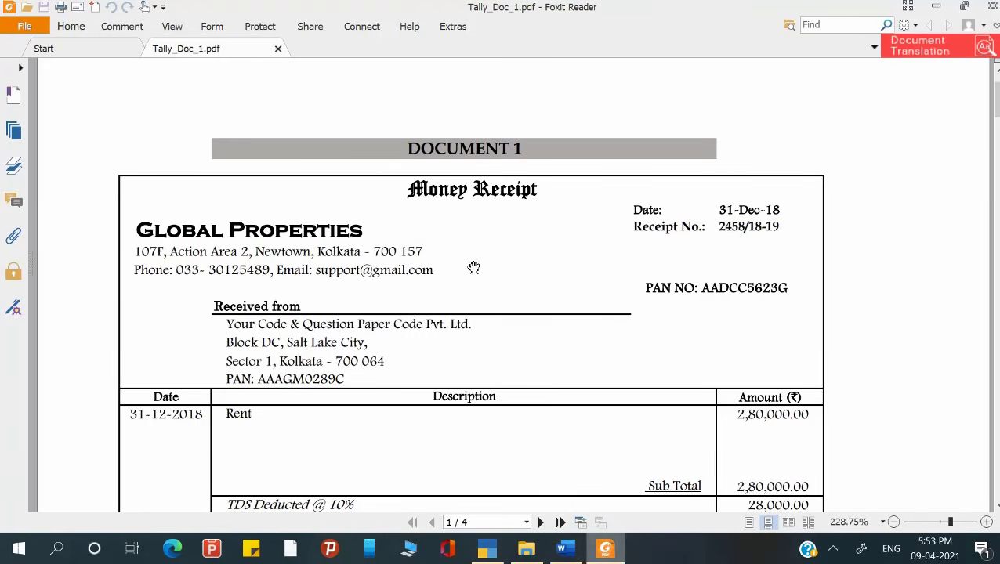
scroll(442, 338, "down", 1)
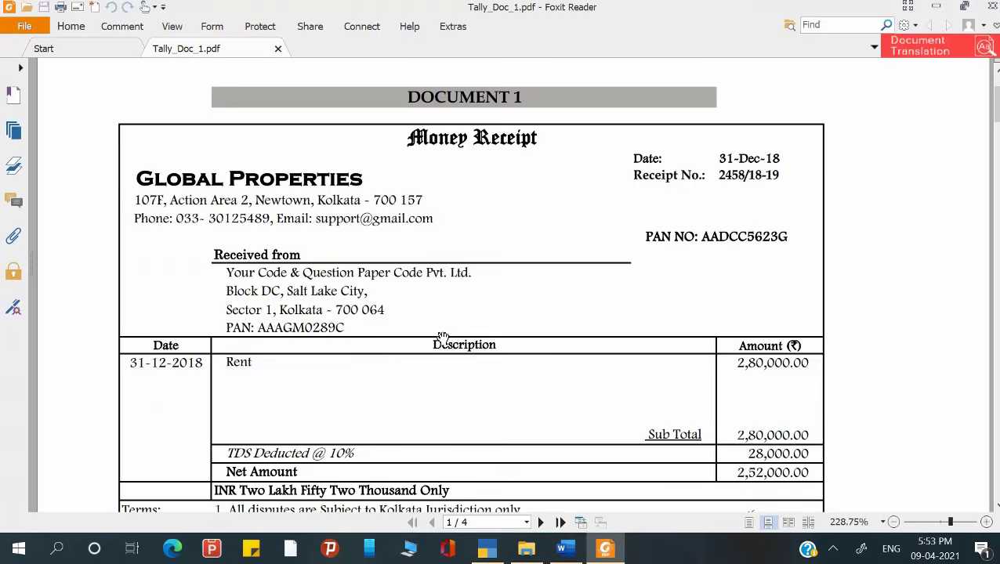
left_click(563, 550)
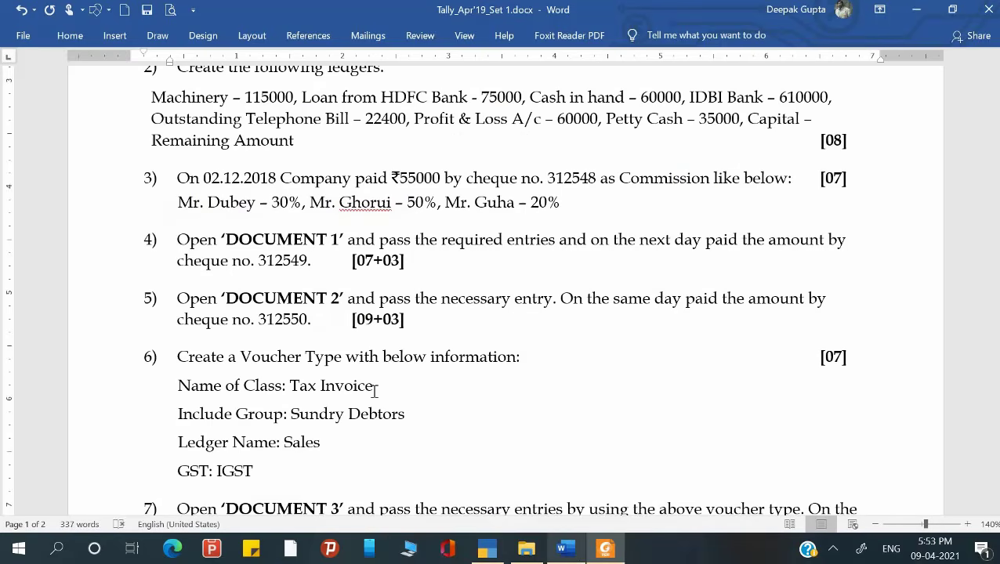
Read the remaining questions, from the voucher type creation to the Balance Sheet export, and return to the paper's beginning.
scroll(350, 314, "down", 2)
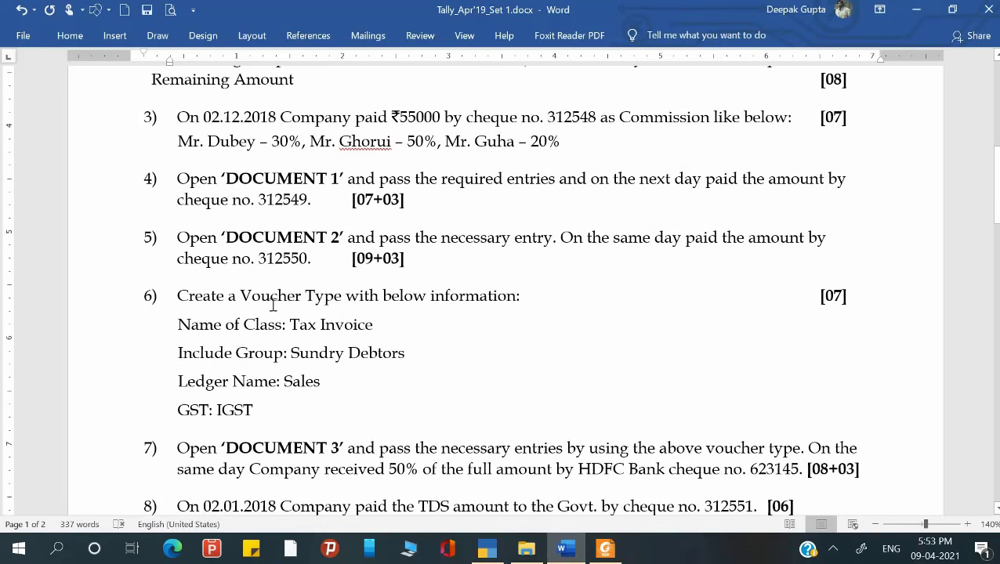
scroll(351, 314, "down", 2)
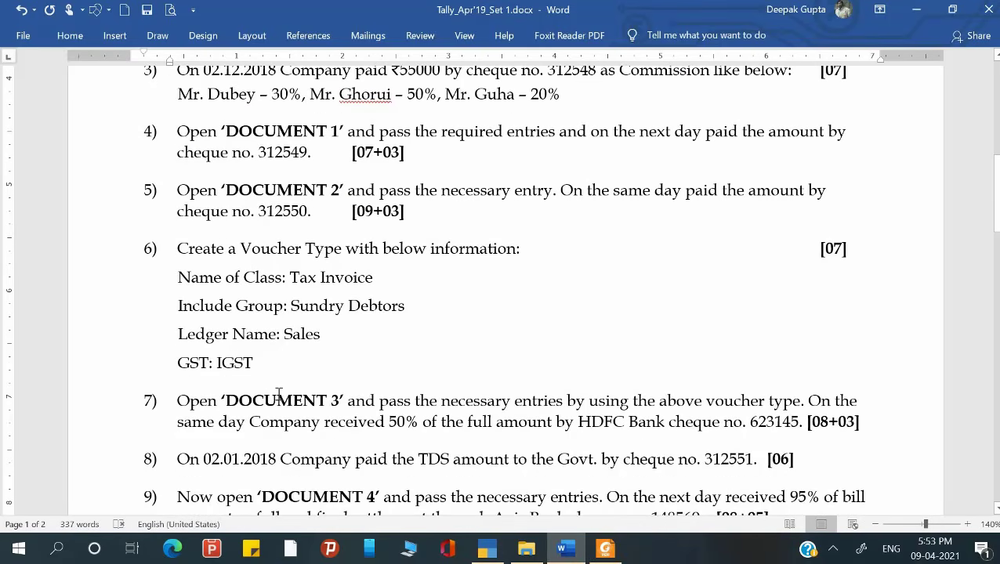
scroll(279, 396, "down", 3)
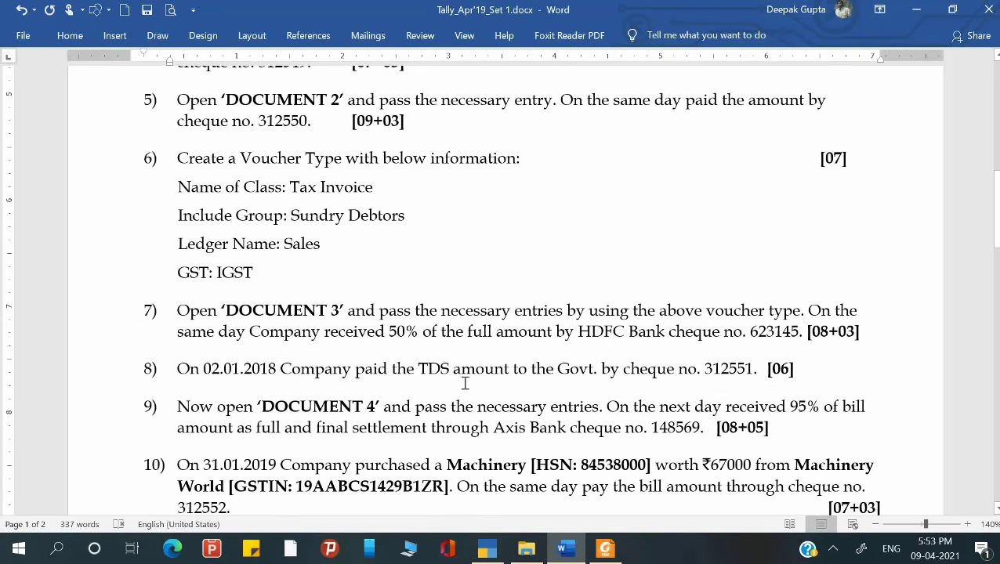
scroll(422, 415, "down", 3)
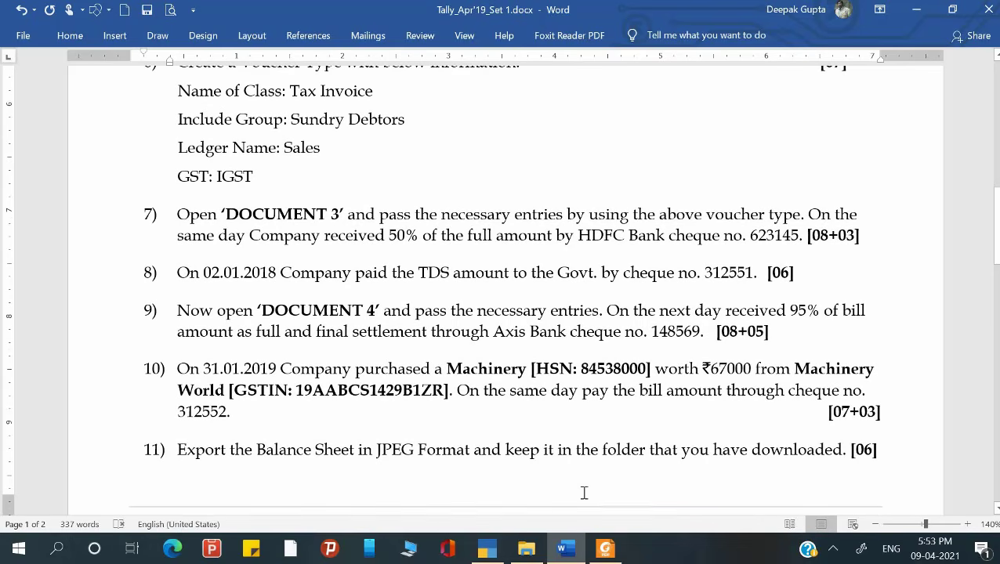
left_click(605, 549)
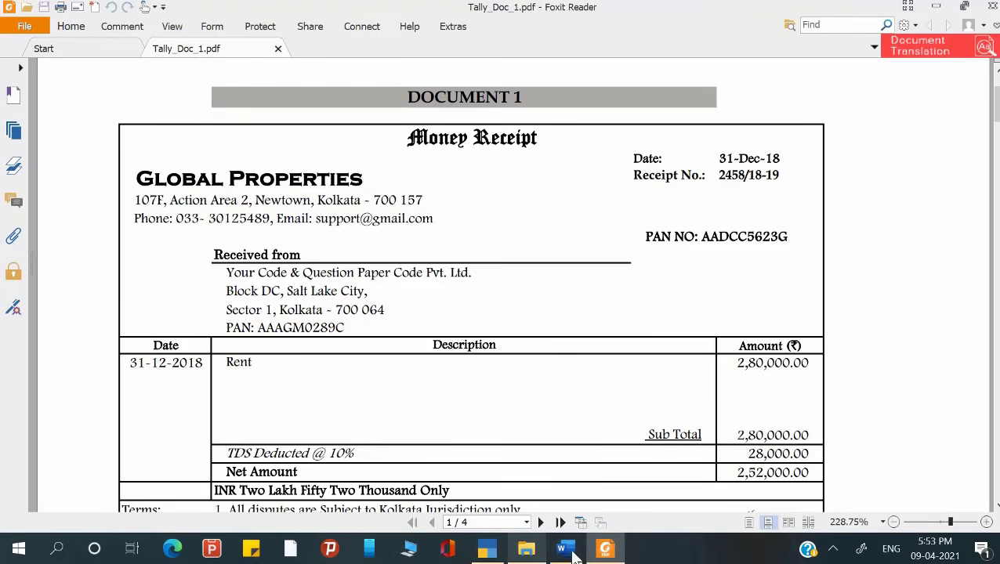
left_click(572, 552)
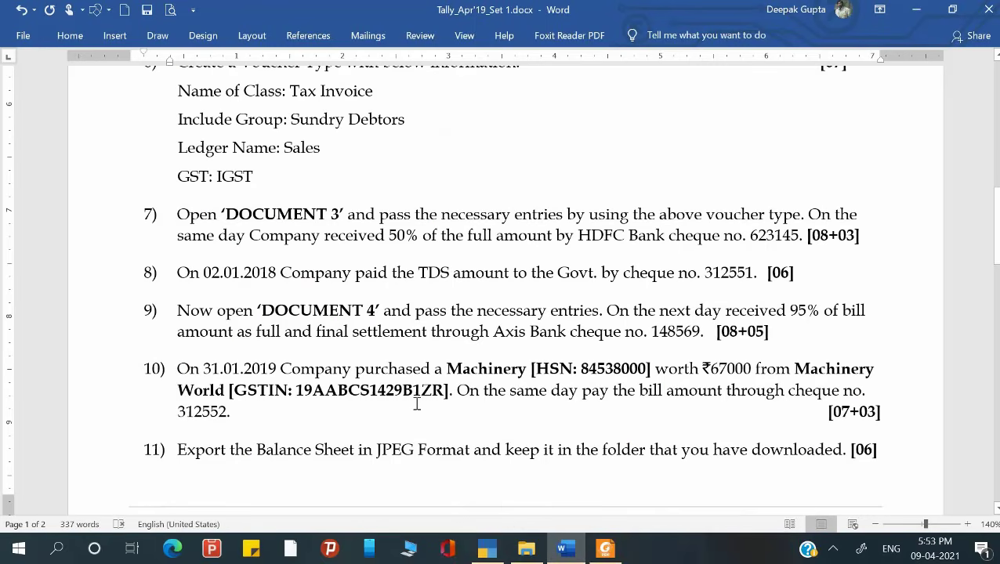
scroll(286, 330, "down", 1)
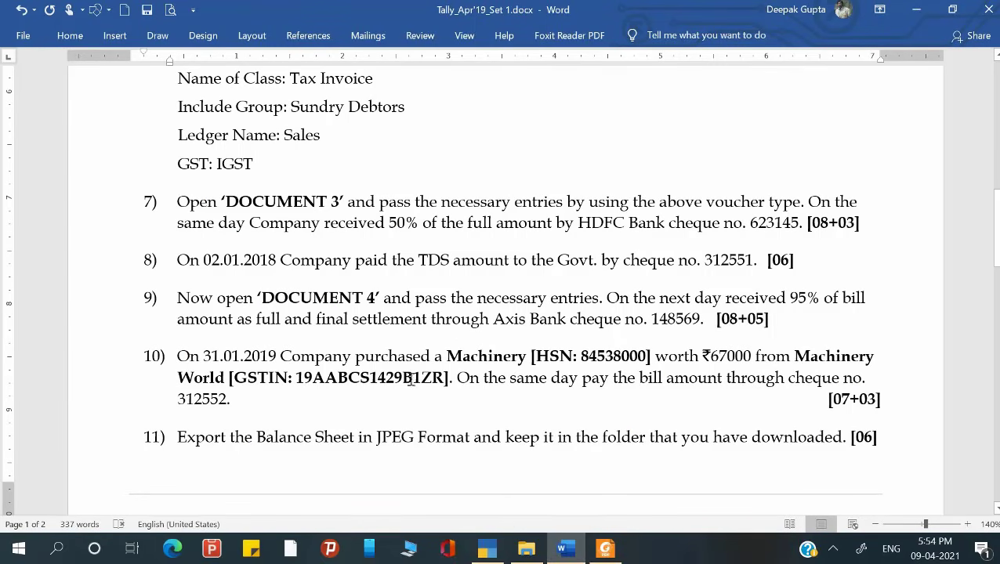
scroll(319, 396, "down", 2)
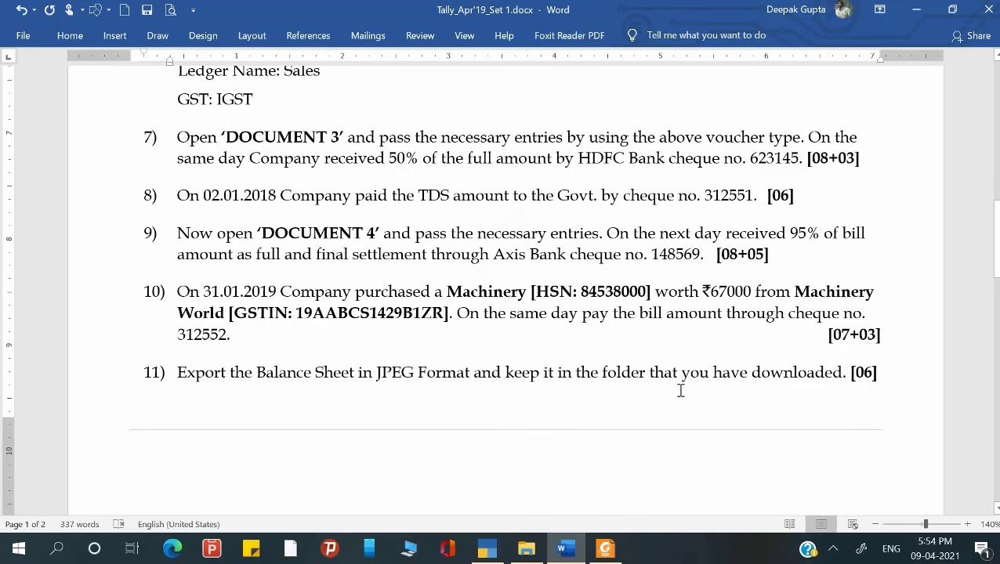
scroll(682, 390, "down", 6)
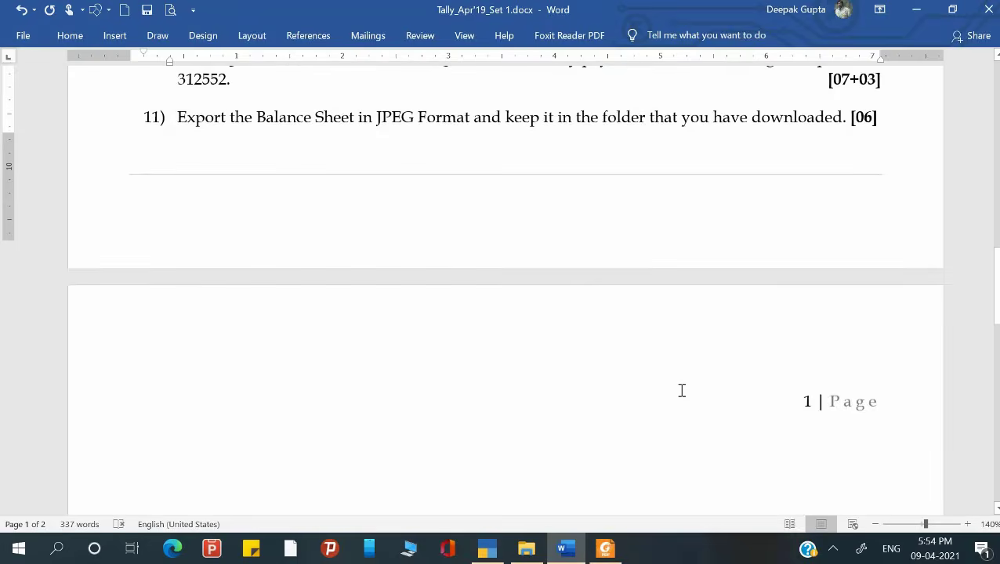
scroll(682, 391, "up", 14)
scroll(682, 391, "up", 9)
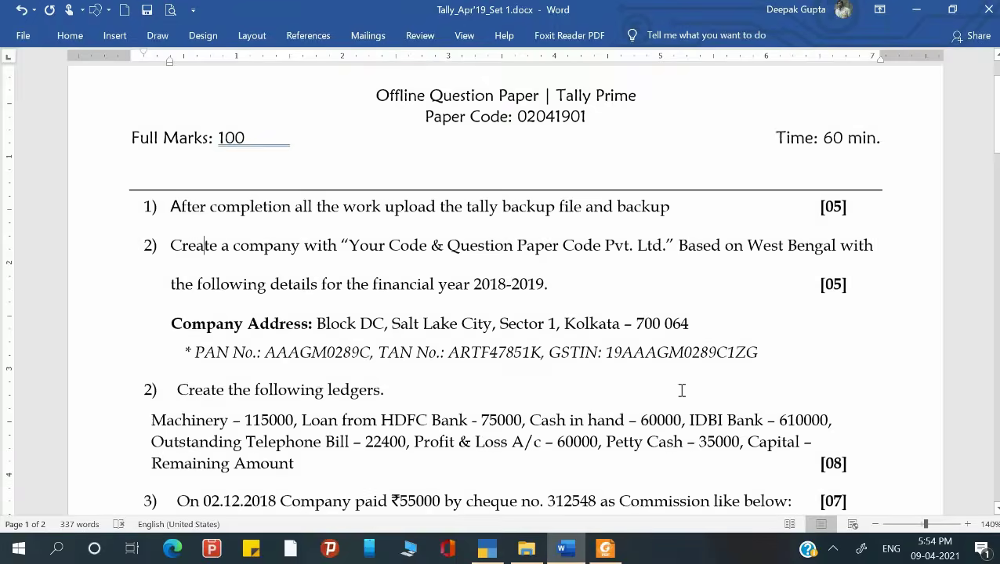
scroll(682, 388, "up", 1)
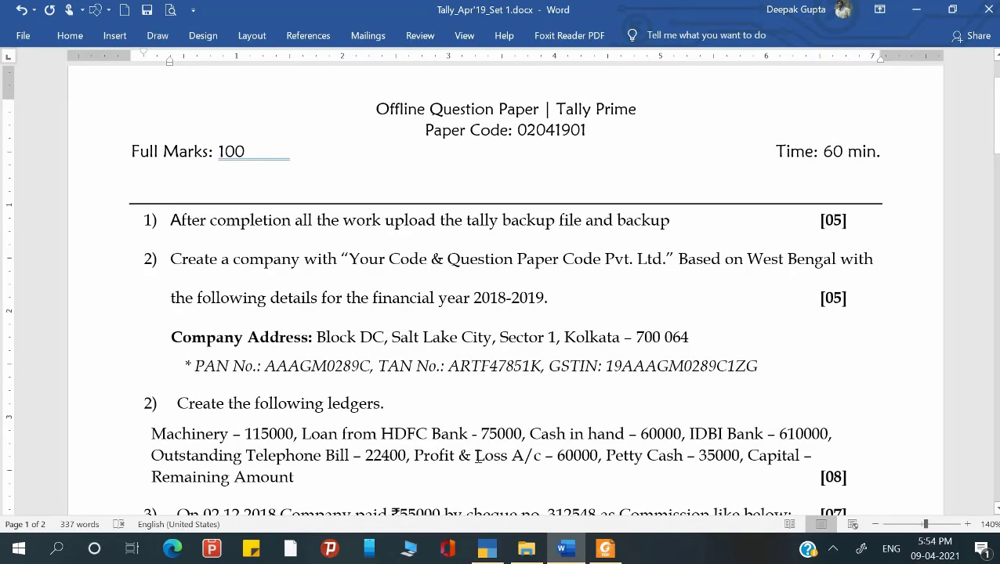
Switch to TallyPrime and open a blank company creation form.
left_click(488, 549)
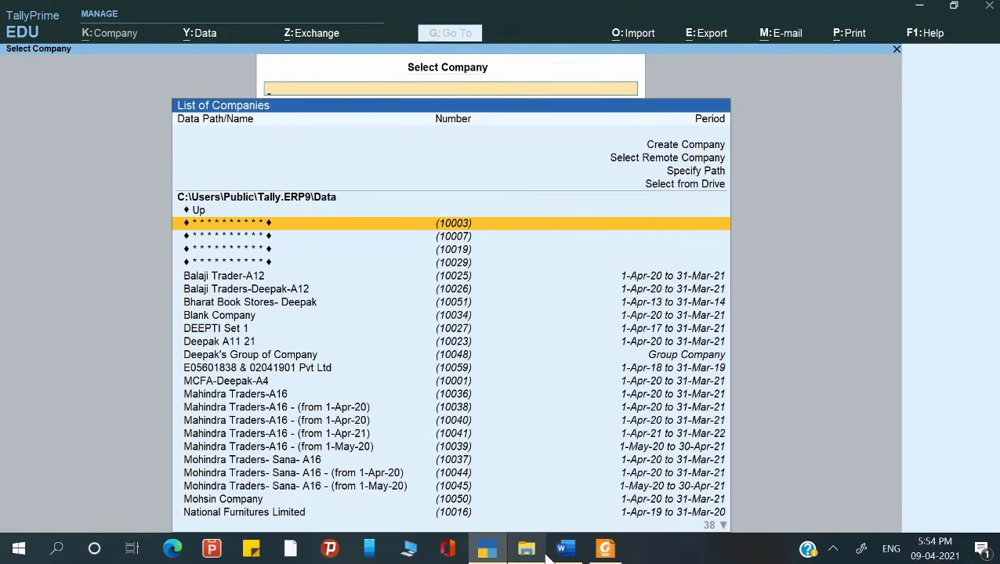
key("Up")
key("Up")
key("Up")
key("Up")
key("Up")
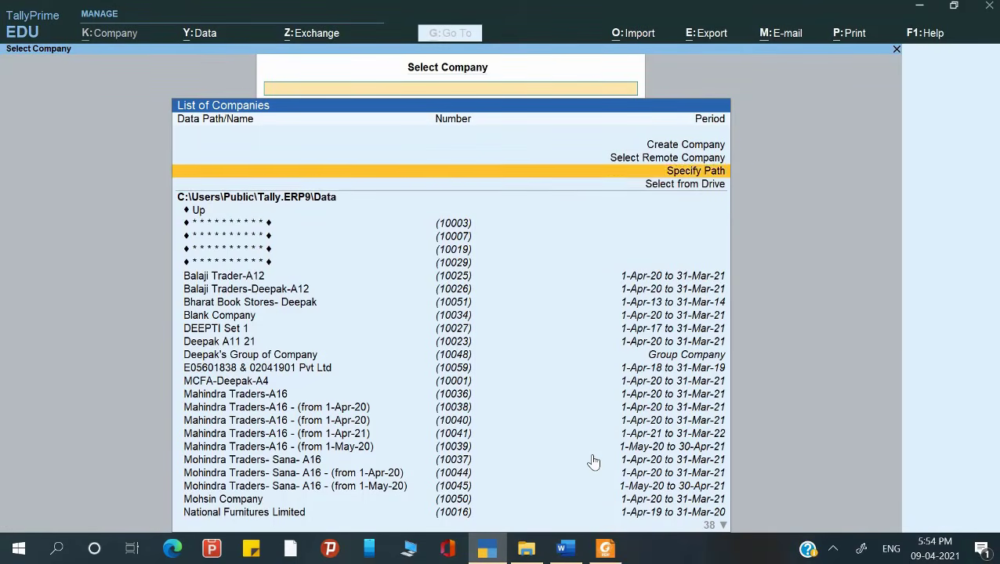
key("Return")
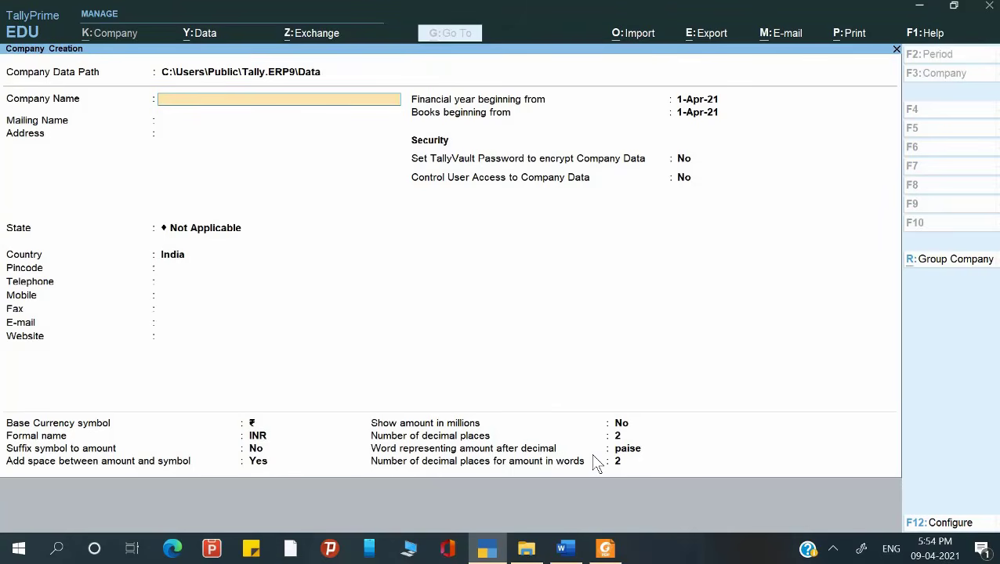
Copy "Your Code & Question Paper Code Pvt. Ltd" from question 2 in Word into the Company Name in TallyPrime.
left_click(561, 549)
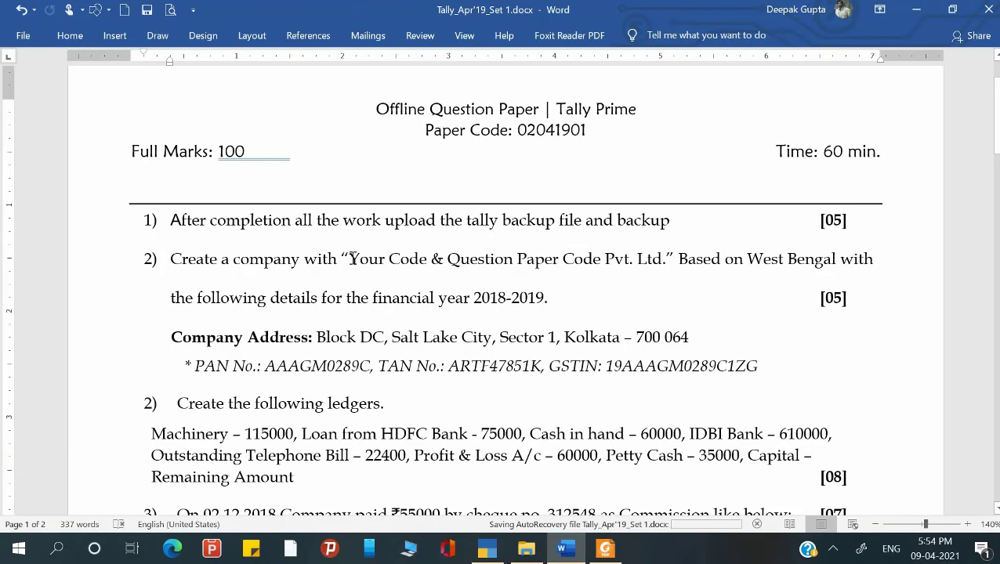
left_click_drag(352, 259, 665, 268)
key("ctrl+c")
key("alt+Tab")
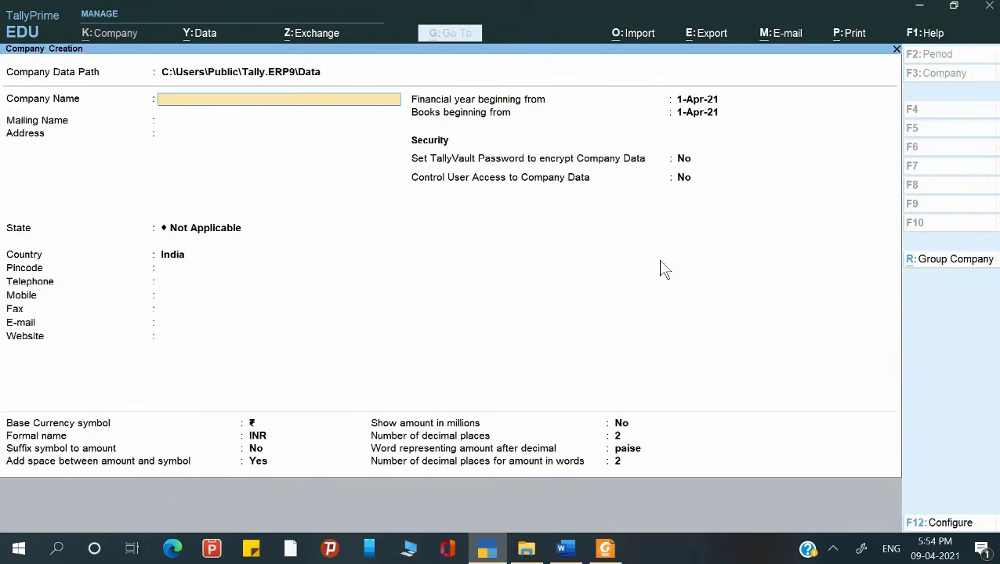
key("ctrl+alt+v")
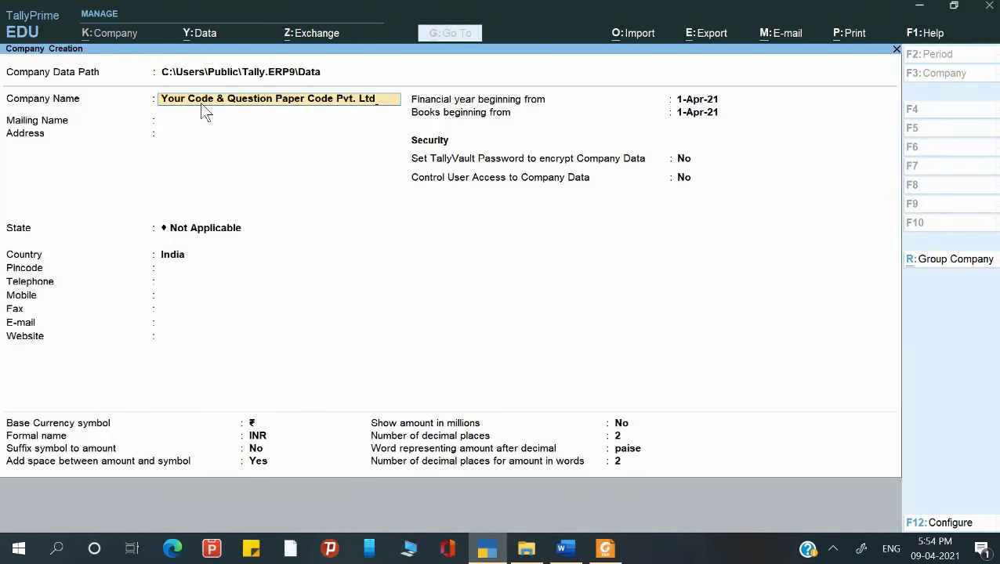
Replace the question paper code placeholder in the TallyPrime company name with the paper code 02041901 from the Word heading.
key("alt+Tab")
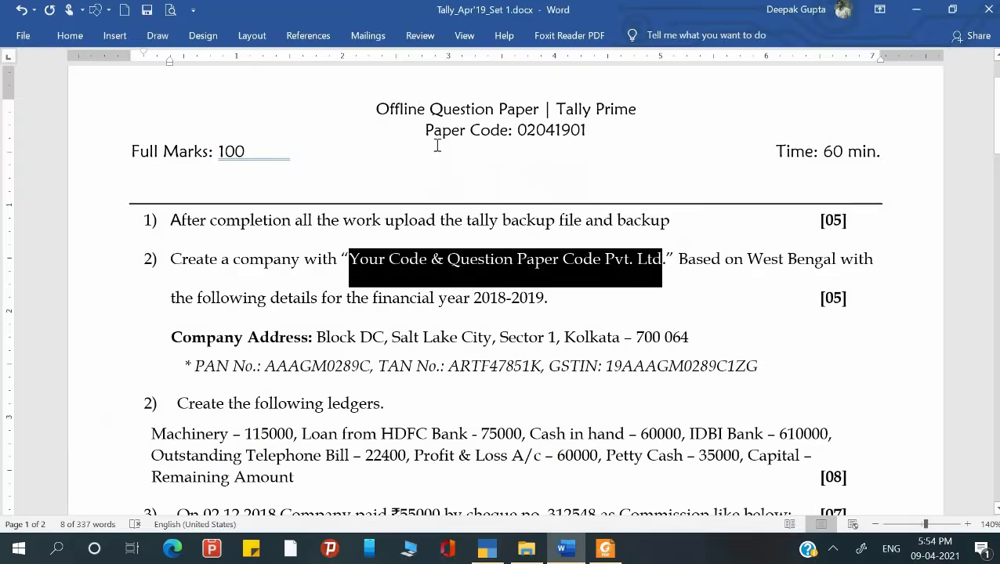
double_click(579, 130)
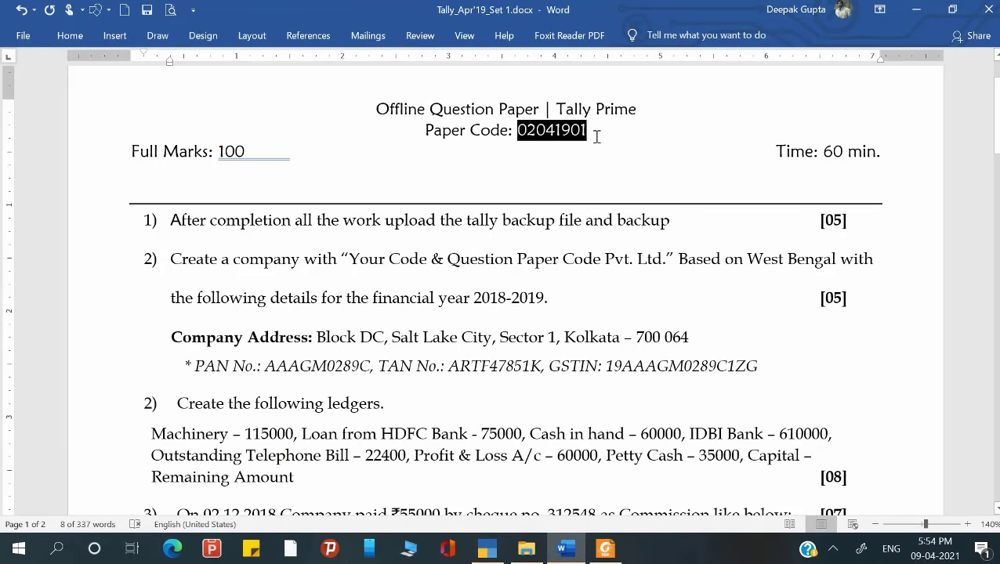
key("alt+Tab")
key("BackSpace")
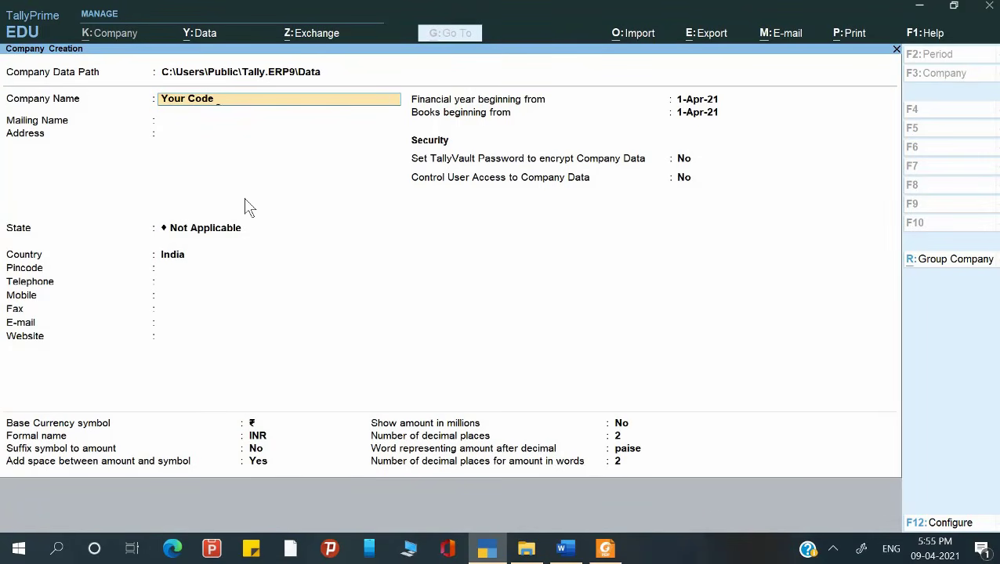
key("ctrl")
type("Your Code E")
type(" 02041901")
Copy "Pvt. Ltd." from question 2 in Word to the end of the TallyPrime company name and accept the same mailing name.
key("alt+Tab")
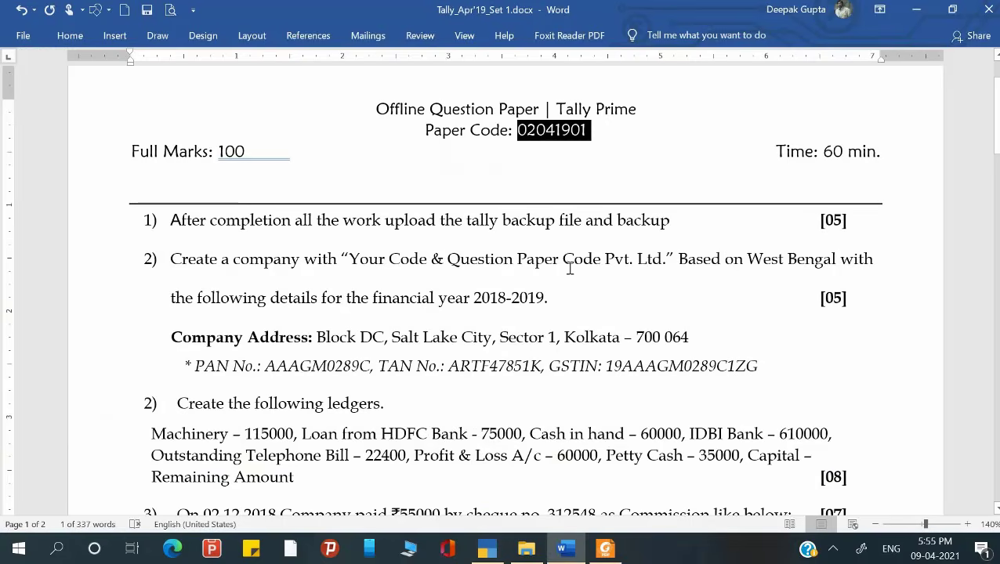
left_click_drag(605, 258, 665, 259)
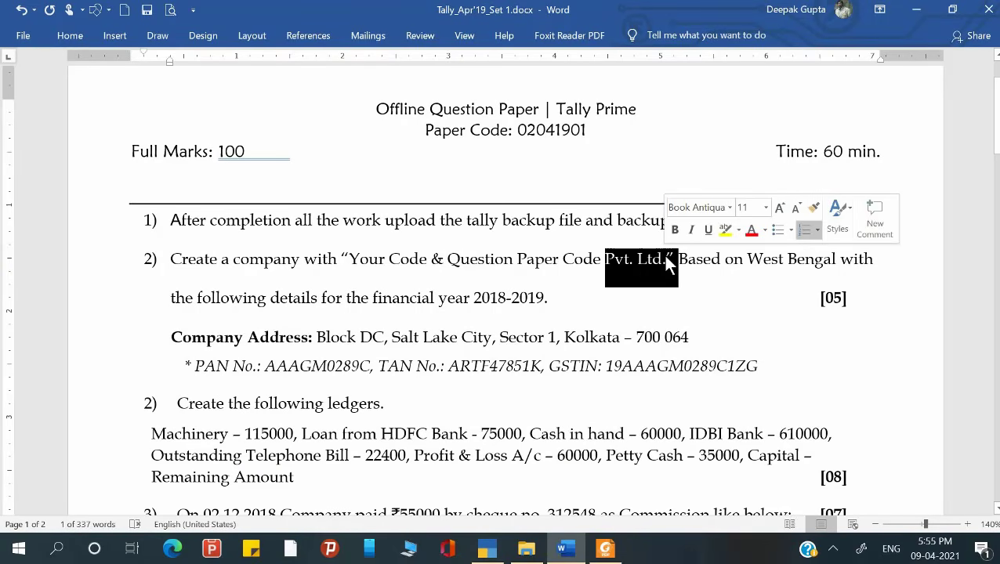
key("shift+Left")
key("shift+Left")
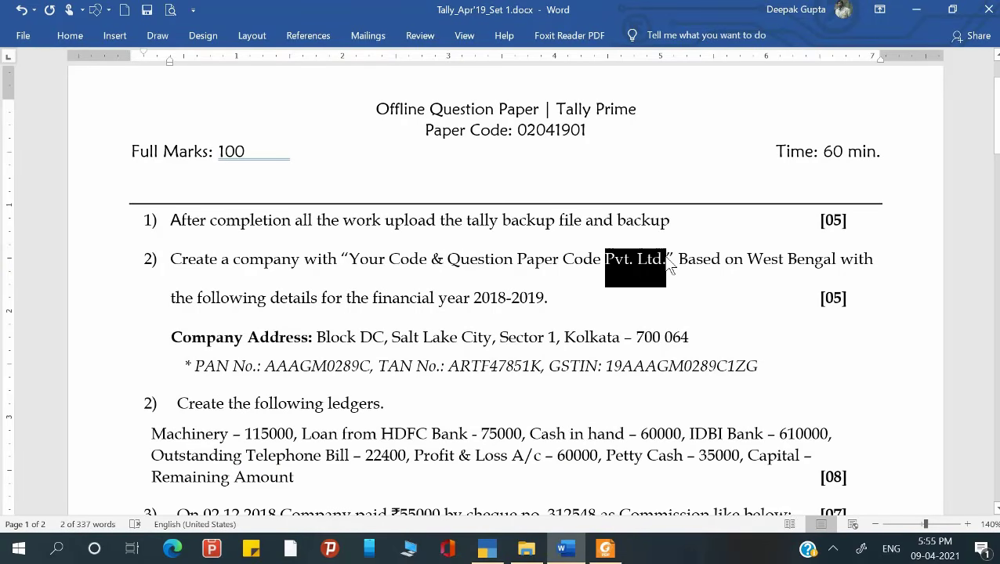
key("alt+Tab")
key("ctrl+alt+v")
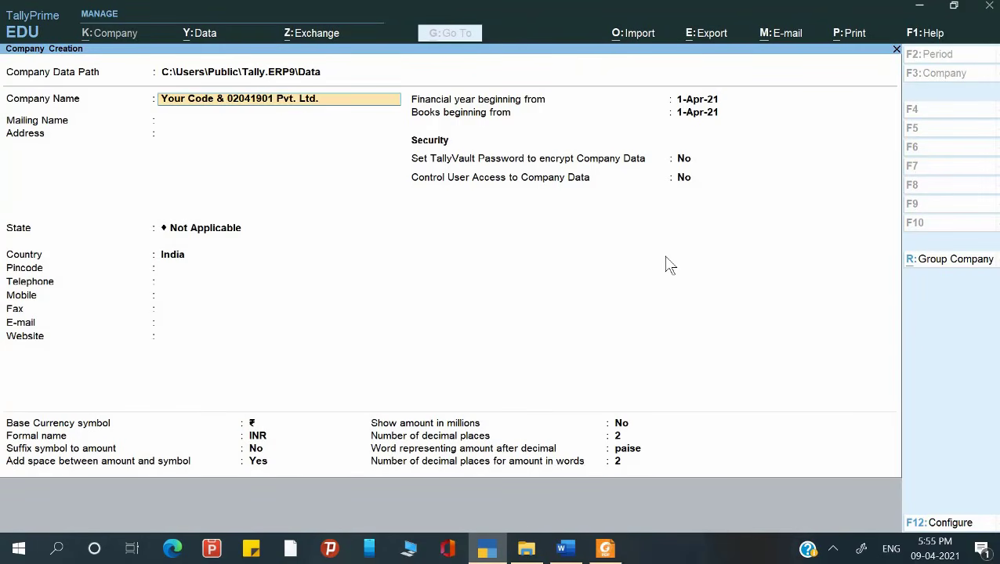
key("Return")
key("Return")
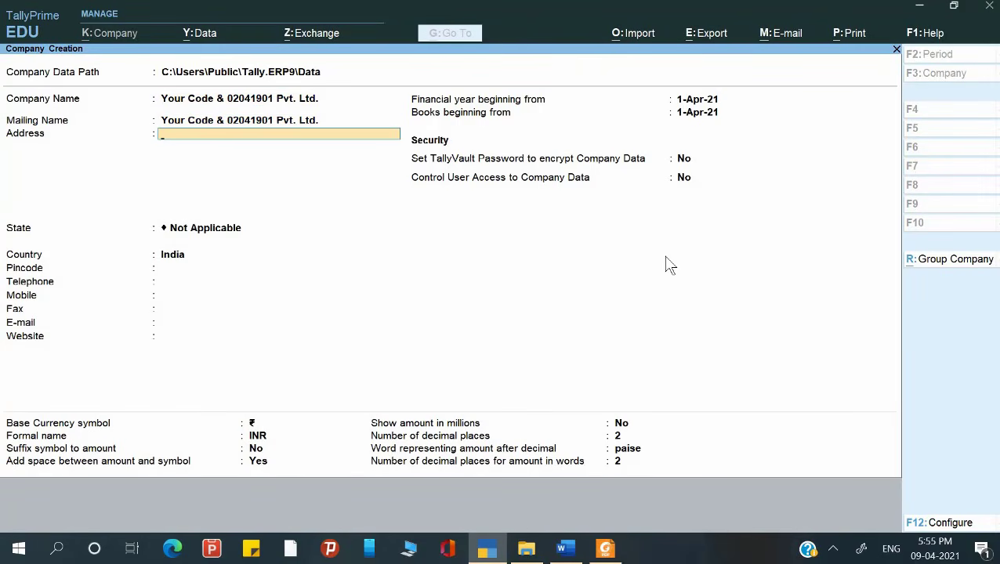
Copy the company address from question 2 in Word into the Address field in TallyPrime.
key("alt+Tab")
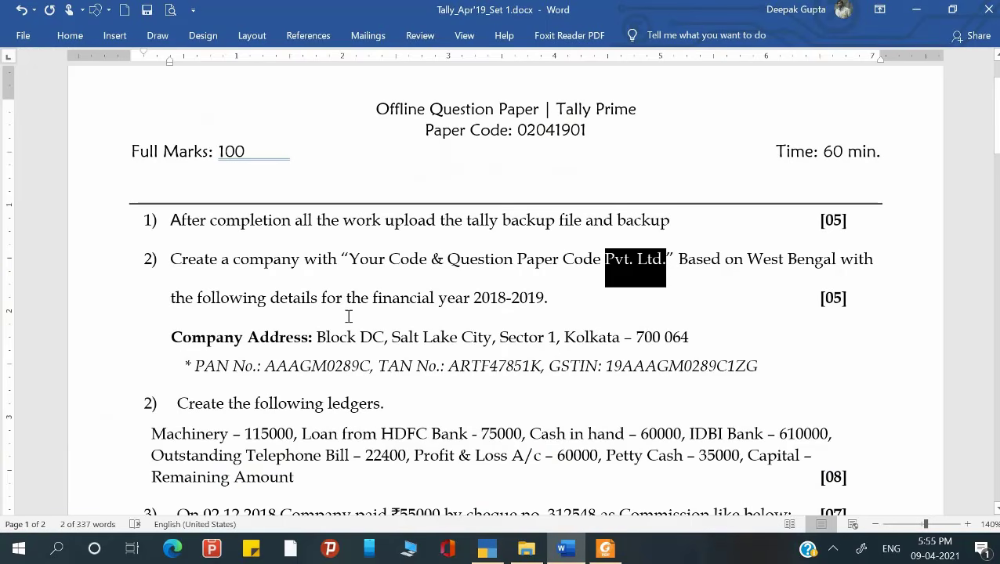
left_click_drag(316, 337, 679, 345)
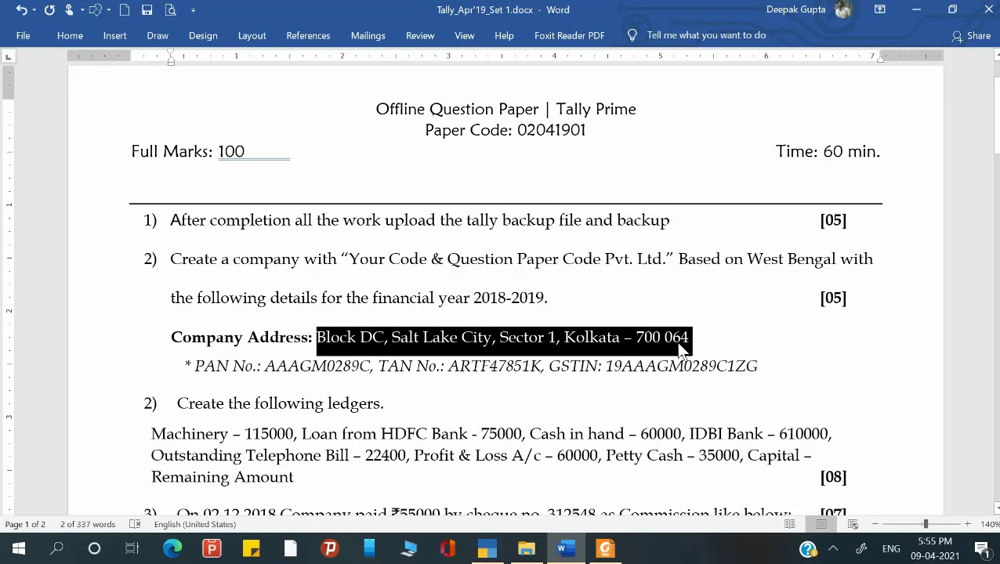
key("alt+Tab")
key("ctrl+v")
key("Return")
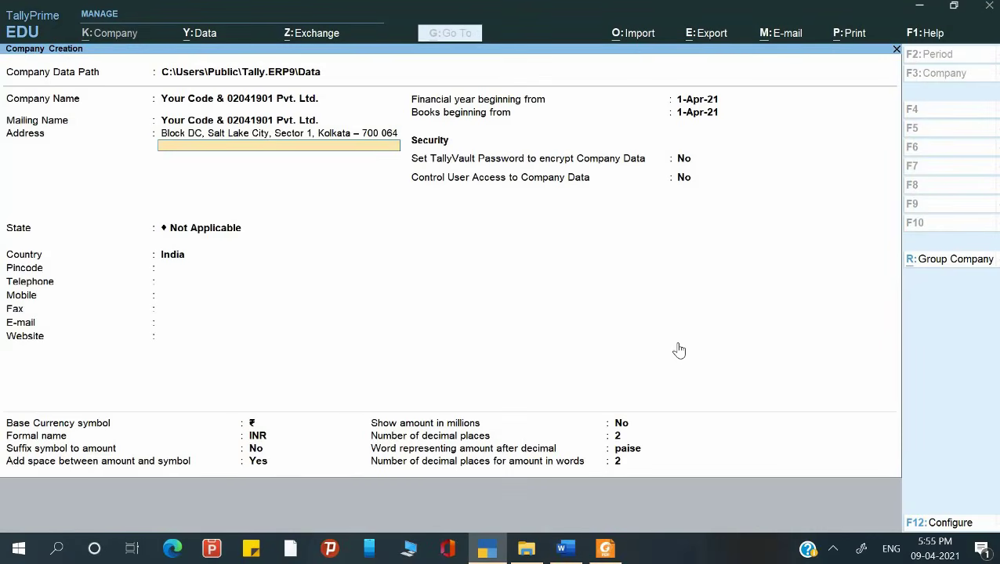
Set the company's state to West Bengal, enter the pincode from its address, and leave the contact fields blank.
key("Return")
type("We")
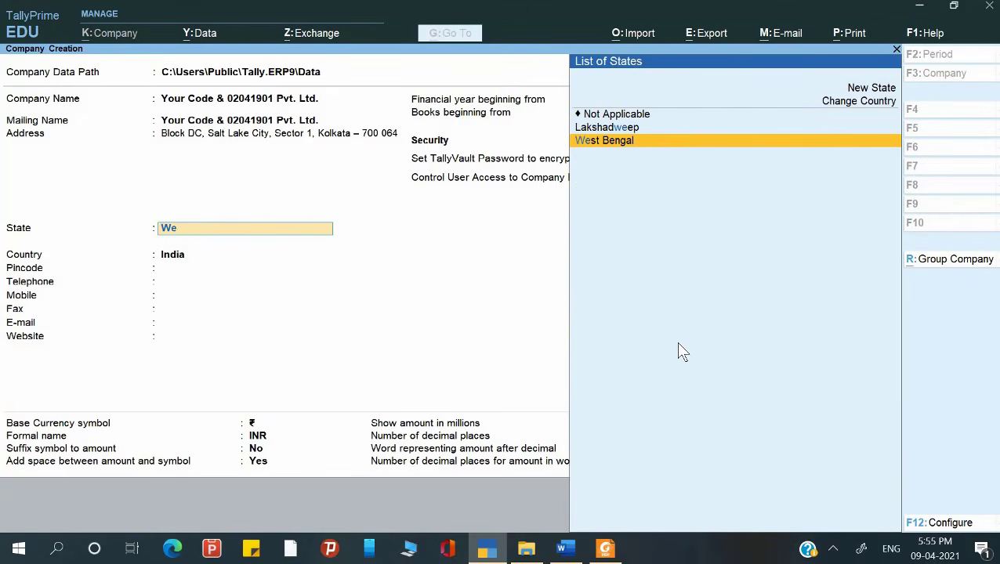
key("Return")
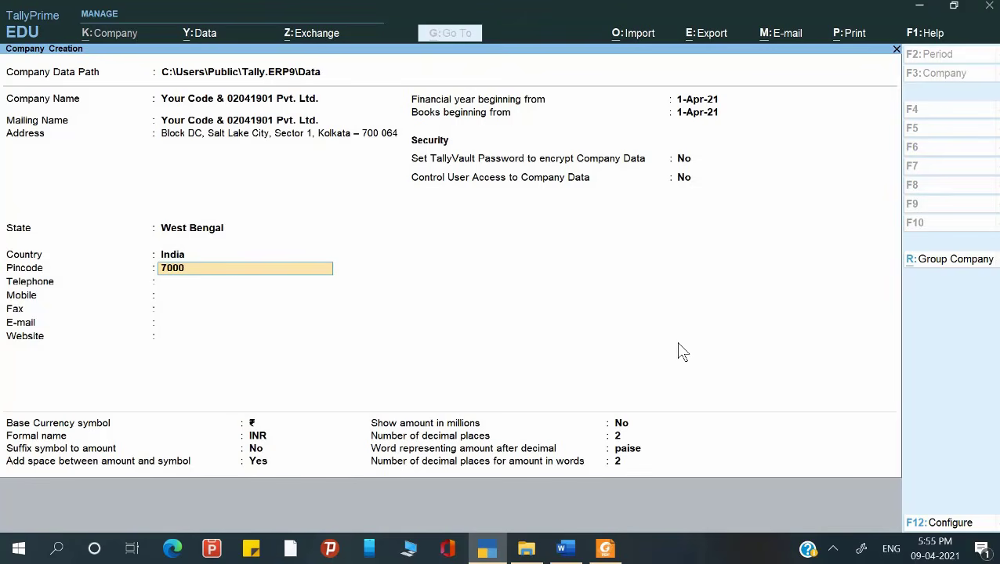
key("Return")
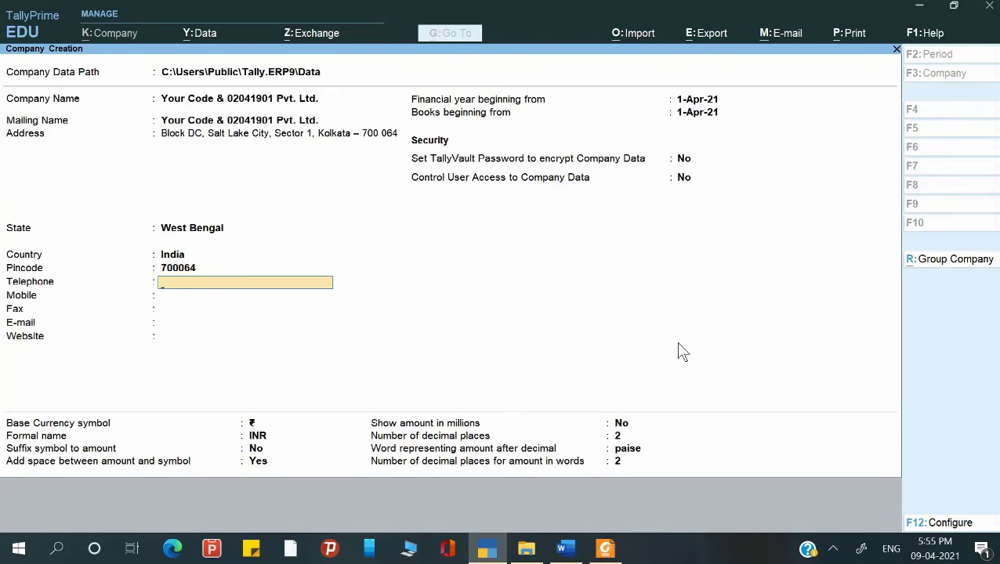
key("Return")
key("Return")
key("Return")
key("Return")
key("Return")
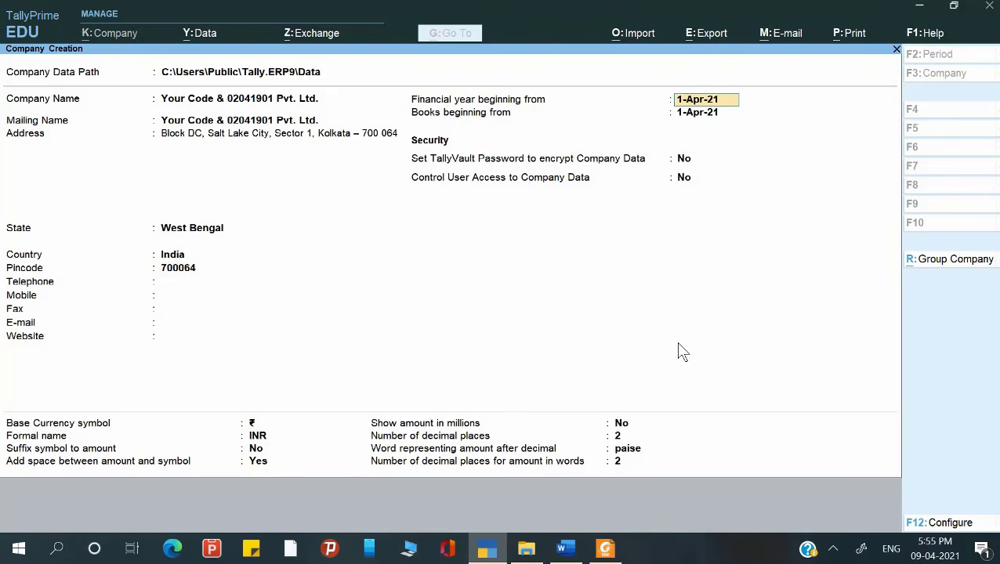
Set the financial year to begin on 1-Apr-18, check it against question 2 in Word, and save the company.
type("1-4-18")
key("Return")
key("alt+Tab")
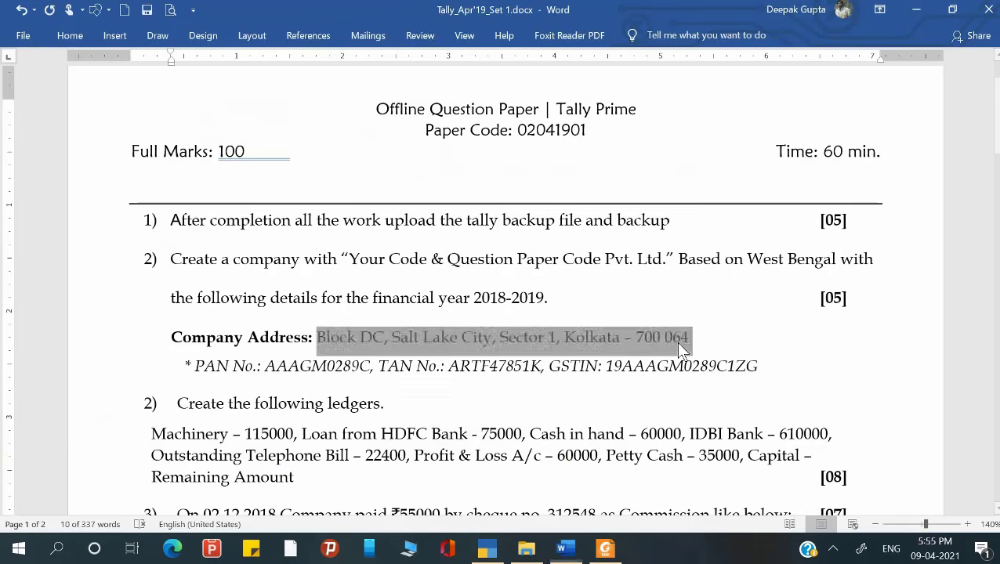
scroll(491, 218, "down", 3)
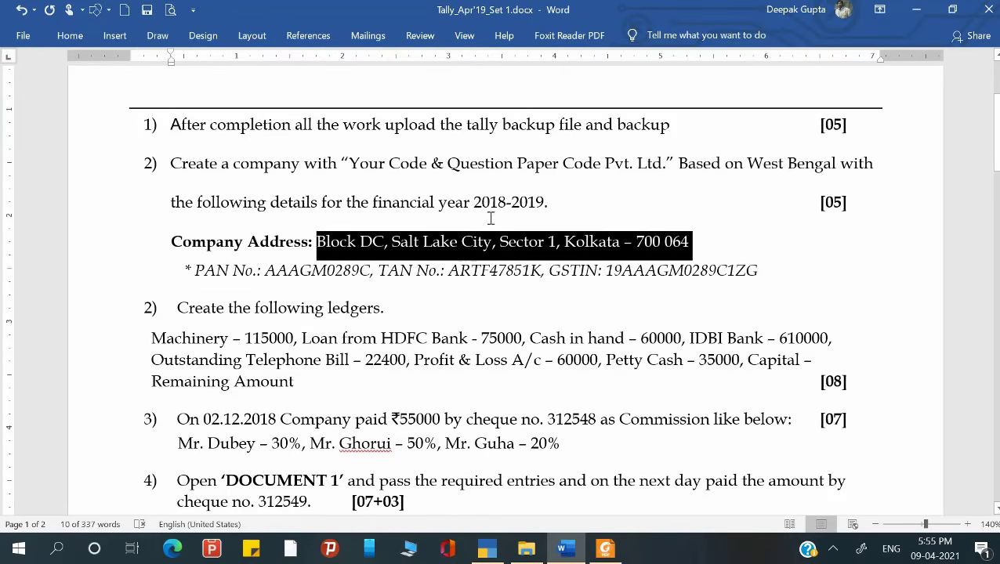
key("alt+Tab")
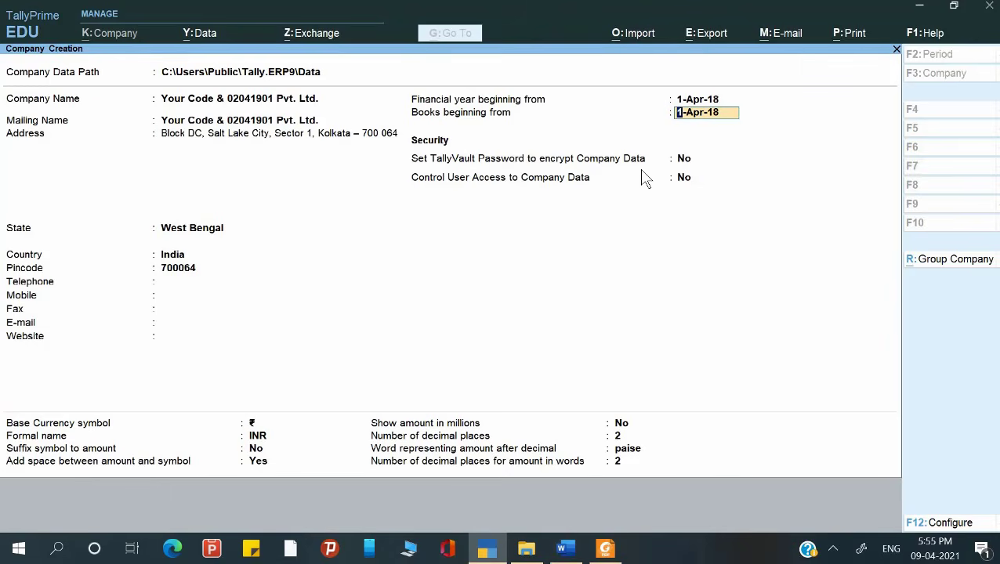
key("Return")
key("Return")
key("Return")
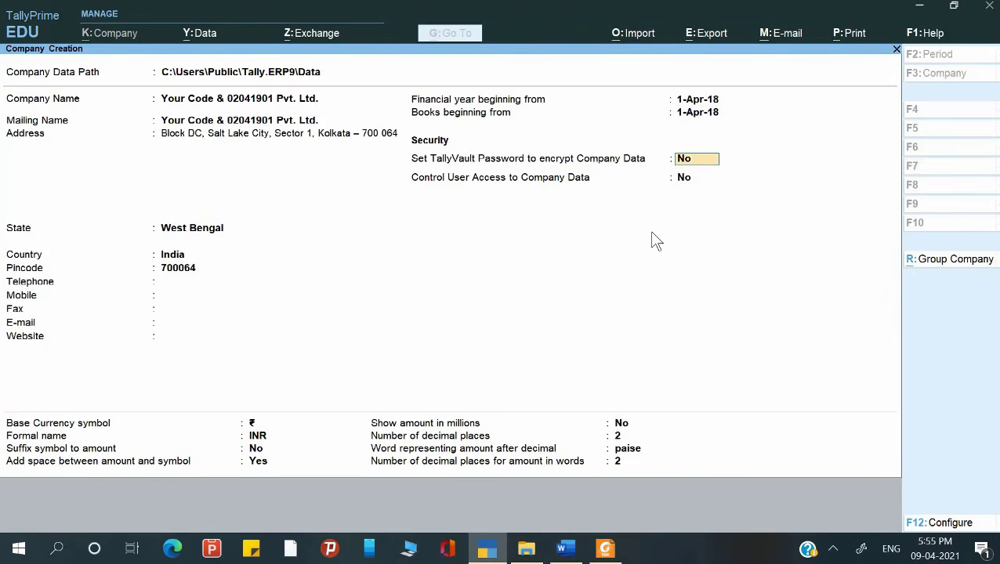
key("ctrl+a")
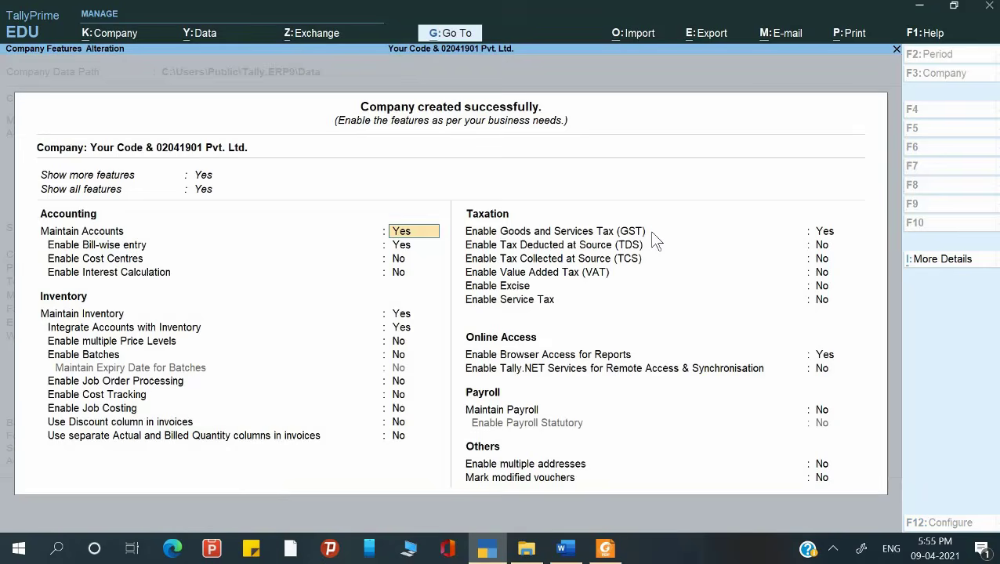
Keep the default accounting and inventory features of the new company and open its GST details.
key("Return")
key("Return")
key("Return")
key("Return")
key("Return")
key("Return")
key("Return")
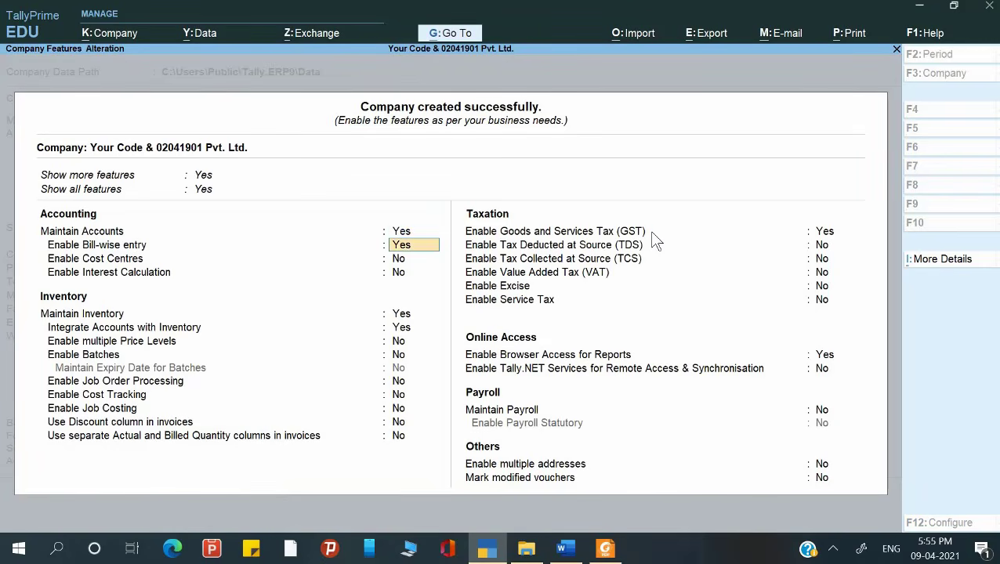
key("Return")
key("Return")
key("Return")
key("Return")
key("Return")
key("Return")
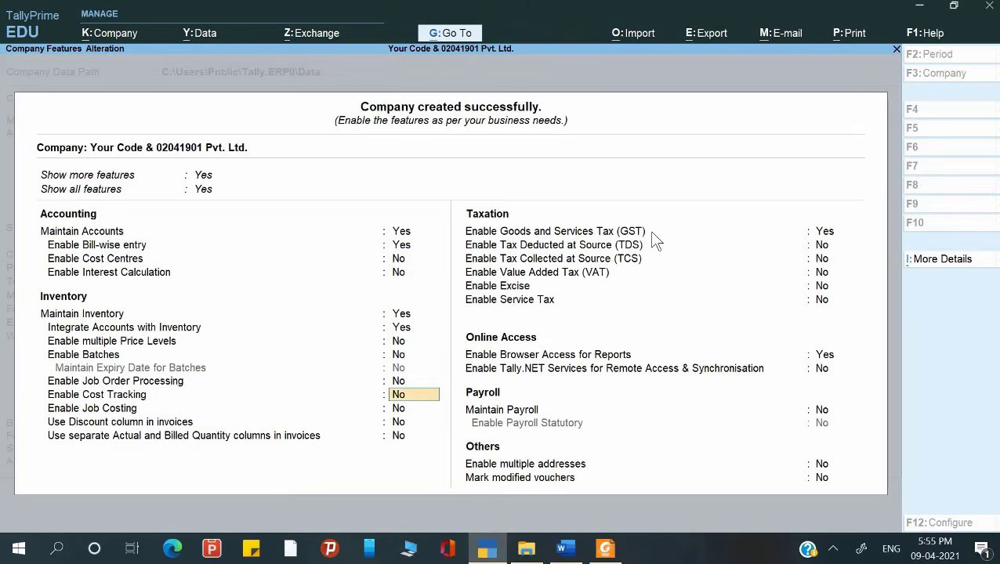
key("Return")
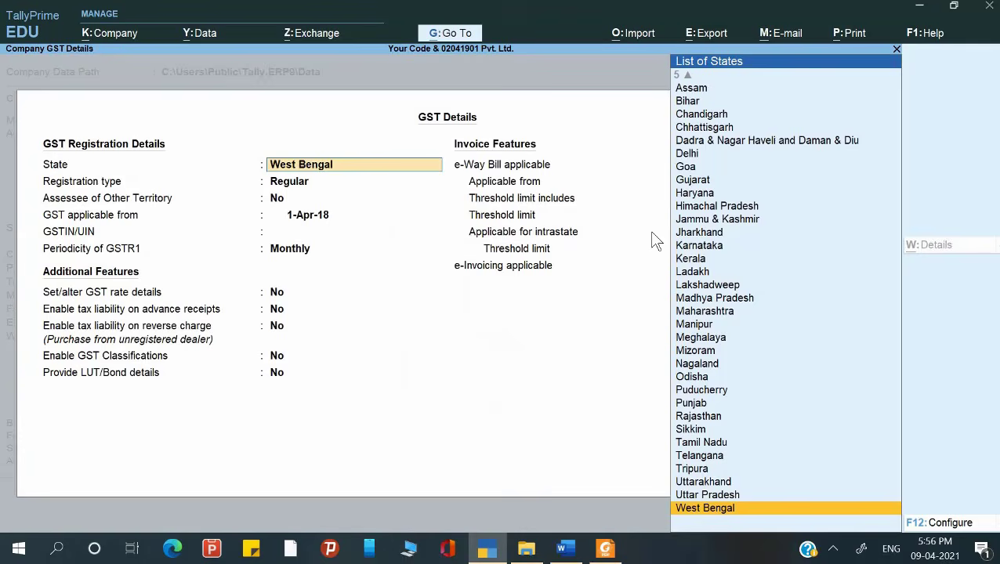
Copy the GSTIN from Word into the GST details, keeping West Bengal, Regular and the other defaults, and save them.
key("Return")
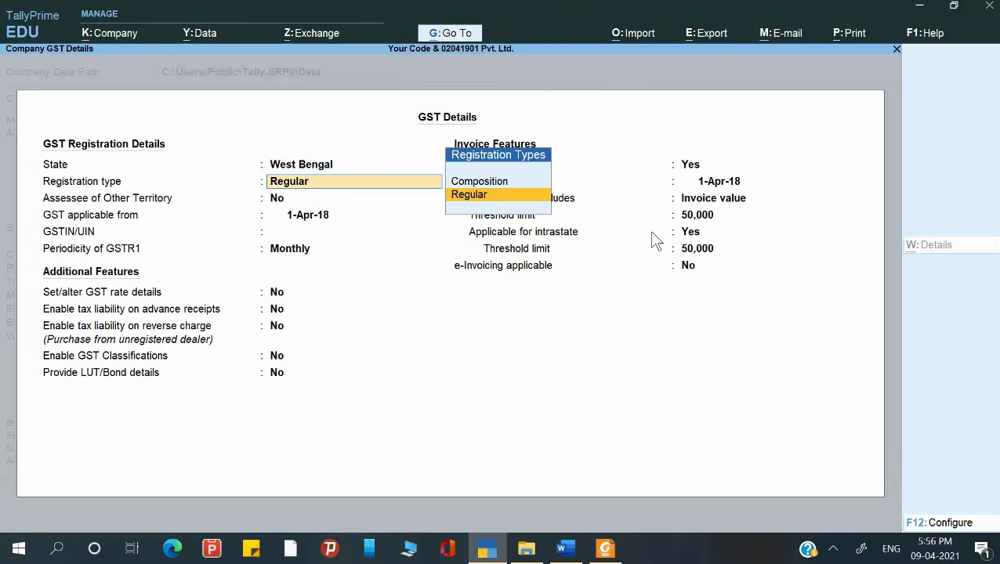
key("Return")
key("Return")
key("Return")
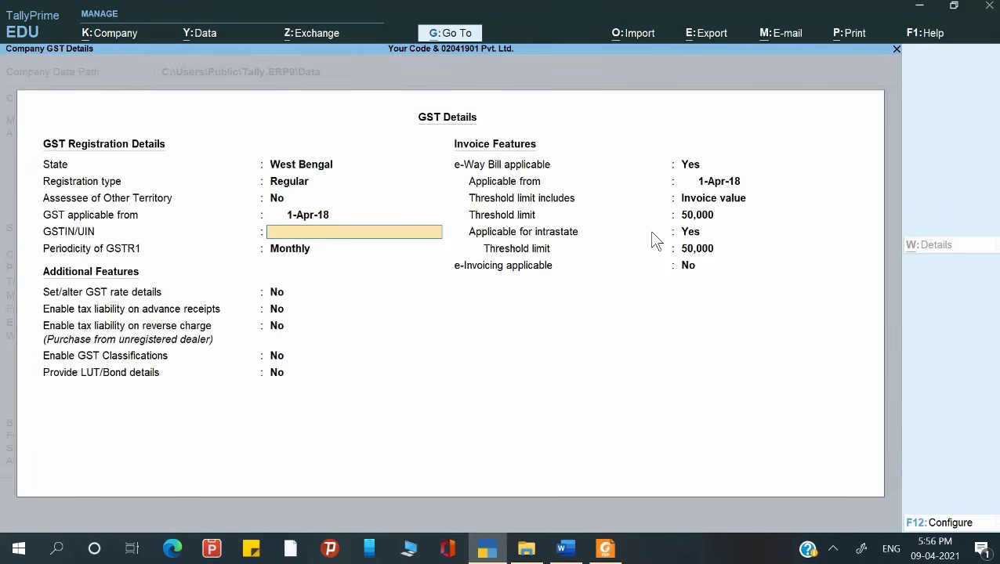
key("alt+Tab")
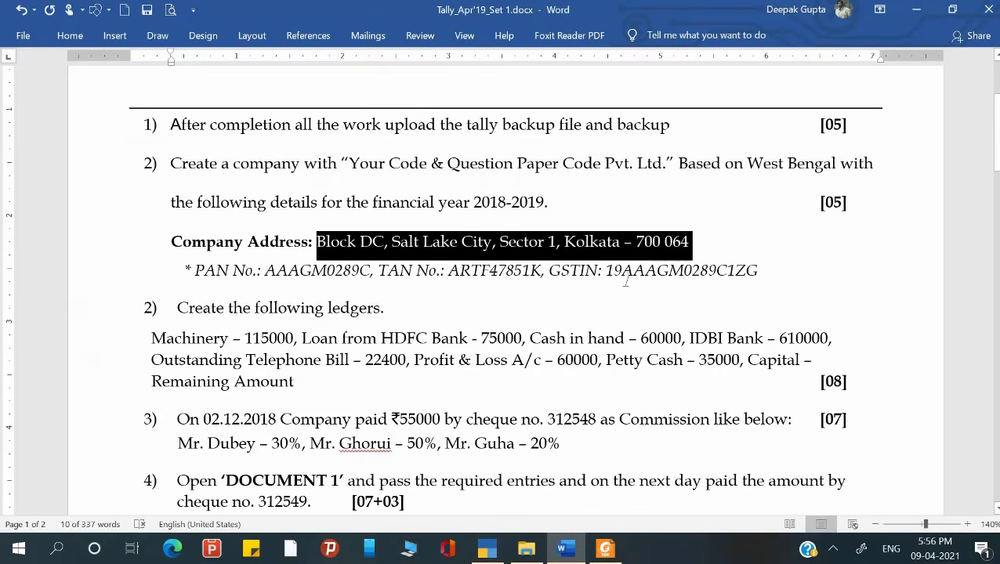
left_click_drag(607, 271, 758, 280)
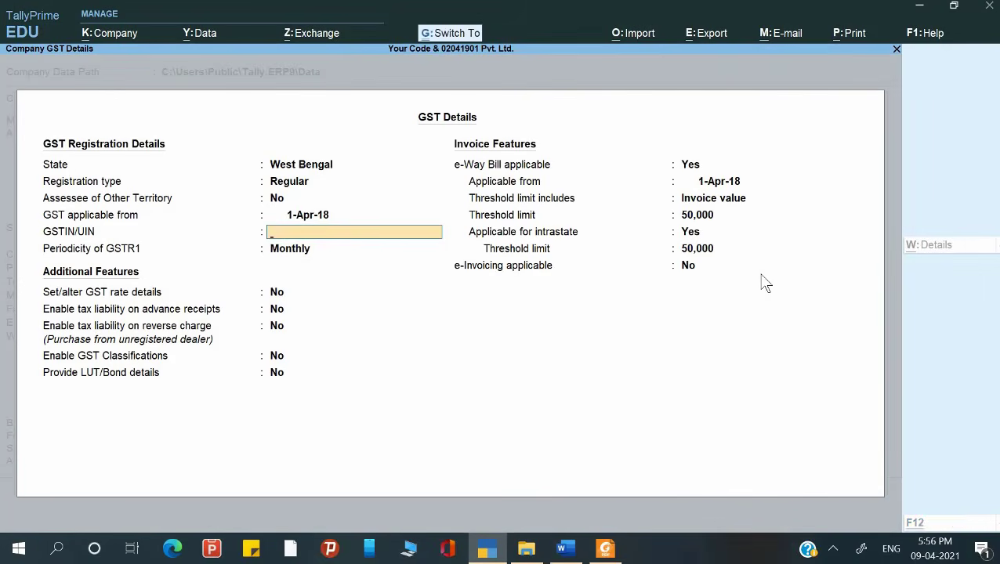
key("ctrl+alt+v")
key("Return")
key("Return")
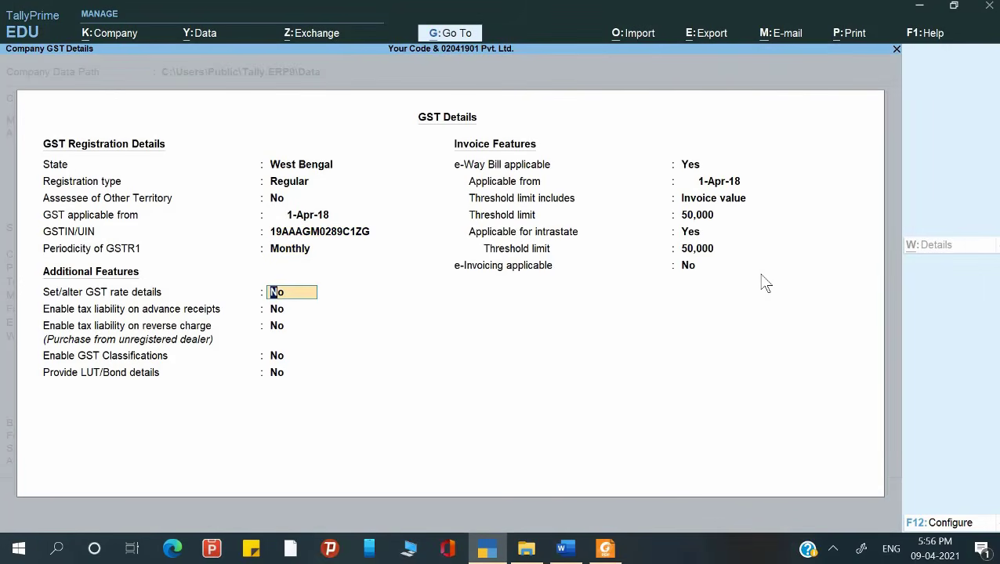
key("Return")
key("Return")
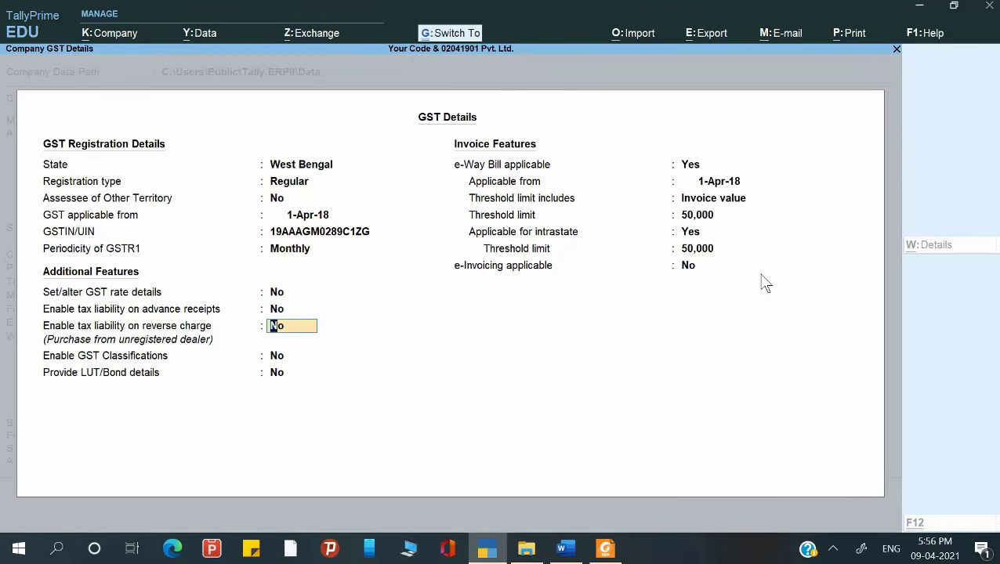
key("ctrl+a")
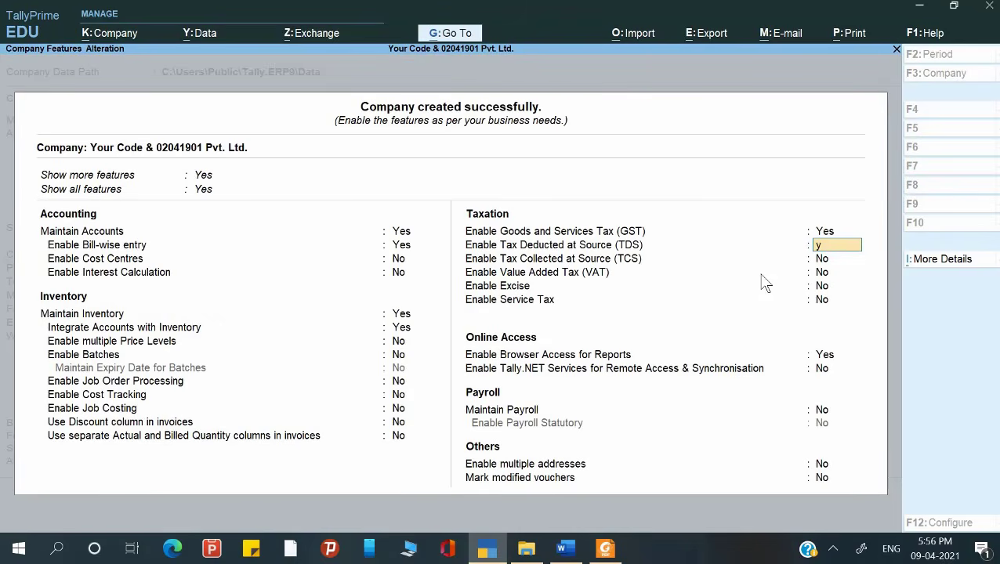
Enable Tax Deducted at Source and copy the TAN from Word into the account number field of the TDS deductor details.
type("y")
key("Return")
key("alt+Tab")
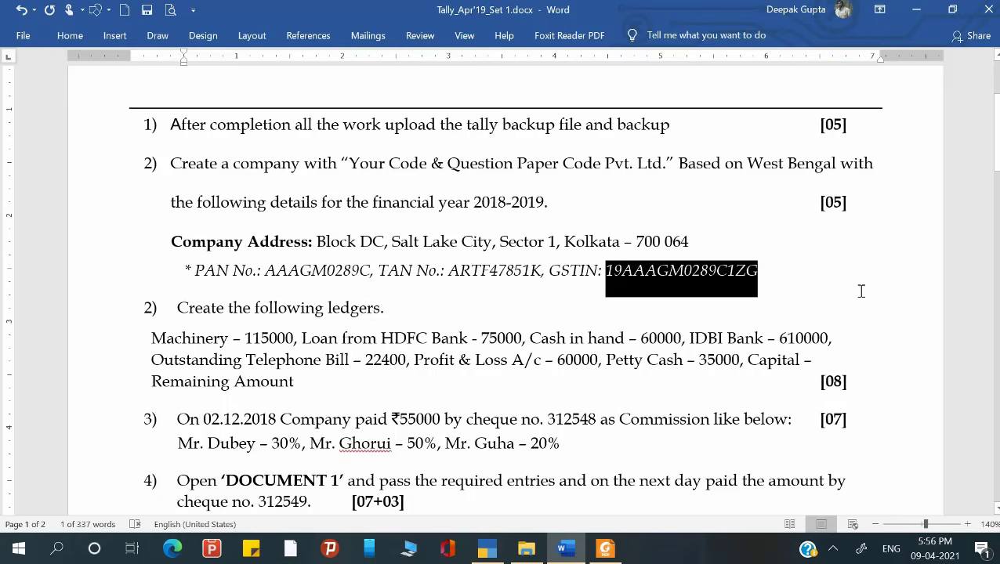
left_click_drag(475, 275, 544, 278)
key("ctrl+c")
key("alt+Tab")
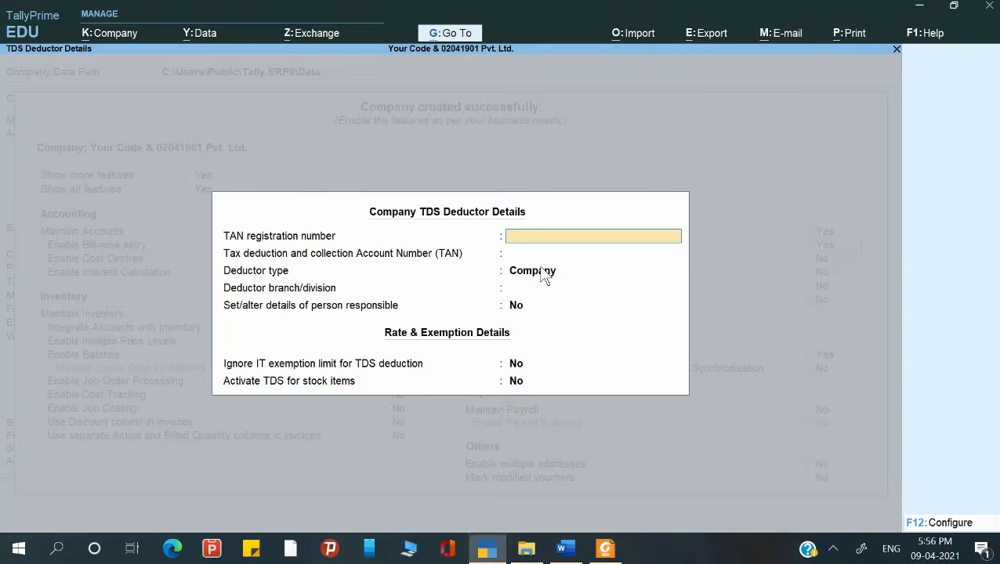
key("Return")
key("ctrl+v")
key("Return")
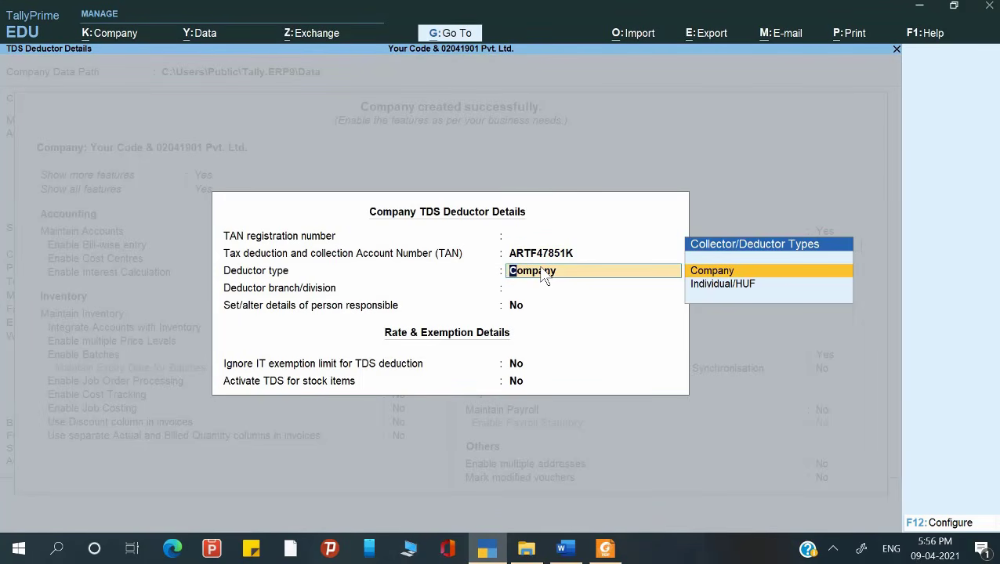
Keep Company as the deductor type, set the branch/division to Kolkata, and enable altering the details of the person responsible.
key("Return")
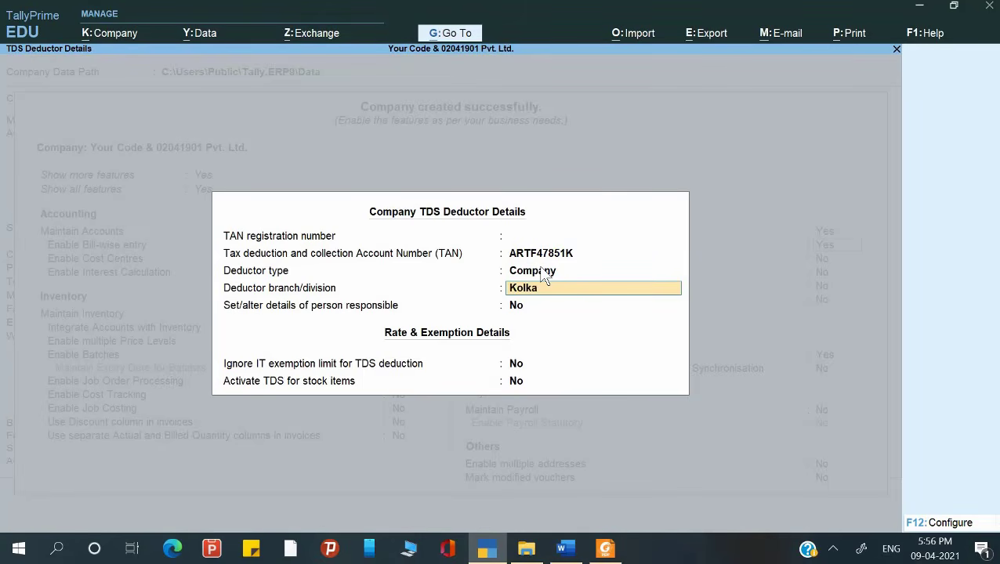
key("Return")
key("Return")
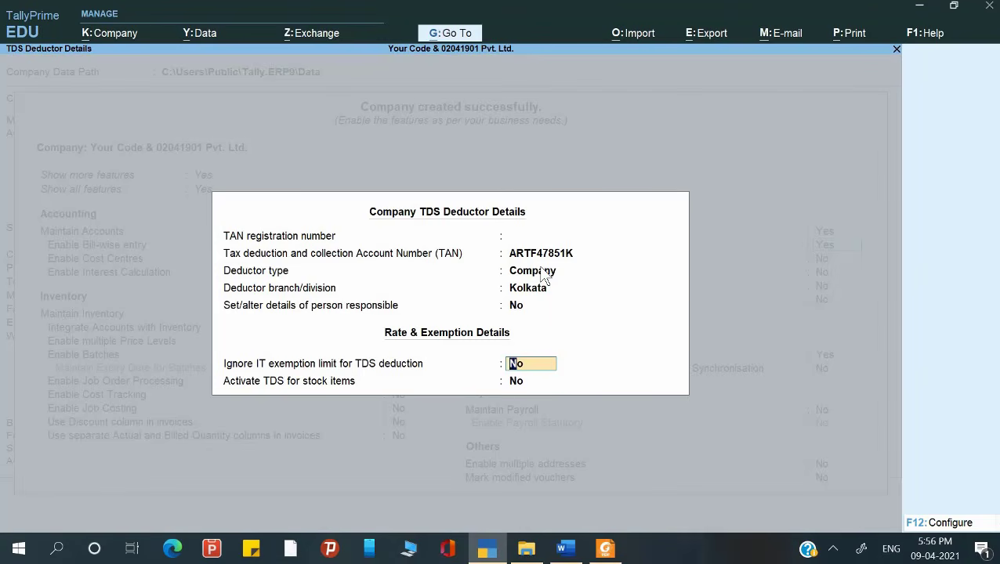
key("Up")
type("y")
key("Return")
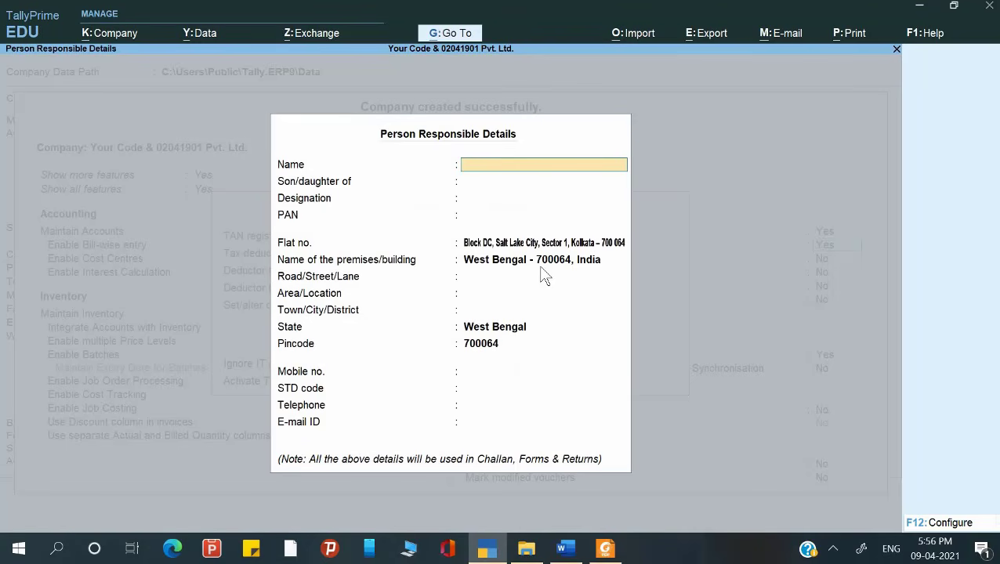
Leave the name, parentage and designation of the person responsible blank and copy the PAN from Word into the PAN field.
key("Return")
key("Return")
key("Return")
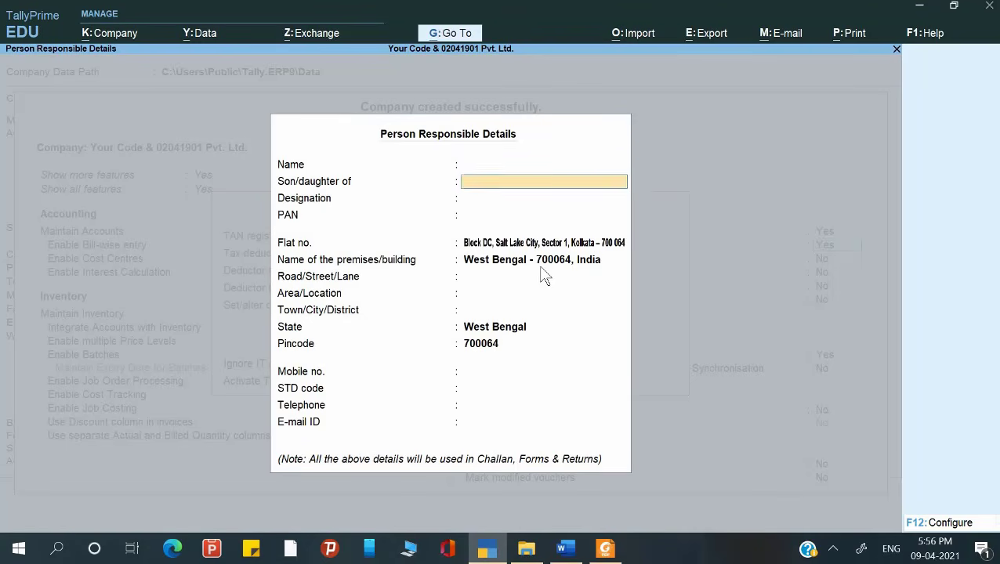
key("alt+Tab")
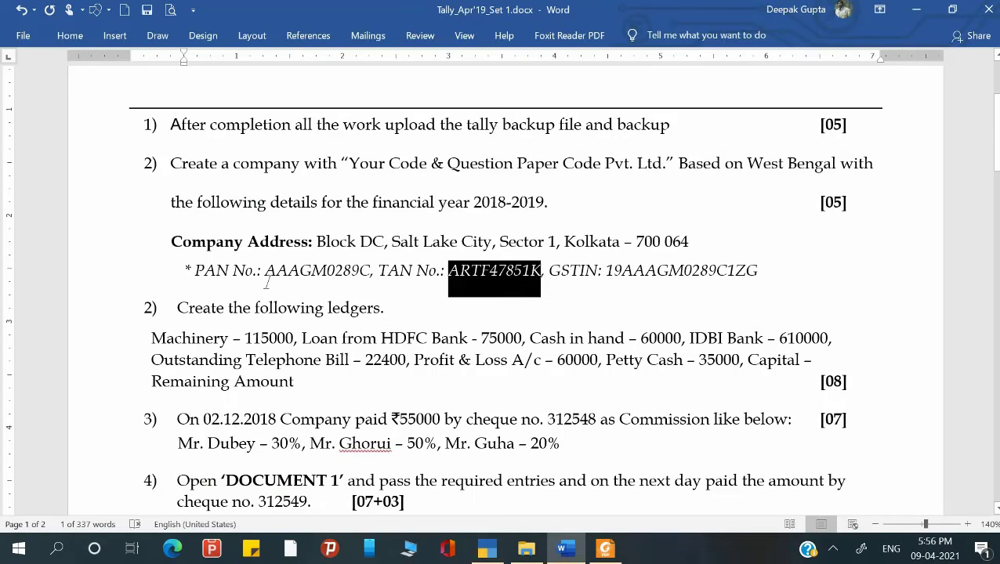
left_click_drag(264, 271, 372, 272)
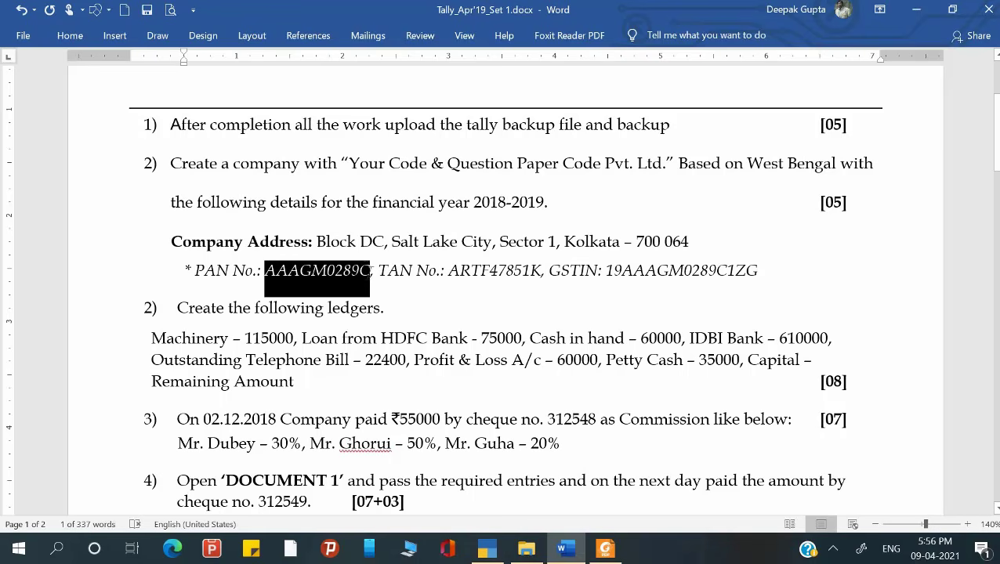
key("ctrl+c")
key("alt+Tab")
key("ctrl+v")
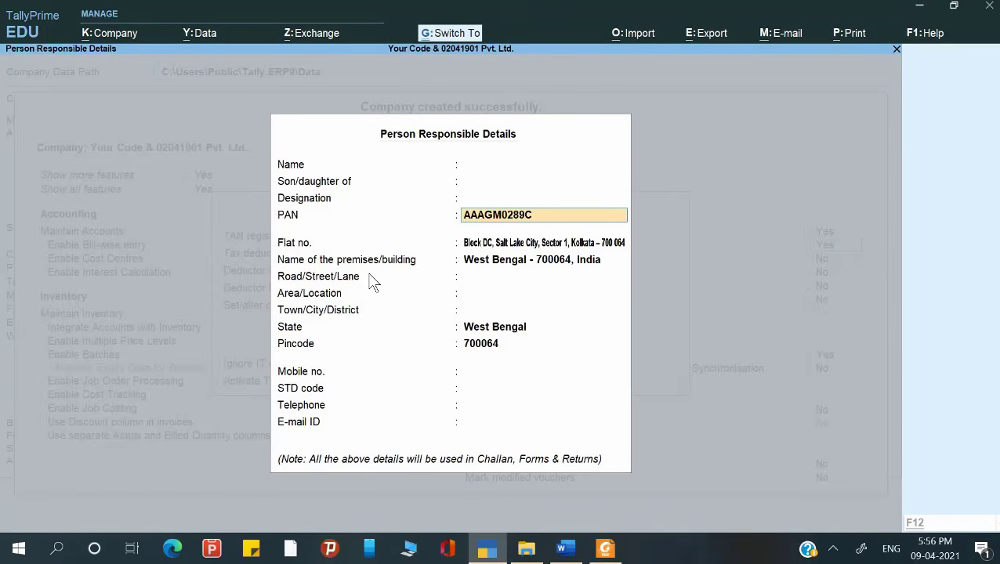
Keep the remaining person responsible and TDS deductor defaults, save the company features, and stay in TallyPrime at the quit prompt.
key("Return")
key("Return")
key("Return")
key("Return")
key("Return")
key("Return")
key("Return")
key("Return")
key("Return")
key("Return")
key("Return")
key("Return")
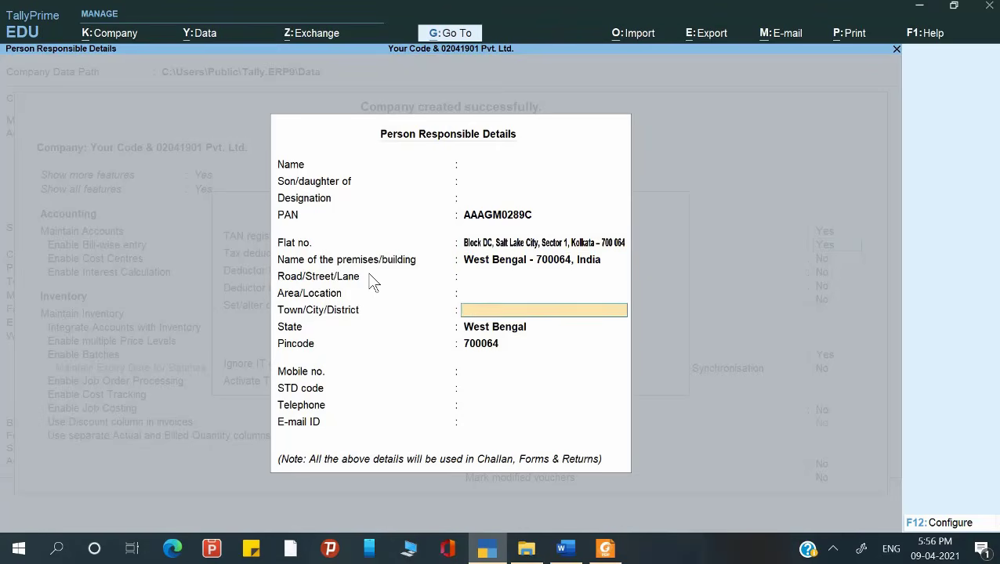
key("Return")
key("Return")
key("Return")
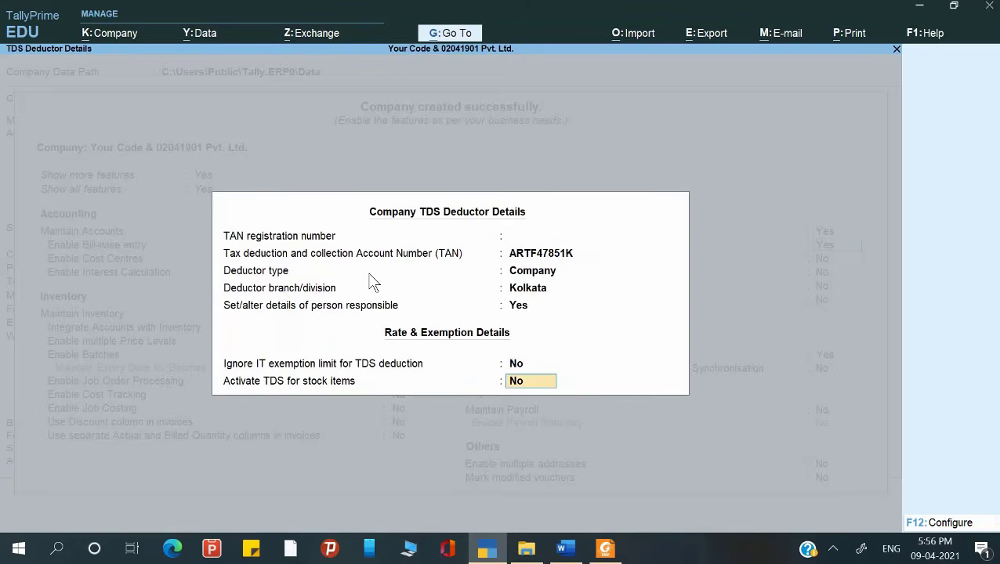
key("ctrl+a")
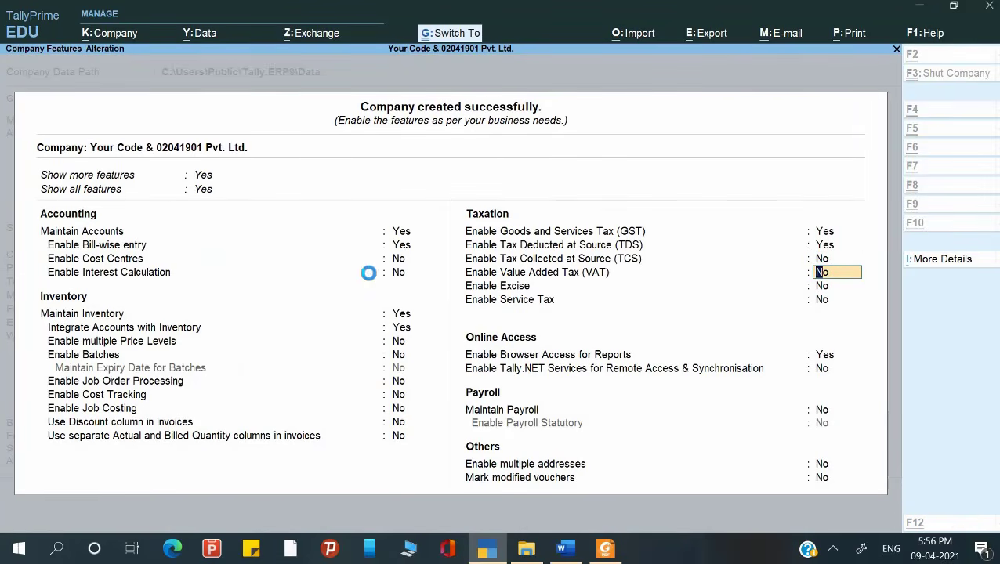
key("Escape")
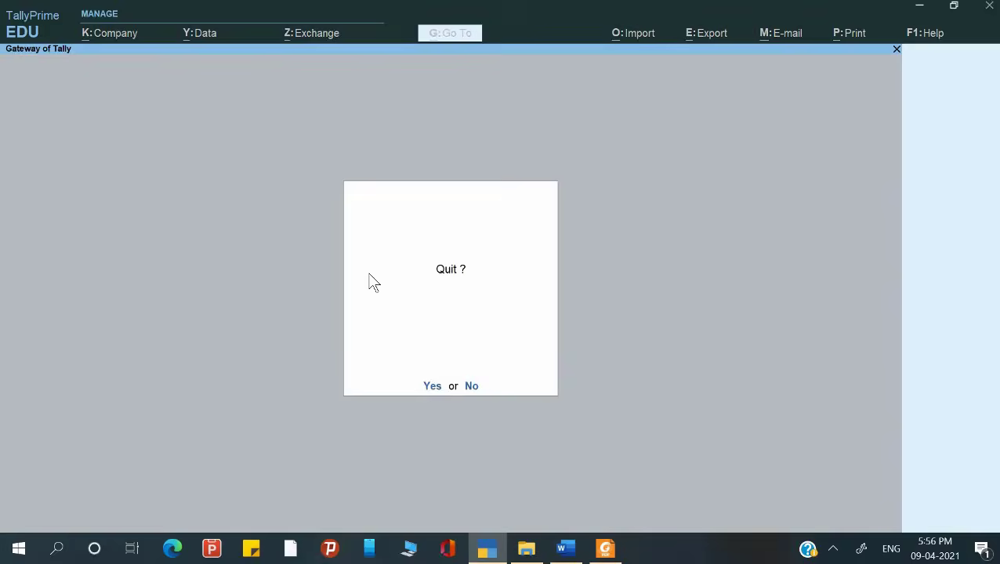
key("n")
Review the list of ledgers to create in the Word question paper and return to TallyPrime.
key("alt+Tab")
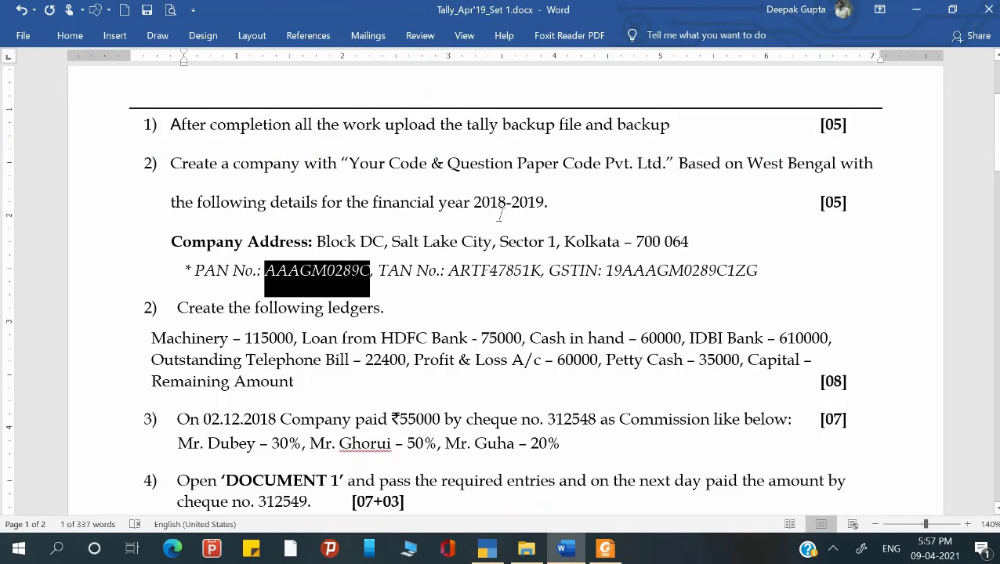
scroll(499, 217, "down", 2)
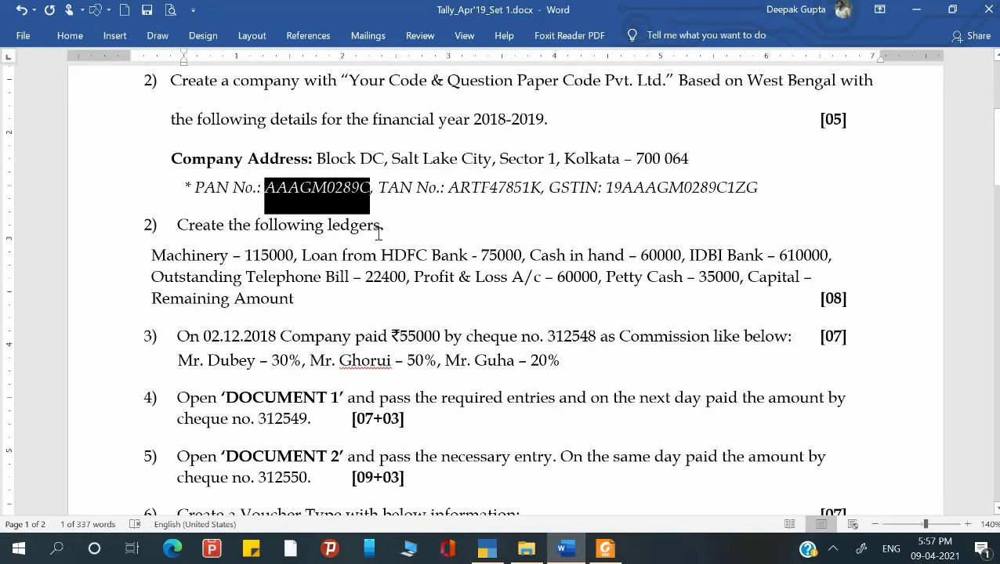
key("alt+Tab")
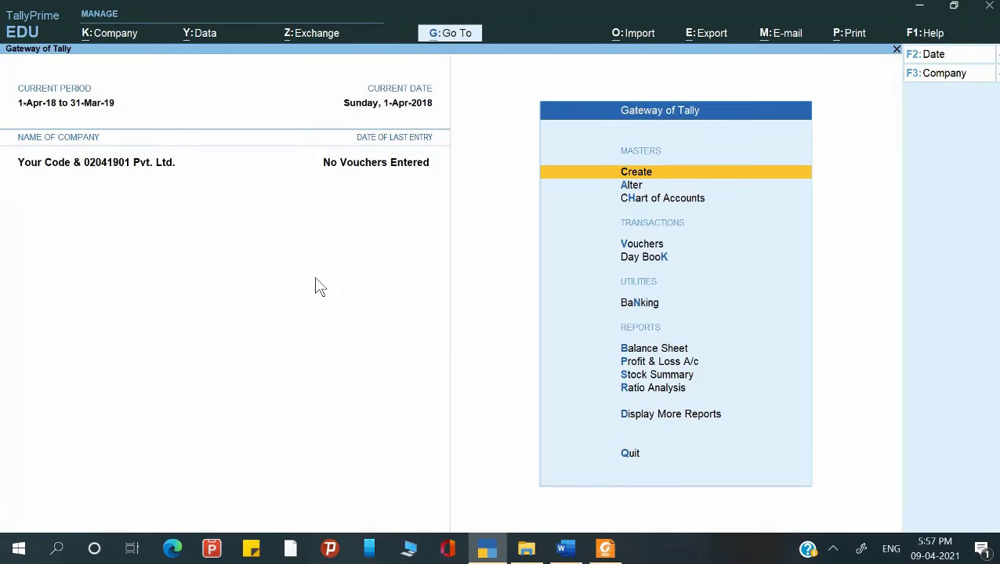
key("Return")
key("Escape")
key("Down")
key("Return")
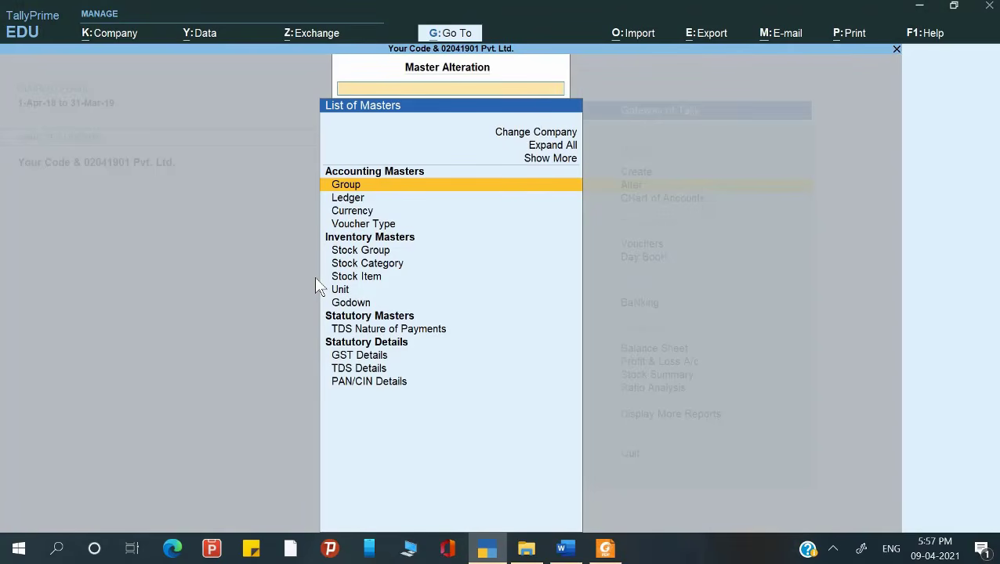
key("Escape")
Open the ledgers in the Chart of Accounts and start Multi Alter for all items.
key("Down")
key("Return")
key("Down")
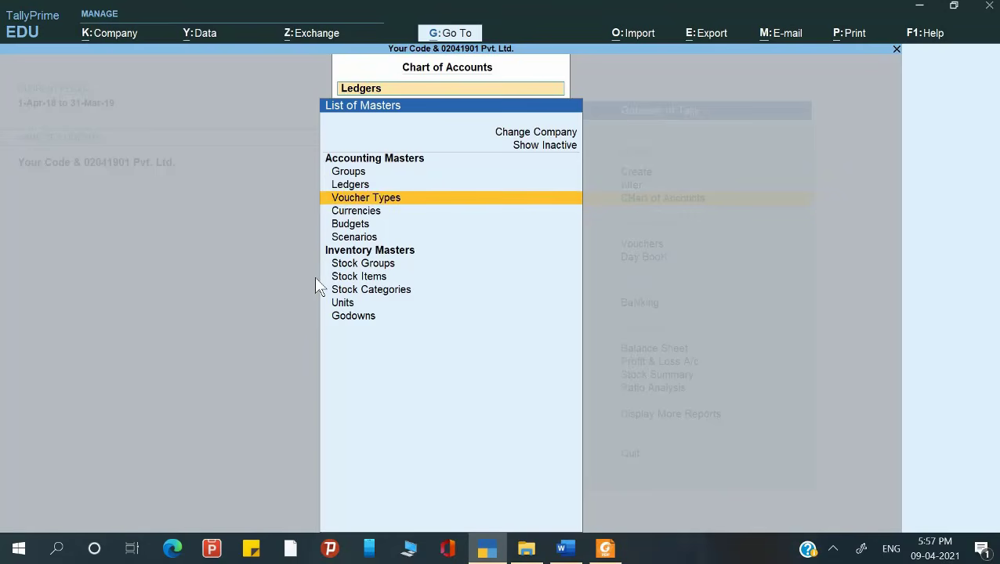
key("Up")
key("Return")
key("ctrl+h")
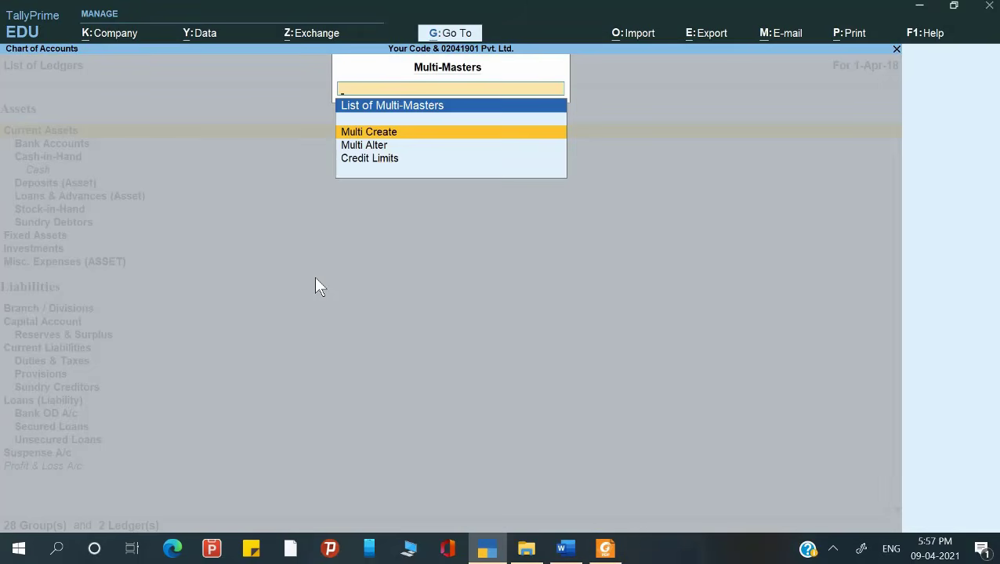
key("Down")
key("Return")
key("Return")
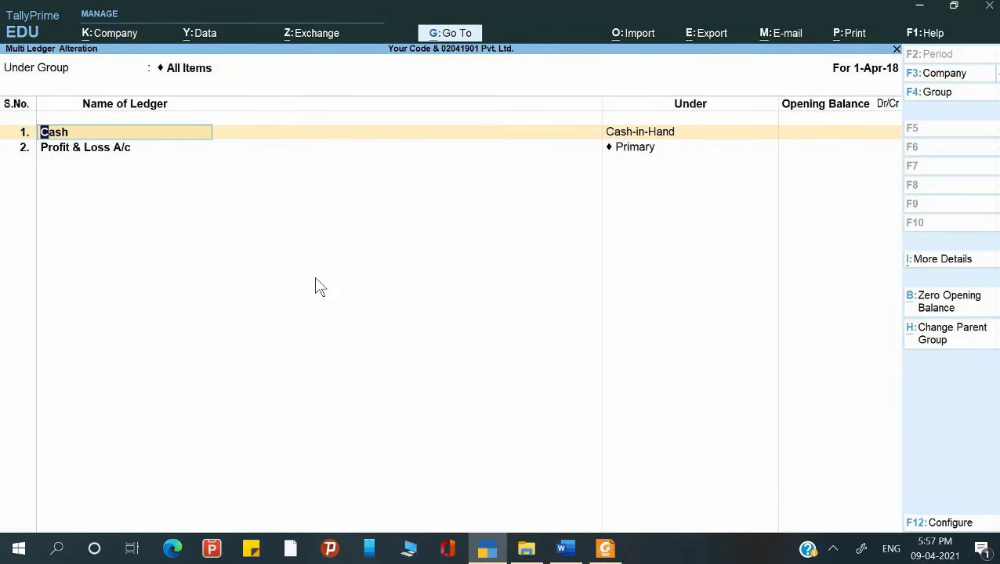
Set the Cash ledger's opening balance to 60,000 Dr, as given for cash in hand in the Word question paper.
key("Return")
key("alt+Tab")
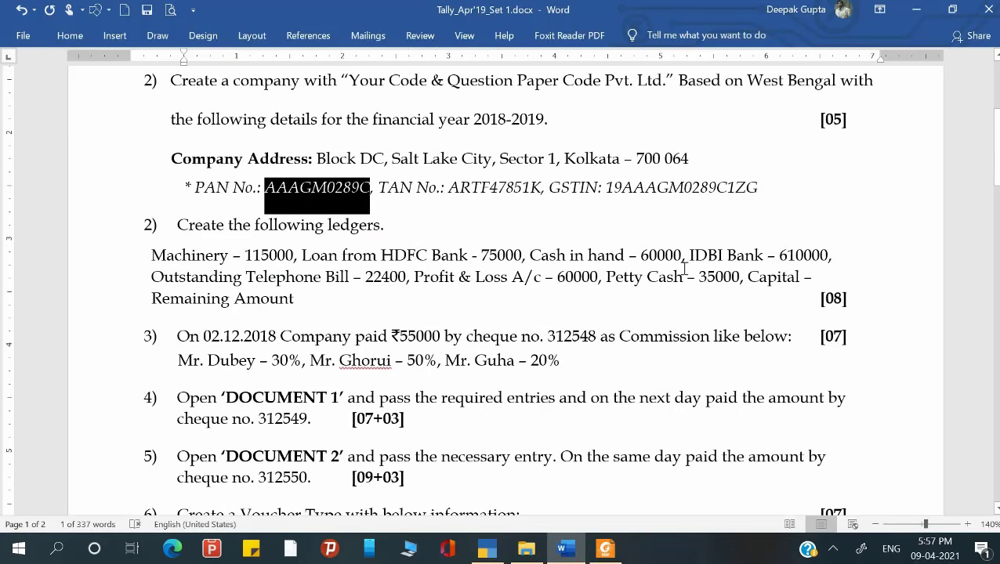
key("alt+Tab")
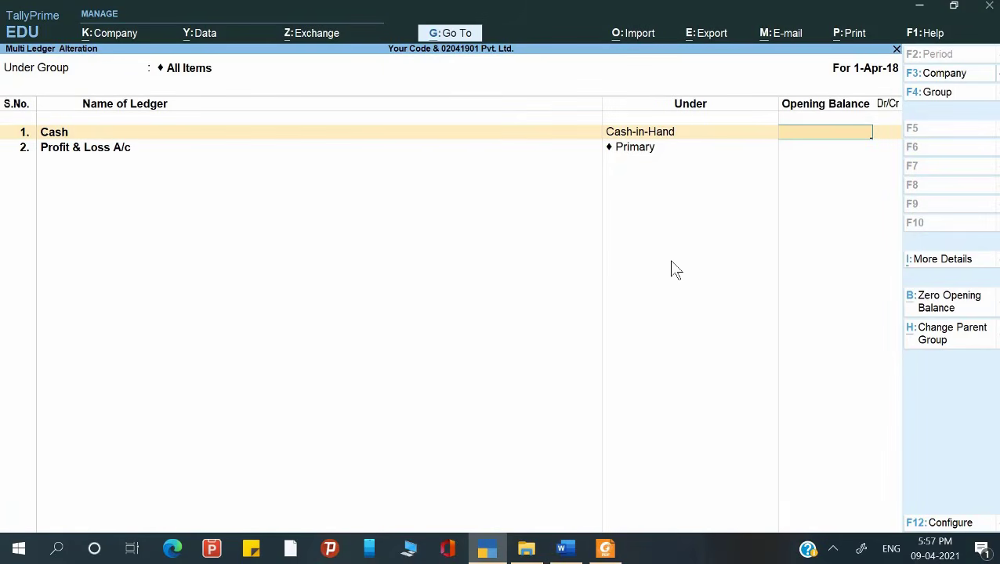
key("Return")
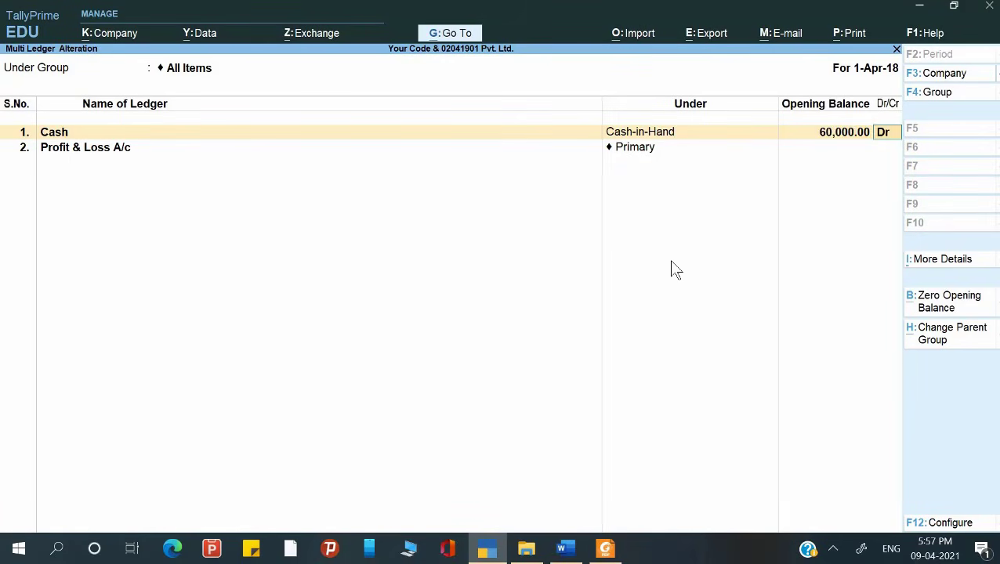
key("Return")
Set the opening balance of the Profit & Loss A/c ledger to 60,000 Cr, as given in the Word question paper.
key("Return")
key("alt+Tab")
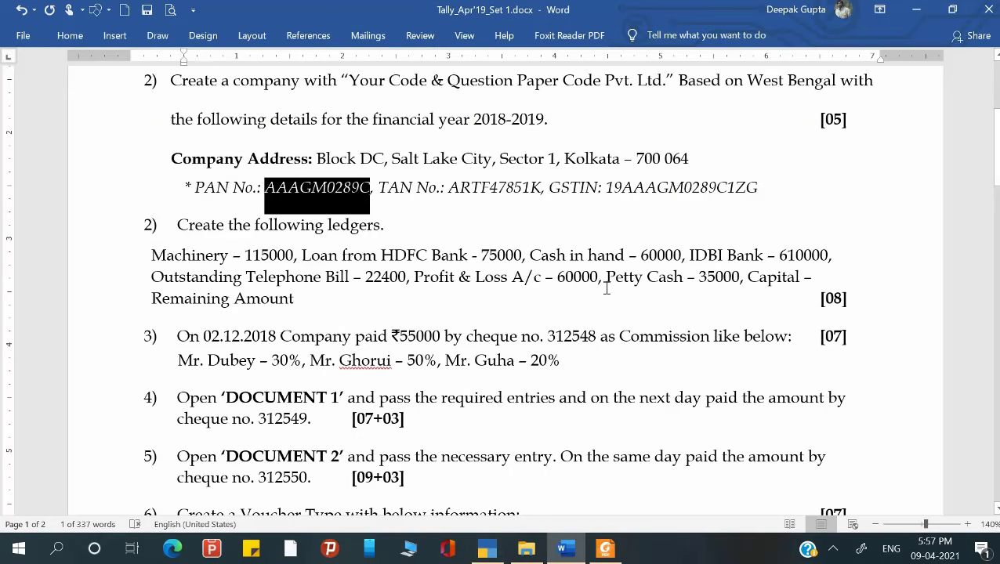
key("alt+Tab")
type("60")
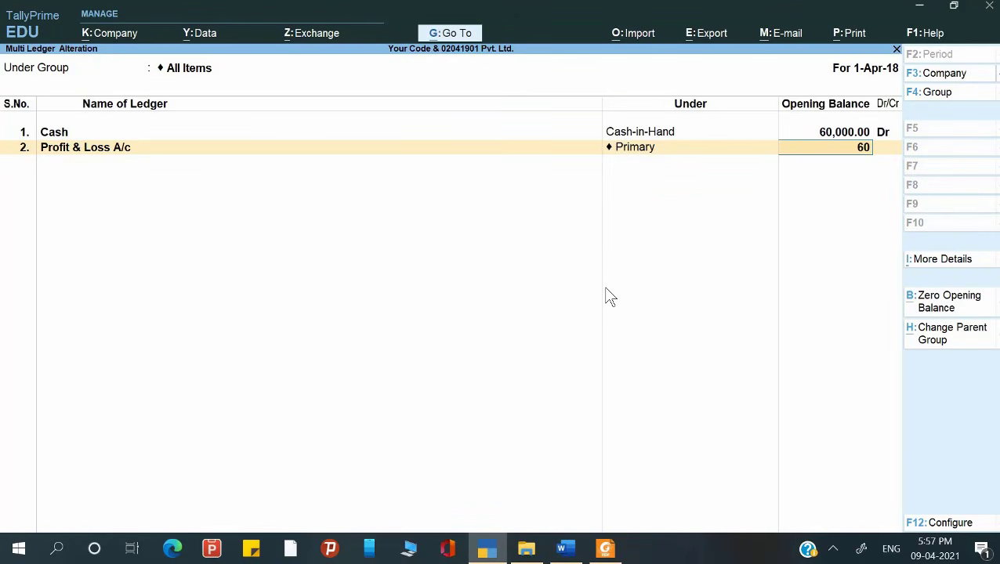
type("000")
key("Return")
key("Return")
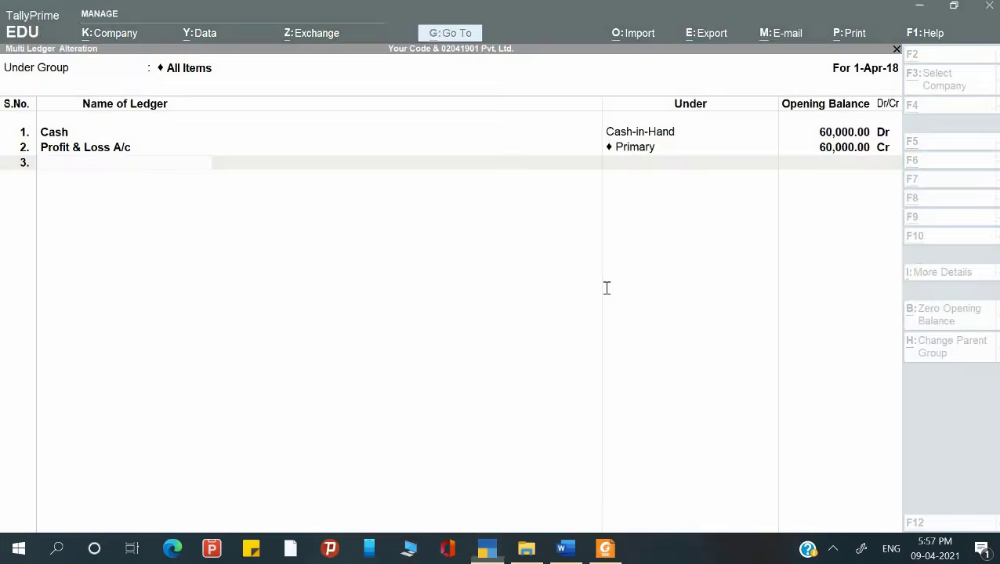
Add a Machinery ledger under Fixed Assets with an opening balance of 1,15,000 Dr, checking the Word question paper for the amount.
key("alt+Tab")
key("alt+Tab")
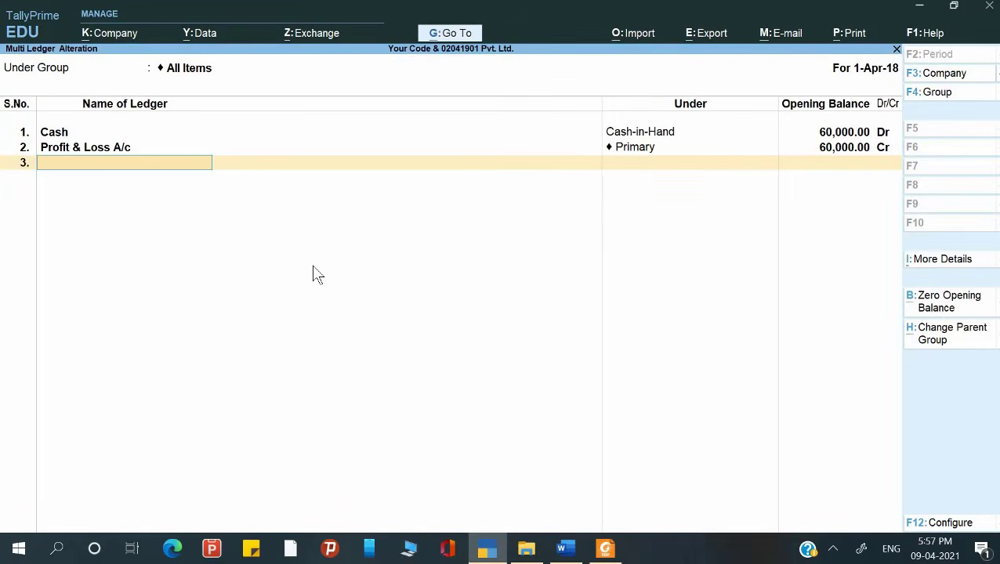
type("Machinery")
key("Return")
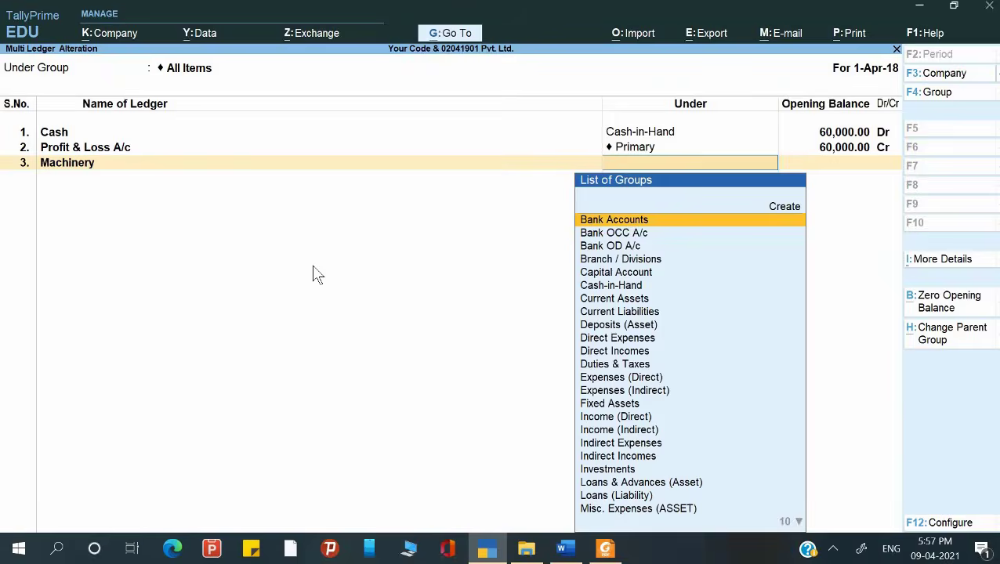
type("F")
key("Return")
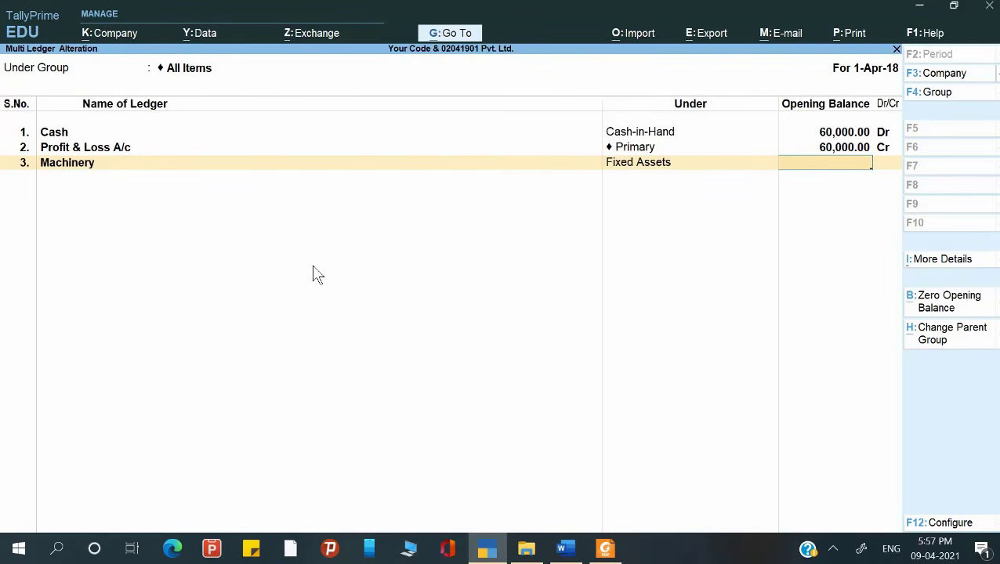
key("alt+Tab")
key("alt+Tab")
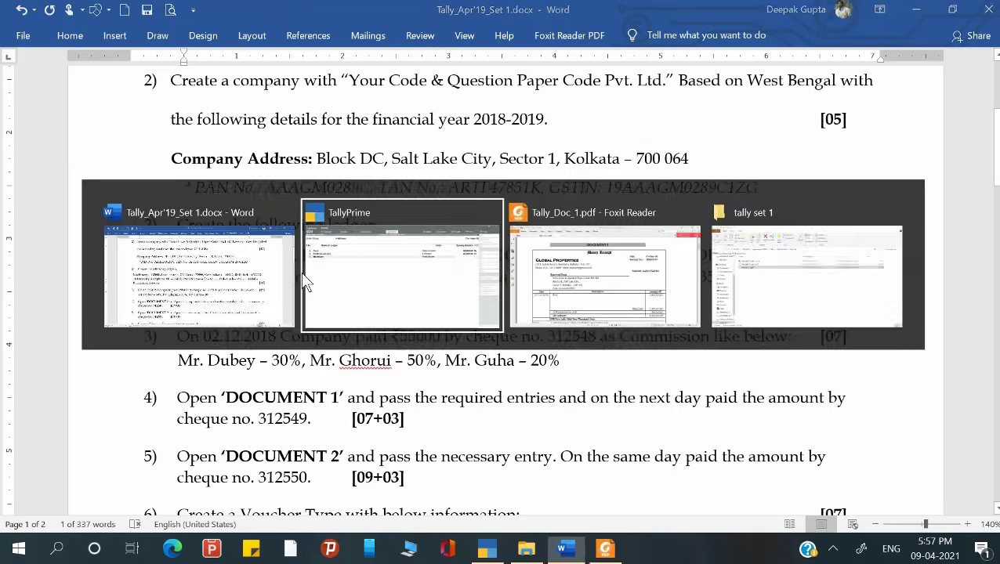
type("11")
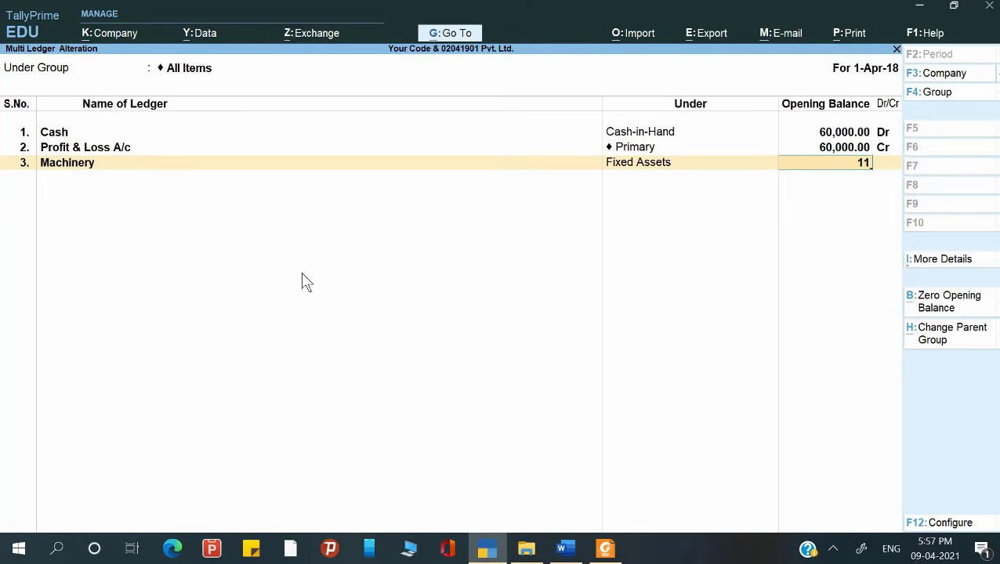
type("5000")
key("Return")
key("Return")
Add a Loan From HDFC Bank ledger under Secured Loans with an opening balance of 75,000 Cr, consulting the Word question paper.
key("alt+Tab")
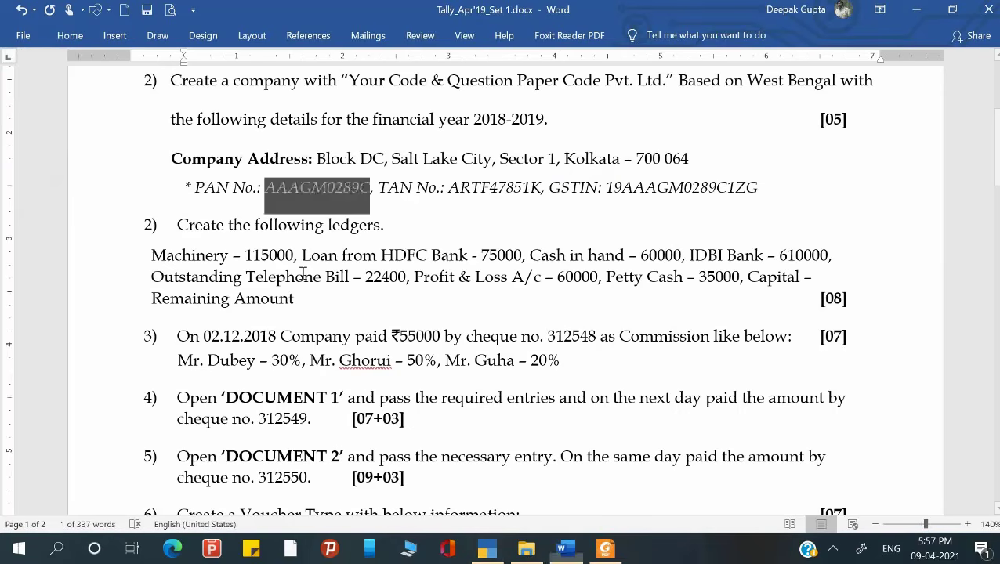
key("alt+Tab")
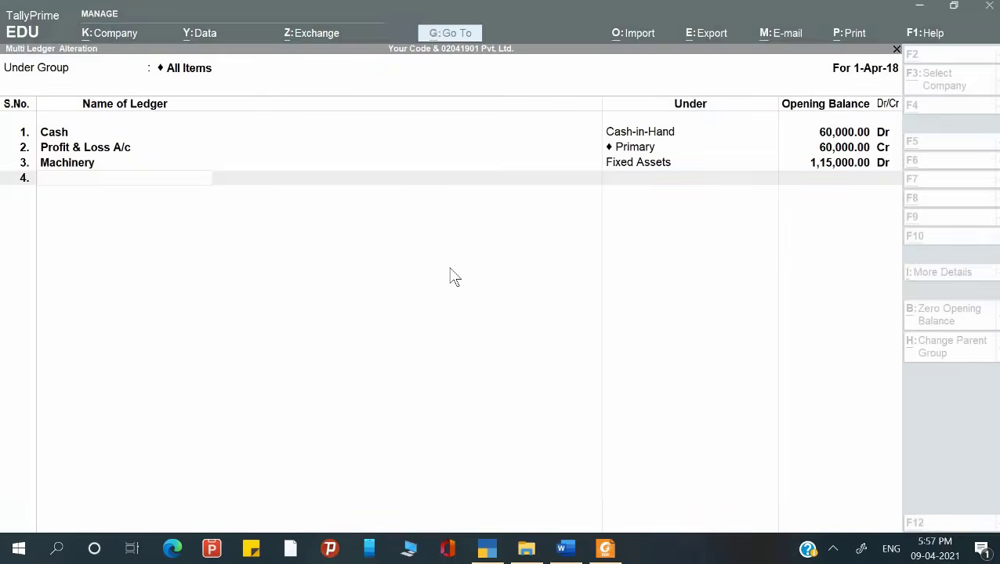
type("Loan from")
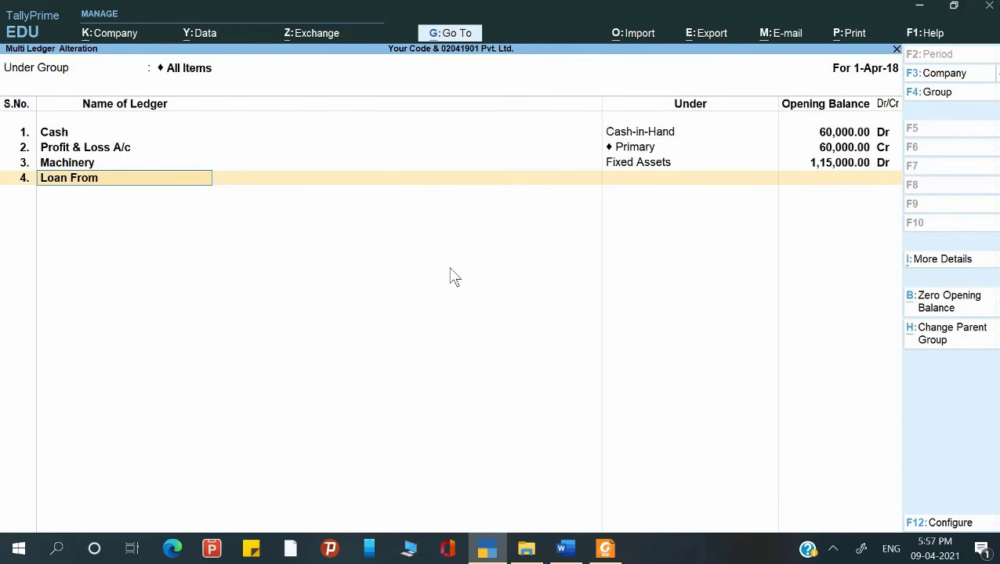
type(" HDFC Bank")
key("Return")
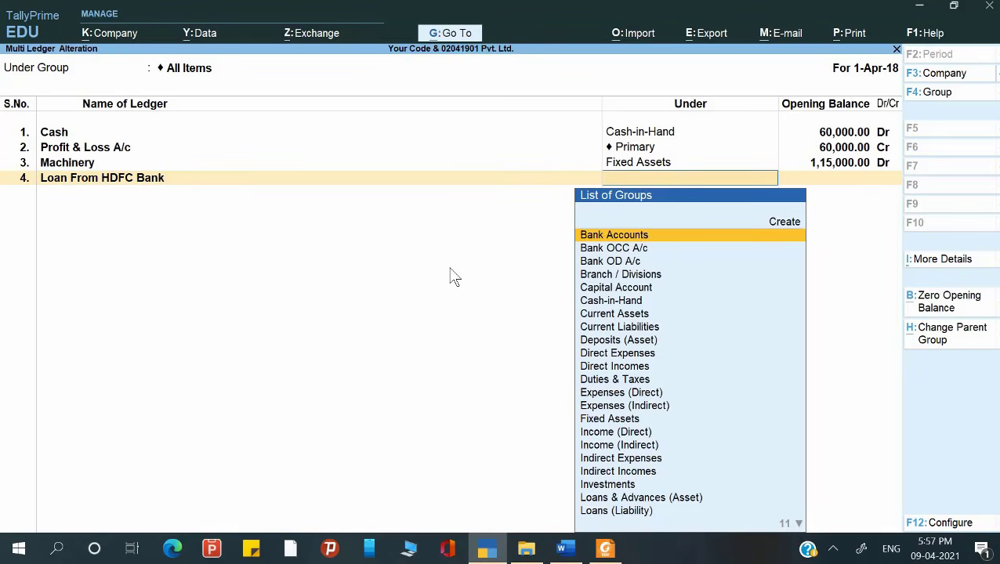
type("Se")
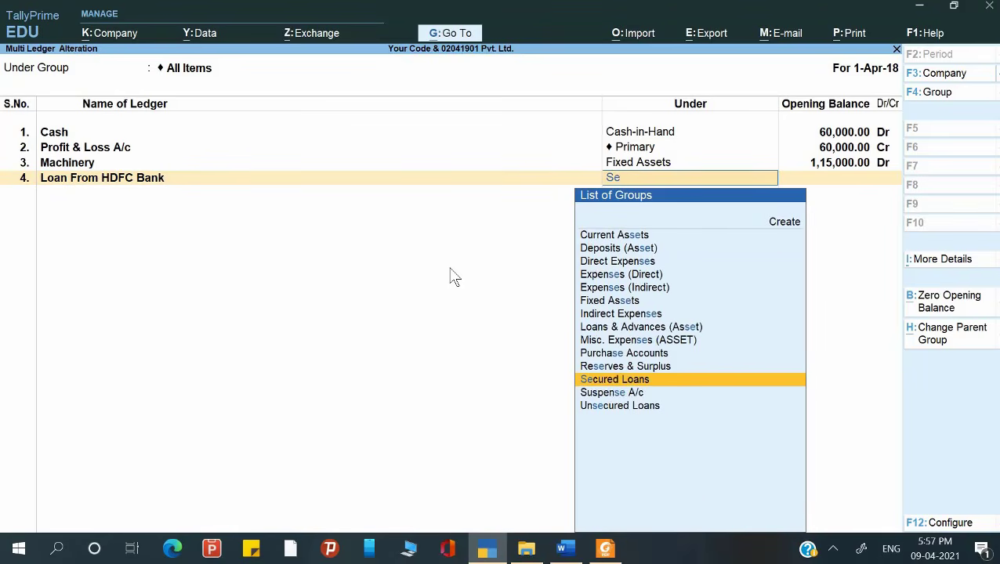
key("Return")
key("alt+Tab")
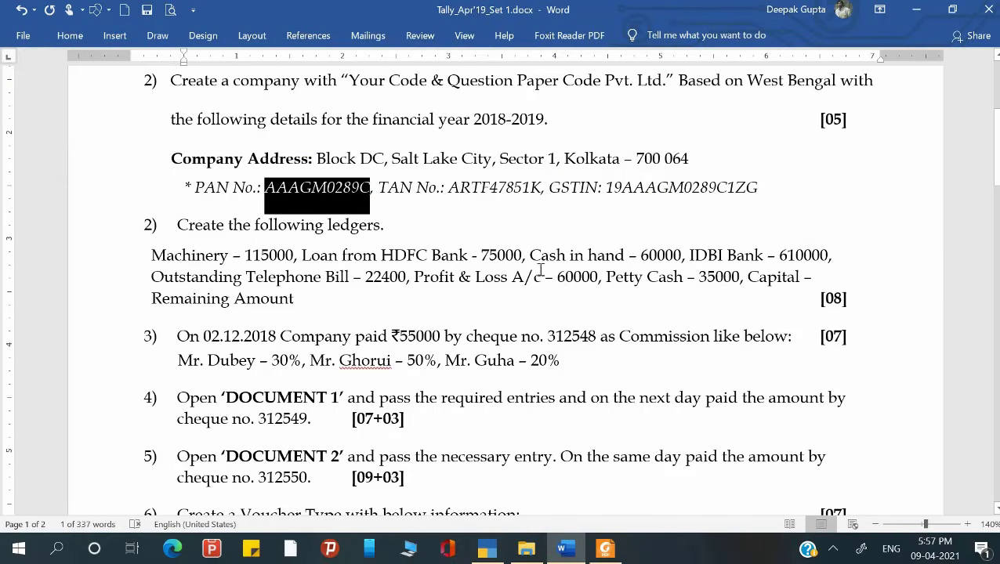
key("alt+Tab")
type("75000")
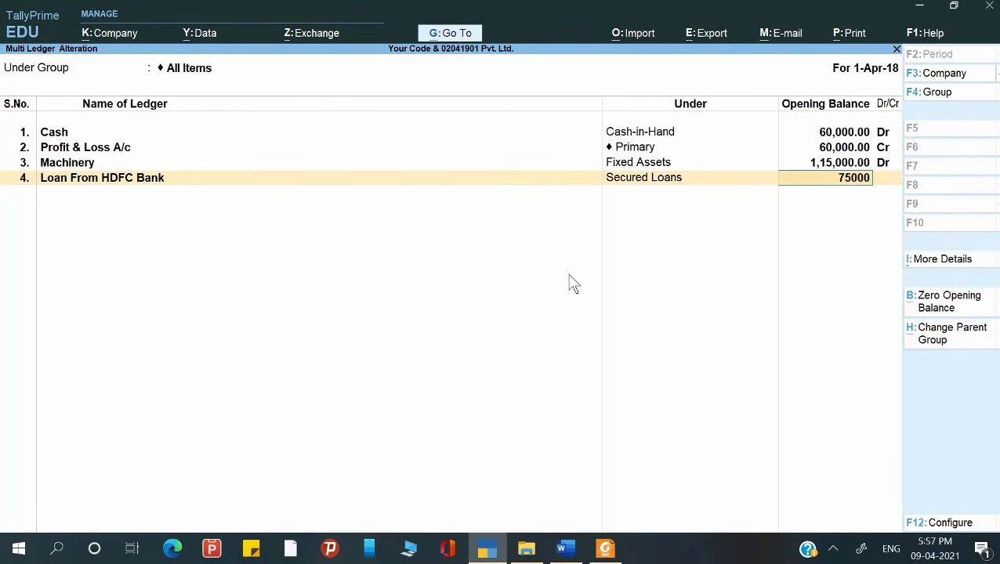
key("Return")
key("Return")
key("alt+Tab")
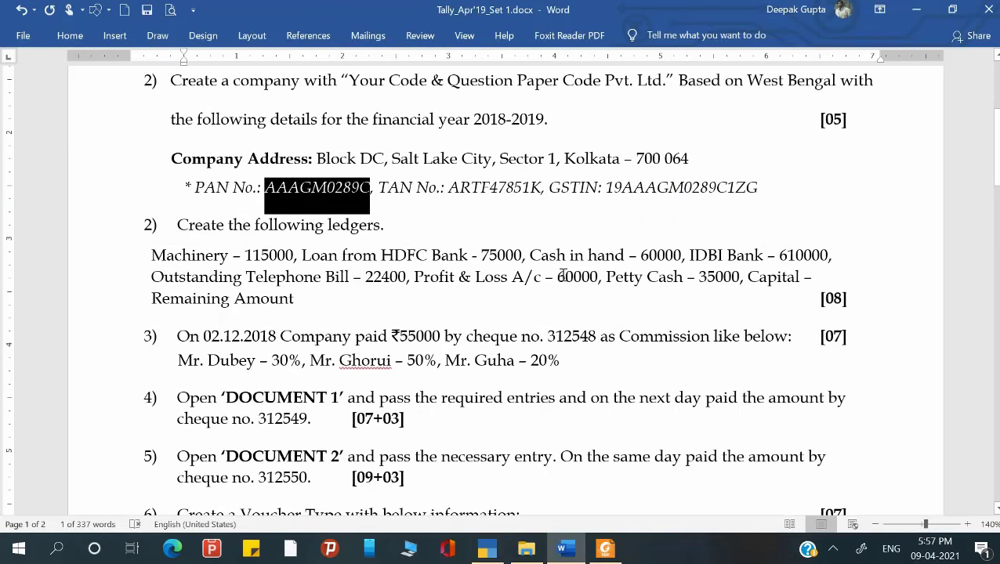
key("alt+Tab")
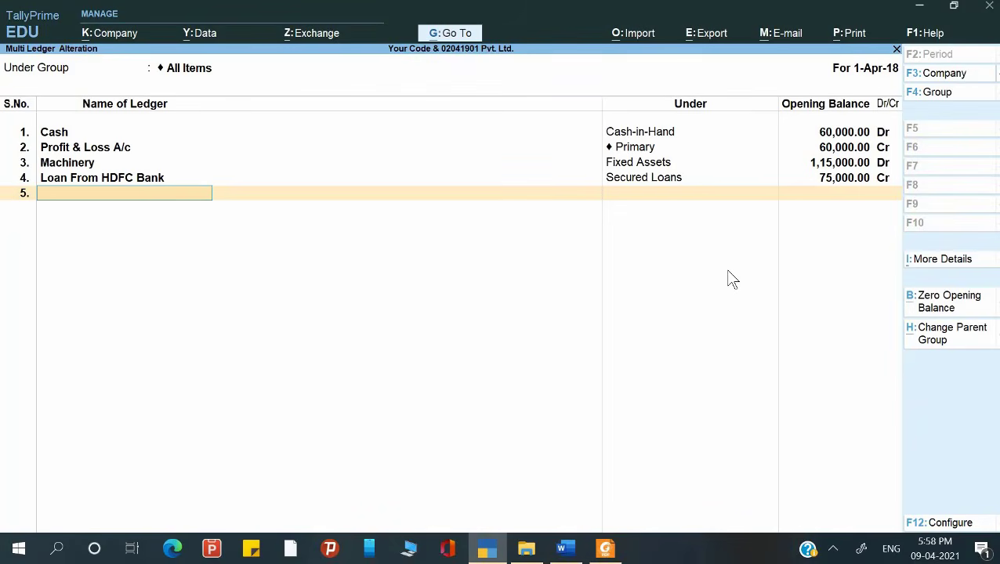
Add an IDBI Bank ledger under Bank Accounts with an opening balance of 6,10,000 Dr, checking the Word question paper for the amount.
type("IDBI Bank")
key("Return")
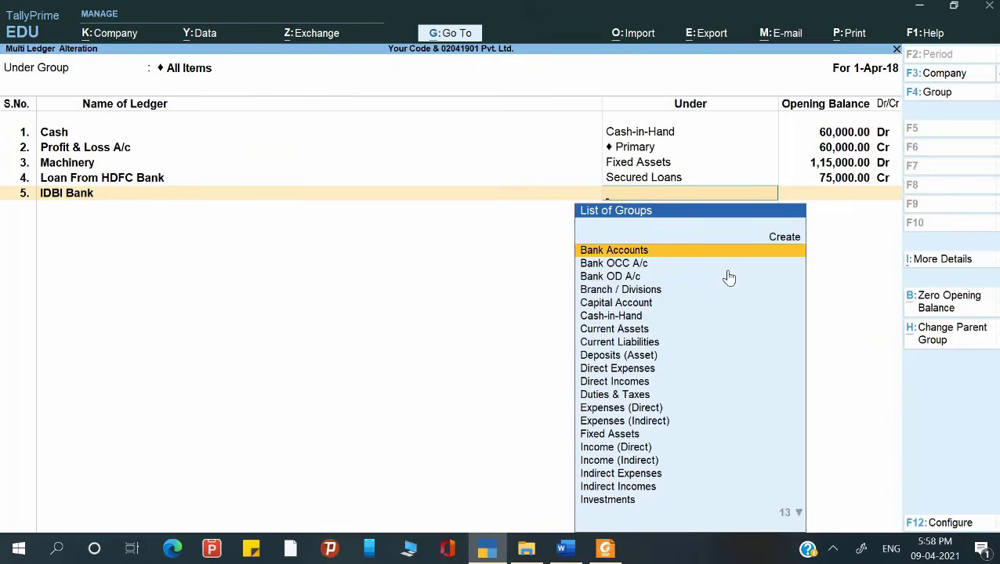
type("Ba")
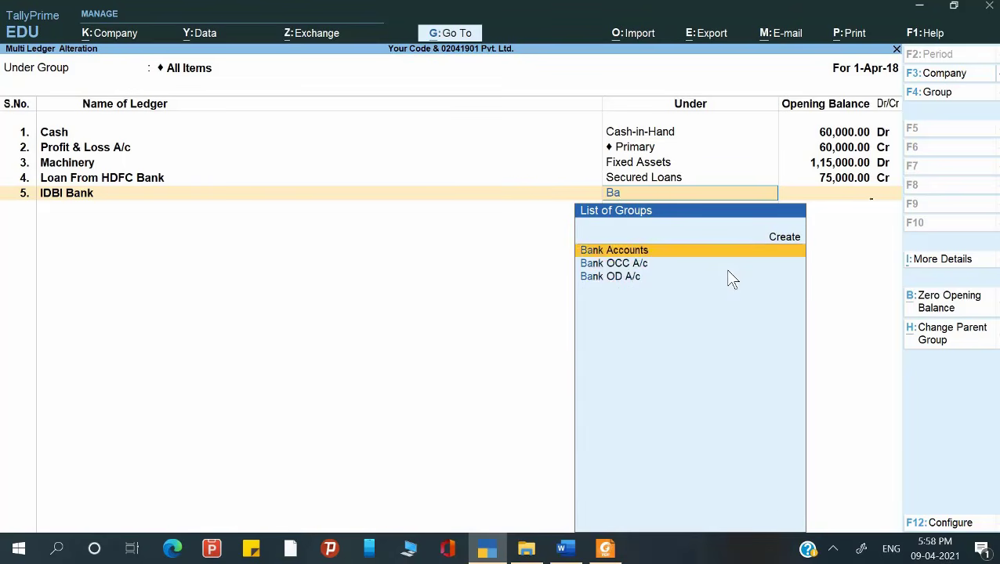
key("Return")
key("alt+Tab")
key("alt+Tab")
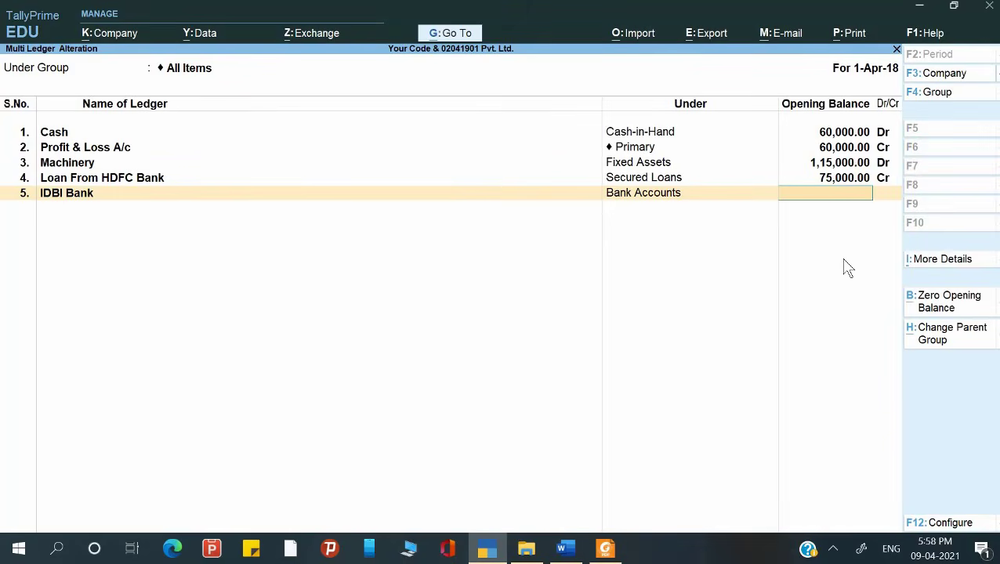
type("6,10,000")
key("Return")
key("Return")
Copy the name Outstanding Telephone Bill from the Word question paper and enter it as the next ledger in TallyPrime.
key("alt+Tab")
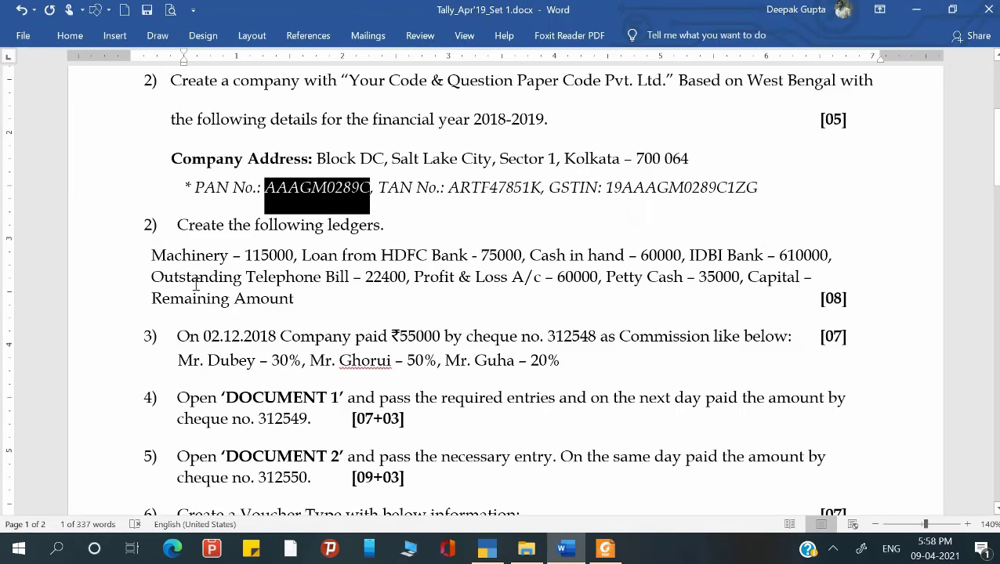
left_click_drag(151, 276, 345, 276)
key("alt+Tab")
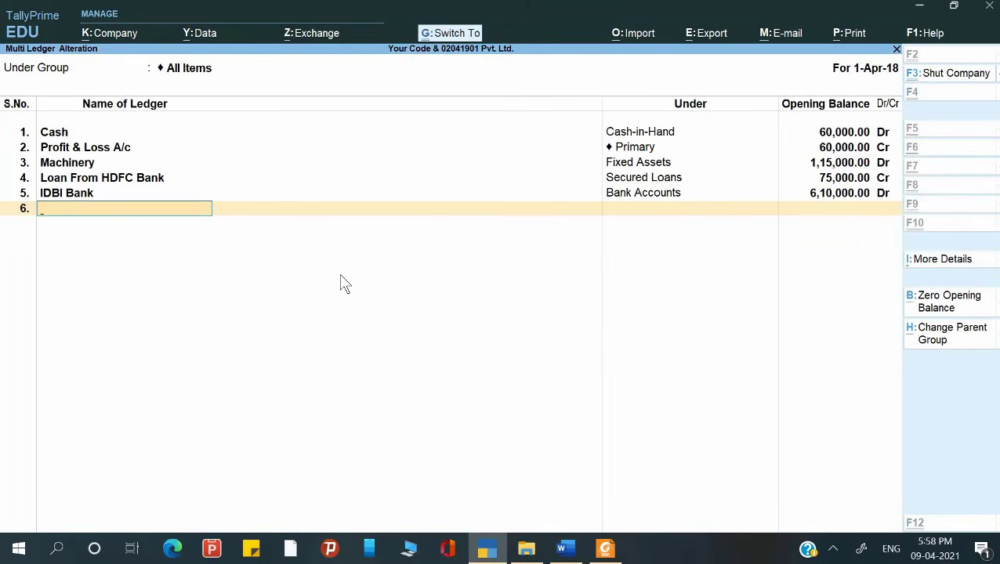
key("ctrl+alt+v")
key("Return")
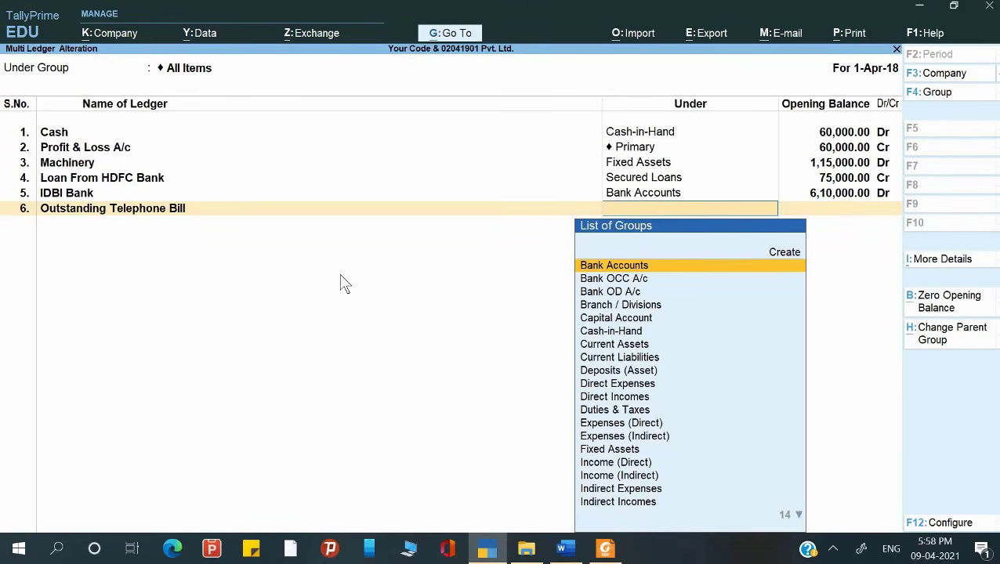
Place the Outstanding Telephone Bill ledger under Current Liabilities with an opening balance of 22,400 Cr, consulting the Word question paper.
type("C")
key("Down")
key("Up")
key("Down")
key("Down")
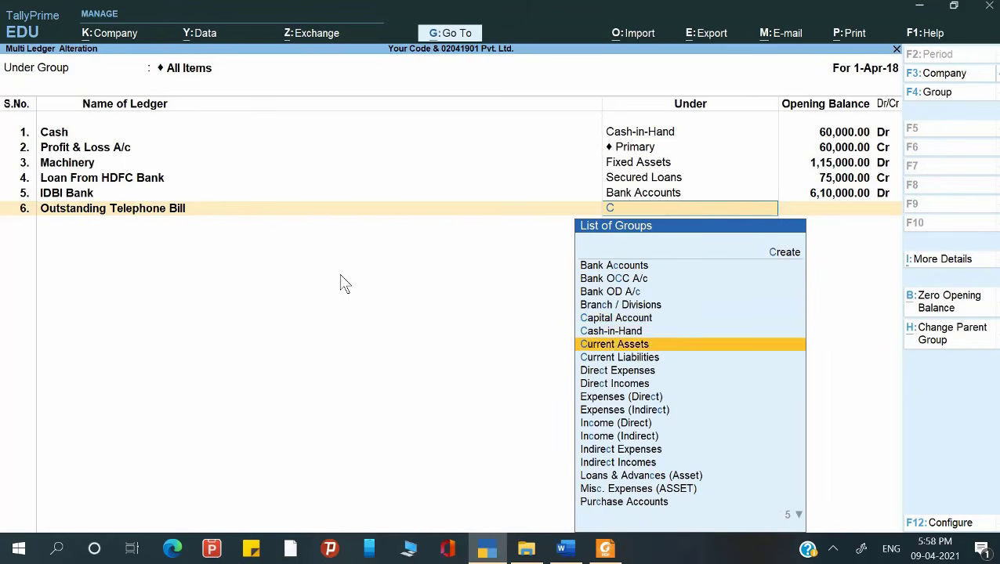
key("Down")
key("alt+Tab")
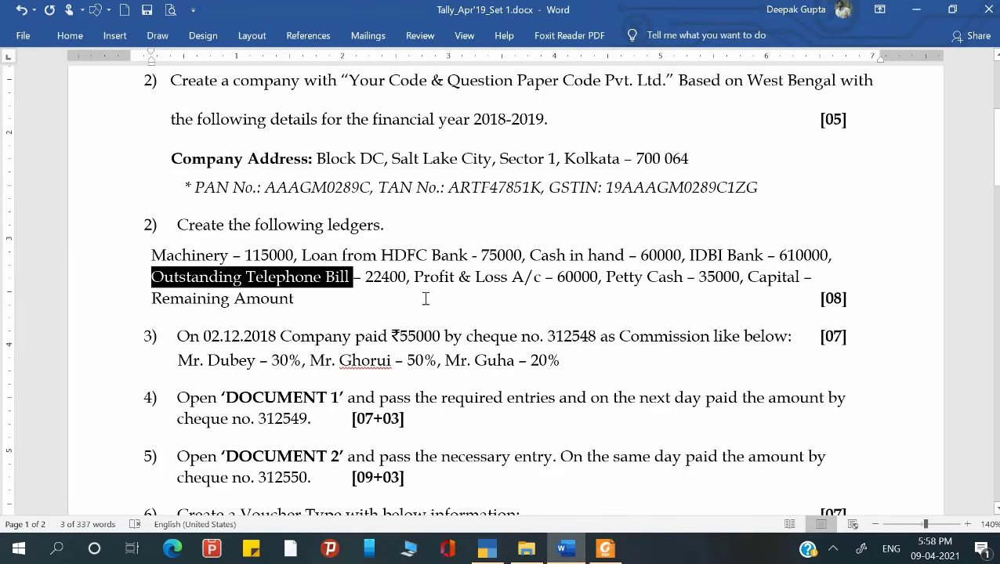
key("alt+Tab")
key("Return")
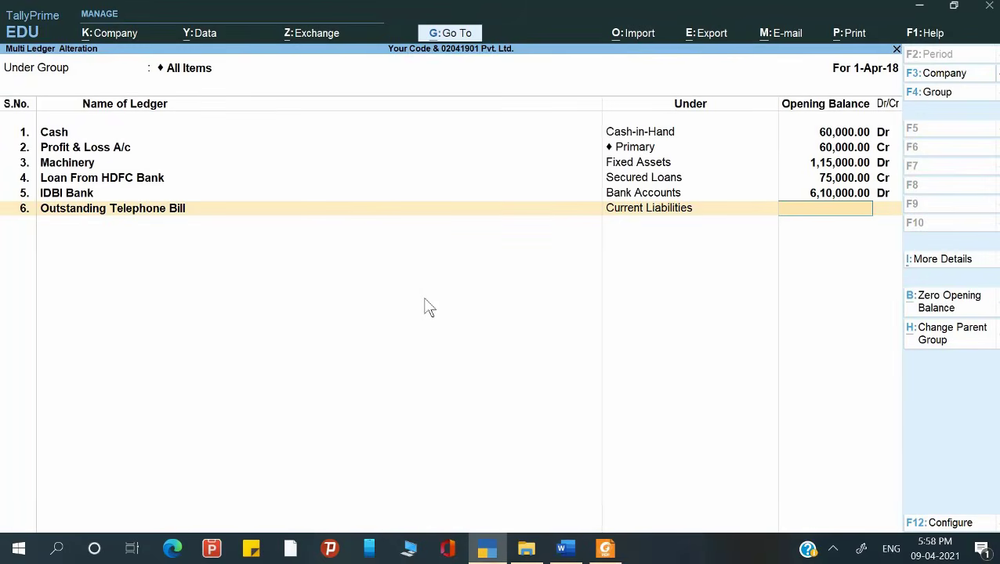
type("22400")
key("Return")
key("Return")
Check the Word question paper for the next ledger and add Petty Cash under Cash-in-Hand.
key("alt+Tab")
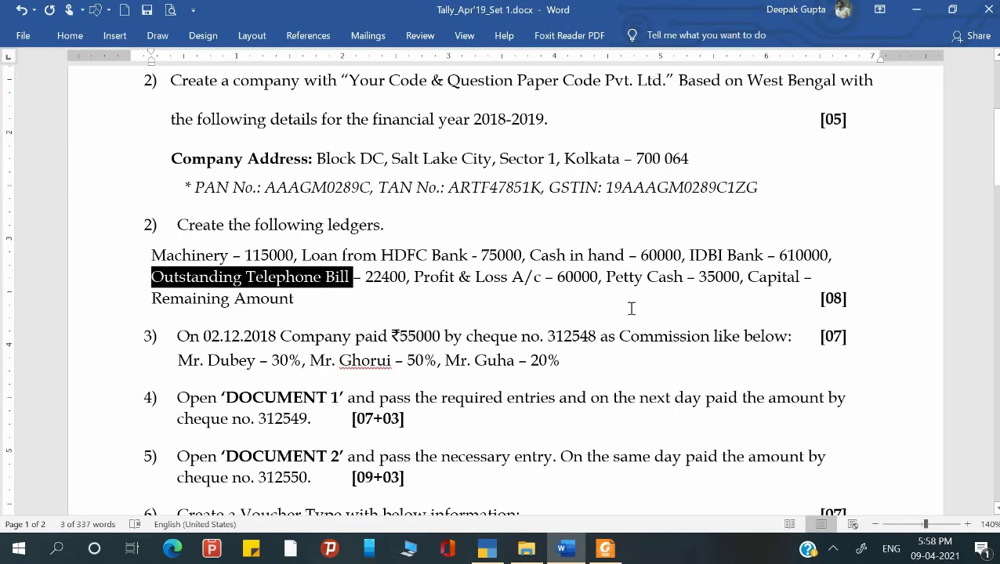
key("alt+Tab")
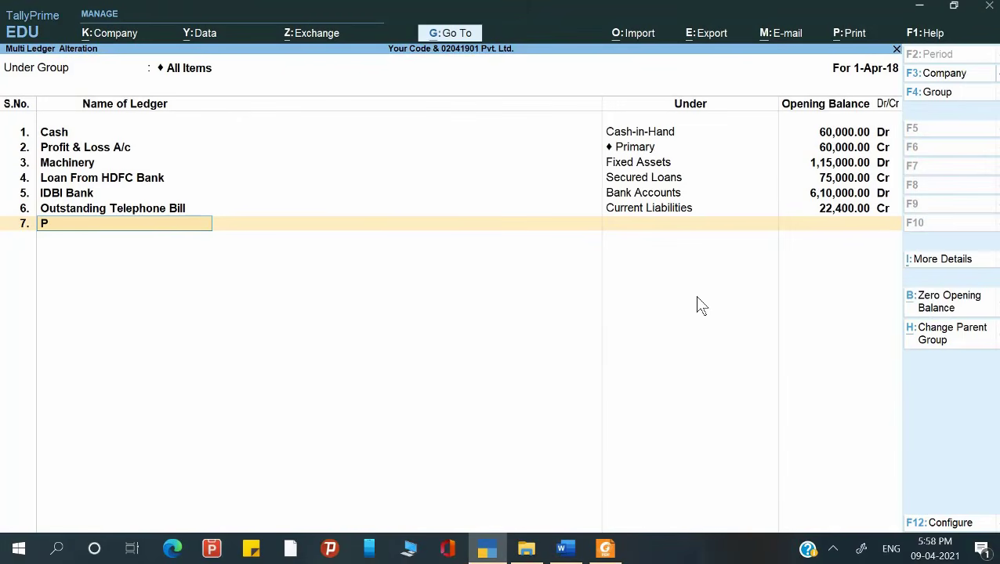
type("Petty cash")
key("Return")
type("Ca")
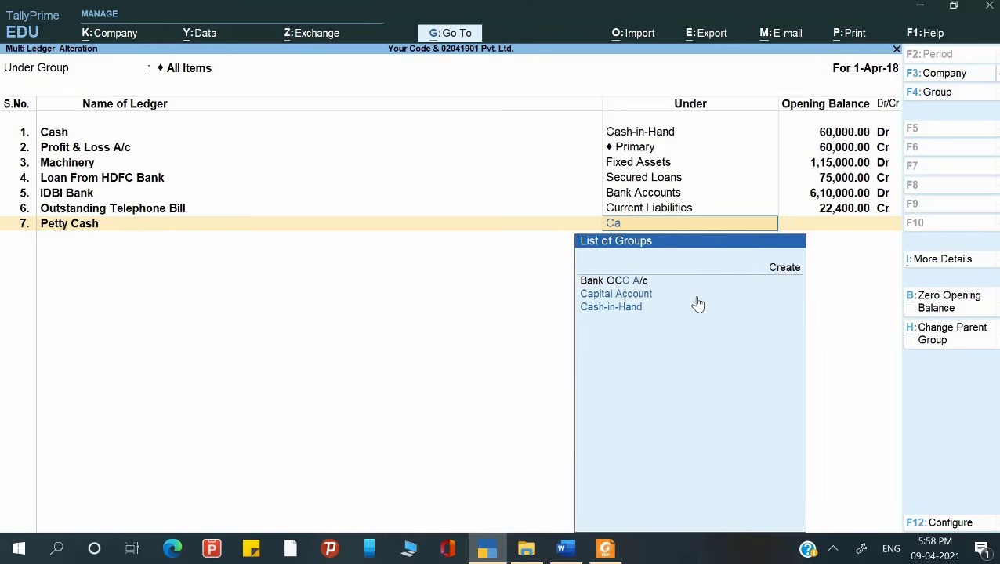
key("Down")
key("Return")
key("BackSpace")
key("Down")
key("Return")
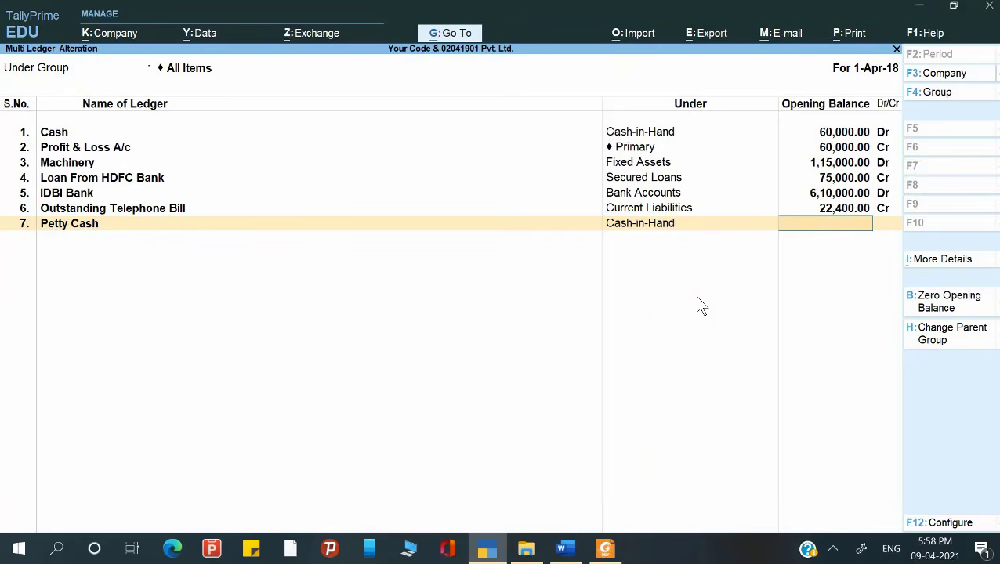
Set the Petty Cash ledger's opening balance to 35,000 Dr, as given in the Word question paper.
key("alt+Tab")
key("alt+Tab")
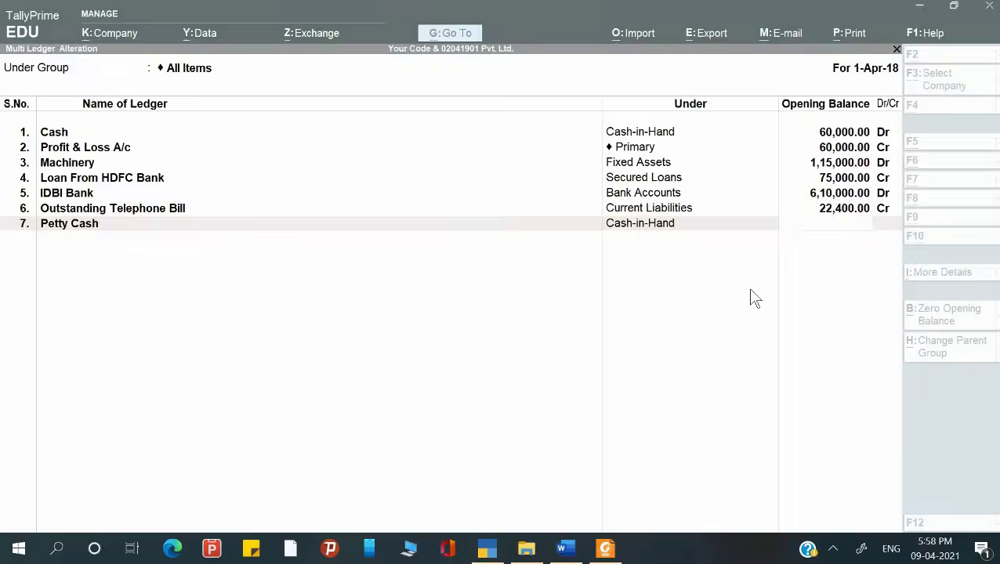
type("35000")
key("Return")
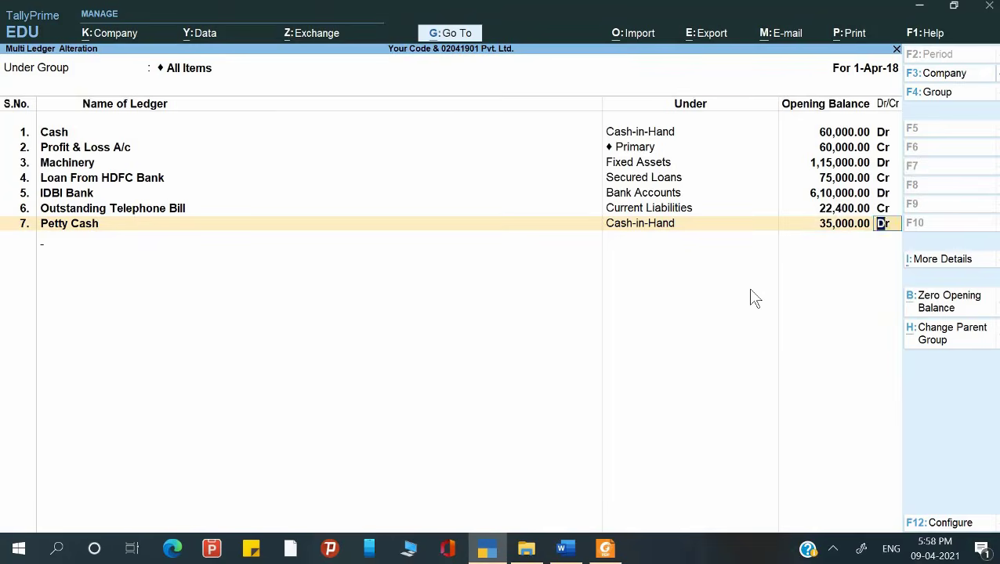
key("Return")
Compare the ledger list with the Word question paper and save the multi-ledger entries.
key("alt+Tab")
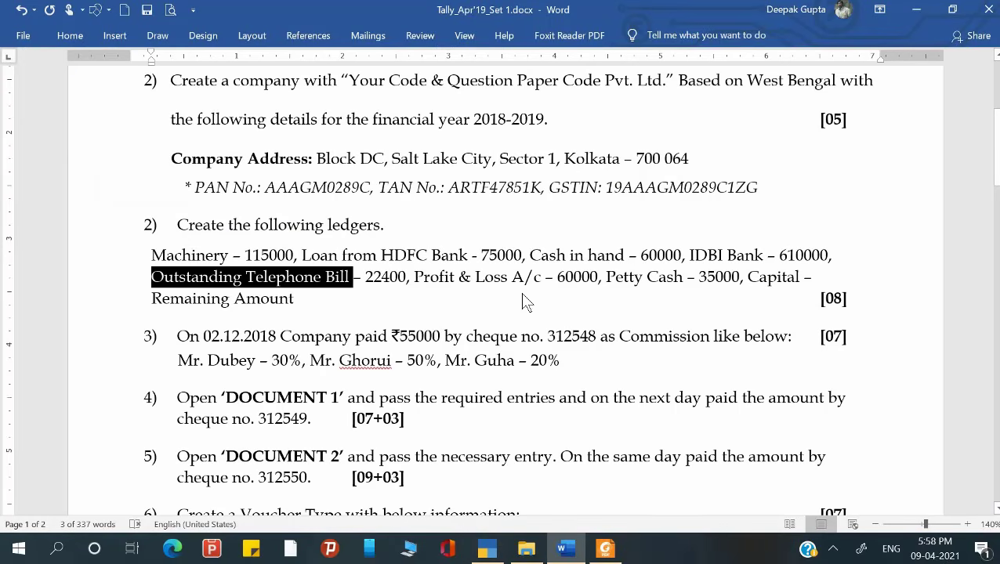
key("alt+Tab")
key("Return")
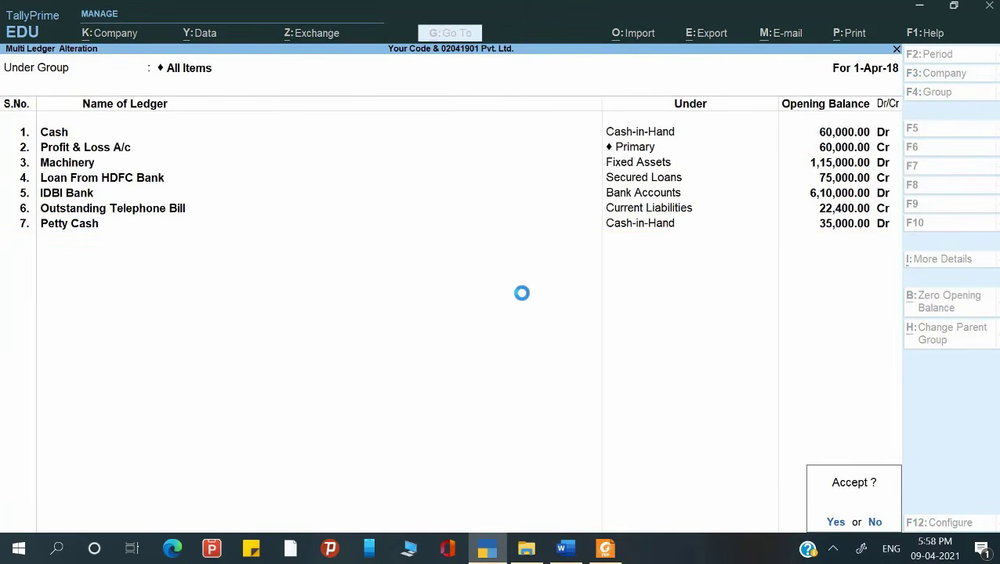
key("Return")
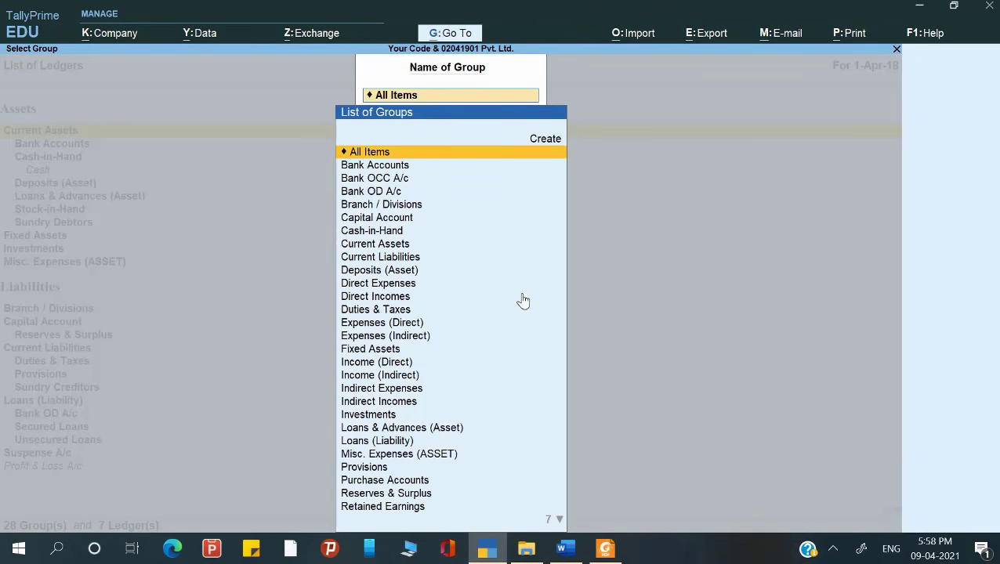
Return to the Gateway of Tally and examine the Balance Sheet's difference in opening balances against the Word question paper's capital requirement.
key("Escape")
key("Escape")
key("Escape")
key("Escape")
key("Escape")
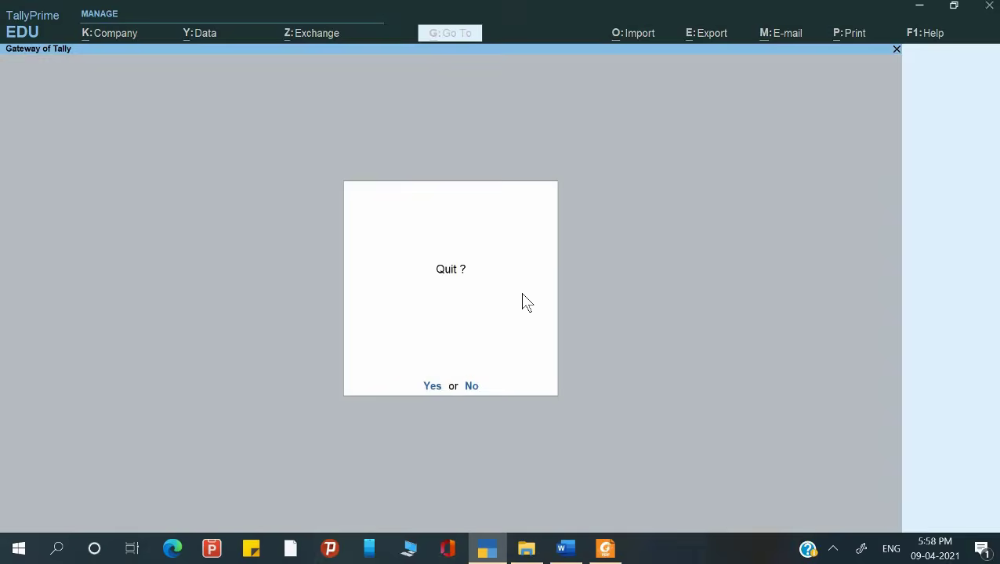
key("Down")
key("Down")
key("Down")
key("Down")
key("Down")
key("Down")
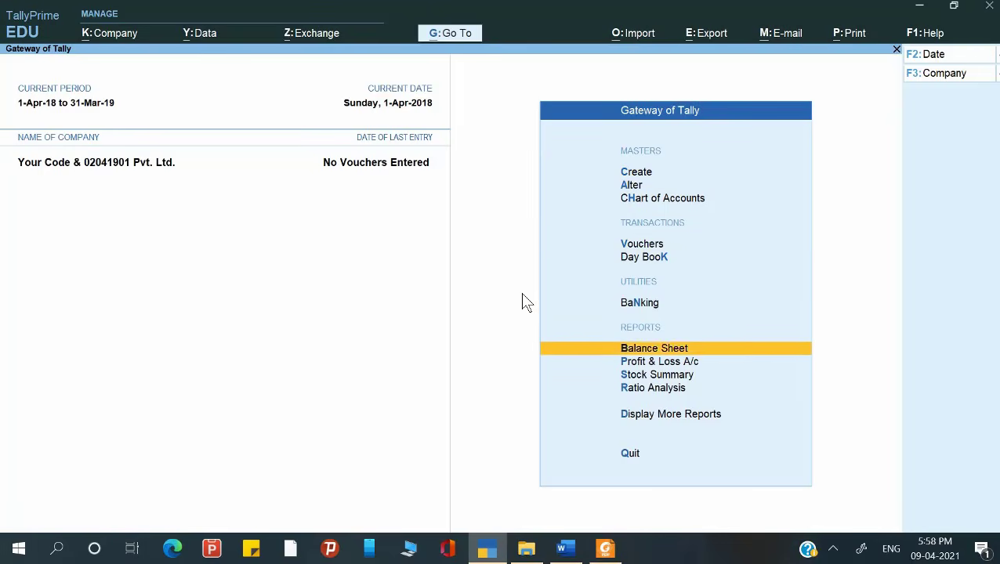
key("Return")
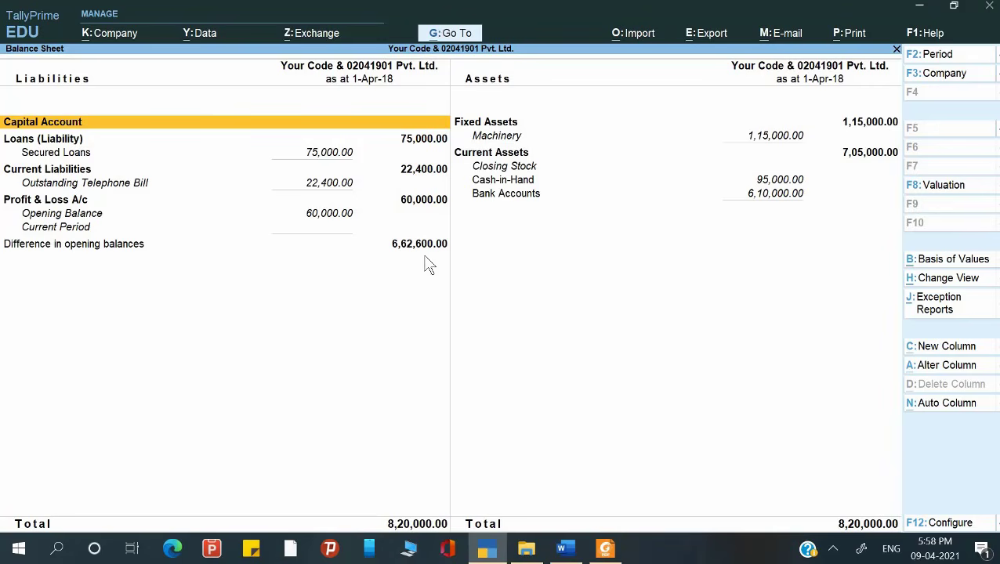
key("alt+Tab")
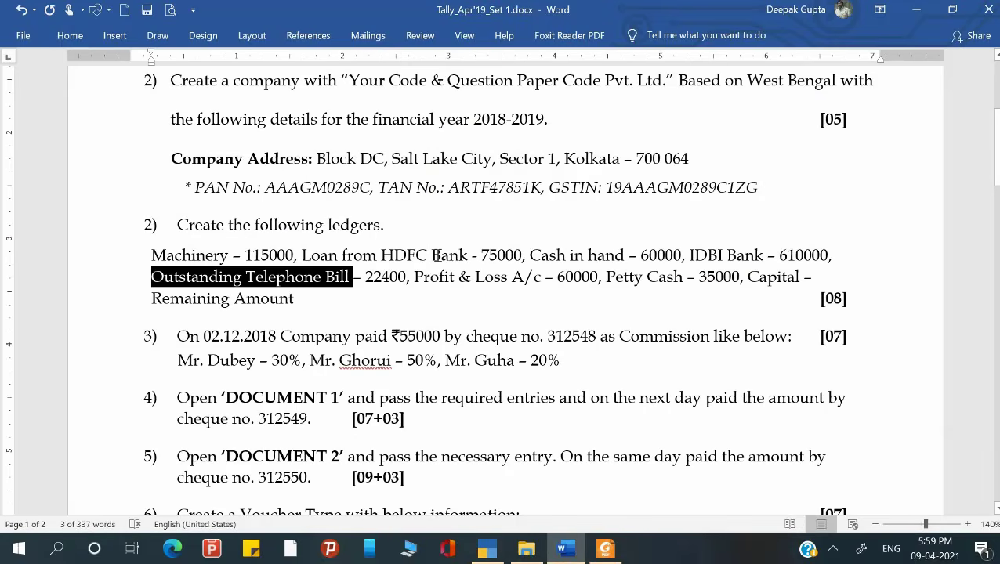
key("alt+Tab")
key("Escape")
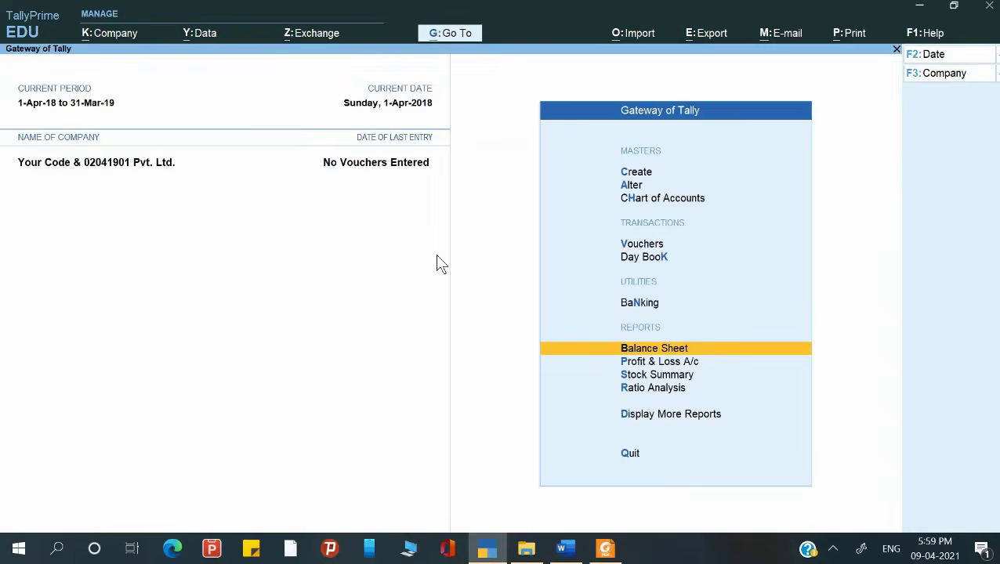
Start a single ledger named Capital under Capital Account, keeping the default TDS, mailing and banking details.
key("Return")
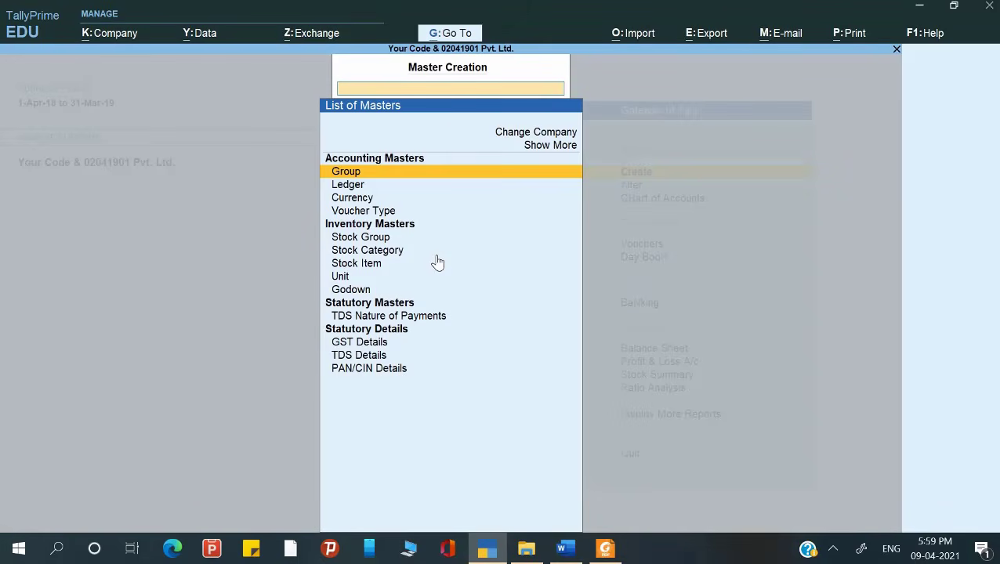
key("Down")
key("Return")
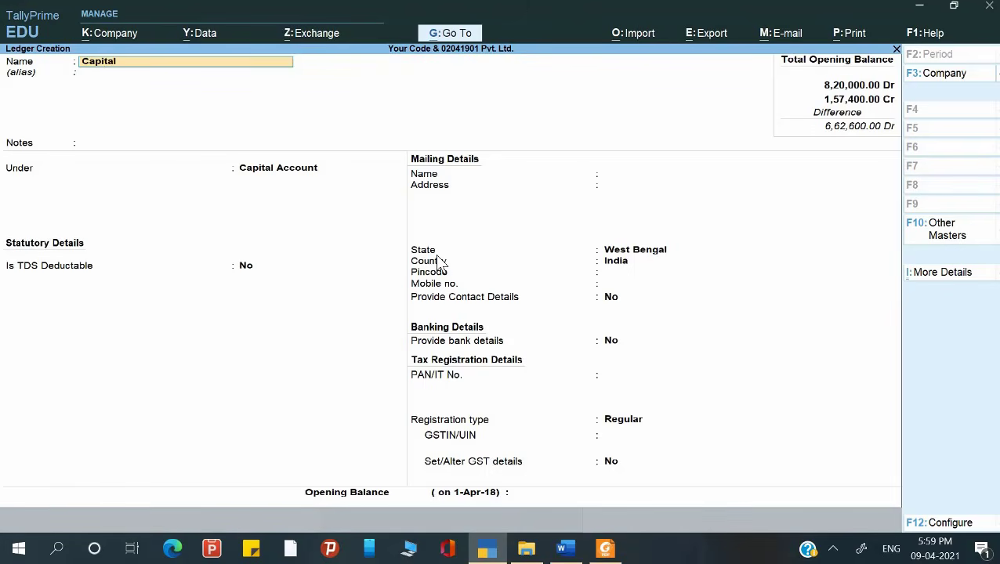
key("Return")
key("Return")
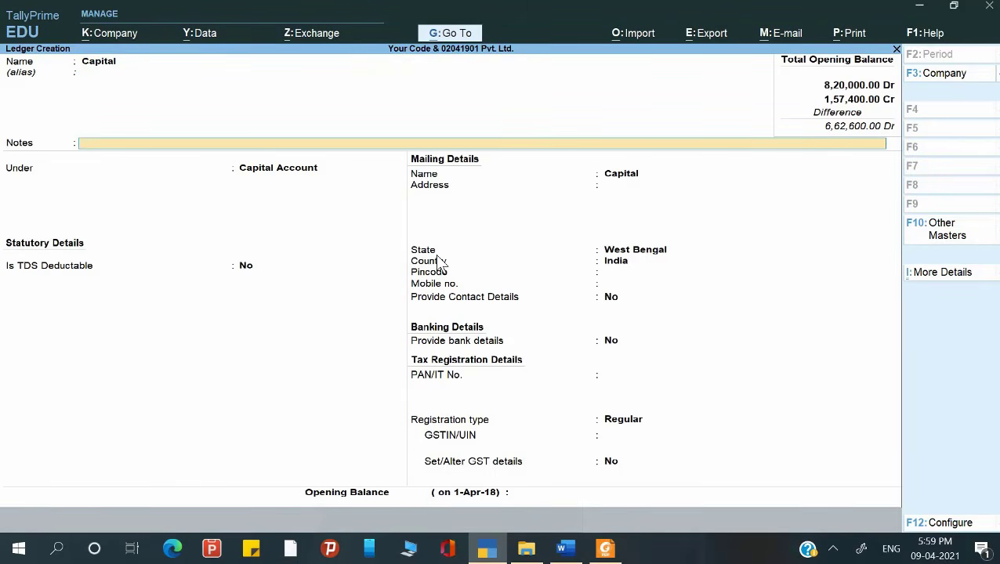
key("Return")
key("Return")
key("Return")
key("Return")
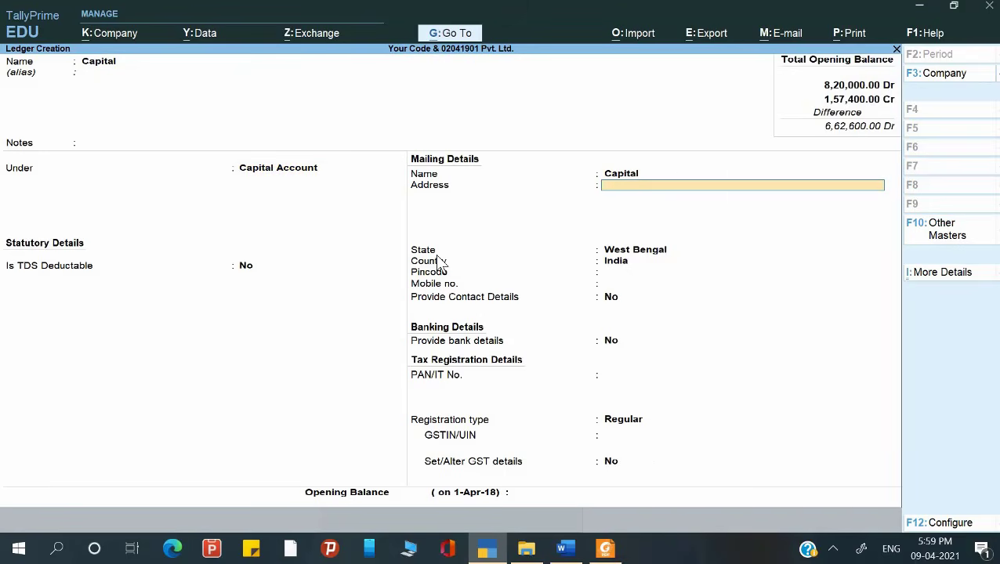
key("Return")
key("Return")
key("Return")
key("Return")
key("Return")
key("Return")
key("Return")
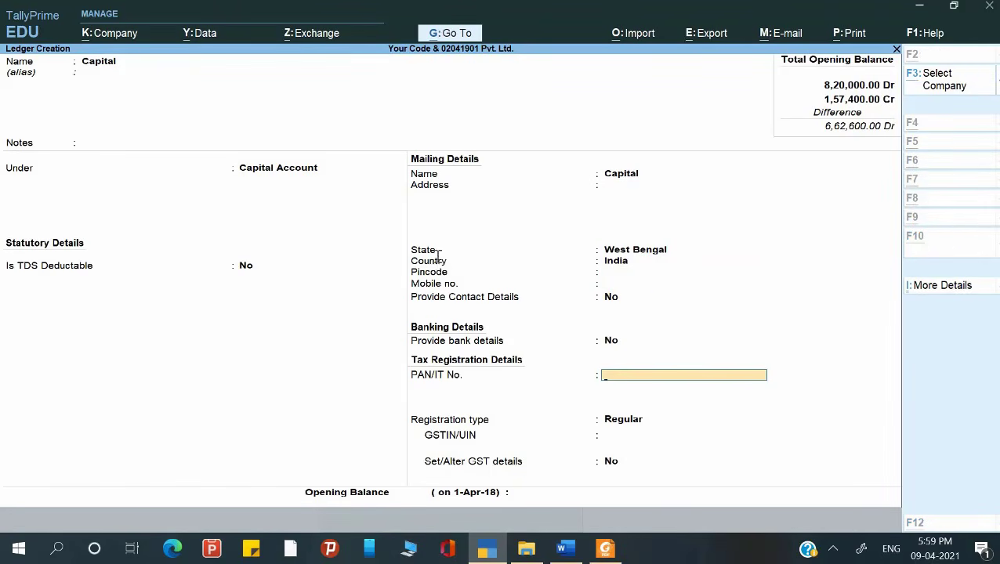
Copy the company's PAN from the Word question paper into the Capital ledger's PAN/IT No., keeping the Regular registration type.
key("alt+Tab")
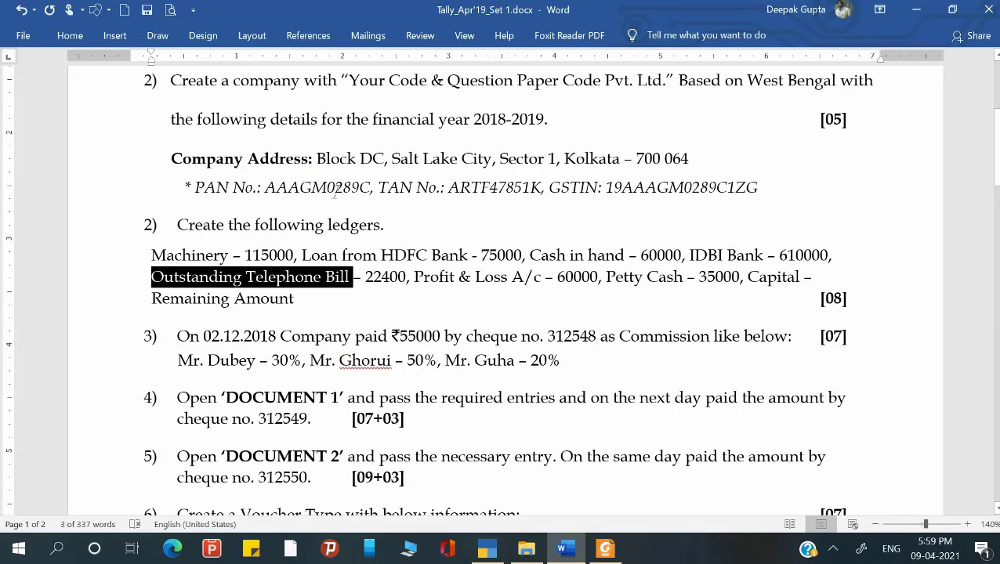
left_click_drag(264, 188, 372, 196)
key("ctrl+c")
key("alt+Tab")
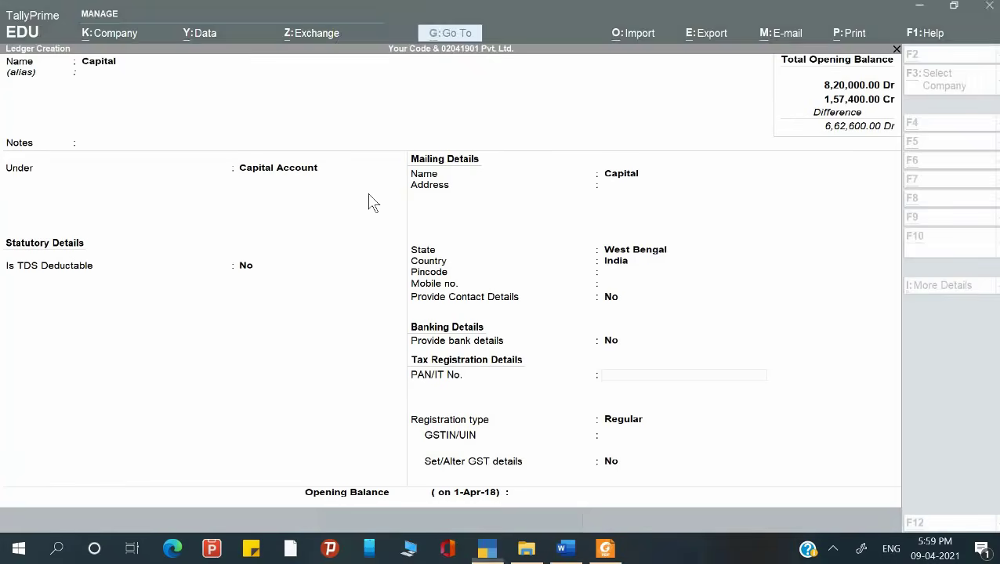
key("ctrl+alt+v")
key("Return")
key("Return")
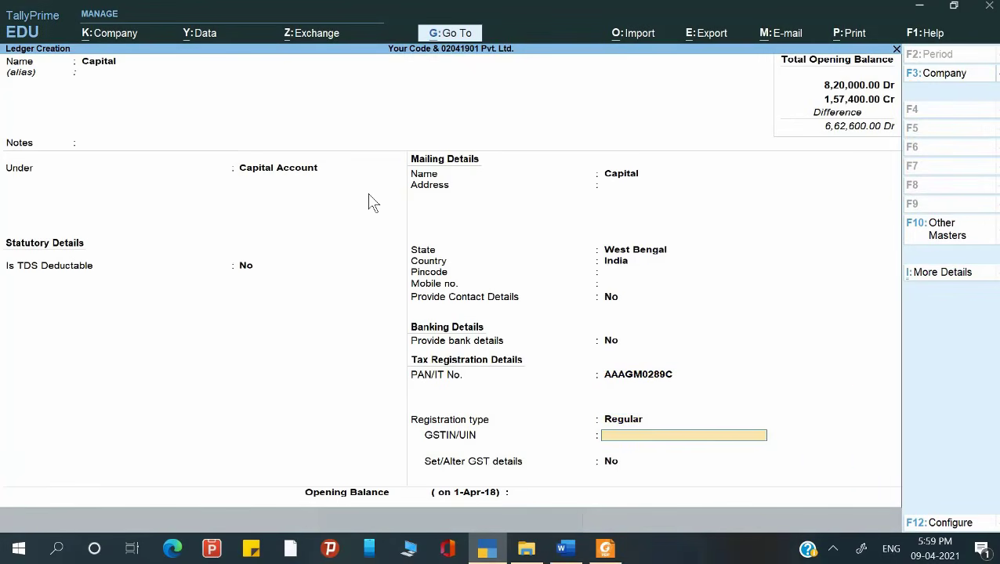
Leave the Capital ledger's GSTIN/UIN blank and enter an opening balance of 6,16,800 Cr.
key("Return")
key("Return")
key("Return")
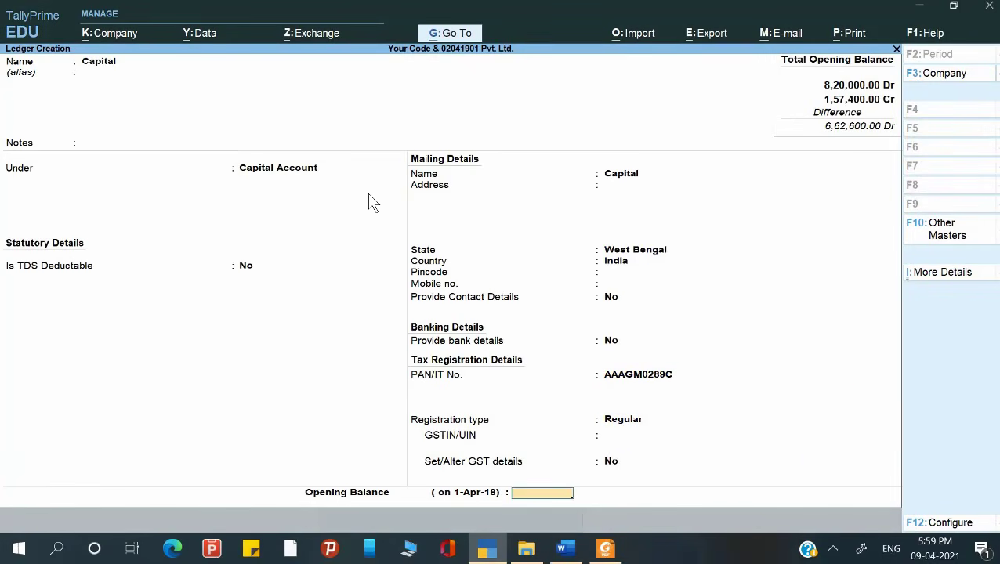
type("6,16,800")
key("Return")
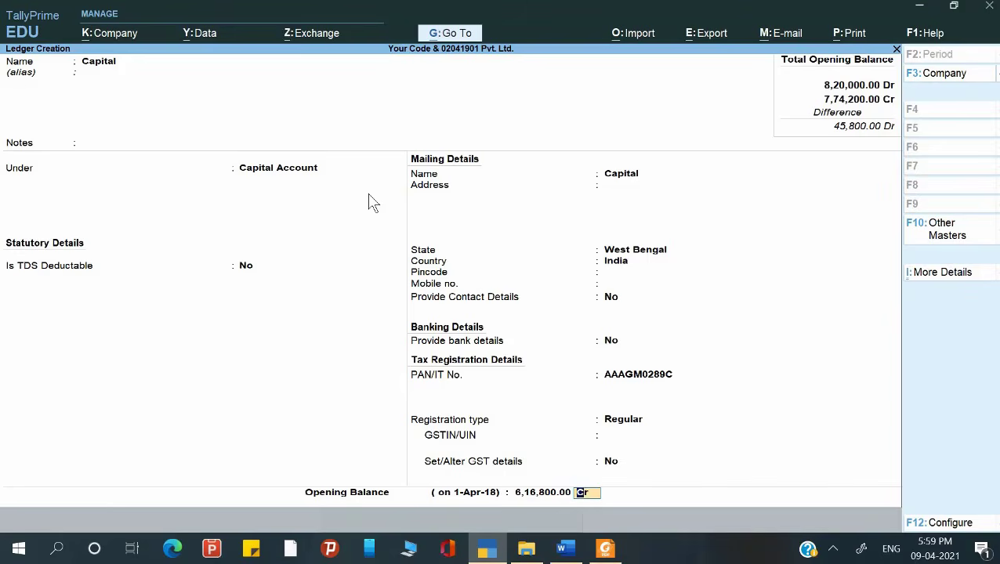
Open the Balance Sheet from the unfinished Capital ledger to check the difference in opening balances.
key("alt+g")
key("Down")
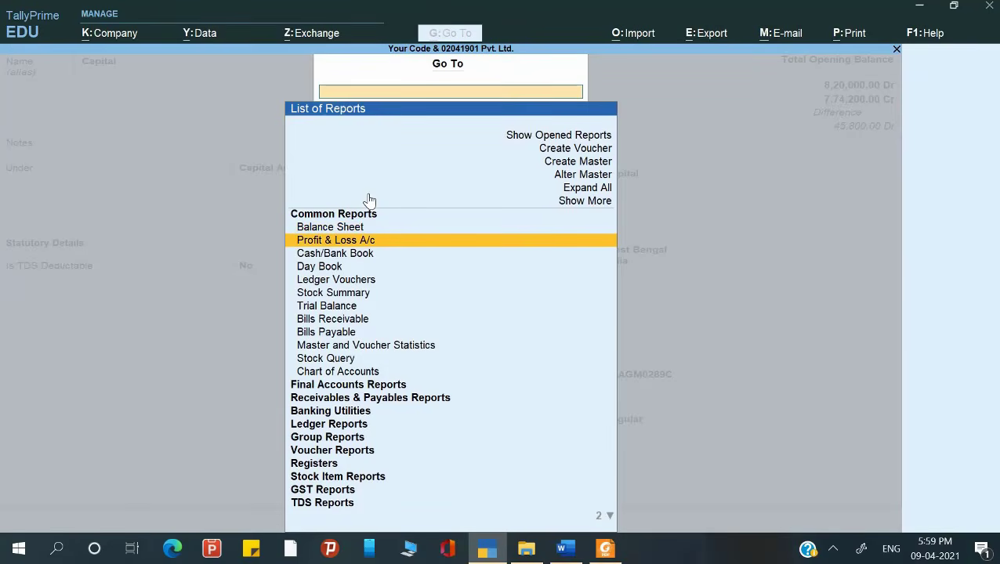
key("Up")
key("Return")
key("alt+F5")
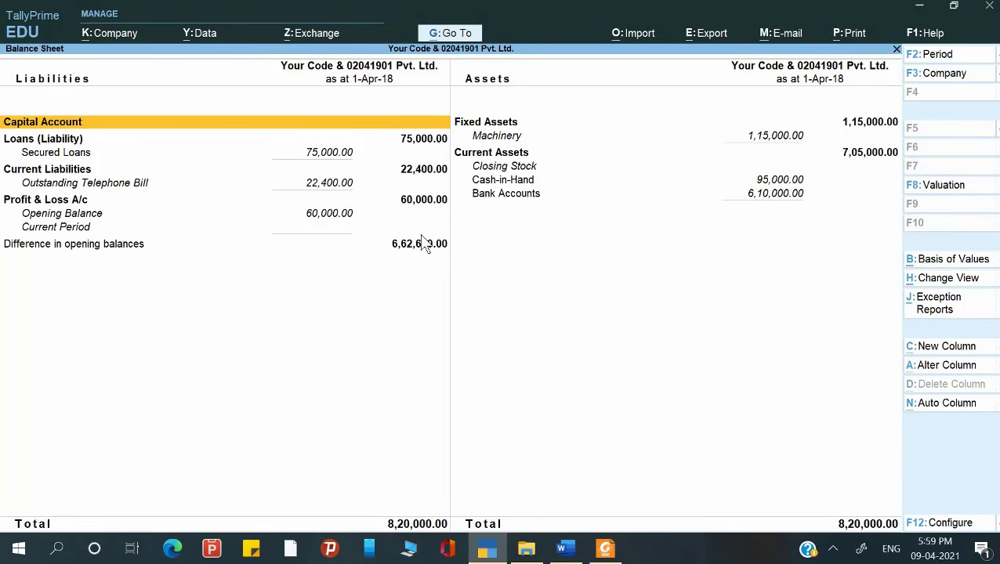
Return to the unfinished Capital ledger, correct its opening balance to 6,62,600 Cr, and save the ledger.
key("alt+Tab")
key("alt+Tab")
key("Escape")
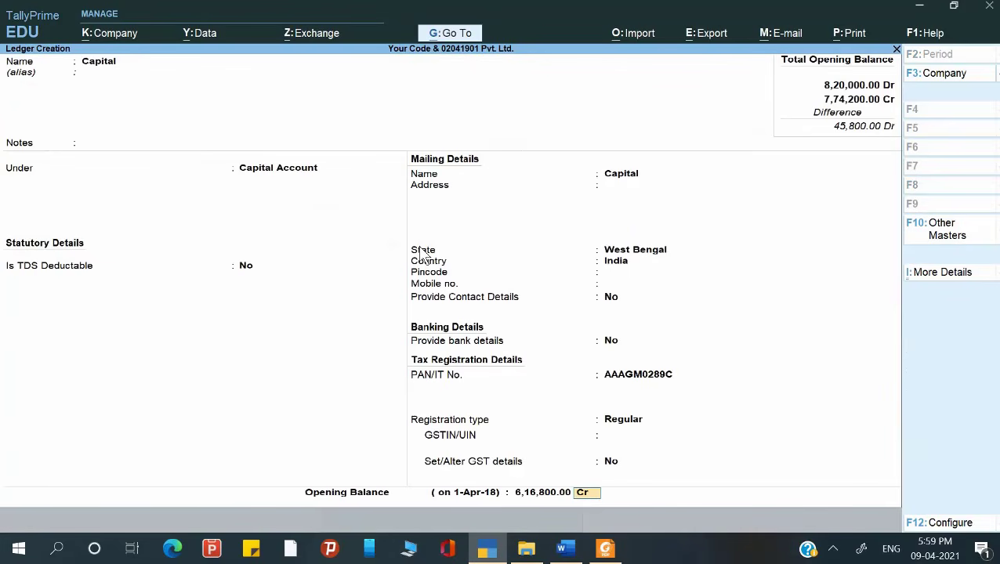
key("BackSpace")
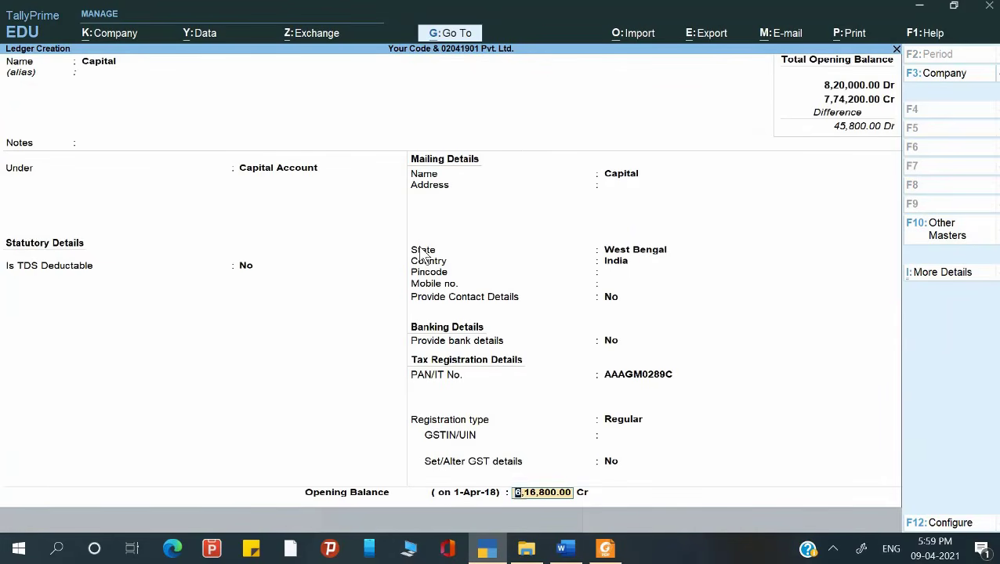
type("66")
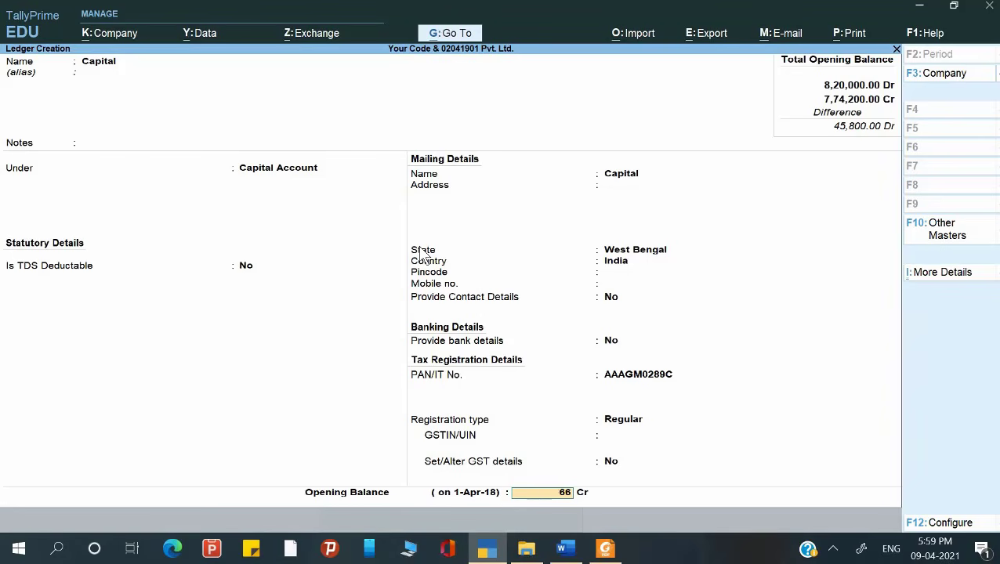
left_click(453, 35)
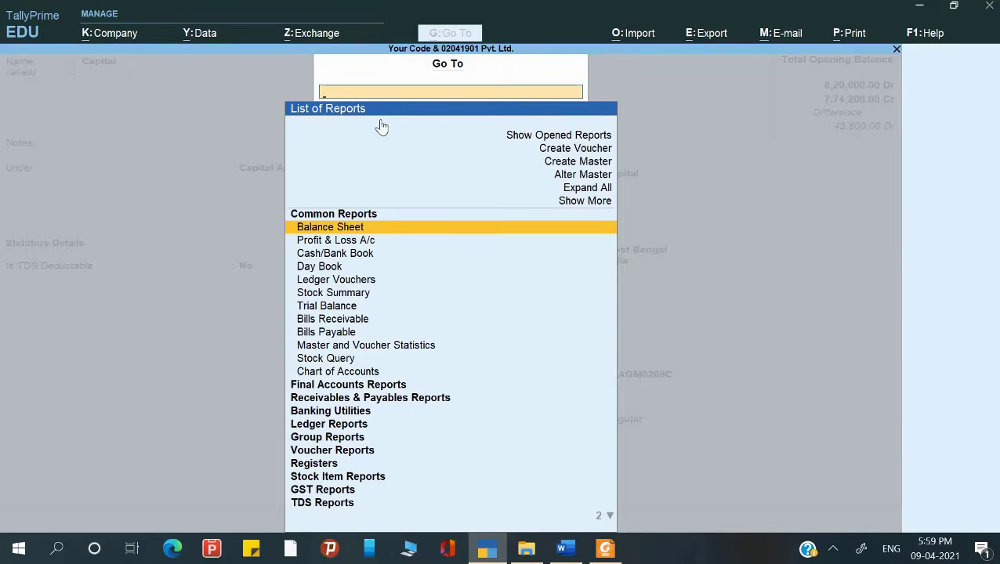
key("Return")
key("Escape")
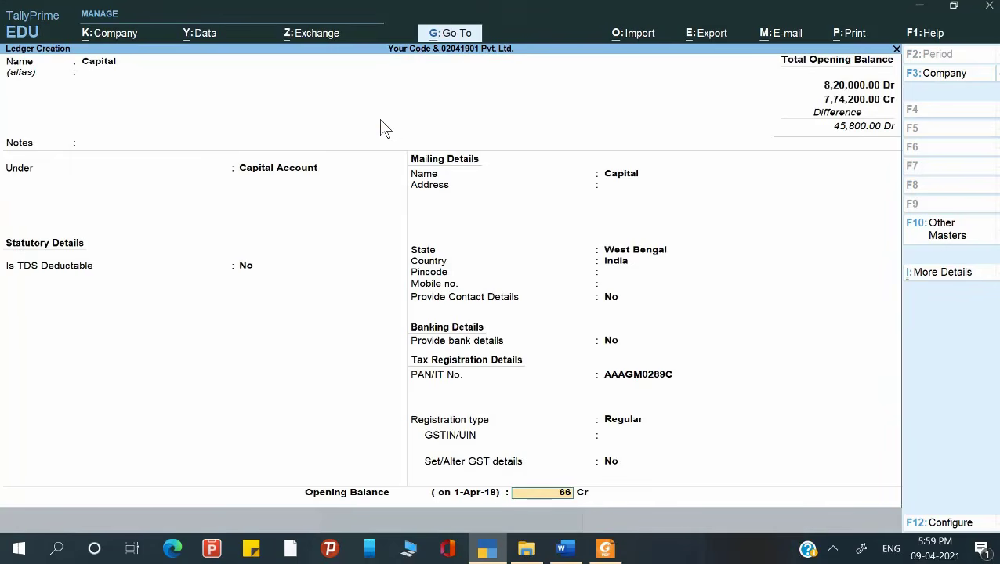
type("2,6")
type("00")
key("Return")
key("Return")
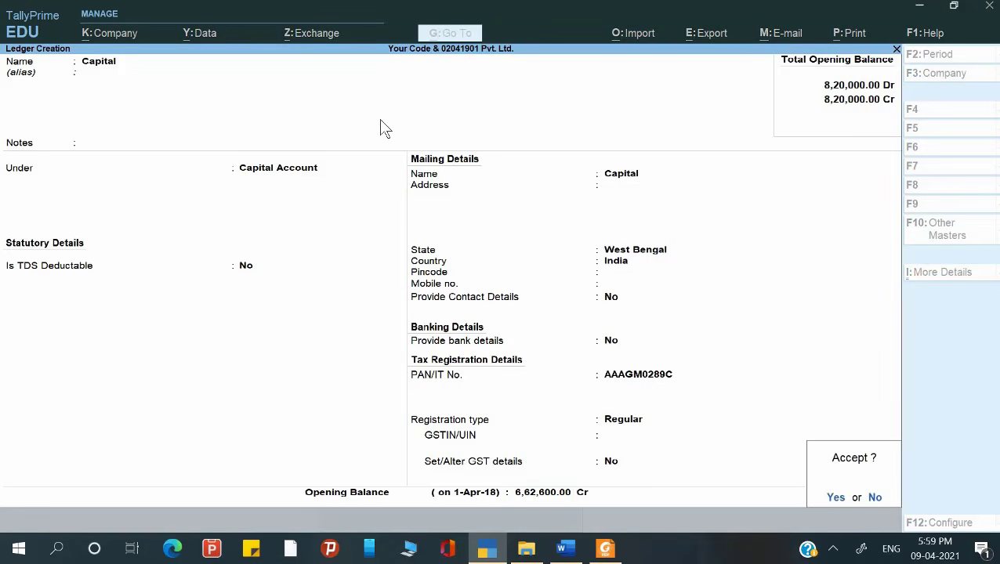
key("Escape")
key("Return")
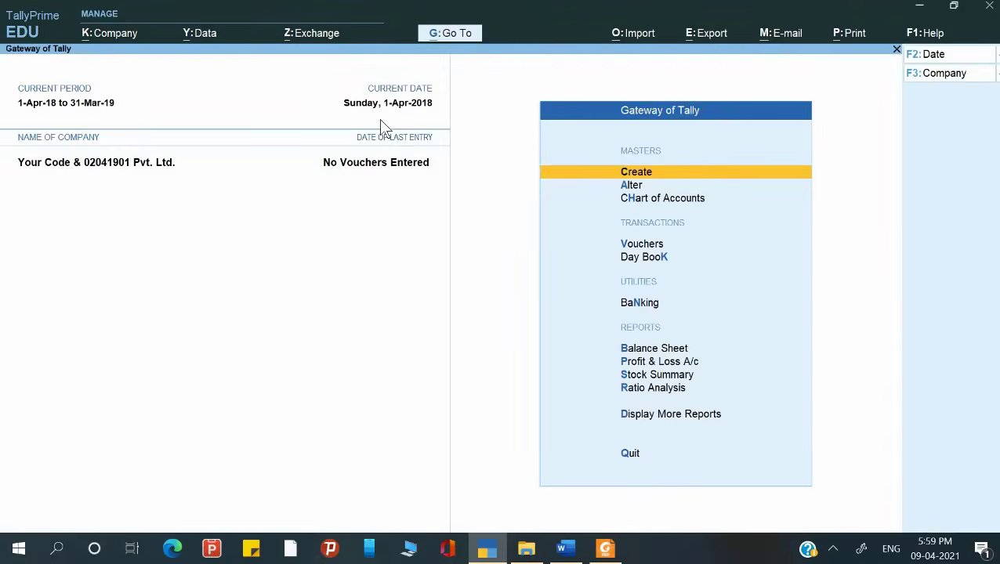
Open the Balance Sheet in detailed view and check the liabilities, assets and opening-balance difference.
key("Down")
key("Down")
key("Down")
key("Down")
key("Down")
key("Down")
key("Return")
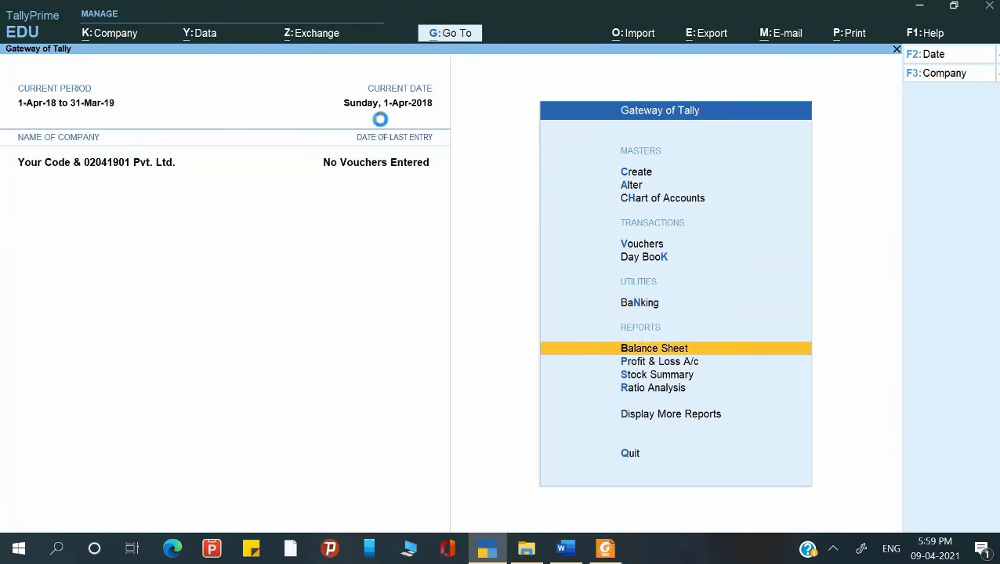
key("alt+f5")
key("Down")
key("Down")
key("Down")
key("Down")
key("Down")
key("Down")
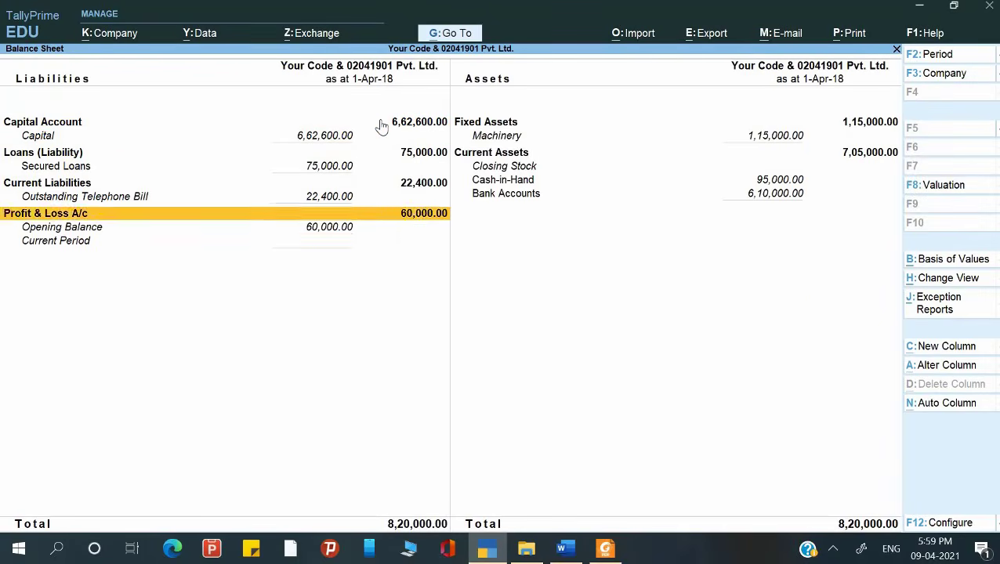
key("Right")
key("Escape")
key("Escape")
key("Escape")
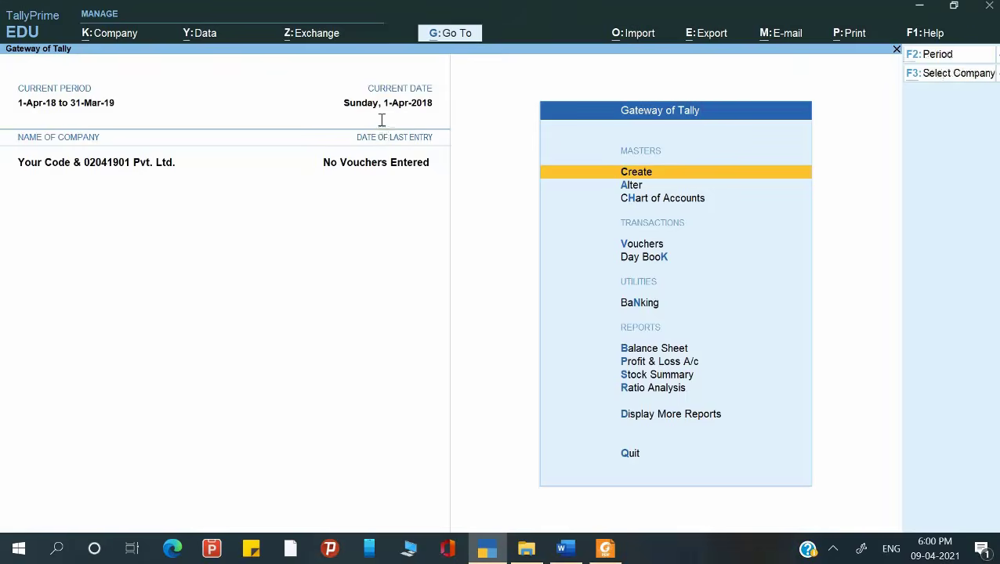
Read the commission question in the Word question paper and enable Cost Centres in the Tally company features.
key("alt+Tab")
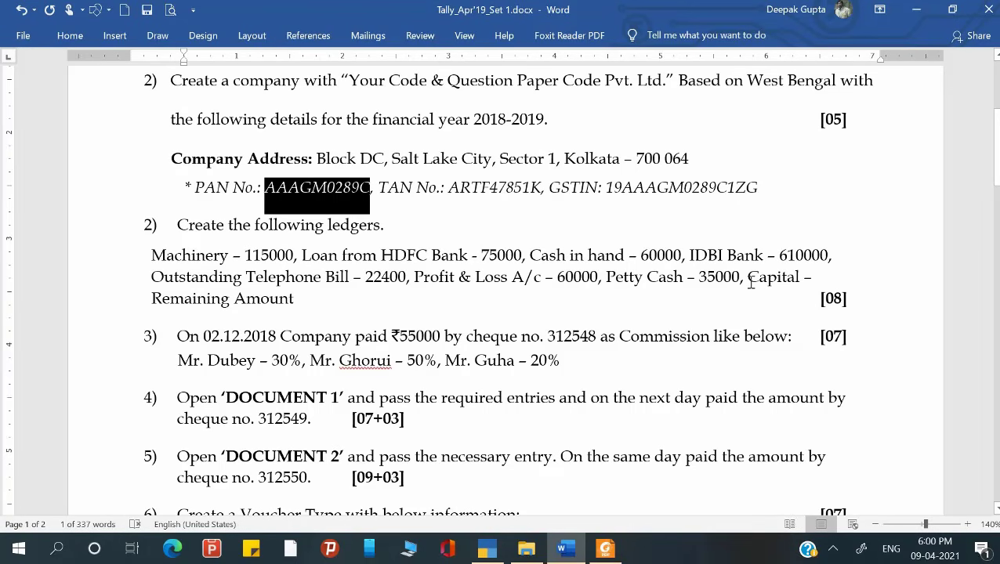
scroll(311, 321, "down", 3)
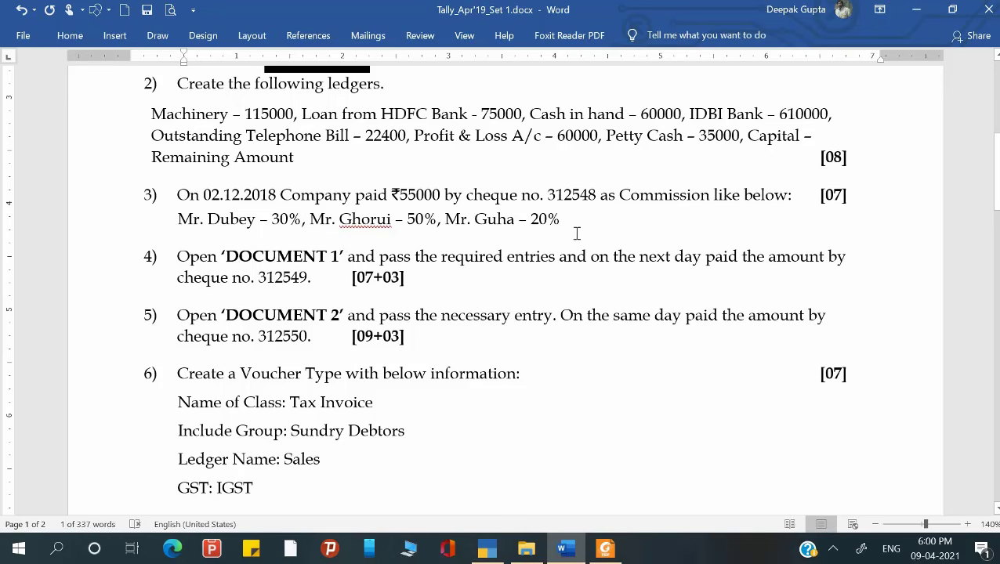
key("alt+Tab")
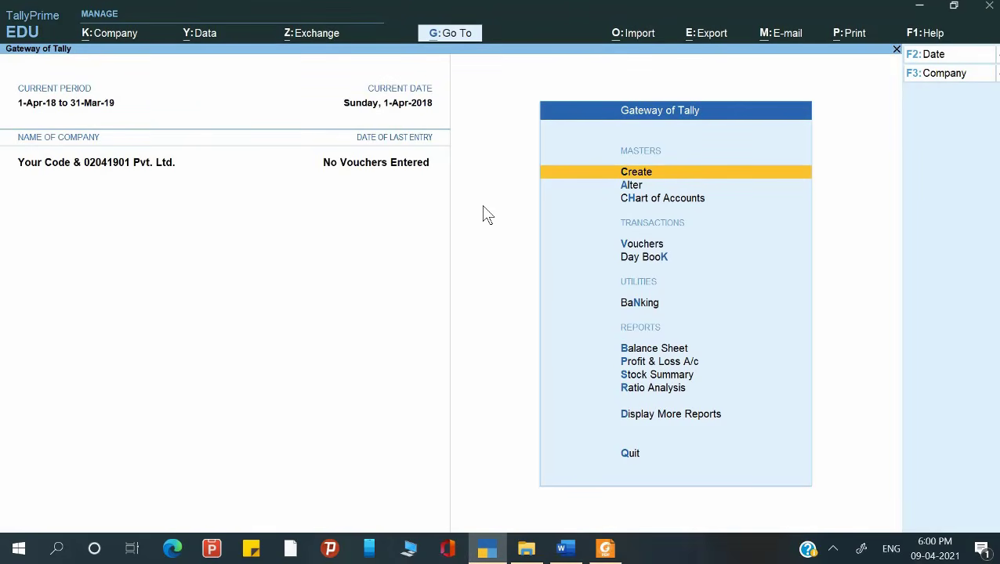
key("F11")
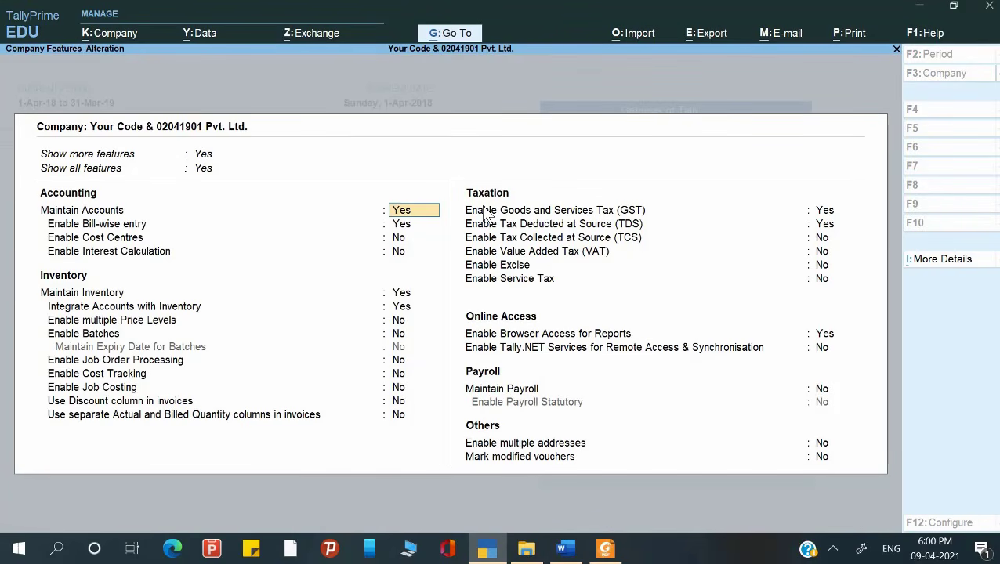
key("Return")
key("Return")
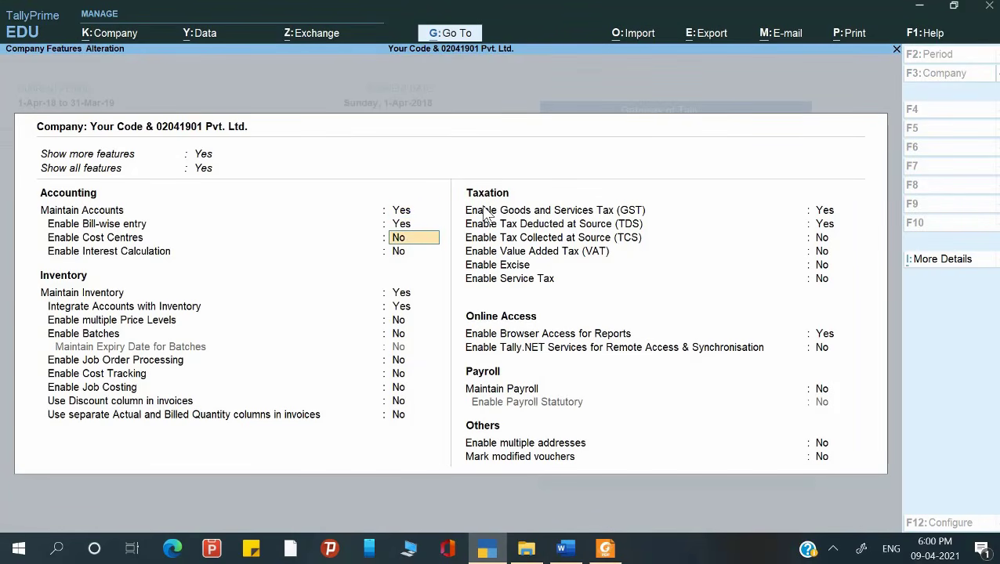
key("y")
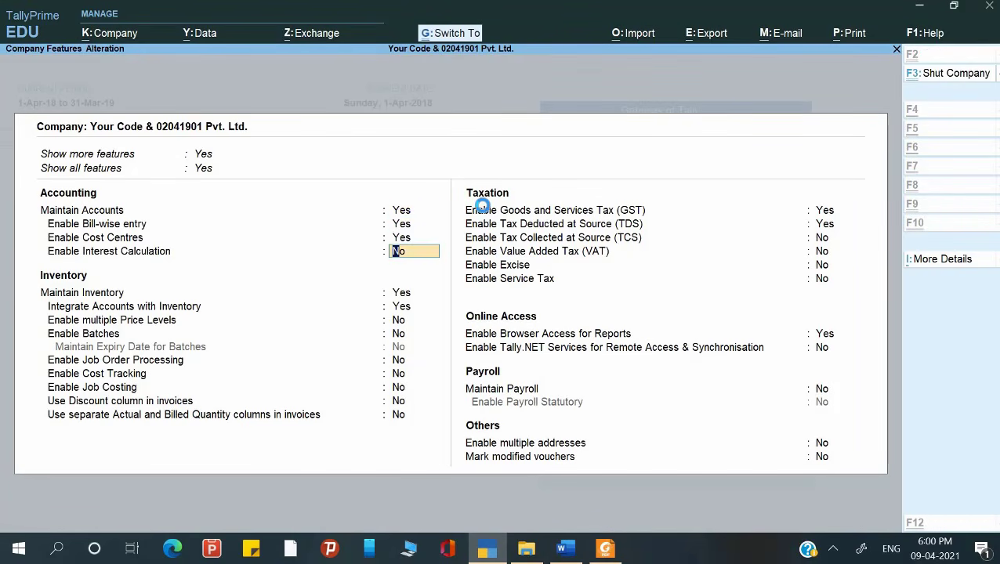
key("ctrl+a")
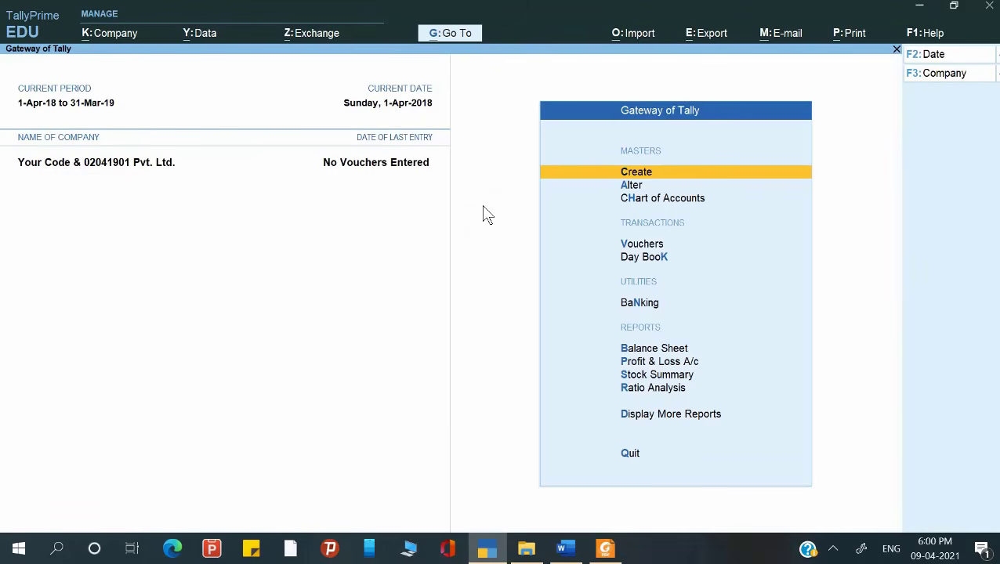
Show the full list of masters and create a cost category named Salesman, keeping the default revenue and non-revenue allocation.
key("Return")
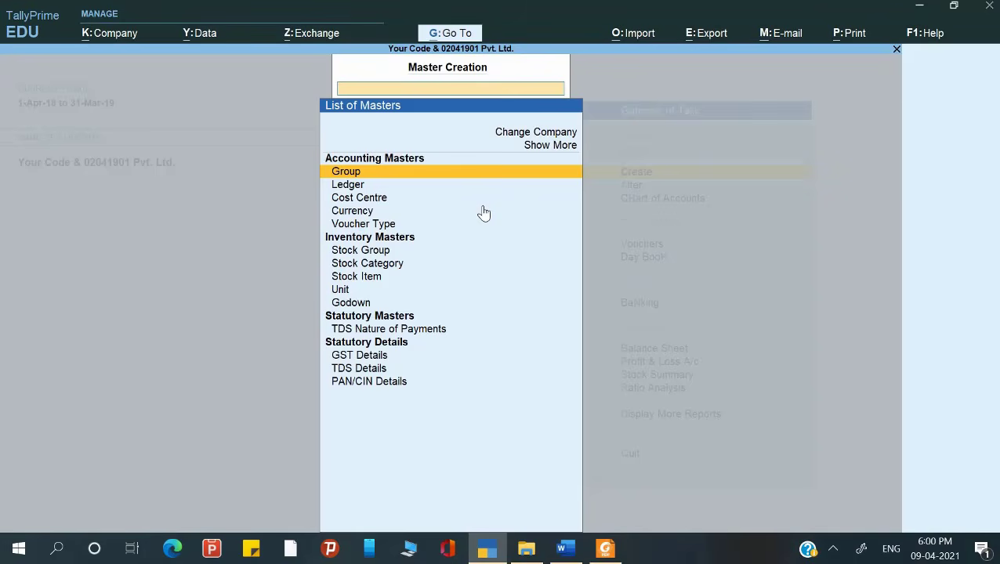
key("Down")
key("Down")
key("Up")
key("Up")
key("Up")
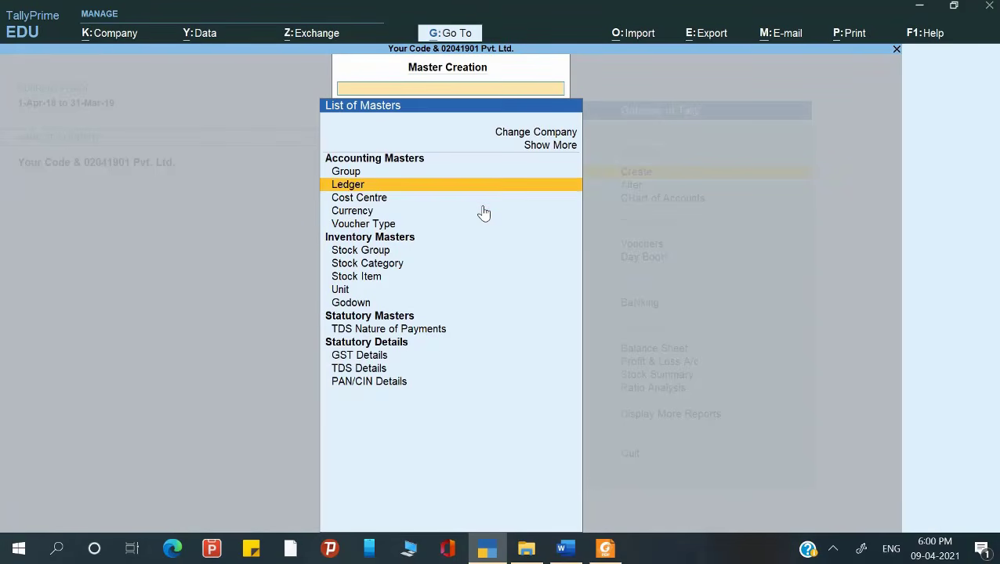
key("Return")
key("Down")
key("Down")
key("Down")
key("Down")
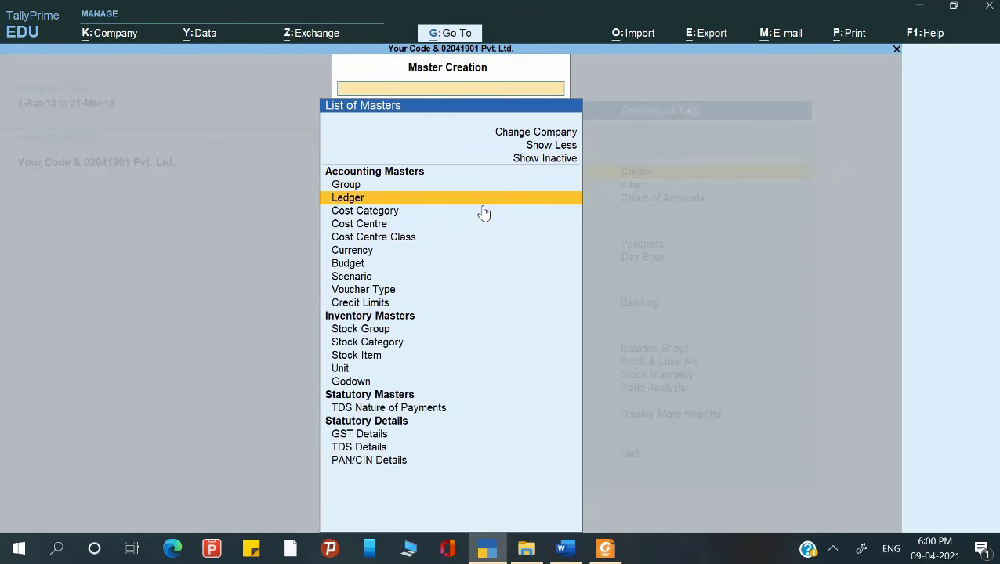
key("Return")
key("Return")
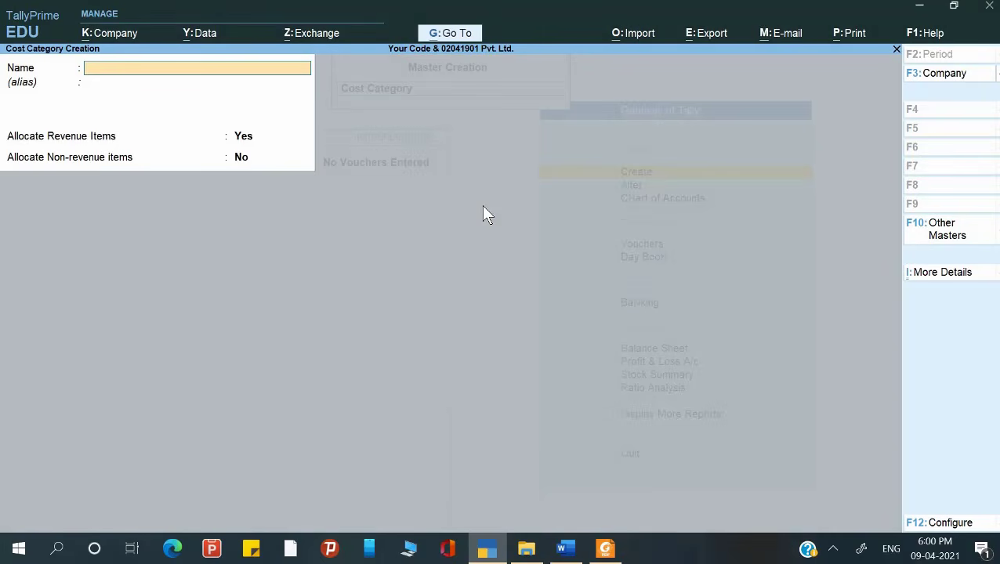
type("Salesman")
key("Return")
key("Return")
key("Return")
key("Return")
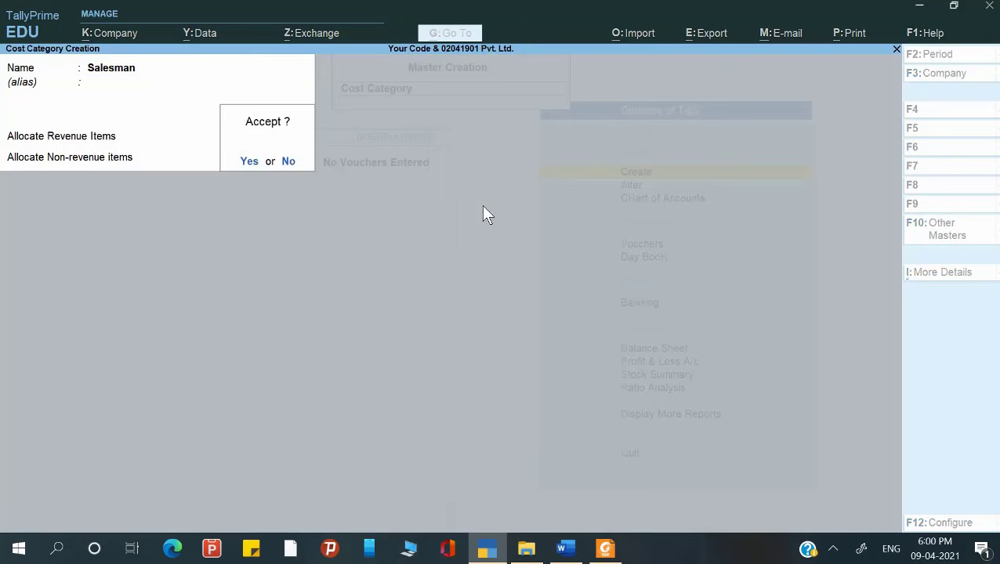
key("Return")
Check the recipients in the commission question and start a new cost centre under the Salesman category.
key("alt+Tab")
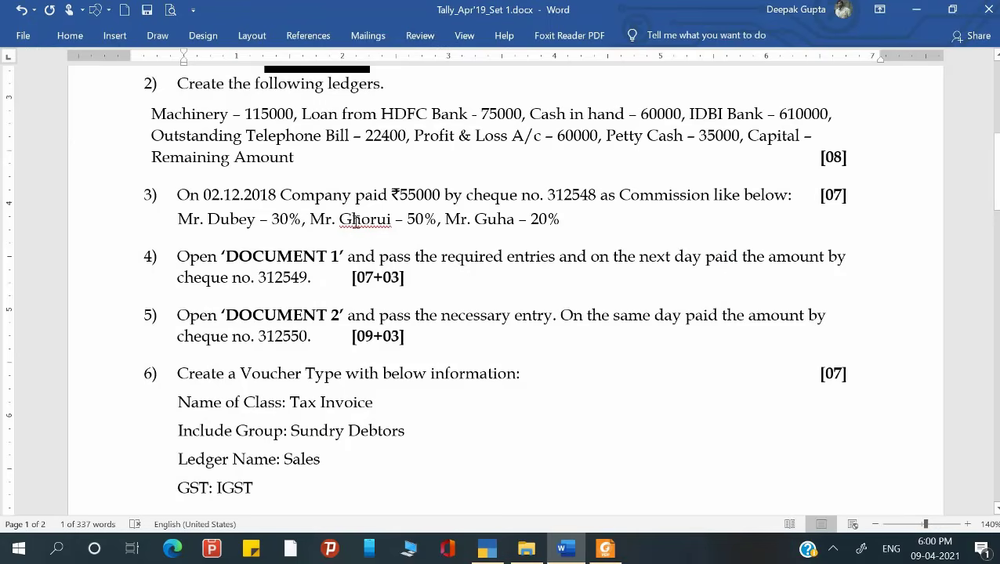
key("alt+Tab")
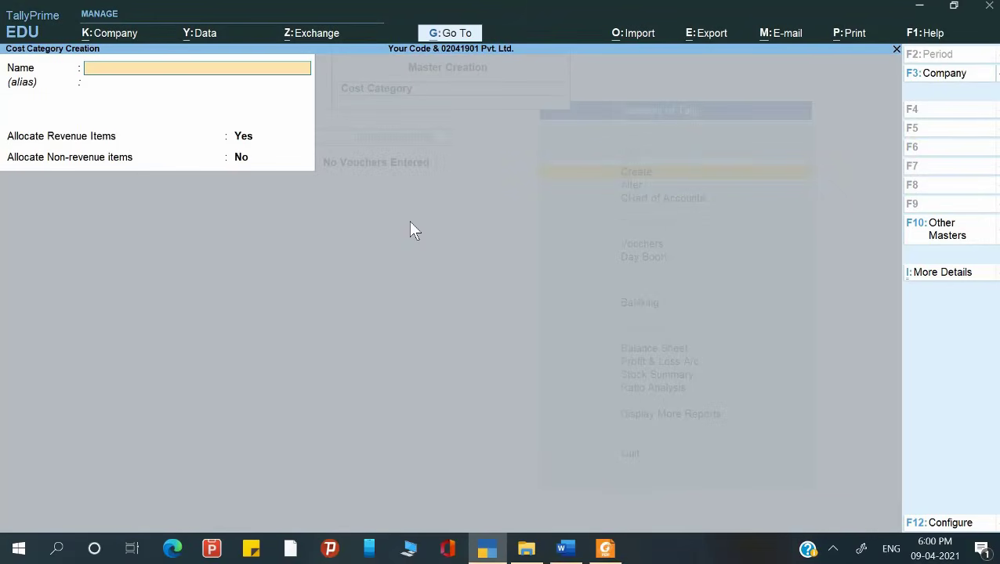
key("Escape")
key("Escape")
key("Return")
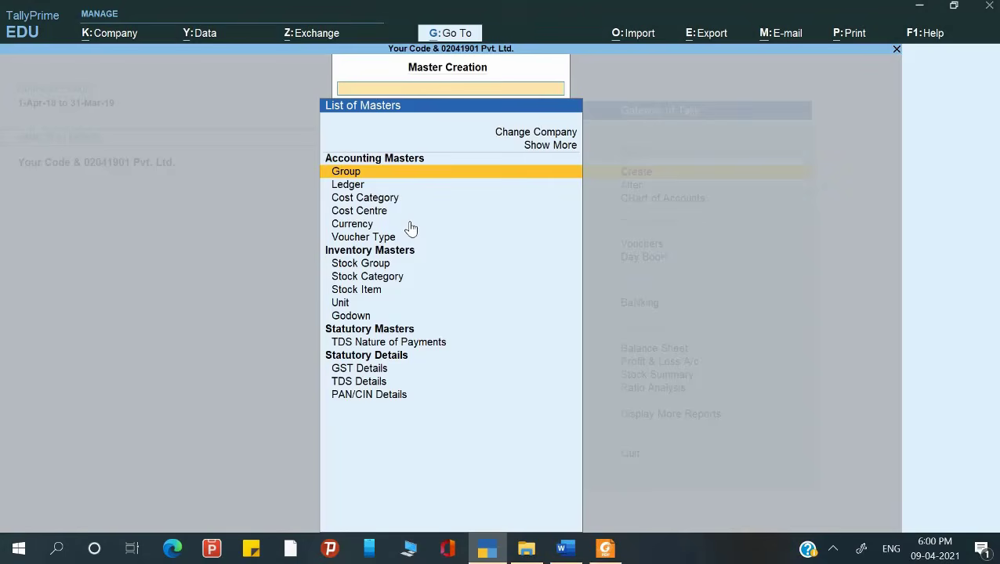
key("Down")
key("Down")
key("Down")
key("Return")
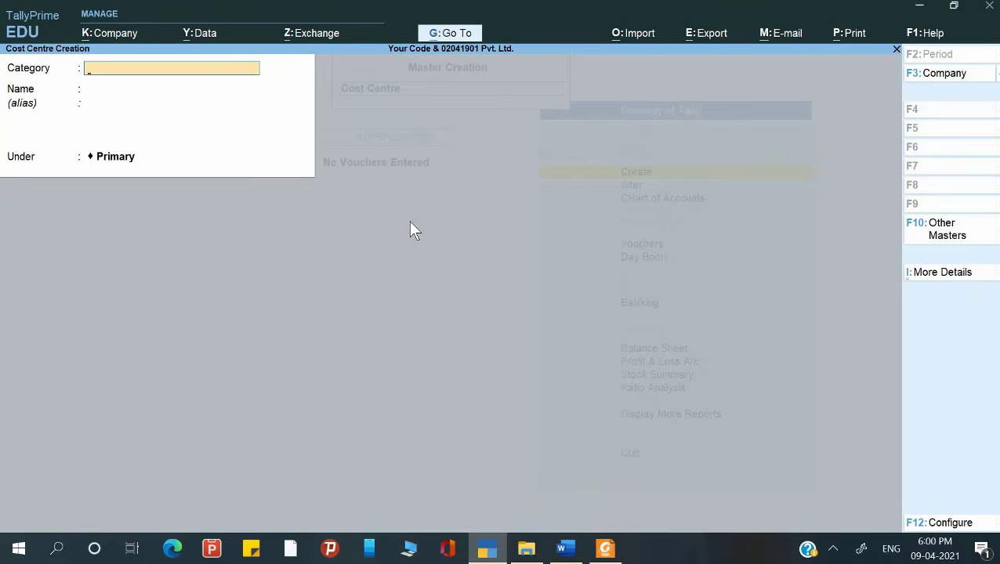
key("Down")
key("Down")
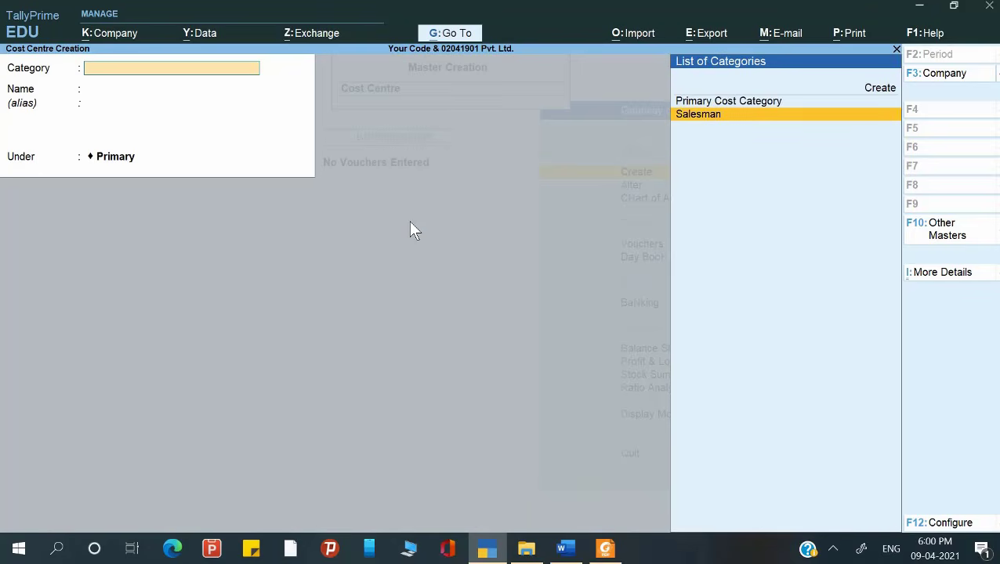
key("Return")
Copy the first commission recipient's name from the Word question paper into the cost centre, keep it under Primary, and save it.
key("alt+Tab")
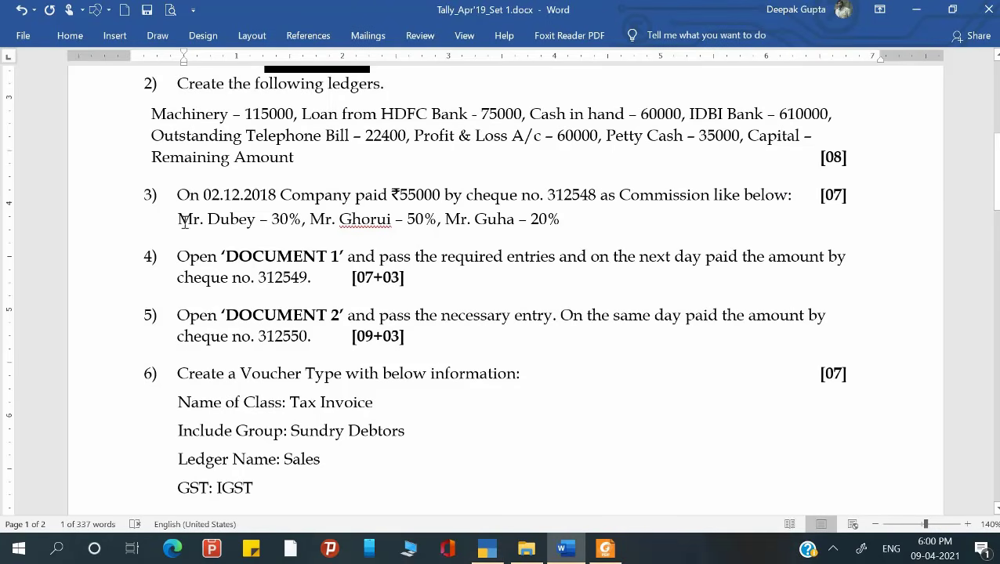
left_click_drag(179, 220, 250, 219)
key("ctrl+c")
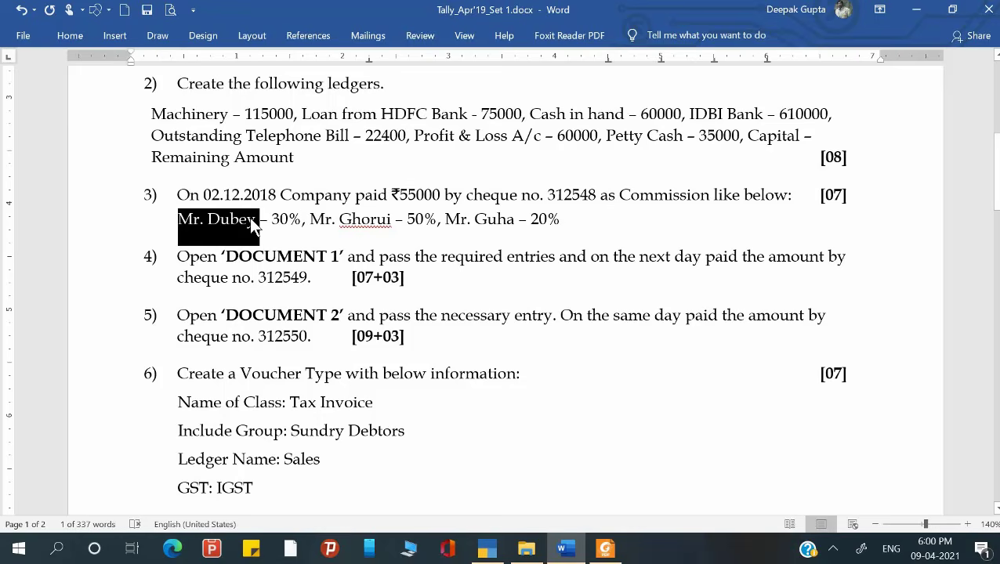
key("alt+Tab")
key("ctrl+alt+v")
key("Return")
key("Return")
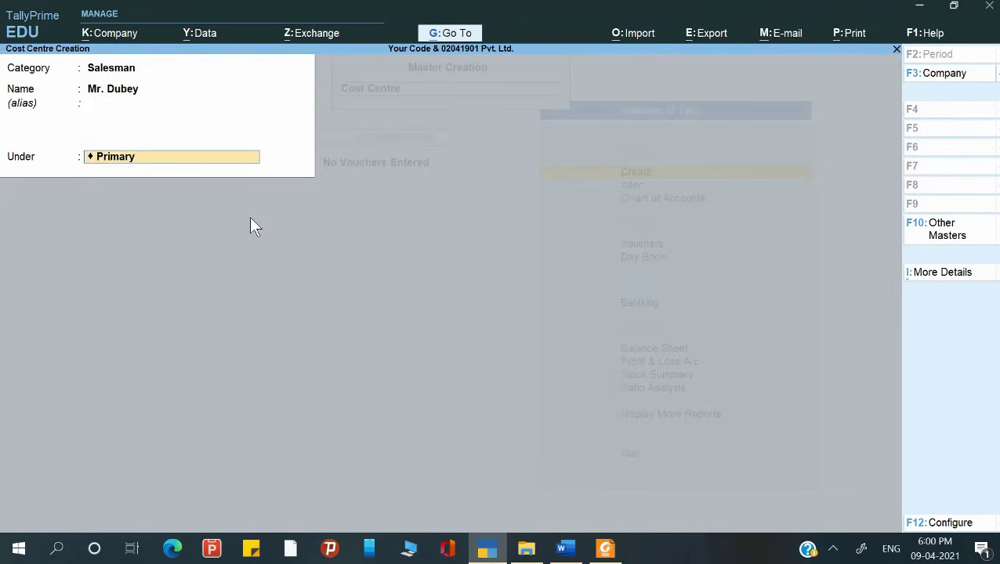
key("Return")
Create a second Salesman cost centre under Primary, using the second commission recipient's name from the Word question paper.
key("alt+Tab")
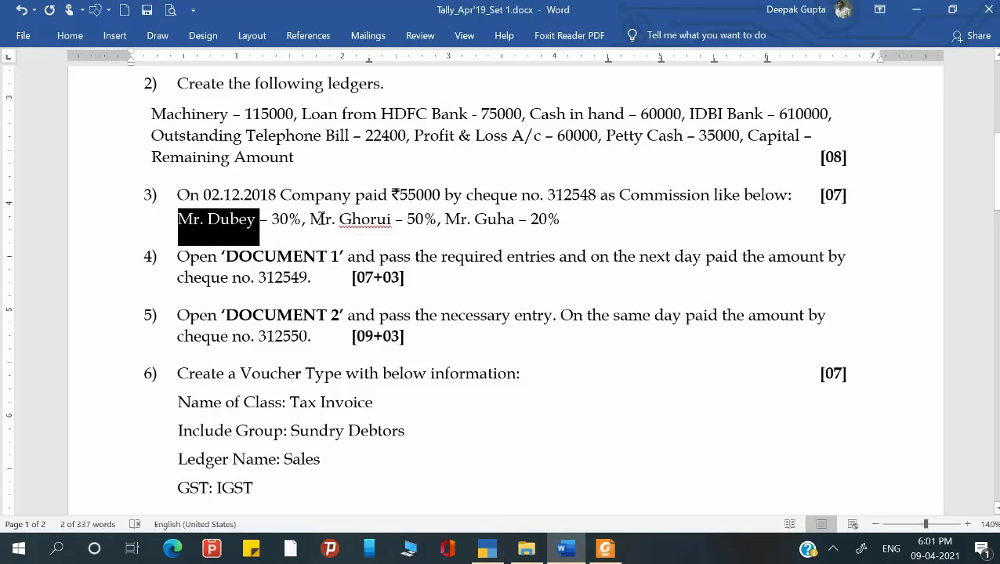
left_click_drag(311, 219, 396, 220)
key("alt+Tab")
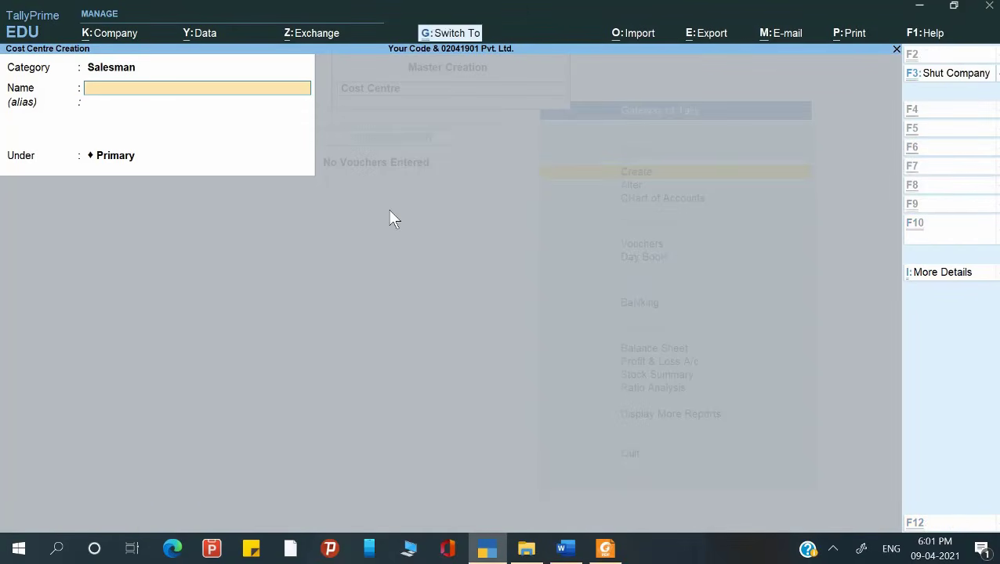
key("ctrl+alt+v")
key("Return")
key("Return")
key("Return")
key("Return")
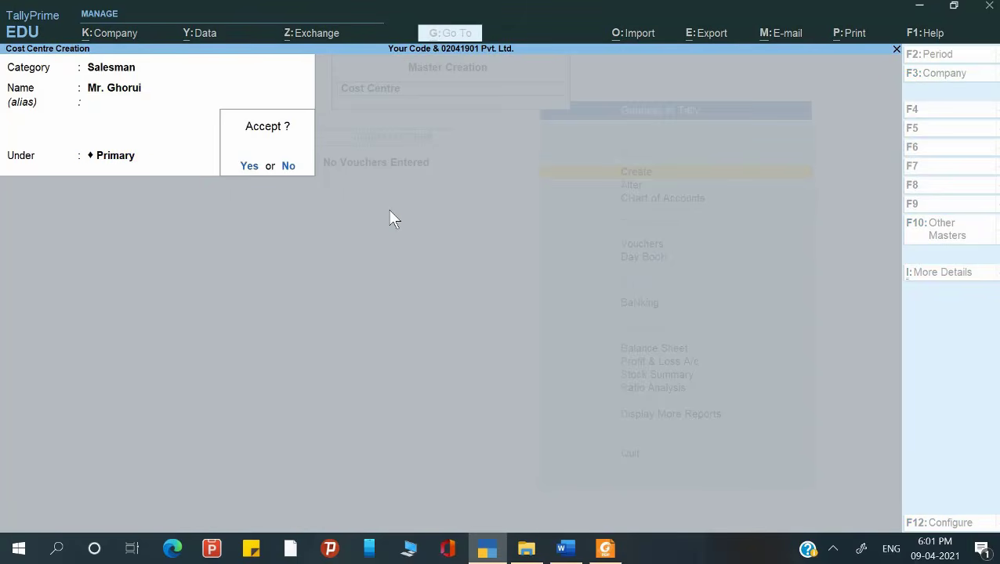
Create a third Salesman cost centre under Primary, copying the last commission recipient's name from the Word question paper, and leave cost centre creation.
key("alt+Tab")
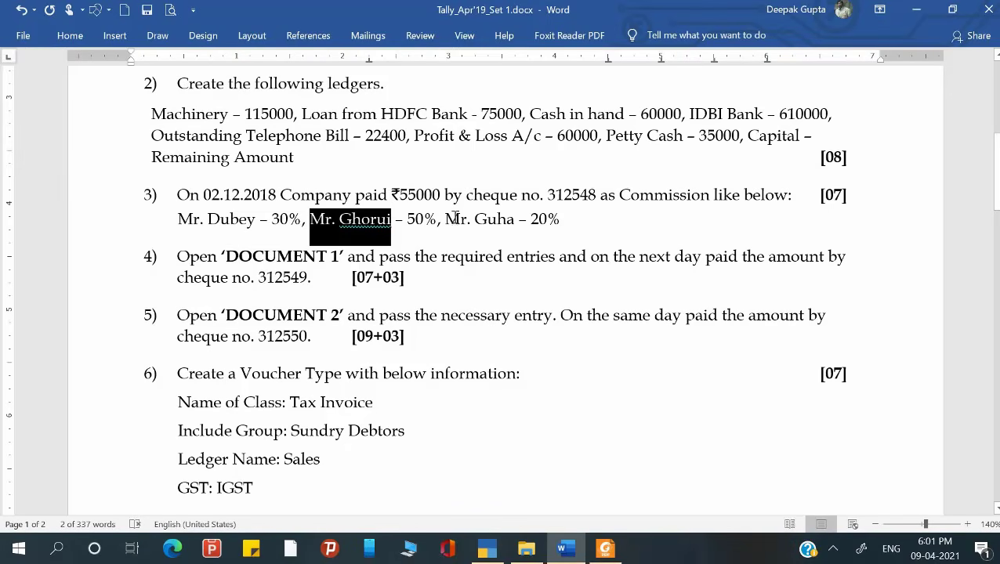
left_click_drag(452, 219, 511, 218)
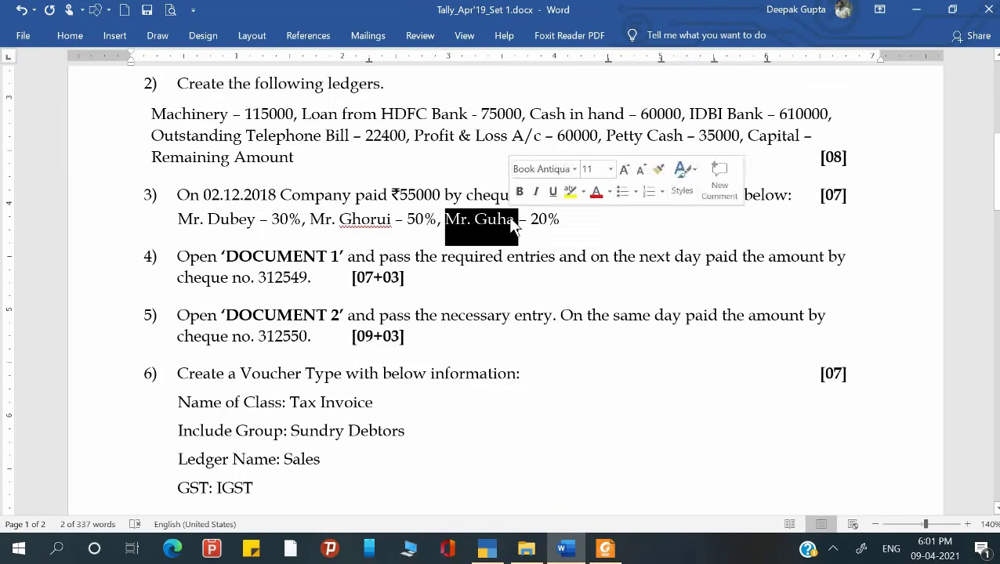
key("ctrl+c")
key("alt+Tab")
key("ctrl+v")
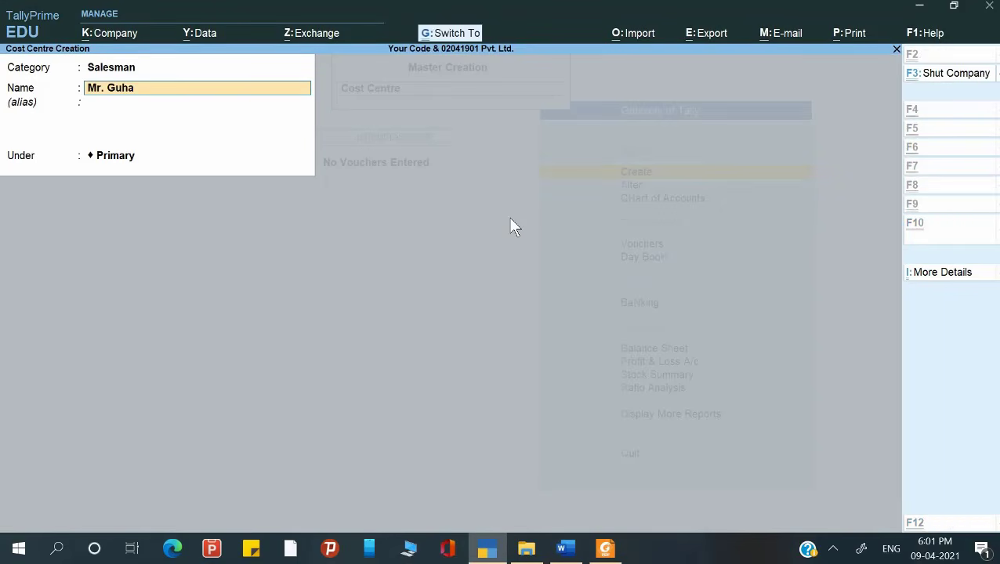
key("Return")
key("Return")
key("Return")
key("Return")
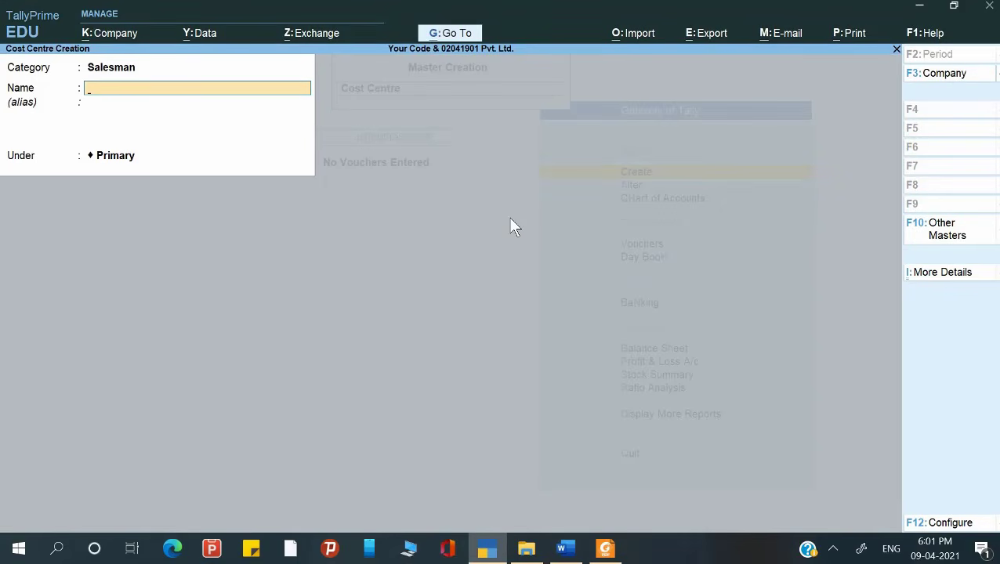
key("Escape")
key("Escape")
Show the full list of masters and start a cost centre class named Commission %Age.
key("Return")
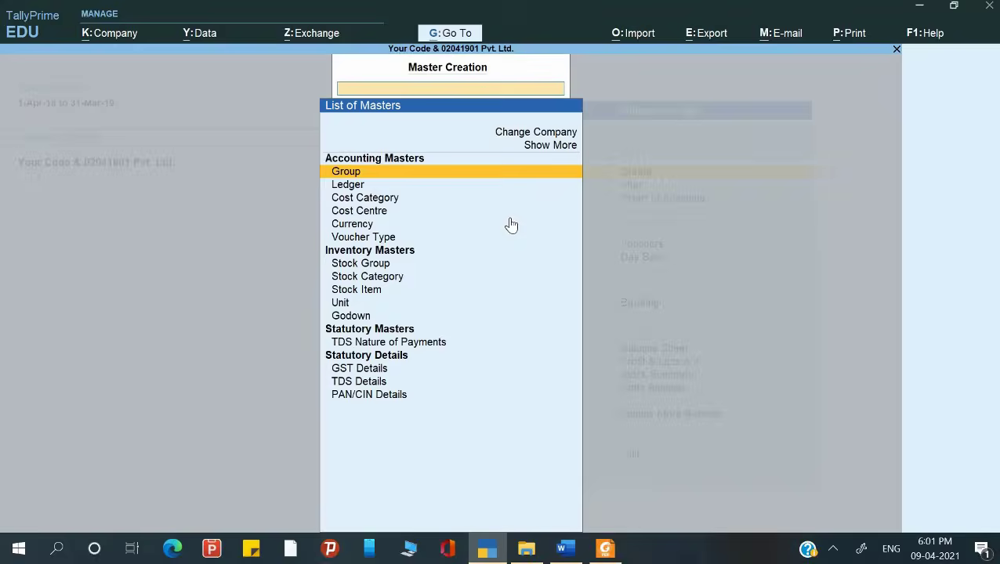
key("Down")
key("Up")
key("Up")
key("Up")
key("Down")
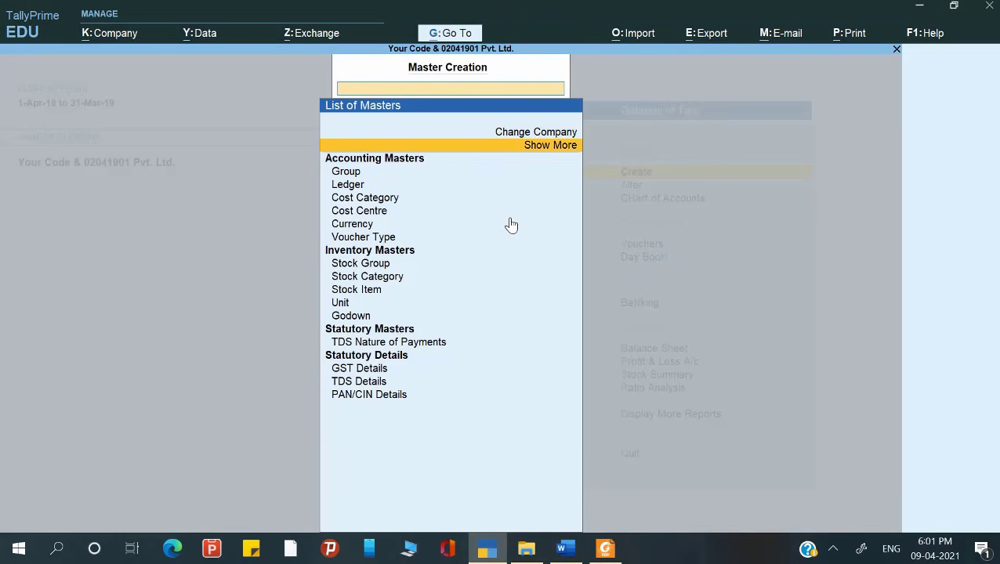
key("Return")
key("Down")
key("Down")
key("Down")
key("Down")
key("Down")
key("Down")
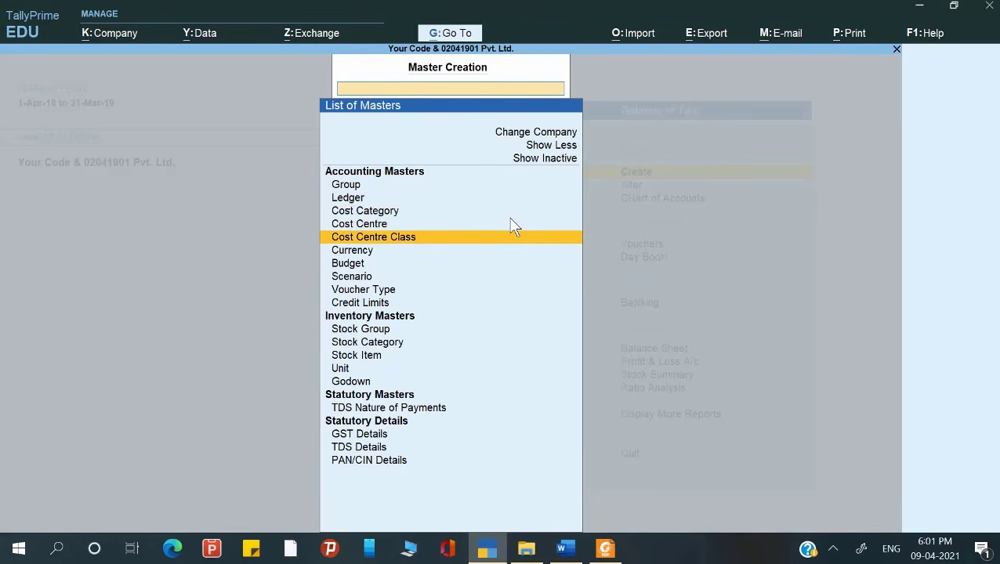
key("Return")
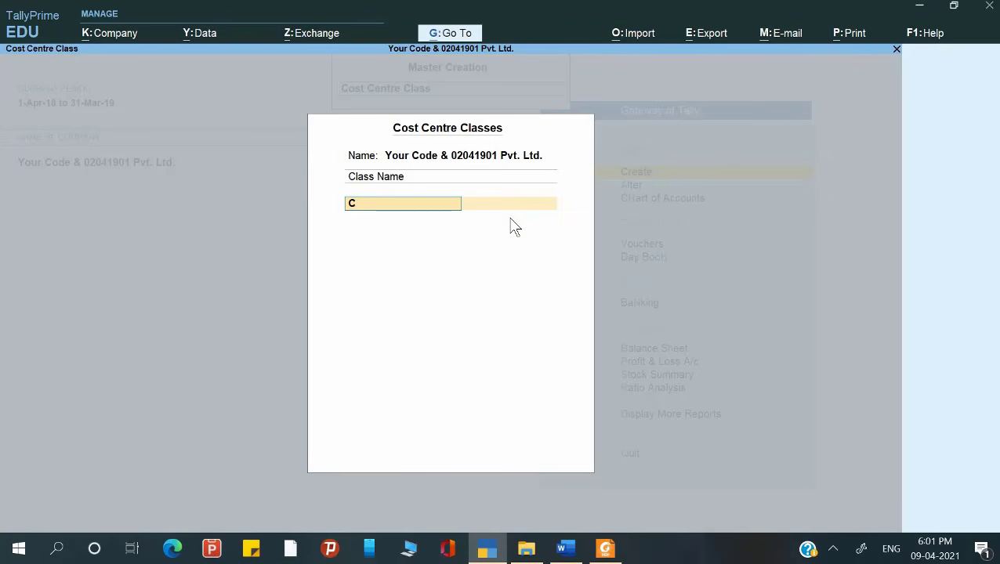
type("Commission")
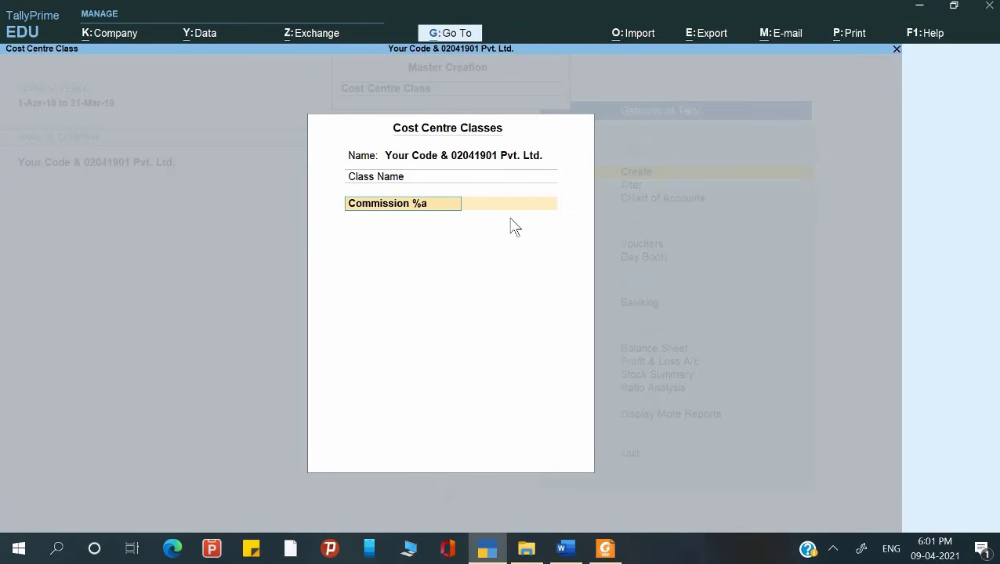
type(" %Age")
key("Return")
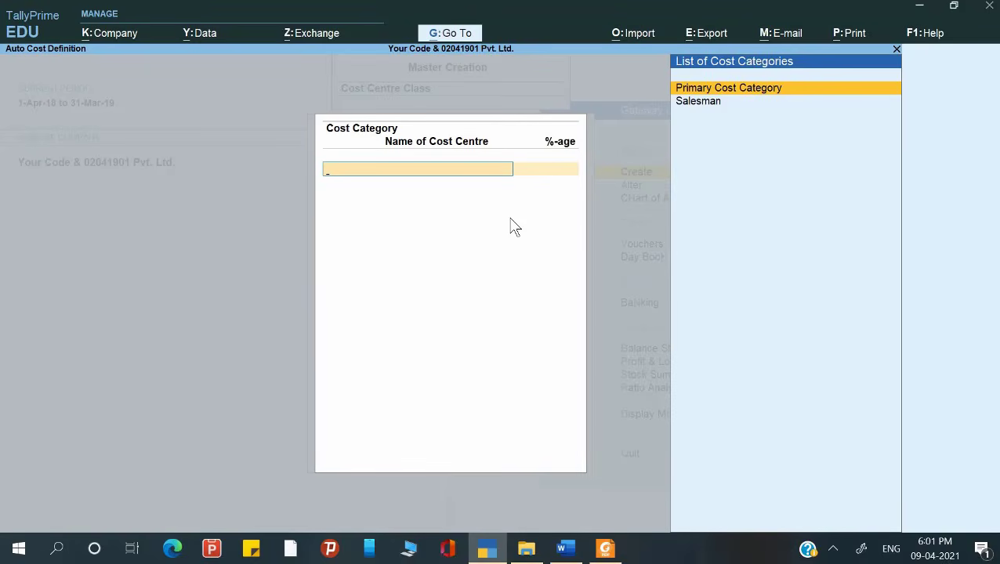
Allocate 30% to the first commission recipient under the Salesman category, checking the share in the Word question paper.
key("Down")
key("Return")
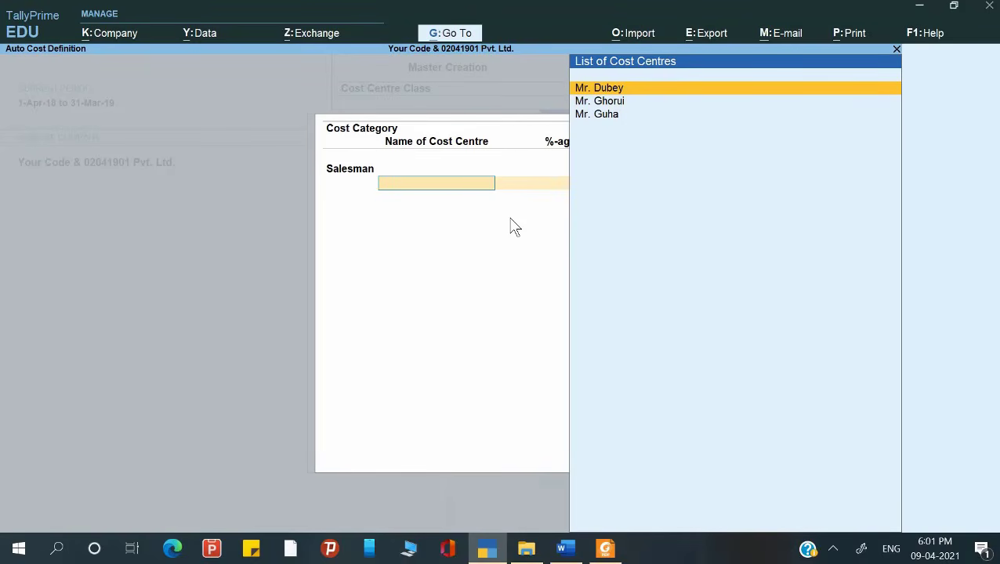
key("Return")
key("alt+Tab")
key("alt+Tab")
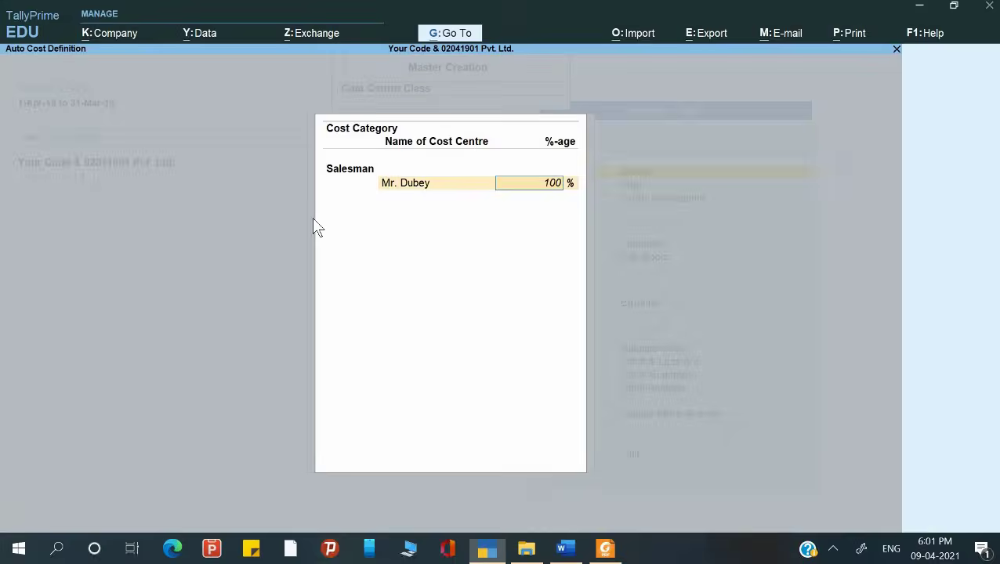
type("30")
key("Return")
Add the second commission recipient to the class with a 50% share, as given in the question paper.
key("Down")
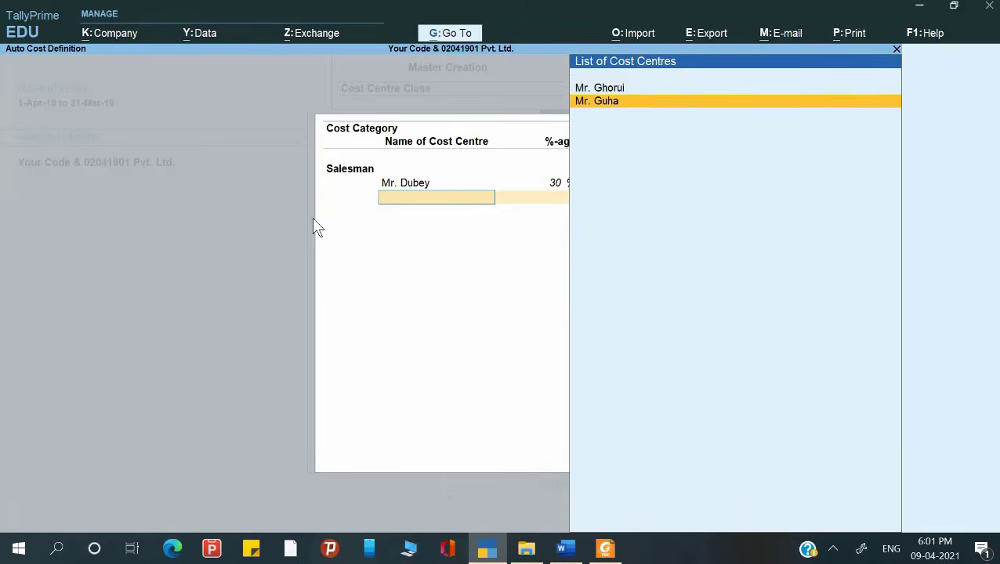
key("Up")
key("Return")
key("alt+Tab")
key("alt+Tab")
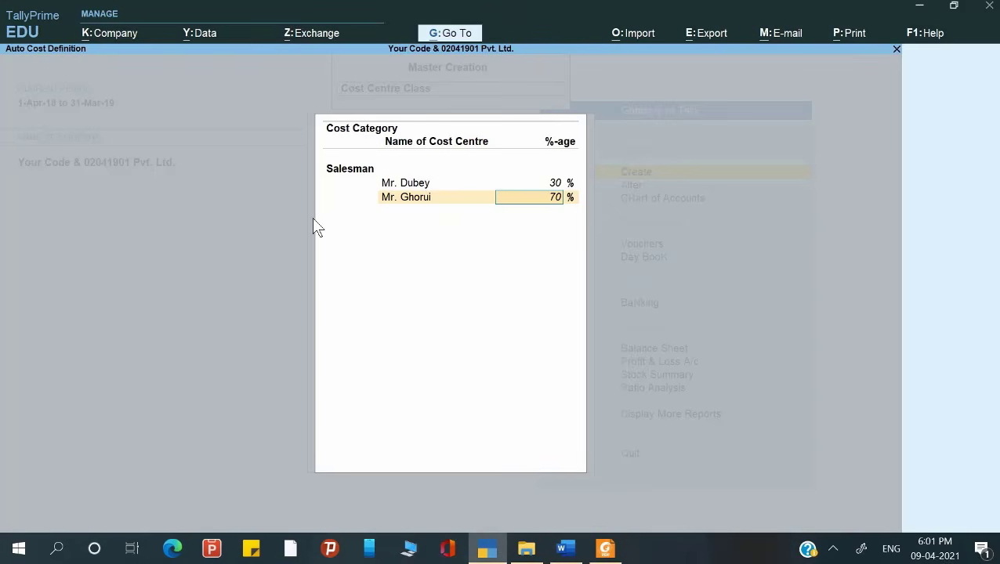
type("50")
key("Return")
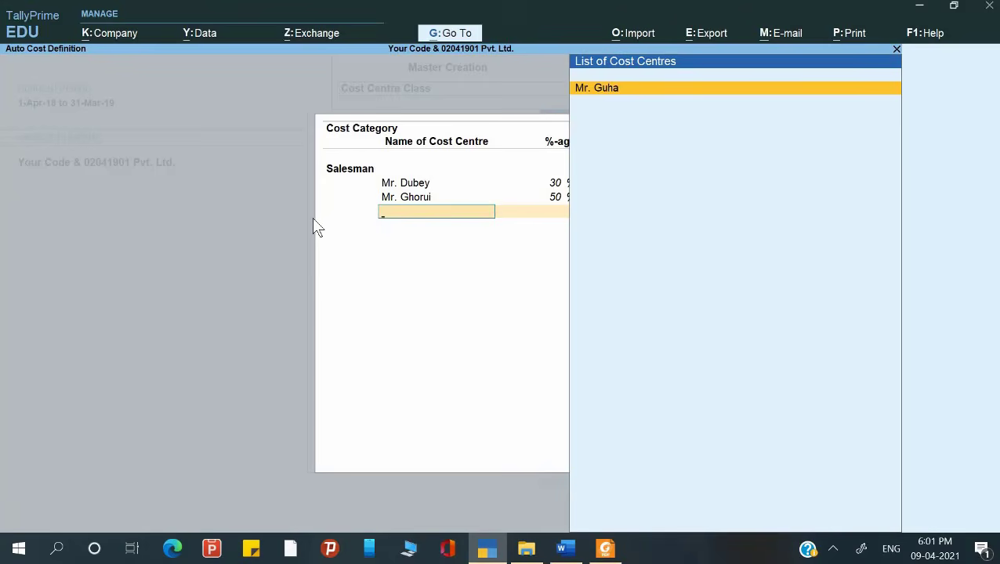
Add the third commission recipient with the remaining 20% share, save the cost centre class and return to the Gateway of Tally.
key("Return")
key("Return")
key("Return")
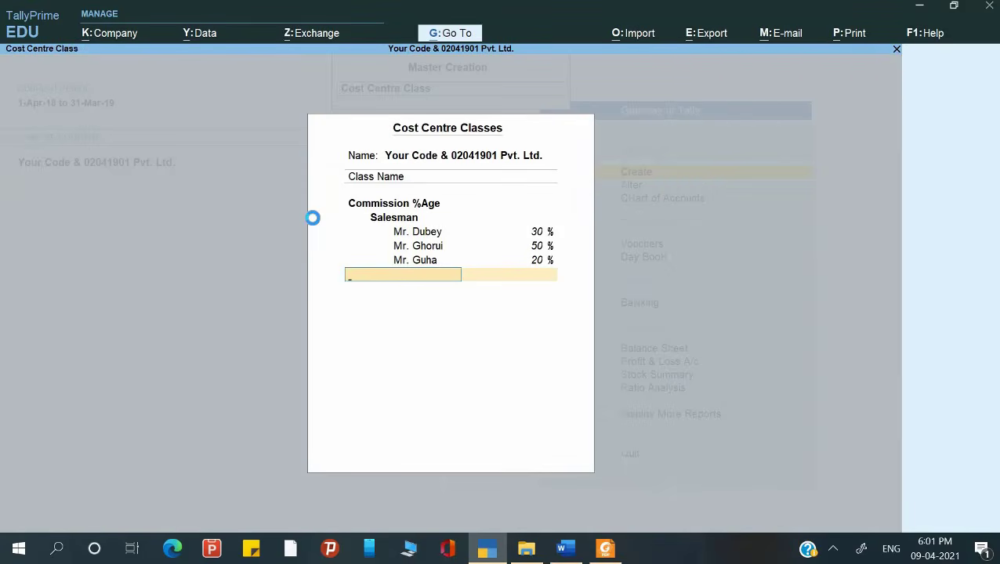
key("Return")
key("Escape")
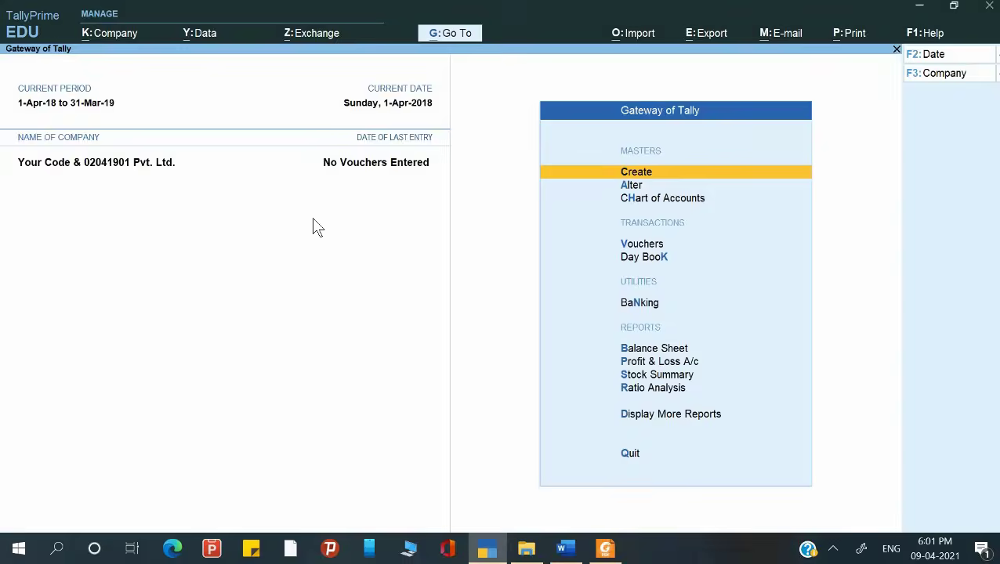
Start a payment voucher, check the commission question in the Word paper, and set the voucher date to 2-12-18.
key("Down")
key("Down")
key("Down")
key("Return")
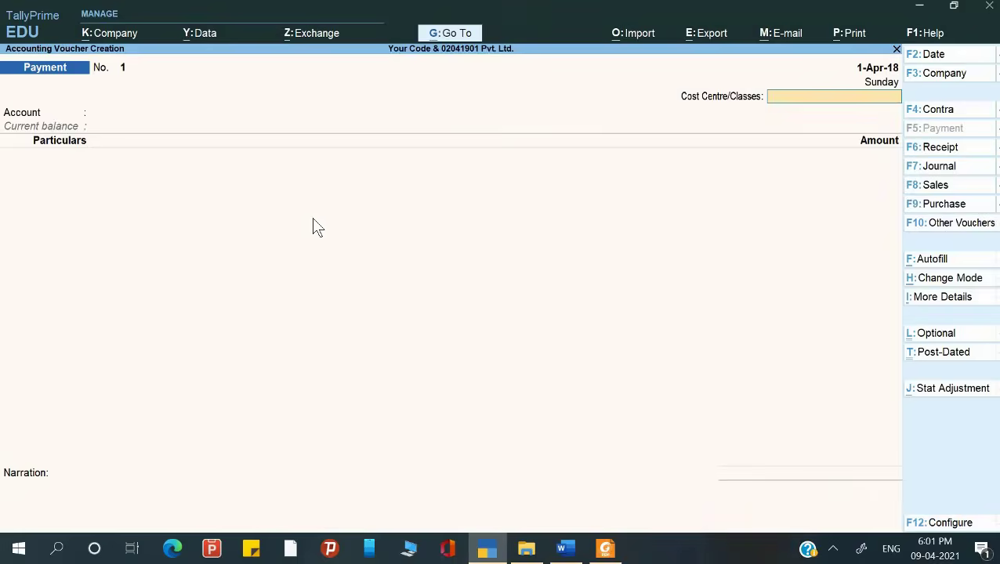
key("alt+Tab")
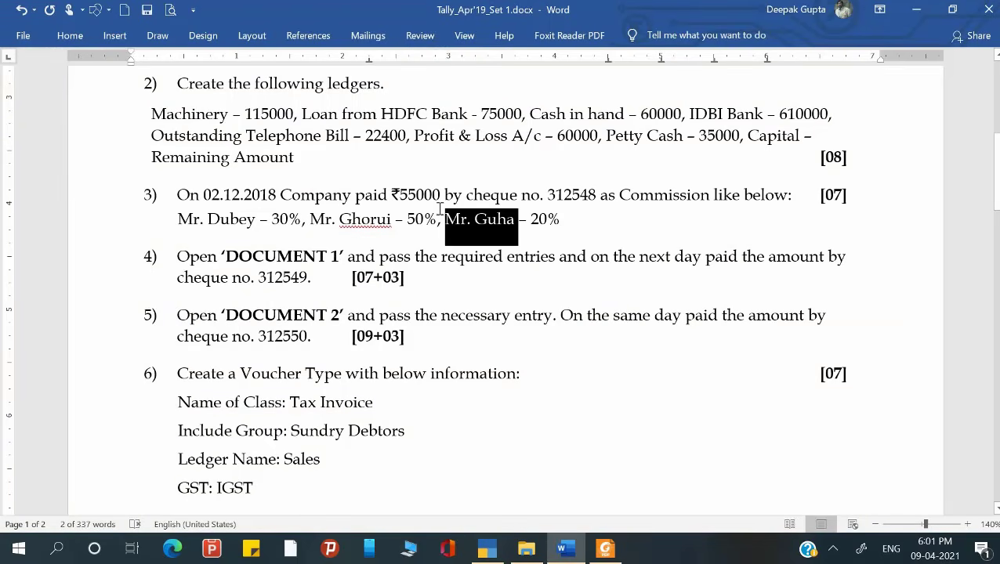
key("alt+Tab")
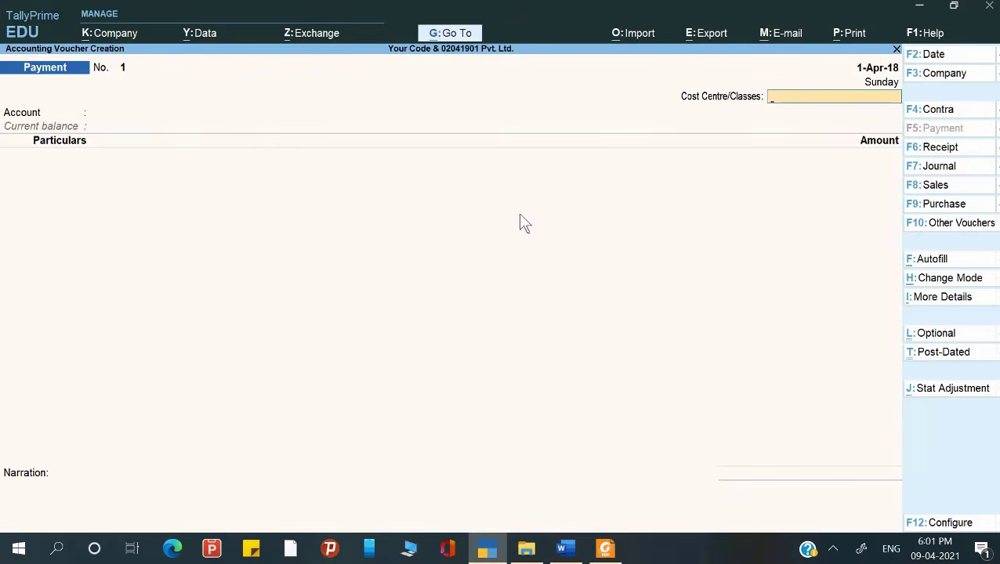
key("alt+Tab")
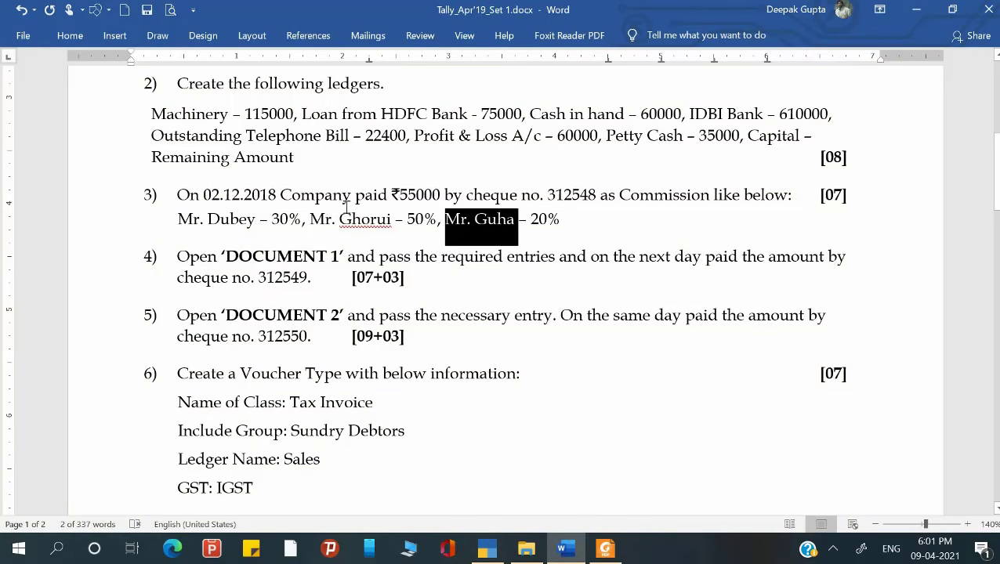
key("alt")
key("alt+Tab")
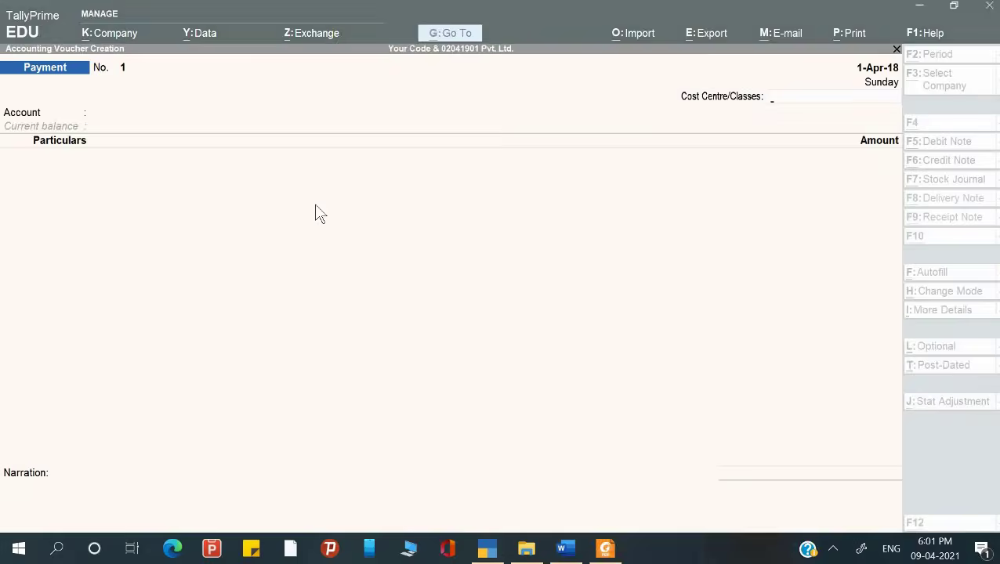
key("F2")
type("2-")
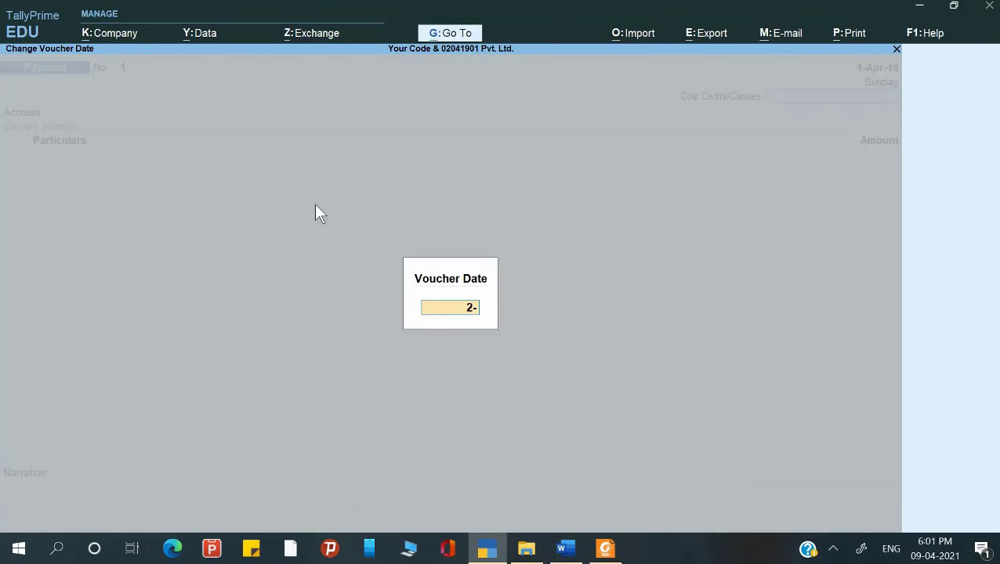
type("12-18")
key("Return")
Recheck the commission question, change the payment voucher to Double Entry mode and apply the Commission %Age cost centre class.
key("alt+Tab")
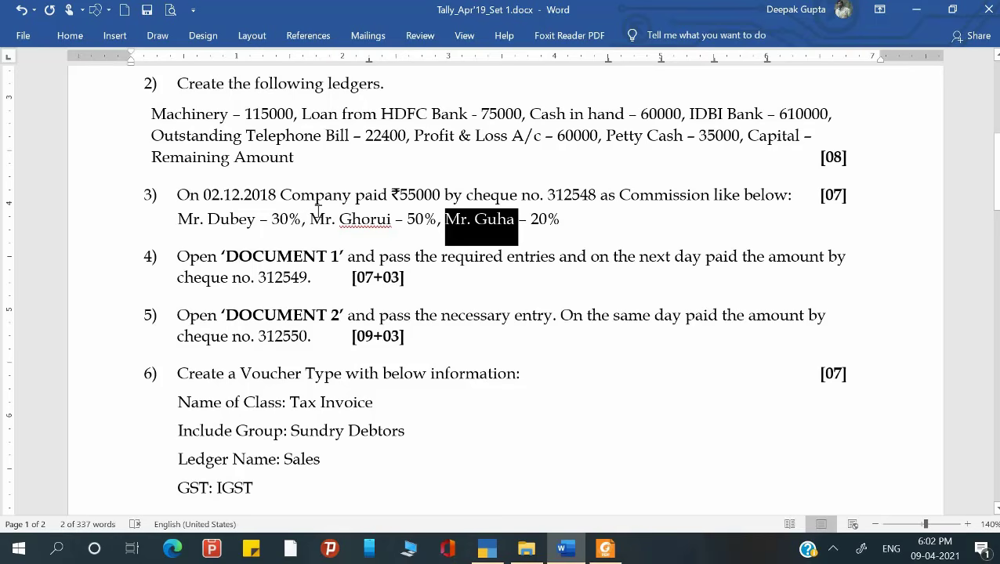
key("alt+Tab")
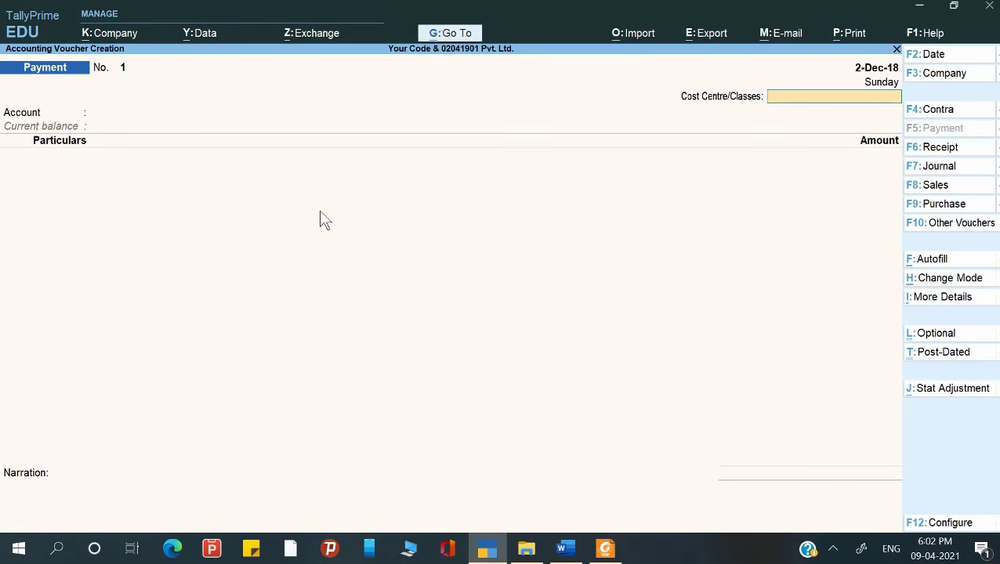
key("alt")
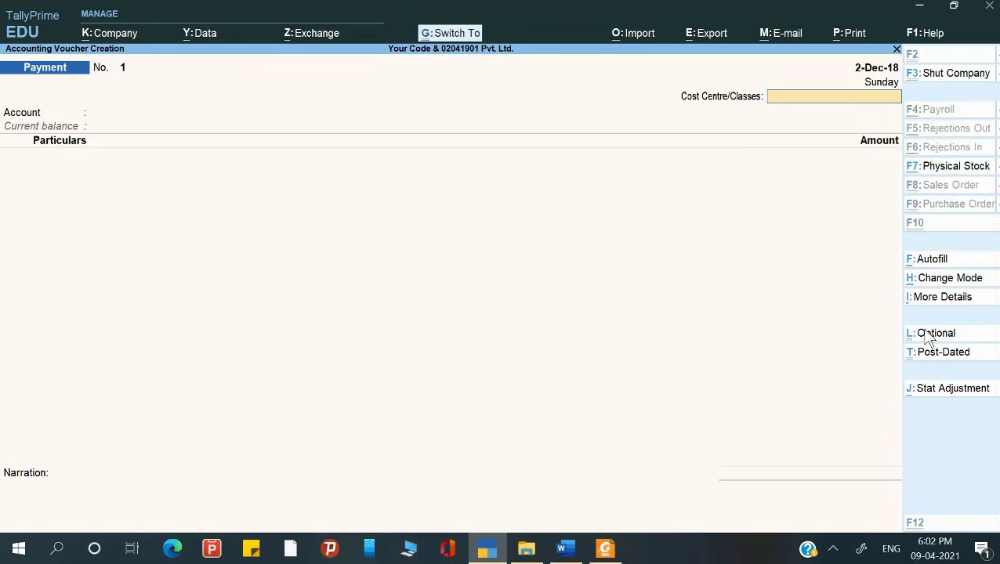
key("ctrl+h")
key("Up")
key("Down")
key("Up")
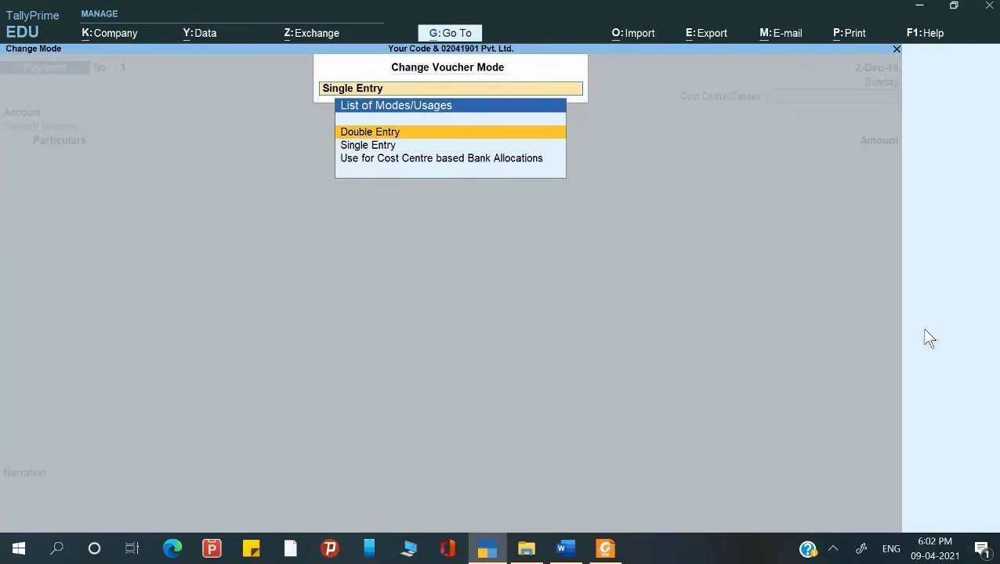
key("Return")
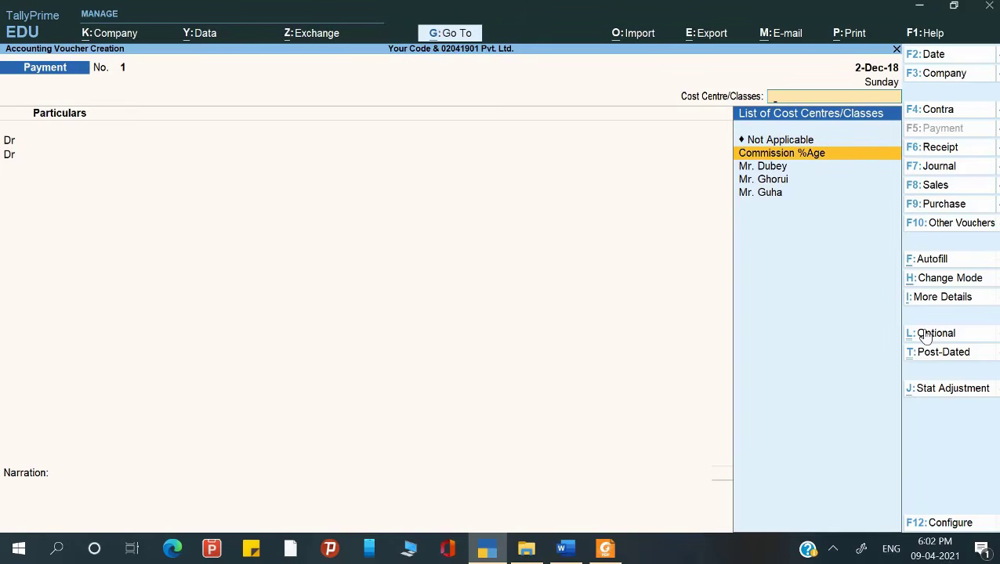
key("Return")
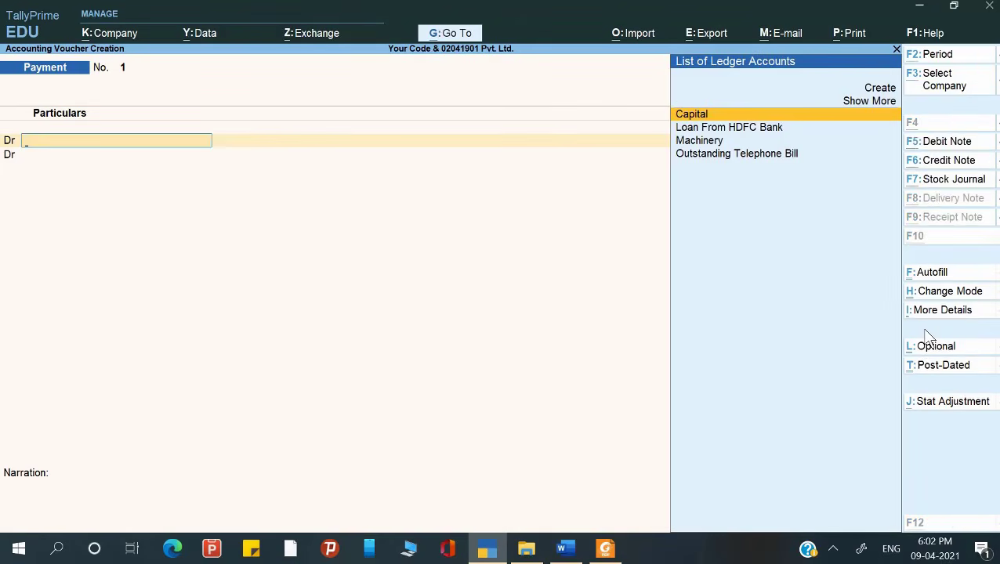
Create a ledger named Commission from the voucher's first debit line and place it under Indirect Expenses.
key("alt+c")
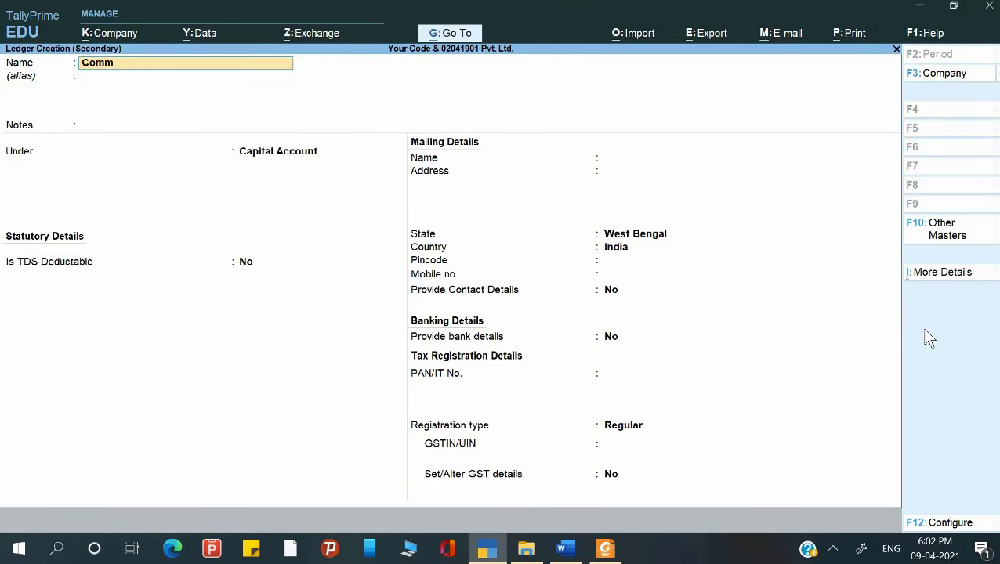
key("Return")
key("Return")
key("Return")
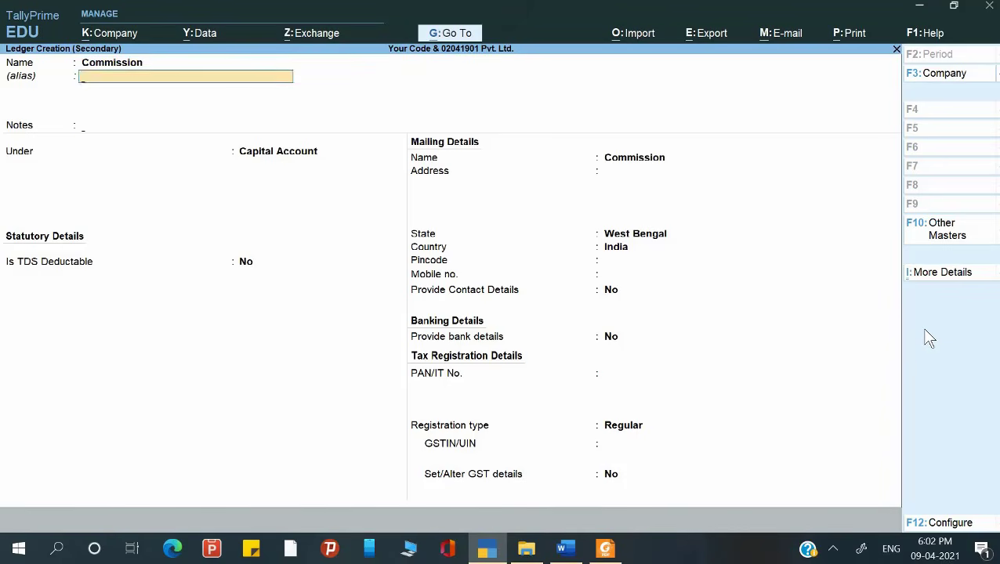
type("In")
key("Down")
key("Down")
key("Down")
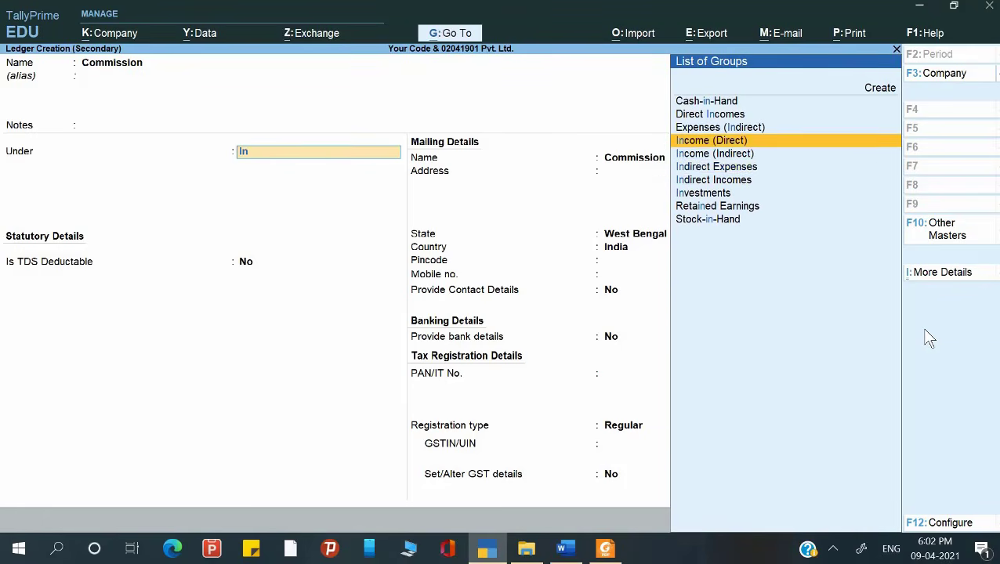
key("Return")
Finish grouping the Commission ledger under Indirect Expenses, keeping Not Applicable for ledger type and appropriation method and the default GST details.
key("Return")
key("Return")
key("Return")
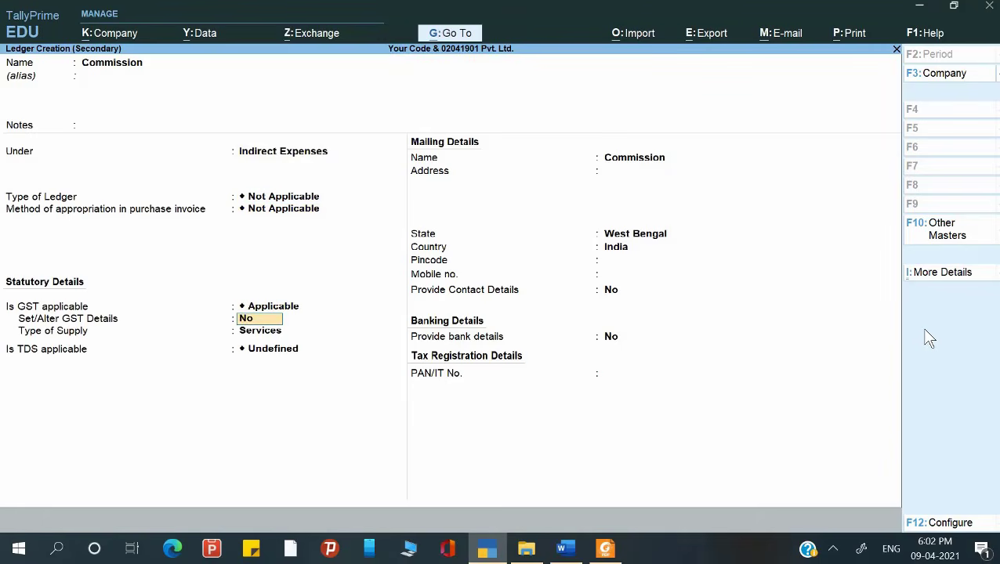
key("Return")
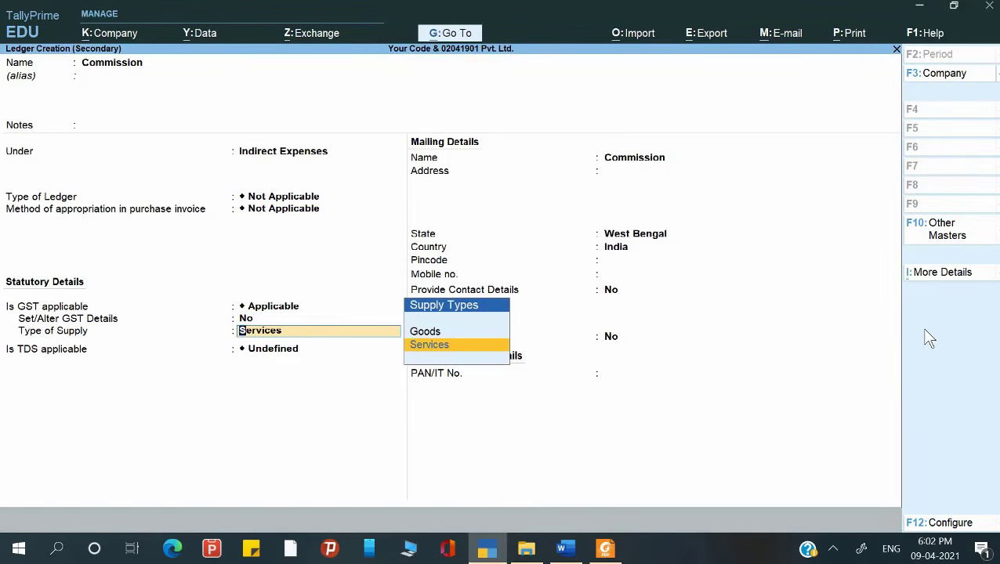
Set Apply Cost Centres for Ledgers to Yes in the ledger creation configuration and save the configuration.
key("F12")
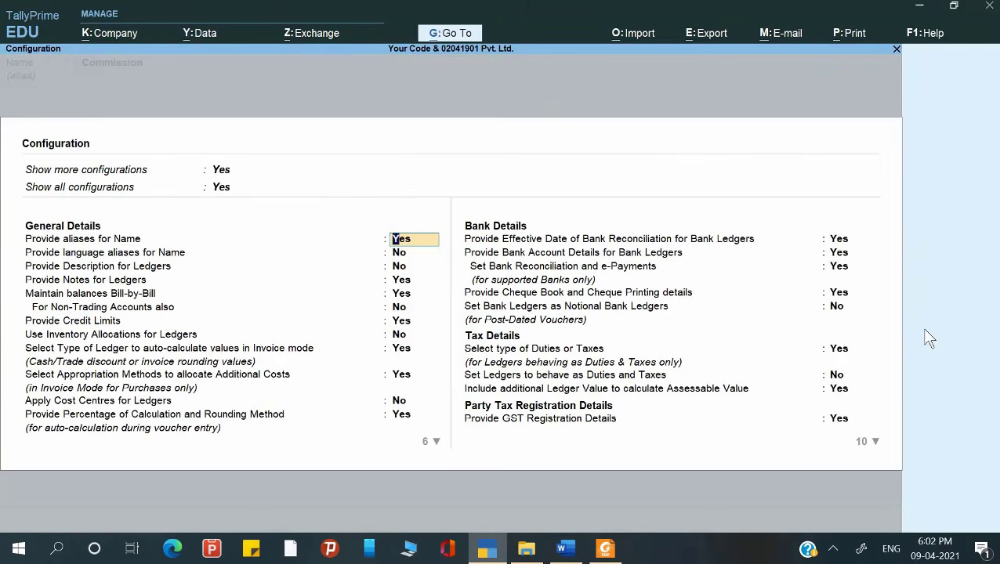
key("Return")
key("Return")
key("Return")
key("Return")
key("Return")
key("Return")
key("Return")
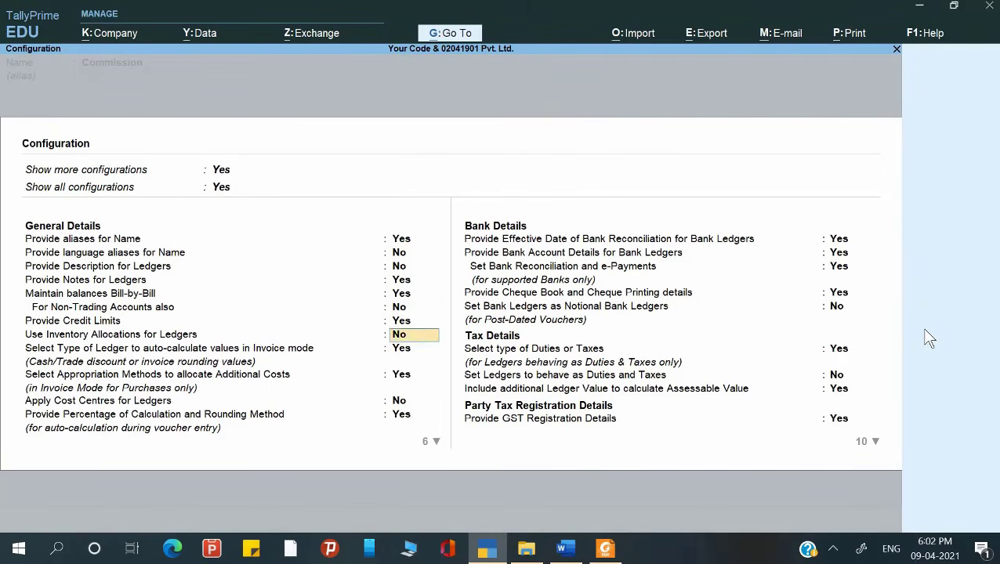
key("Return")
key("Return")
key("Return")
key("Return")
key("Up")
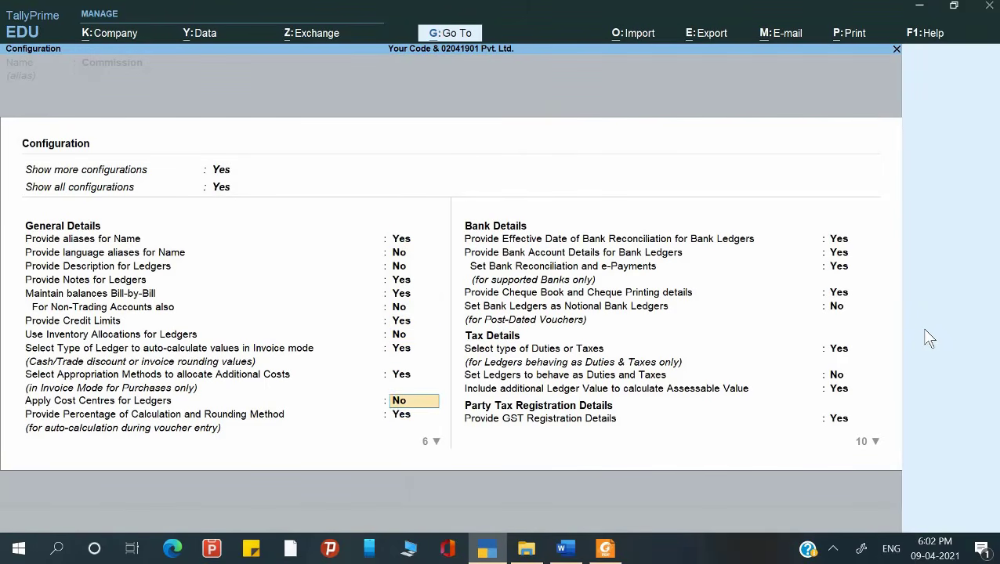
key("BackSpace")
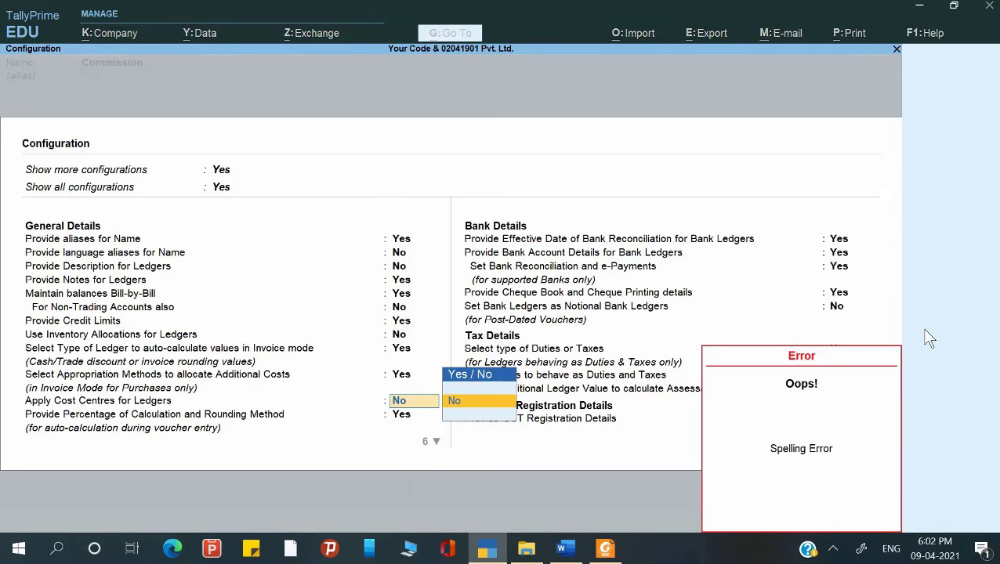
key("y")
key("Return")
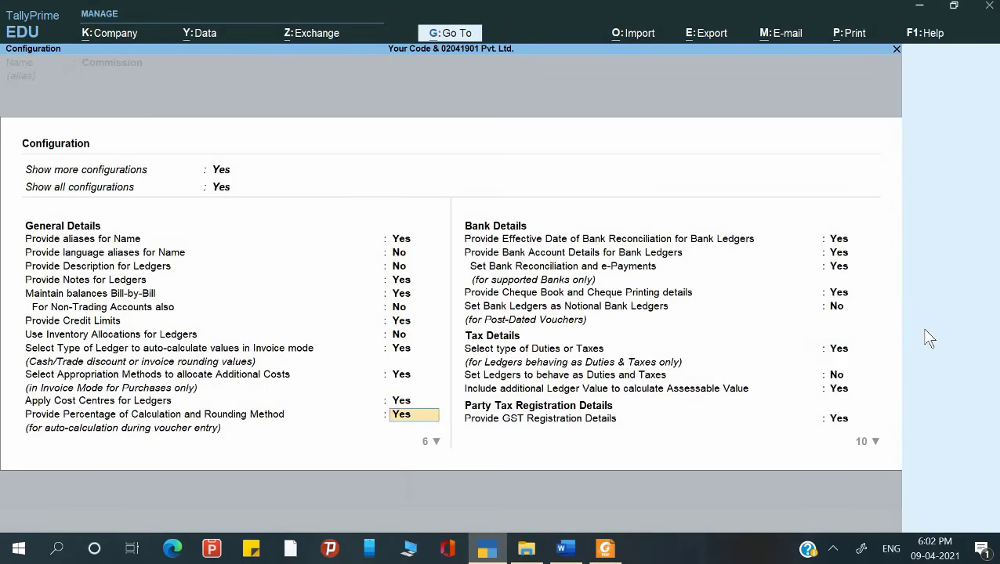
key("Return")
key("Return")
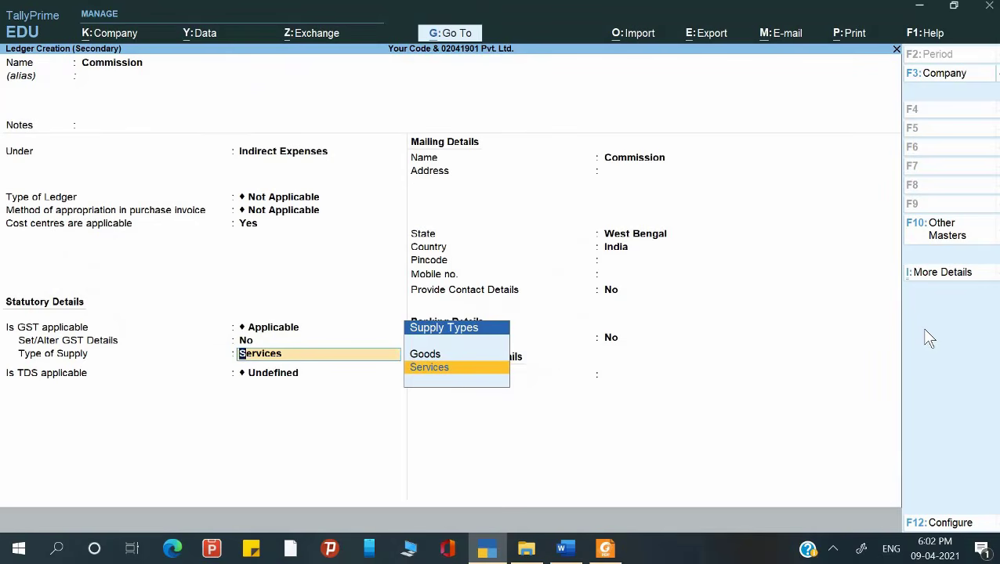
Go back to the Commission ledger's cost centre option, keep it at Yes, and save the ledger into the payment voucher.
key("BackSpace")
key("BackSpace")
key("BackSpace")
key("BackSpace")
key("Return")
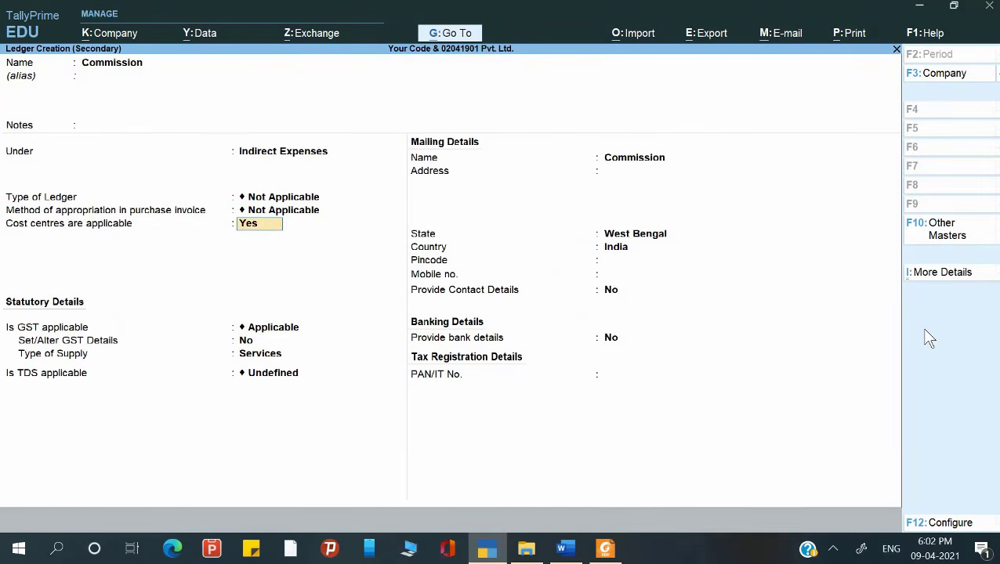
key("Return")
key("Return")
key("ctrl+a")
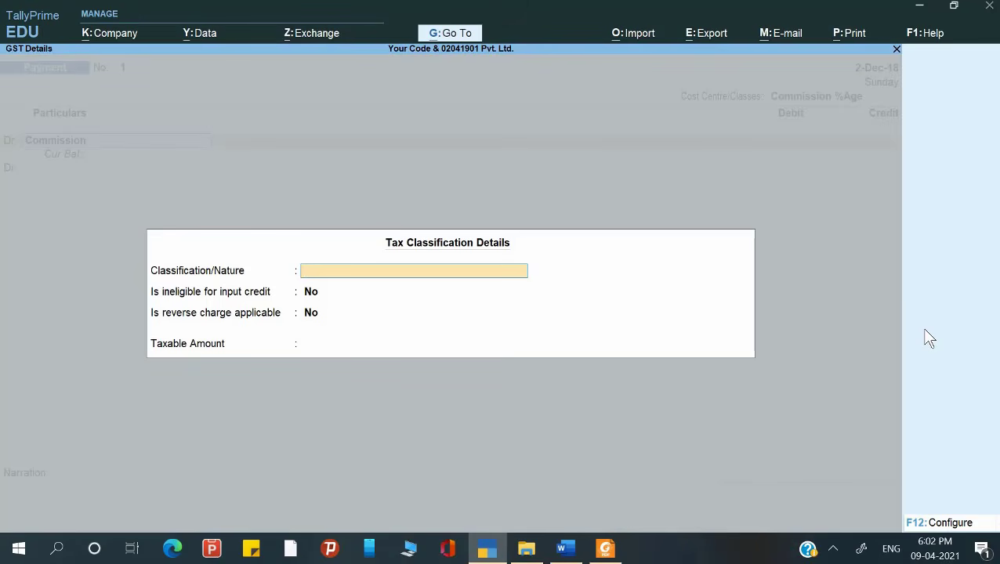
key("Return")
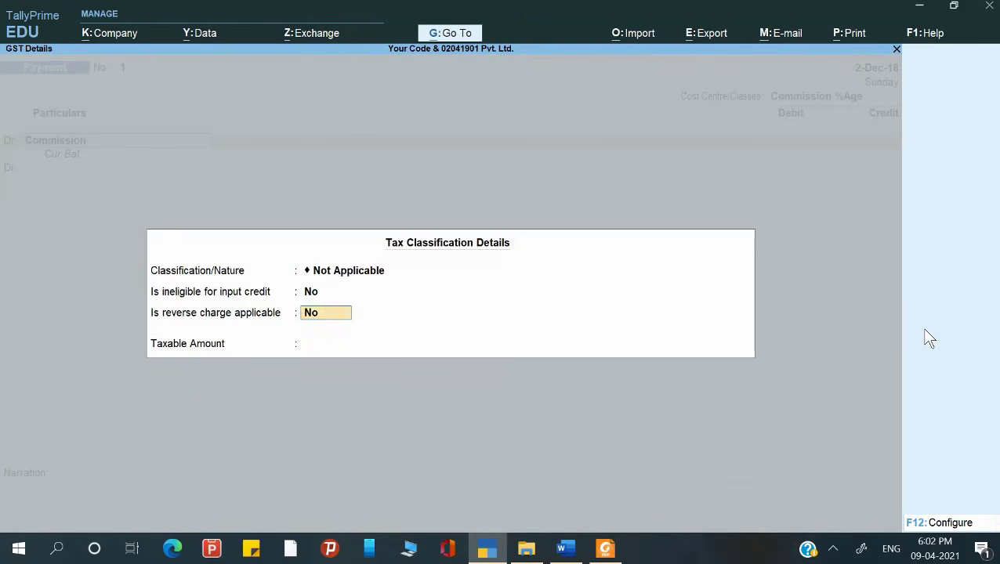
key("Return")
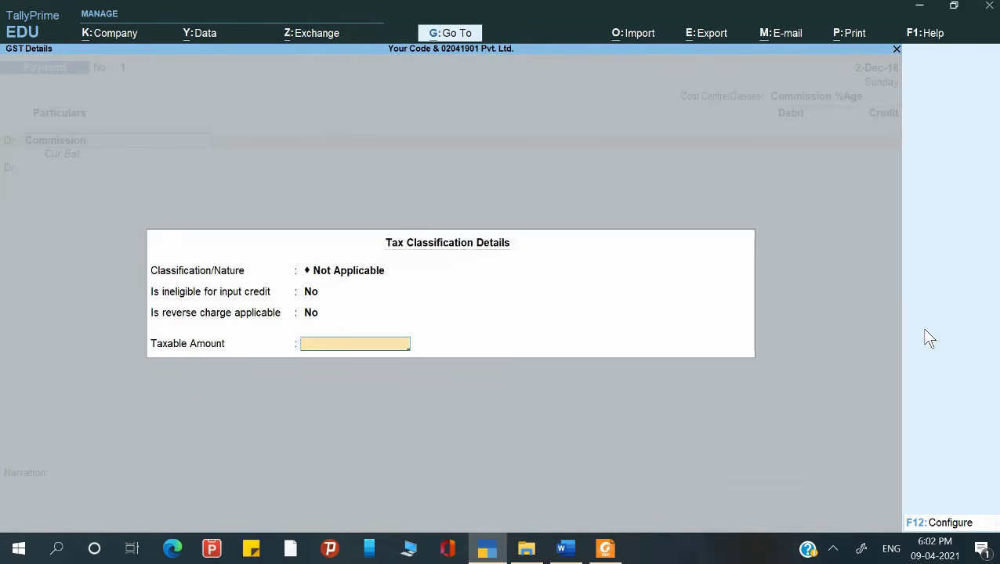
key("BackSpace")
key("BackSpace")
key("BackSpace")
key("Escape")
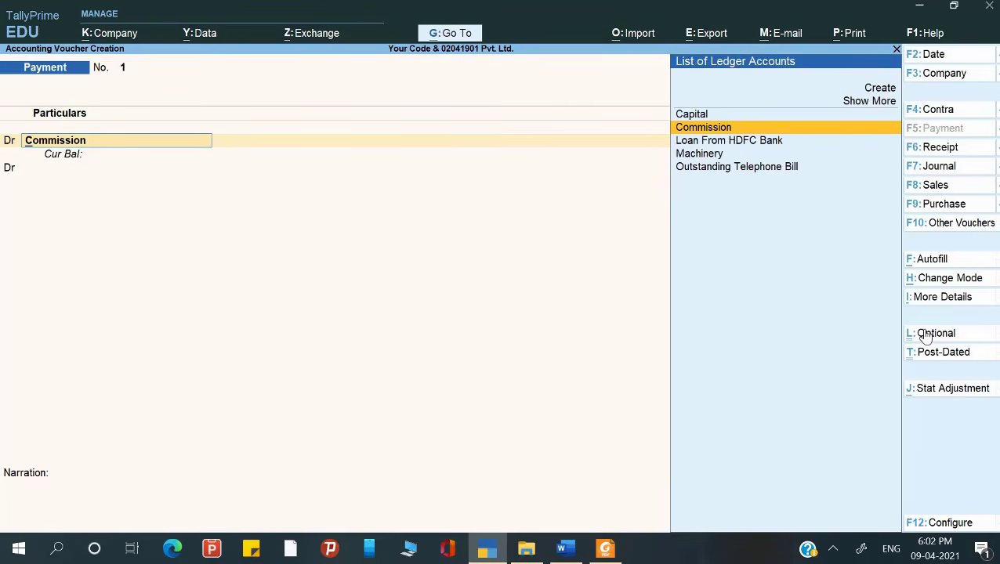
Reopen the Commission ledger for alteration from the voucher line and set GST applicability to Not Applicable.
key("ctrl+Return")
key("Return")
key("Return")
key("Return")
key("Return")
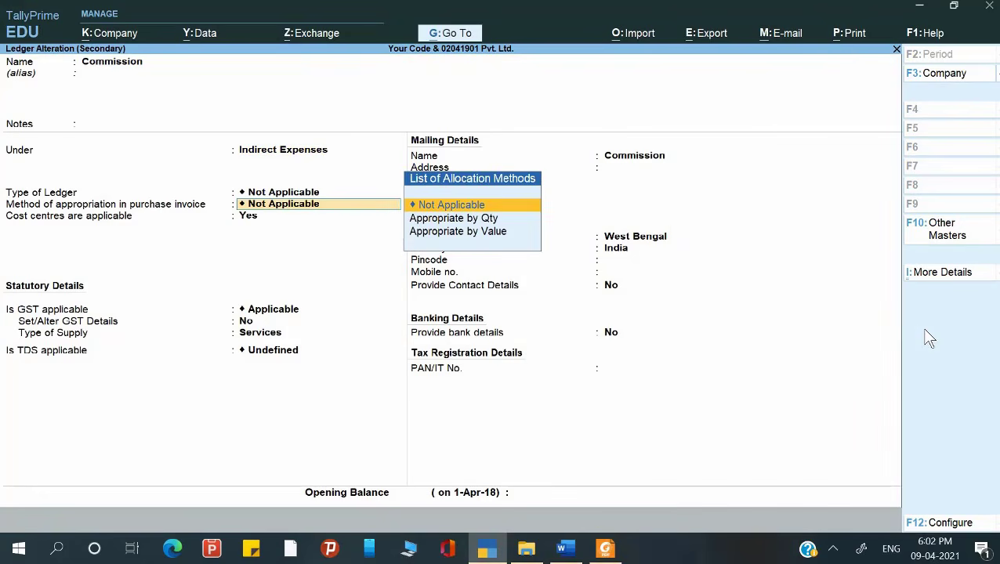
key("Return")
key("Return")
key("space")
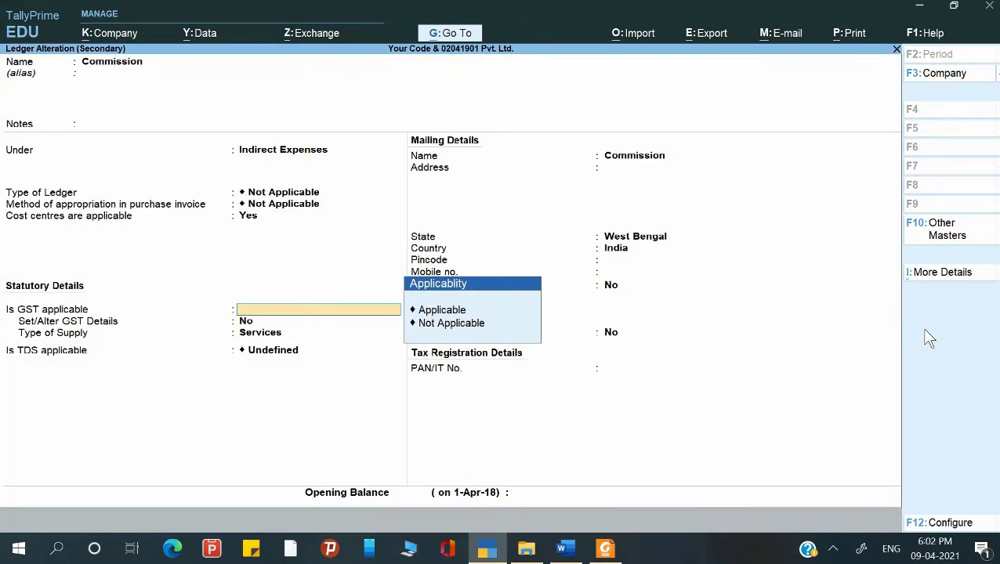
key("Down")
key("Down")
key("Return")
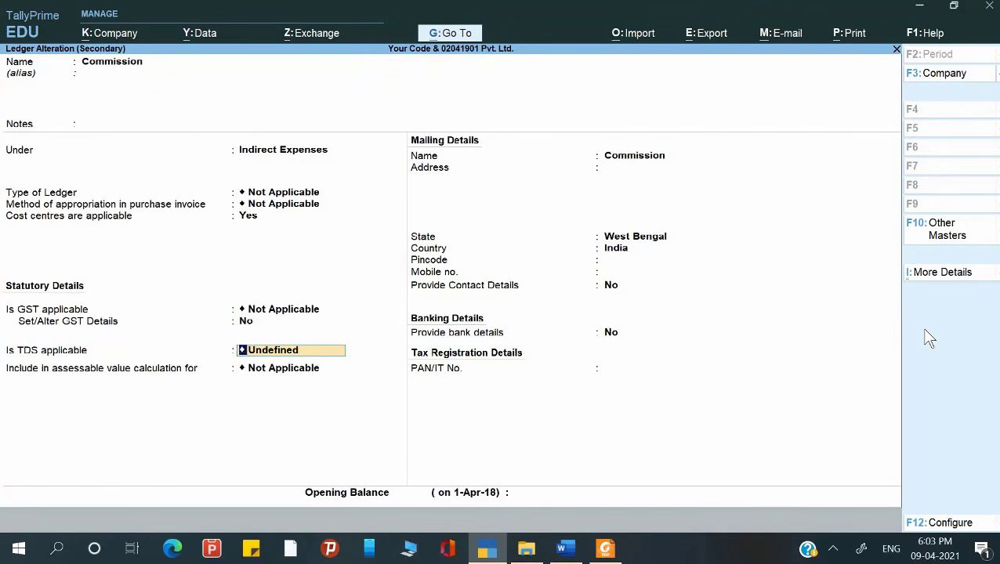
Set TDS applicability of the Commission ledger to Not Applicable and save the altered ledger.
key("space")
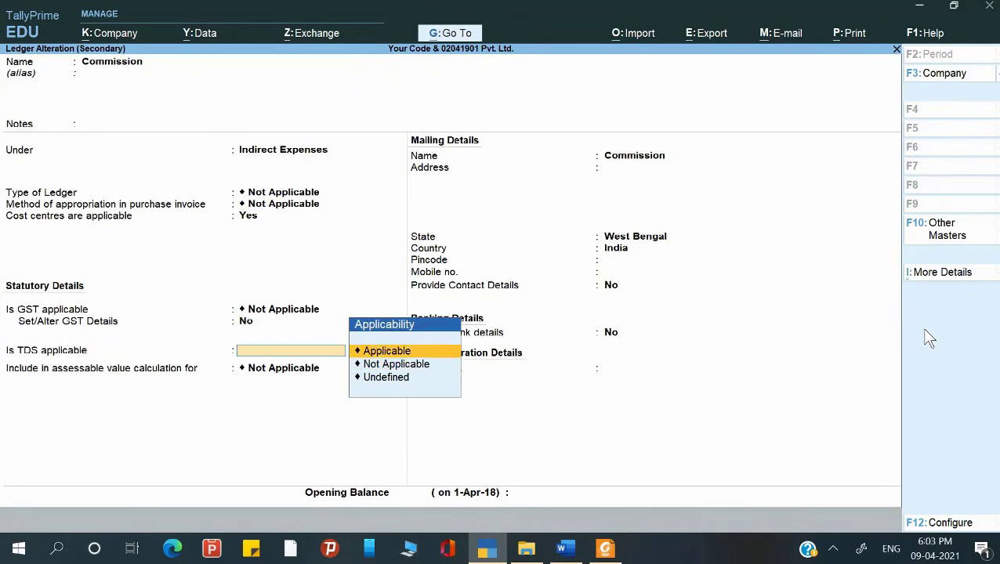
key("Down")
key("Return")
key("Return")
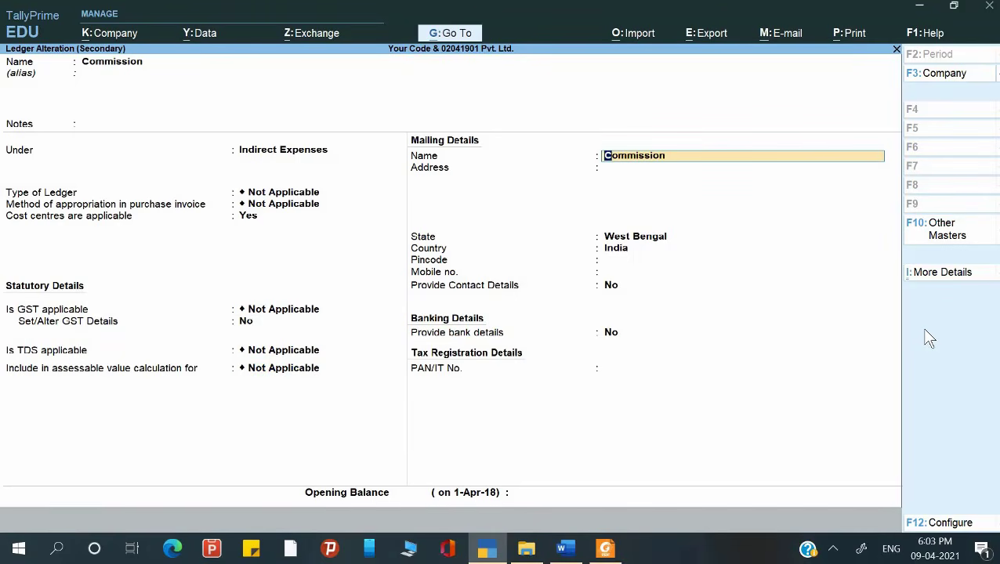
key("ctrl")
key("ctrl+a")
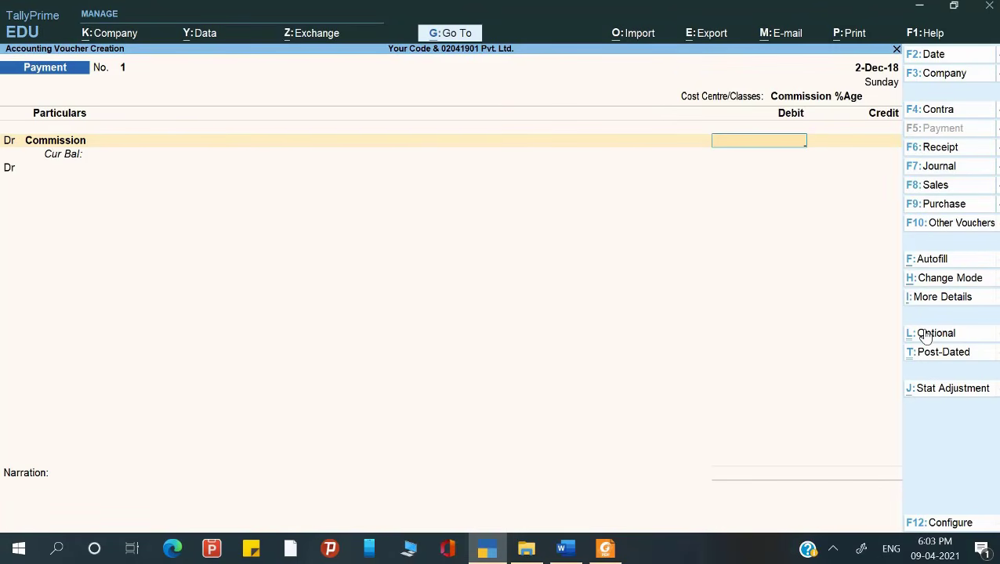
Enter a debit amount of 55000 for Commission in the payment voucher.
type("55000")
key("Return")
key("Return")
Make the second voucher line a credit to IDBI Bank for 55,000, checking the commission question in the Word paper.
key("BackSpace")
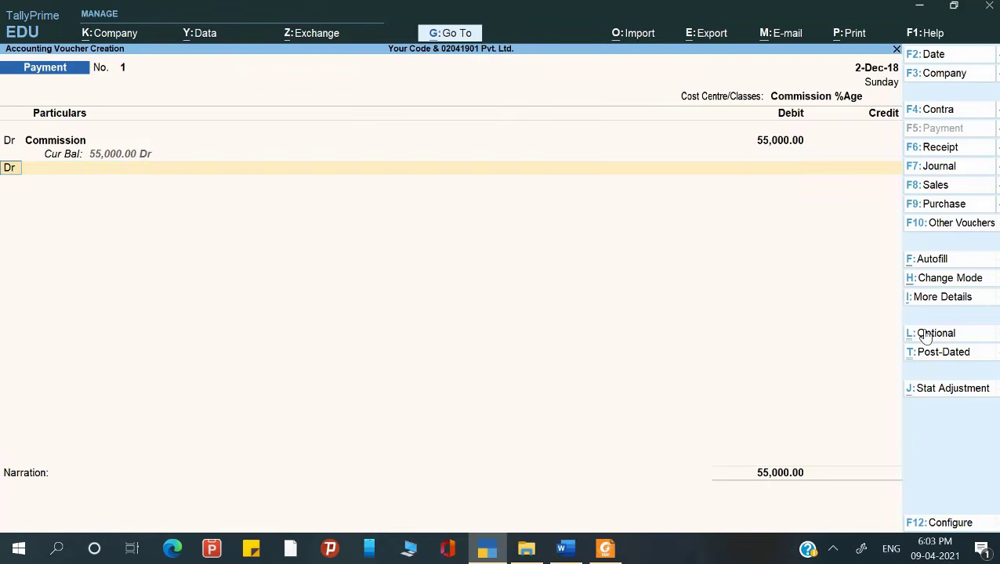
type("c")
key("Return")
key("Down")
key("Down")
key("alt+Tab")
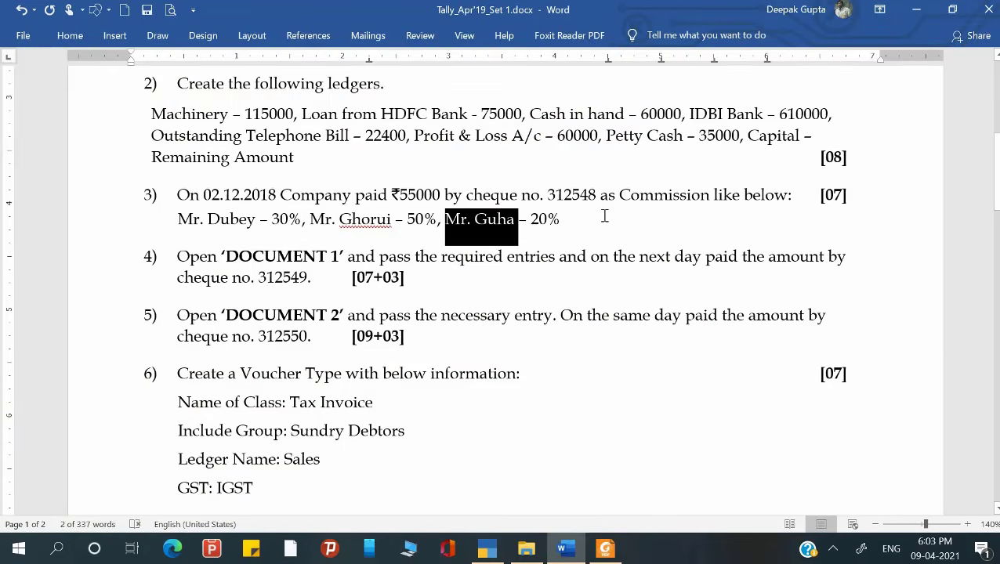
key("alt+Tab")
key("Return")
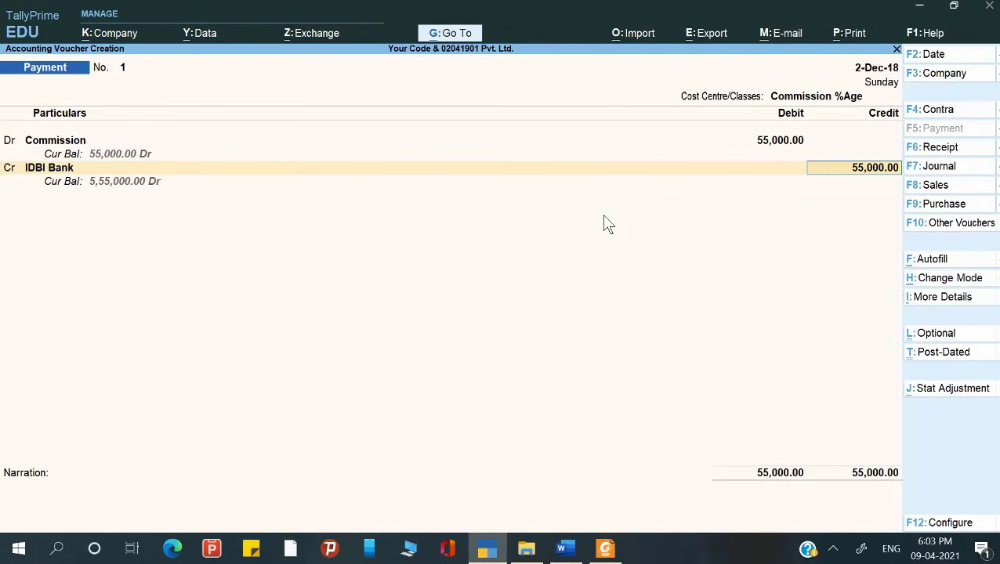
key("Return")
Complete the IDBI Bank cheque allocation with cheque number 312548 copied from the Word paper, cheque range Not Applicable and date 2-Dec-18.
key("Return")
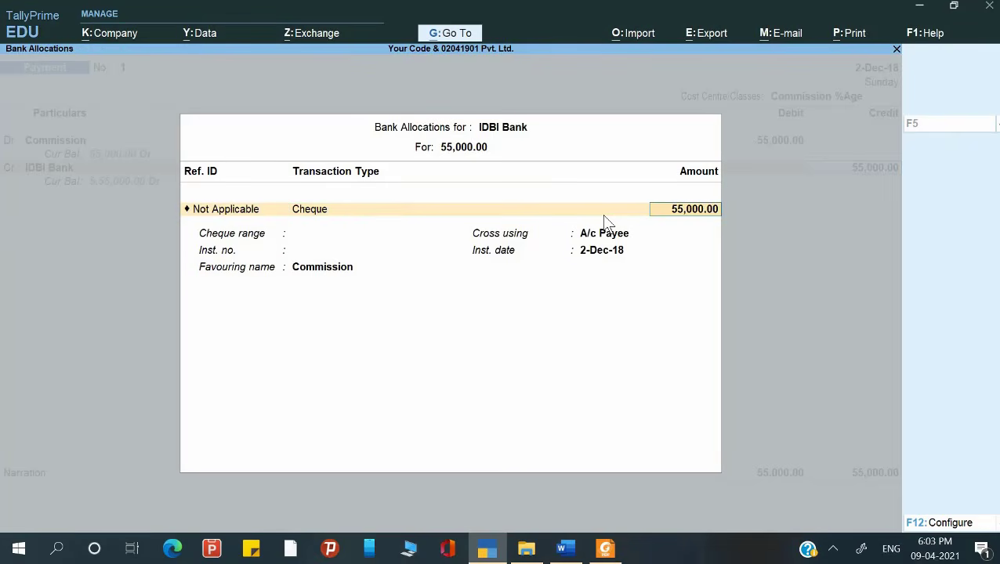
key("Return")
key("Return")
key("alt+Tab")
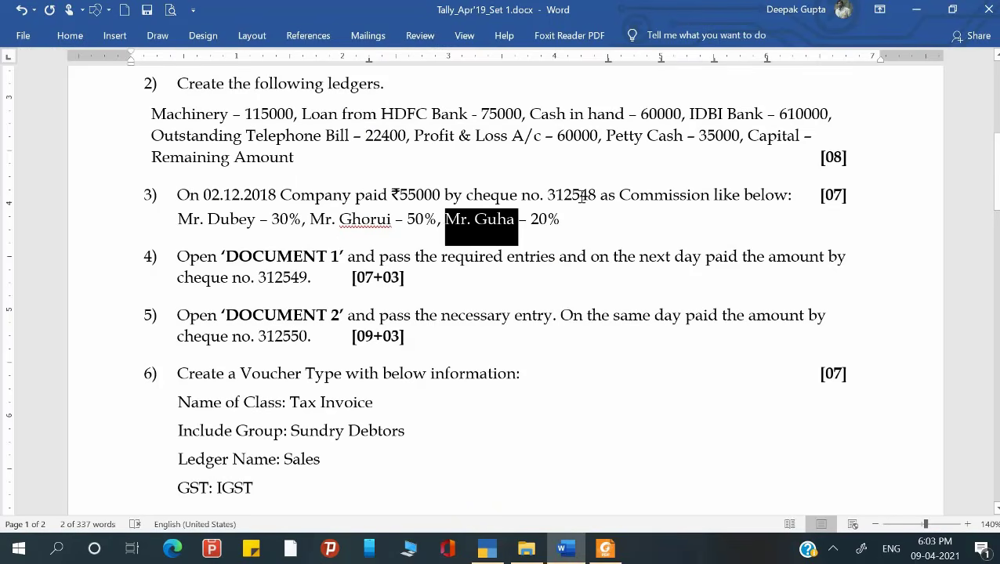
left_click_drag(547, 196, 600, 205)
key("ctrl+c")
key("alt+Tab")
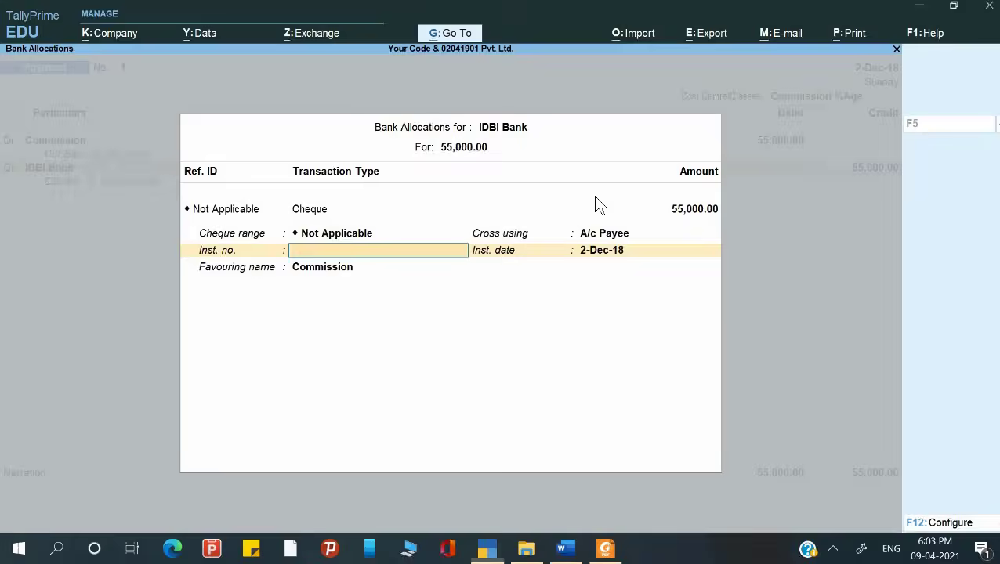
key("ctrl+alt+v")
key("Return")
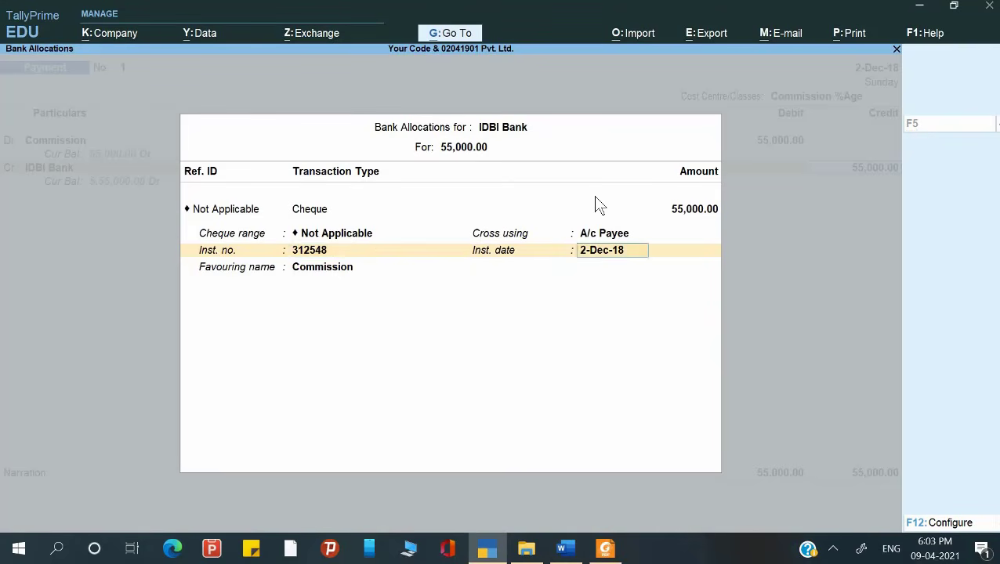
key("Return")
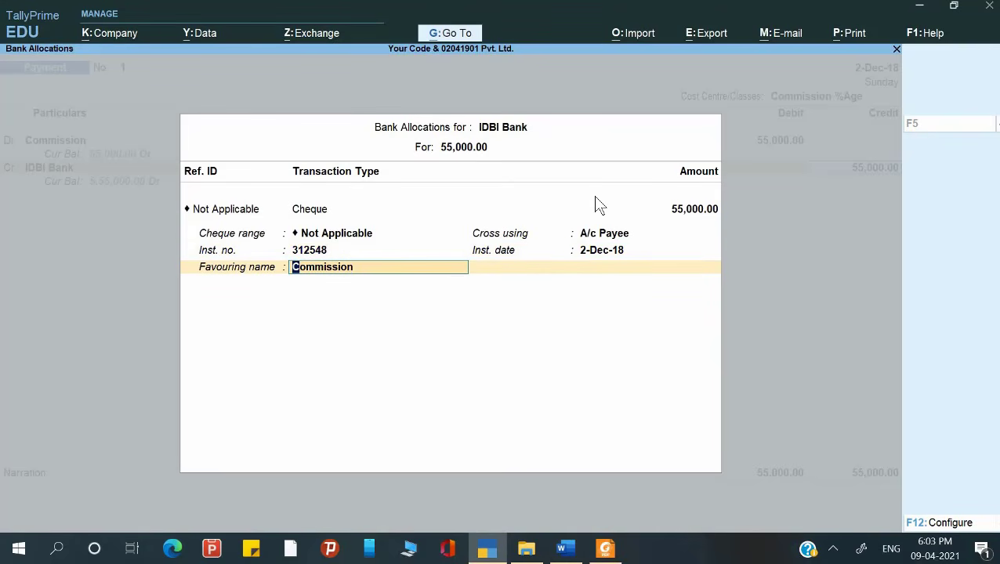
Recheck the commission question in the Word paper and set the cheque's favouring name to Salesman, closing the bank allocation.
key("alt+Tab")
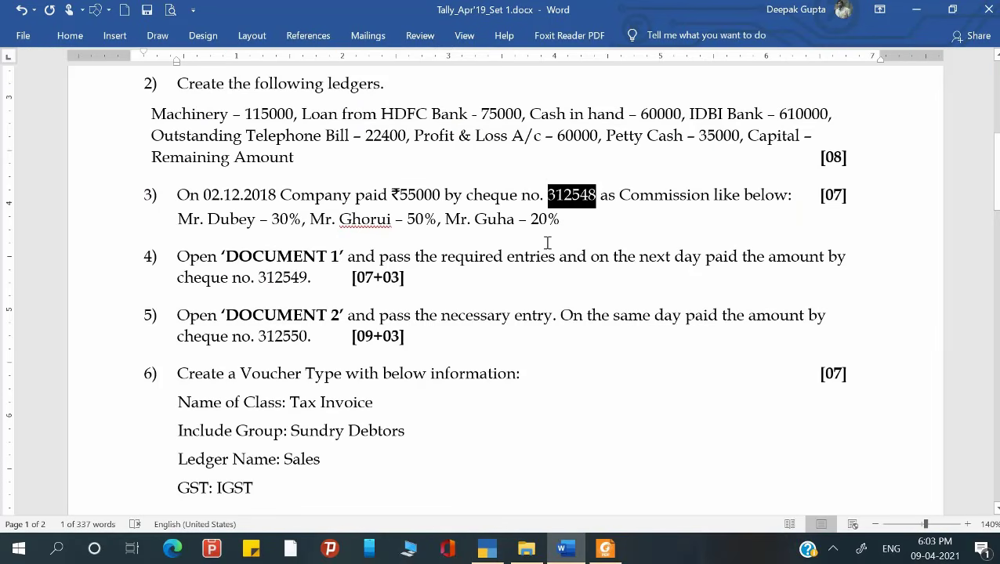
key("alt+Tab")
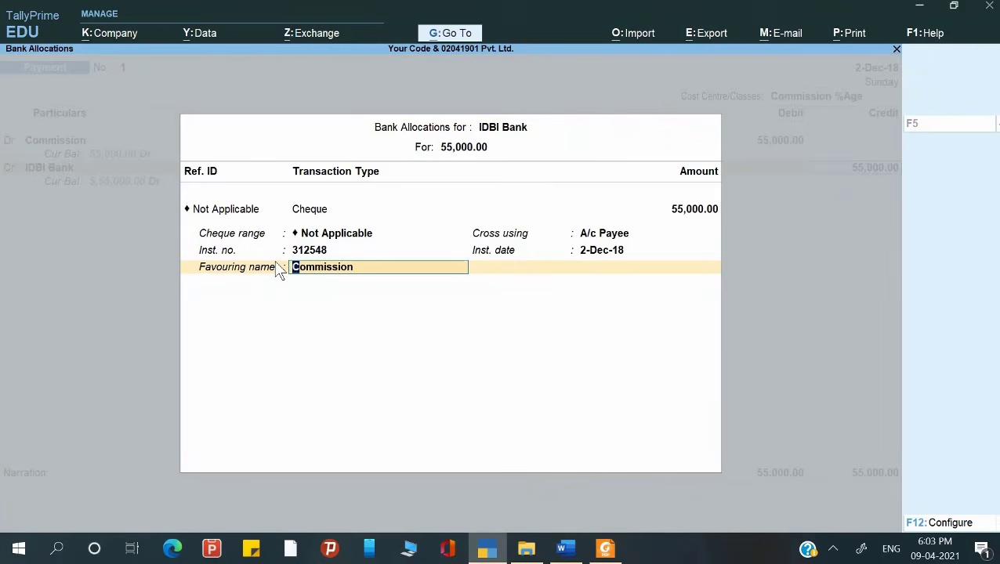
type("Salesman")
key("Return")
type("n")
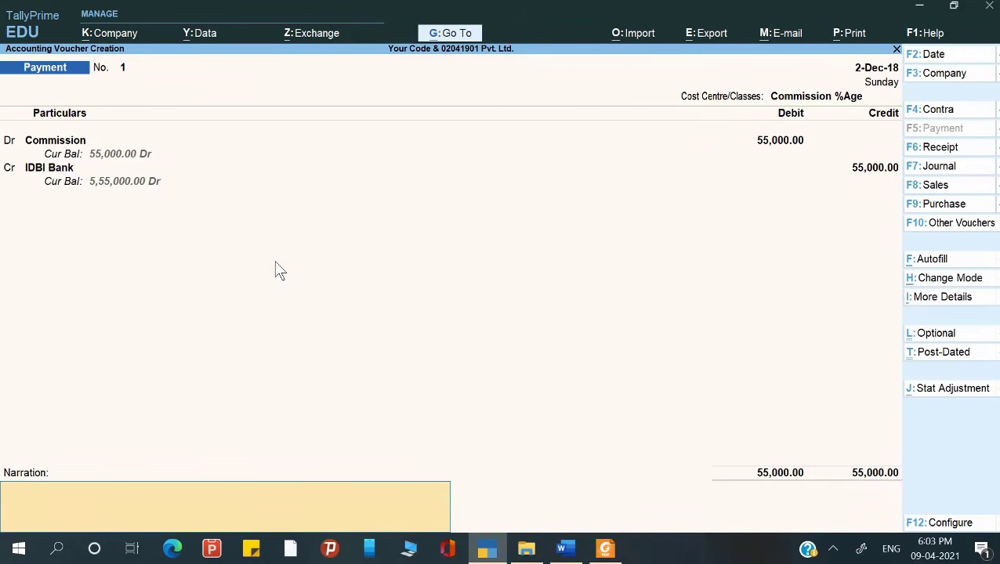
Add the narration "Being commission paid" and save the payment voucher.
type("Being commission paid")
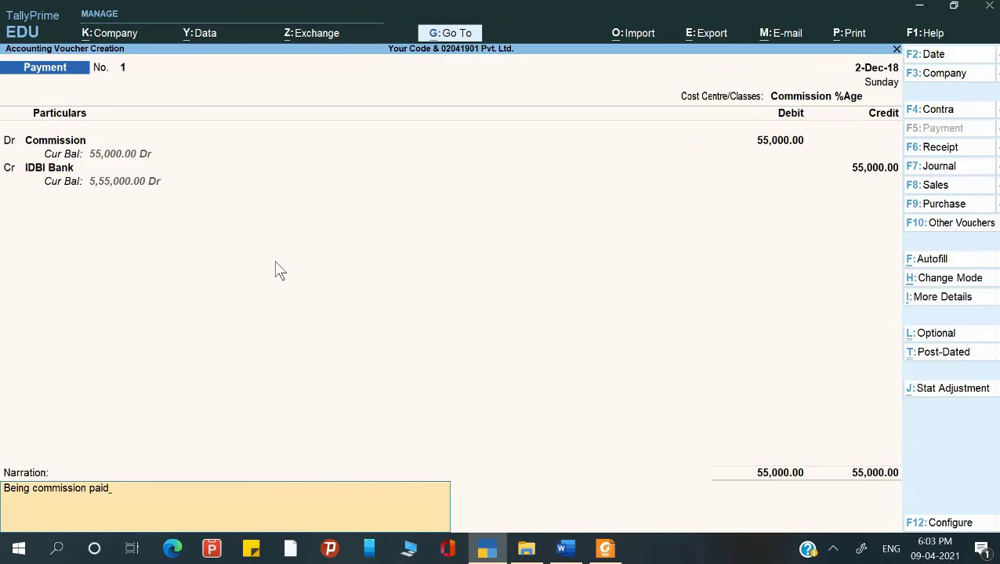
key("Return")
key("y")
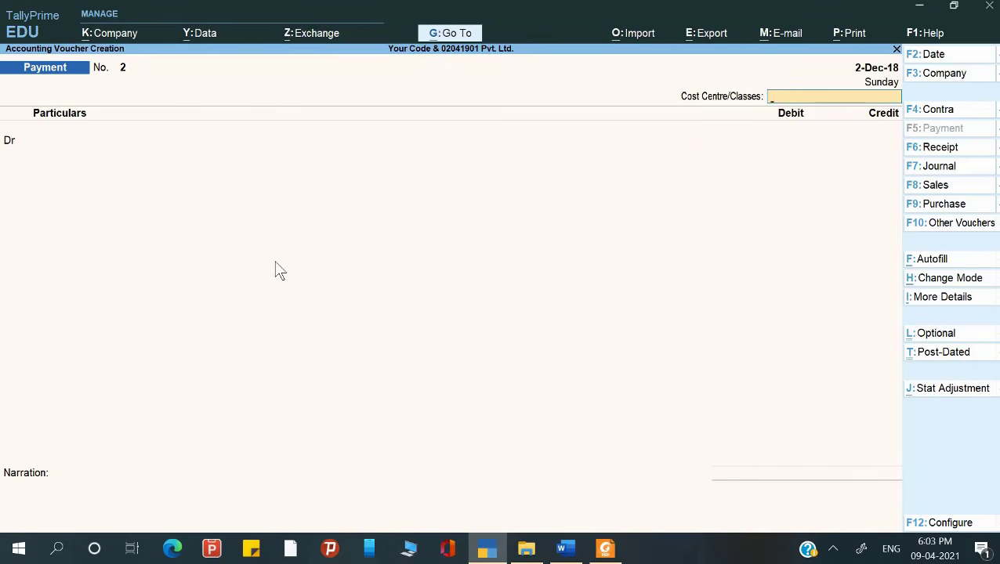
Review questions 4 to 7 of the Word paper for the next entries required.
key("alt+Tab")
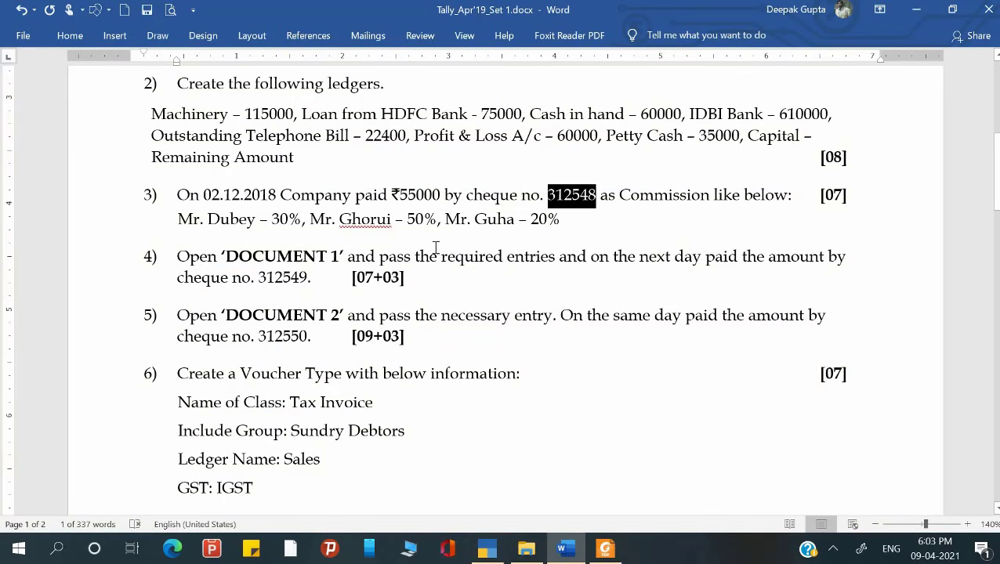
scroll(435, 247, "down", 1)
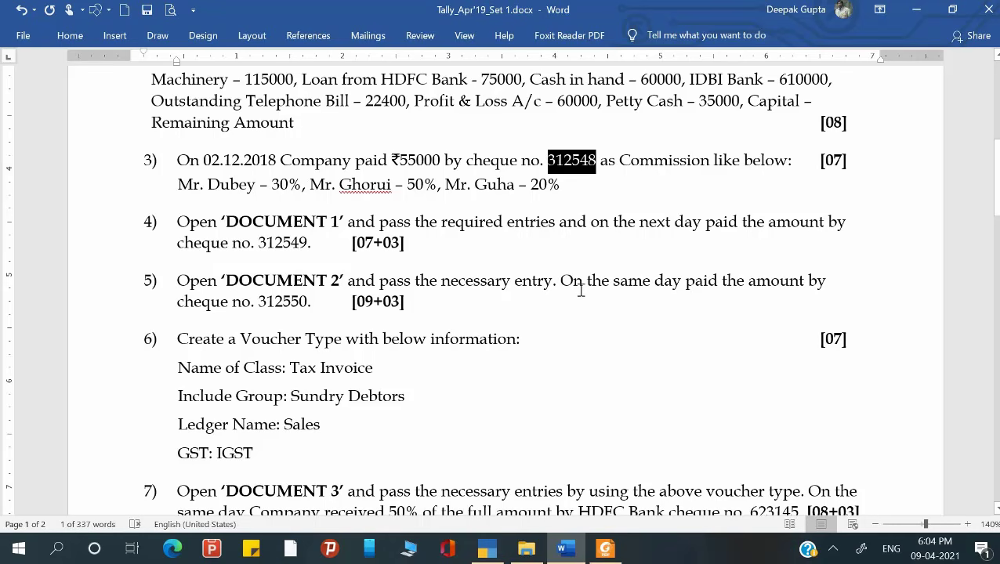
key("alt+Tab")
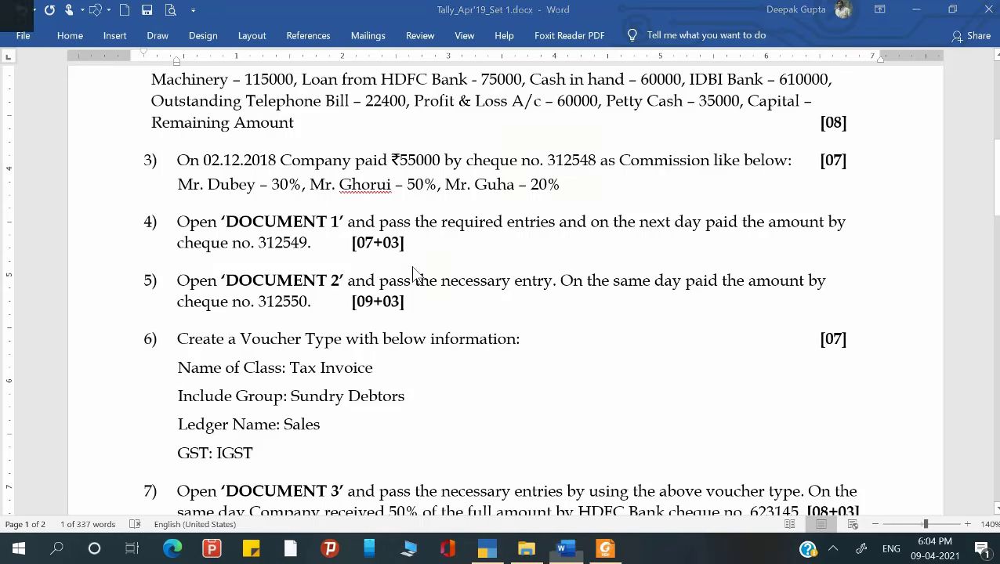
Switch to Foxit Reader and review the Global Properties money receipt in DOCUMENT 1.
left_click(604, 549)
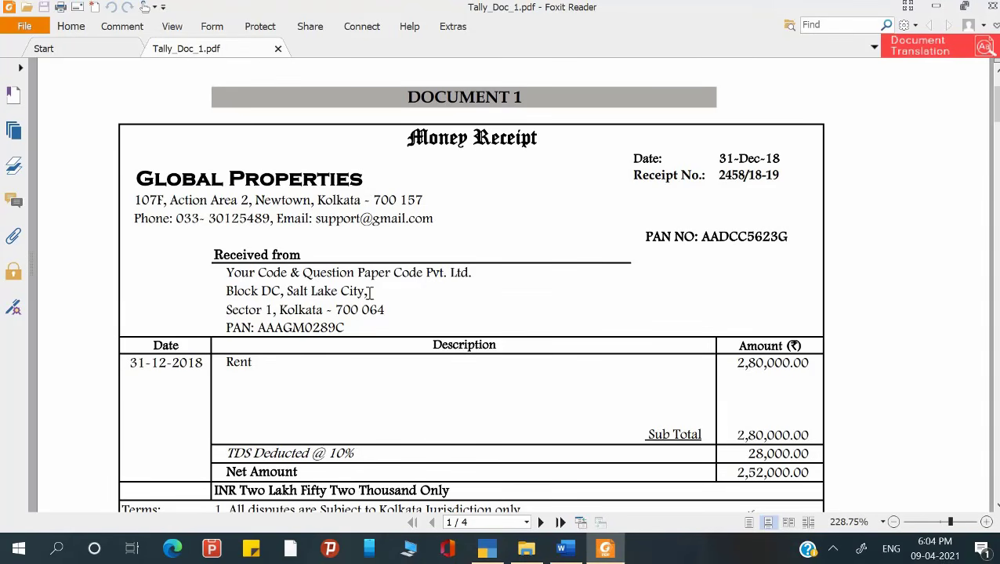
scroll(413, 180, "down", 3)
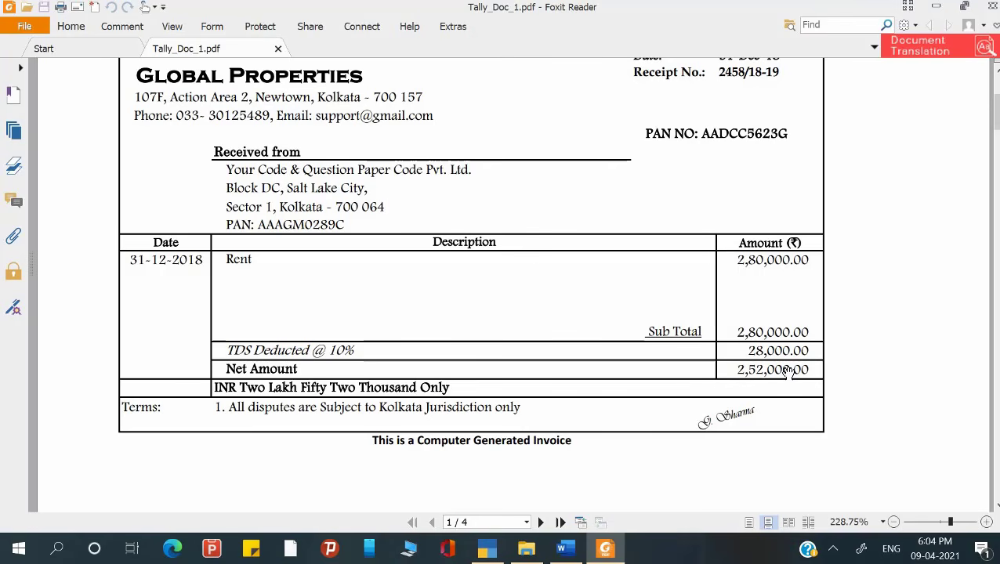
scroll(657, 322, "up", 1)
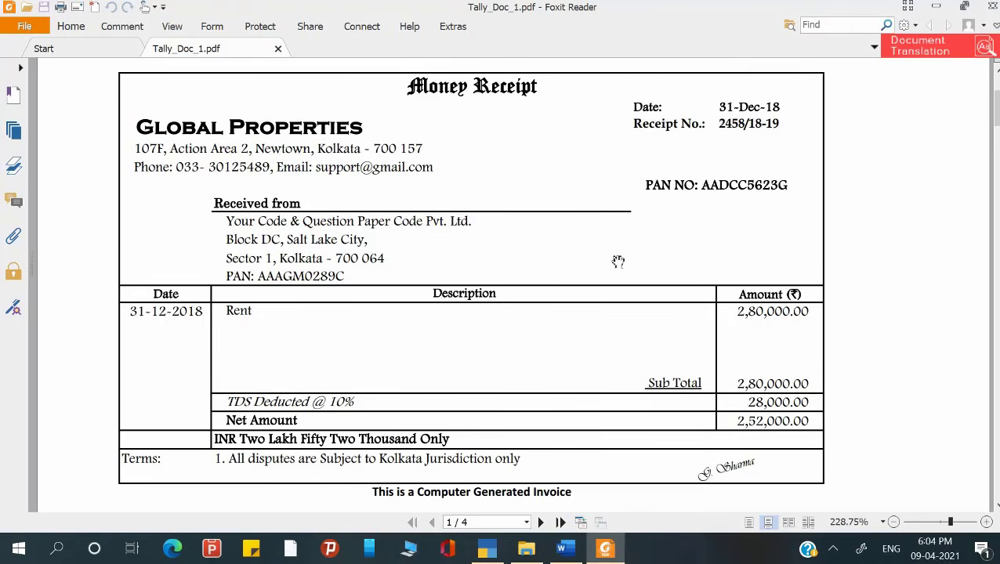
Switch back to TallyPrime, quit the blank payment voucher and open a new ledger creation form.
key("alt+Tab")
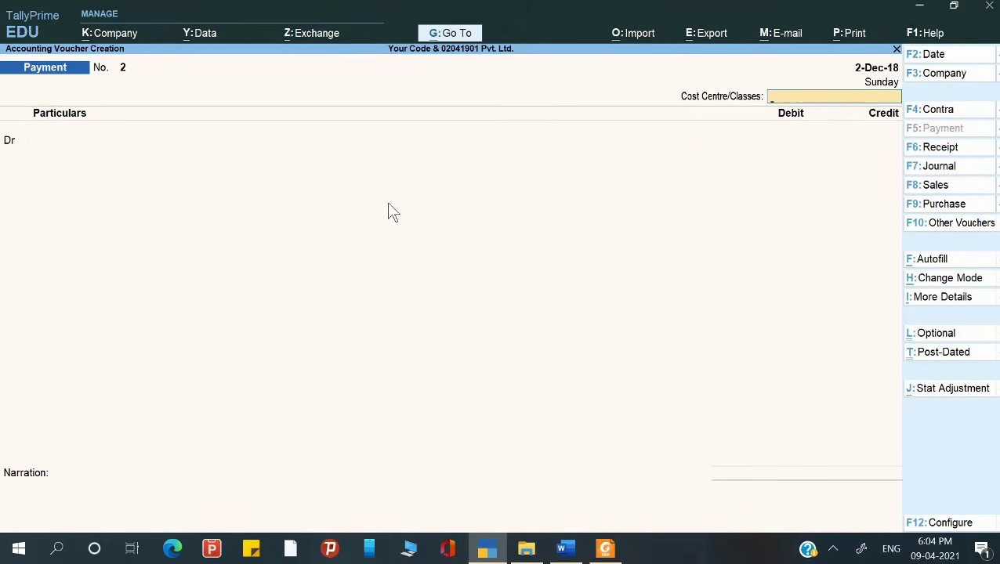
key("Escape")
key("y")
key("Up")
key("Up")
key("Up")
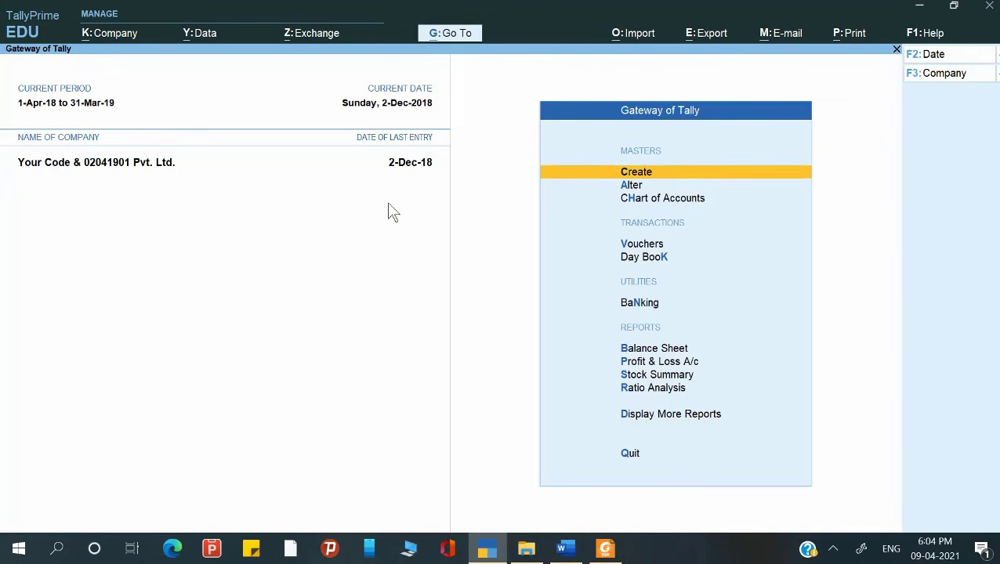
key("Down")
key("Down")
key("Up")
key("Up")
key("Return")
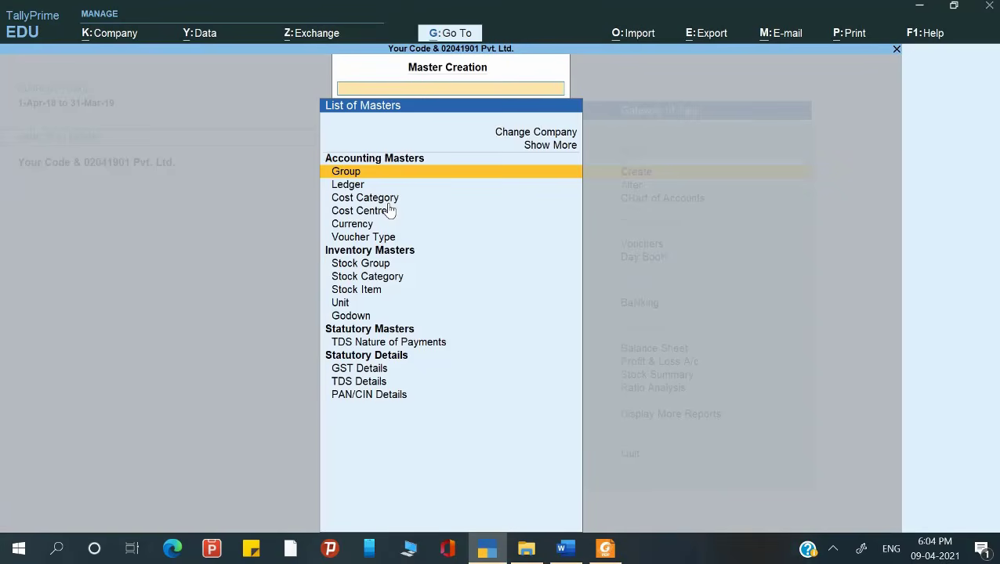
key("Down")
key("Return")
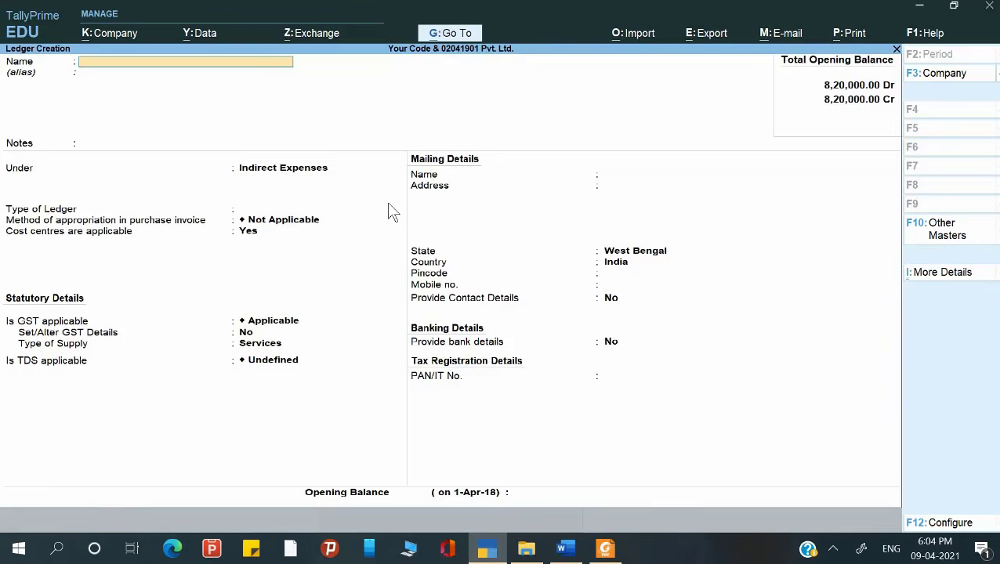
key("alt+Tab")
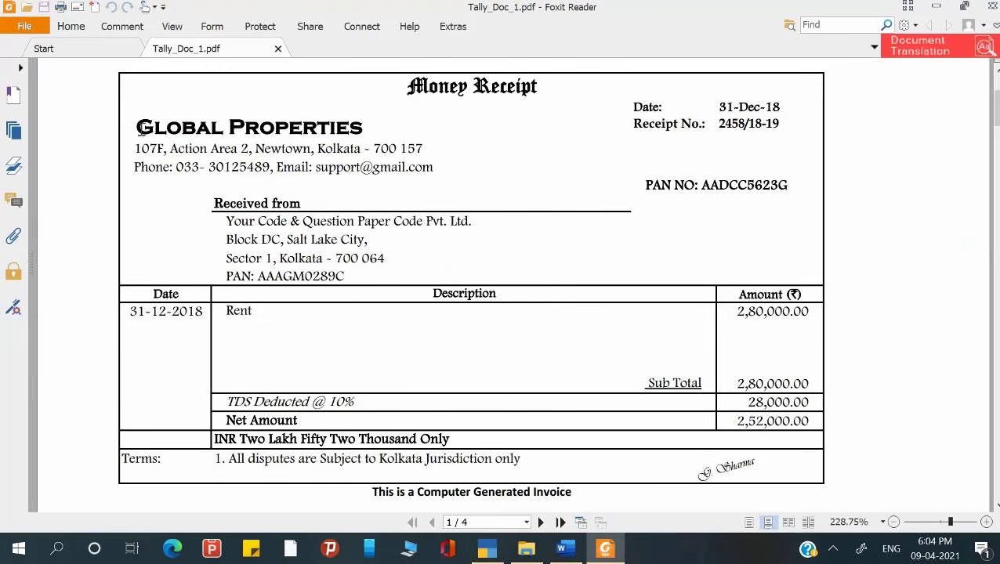
left_click_drag(139, 127, 367, 127)
key("ctrl+c")
key("alt+Tab")
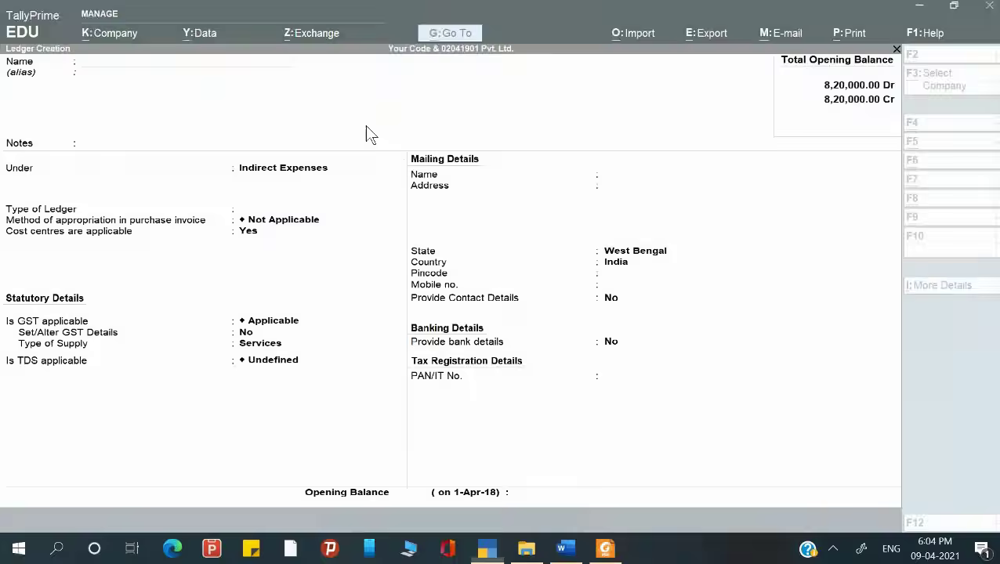
key("ctrl+alt+v")
key("Return")
key("Return")
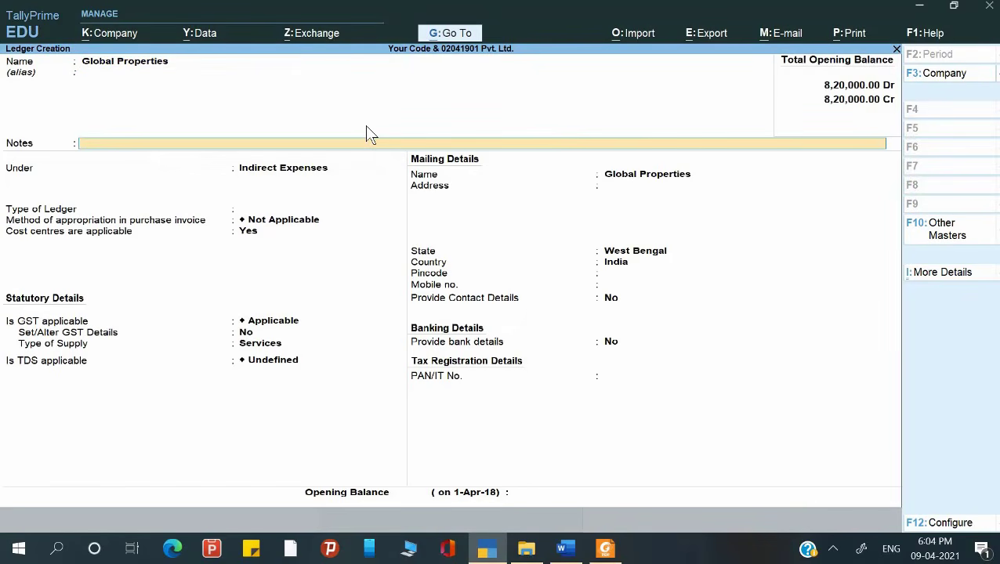
key("Return")
type("Su")
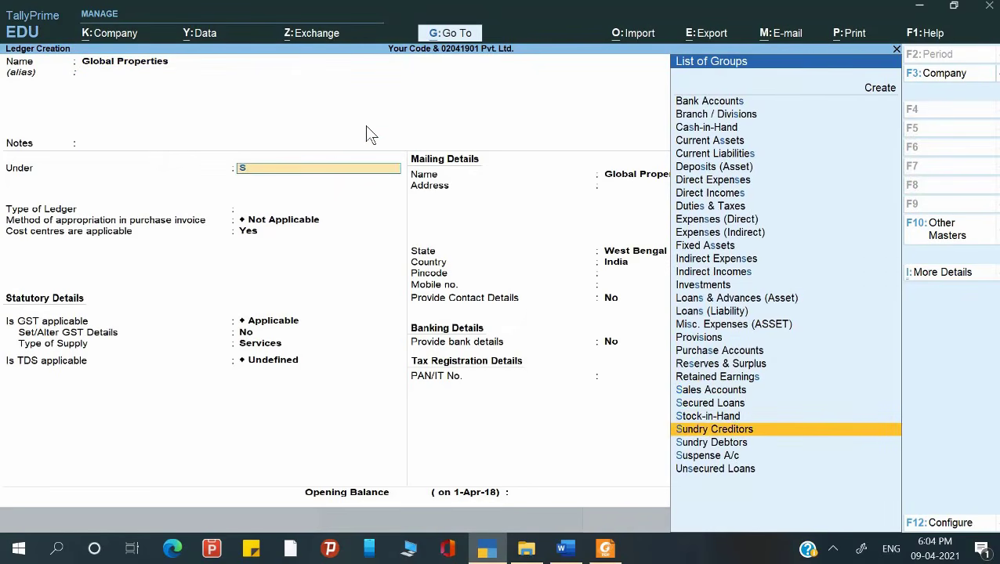
key("Return")
key("Return")
key("Return")
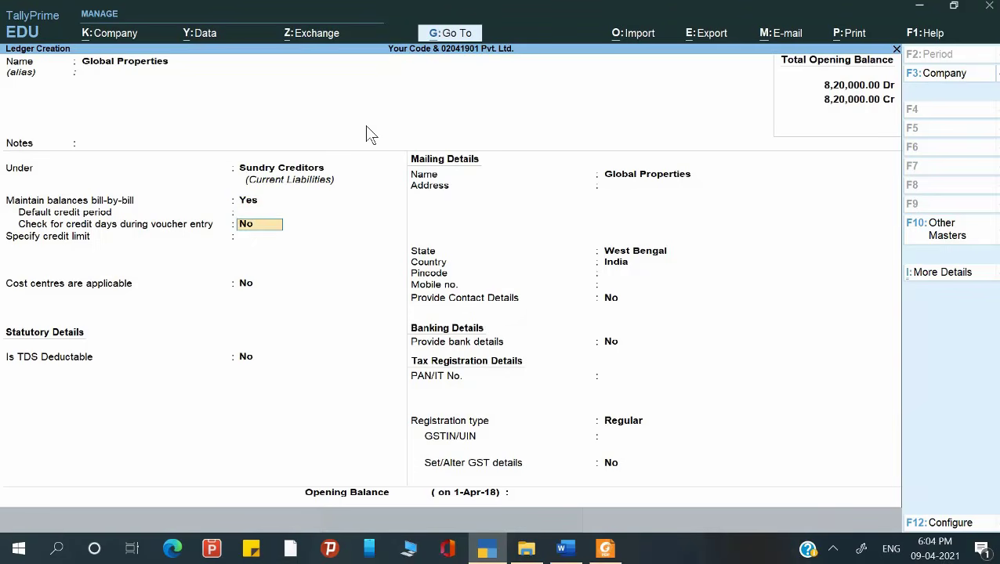
key("Return")
key("Return")
key("Return")
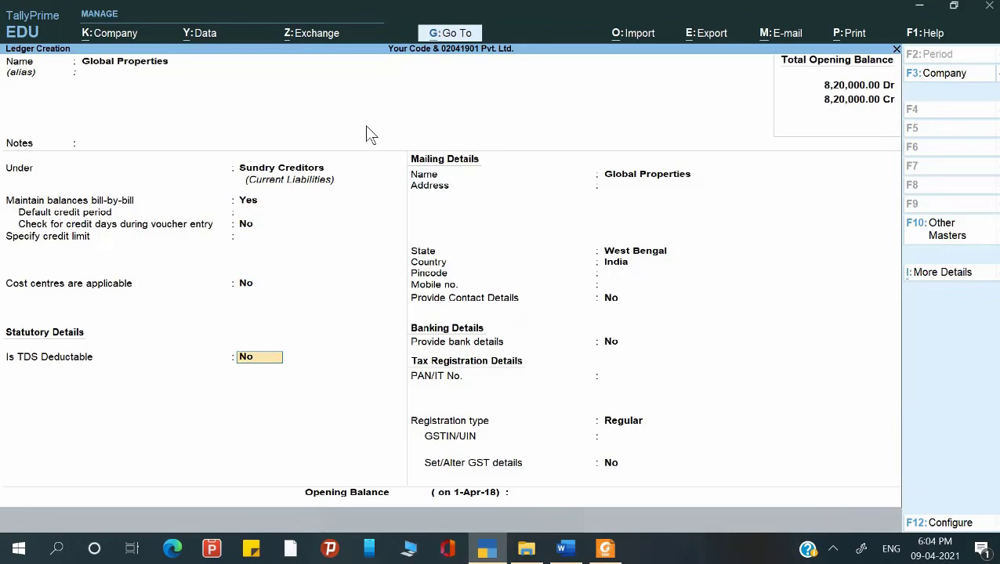
key("y")
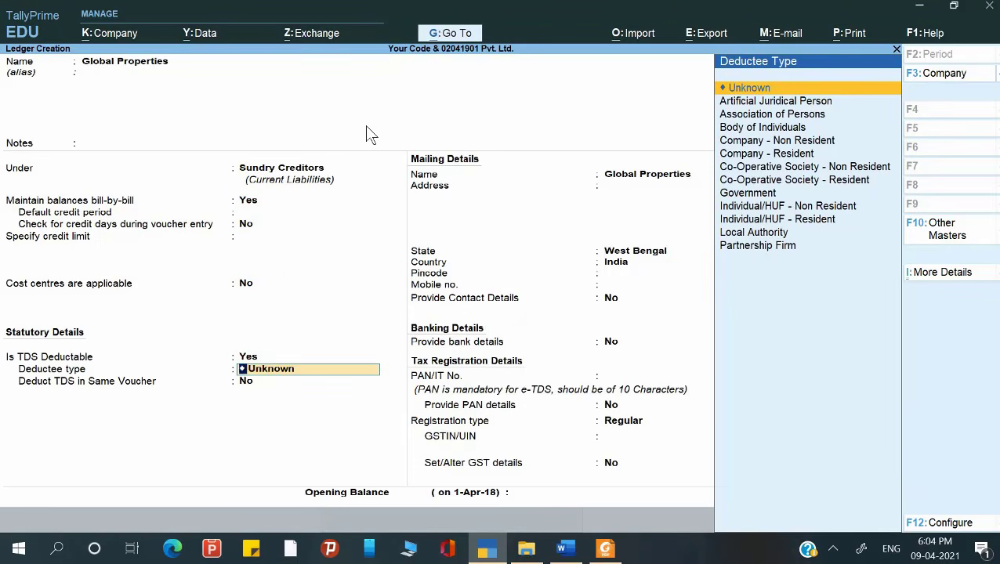
key("Escape")
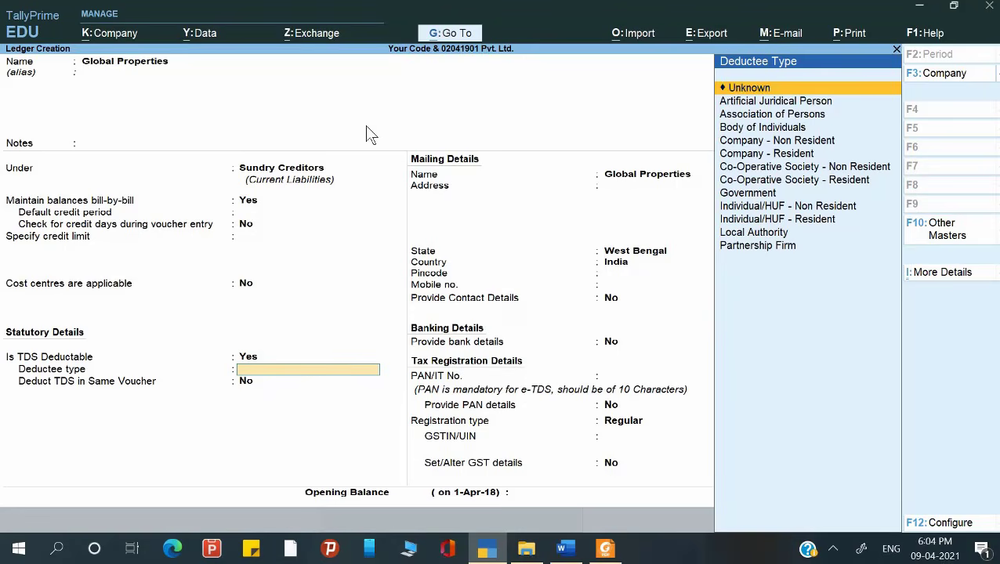
key("Escape")
key("y")
key("Return")
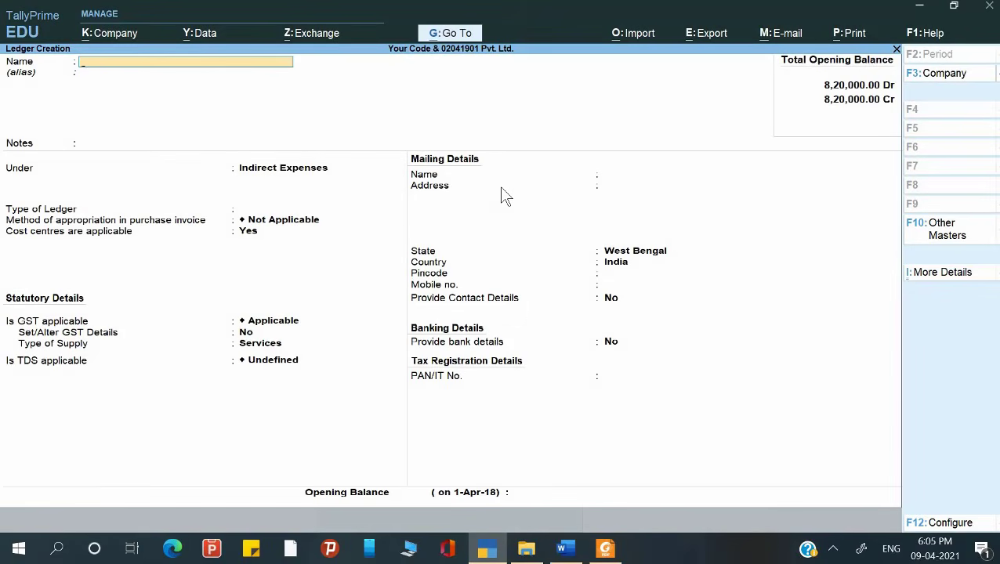
Name the new ledger Rent under Indirect Expenses, with ledger type Not Applicable and cost centres set to No.
type("Rent")
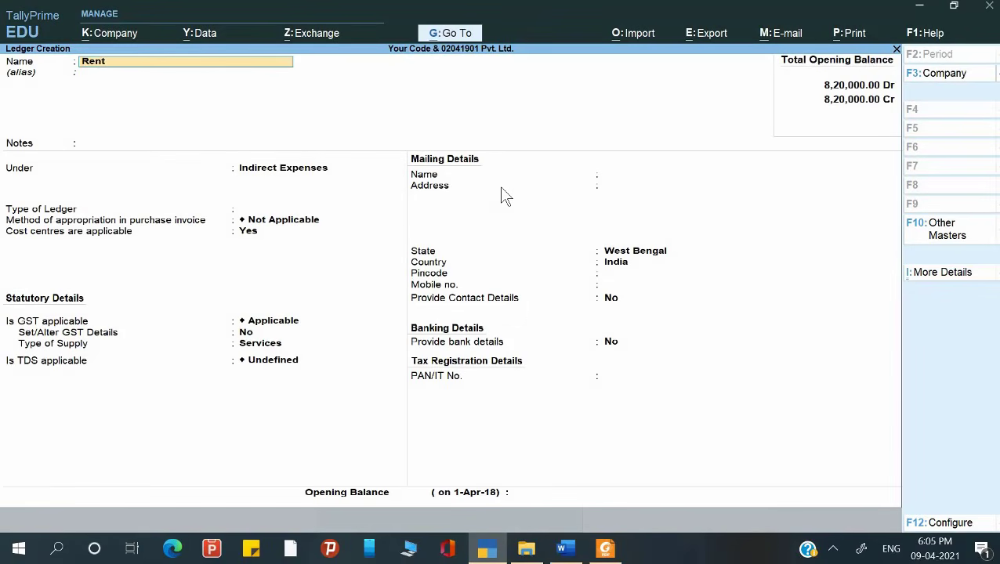
key("Return")
key("Return")
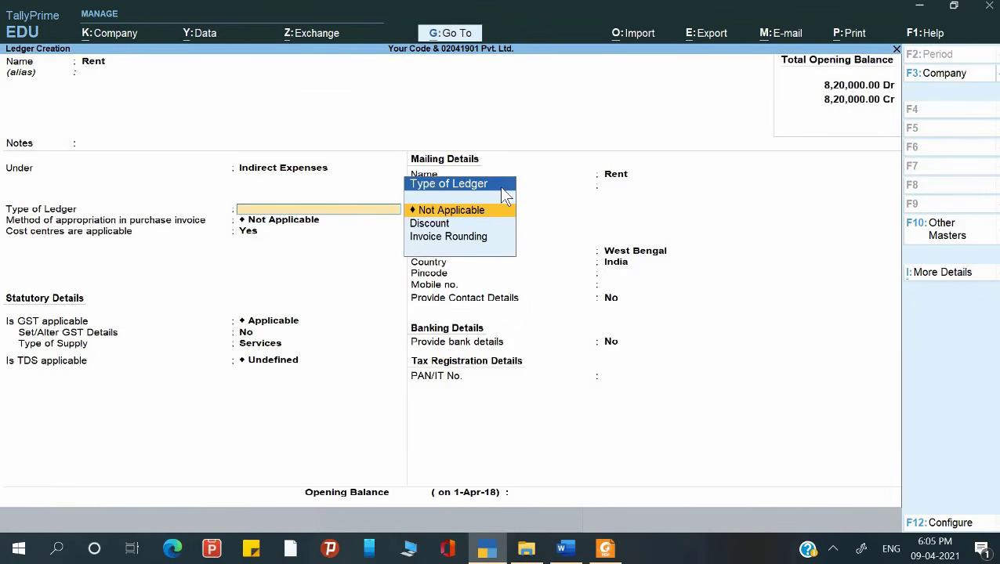
key("Return")
key("Return")
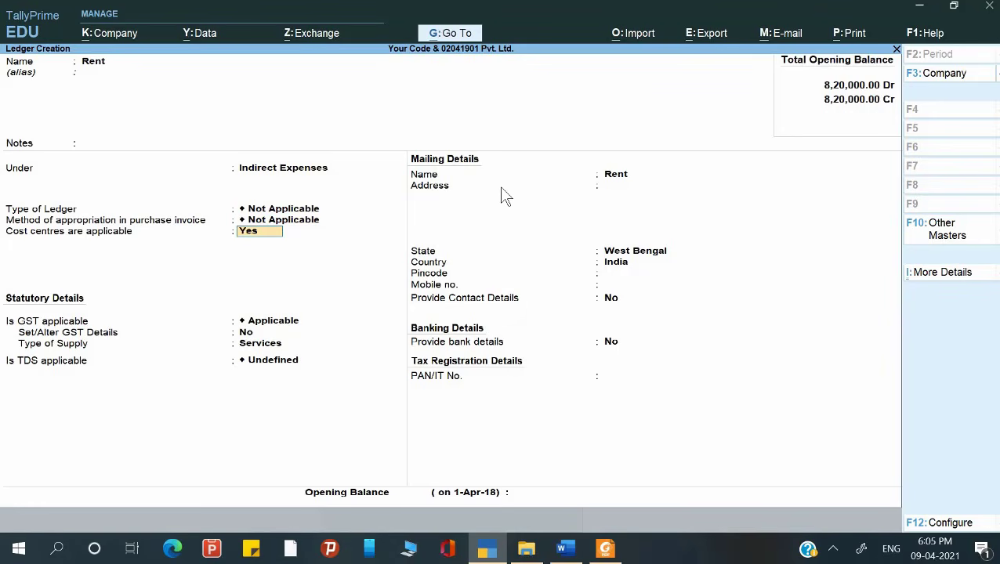
key("n")
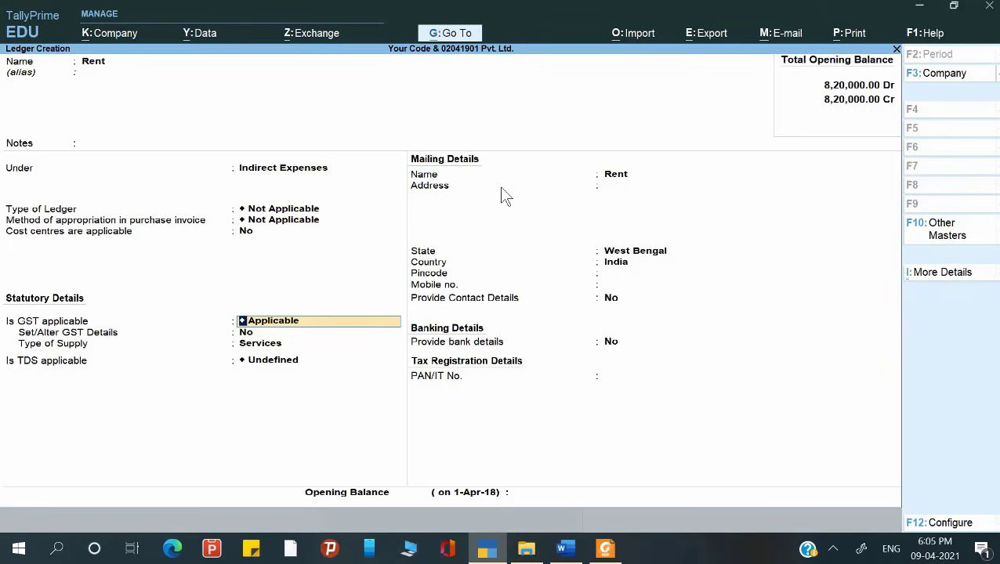
Set GST to Not Applicable and TDS to Applicable for the Rent ledger.
key("Return")
key("BackSpace")
key("Down")
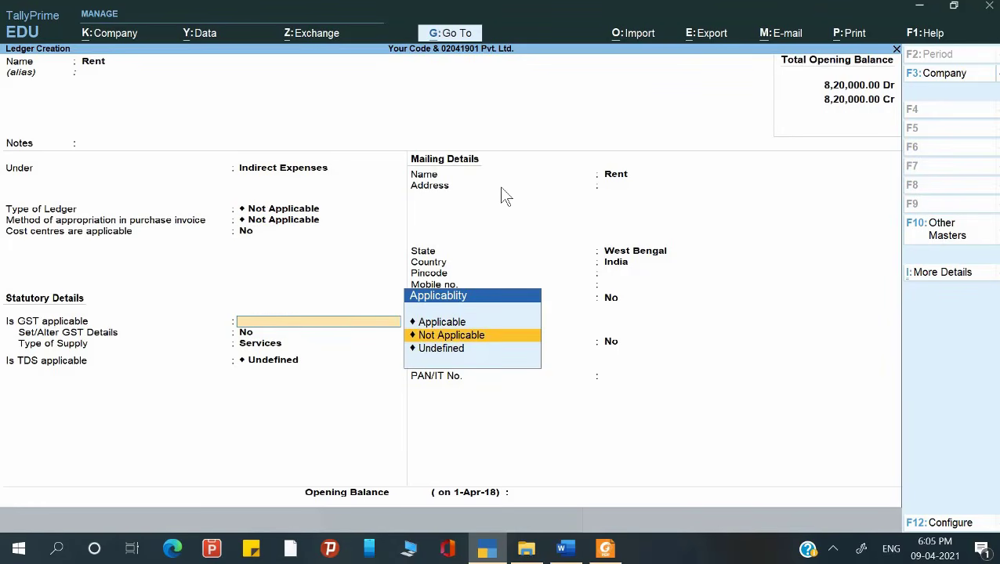
key("Return")
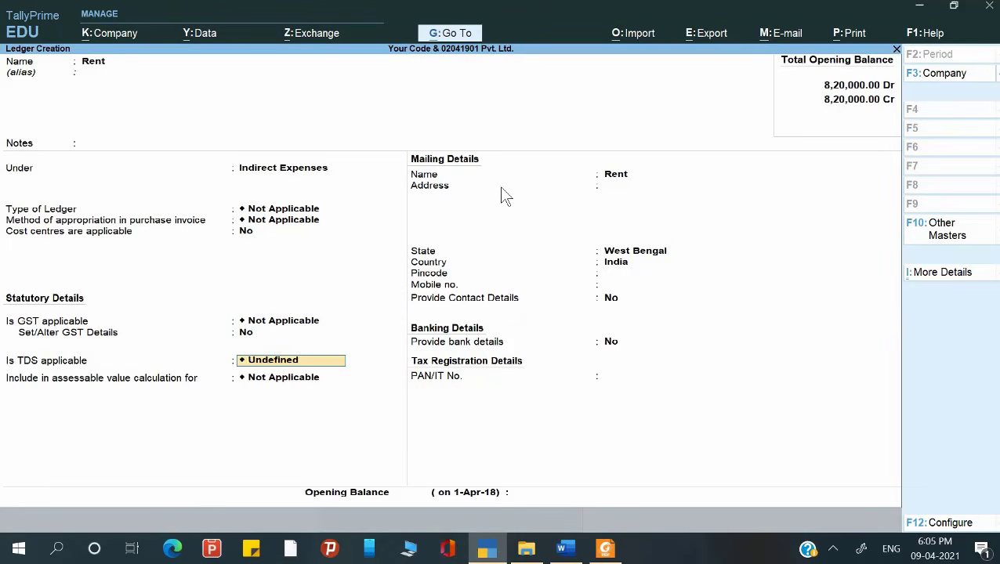
key("BackSpace")
key("Down")
key("Up")
key("Return")
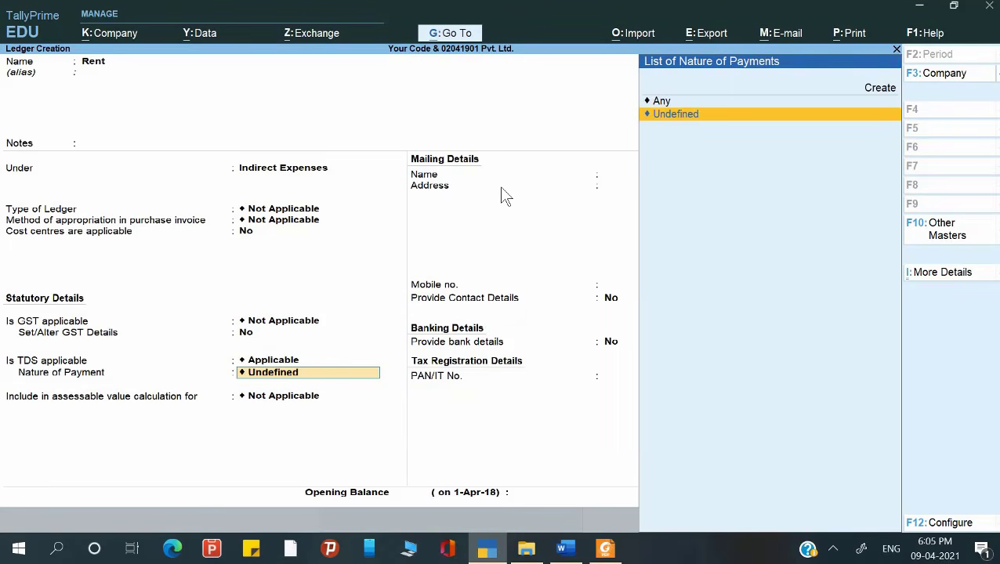
Create a TDS nature of payment named Rent of Building with section 194I and payment code 94I, leaving the remittance code blank.
key("Up")
key("Up")
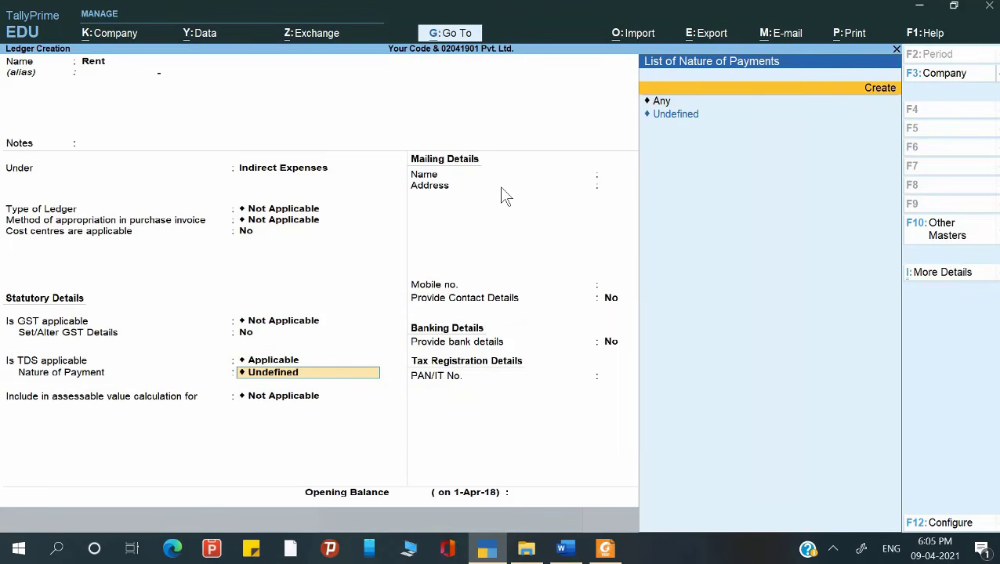
key("Return")
type("Rent")
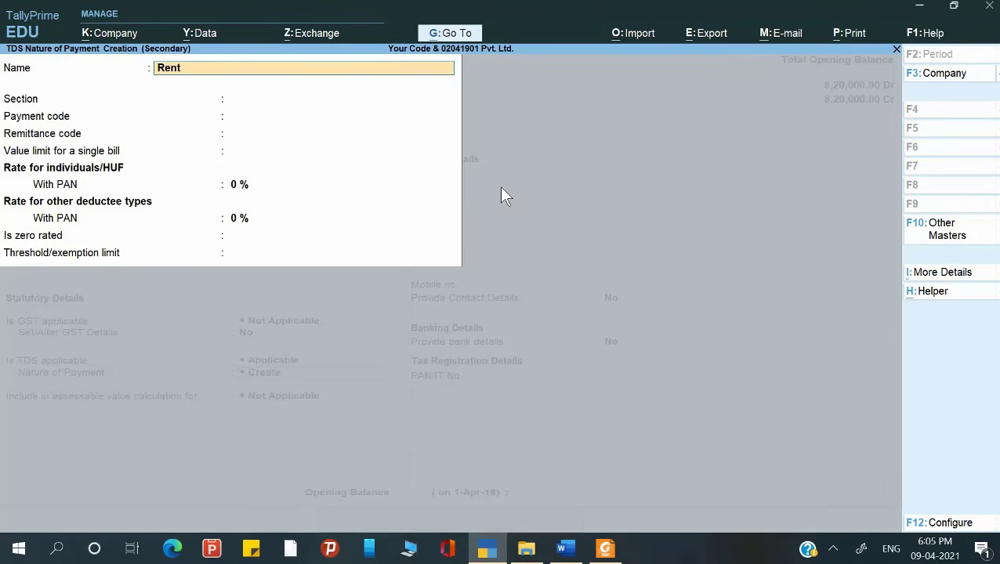
type(" of Building")
key("Return")
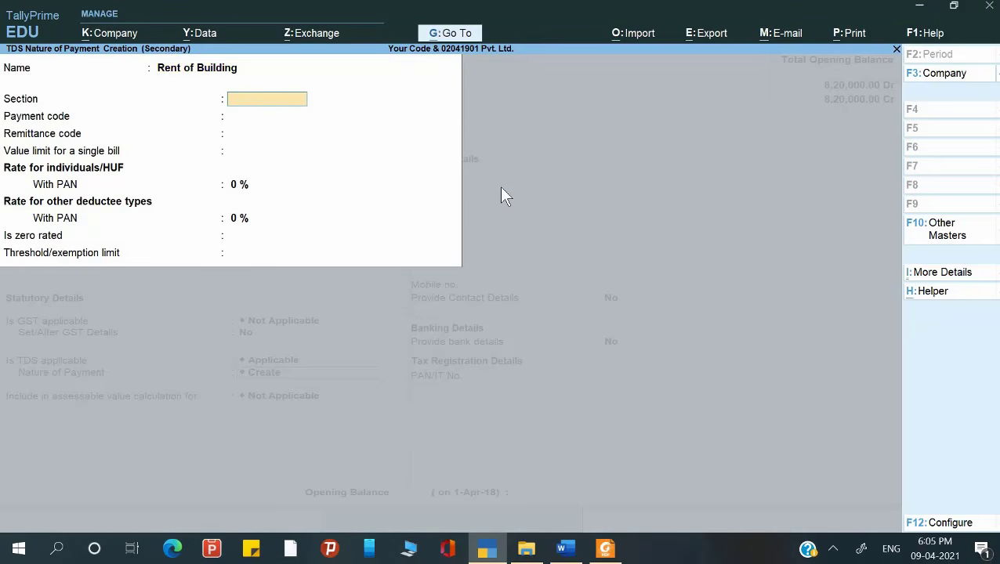
type("194I")
key("Return")
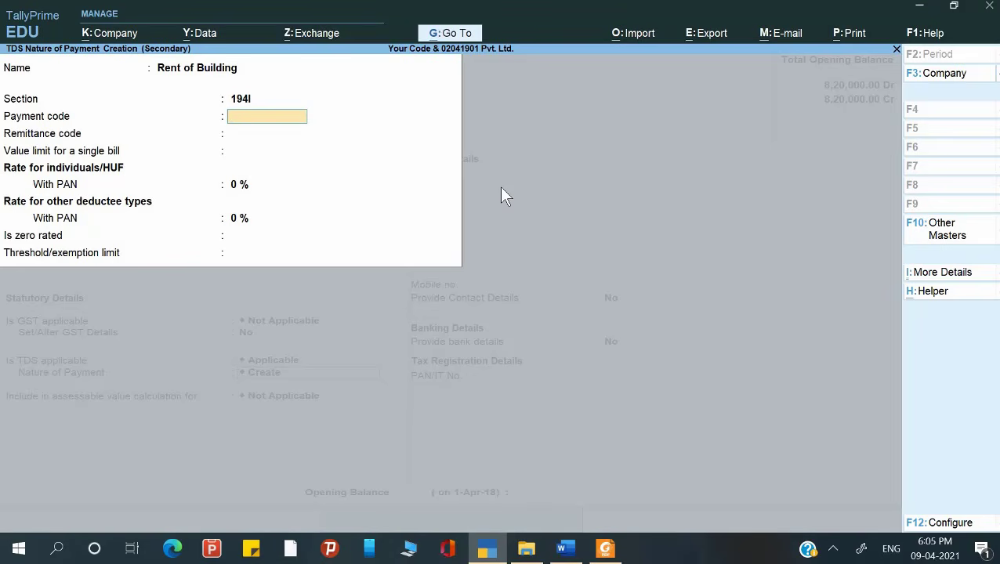
type("94I")
key("Return")
key("Return")
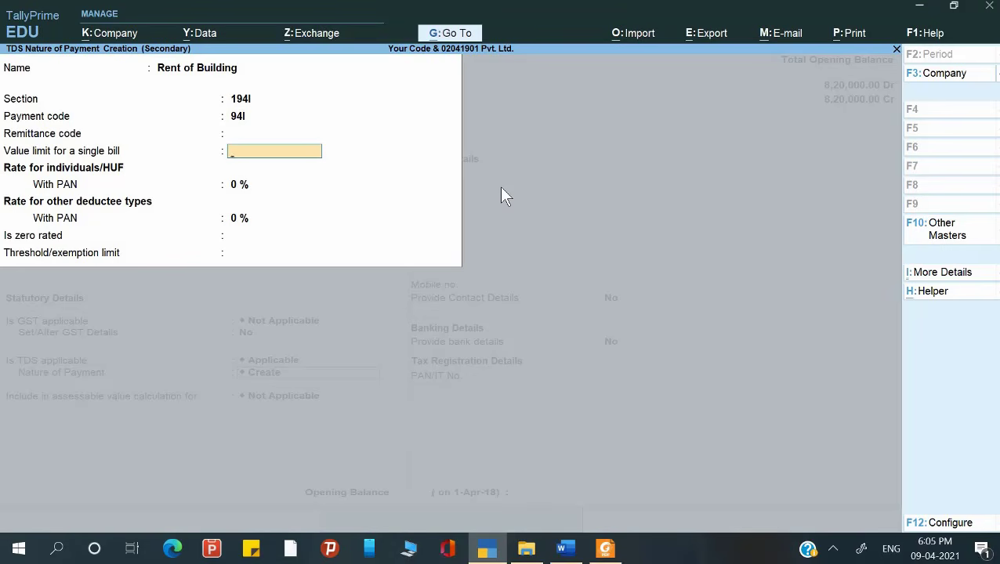
Enter 2,40,000 as the single-bill value limit and 10% as the with-PAN rate for individuals/HUF and other deductee types.
type("2,")
type("40,000")
key("Return")
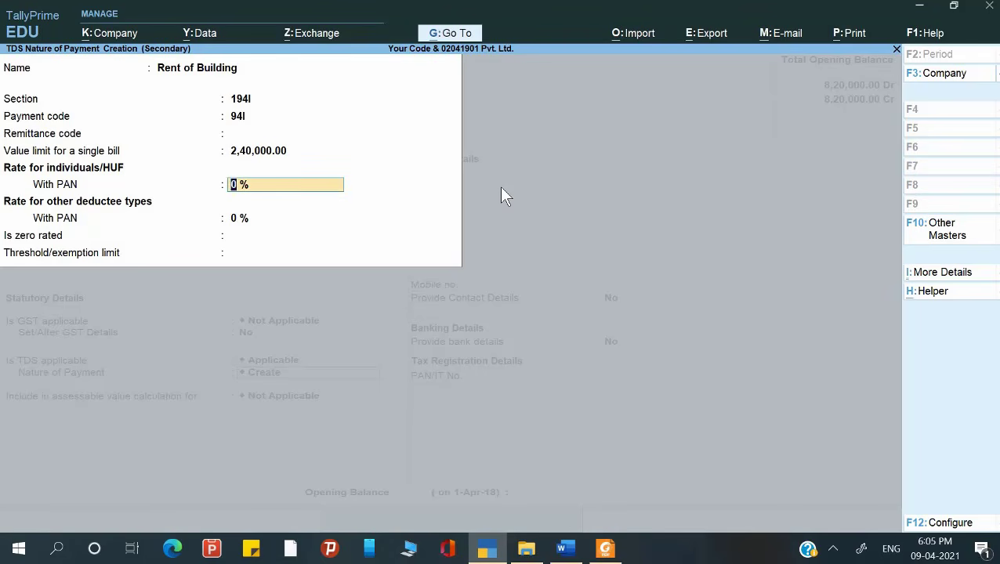
type("10")
key("Return")
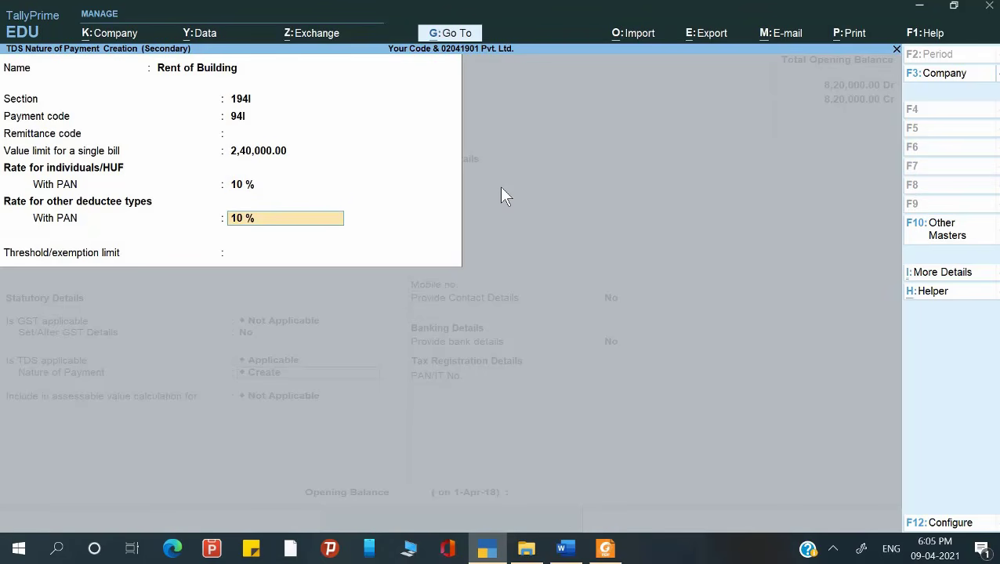
key("Return")
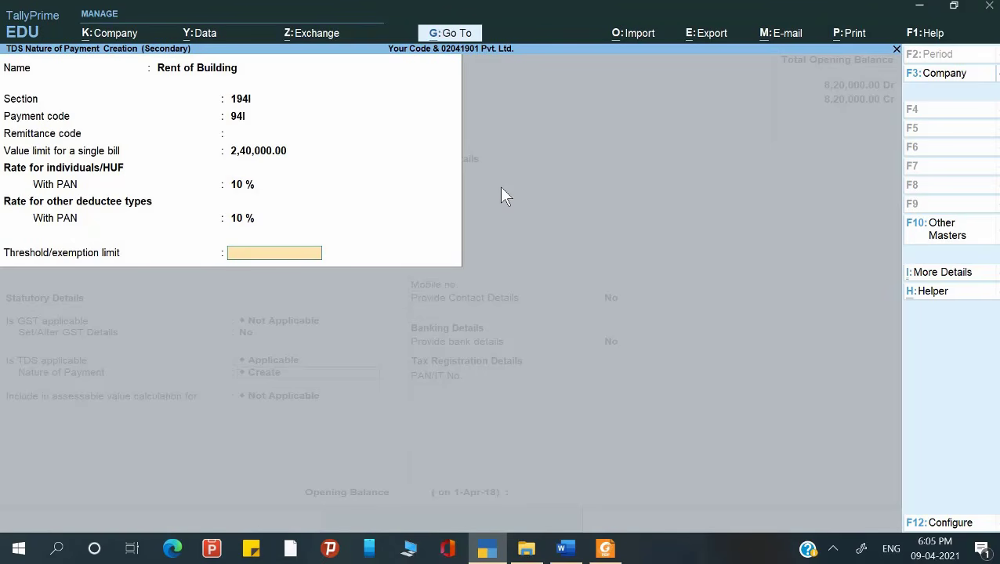
Clear the single-bill value limit, enter 2,40,000 as the threshold/exemption limit instead, and save the nature of payment and the Rent ledger.
key("Up")
key("Up")
key("Up")
key("Up")
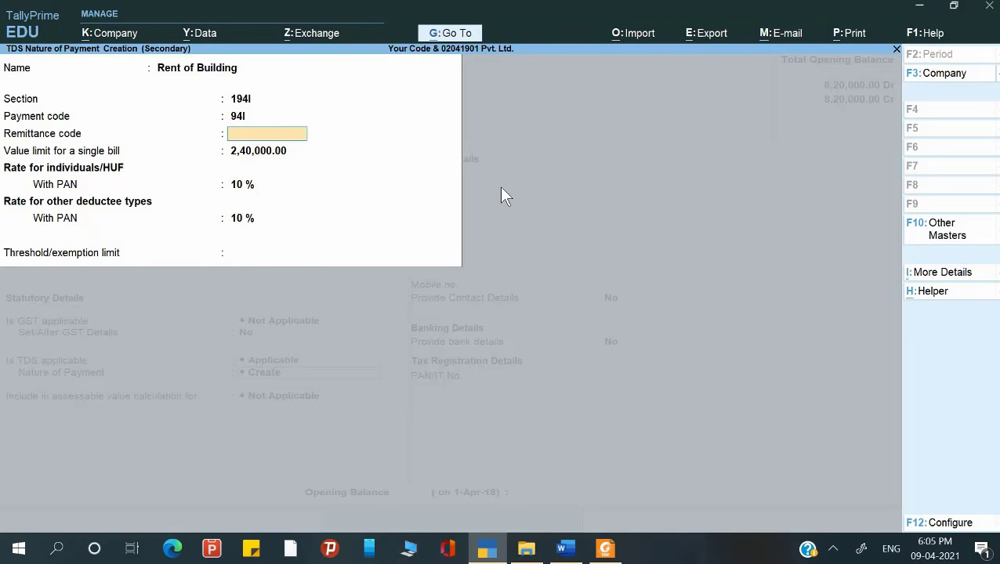
key("Down")
key("Down")
key("Down")
key("Down")
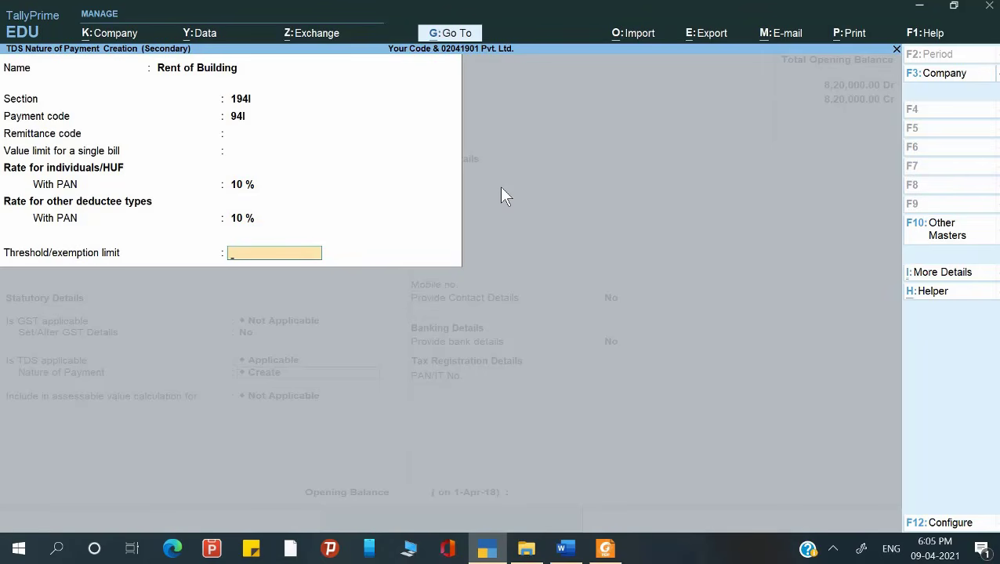
type("2,40,000")
key("Return")
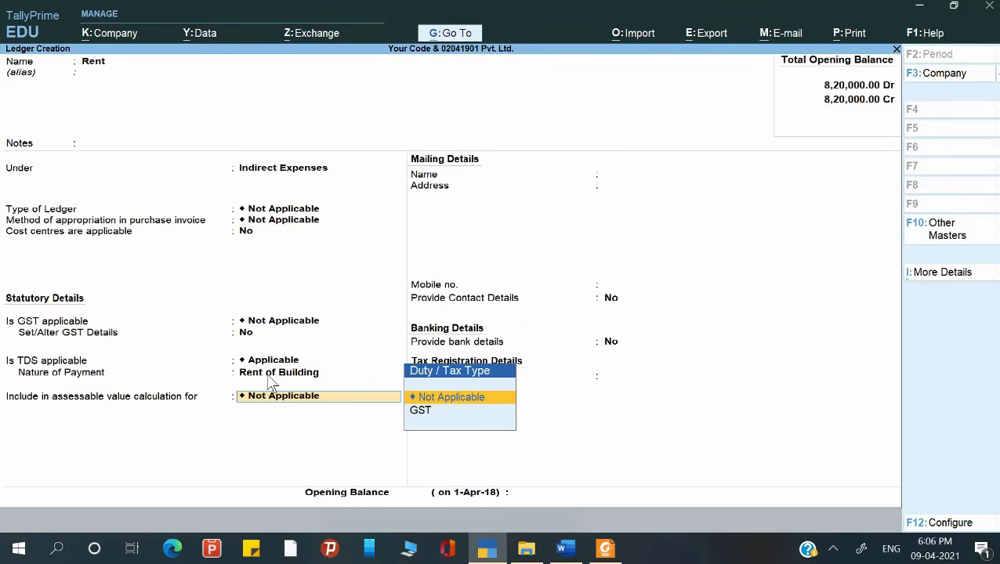
key("Return")
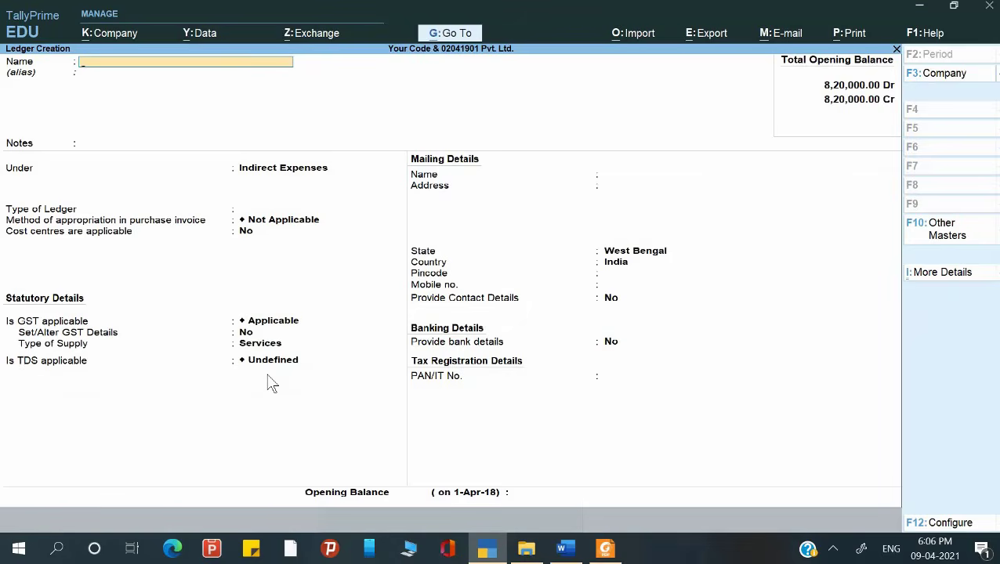
Name the new ledger Global Properties, as shown on the money receipt, and place it under Sundry Creditors.
key("alt+Tab")
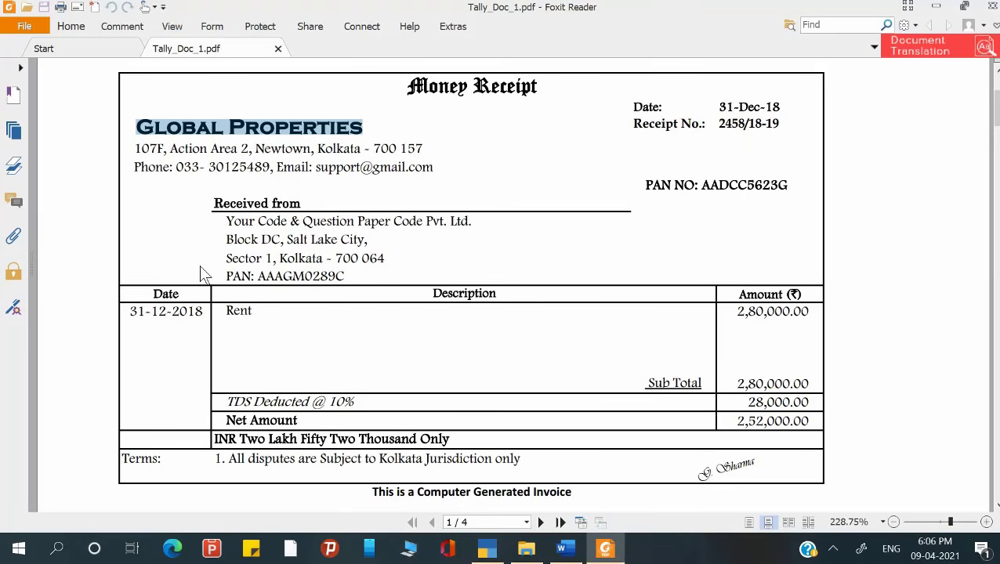
key("alt+Tab")
type("Global Properties")
key("Return")
key("Return")
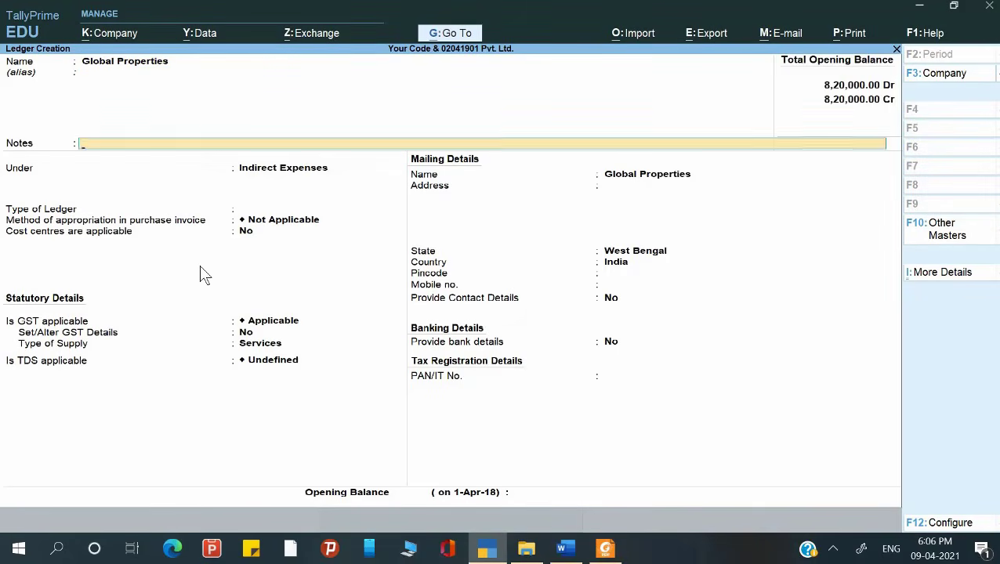
key("Return")
type("S")
key("Down")
key("Down")
key("Down")
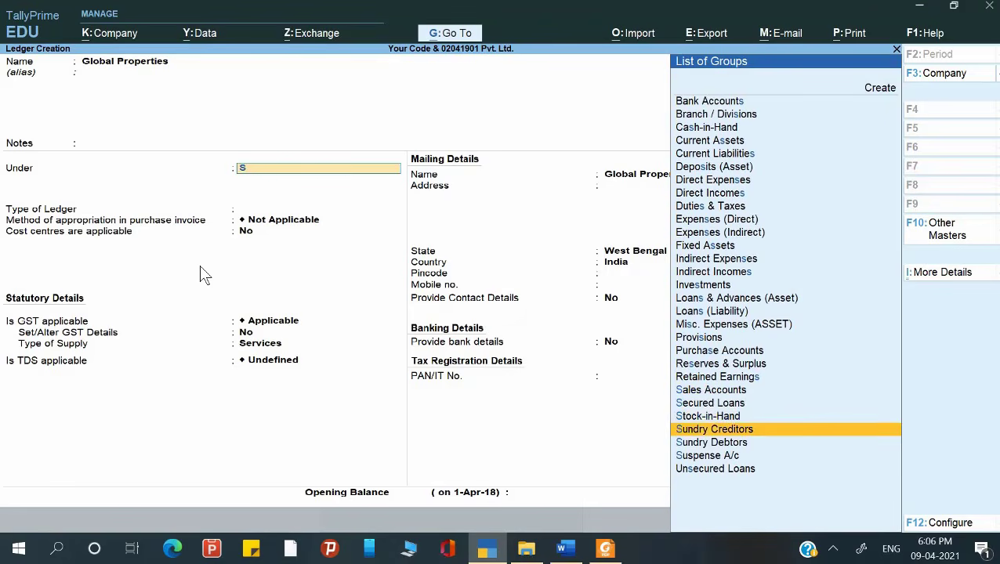
key("Return")
Keep the default bill-by-bill, credit and cost centre settings, and make the Global Properties ledger TDS deductable.
key("Return")
key("Return")
key("Return")
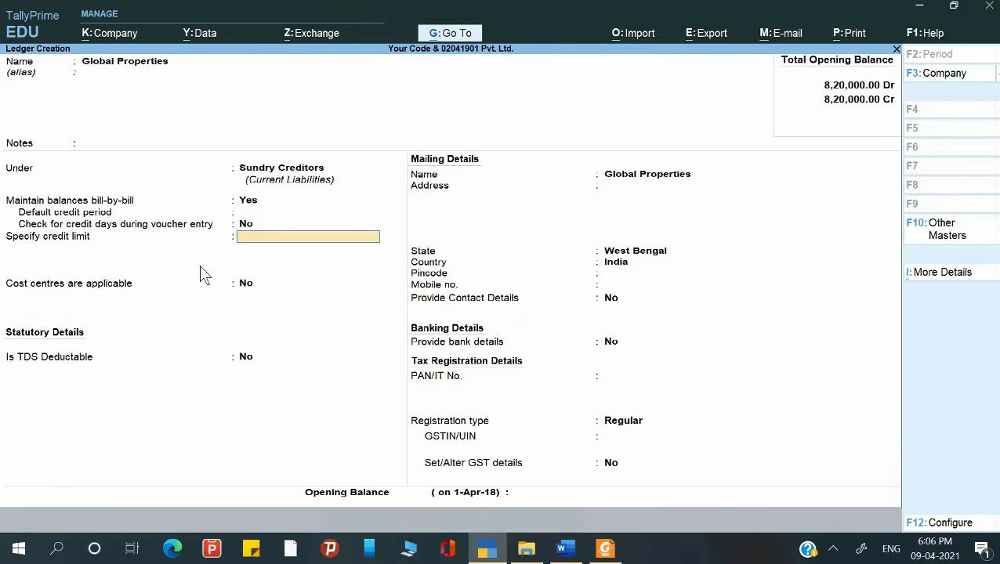
key("Return")
key("Return")
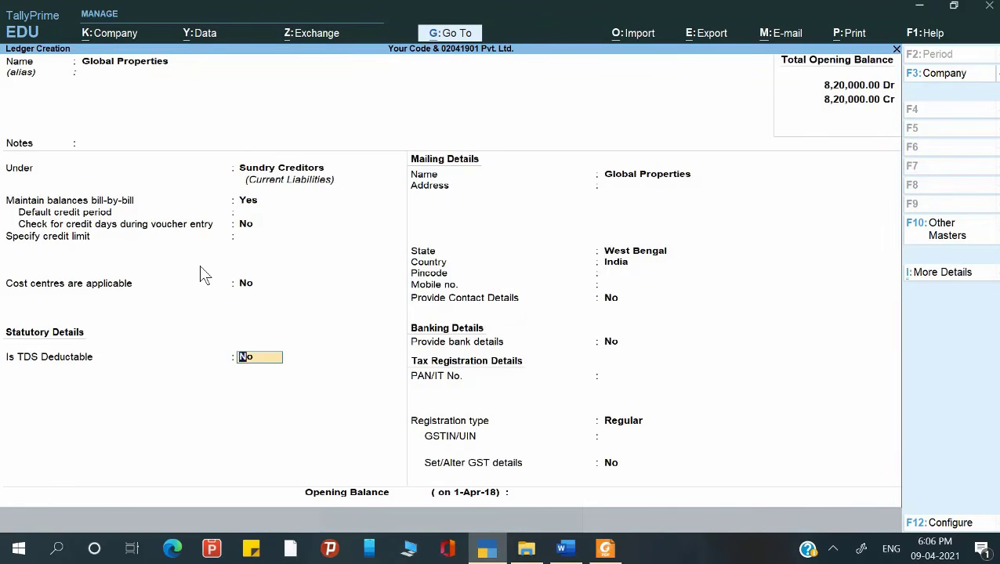
key("BackSpace")
type("y")
key("Return")
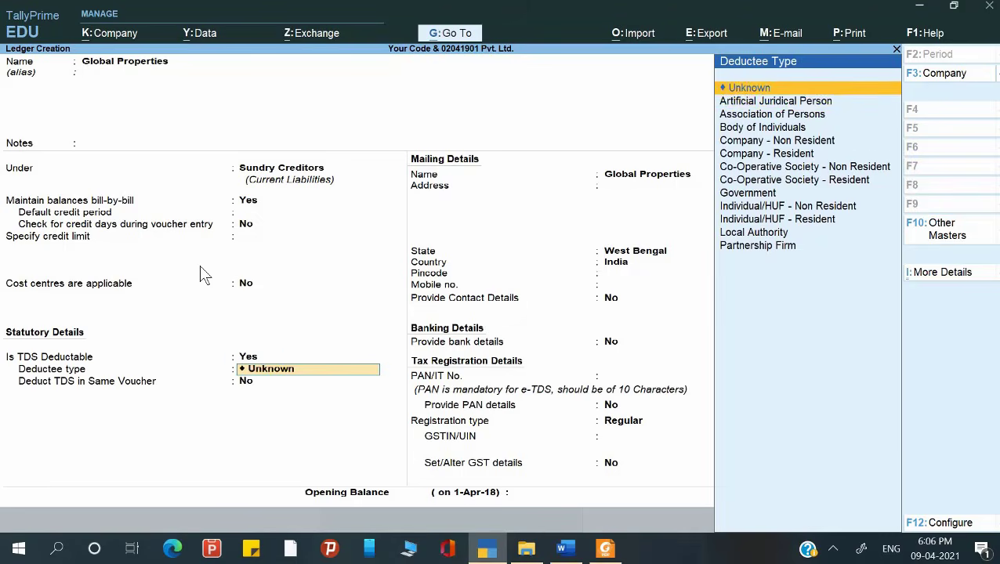
Check the PAN on the Global Properties receipt and set the ledger's deductee type to Company - Resident.
key("Down")
key("Down")
key("Down")
key("Down")
key("Down")
key("Down")
key("Down")
key("Down")
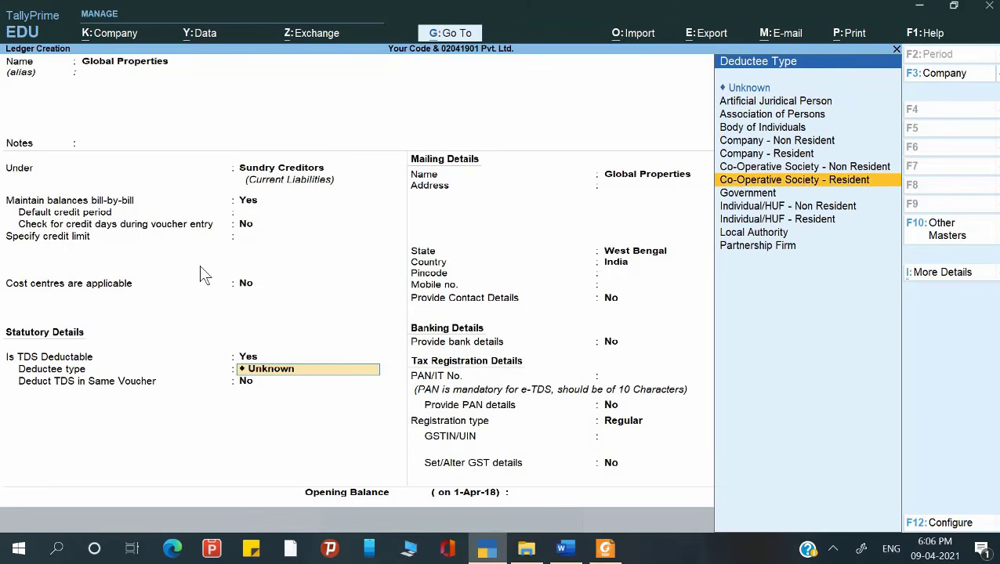
key("alt+Tab")
key("alt+Tab")
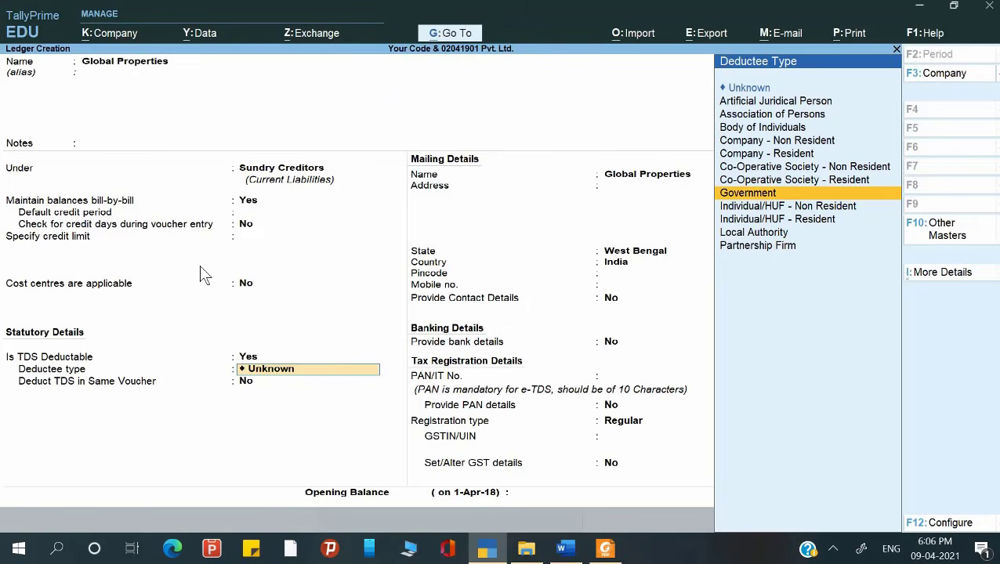
key("Down")
key("Down")
key("Up")
key("Up")
key("Up")
key("Up")
key("Up")
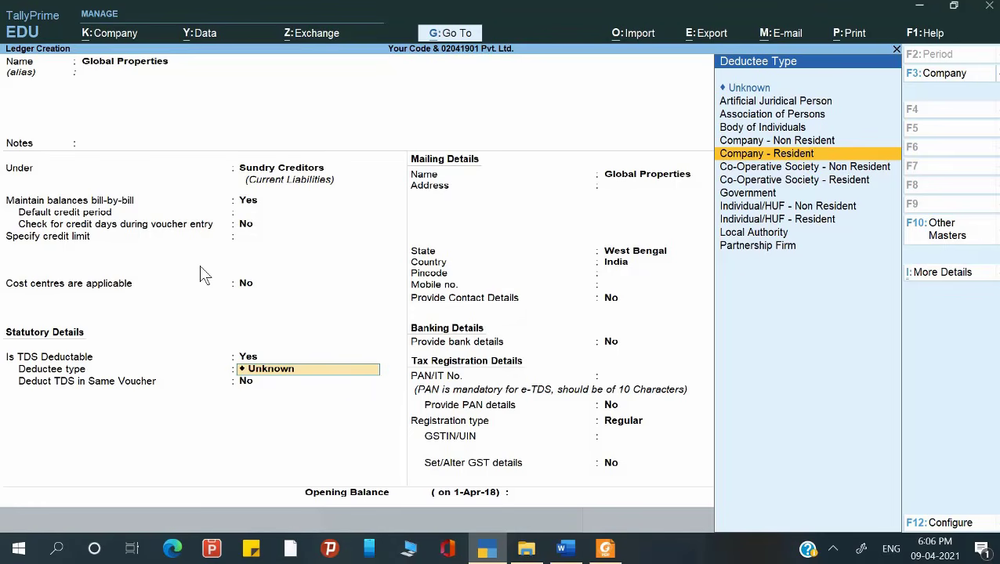
key("Down")
key("Down")
key("Down")
key("Down")
key("Down")
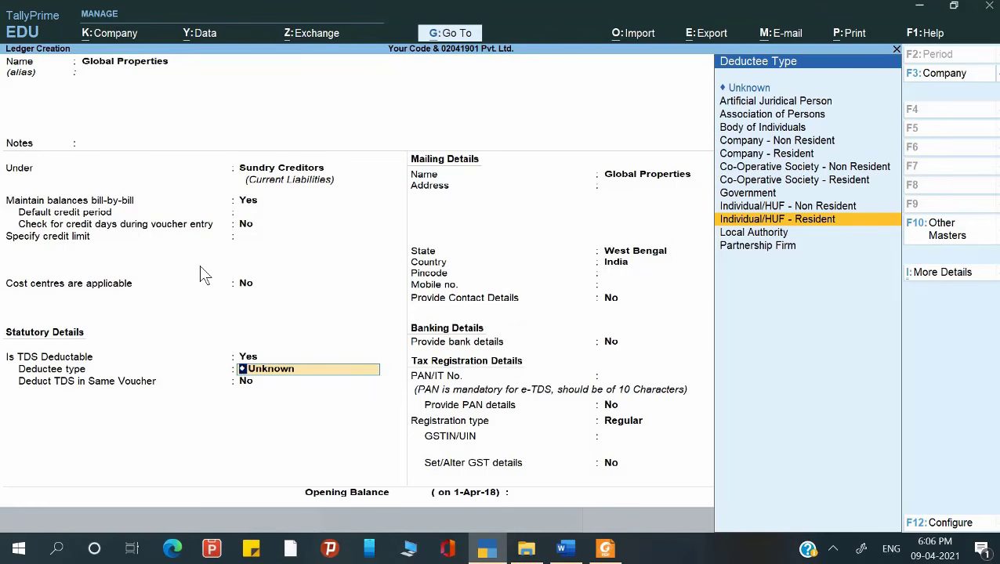
key("alt+Tab")
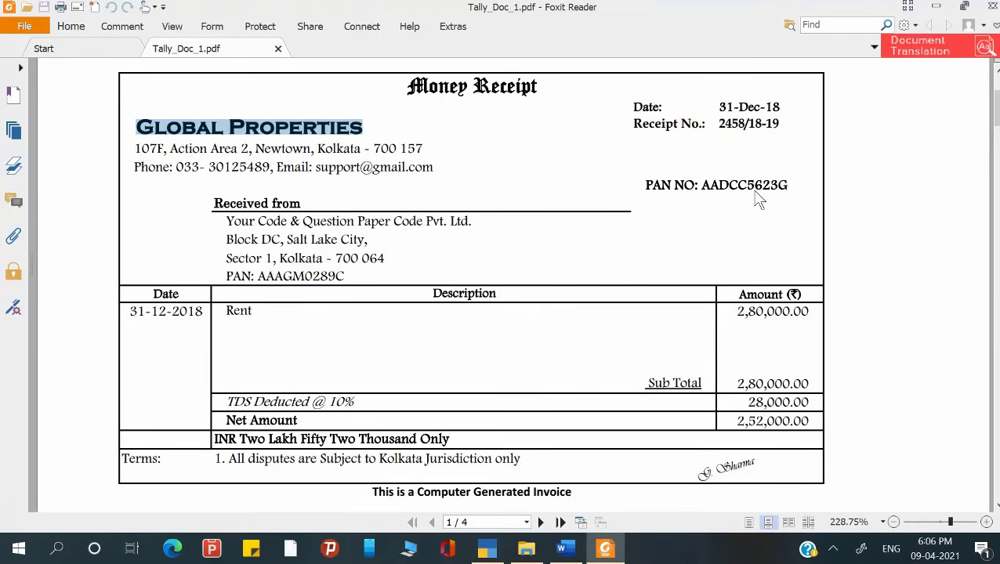
key("alt+Tab")
key("Up")
key("Up")
key("Up")
key("Up")
key("Up")
key("Up")
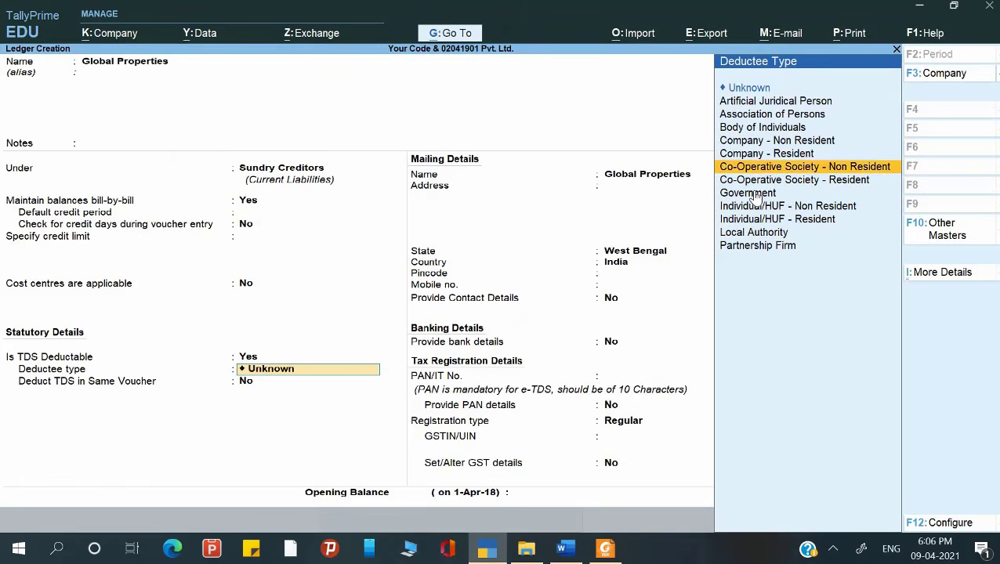
key("Down")
key("Return")
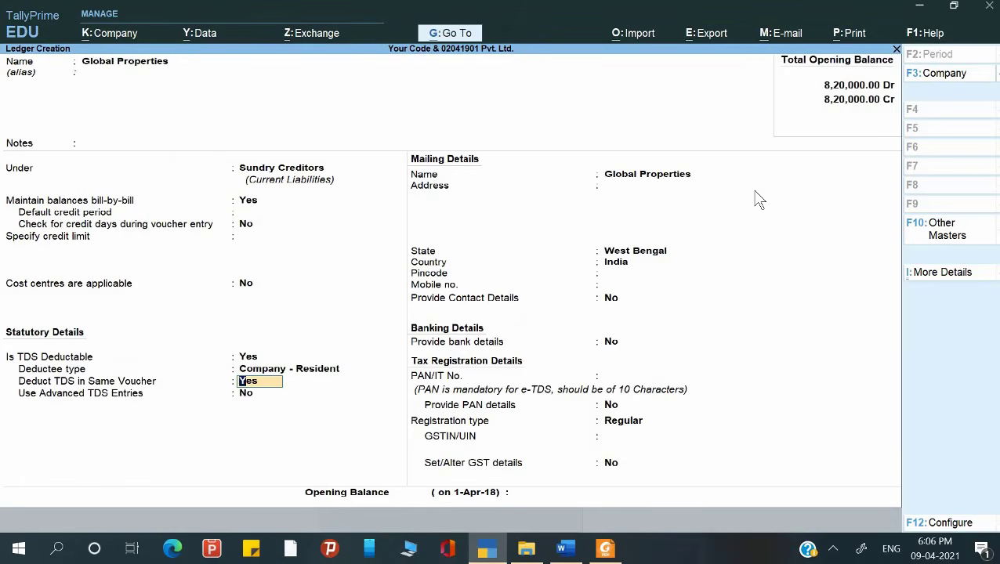
Enable TDS deduction in the same voucher for Rent of Building and leave advanced TDS entries off.
key("Return")
key("Down")
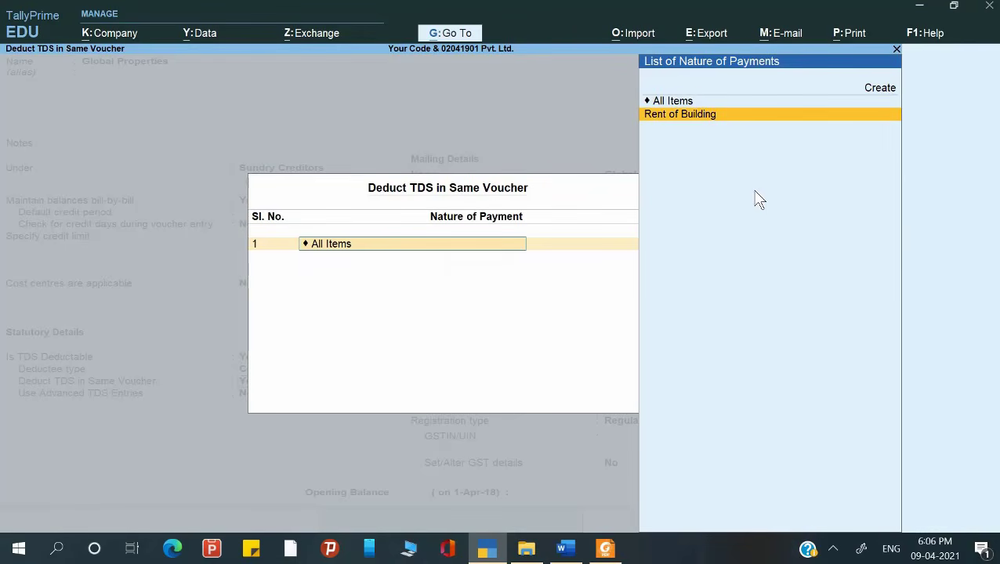
key("Return")
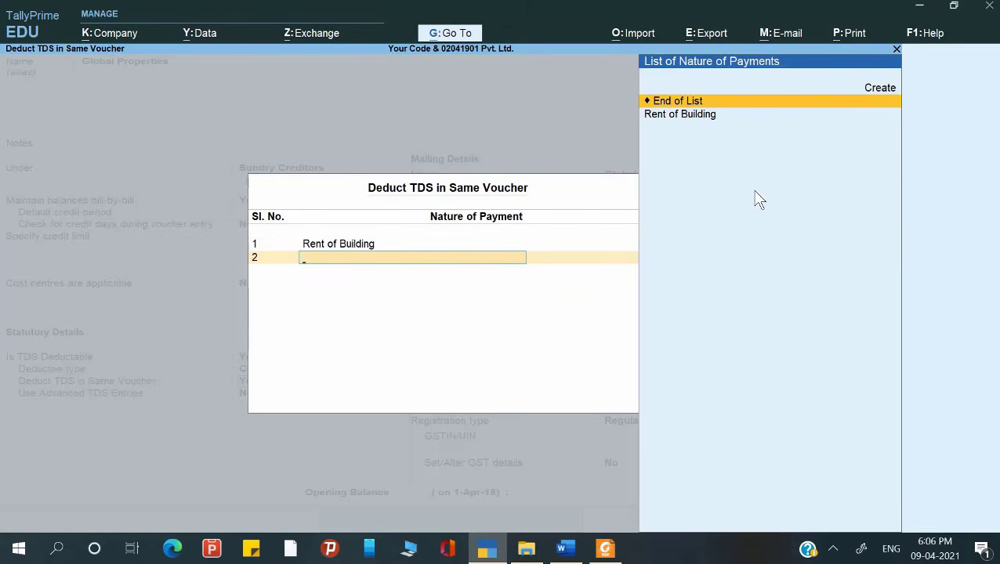
key("Return")
key("Return")
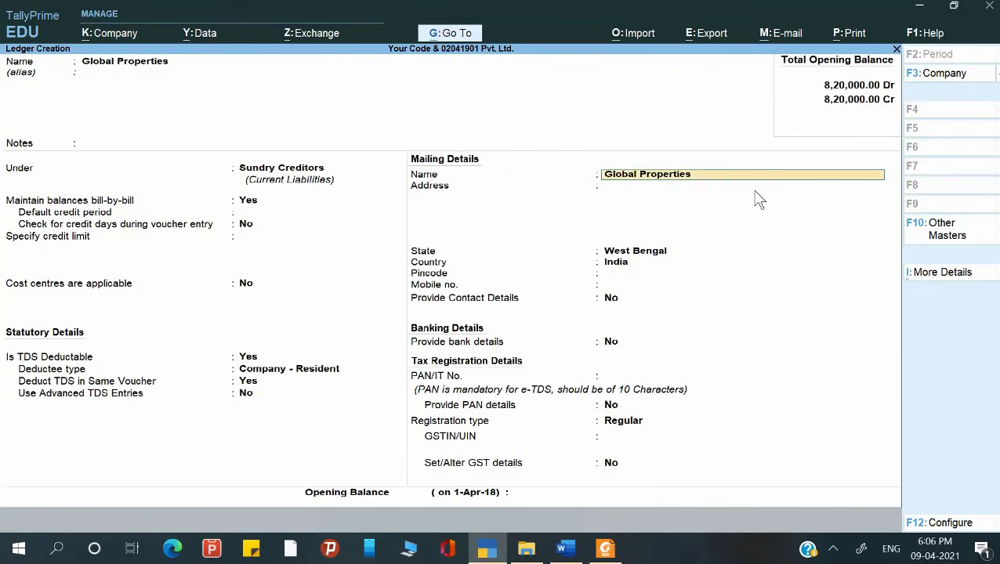
Copy the Global Properties postal address from the receipt into the mailing address, keeping West Bengal as the state.
key("Return")
key("Return")
key("BackSpace")
key("alt+Tab")
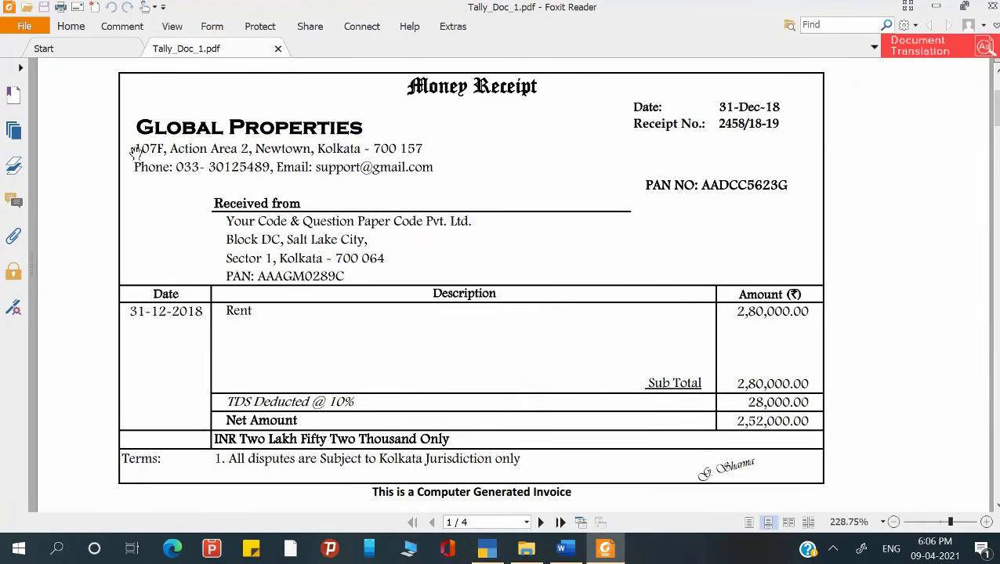
left_click_drag(136, 149, 423, 157)
key("ctrl+c")
key("alt+Tab")
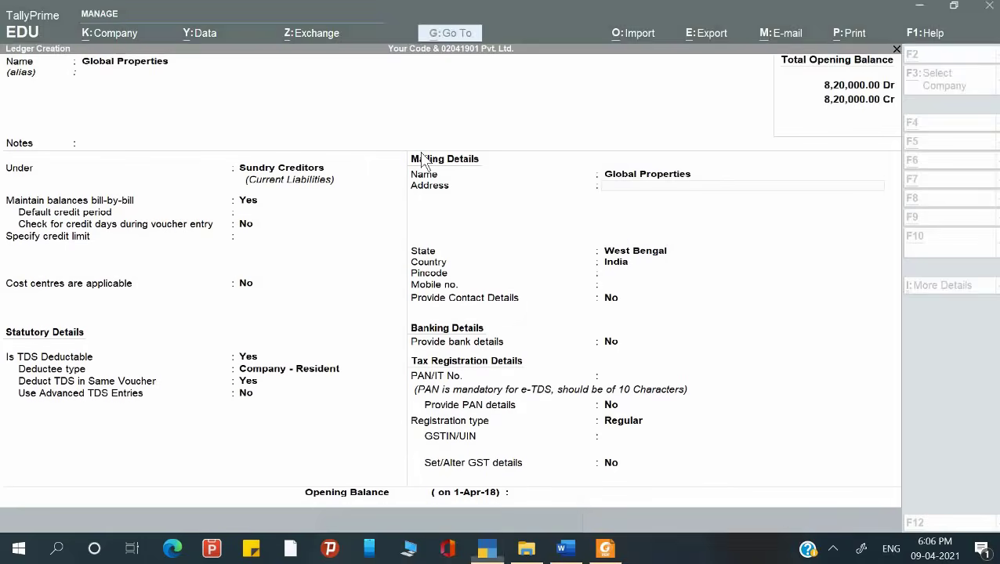
key("ctrl+alt+v")
key("Return")
key("Return")
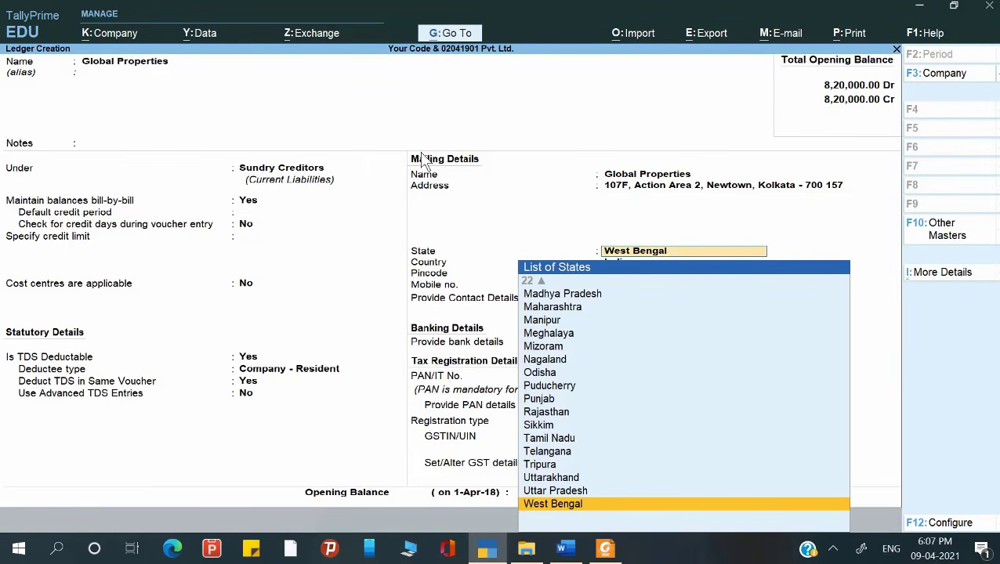
key("Return")
Leave the pincode blank and copy the supplier's phone number from the receipt into the mobile number field.
key("alt+Tab")
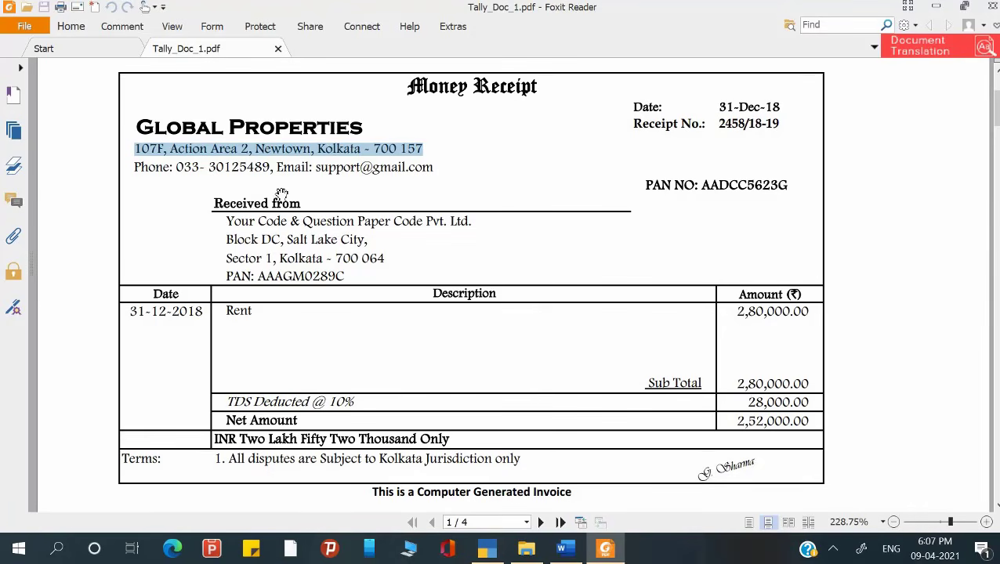
key("alt+Tab")
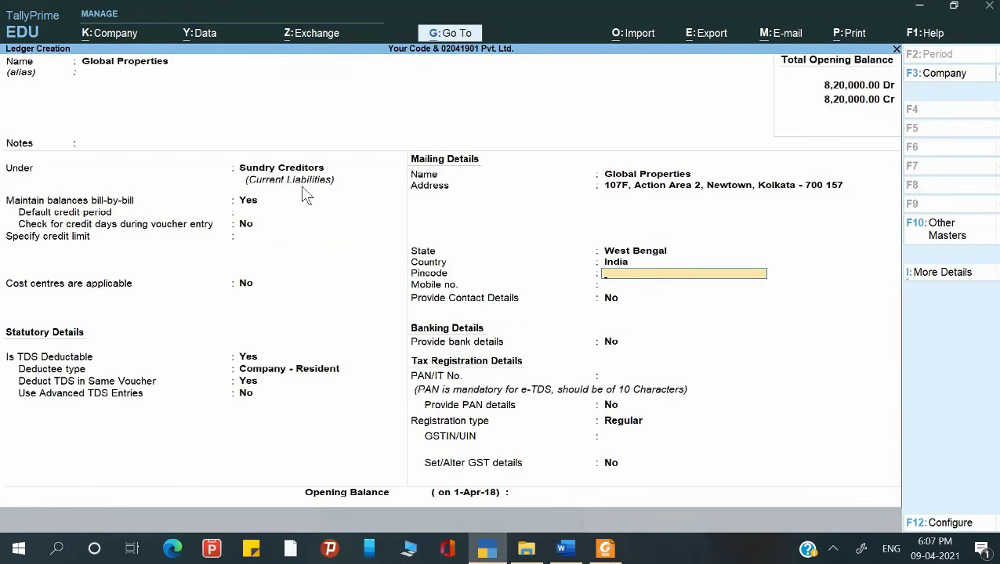
key("Return")
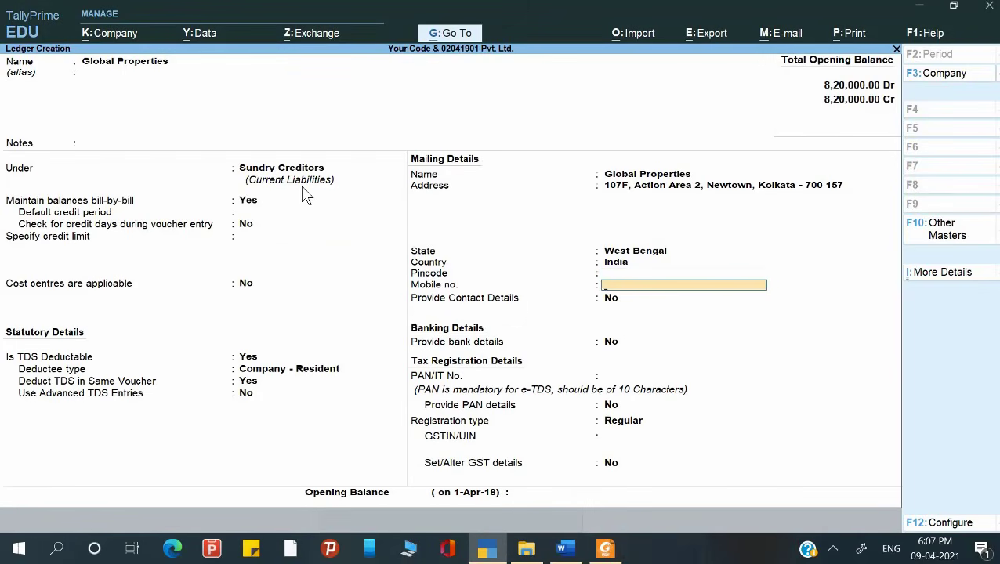
key("alt+Tab")
left_click(164, 164)
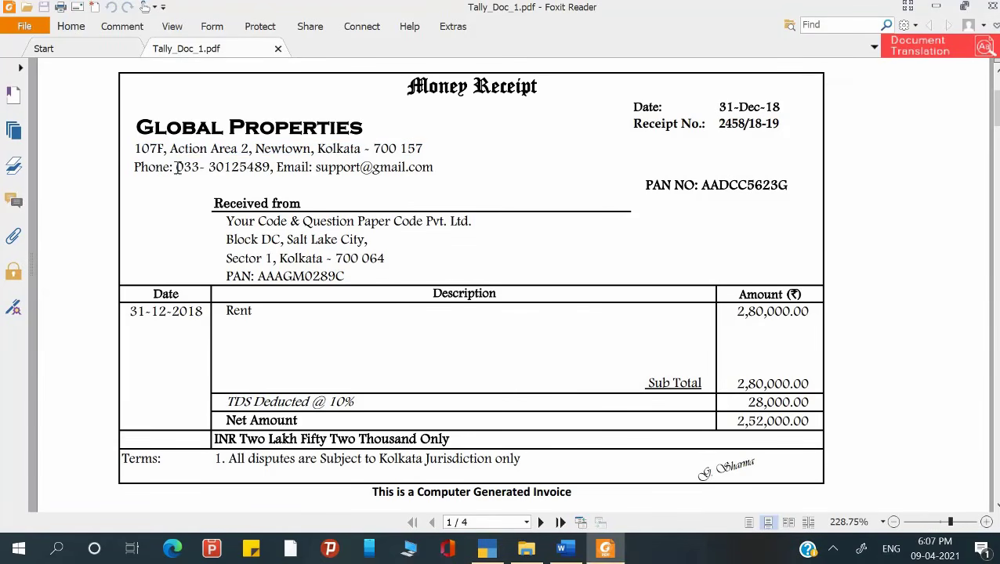
left_click_drag(177, 168, 272, 170)
key("ctrl+c")
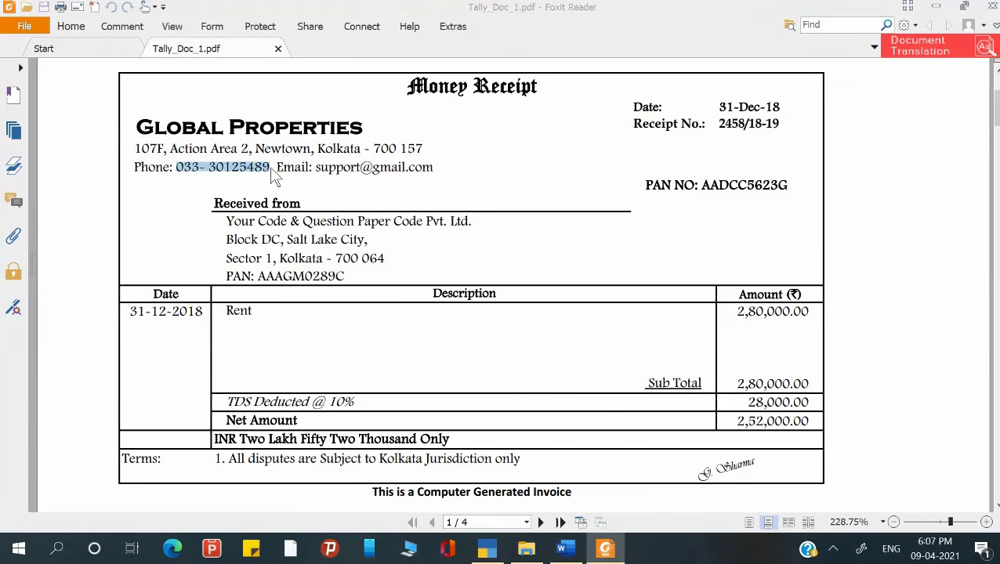
key("alt+Tab")
key("ctrl+alt+v")
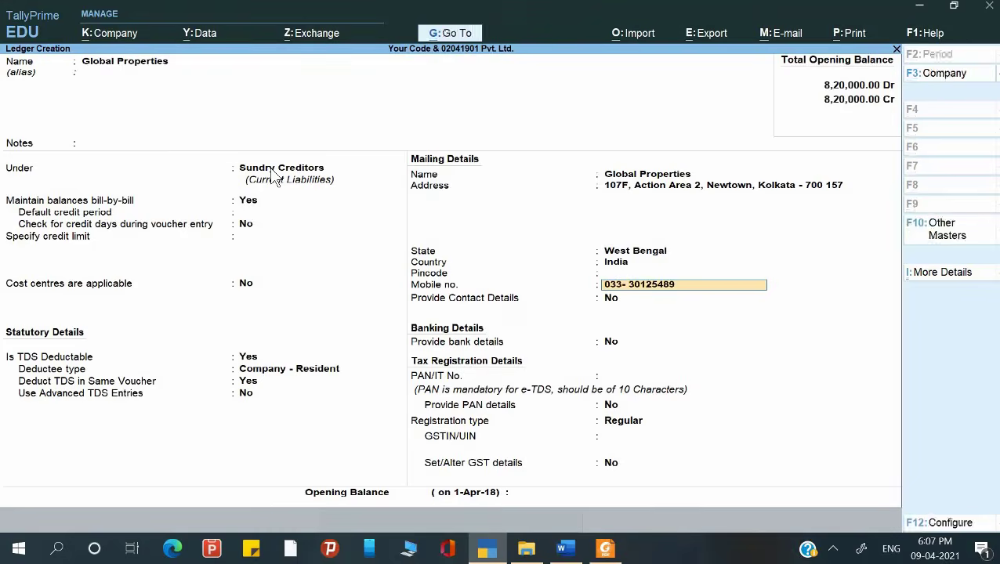
key("Return")
key("Return")
key("Return")
key("Return")
key("Return")
key("Return")
key("Return")
key("Return")
key("Return")
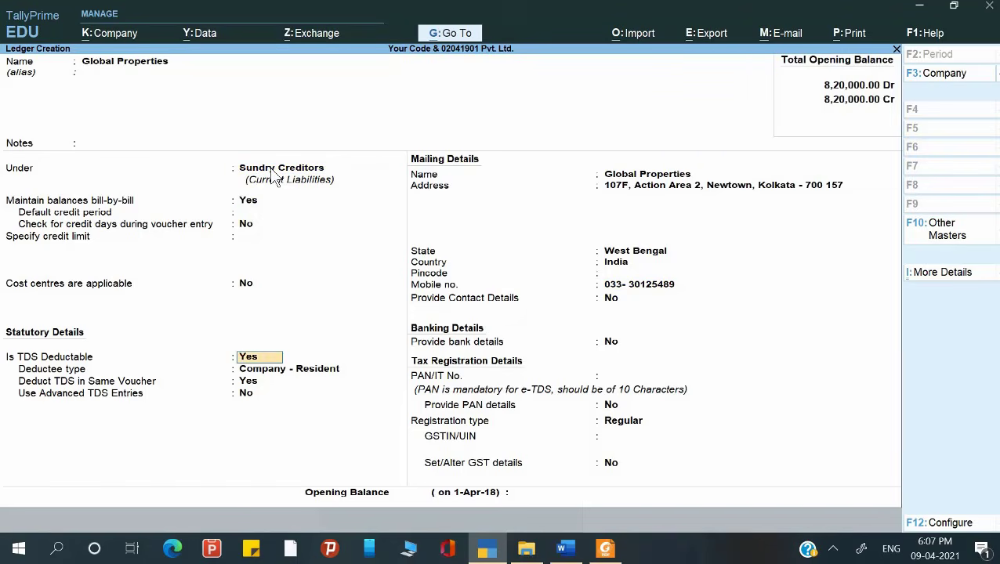
key("Return")
key("Return")
key("Return")
key("Return")
key("Return")
key("Return")
key("Return")
key("Return")
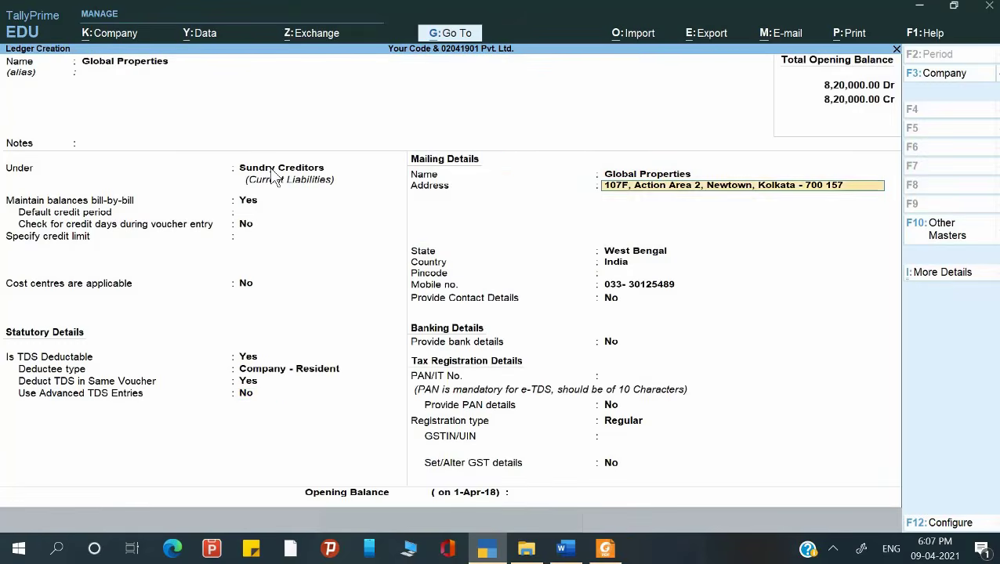
Clear the ledger's mobile number and set Provide Contact Details to Yes.
key("Return")
key("y")
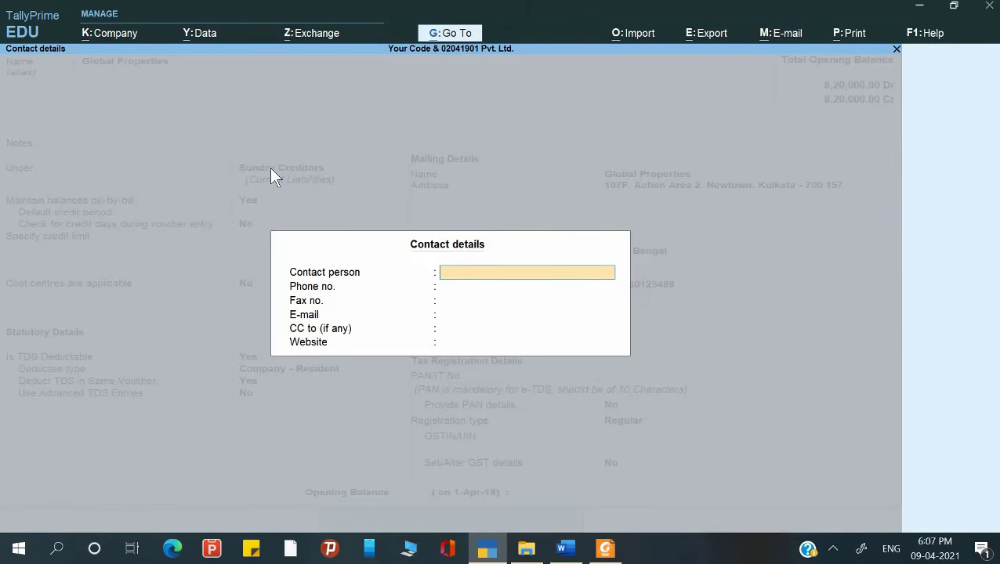
key("BackSpace")
key("BackSpace")
key("space")
key("Return")
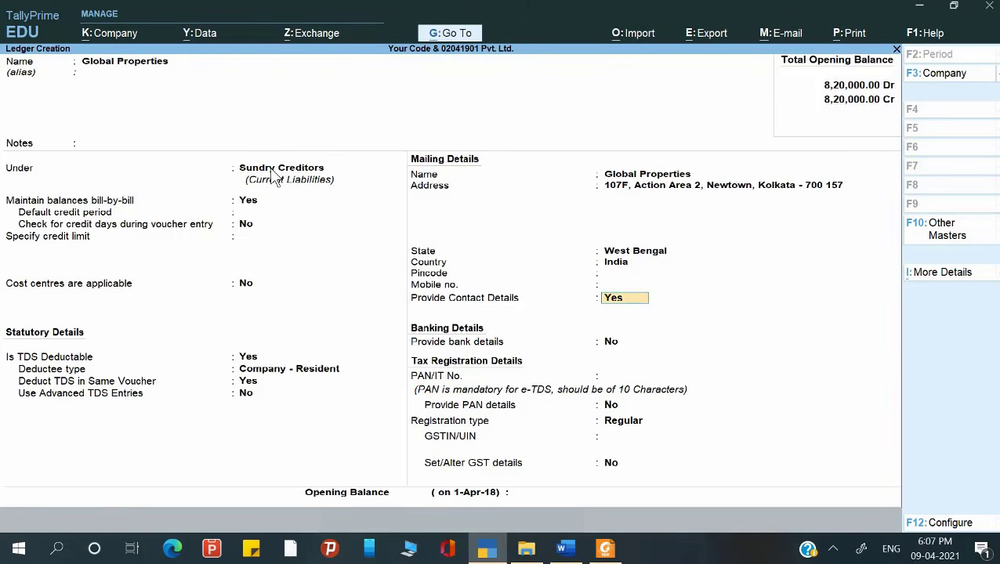
Open the ledger's contact details, leave the contact person blank and enter the phone number from the receipt.
key("Return")
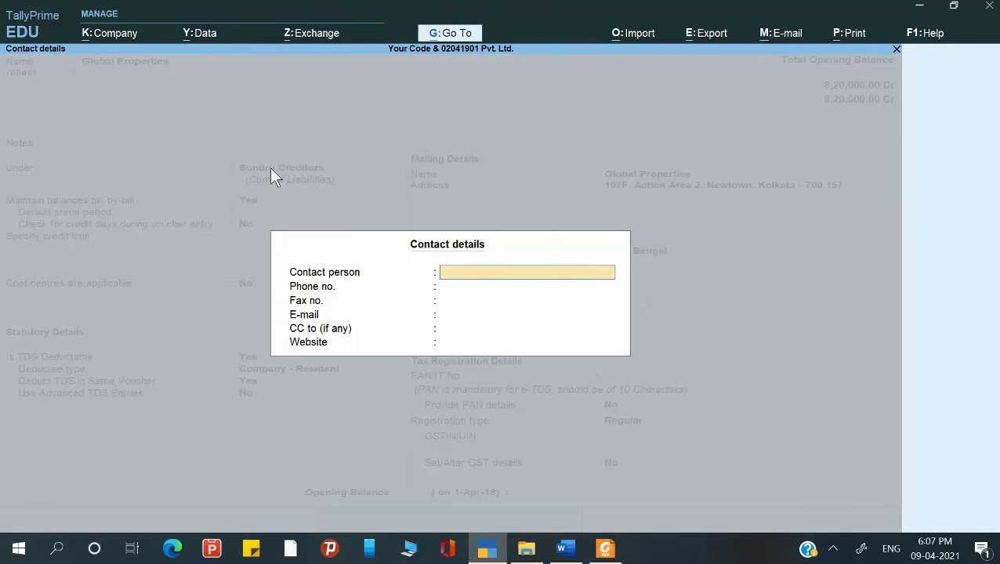
key("alt+Tab")
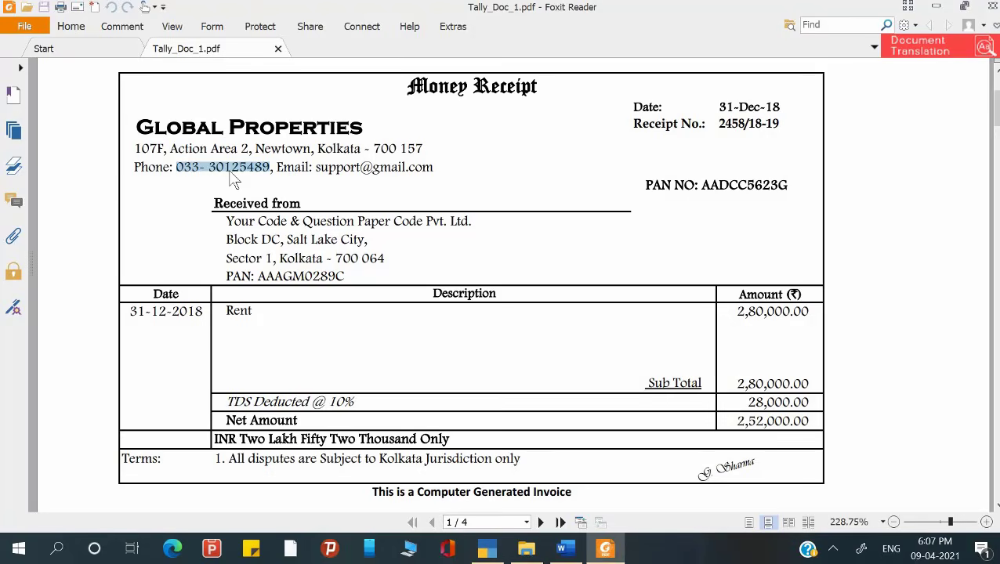
key("alt+Tab")
key("Return")
key("ctrl+v")
key("Return")
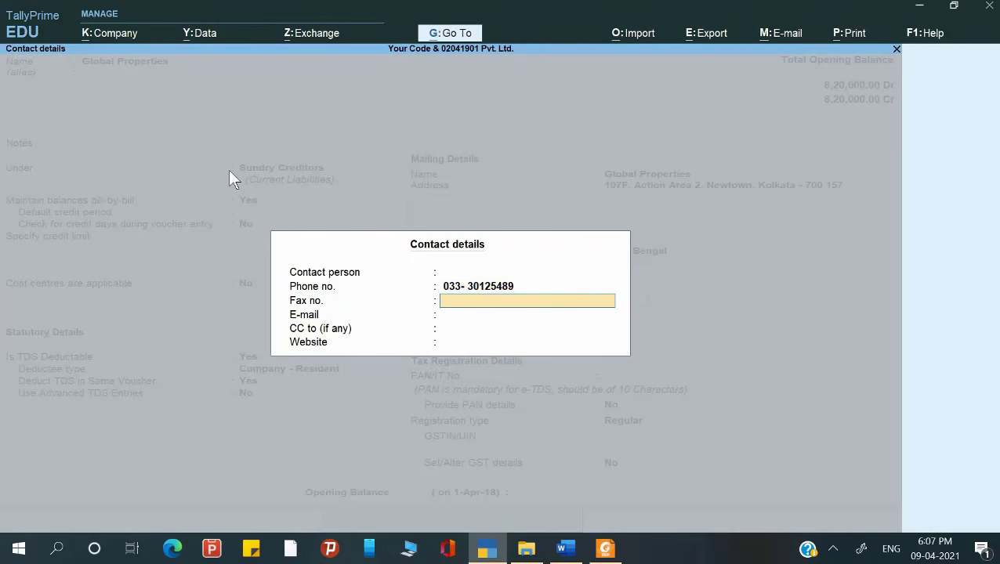
Leave the fax number blank and copy the supplier's e-mail address from the receipt into the contact details.
key("Return")
key("alt+Tab")
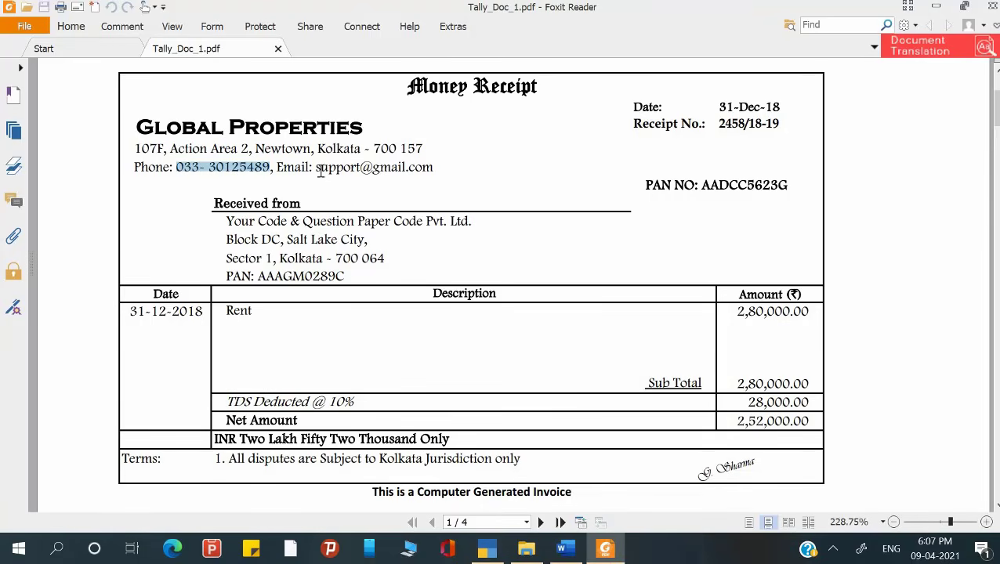
left_click_drag(316, 169, 433, 174)
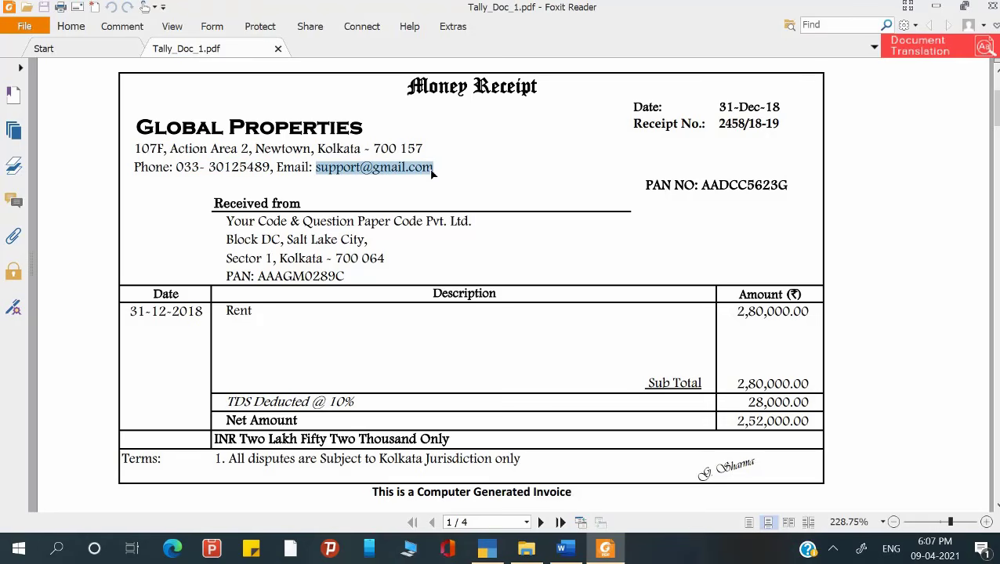
key("ctrl+c")
key("alt+Tab")
key("ctrl+v")
key("Return")
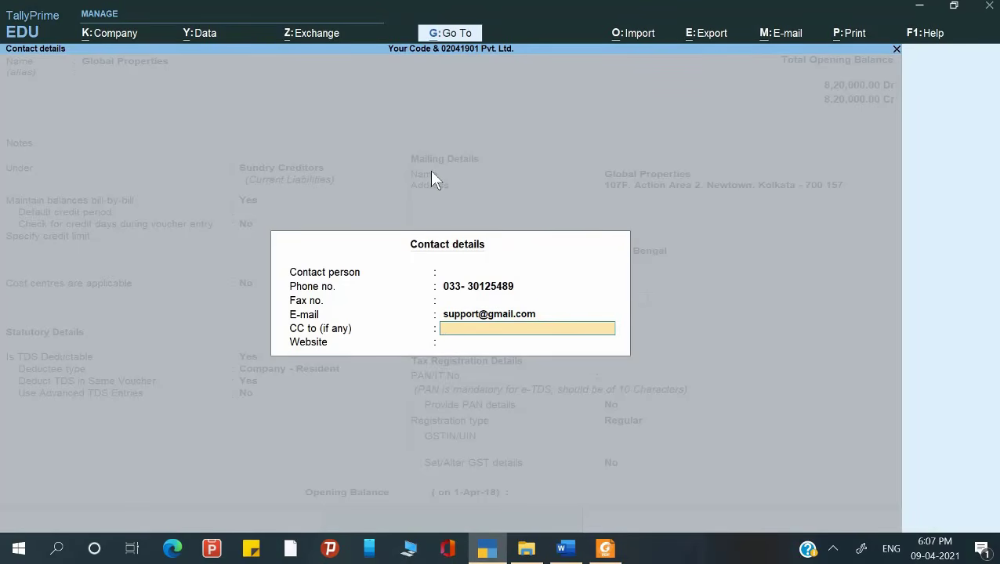
Leave the CC and website contact details blank and keep Provide bank details at No.
key("Return")
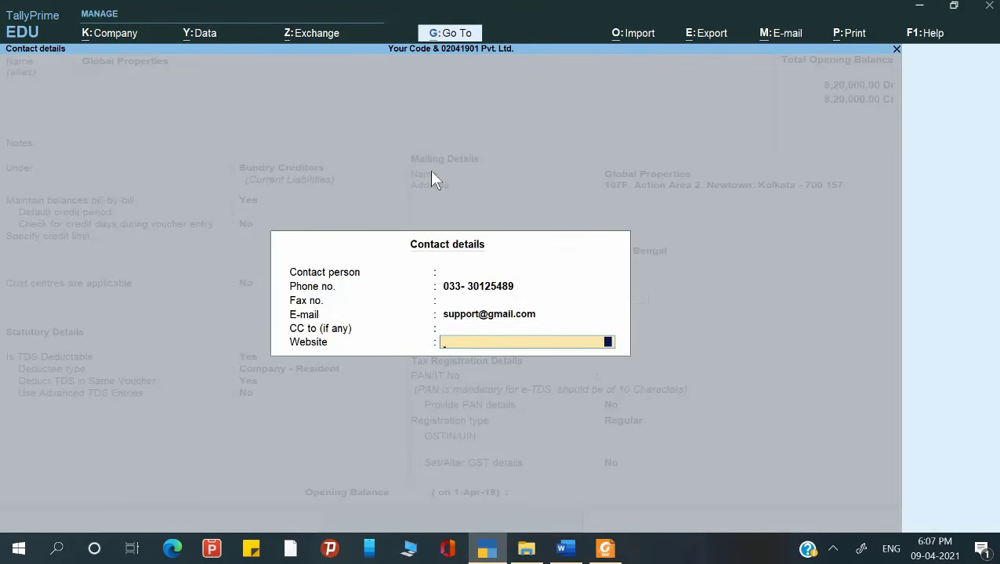
key("Return")
key("Return")
Copy the supplier's PAN from the money receipt into the ledger's PAN/IT number field.
key("alt+Tab")
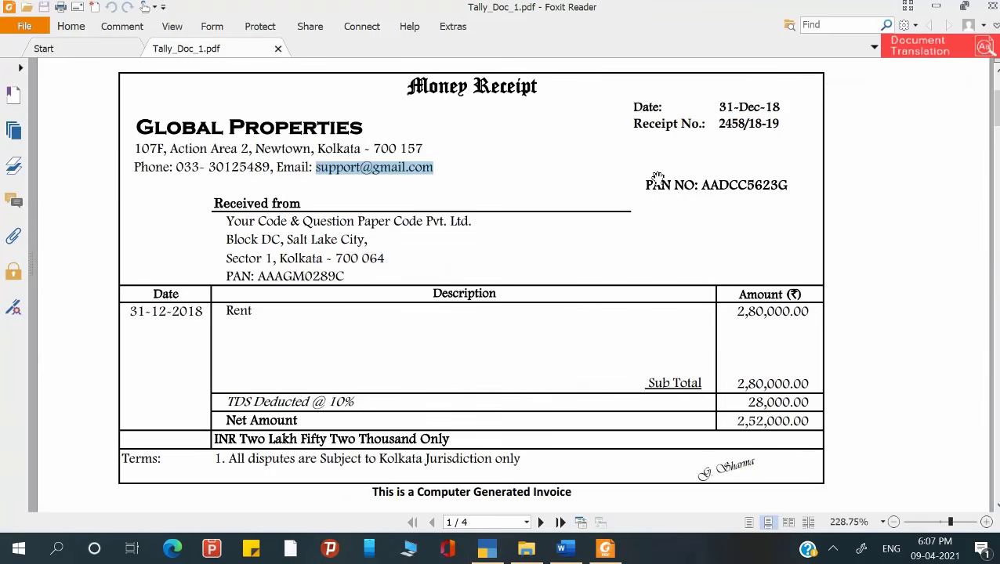
left_click_drag(703, 186, 773, 183)
key("alt+Tab")
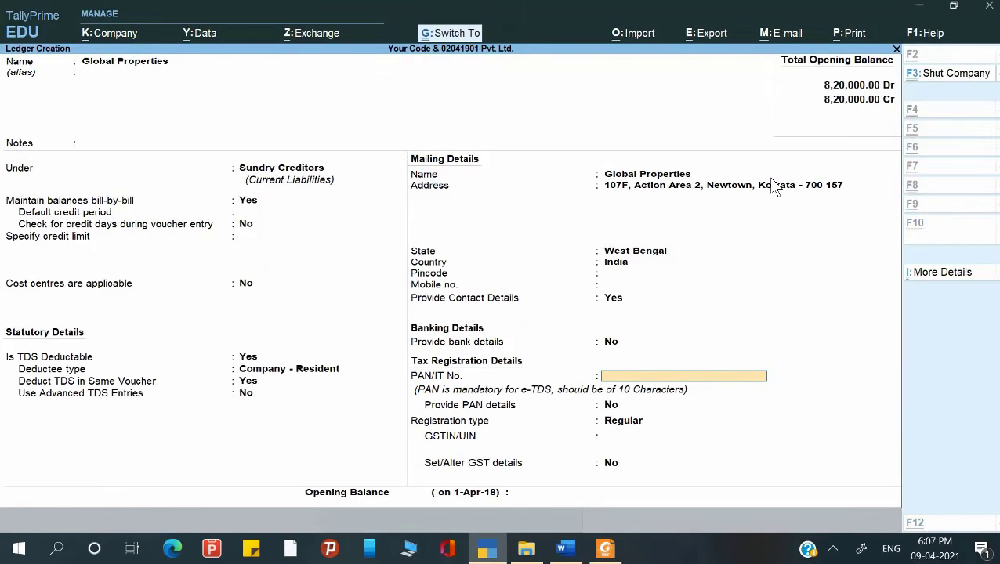
key("ctrl+alt+v")
key("Return")
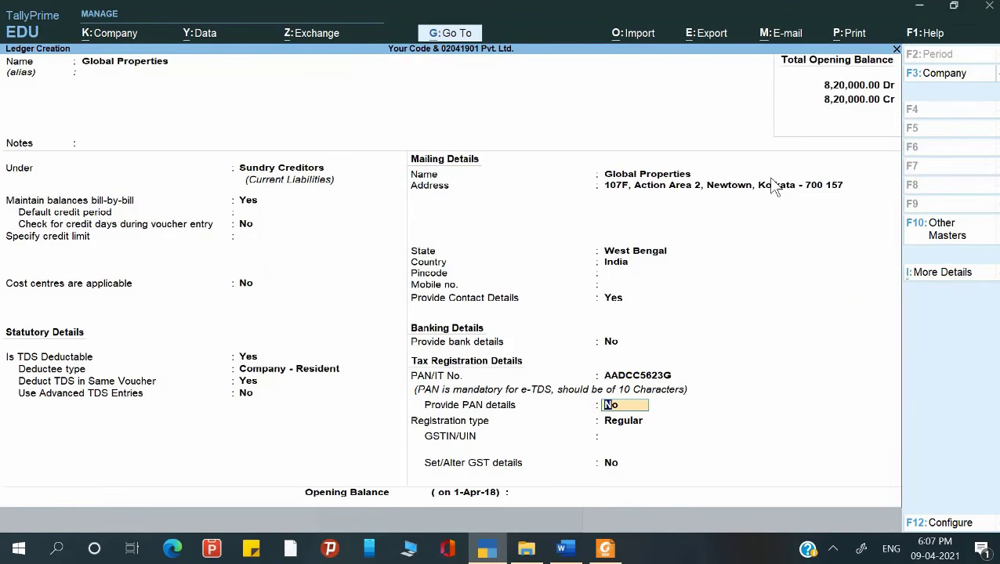
Set Provide PAN details to Yes, accepting the effective date 1-4-2018 and Global Properties as the name on PAN.
key("y")
key("Return")
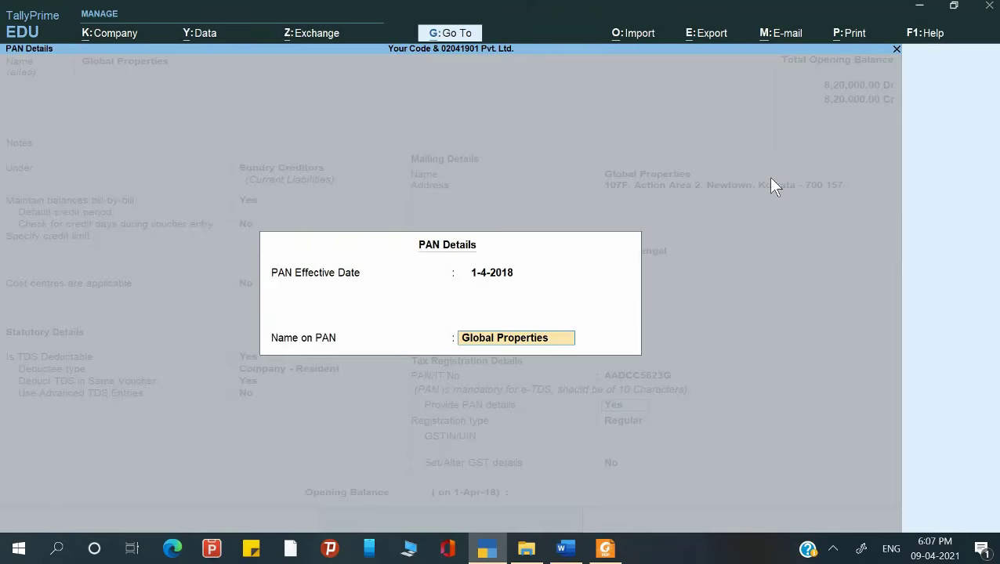
key("Return")
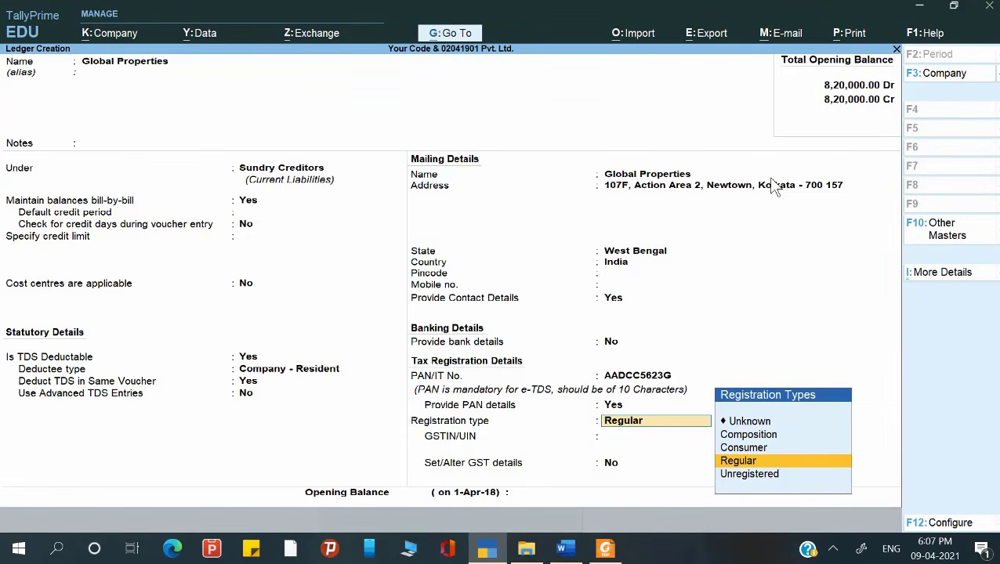
Set the Global Properties ledger's registration type to Unknown.
key("Return")
key("BackSpace")
key("Up")
key("Up")
key("Up")
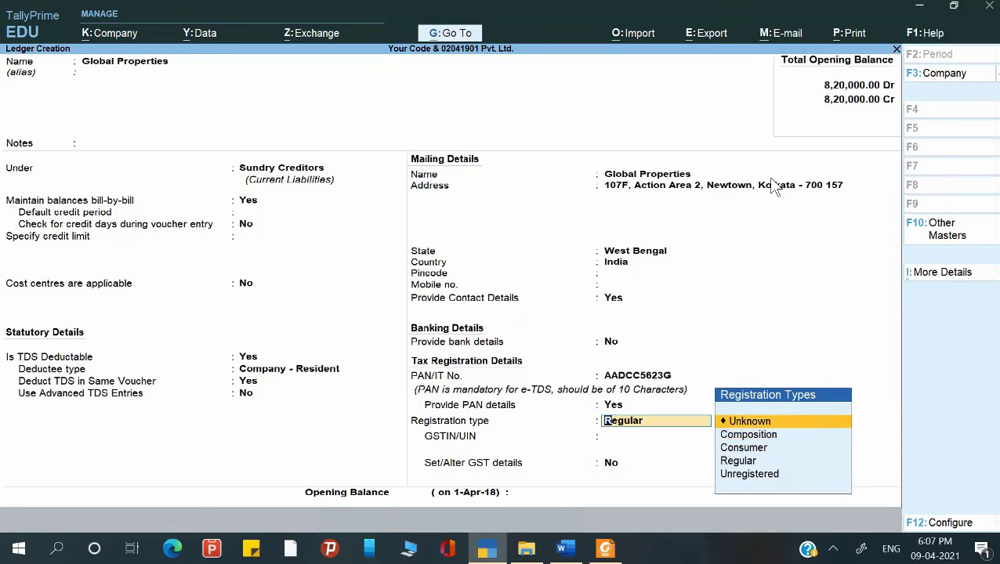
key("Down")
key("Down")
key("Up")
key("Up")
key("Return")
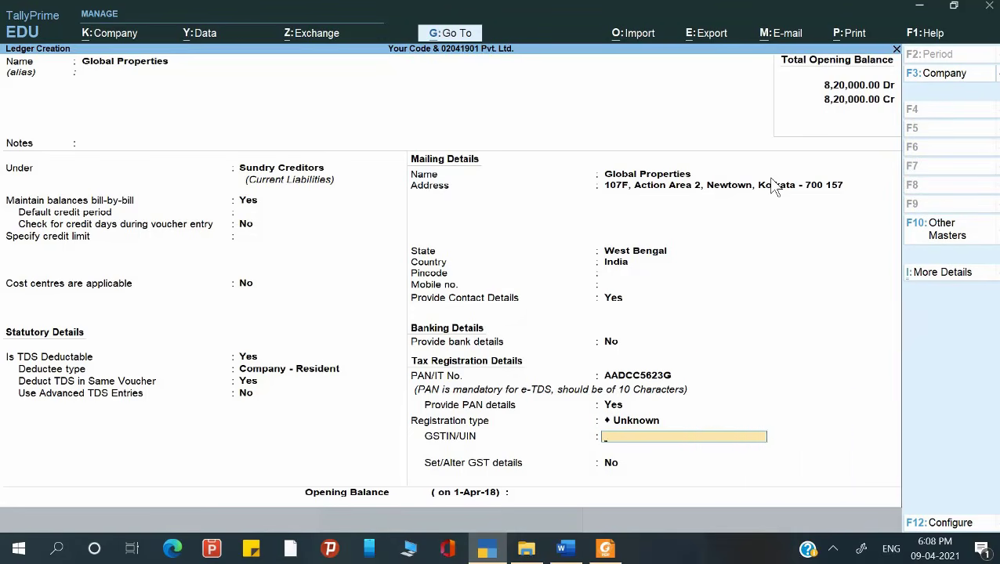
Leave the GSTIN and opening balance blank, keep Set/Alter GST details at No, and save the Global Properties ledger.
key("Return")
key("Return")
key("alt+Tab")
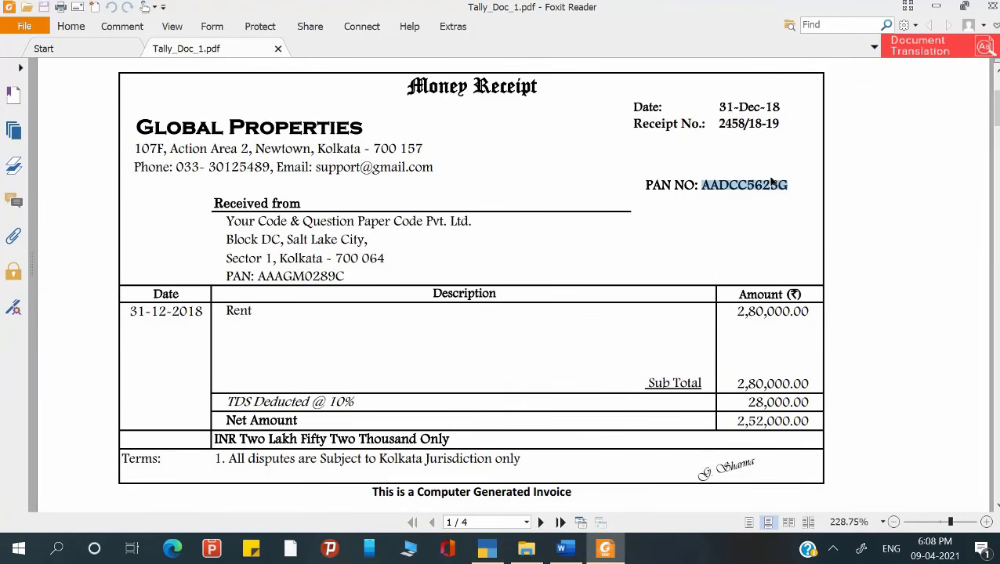
key("alt+Tab")
key("Return")
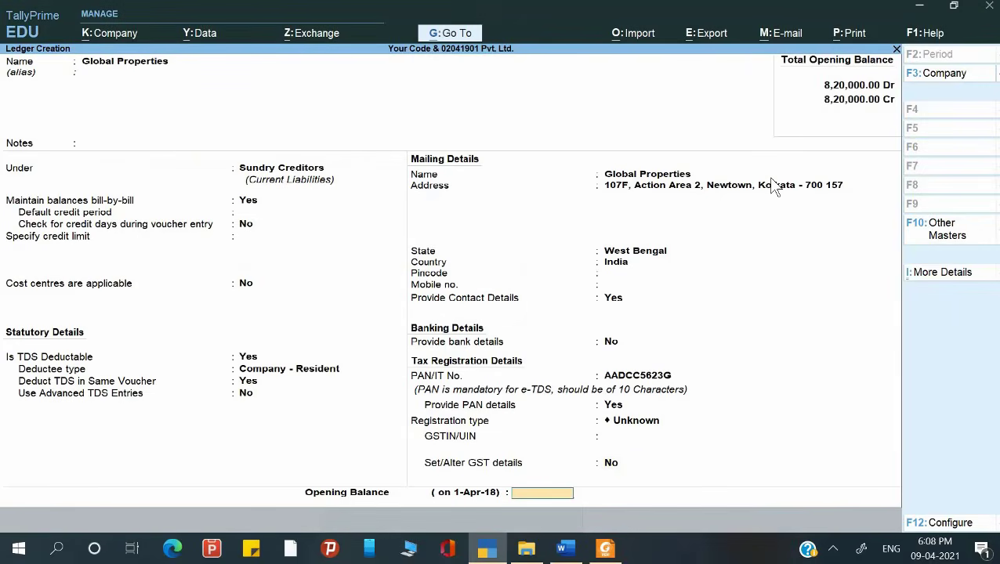
key("Return")
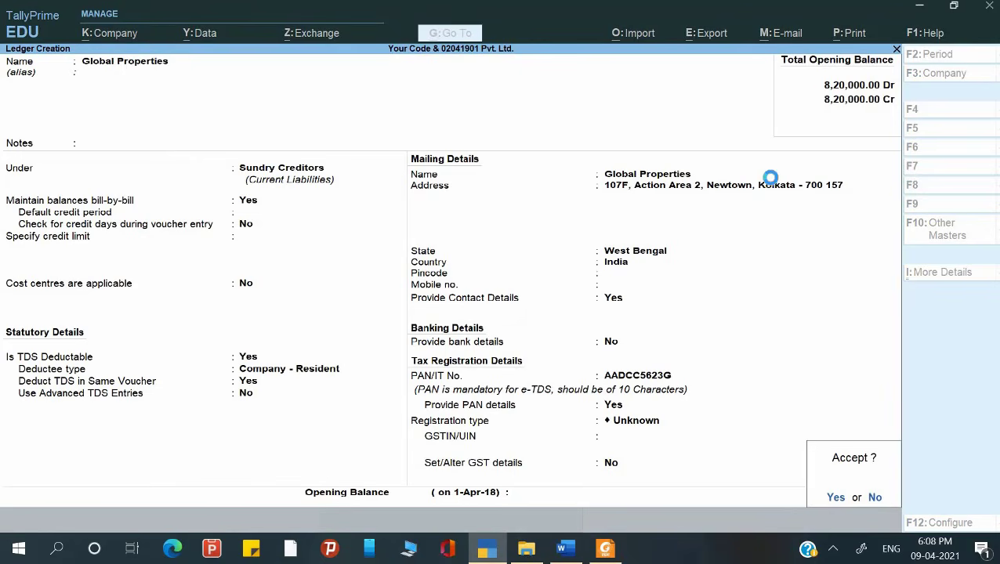
key("Return")
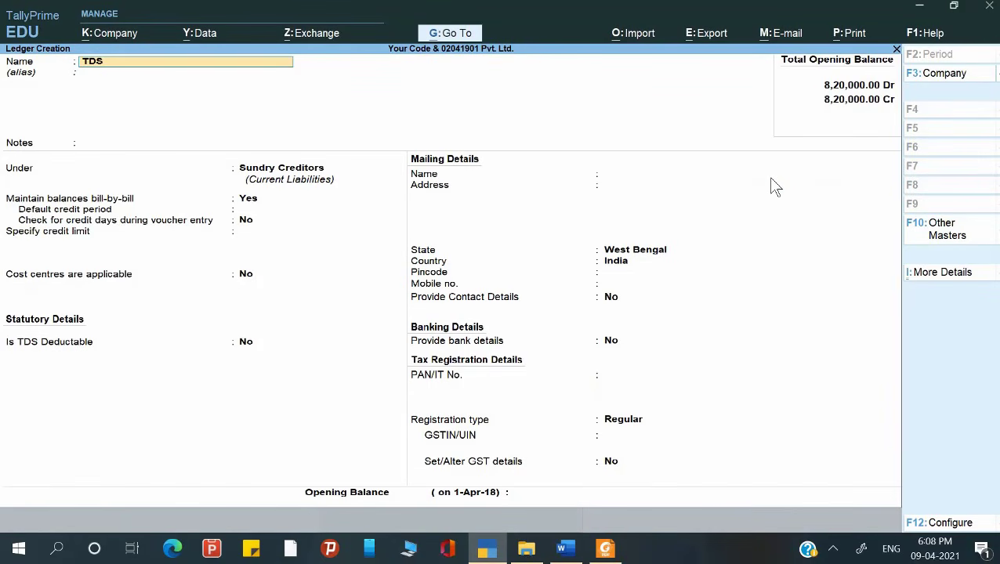
Name the new ledger TDS on Rent and place it under Duties & Taxes.
type("TDS on Rent")
key("Return")
key("Return")
type("D")
key("Down")
key("Down")
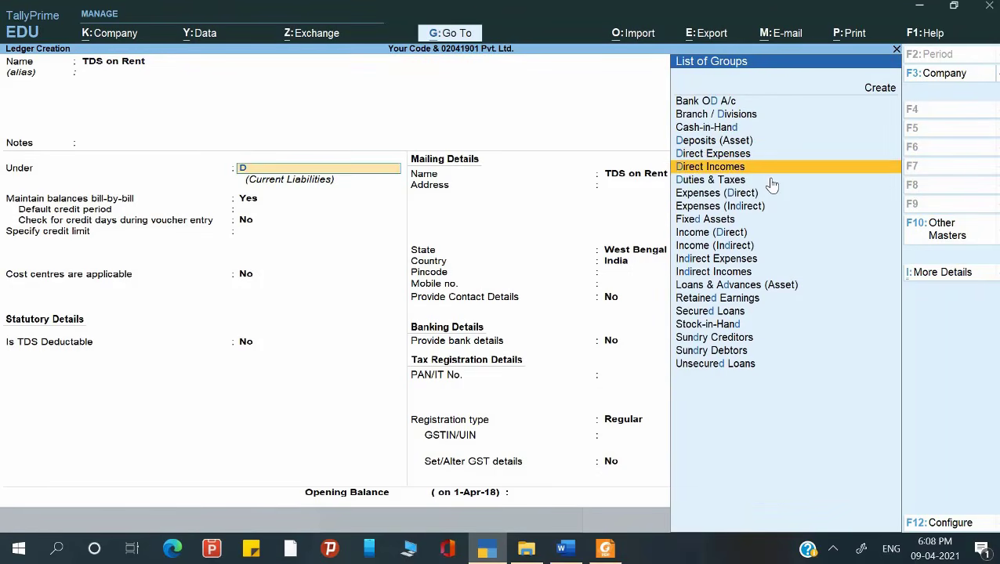
key("Down")
key("Return")
Set the ledger's duty type to TDS and its nature of payment to Rent of Building, and save it.
key("Up")
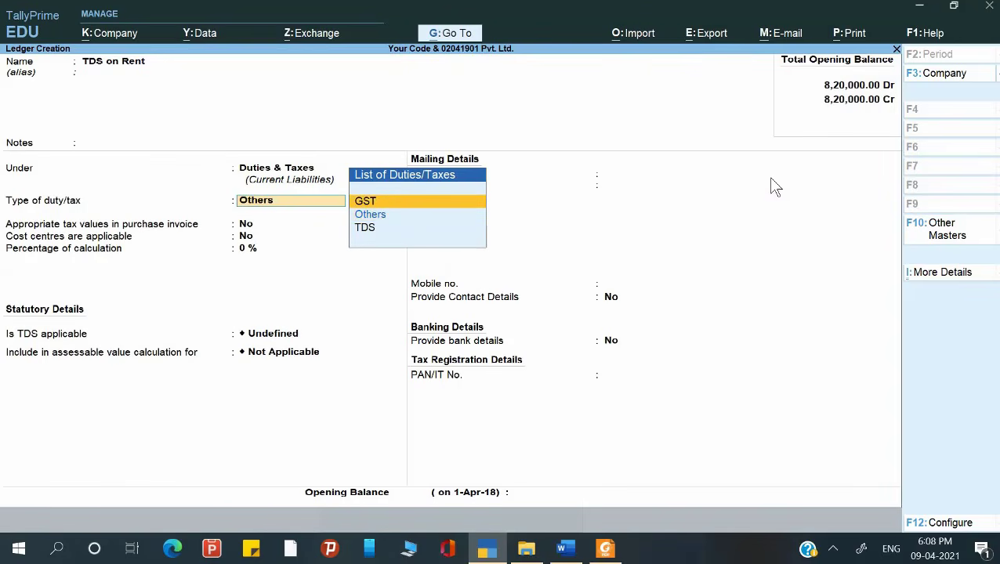
key("Down")
key("Down")
key("Return")
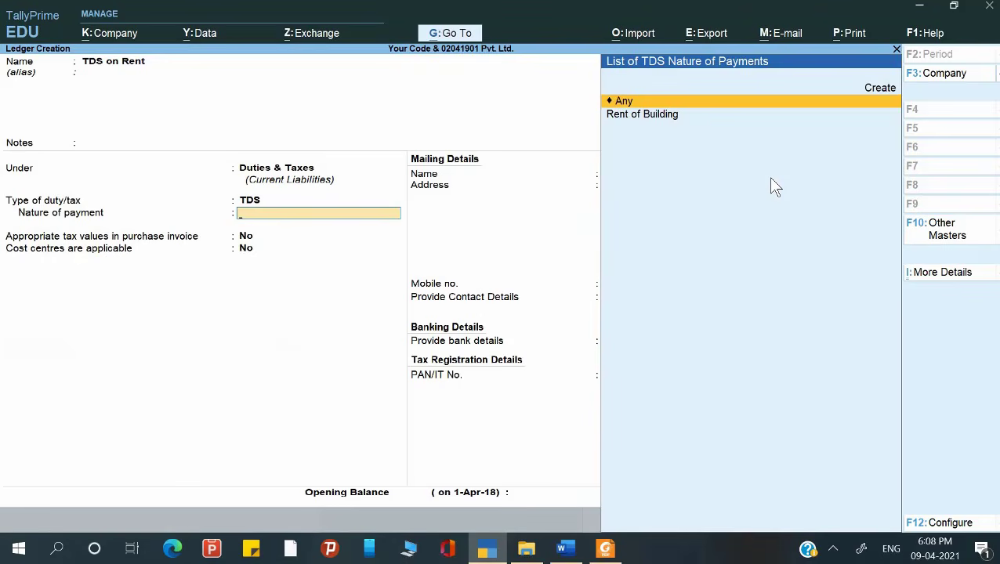
key("Down")
key("Return")
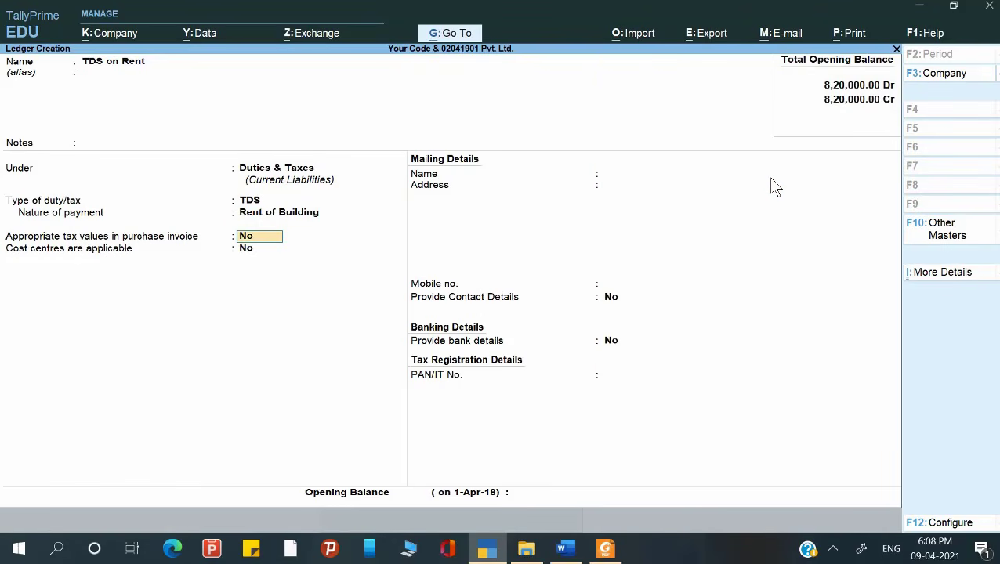
key("Return")
key("ctrl+a")
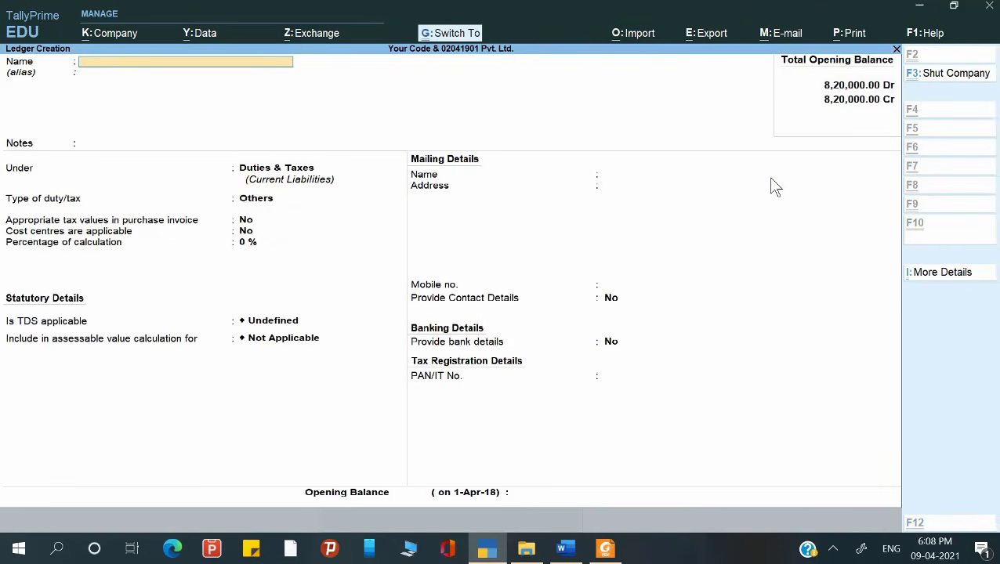
Leave ledger creation and open a new journal voucher.
key("Escape")
key("Escape")
key("Escape")
key("Escape")
key("Down")
key("Down")
key("Down")
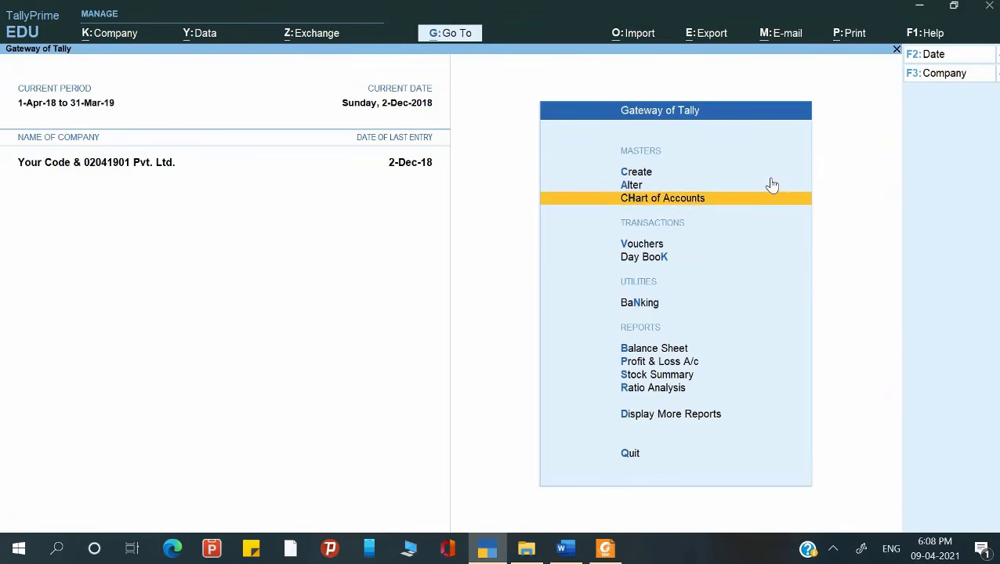
key("Return")
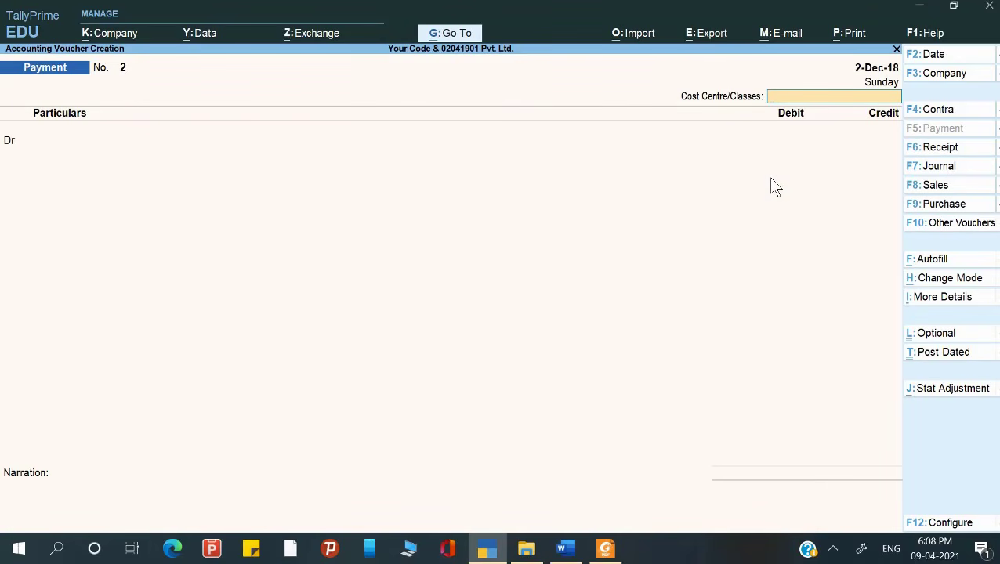
key("F7")
Check the receipt's date and set the journal voucher date to 31-12-2018.
key("alt+Tab")
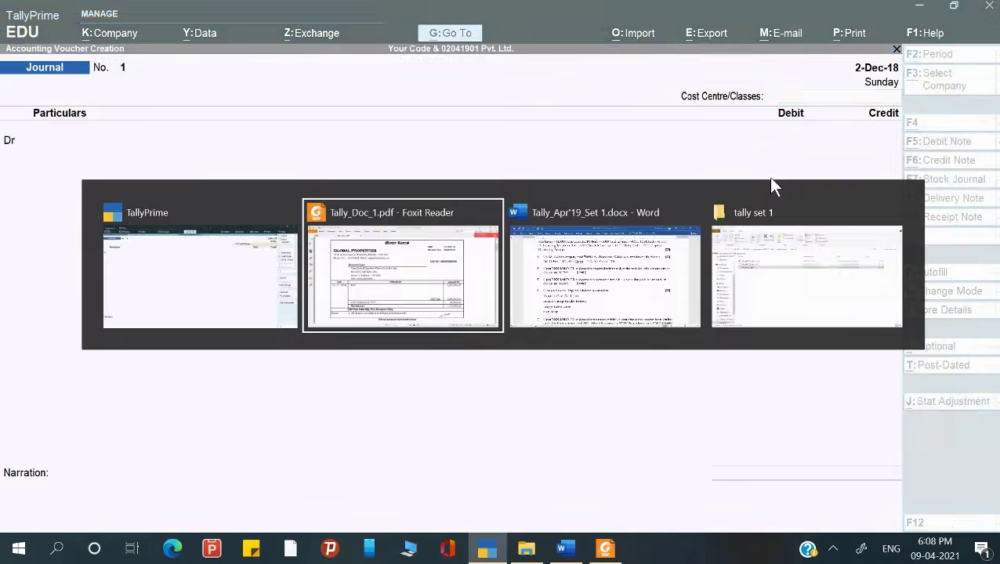
key("alt+Tab")
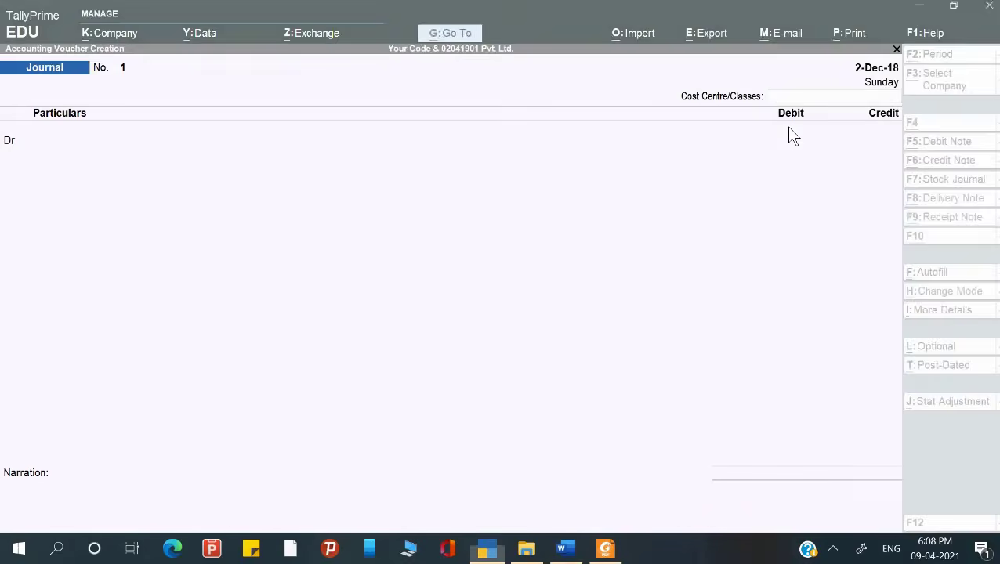
key("F2")
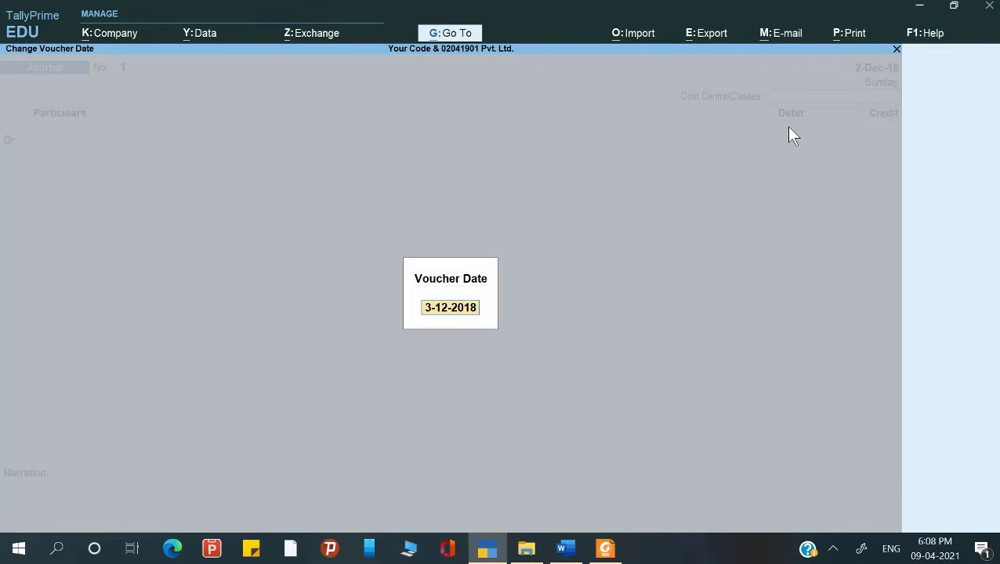
type("31-12")
key("Return")
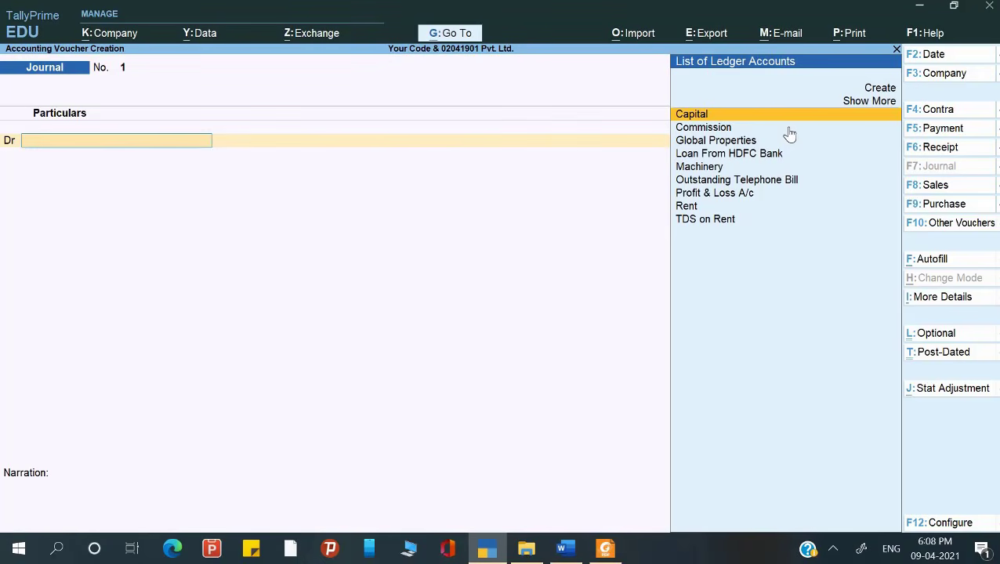
Choose Rent as the ledger to debit in the journal voucher.
key("Down")
key("Down")
key("Down")
key("Down")
key("Down")
key("Down")
key("Down")
key("Down")
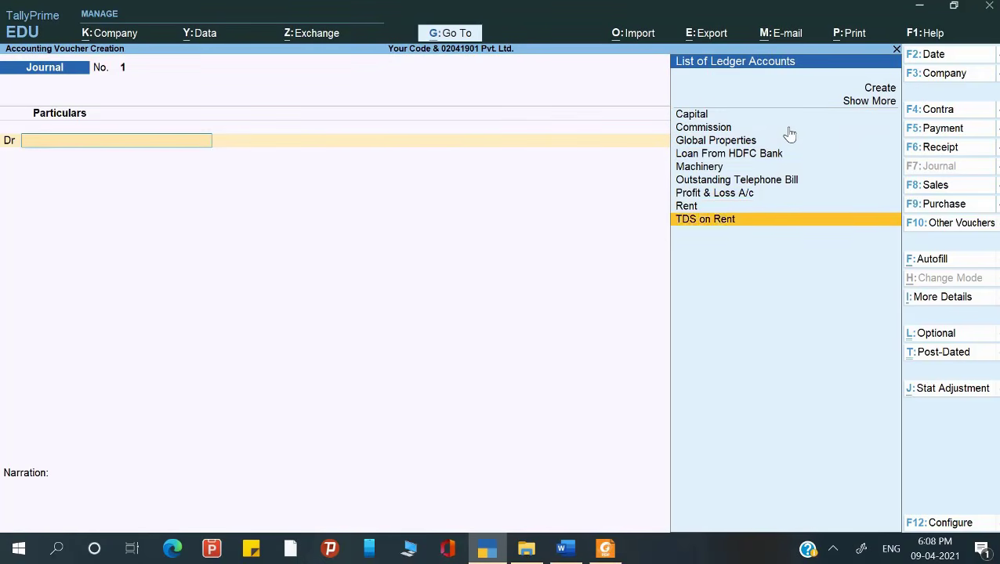
key("Up")
key("Return")
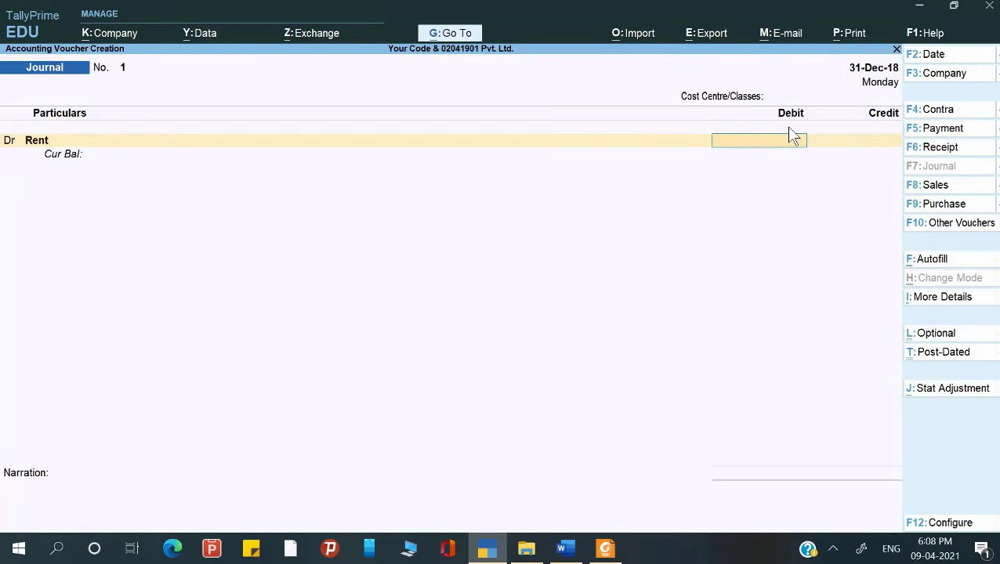
Debit Rent with the receipt amount of 2,80,000 and accept Rent of Building as its TDS nature of payment.
key("alt+Tab")
key("alt+Tab")
type("2,80,000")
key("Return")
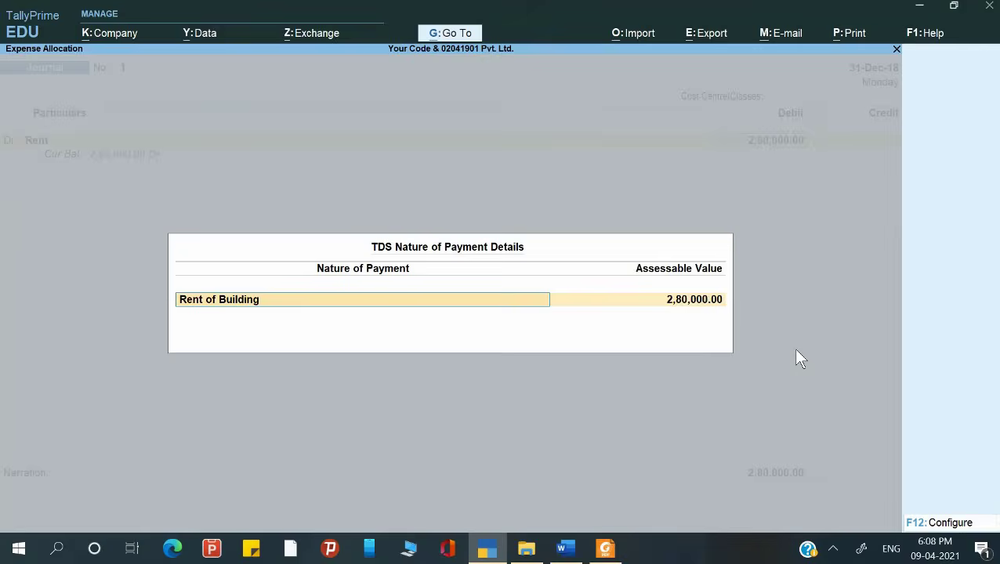
key("Return")
key("Return")
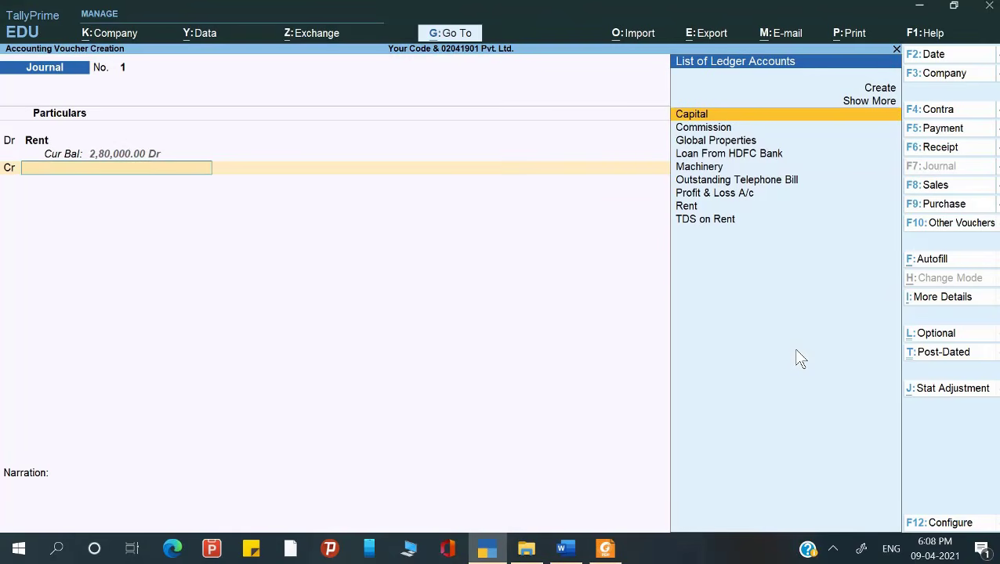
Credit Global Properties with the net amount of 2,52,000.00 and open its bill-wise details.
key("Down")
key("Down")
key("Return")
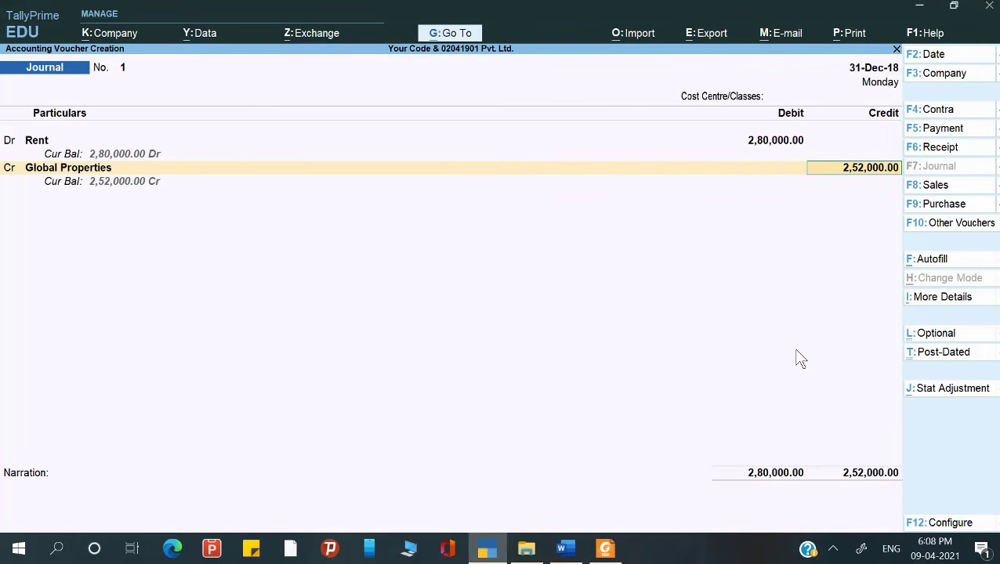
key("Return")
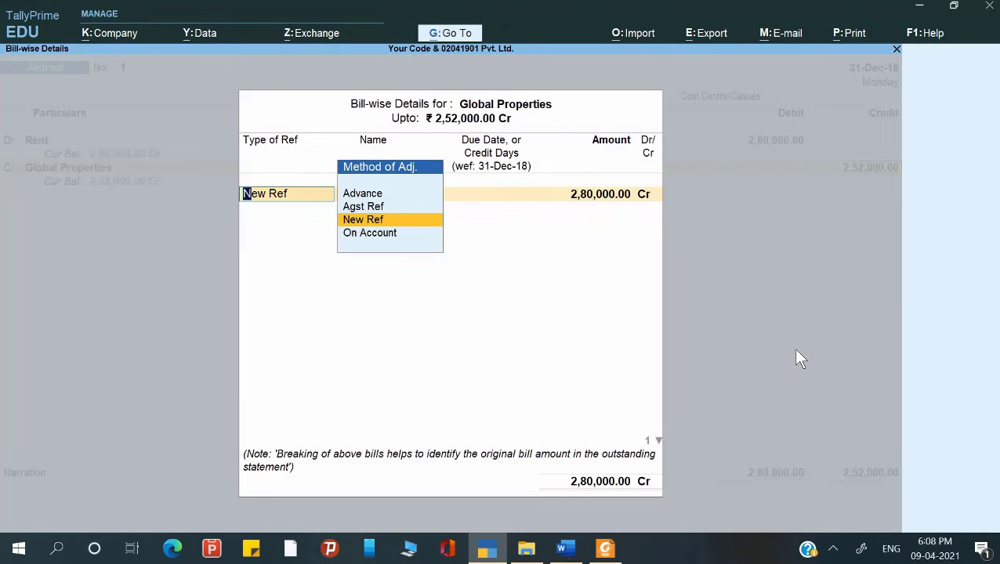
Enter the 2,80,000.00 Cr bill for Global Properties as a New Ref named 1.
key("Return")
type("1")
key("Return")
key("Return")
key("Return")
key("Return")
key("Return")
key("Return")
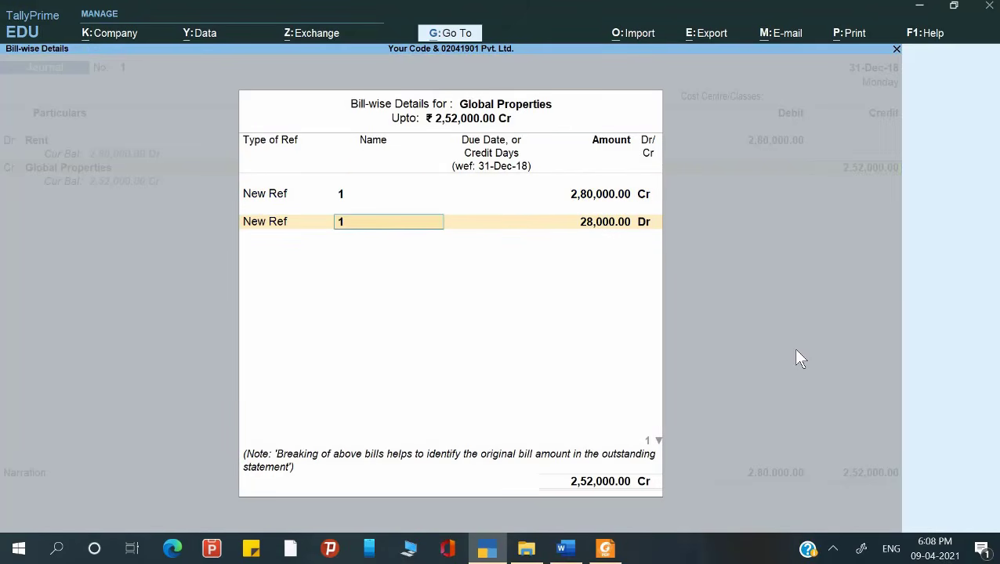
Go back to the 2,80,000.00 Cr bill and replace its reference name with the receipt number copied from the money receipt.
key("BackSpace")
key("BackSpace")
key("BackSpace")
key("BackSpace")
key("BackSpace")
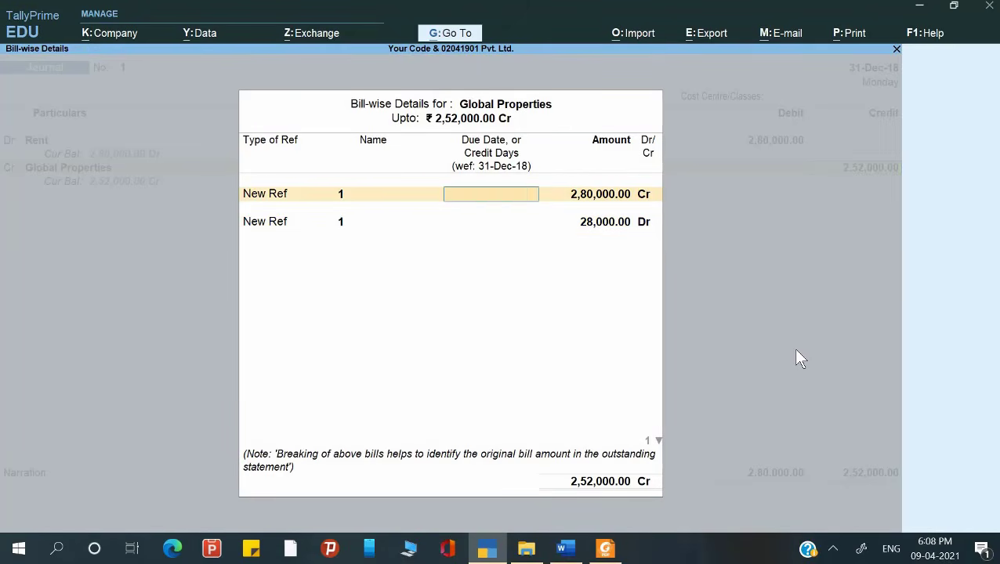
key("alt+Tab")
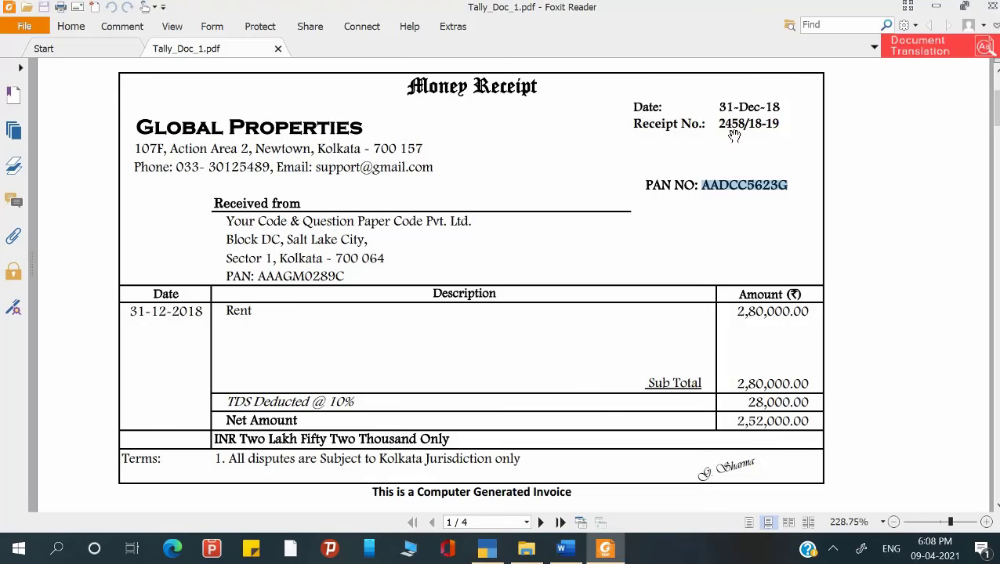
left_click(734, 129)
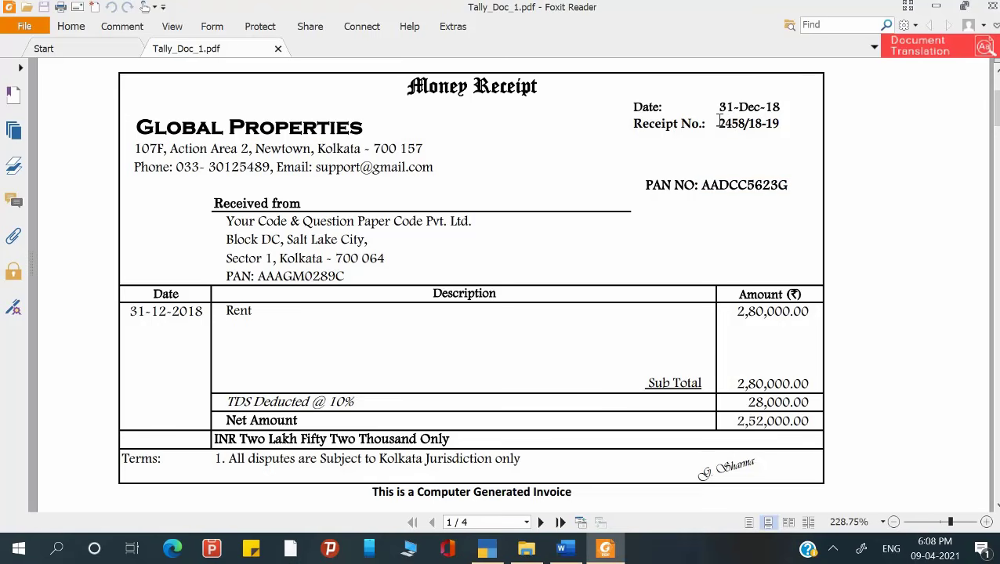
left_click_drag(718, 123, 783, 125)
key("alt+Tab")
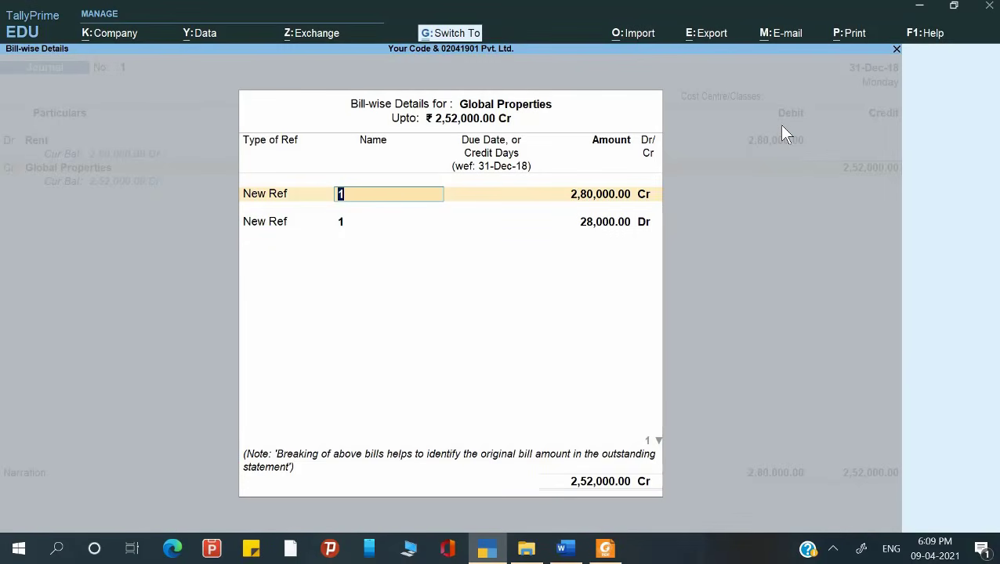
key("ctrl+alt+v")
key("Return")
key("Return")
key("Return")
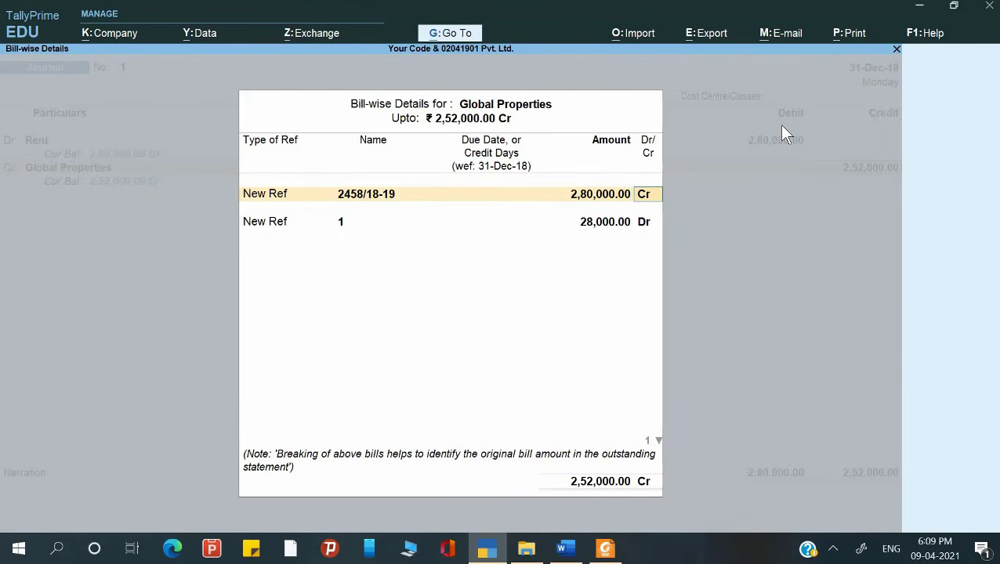
Name the 28,000.00 Dr New Ref bill TDS/1 and accept the bill-wise details for Global Properties.
key("Return")
key("Return")
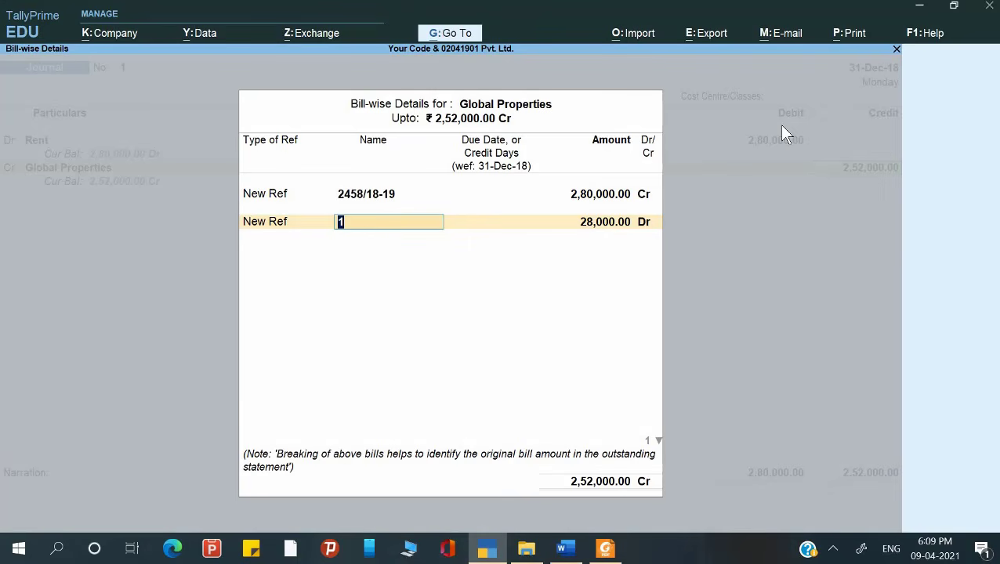
type("TDS/1")
key("Return")
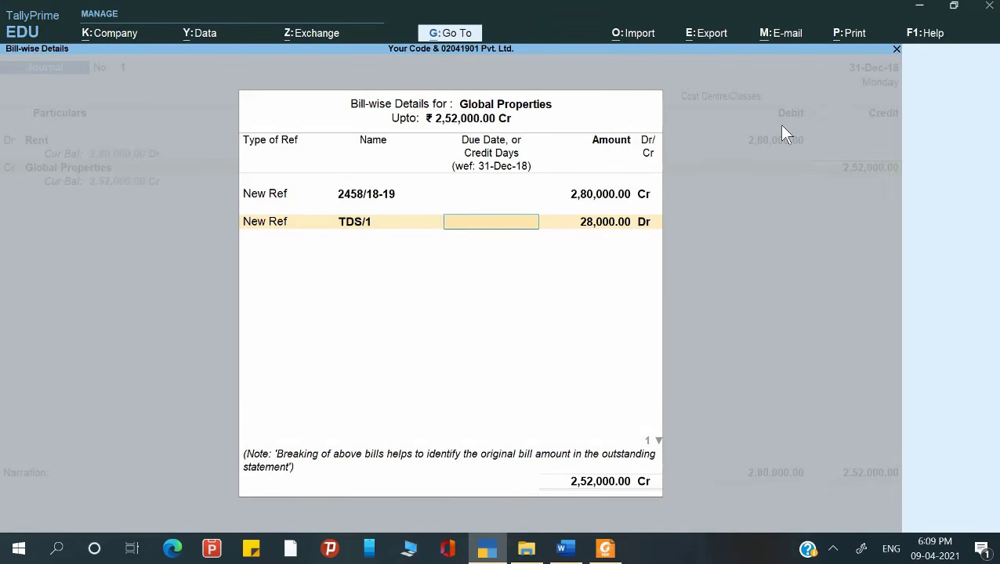
key("Return")
key("Return")
key("Return")
key("Return")
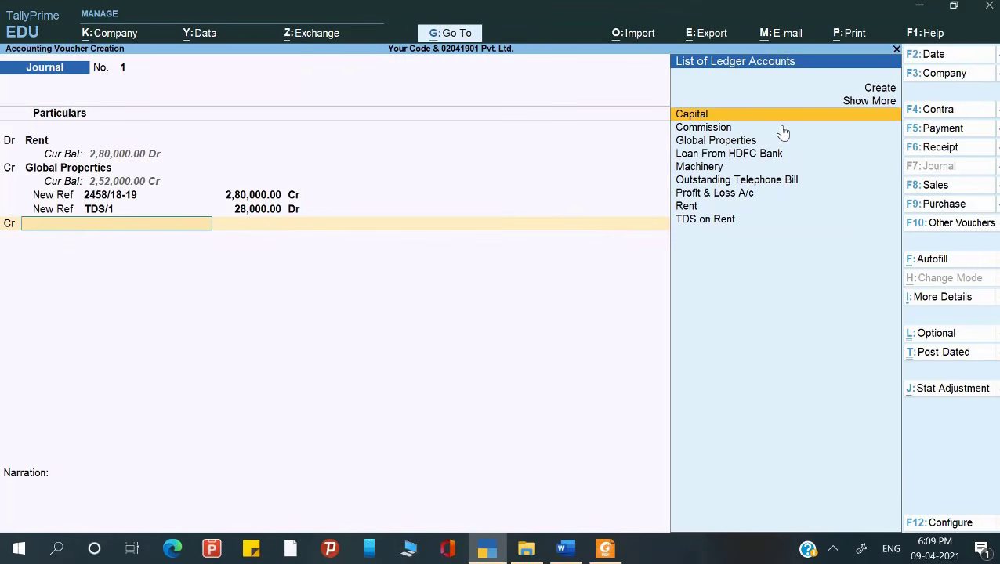
Credit TDS on Rent with 28,000.00, add the narration "Being expense due & TDS deducted" and save the journal voucher.
type("T")
key("Return")
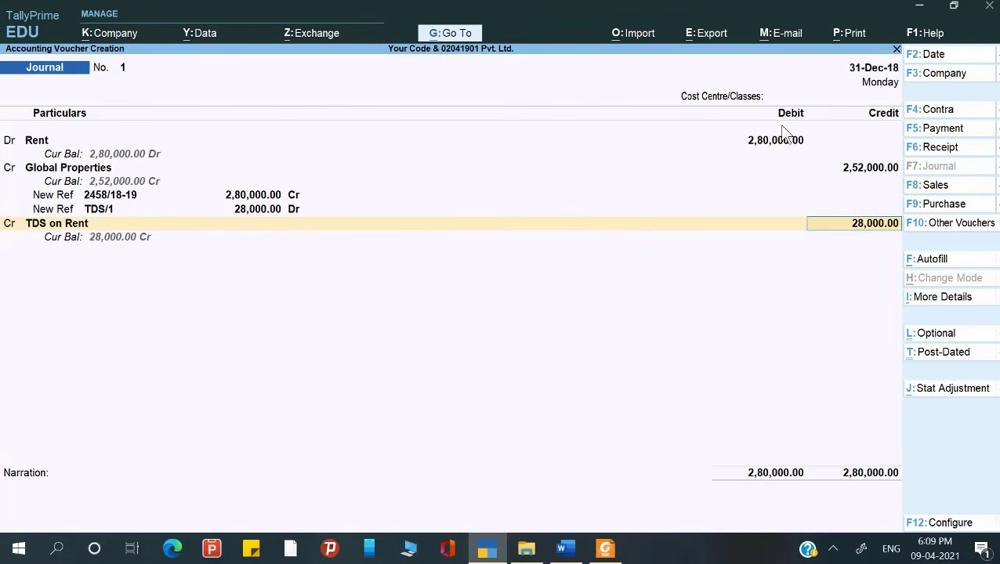
key("Return")
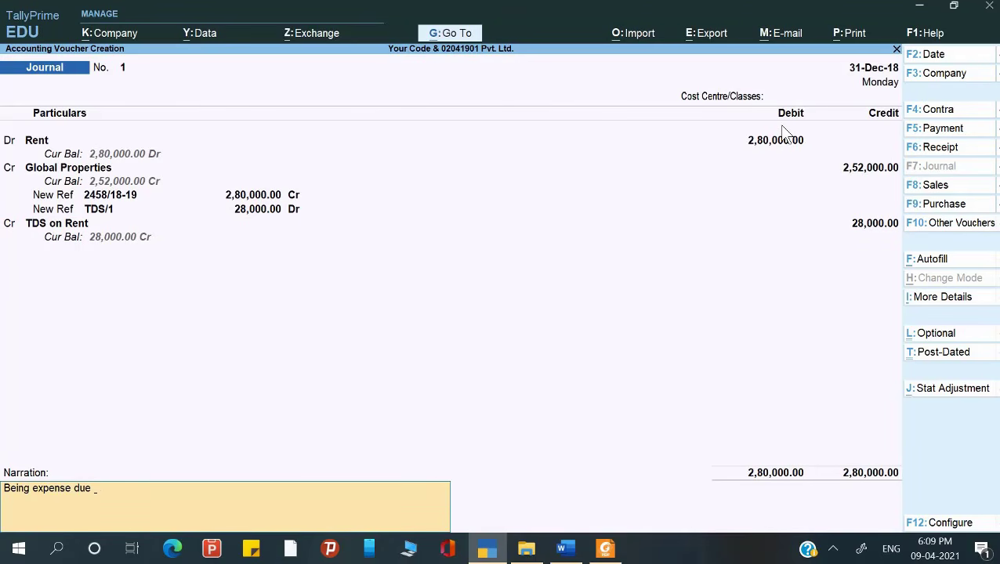
type("Being expense due & TDS deducted")
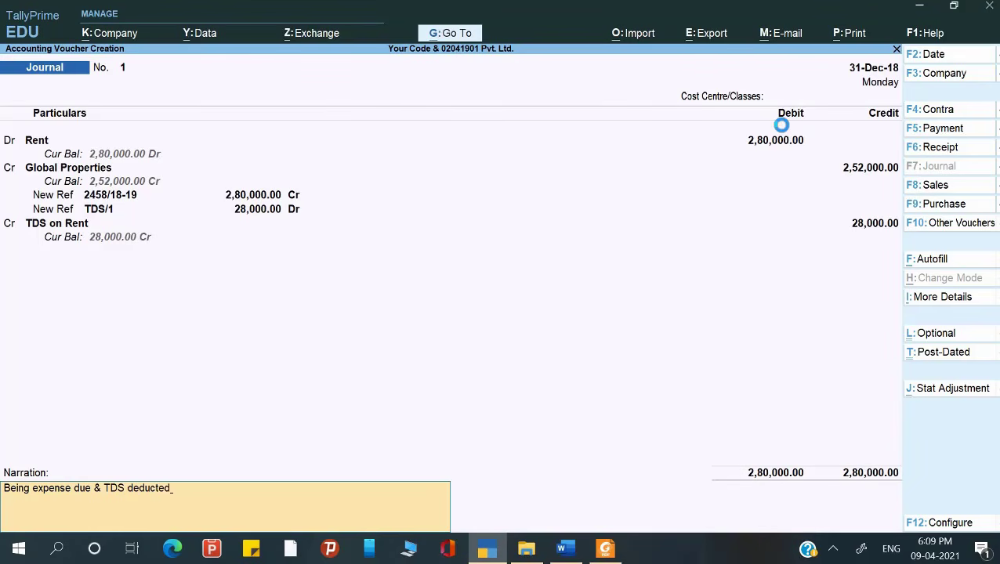
key("Return")
key("Return")
Check question 4 and the money receipt, and start a payment voucher dated 1-1-2019 in TallyPrime.
key("alt+Tab")
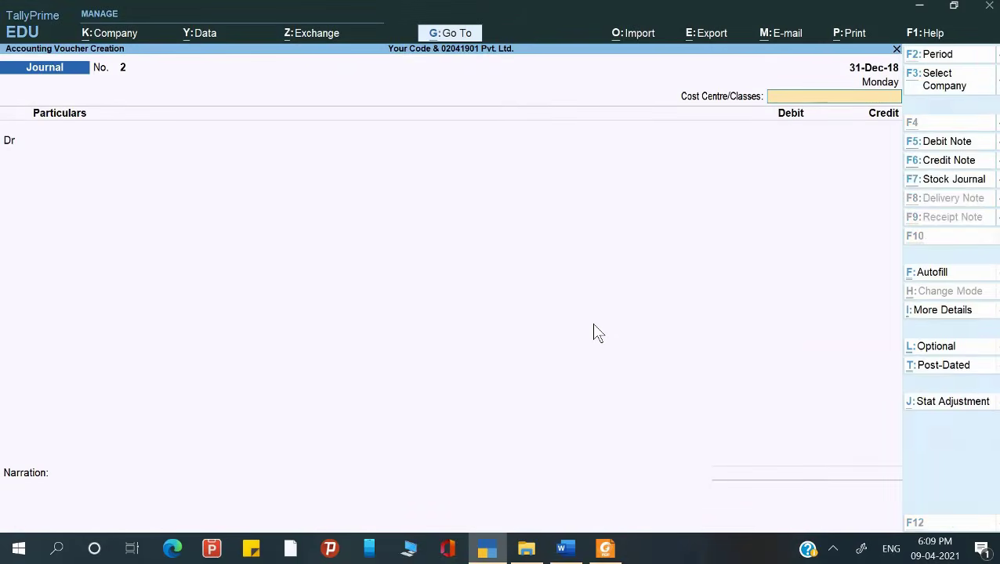
key("alt+Tab")
left_click(564, 550)
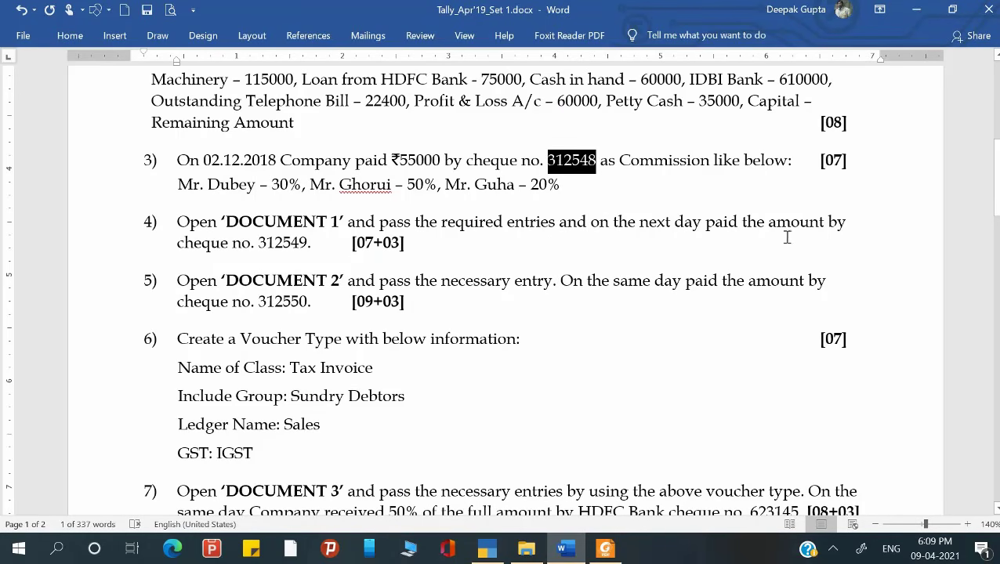
key("alt+Tab")
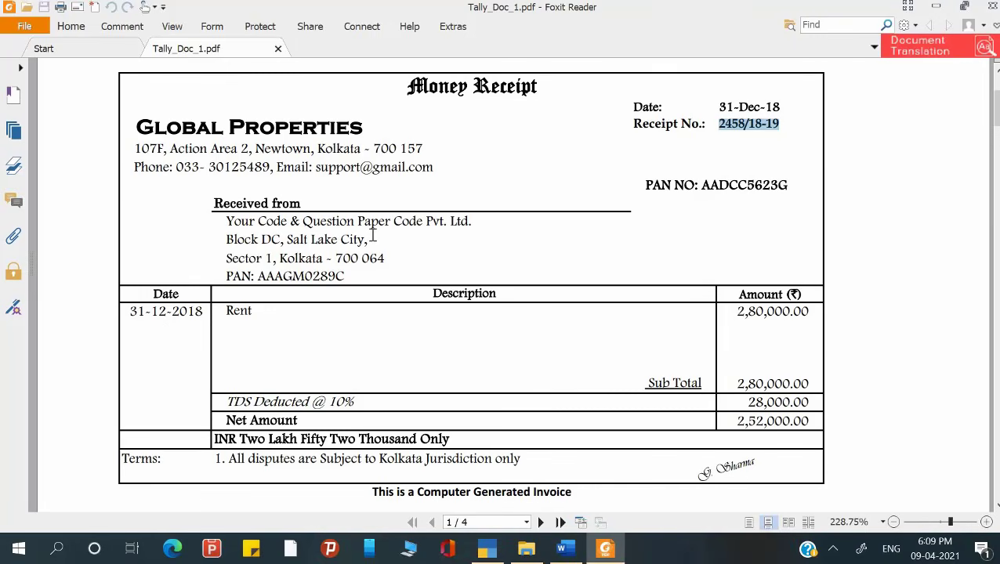
key("alt+Tab")
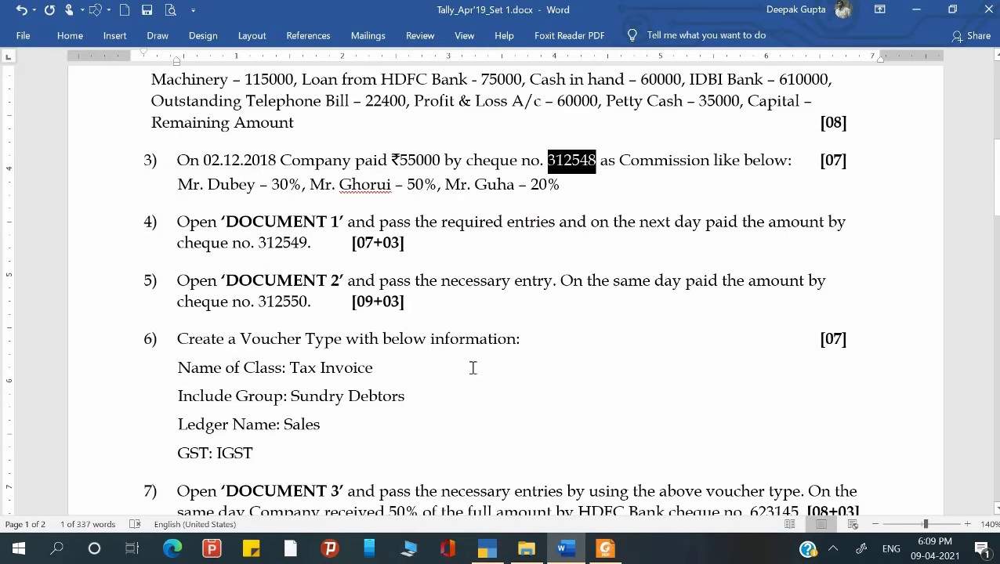
left_click(487, 548)
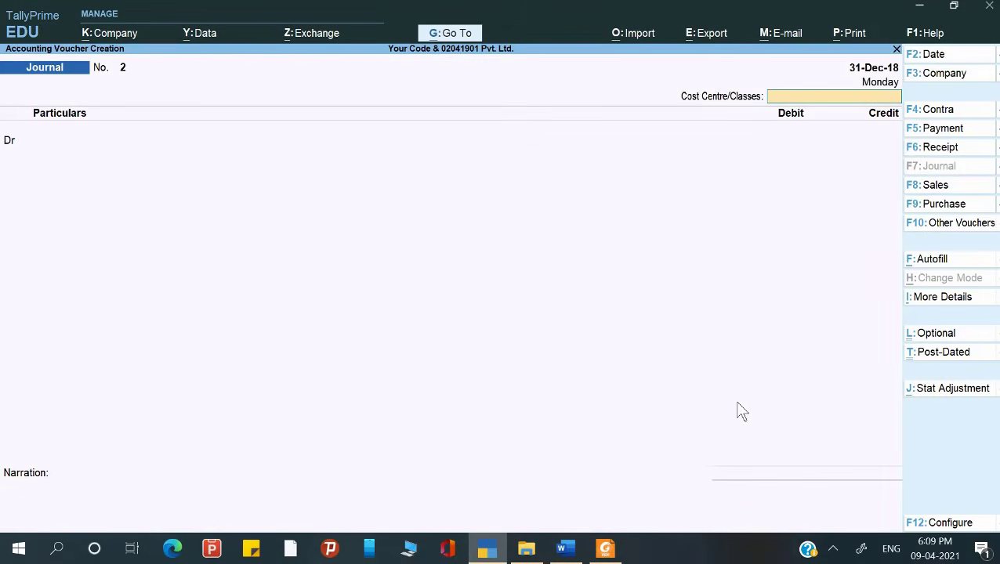
key("F5")
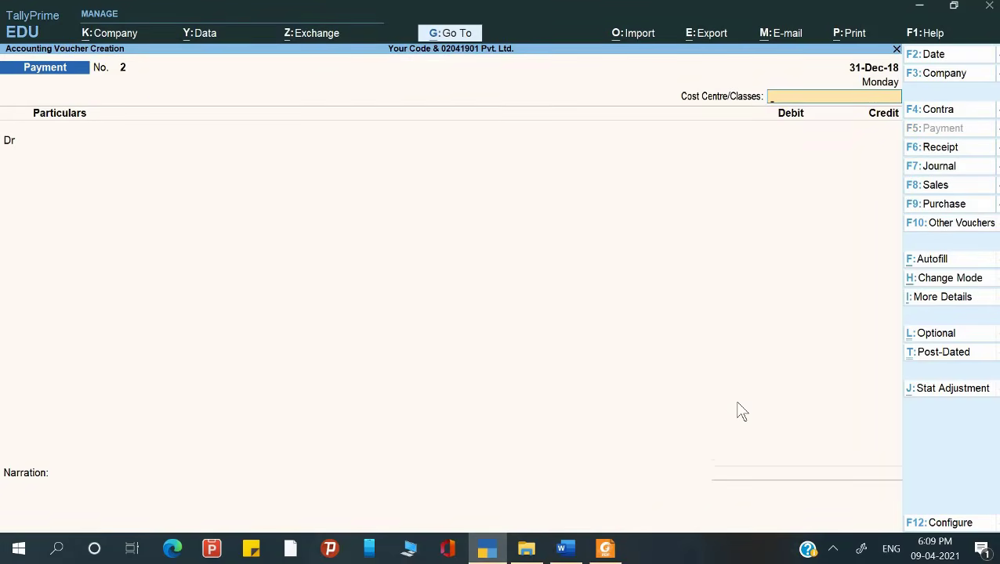
key("F2")
type("1-1-2019")
key("Return")
key("Return")
Debit Global Properties with 2,52,000 and allocate the amount as Agst Ref to the bill carrying the money receipt's number.
key("Down")
key("Down")
key("Return")
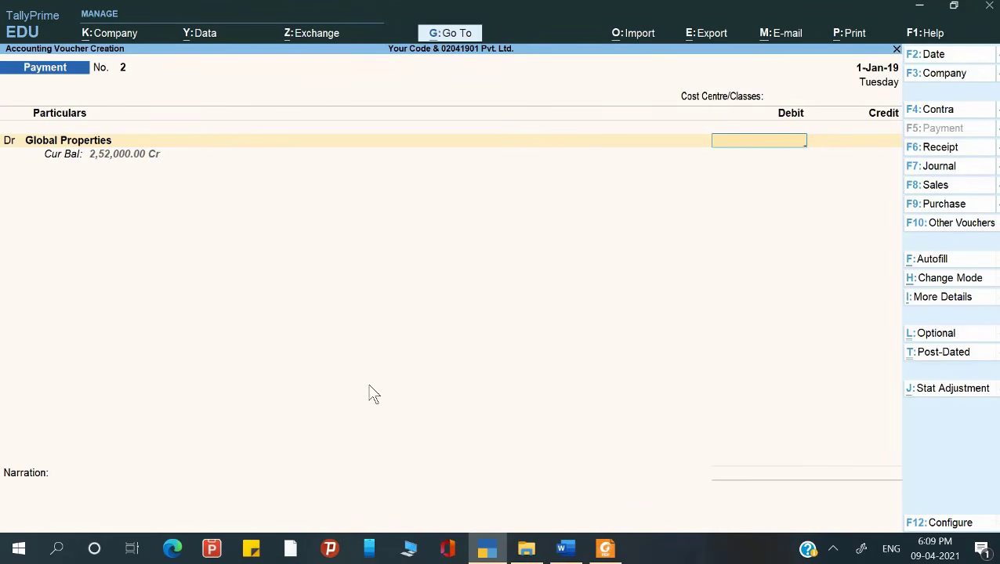
type("2,52,000")
key("Return")
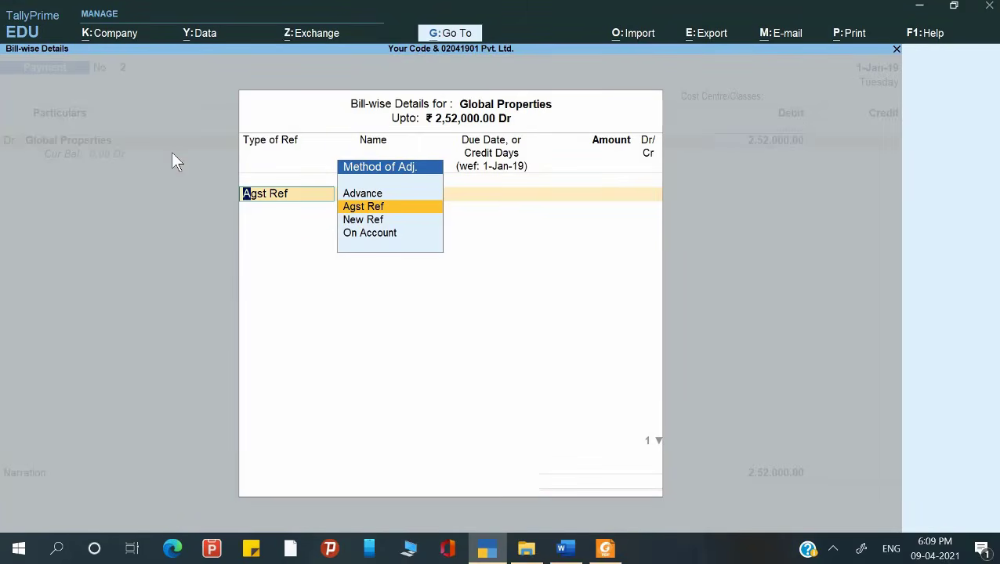
key("Return")
key("Return")
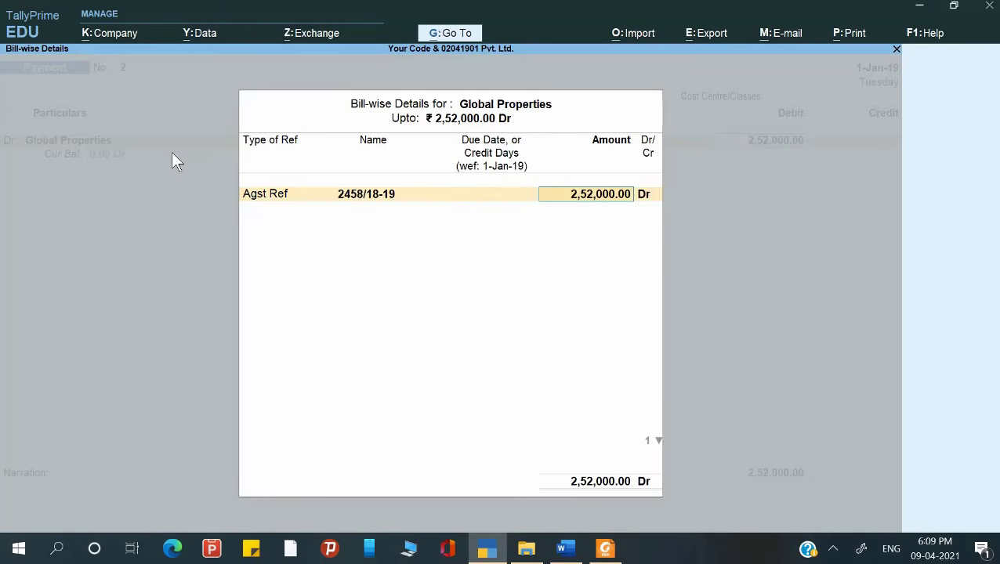
key("Return")
Copy cheque number 312549 from question 4 in the Word question paper and credit IDBI Bank with 2,52,000.00 in TallyPrime.
key("alt+Tab")
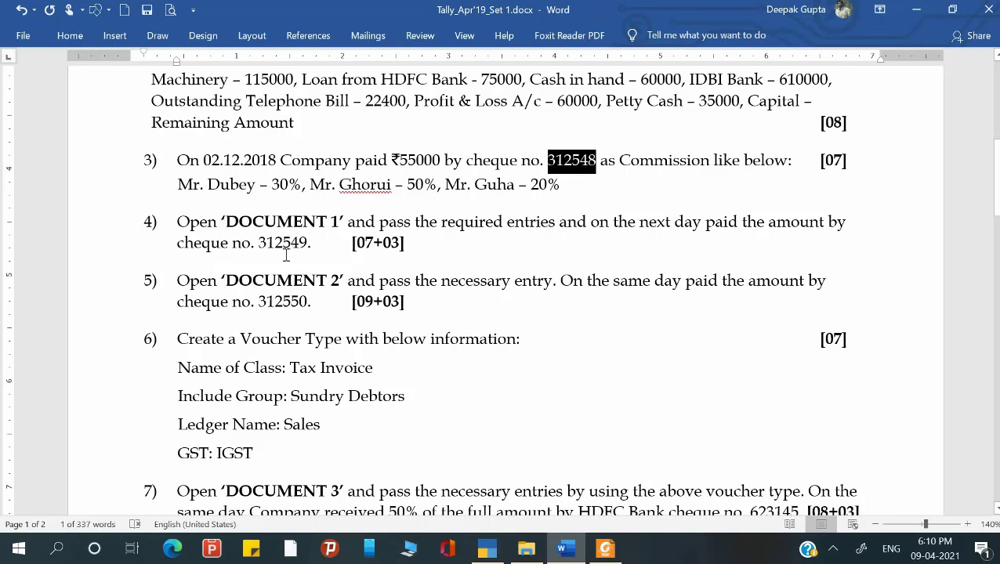
left_click_drag(260, 244, 311, 251)
key("alt+Tab")
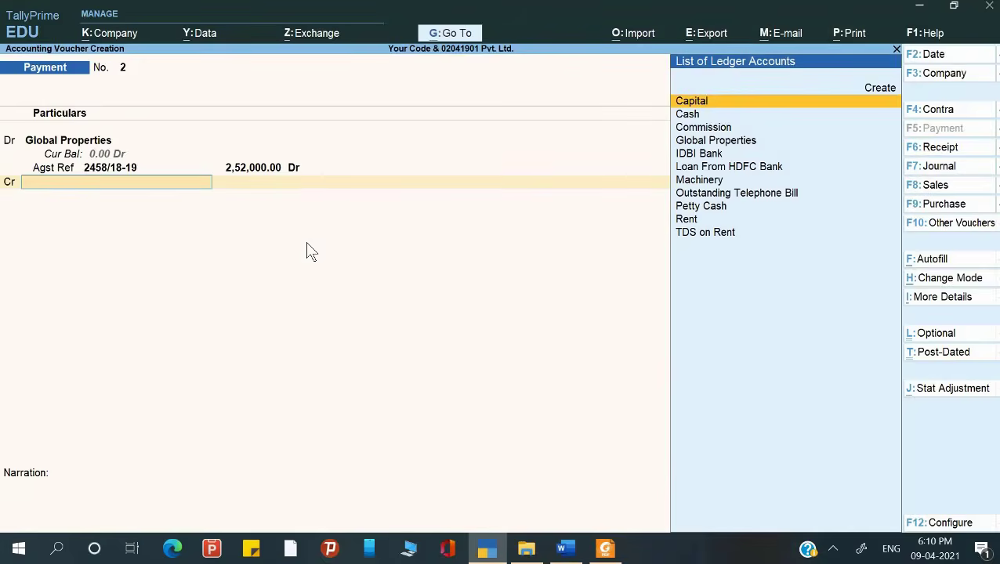
type("i")
key("Return")
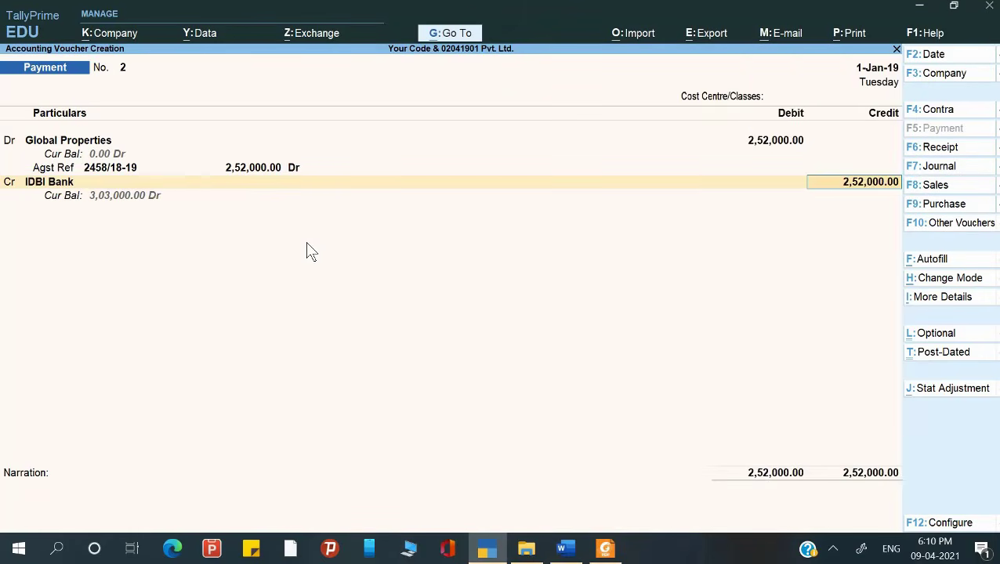
key("Return")
Enter instrument number 312549 in the IDBI Bank cheque allocation and complete the payment voucher with the narration "Being payment made".
key("Return")
key("Return")
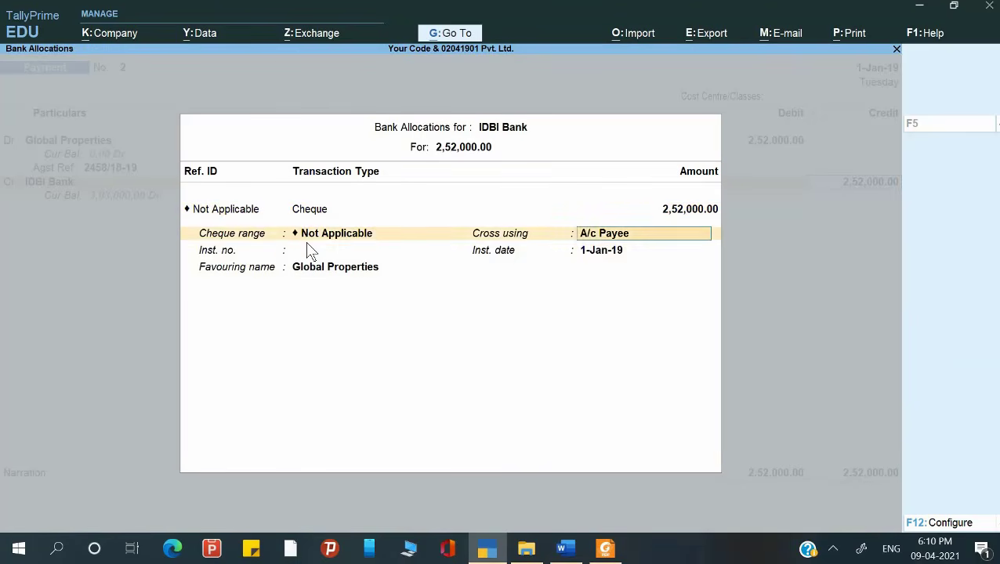
key("Return")
key("ctrl+alt+v")
key("Return")
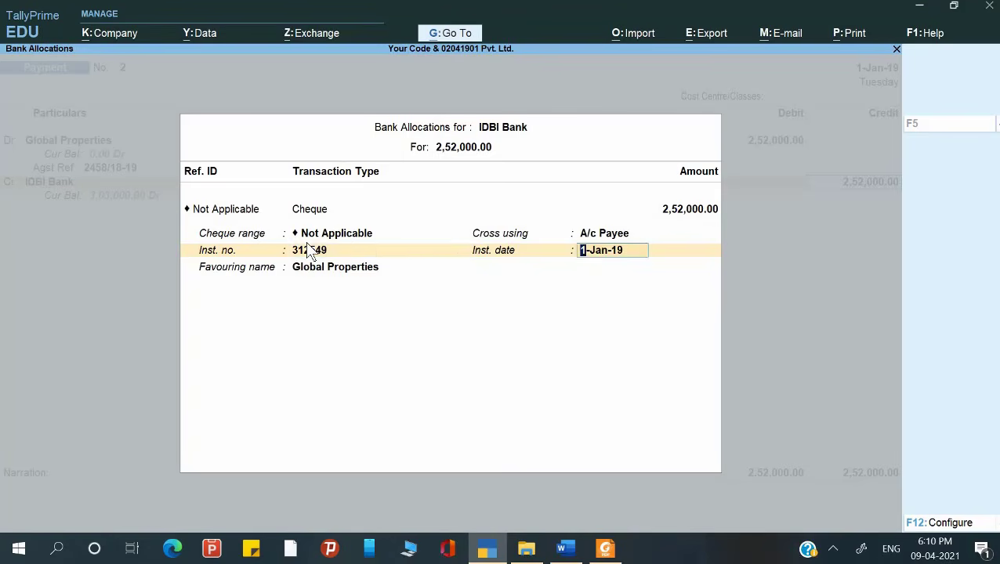
key("Return")
key("Return")
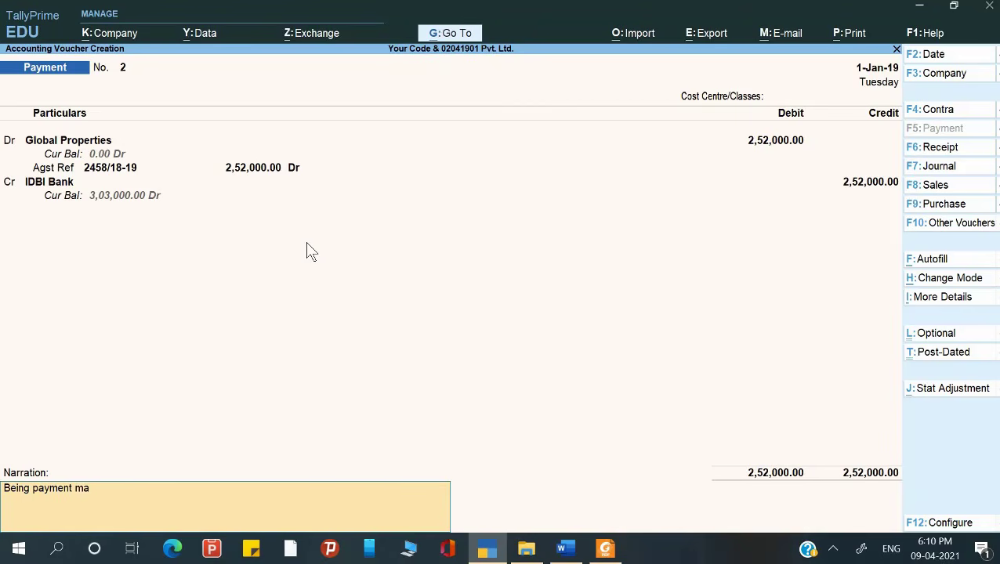
key("Return")
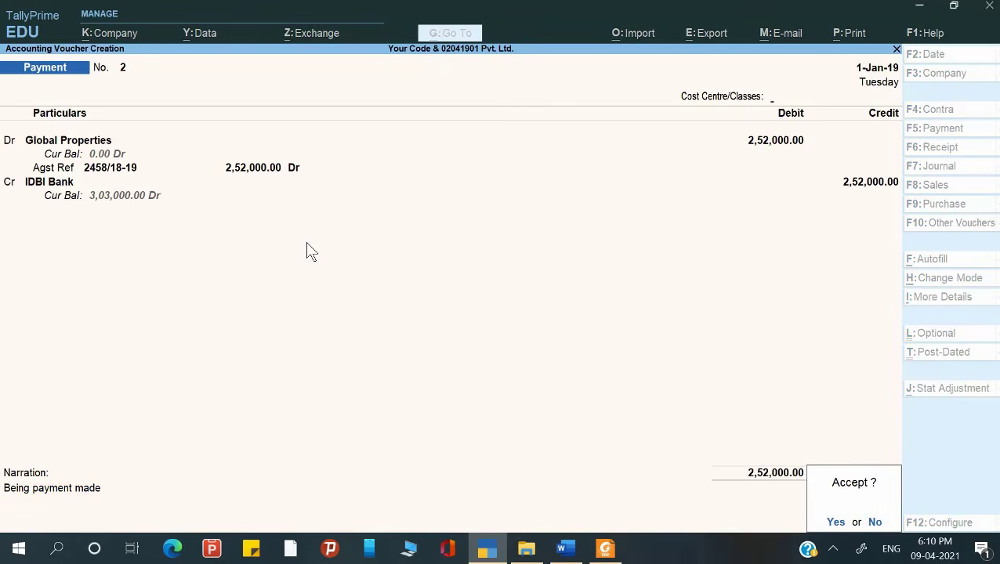
Examine question 5 in the Word question paper and the DOCUMENT 2 tax invoice in Foxit Reader for its seller and item details.
key("alt+Tab")
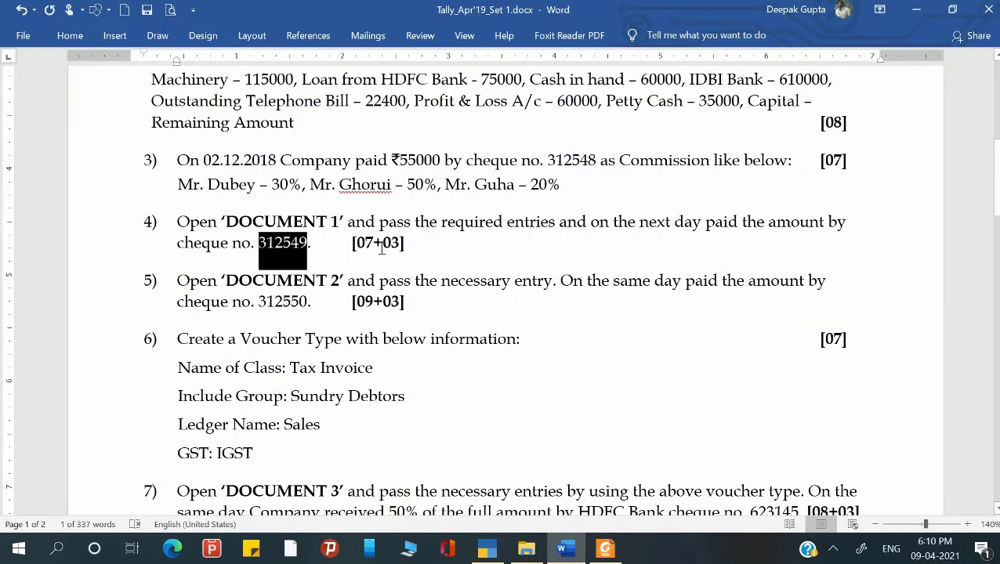
scroll(388, 250, "down", 3)
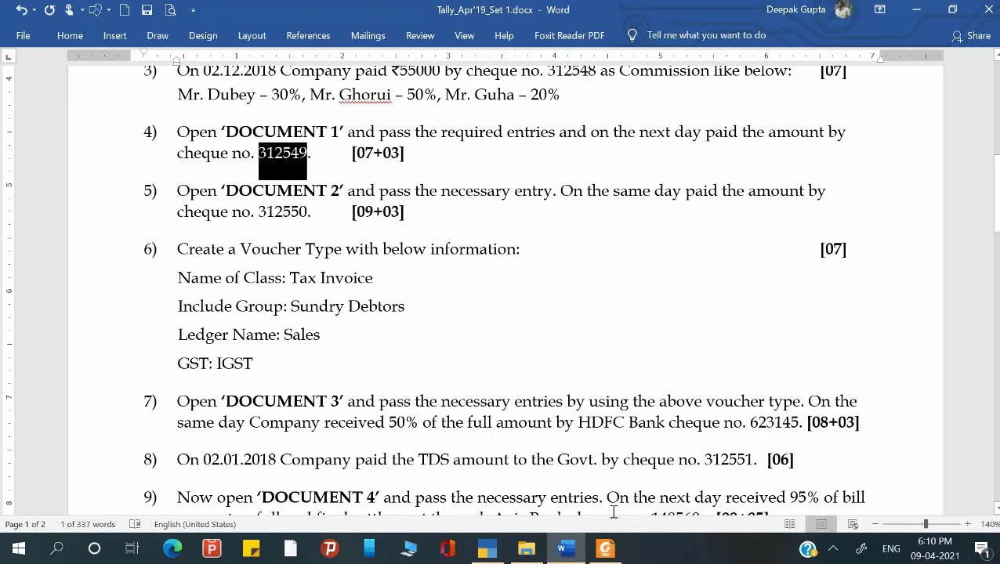
left_click(605, 549)
scroll(463, 289, "down", 8)
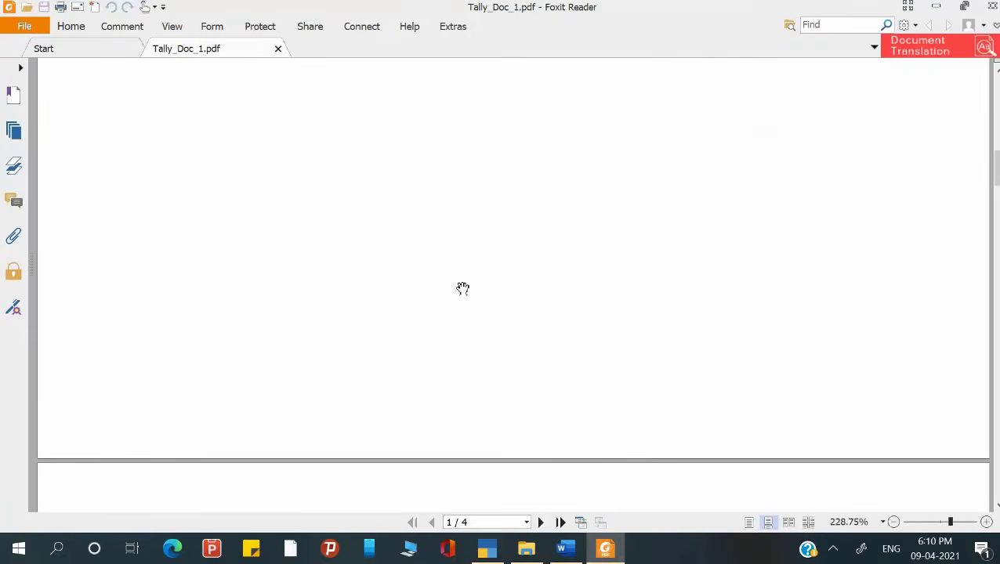
scroll(463, 289, "down", 6)
scroll(465, 286, "up", 1)
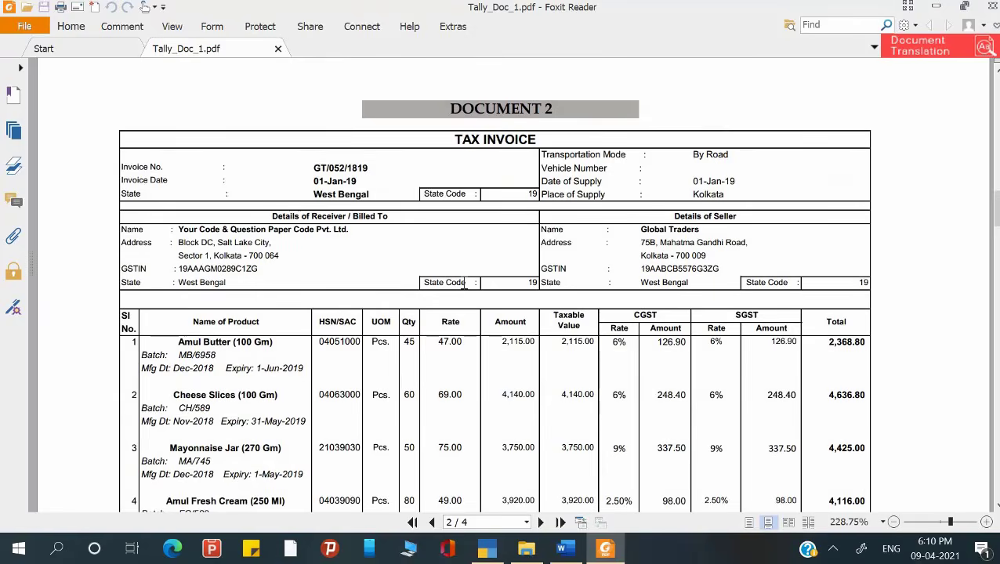
scroll(465, 286, "up", 2, "ctrl")
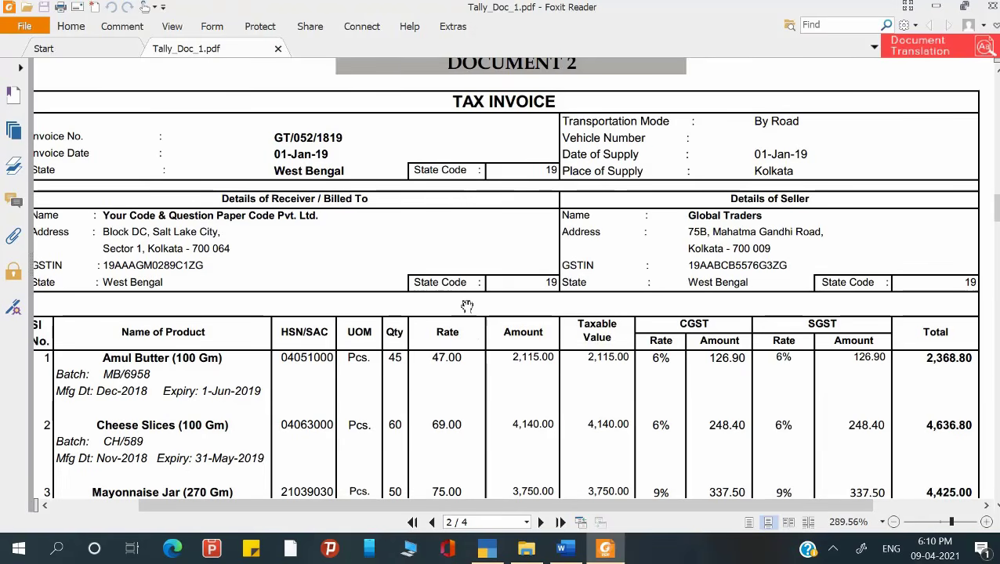
left_click_drag(530, 507, 519, 507)
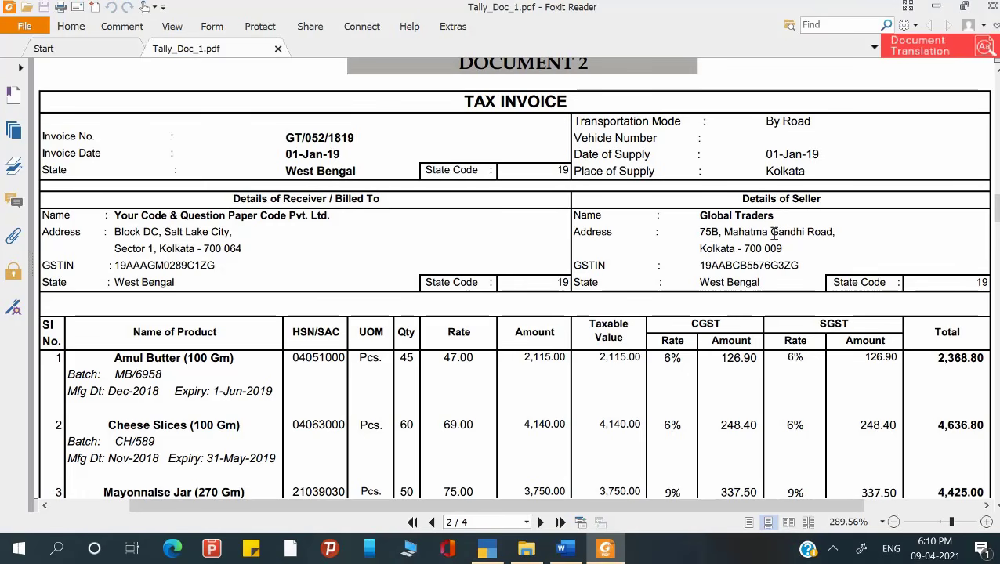
scroll(773, 237, "up", 10)
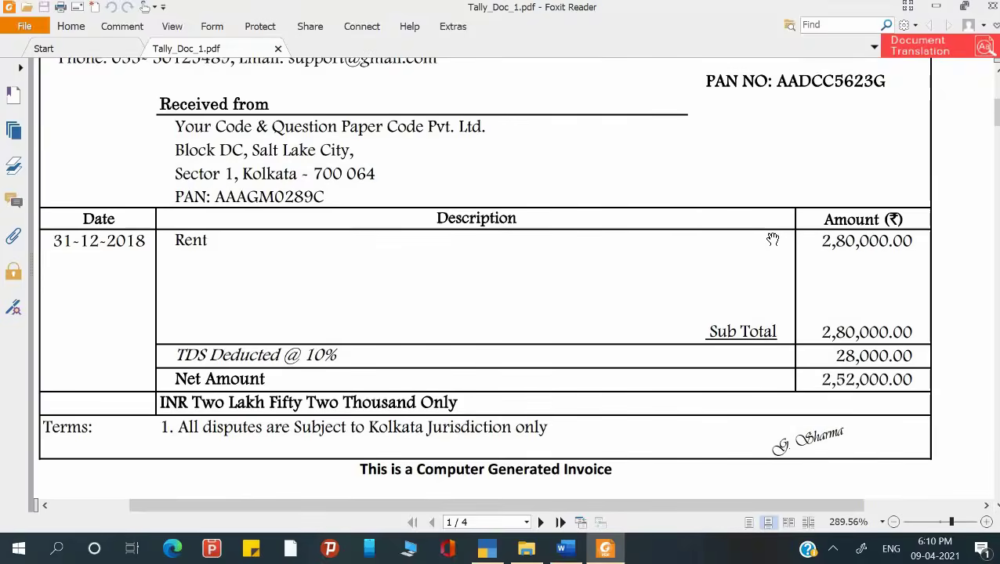
Review the Document 2 tax invoice and its task in the Word question paper, and open a purchase voucher in TallyPrime.
scroll(773, 237, "up", 5)
scroll(773, 237, "down", 6)
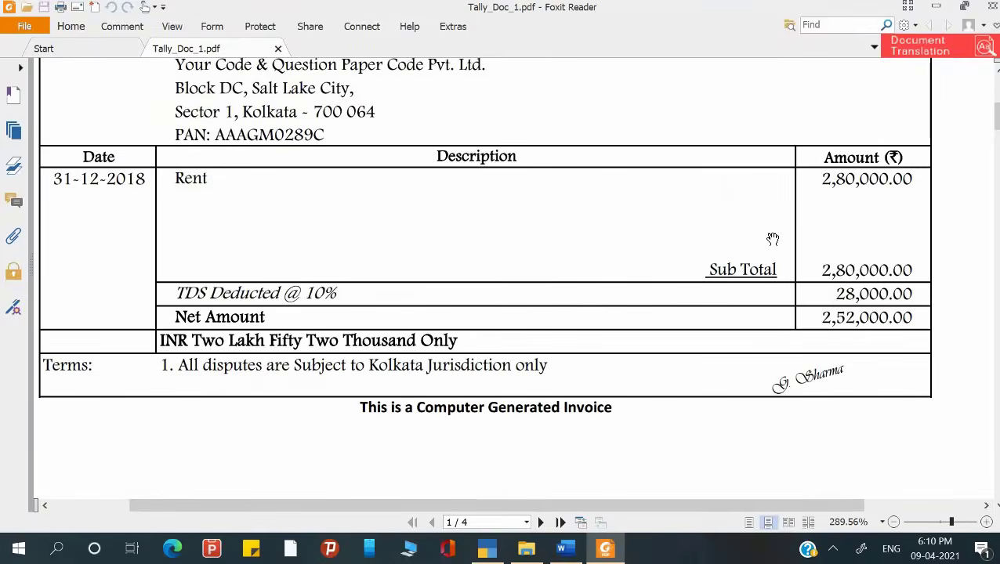
scroll(773, 239, "down", 10)
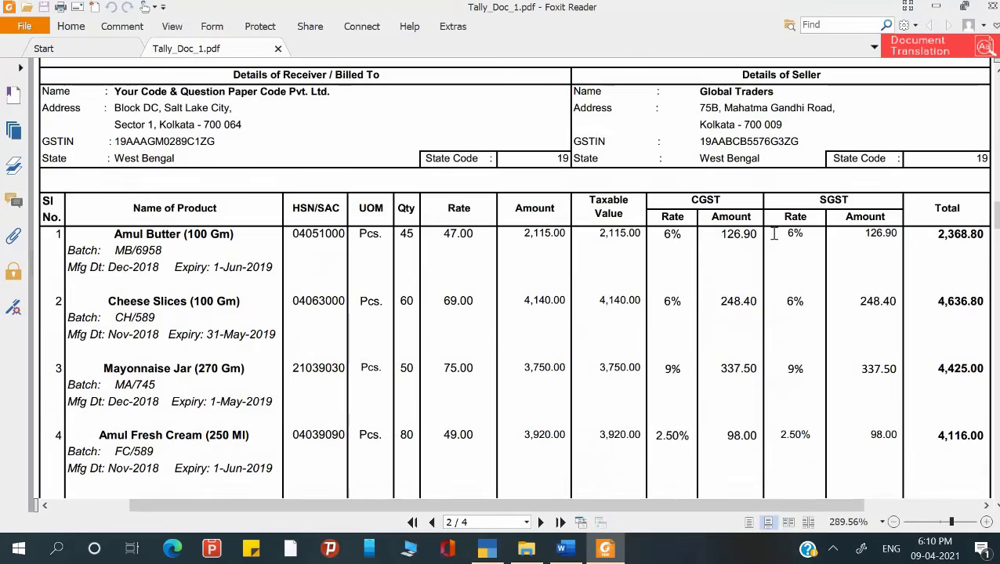
scroll(773, 233, "up", 1)
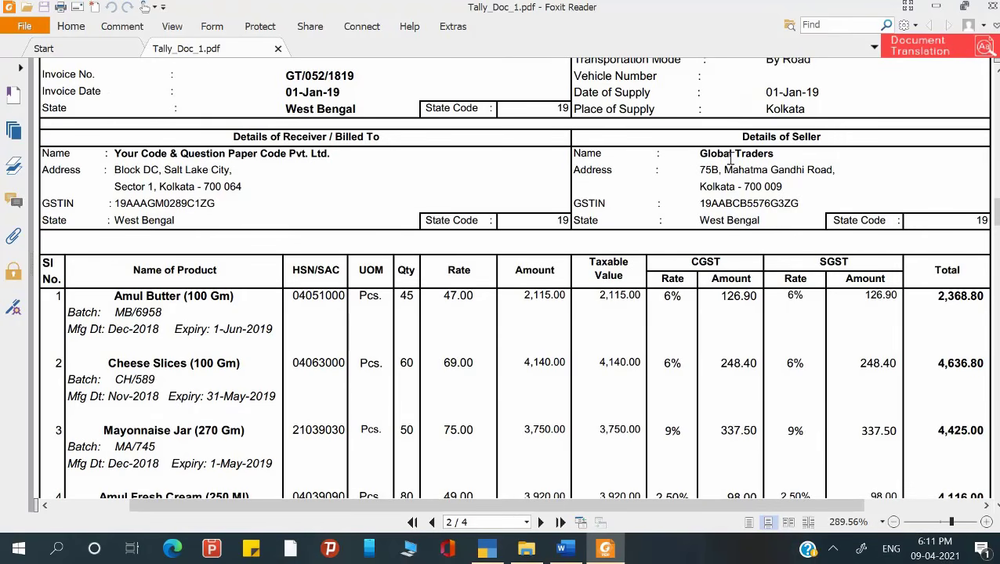
scroll(729, 160, "up", 1)
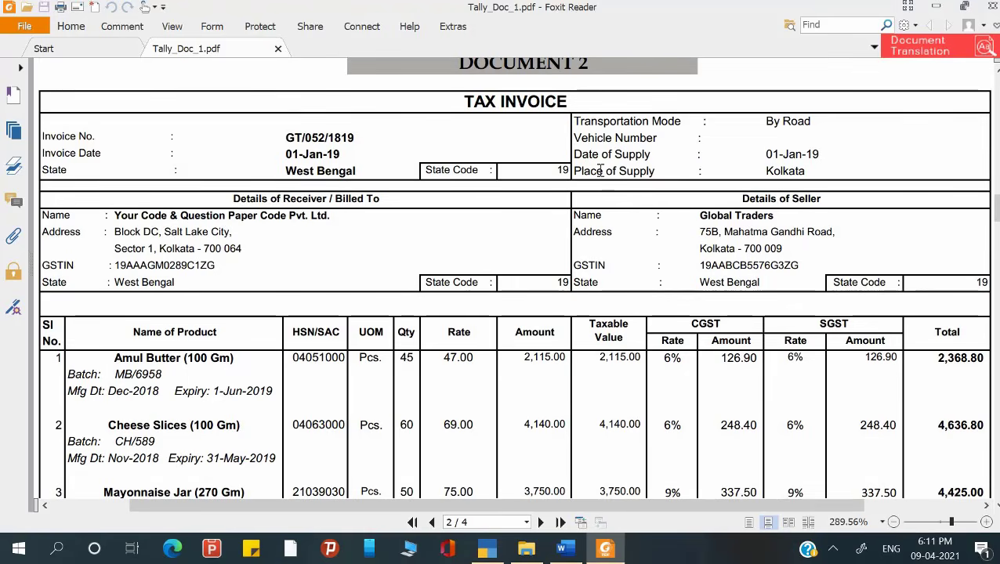
key("alt+Tab")
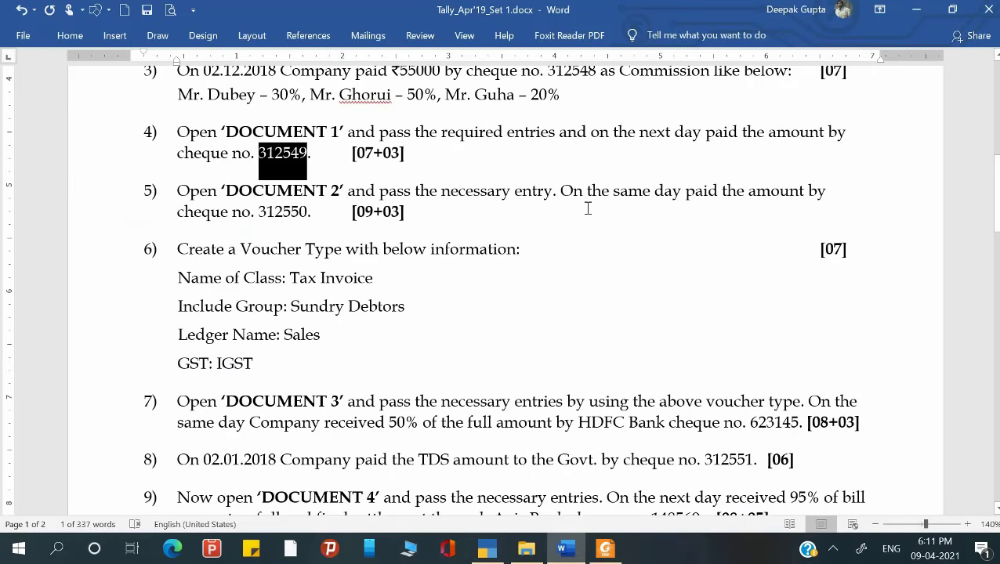
left_click(485, 540)
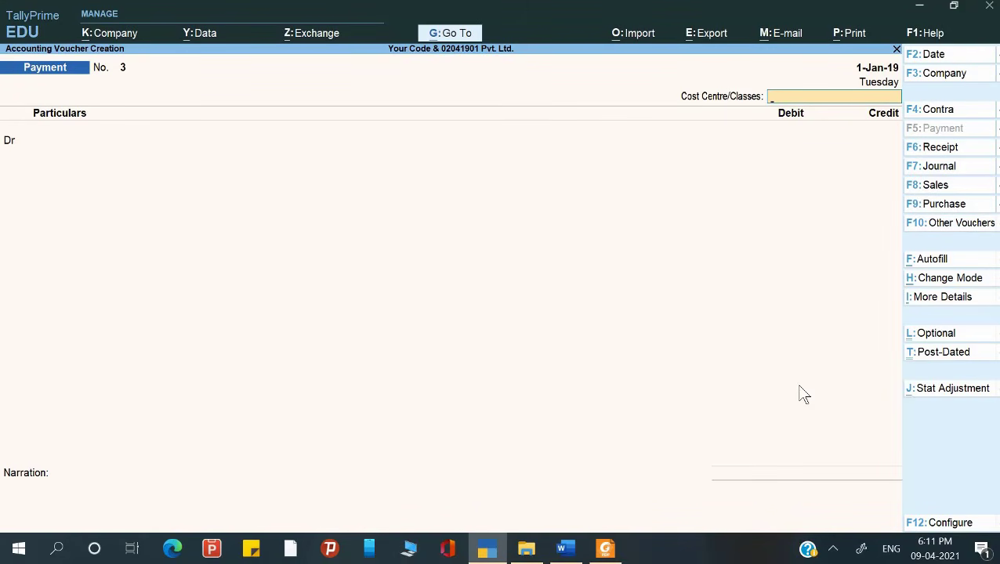
key("F9")
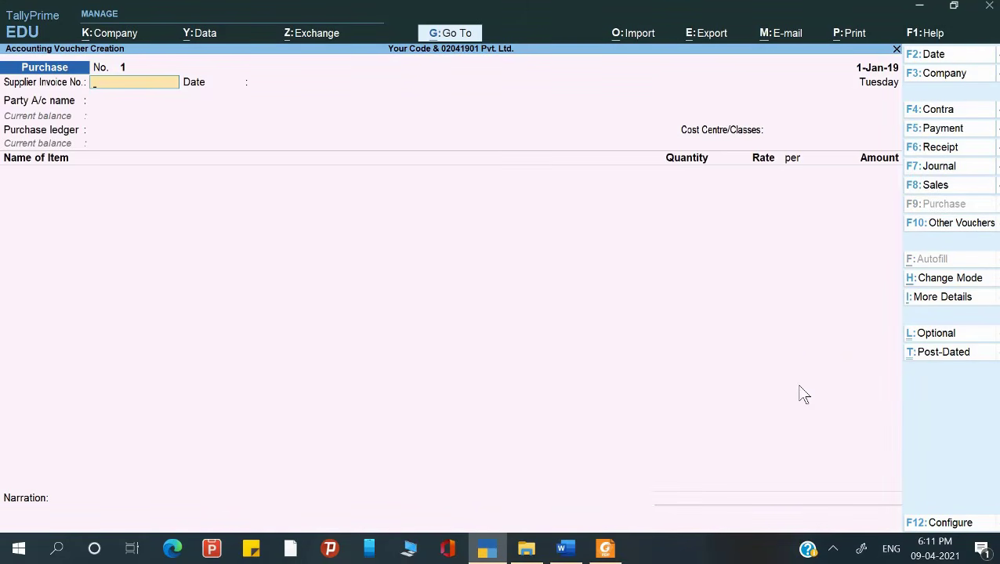
Copy the supplier invoice number GT/052/1819 from the PDF invoice into the TallyPrime purchase voucher, with 1-Jan-19 as the invoice date.
key("alt+Tab")
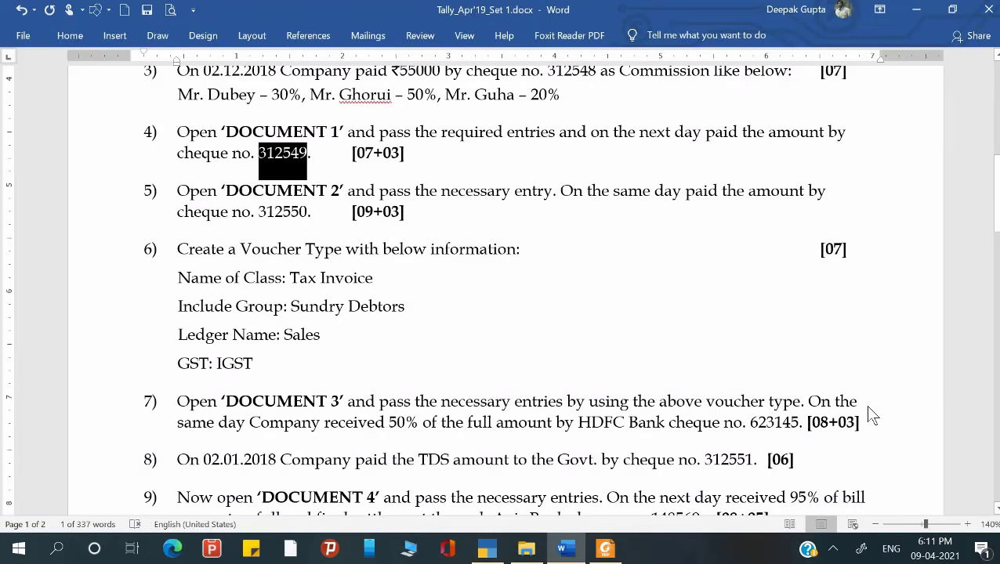
key("alt+Tab")
key("alt+Tab")
key("alt+Tab")
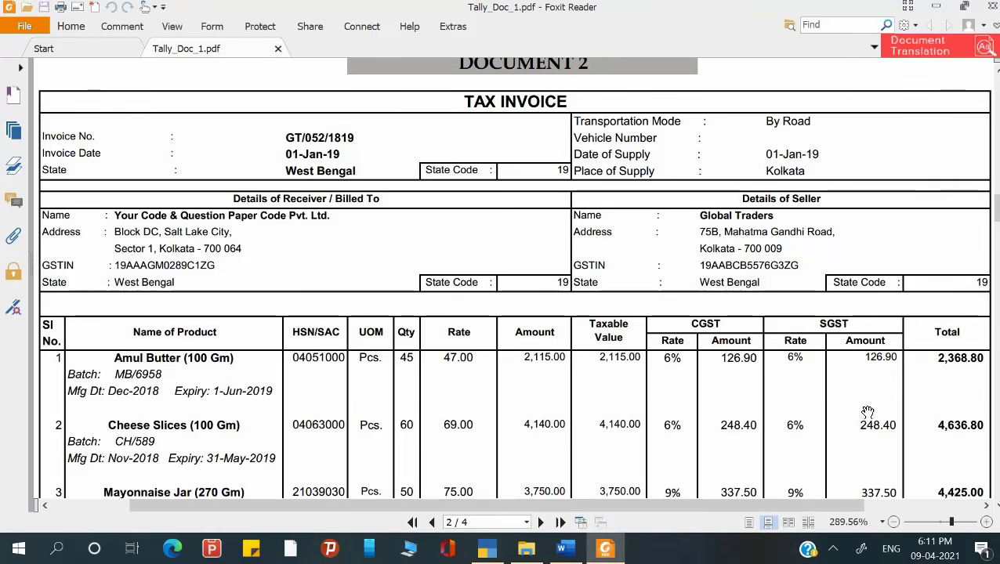
key("alt+Tab")
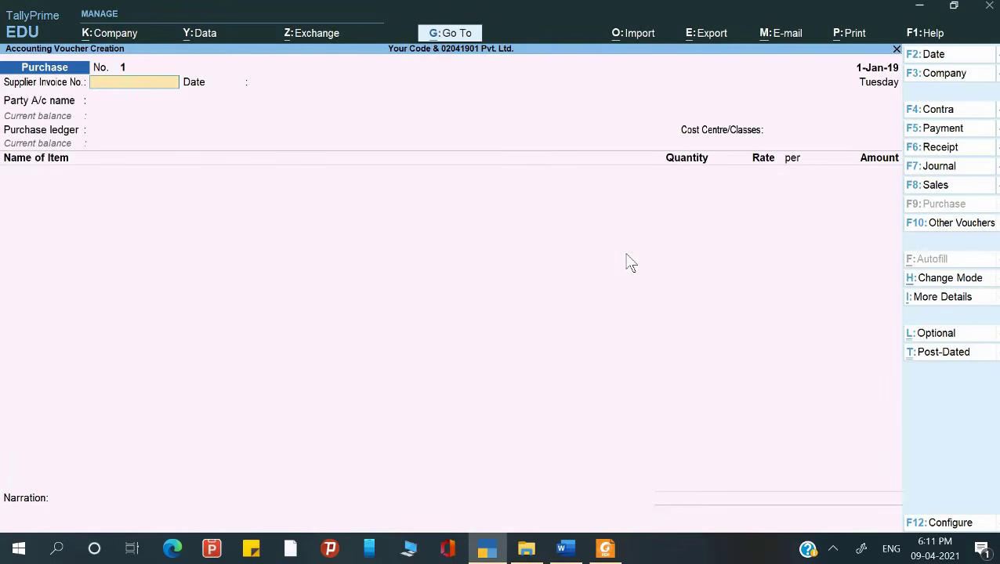
key("alt+Tab")
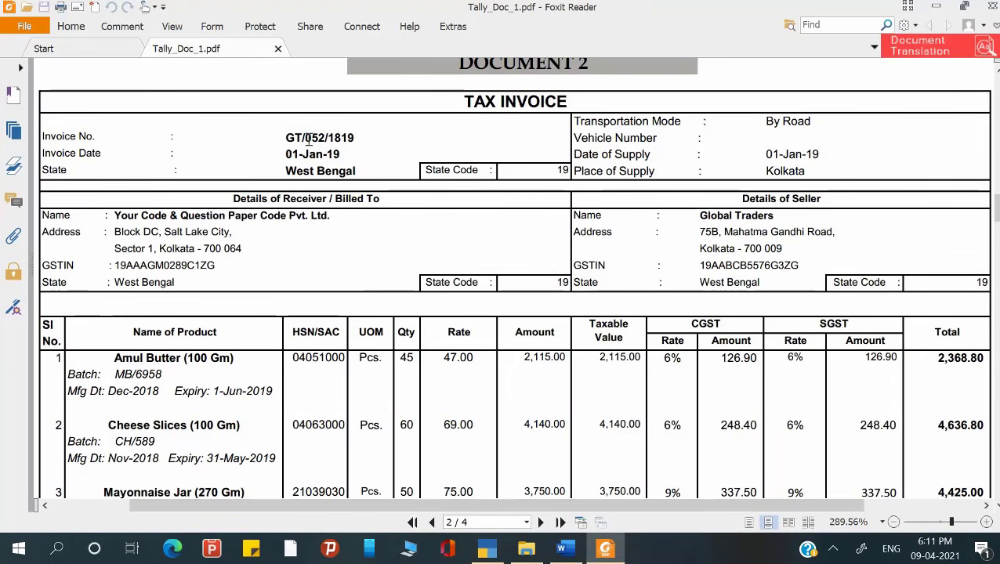
double_click(356, 131)
key("ctrl+c")
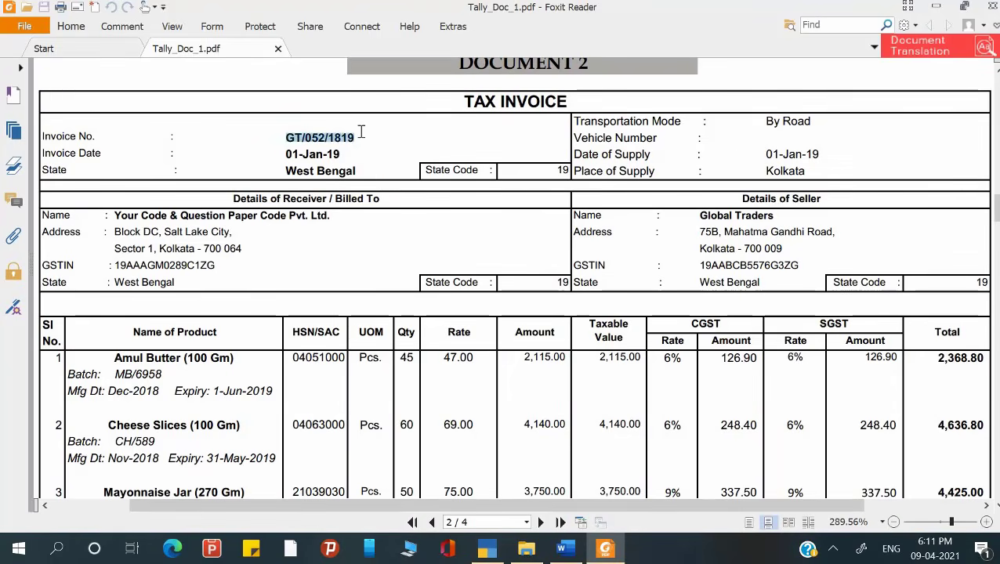
key("alt+Tab")
key("ctrl+v")
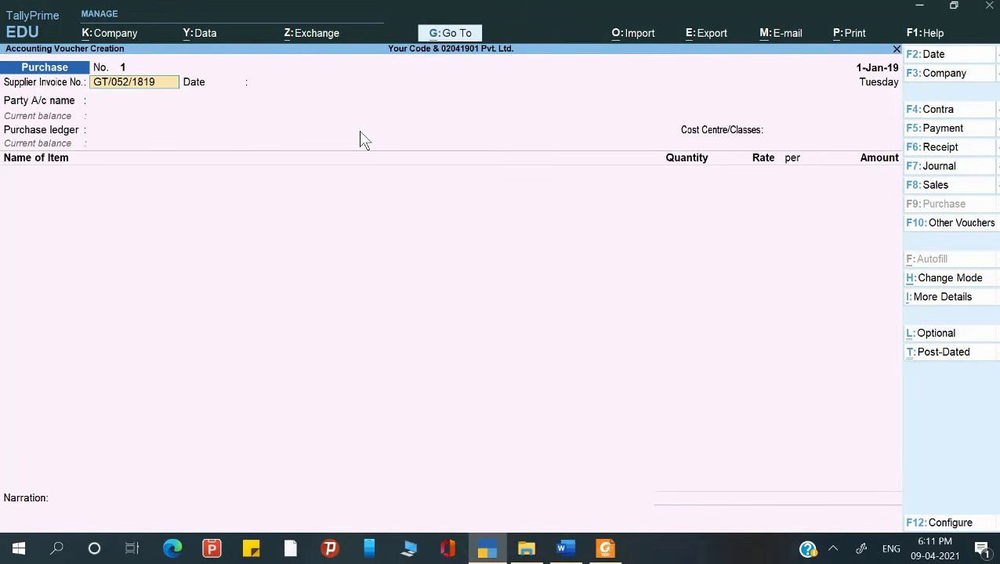
key("Return")
key("Return")
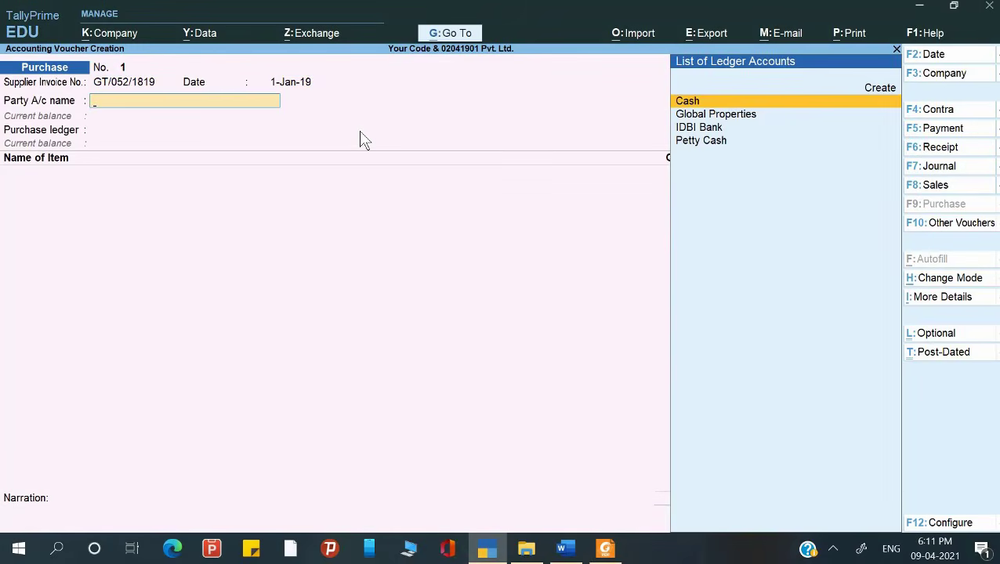
Create a new party ledger from the purchase voucher and name it Global Traders, copying the name from the PDF's seller details.
key("alt+c")
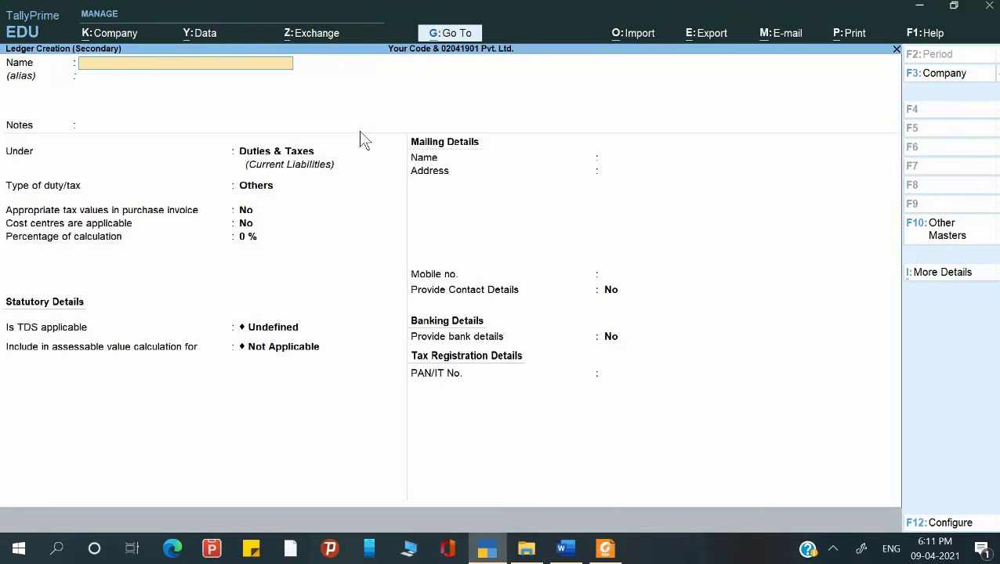
key("alt+Tab")
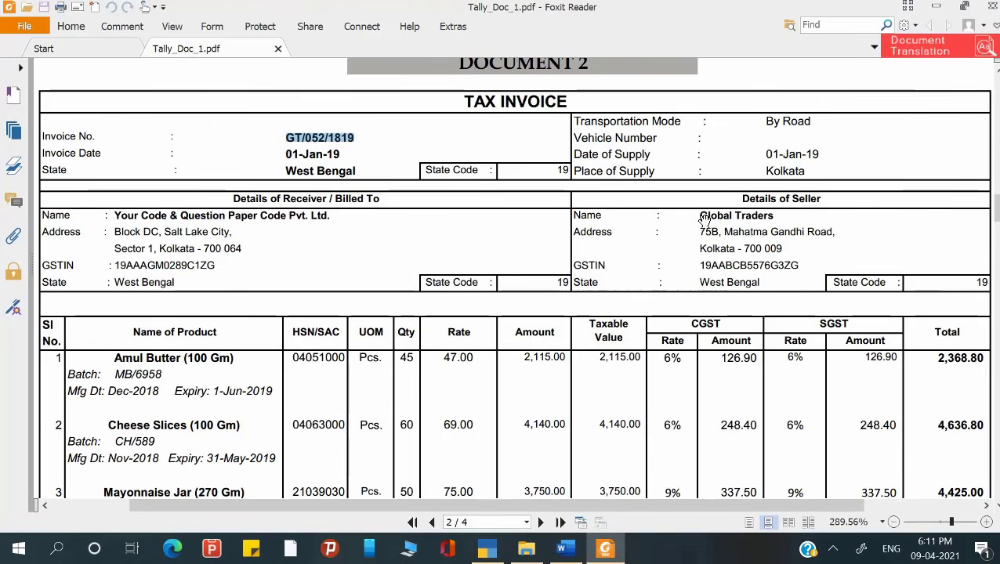
left_click_drag(702, 217, 772, 219)
key("ctrl+c")
triple_click(756, 216)
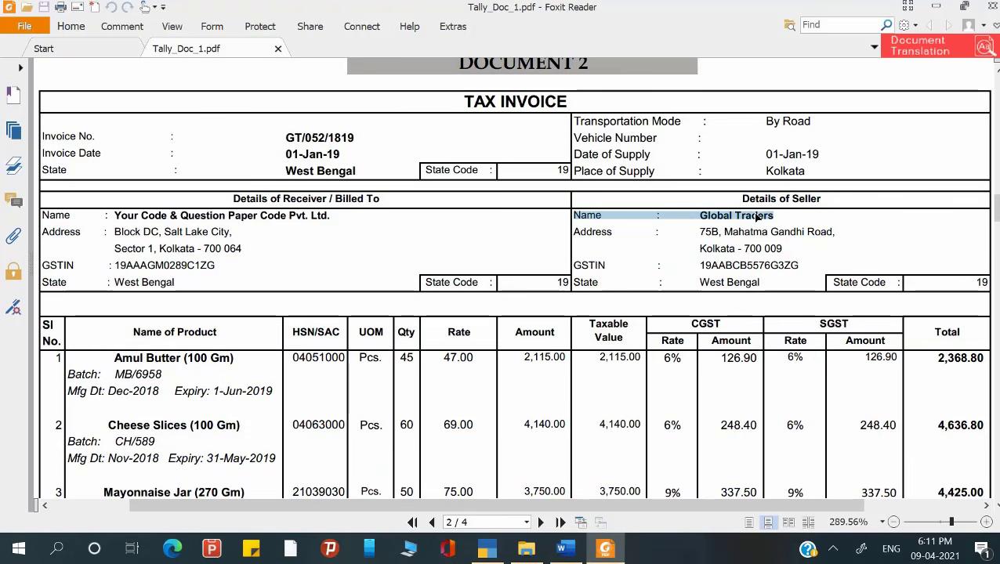
left_click(719, 218)
left_click_drag(703, 218, 778, 223)
key("alt+Tab")
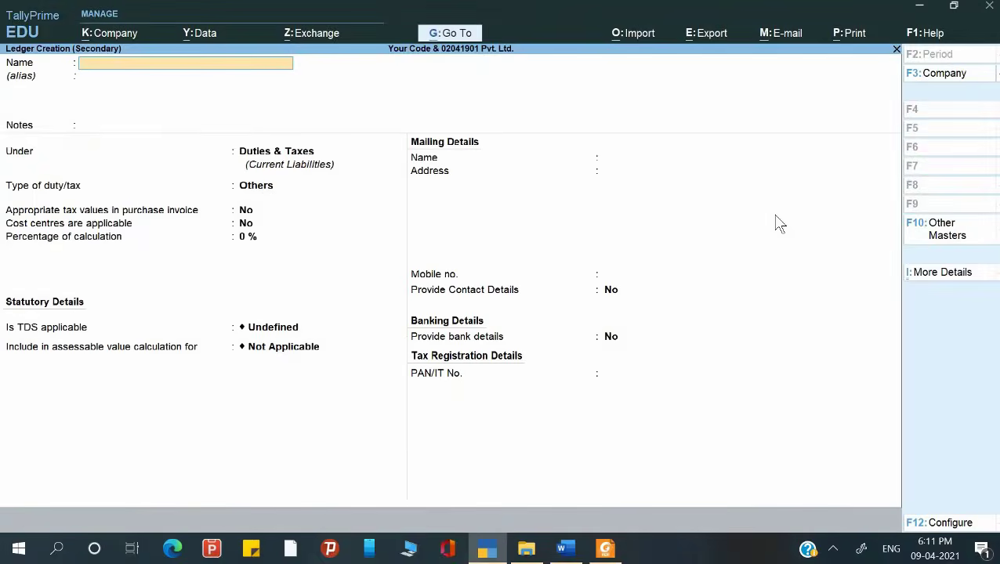
key("ctrl+alt+v")
key("Return")
key("Return")
key("Return")
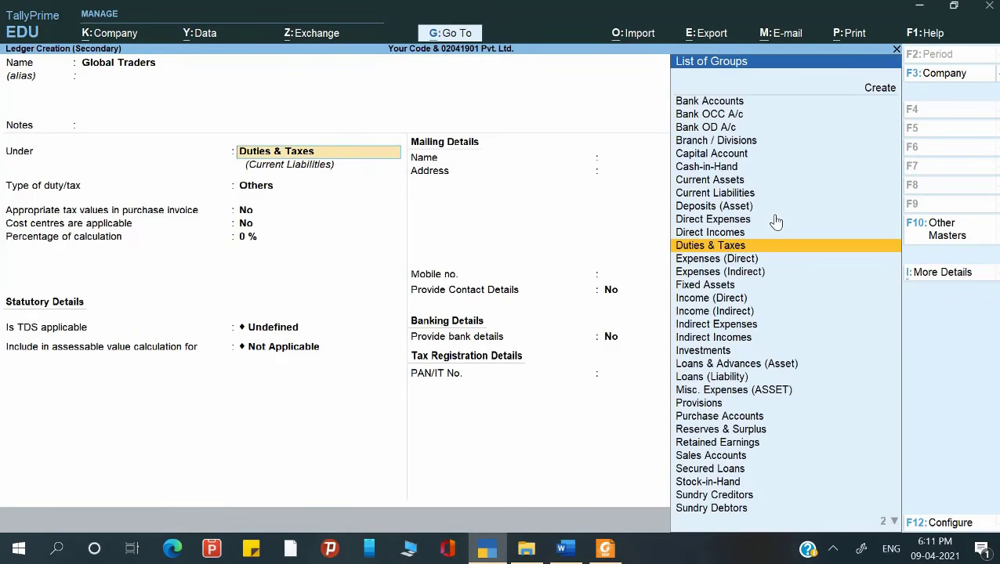
Place the Global Traders ledger under Sundry Creditors, keeping bill-by-bill balances on Yes and the remaining credit and TDS defaults.
type("s")
key("Down")
key("Down")
key("Down")
key("Return")
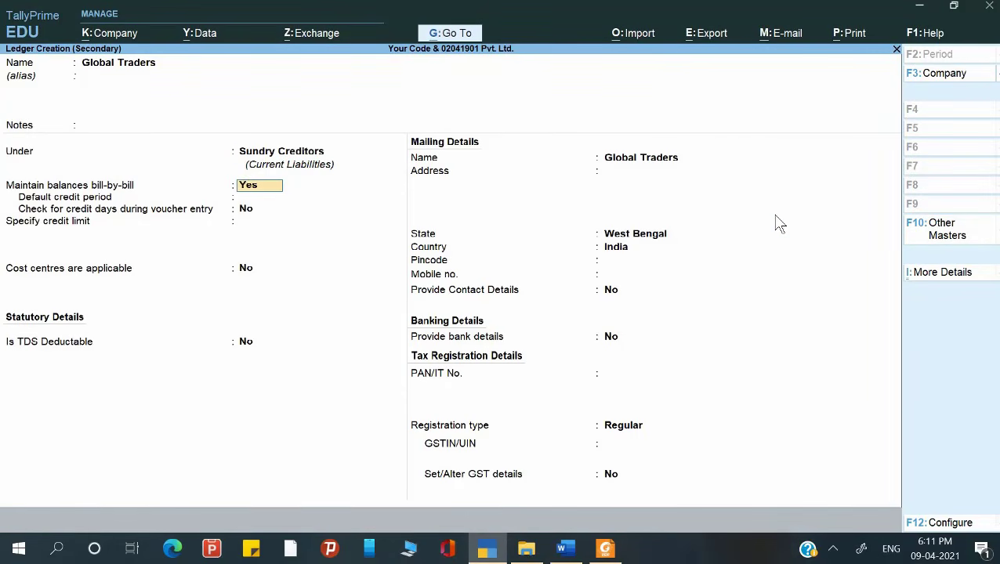
key("Return")
key("Return")
key("Return")
key("Return")
key("Return")
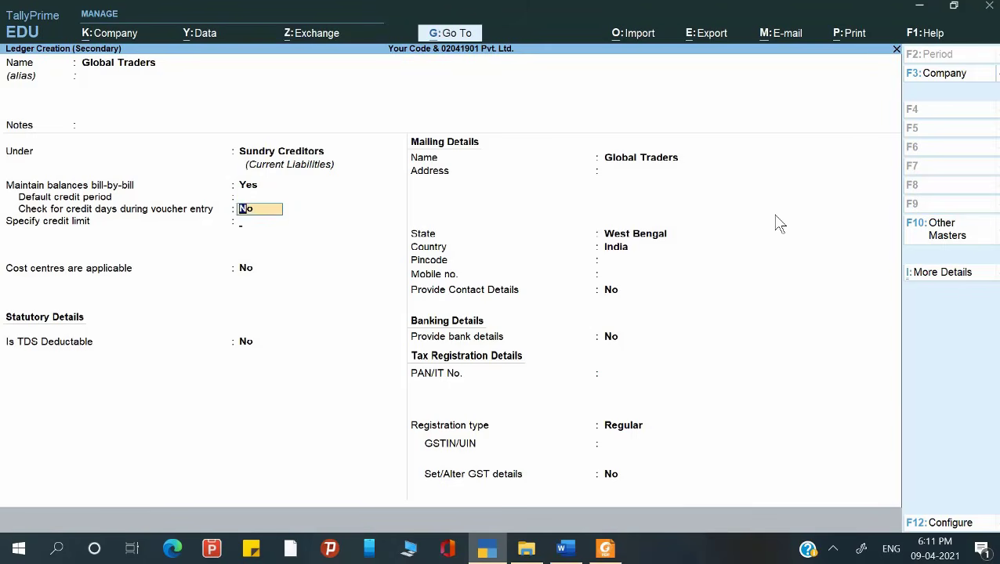
key("Return")
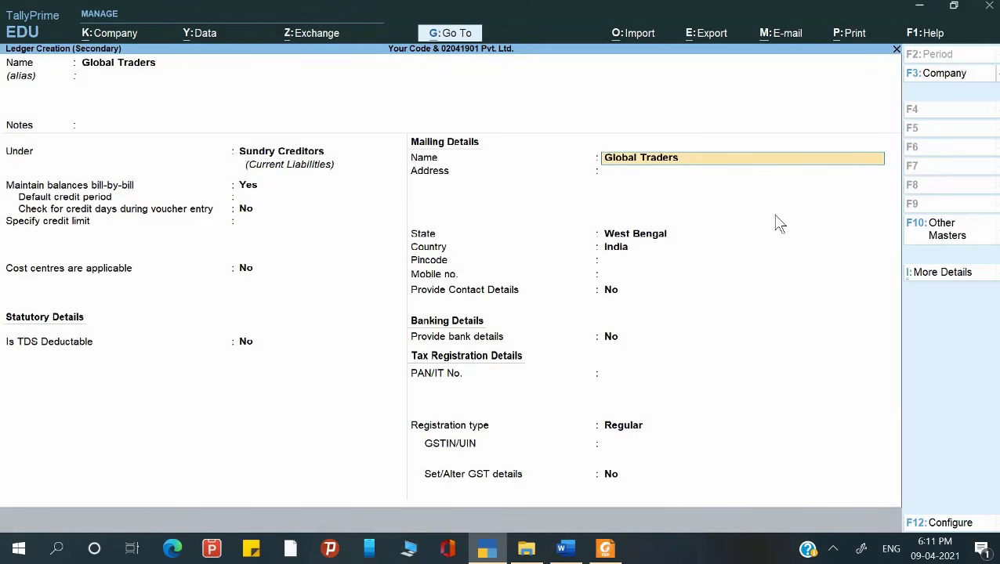
Keep the default mailing and bank details and fill in the ledger's GSTIN/UIN copied from the seller details on the PDF invoice.
key("Return")
key("Return")
key("Return")
key("Return")
key("Return")
key("Return")
key("Return")
key("Return")
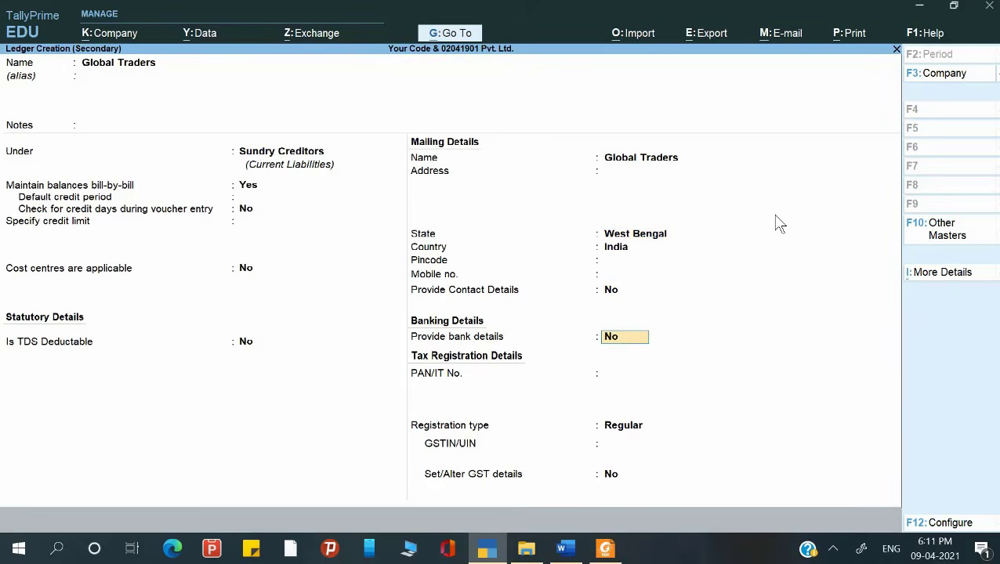
key("Return")
key("alt+Tab")
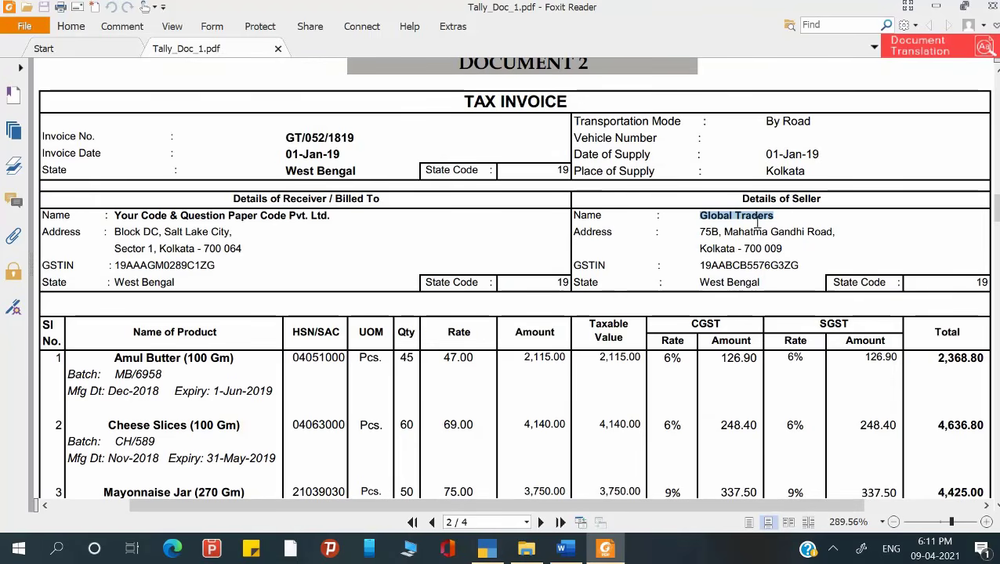
left_click_drag(703, 265, 801, 270)
left_click(700, 267)
key("ctrl+c")
key("alt+Tab")
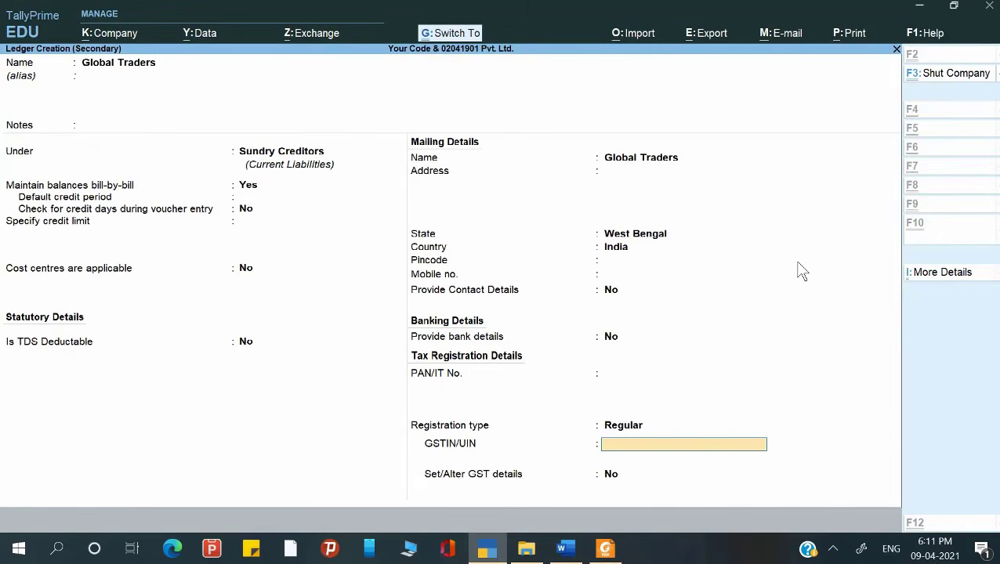
key("ctrl+alt+v")
key("Return")
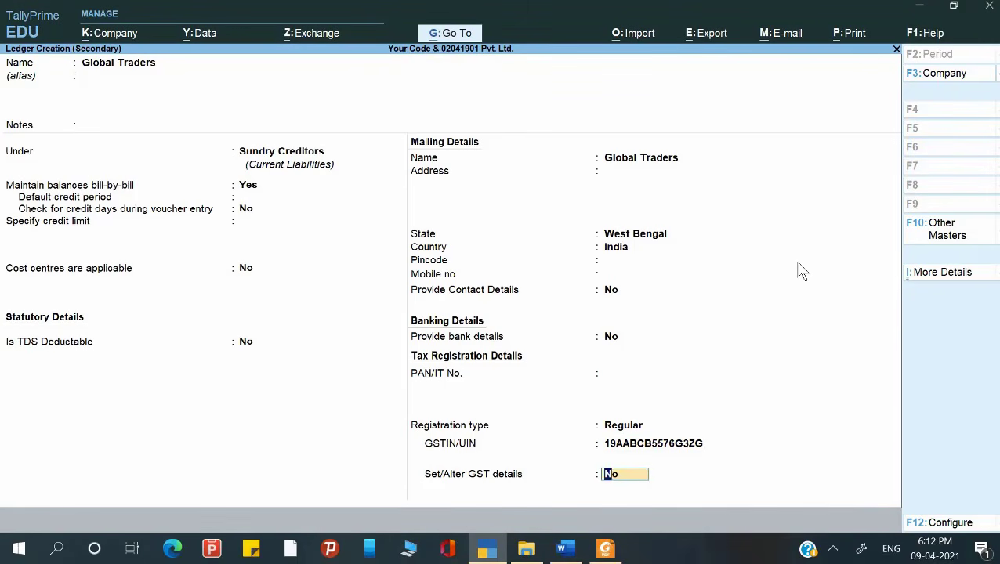
key("Return")
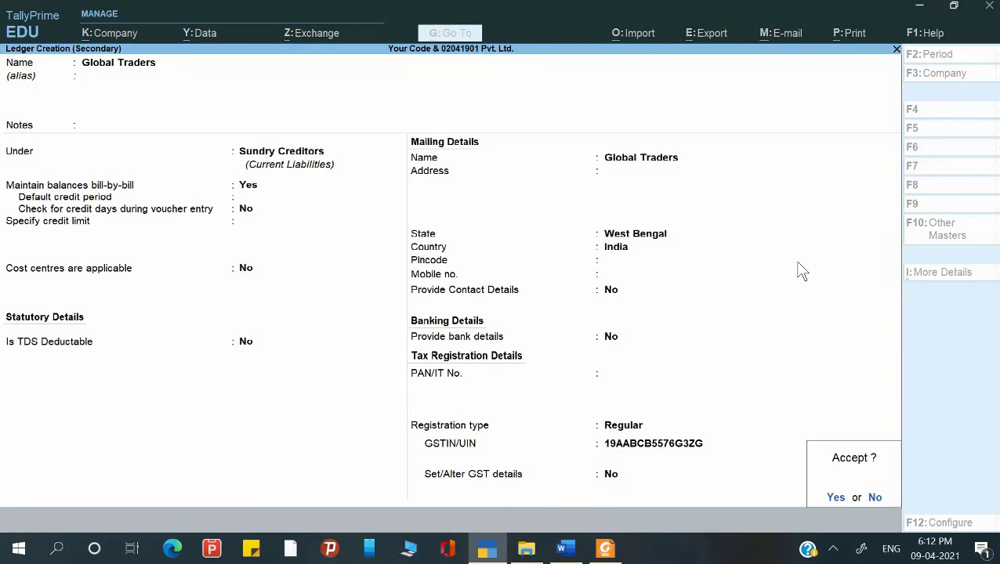
Return to the ledger's mailing address without saving and fill in its first line, copied from the seller's address on the PDF invoice.
key("Escape")
key("Up")
key("Up")
key("Up")
key("Up")
key("Up")
key("Up")
key("Up")
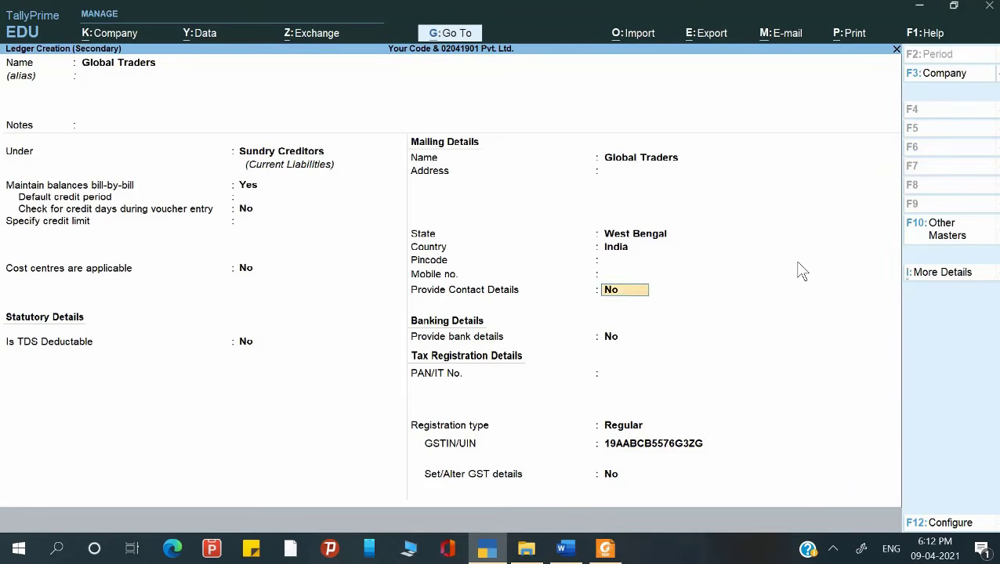
key("Up")
key("Up")
key("Up")
key("Up")
key("Down")
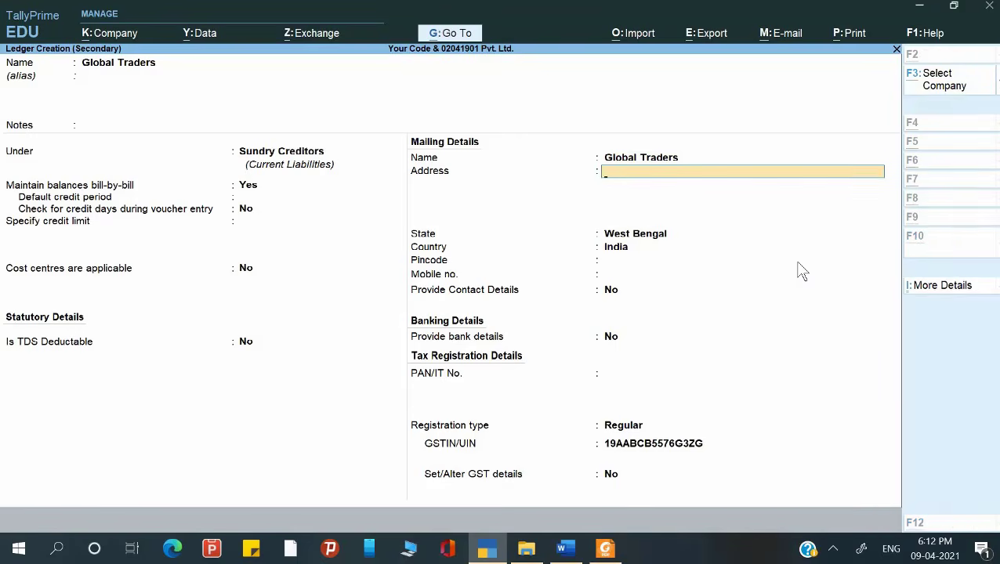
key("alt+Tab")
left_click(703, 230)
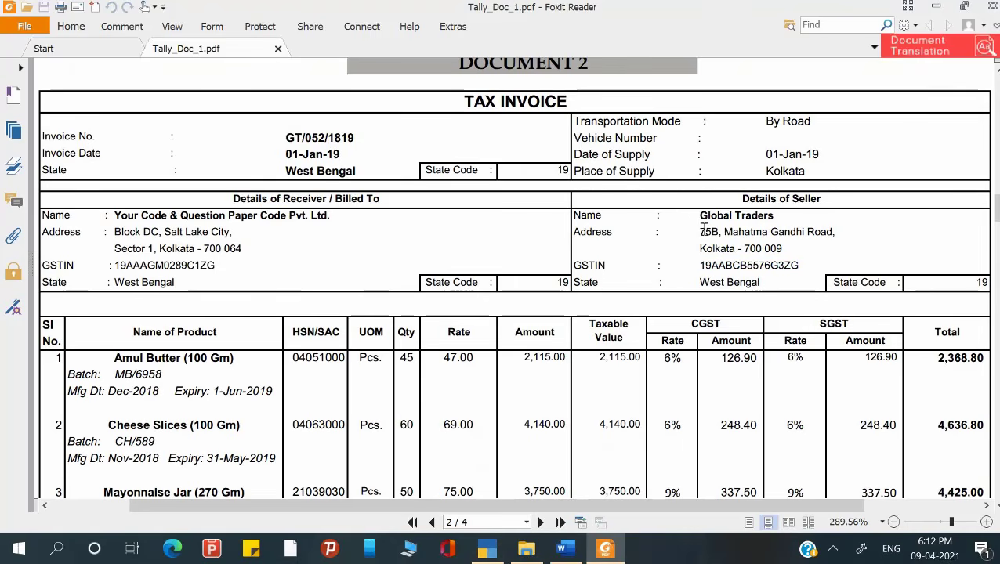
left_click_drag(703, 231, 834, 235)
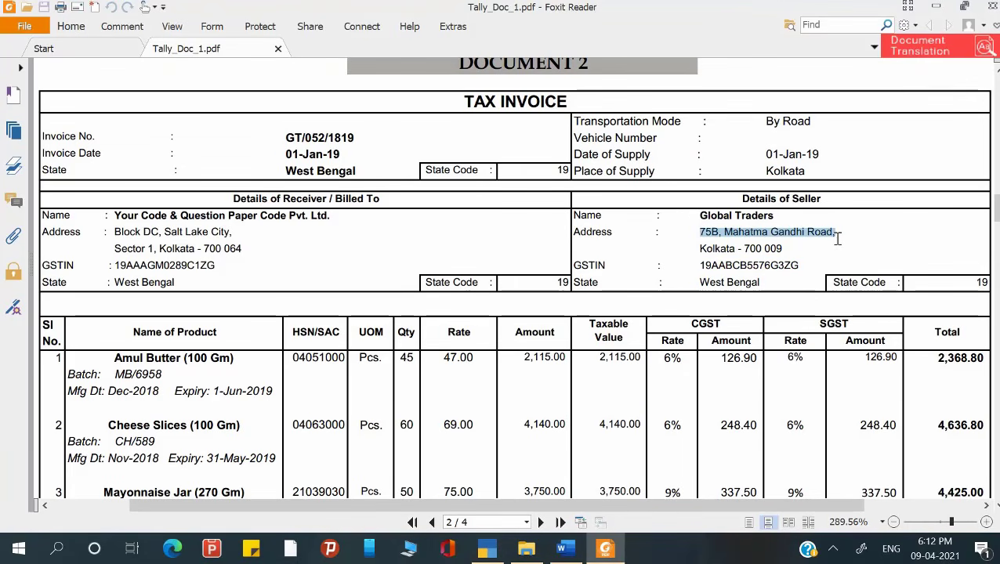
key("ctrl+c")
key("alt+Tab")
key("ctrl+alt+v")
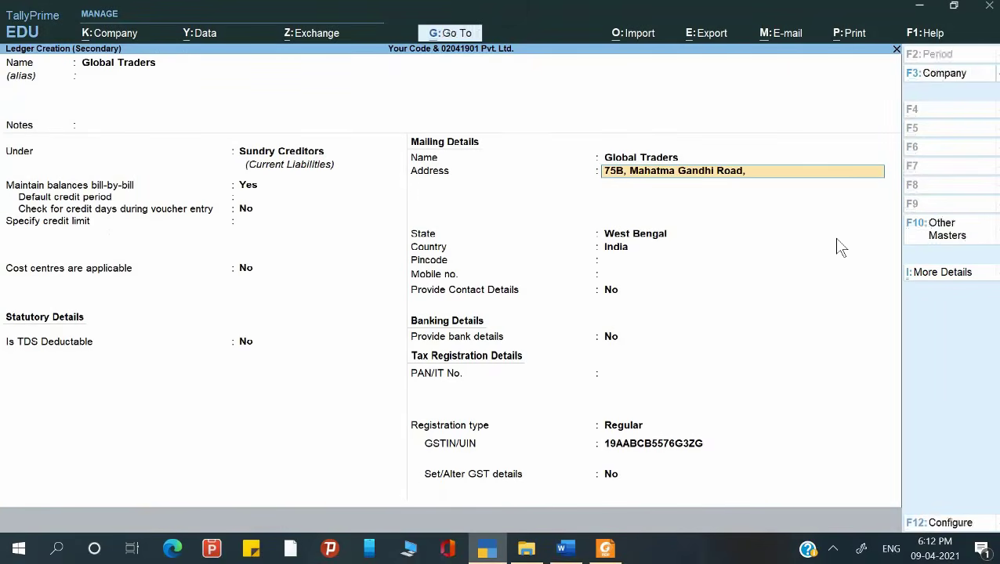
key("Return")
key("Return")
key("Return")
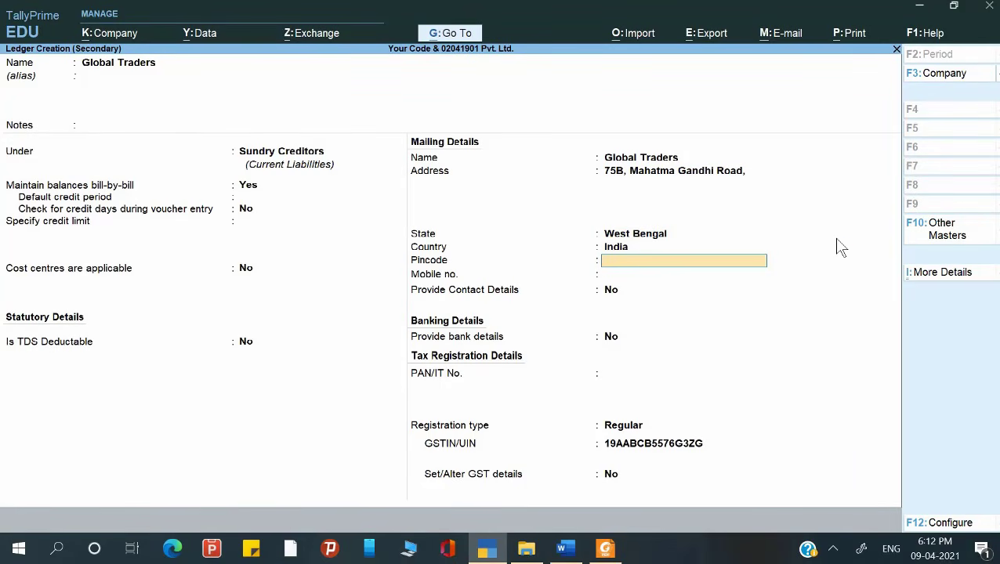
key("BackSpace")
key("BackSpace")
key("BackSpace")
key("BackSpace")
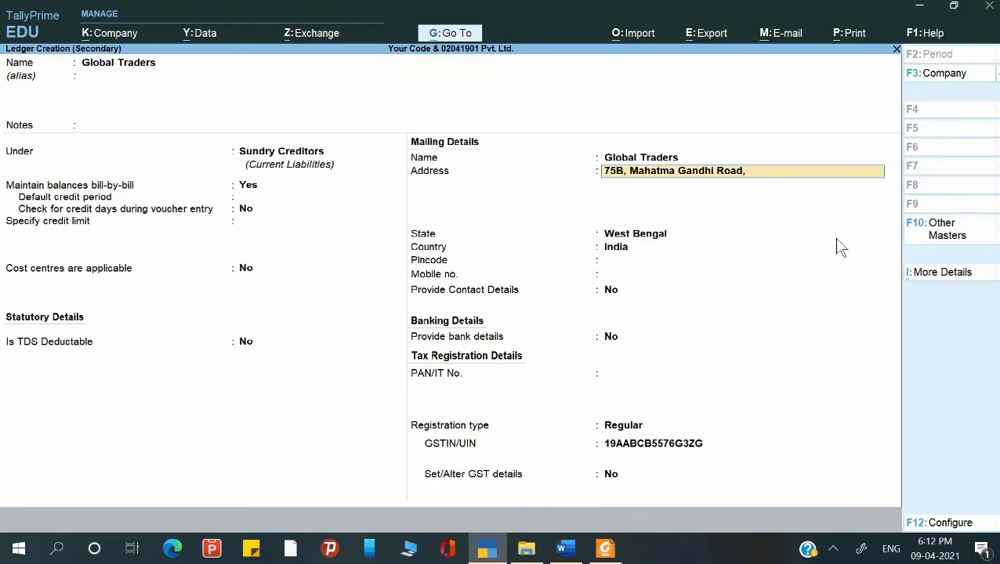
Add the second line of the ledger's mailing address, copied from the seller's address on the PDF invoice.
key("Return")
key("alt+Tab")
left_click(716, 250)
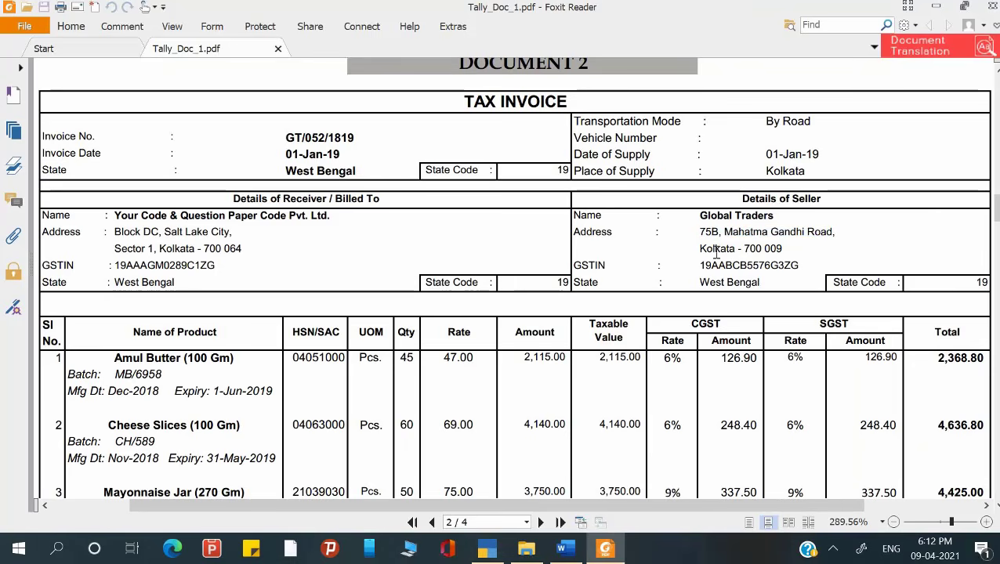
left_click_drag(702, 248, 782, 249)
key("ctrl+c")
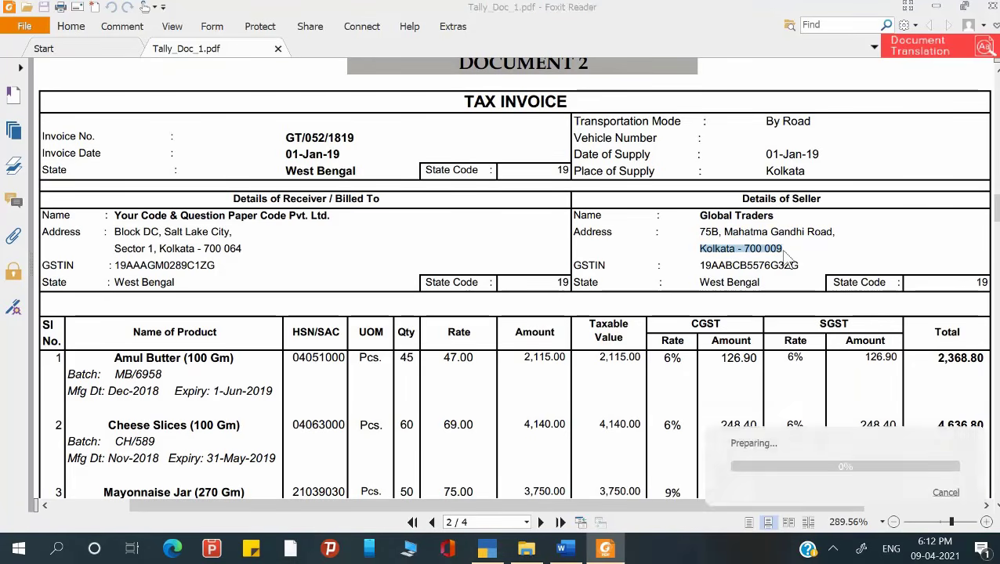
key("alt+Tab")
key("ctrl+alt+v")
key("Return")
key("Return")
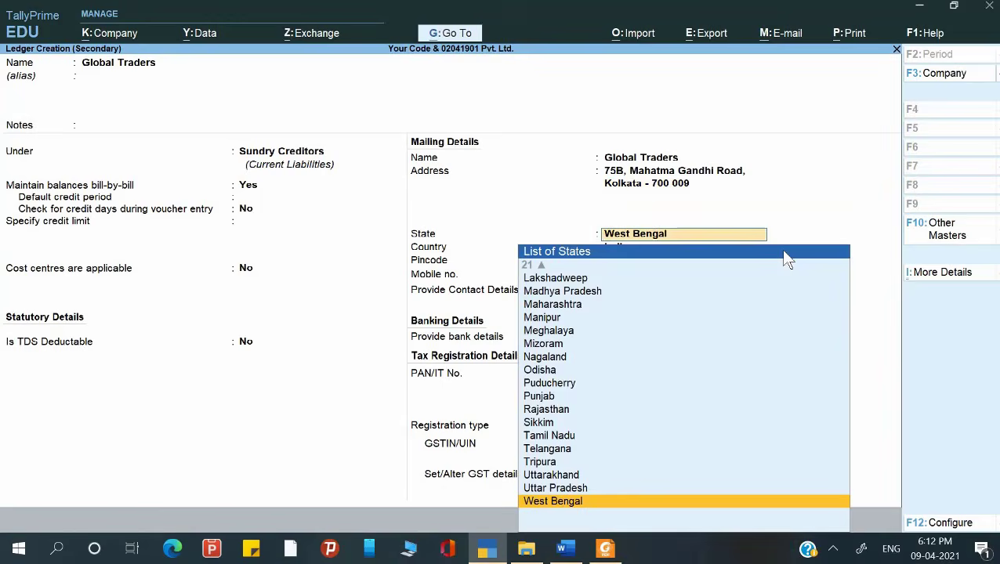
Keep West Bengal and India as state and country, and fill in the pincode from the seller's address.
key("Return")
key("Return")
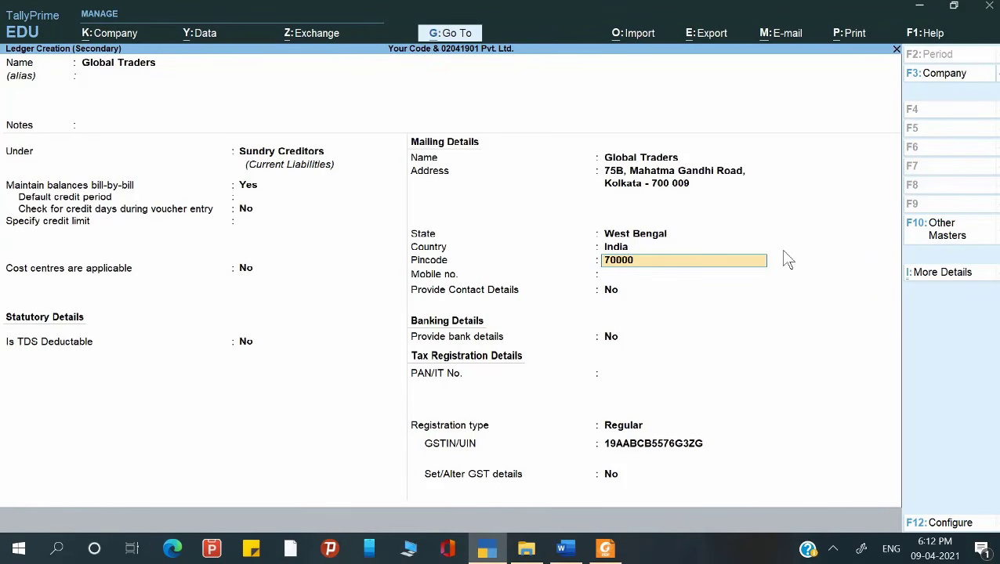
key("Return")
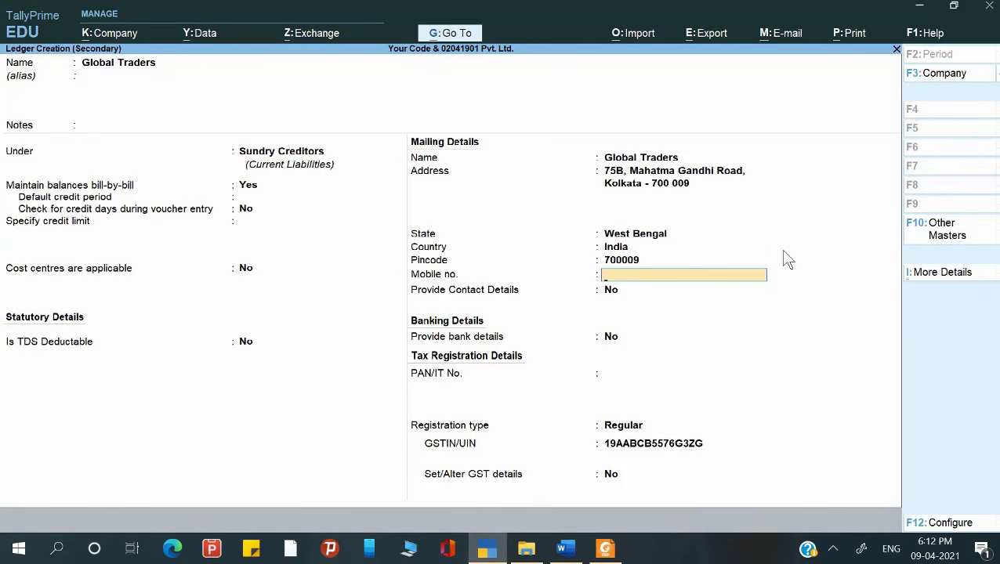
Look through the PDF invoice for further seller details and leave the ledger's mobile number blank.
key("alt+Tab")
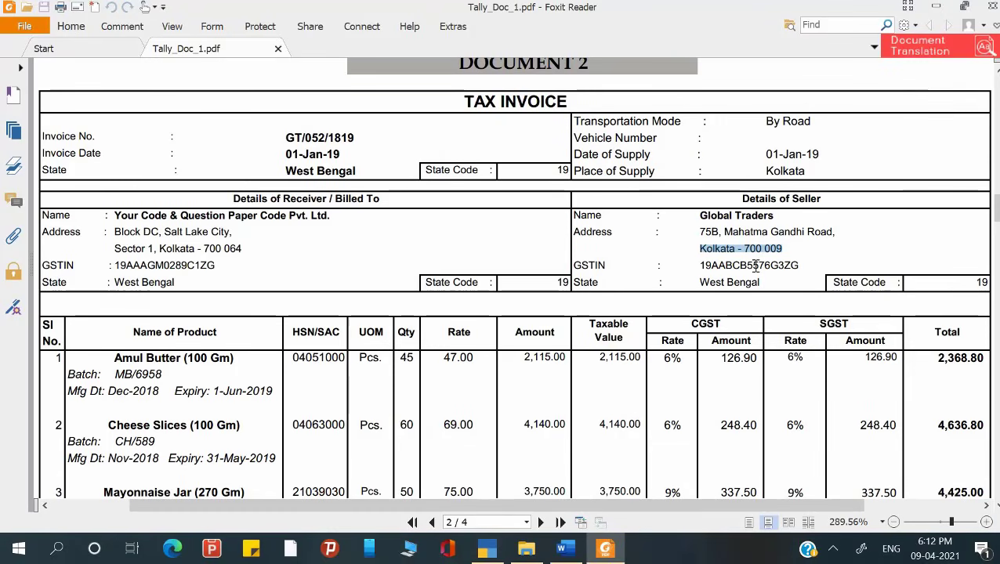
scroll(756, 267, "down", 10)
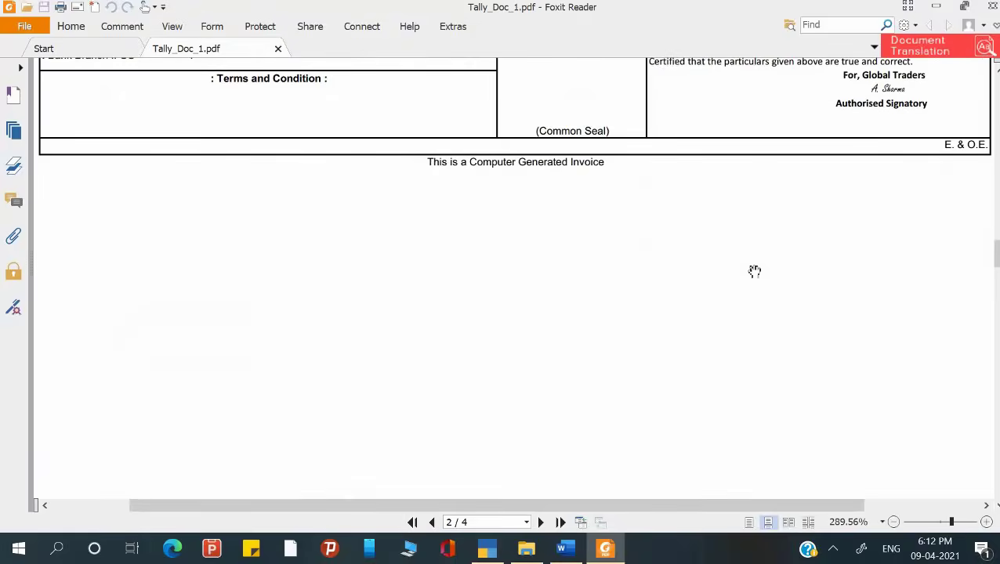
scroll(754, 271, "up", 3)
scroll(754, 271, "up", 8)
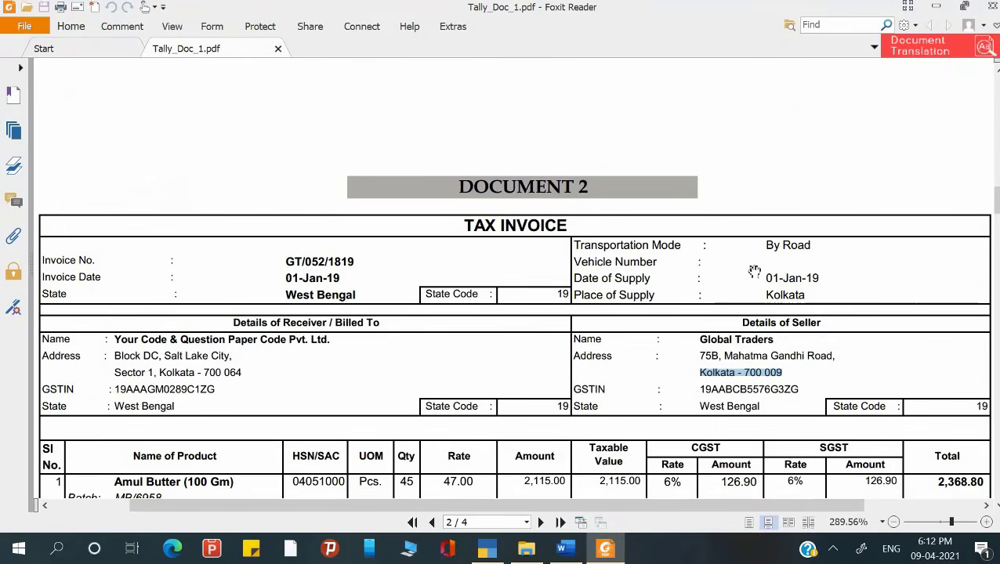
key("alt+Tab")
key("Return")
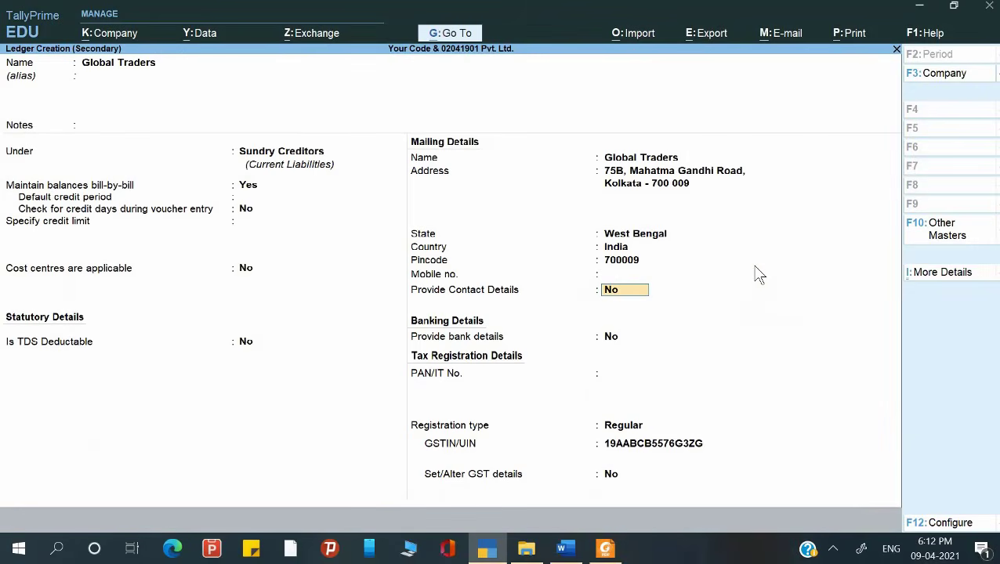
Keep contact and bank details on No and the Regular registration type with its GSTIN, and save the Global Traders ledger.
key("Return")
key("Return")
key("Return")
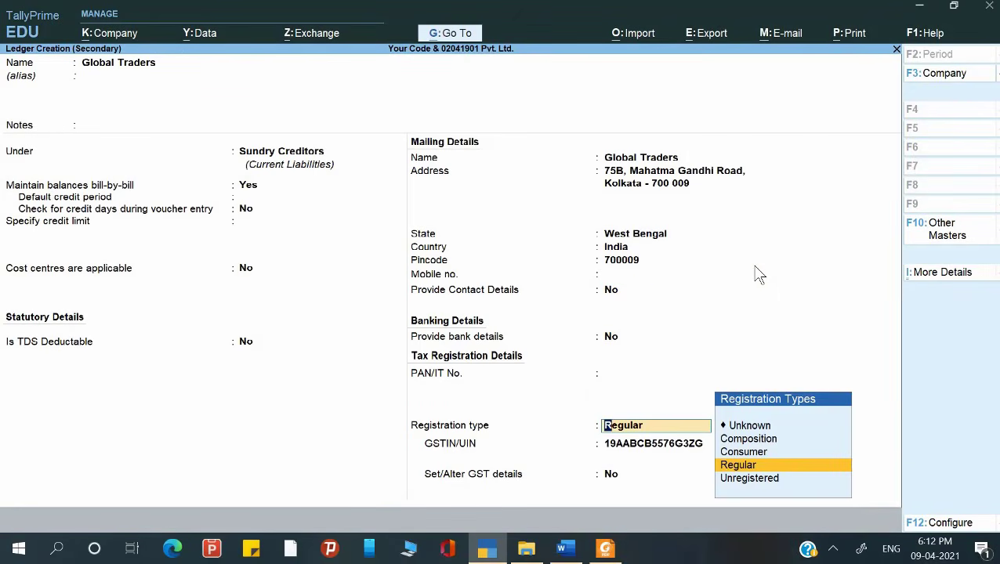
key("BackSpace")
key("Return")
key("Return")
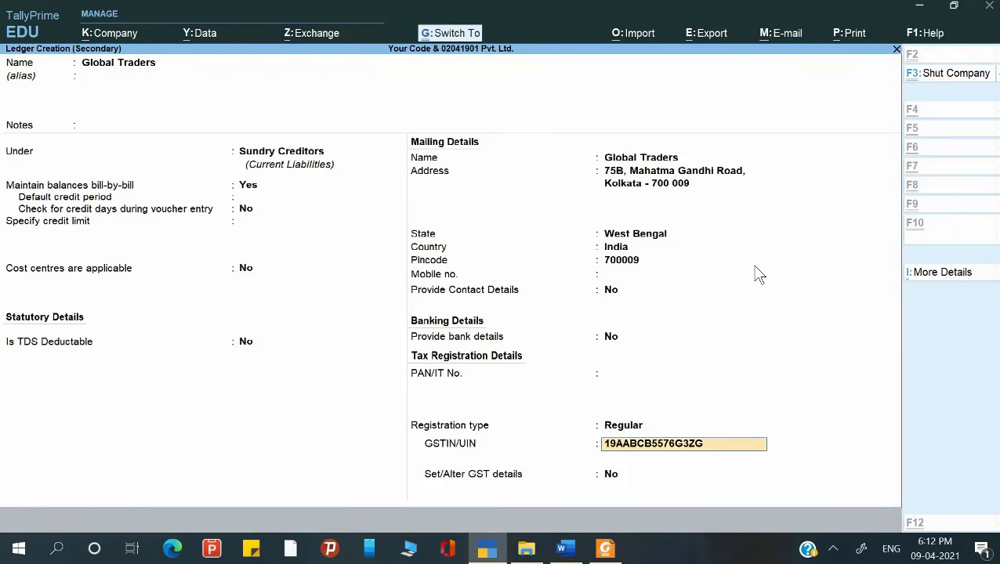
key("ctrl+a")
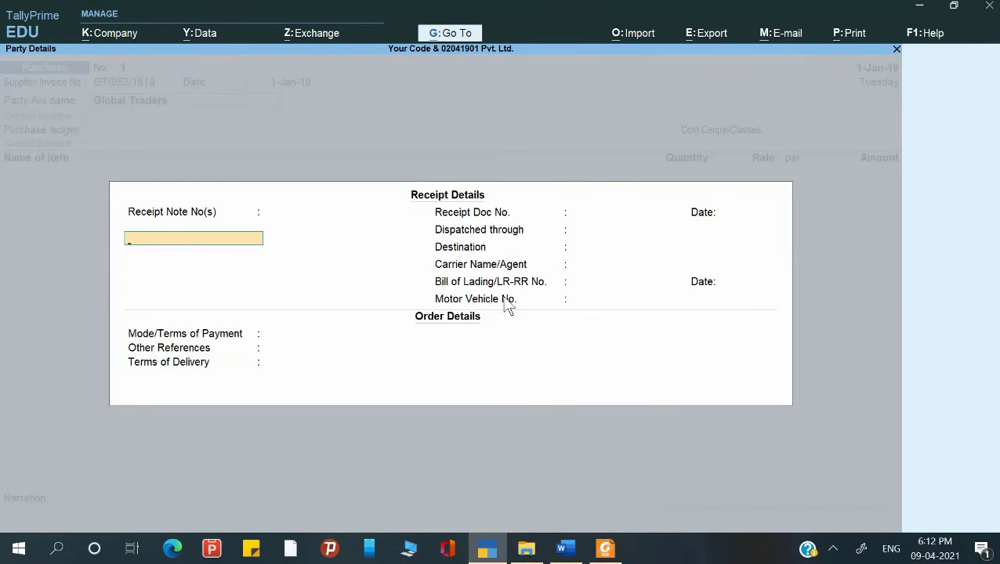
Leave the receipt details and open the Global Traders ledger for alteration from the voucher, proceeding to its PAN/IT number.
key("Escape")
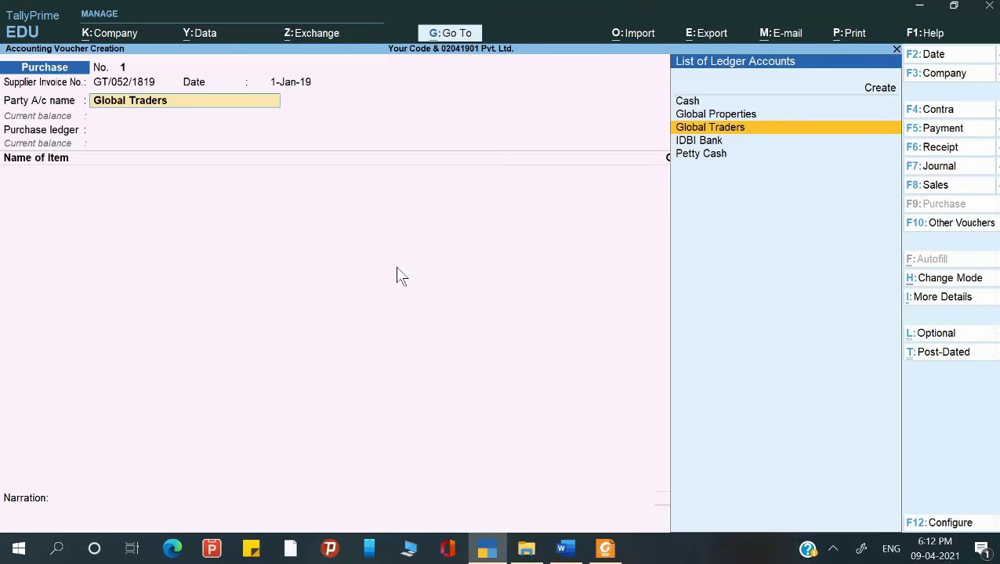
key("ctrl+Return")
key("Return")
key("Return")
key("Return")
key("Return")
key("Return")
key("Return")
key("Return")
key("Return")
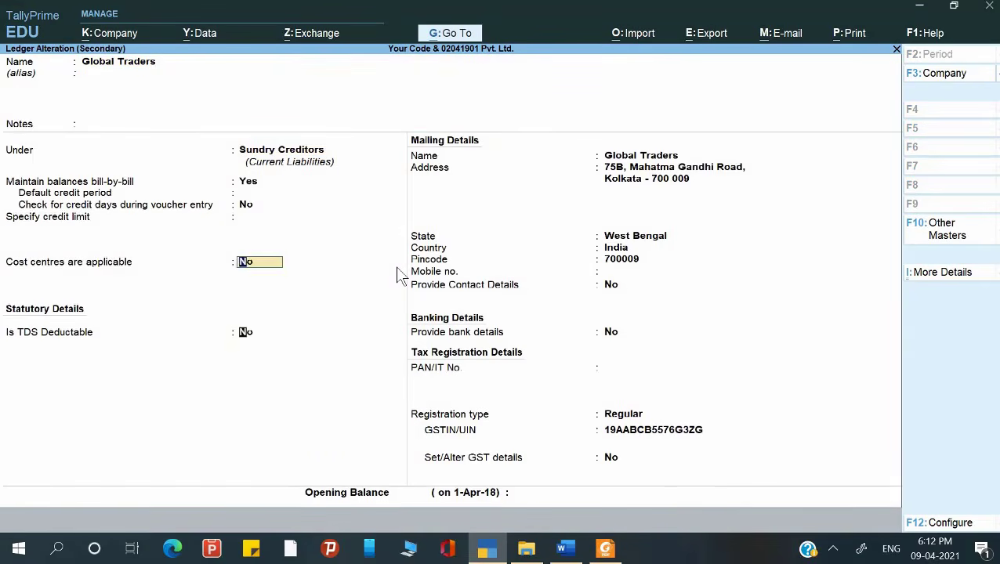
key("Return")
key("Return")
key("Return")
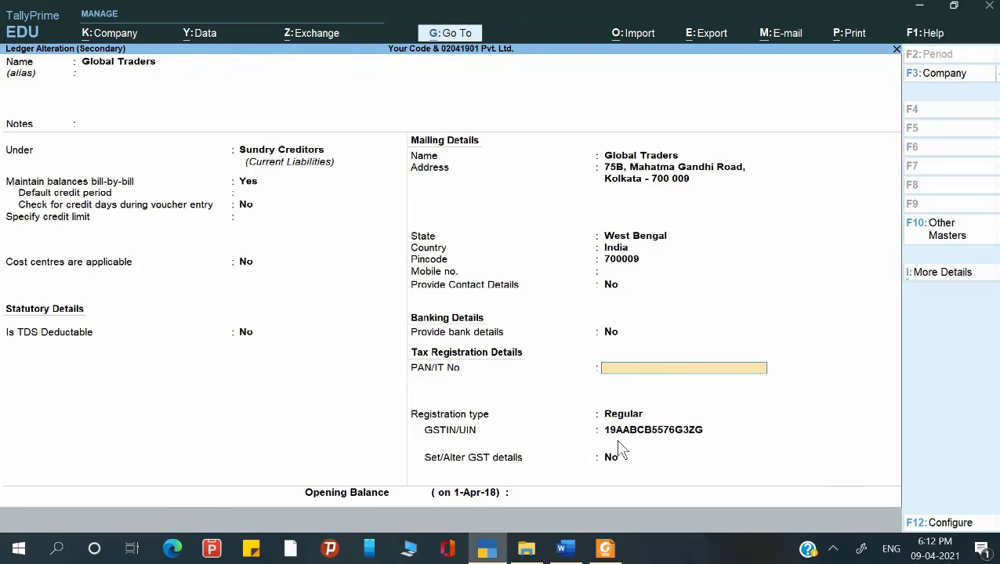
Fill in the supplier's PAN/IT number as contained in its GSTIN, keep the Regular registration type, and save the ledger.
type("AABCB5576G")
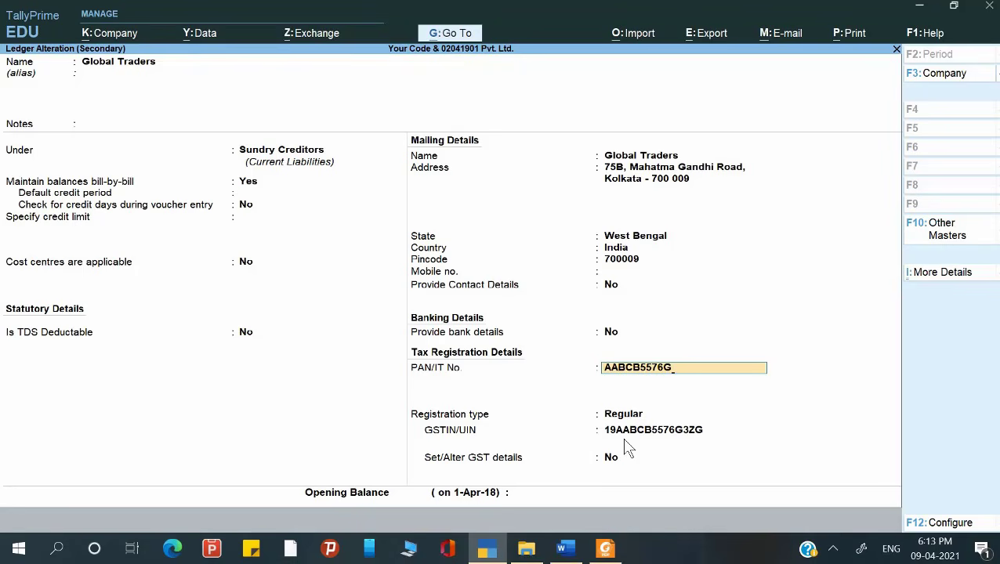
key("Return")
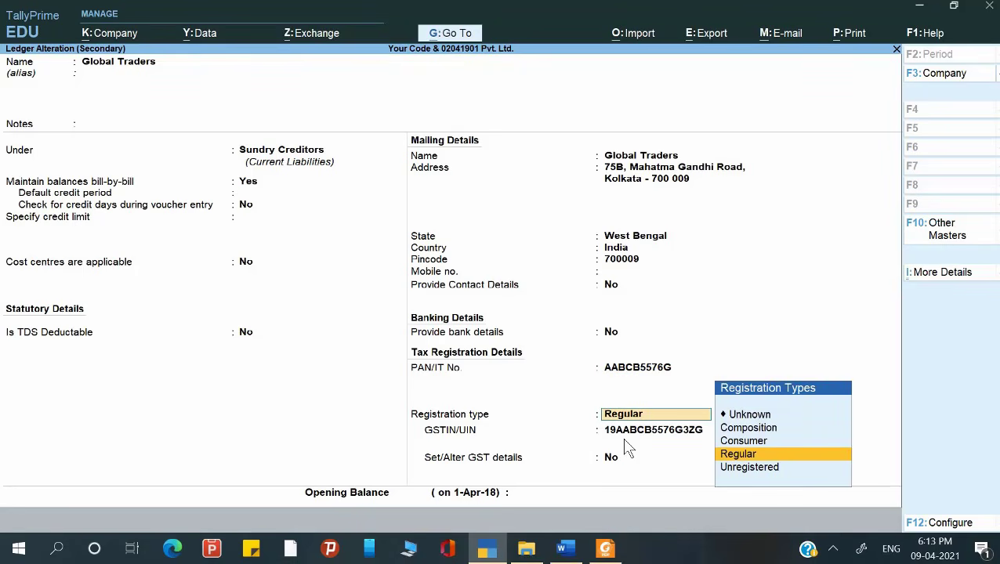
key("Return")
key("Return")
key("ctrl+a")
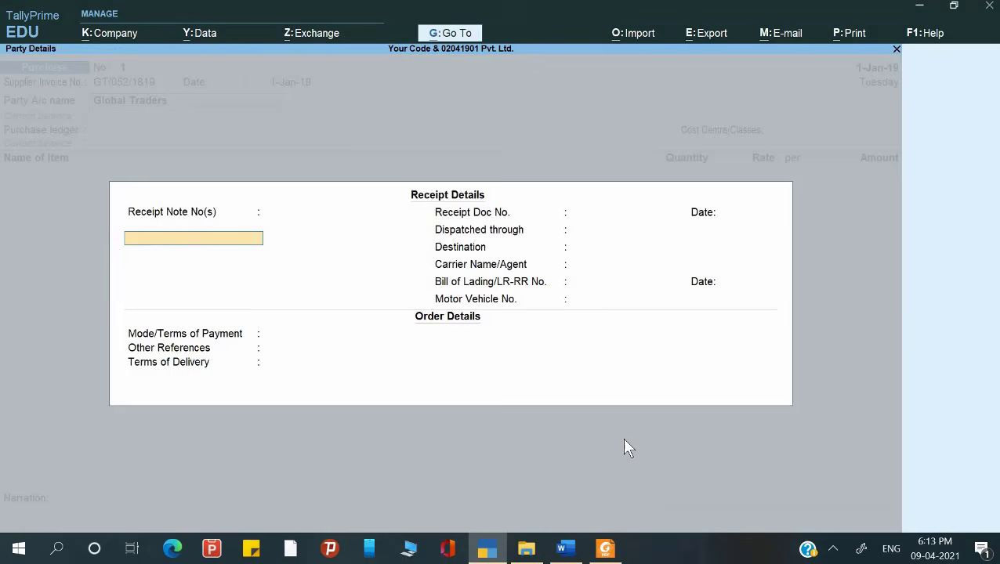
Leave all receipt details and order details of the purchase voucher blank.
key("Return")
key("Return")
key("Return")
key("Return")
key("Return")
key("Return")
key("Return")
key("Return")
key("Return")
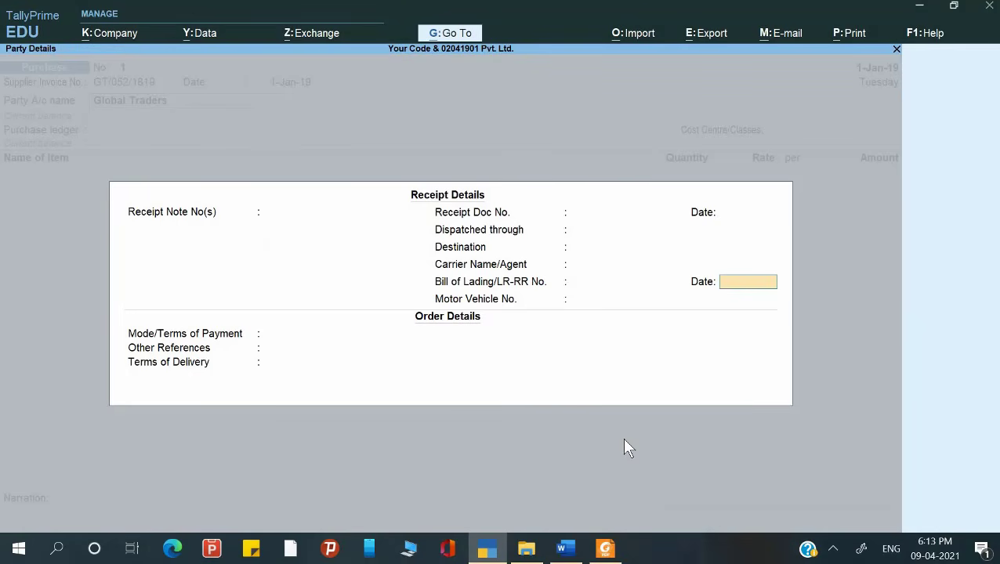
key("Return")
key("Return")
key("Return")
key("Return")
key("Return")
Accept the default supplier and consignee party details, including their addresses, West Bengal as state and the GSTINs.
key("Return")
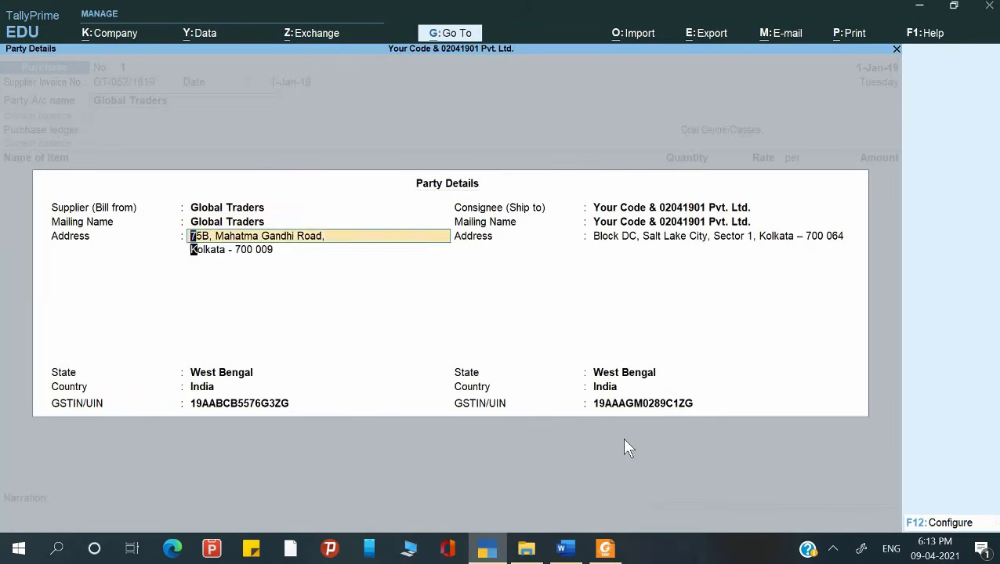
key("Return")
key("Return")
key("Return")
key("Return")
key("Return")
key("Return")
key("Return")
key("Return")
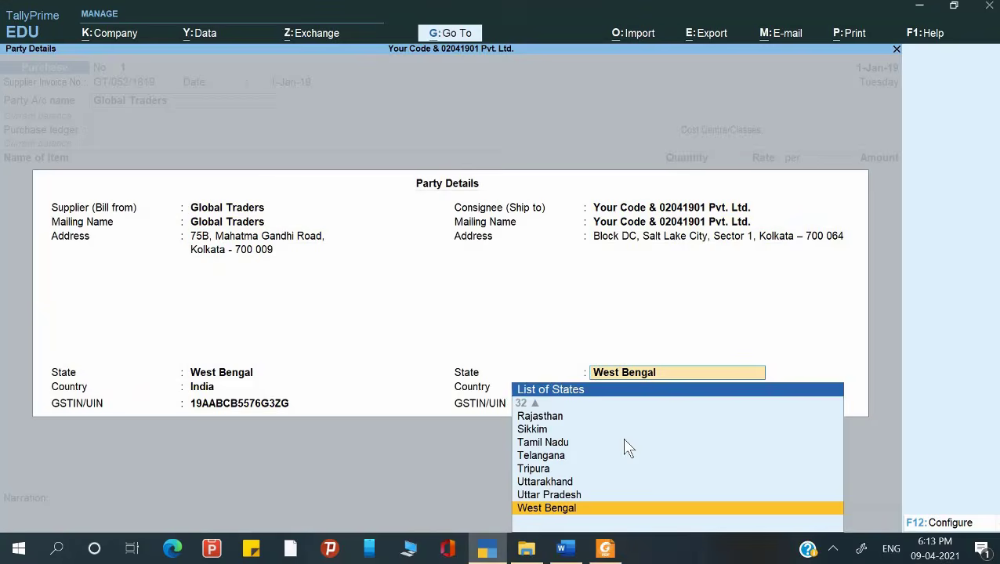
key("Return")
Create a new purchase ledger from the voucher, name it Purchase and place it under Purchase Accounts.
key("alt+c")
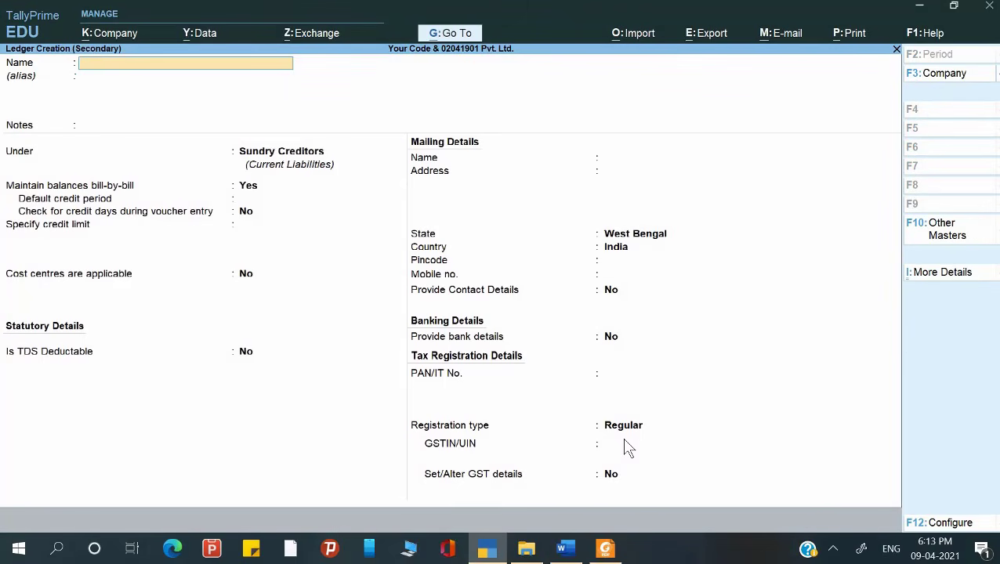
type("Purchase")
key("Return")
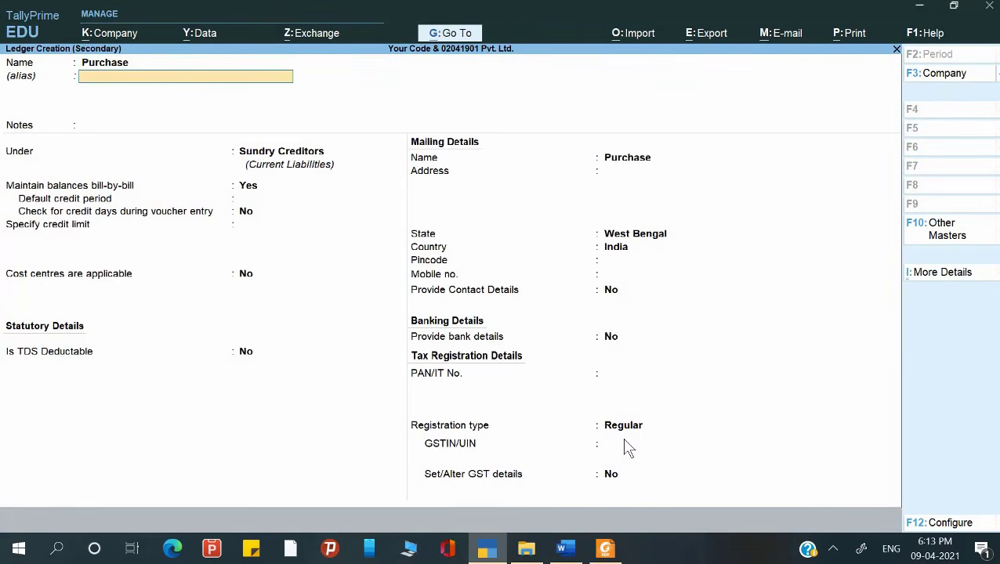
key("Return")
type("P")
key("BackSpace")
key("Return")
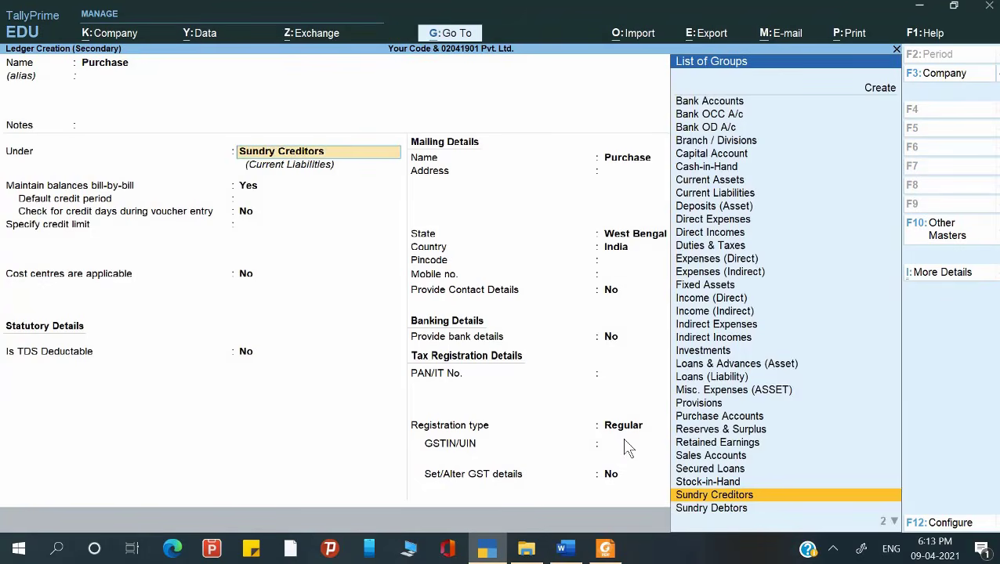
type("Pu")
key("Return")
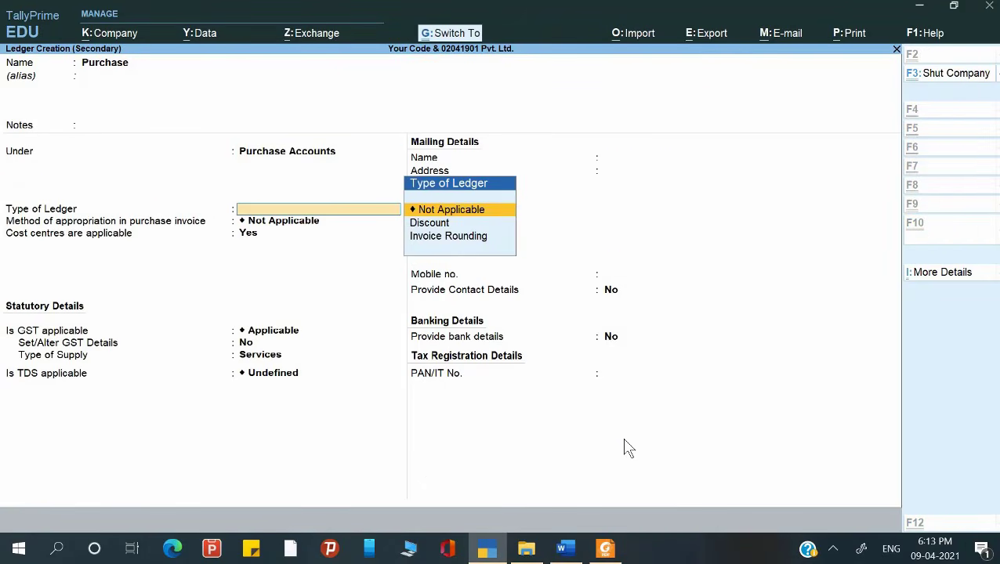
Keep the ledger type and appropriation method Not Applicable, set cost centres to No, keep GST Applicable, and set the supply type to Goods.
key("Return")
key("Return")
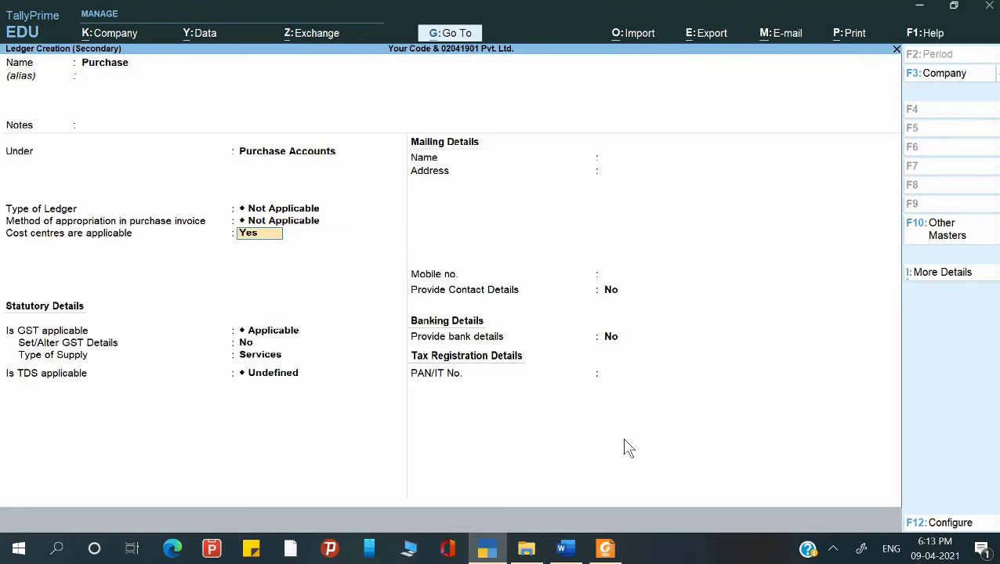
key("n")
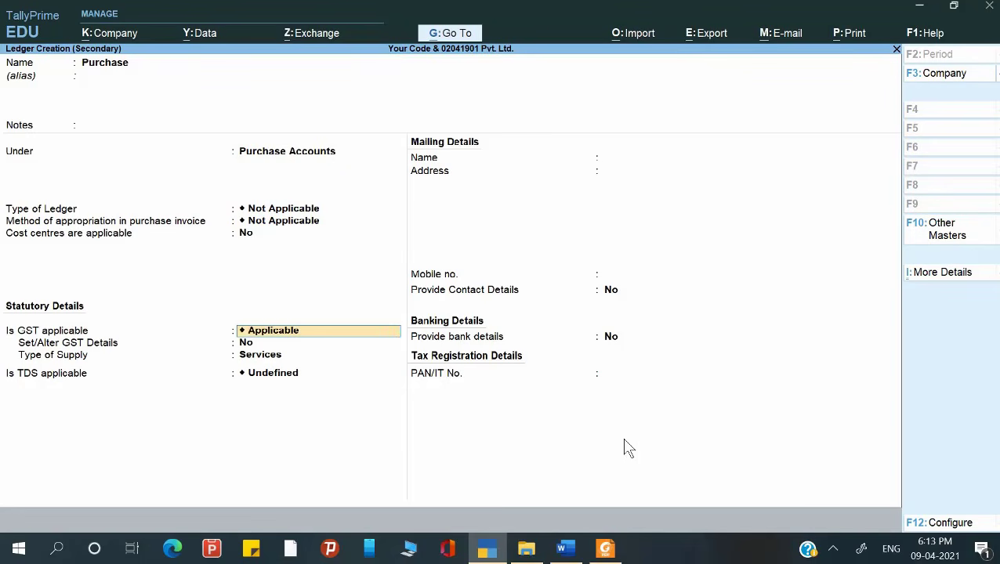
key("Return")
key("Return")
key("Up")
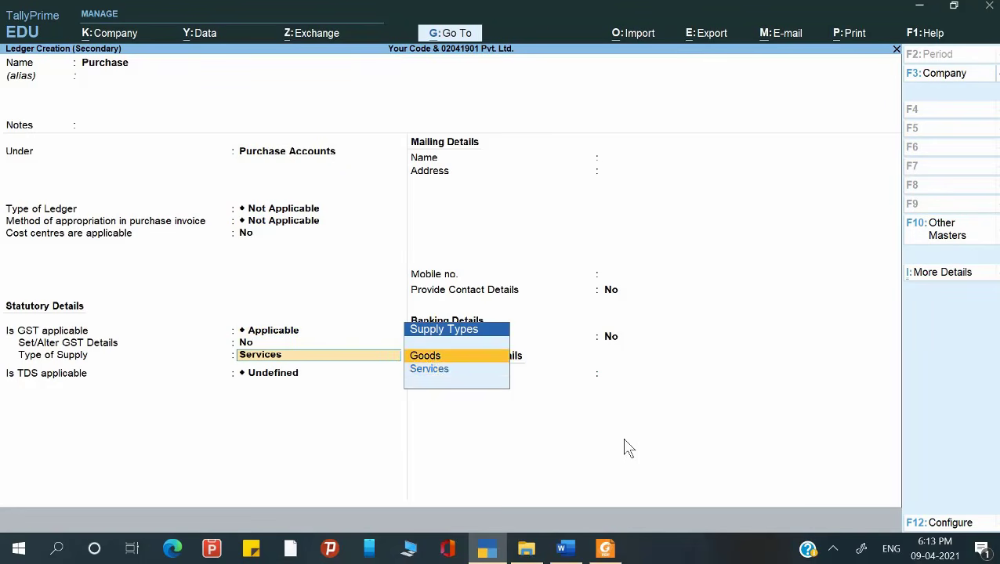
key("Return")
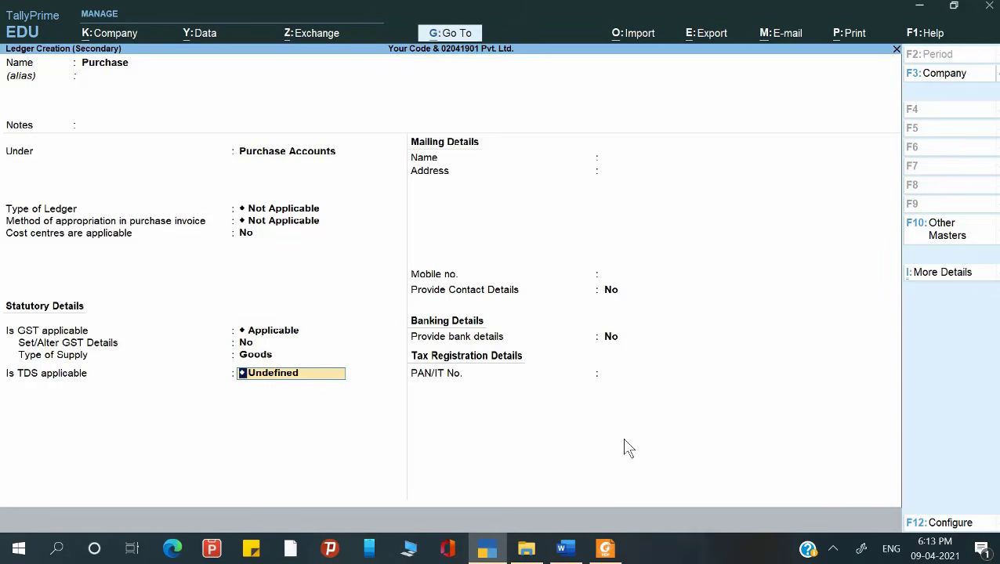
Set TDS applicability to Not Applicable and save the Purchase ledger.
key("Return")
key("BackSpace")
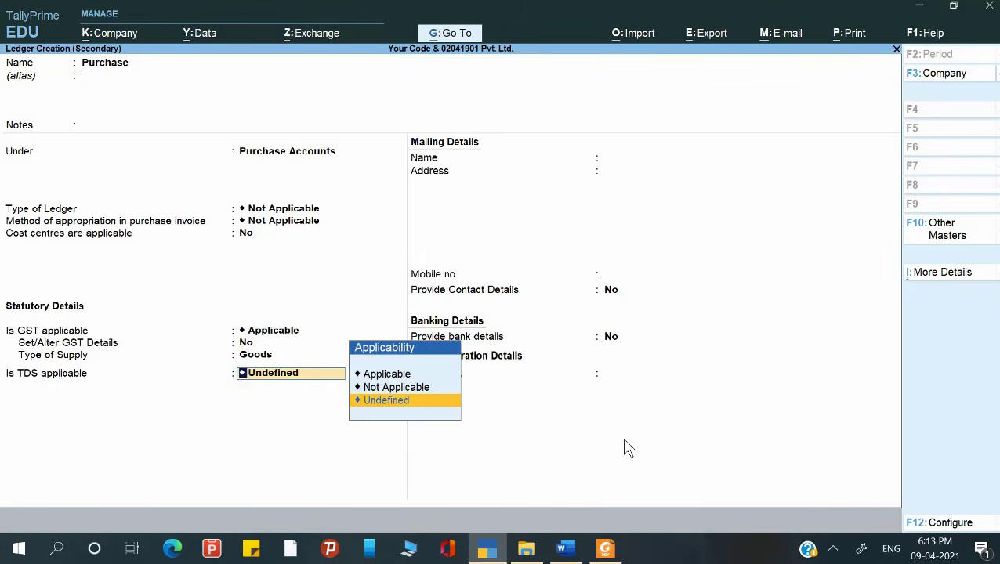
key("Up")
key("Return")
key("ctrl+a")
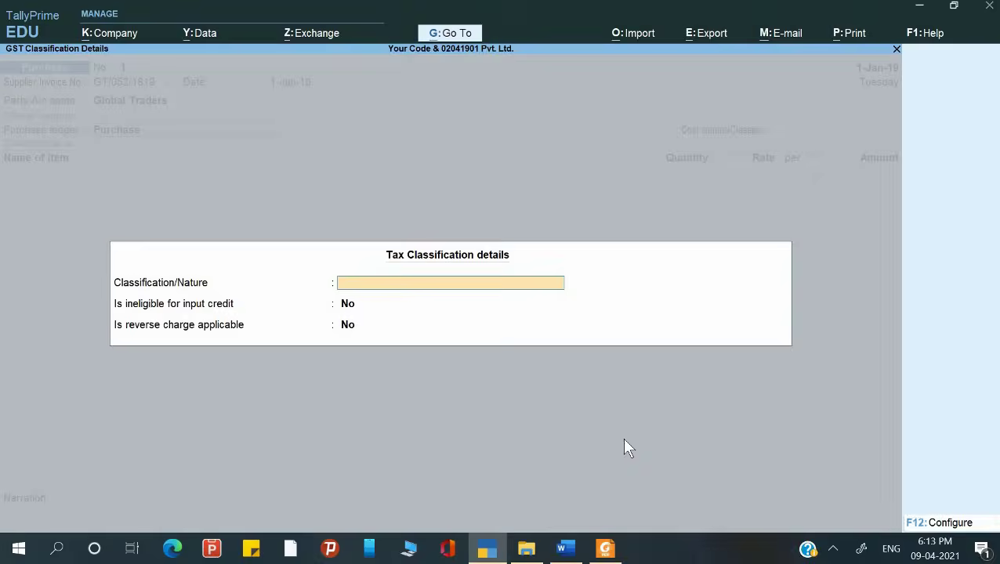
Accept the tax classification defaults with input credit ineligibility and reverse charge on No, and leave the cost centre class blank.
key("Return")
key("Return")
key("Return")
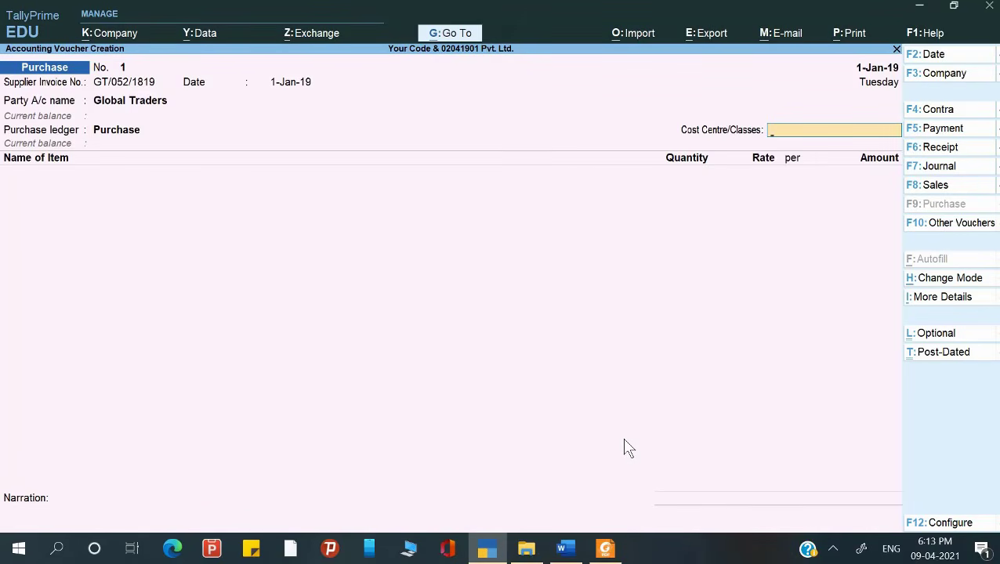
key("Return")
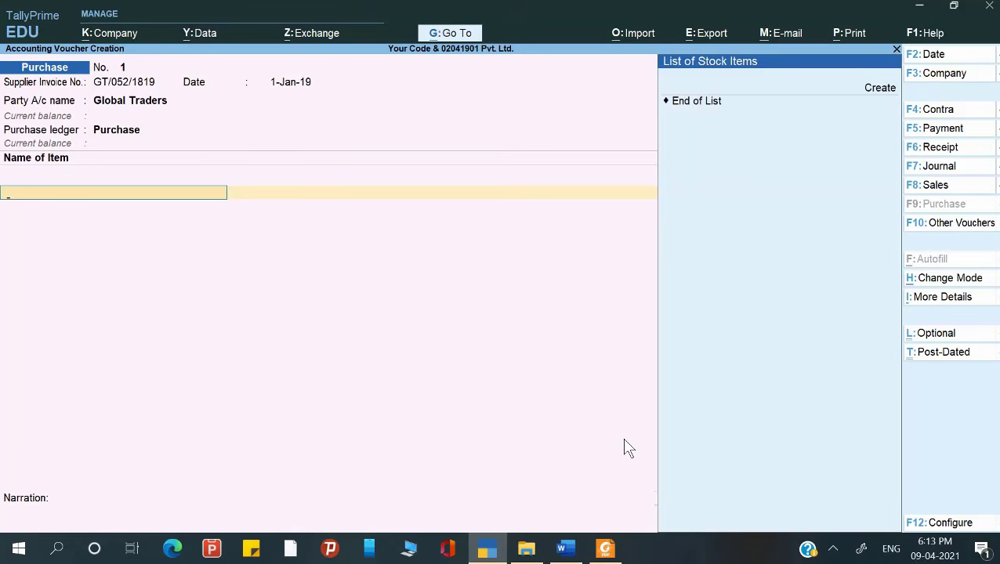
Create a new stock item from the voucher, taking the first product on the invoice, and name it AMUL BUTTER (100 ML).
key("Up")
key("Down")
key("Up")
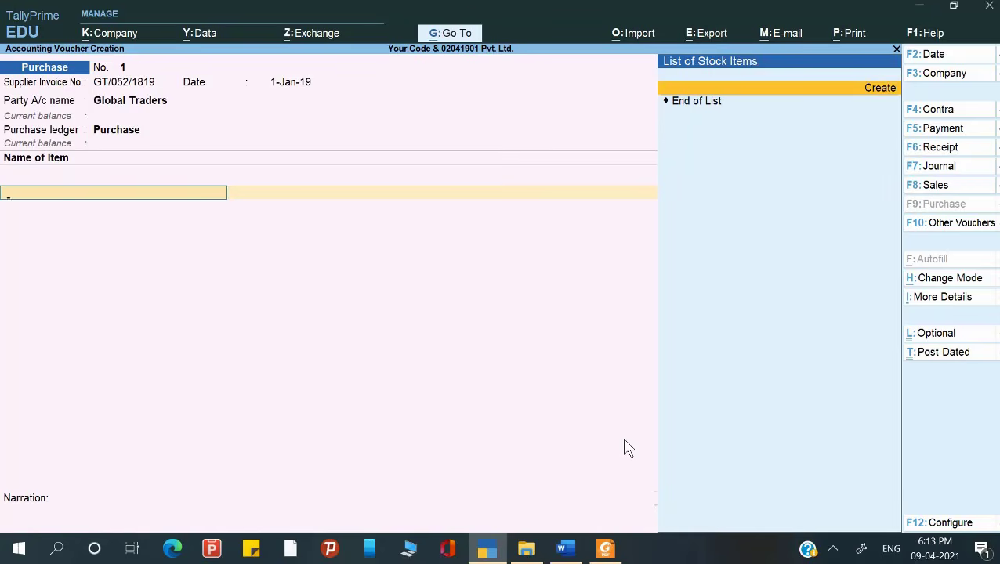
key("Return")
key("alt+Tab")
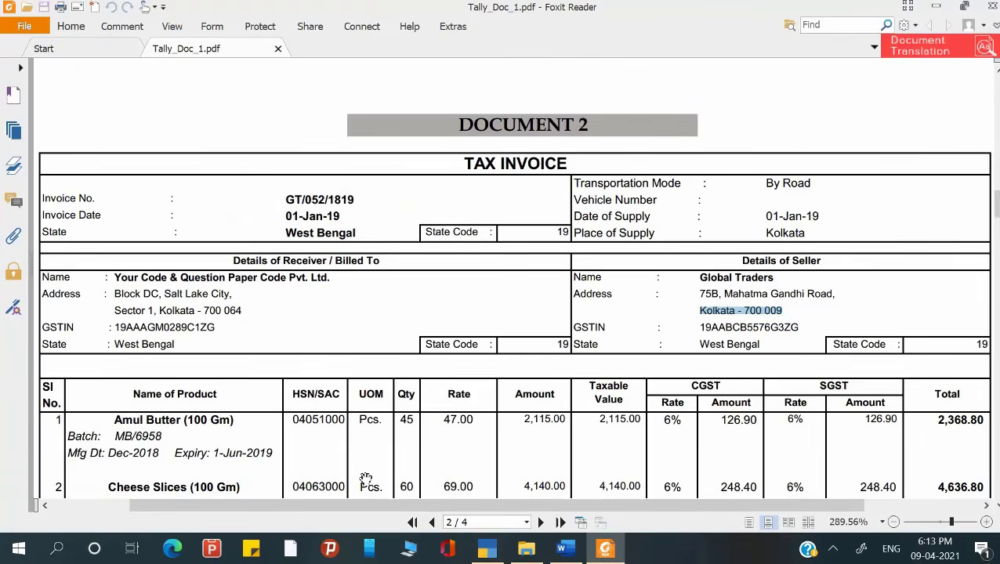
scroll(366, 479, "down", 3)
scroll(366, 479, "down", 1)
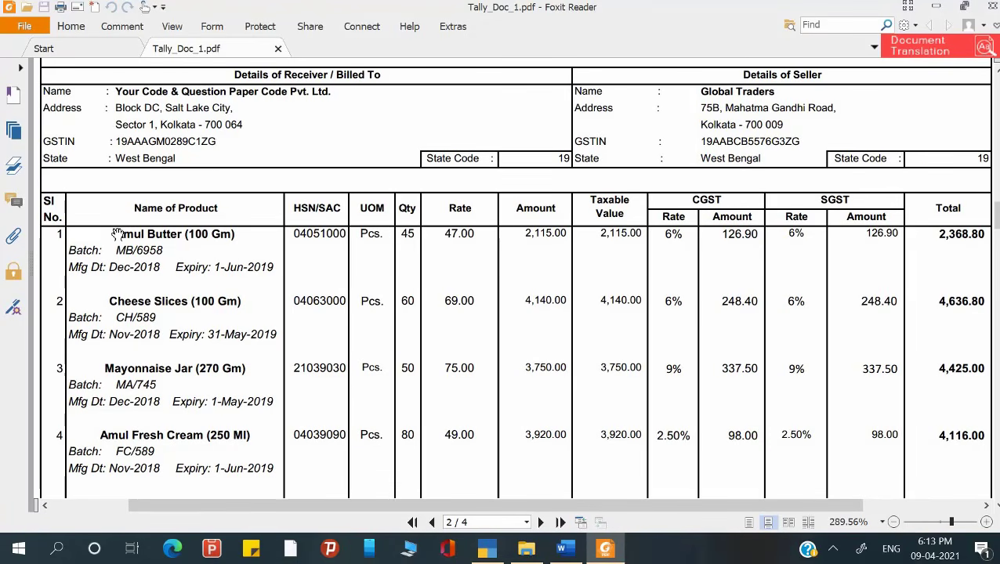
key("alt+Tab")
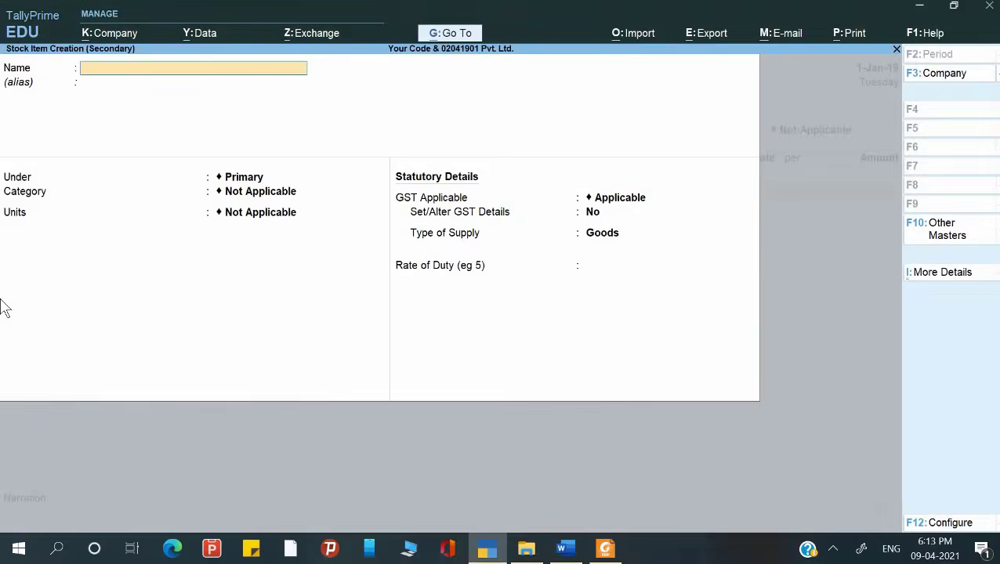
type("AMUL BUTTER")
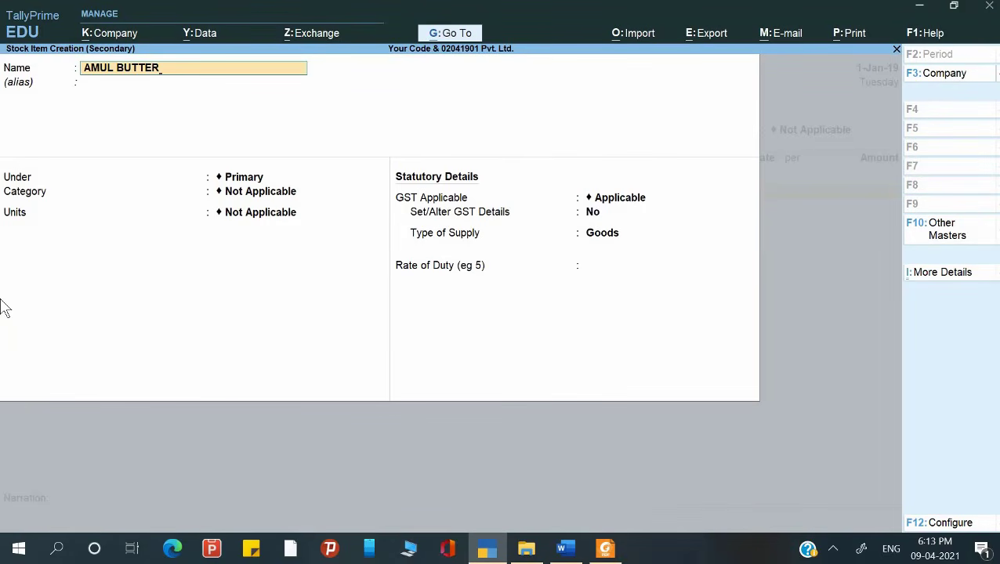
type(" (100 ML)")
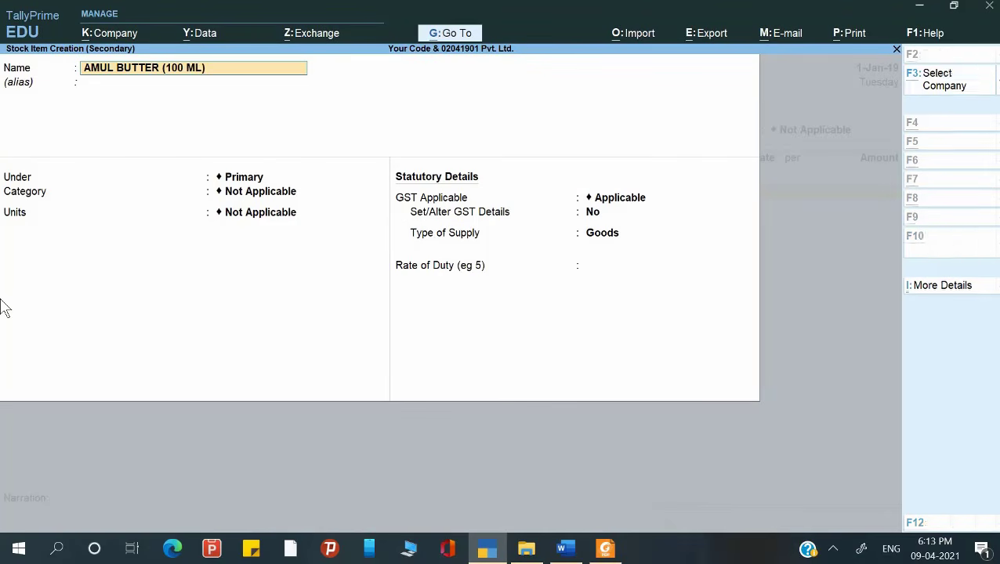
Recheck the pack size on the invoice, correct the item name to AMUL BUTTER (100 GM) and leave the alias blank.
key("alt+Tab")
key("alt+Tab")
key("BackSpace")
key("BackSpace")
key("BackSpace")
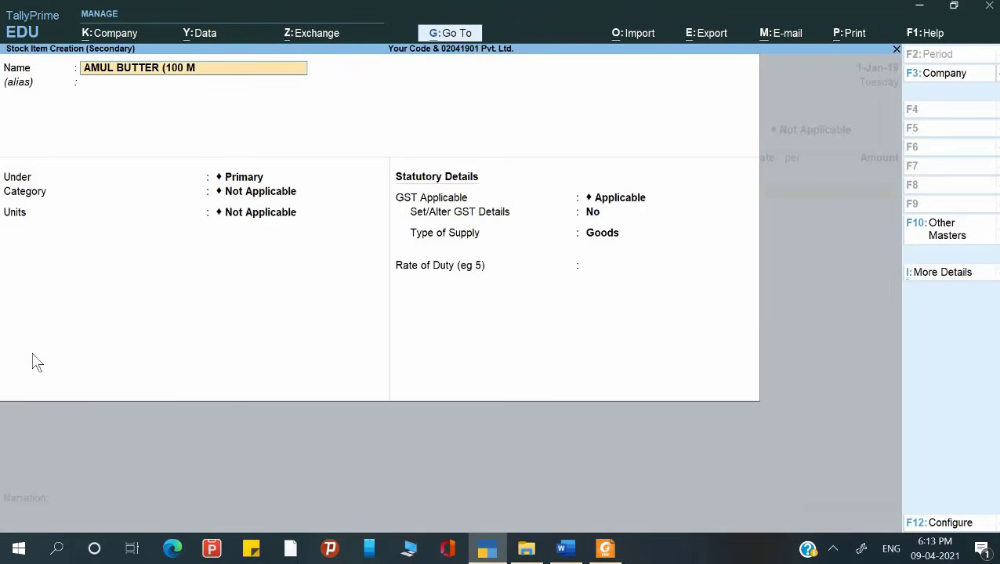
type("GM)")
key("Return")
key("Return")
Set Enable Batches and Maintain Expiry Date for Batches to Yes in the company features, and save them.
key("alt+Tab")
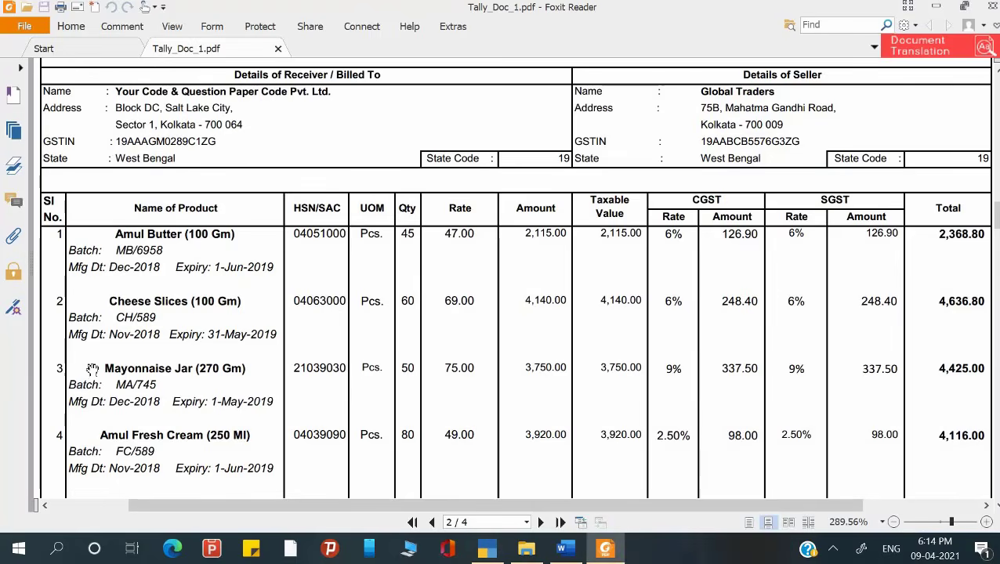
key("alt+Tab")
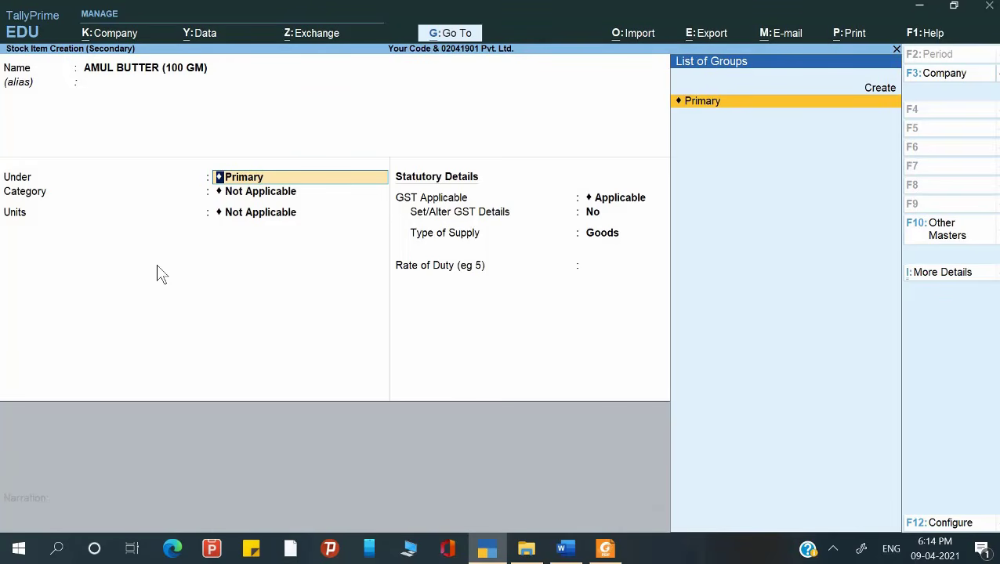
key("F11")
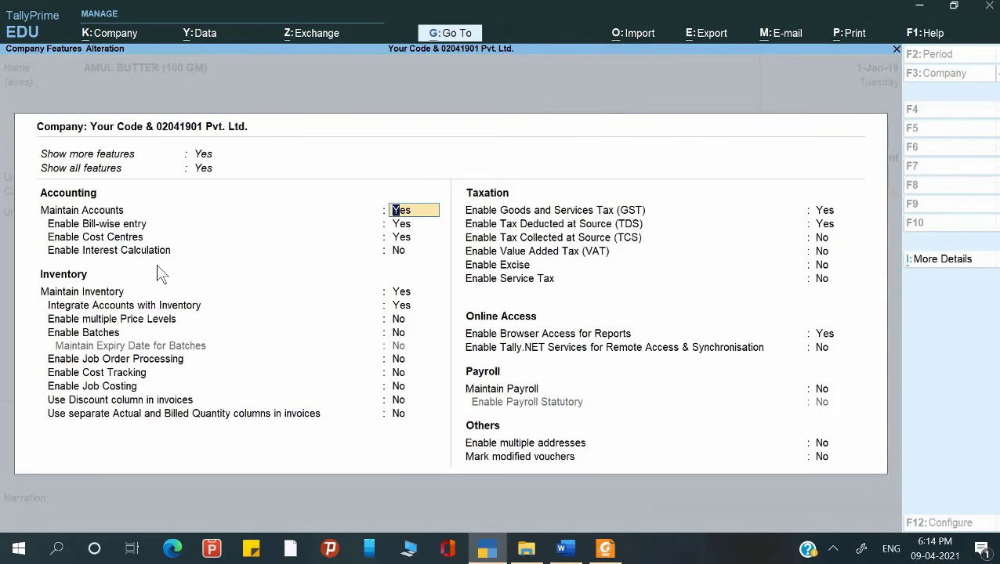
key("Down")
key("Down")
key("Down")
key("Down")
key("Down")
key("Down")
key("Down")
type("y")
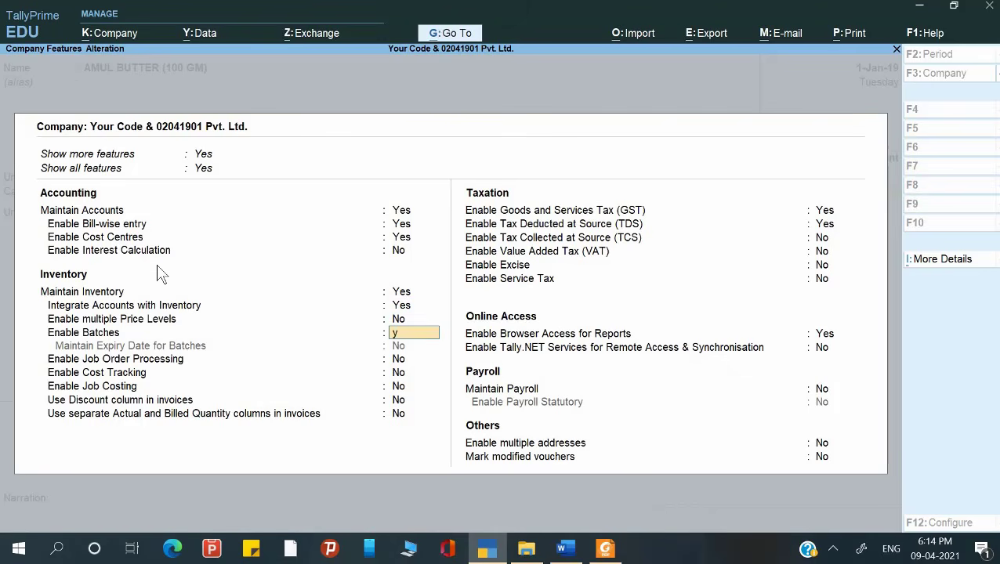
key("Return")
type("y")
key("Return")
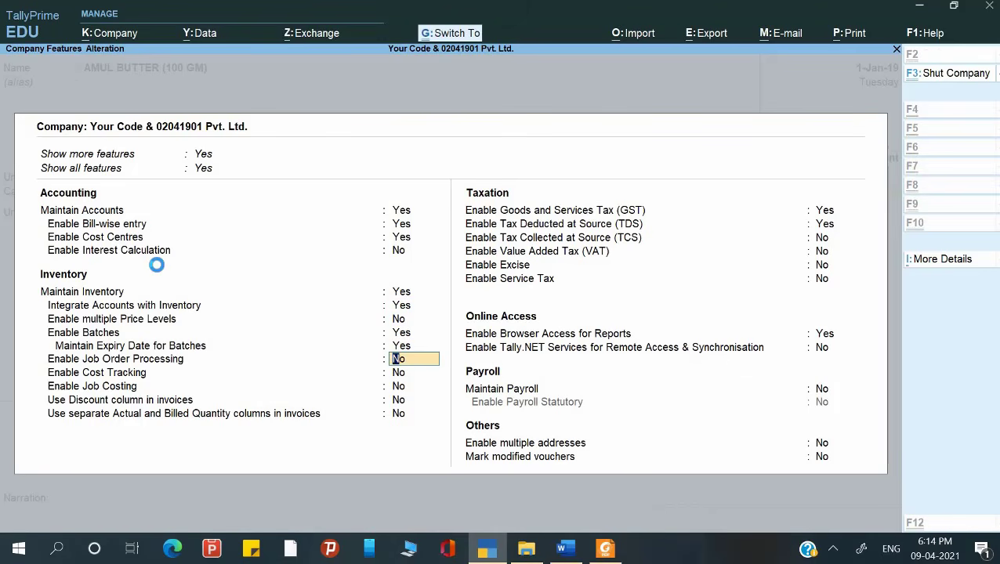
key("ctrl+a")
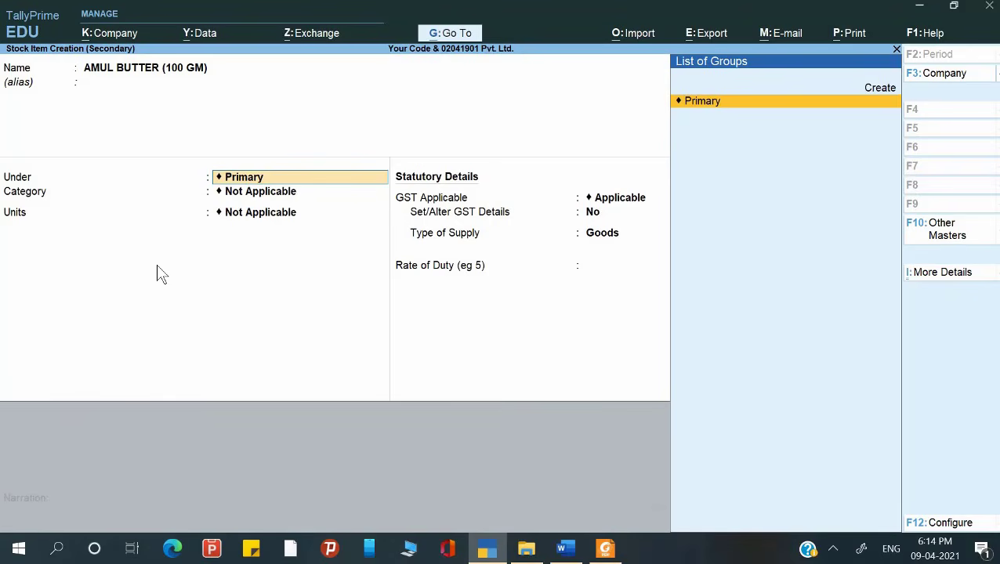
Create the stock group FMCG under Primary for the item, keeping quantity addition and GST details on No.
key("alt+c")
key("alt+Tab")
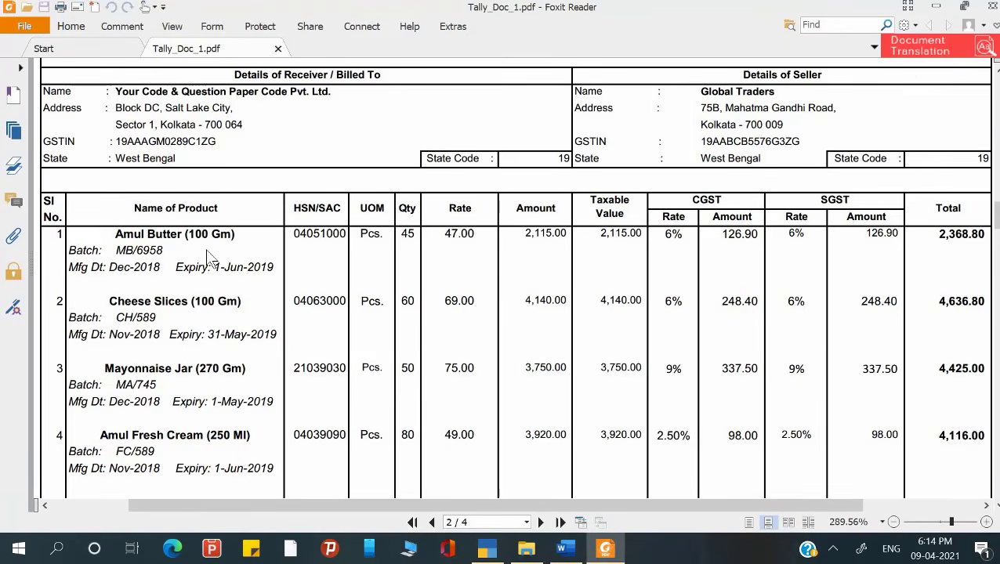
key("alt+Tab")
type("FMCG")
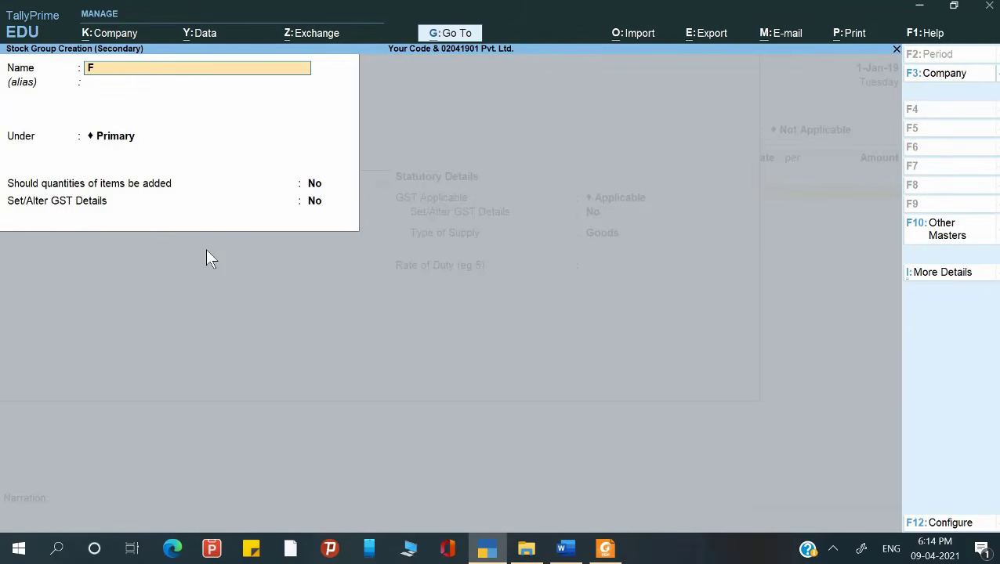
key("Return")
key("Return")
key("Return")
key("Return")
key("Return")
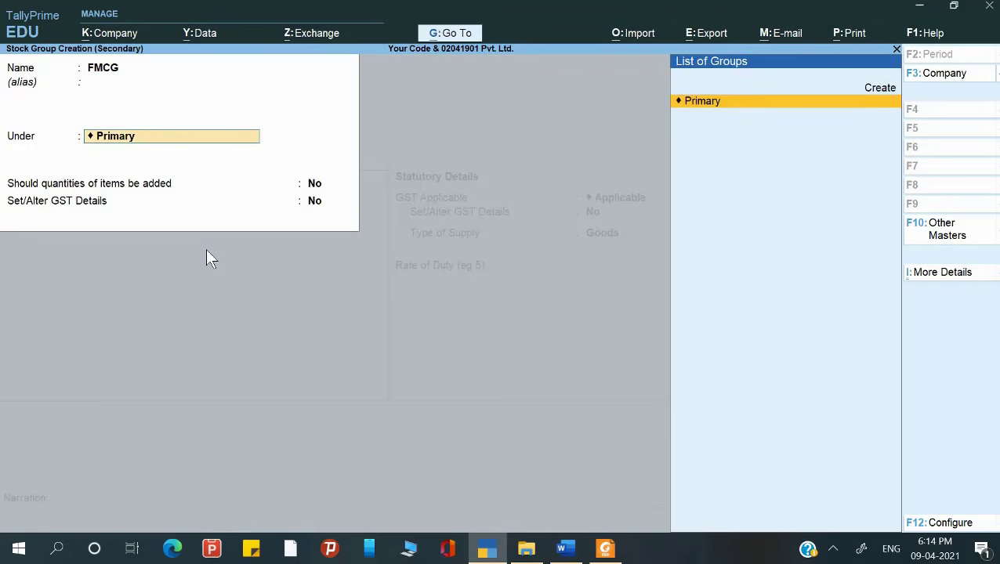
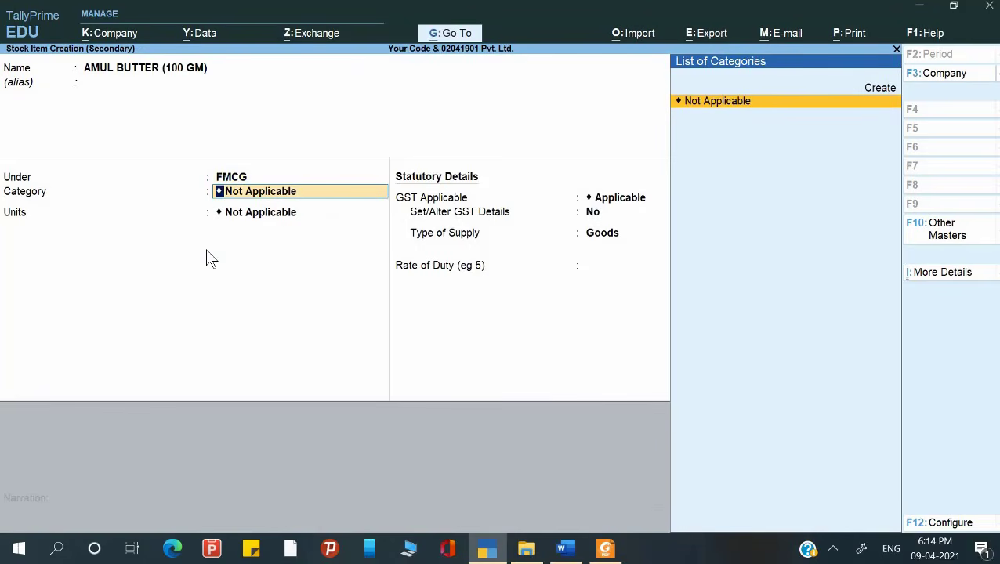
Keep the item category Not Applicable and create a simple unit with symbol PCS and formal name Pieces.
key("Return")
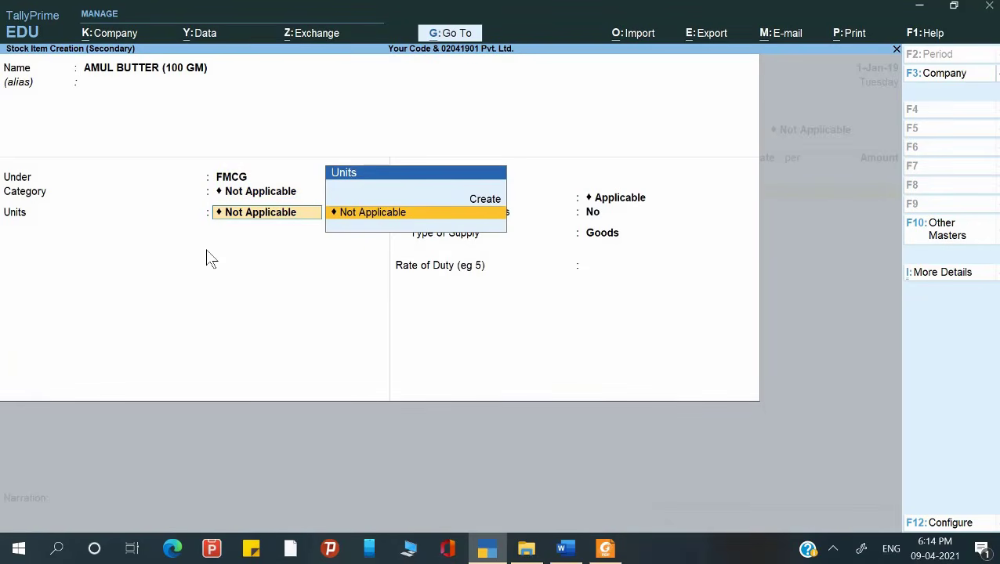
key("ctrl")
key("alt+c")
key("alt+Tab")
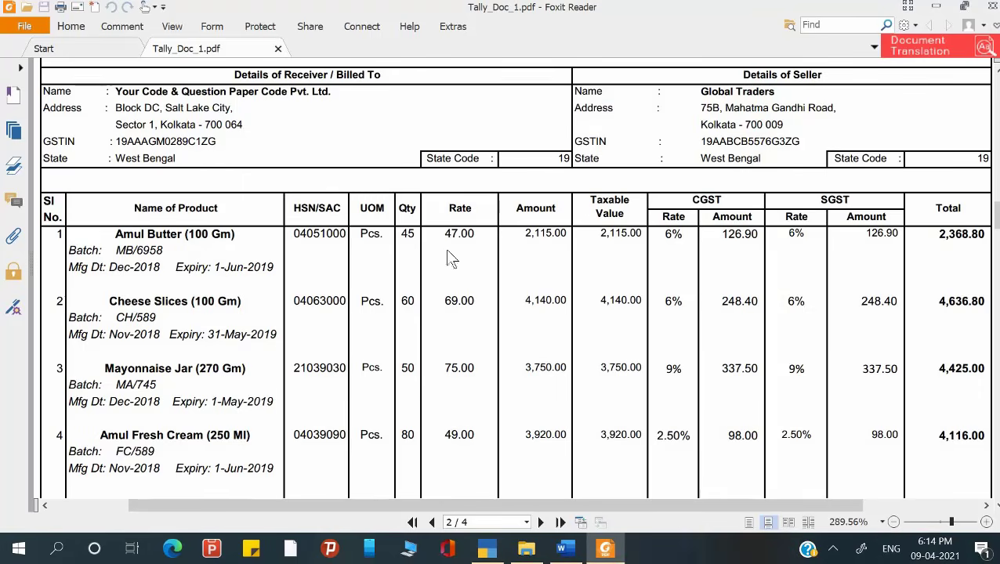
key("alt+Tab")
type("PCS")
key("Return")
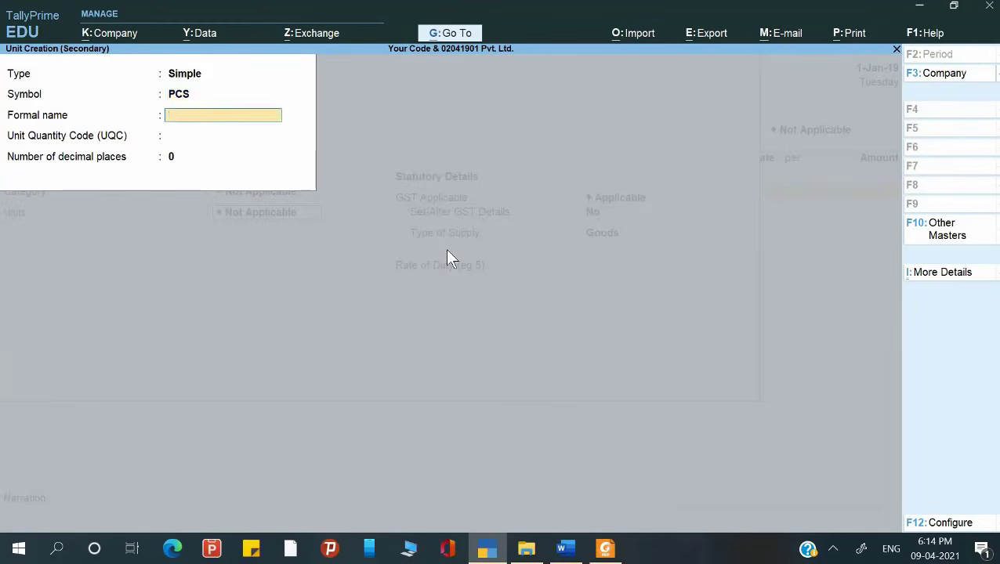
type("Pieces")
key("Return")
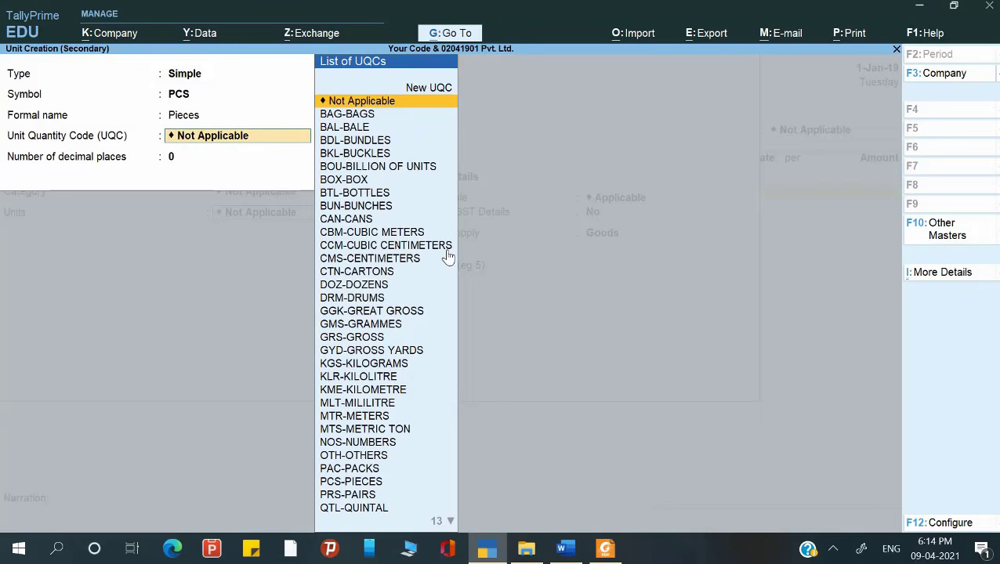
Assign the unit quantity code PCS-PIECES, keep 0 decimal places and save the unit.
type("pc")
key("Return")
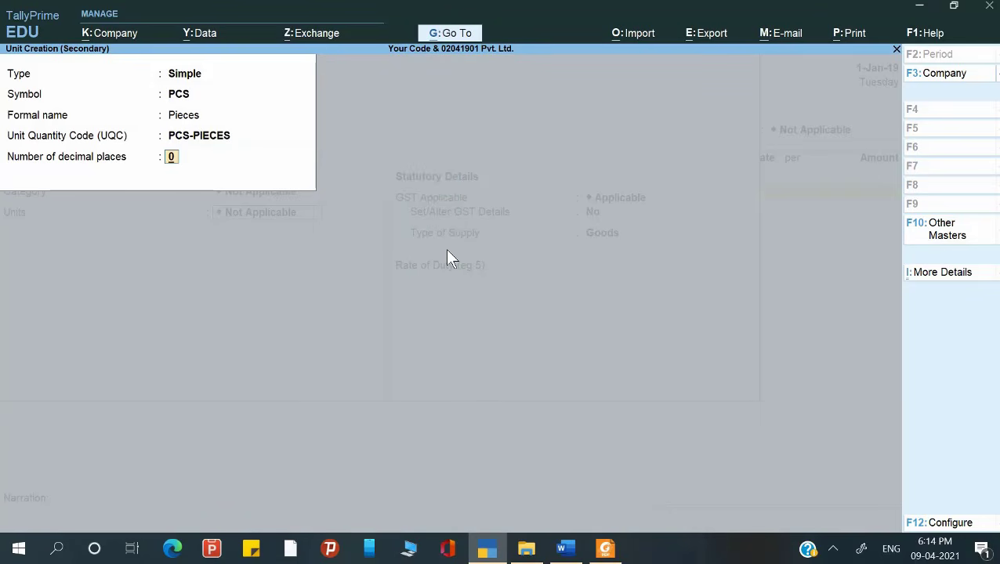
key("Return")
key("Return")
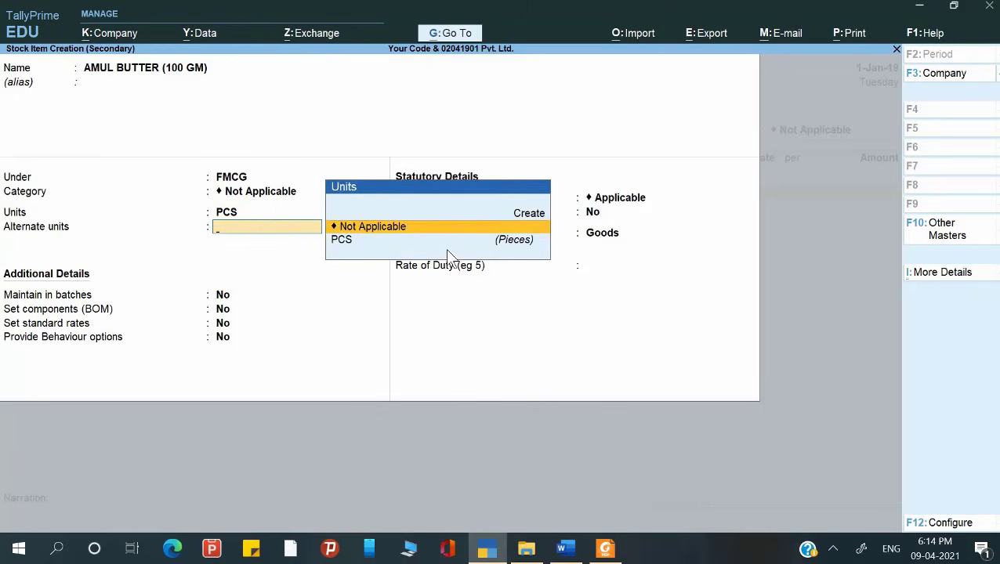
Keep alternate units Not Applicable, set batch maintenance, manufacturing date tracking and expiry dates to Yes, and save the stock item.
key("Return")
type("y")
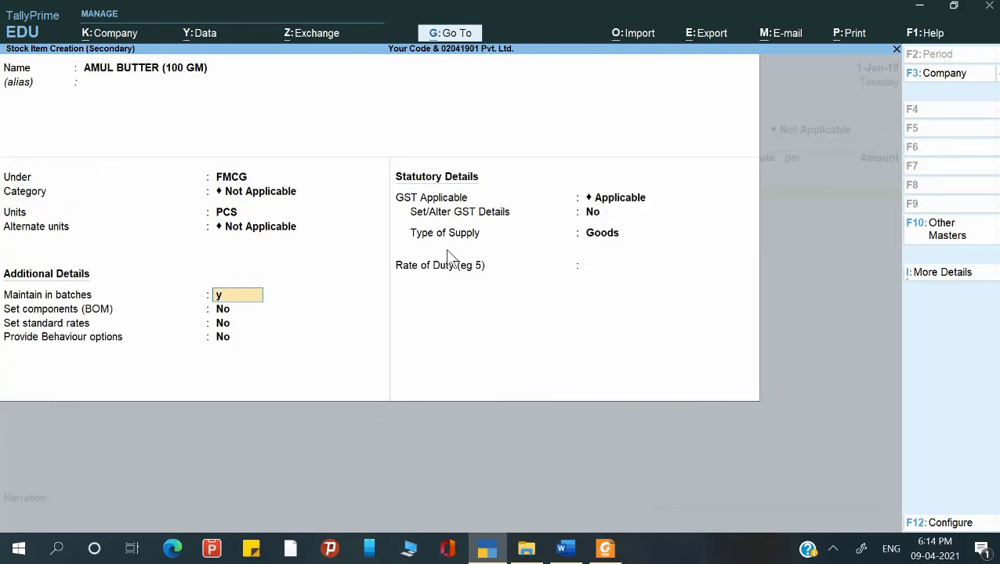
key("Return")
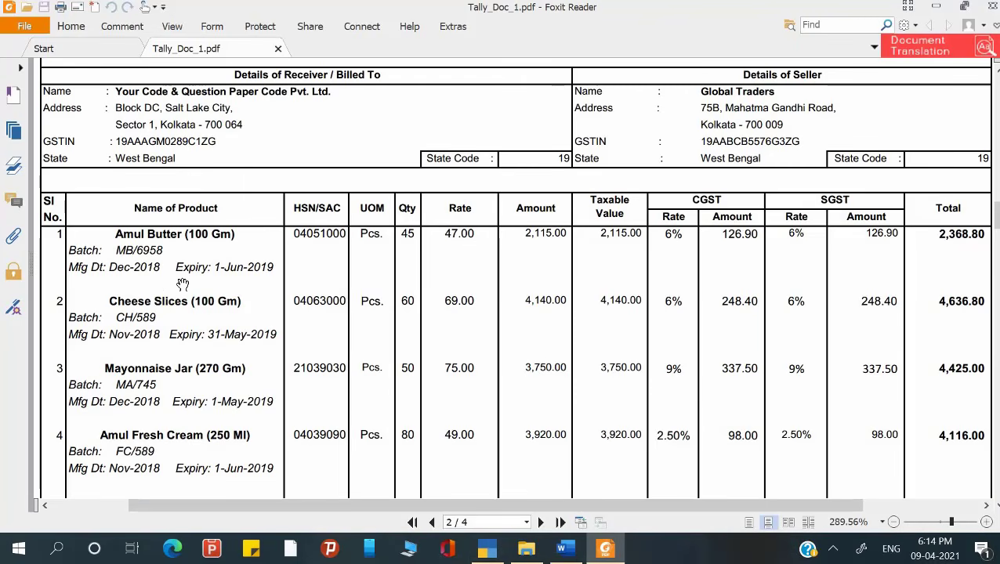
key("alt+Tab")
type("y")
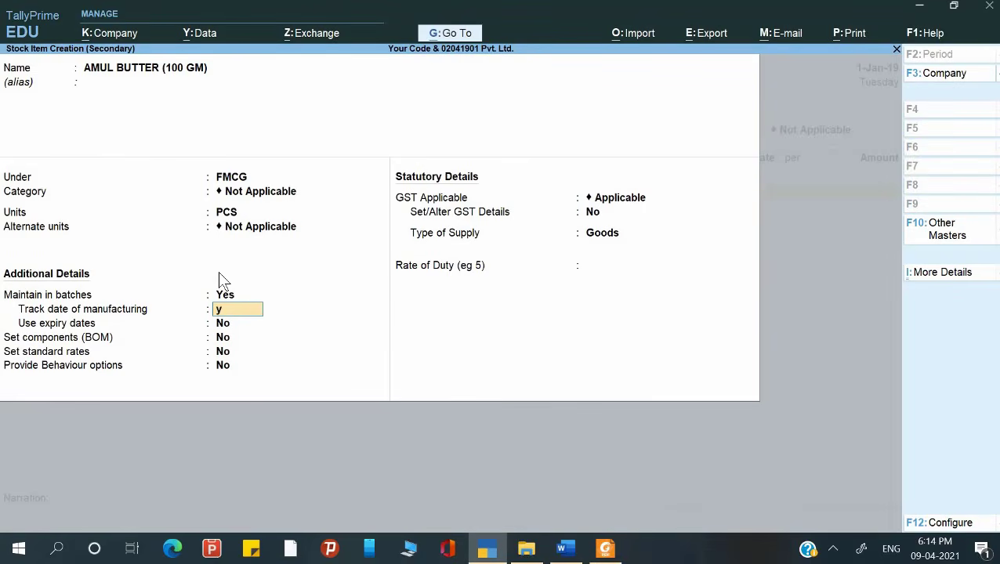
key("Return")
type("y")
key("Return")
key("ctrl+a")
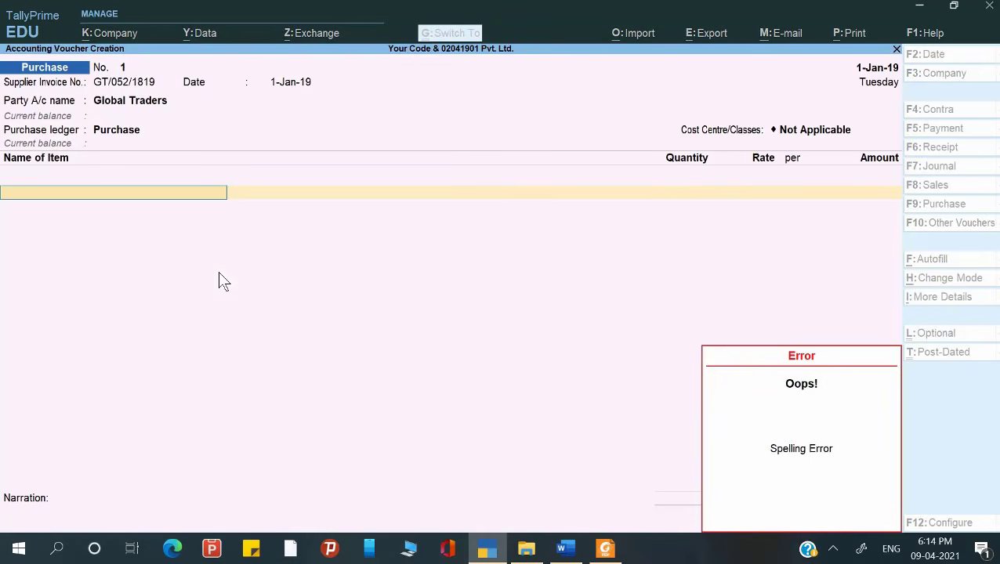
Dismiss the spelling error and select AMUL BUTTER (100 GM) as the voucher's first item.
key("BackSpace")
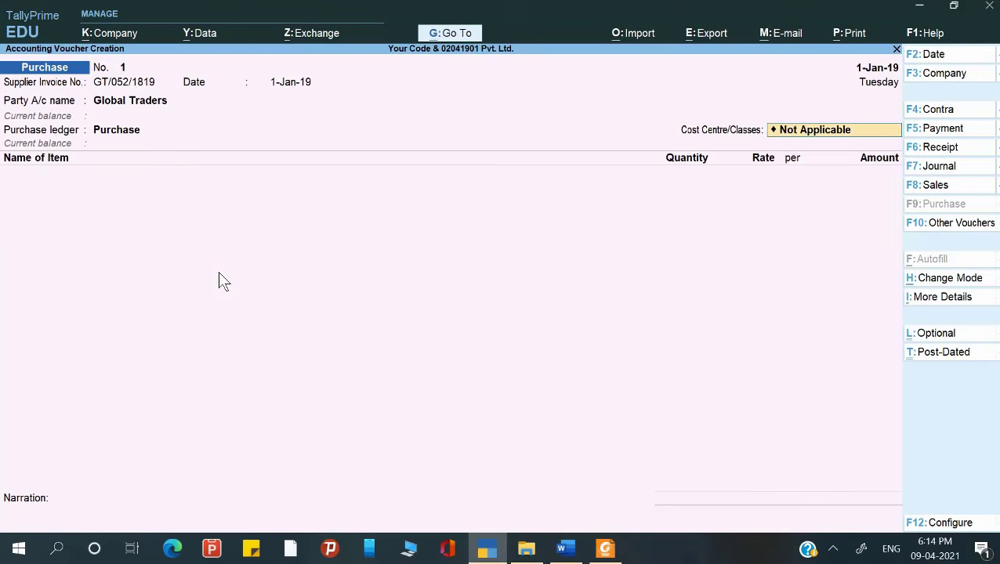
key("Return")
key("Down")
key("Return")
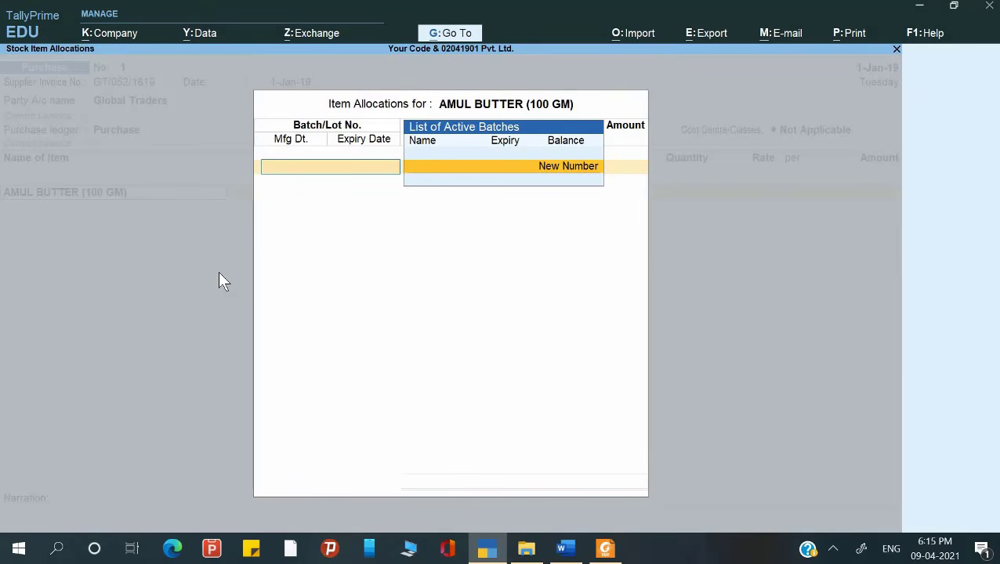
Review the Global Traders invoice PDF and assign the new batch number MB/6958 to AMUL BUTTER (100 GM).
key("alt+Tab")
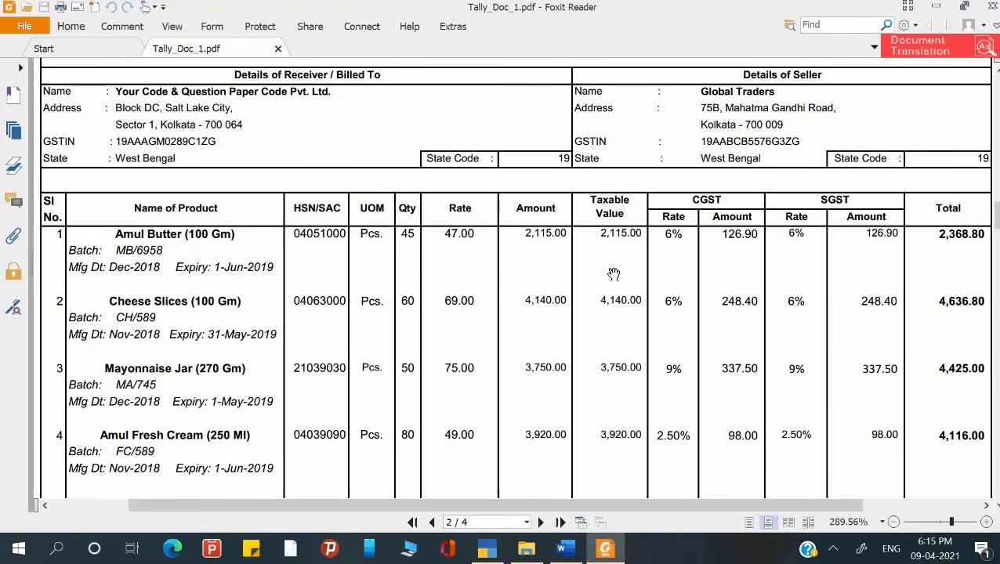
scroll(614, 274, "down", 1)
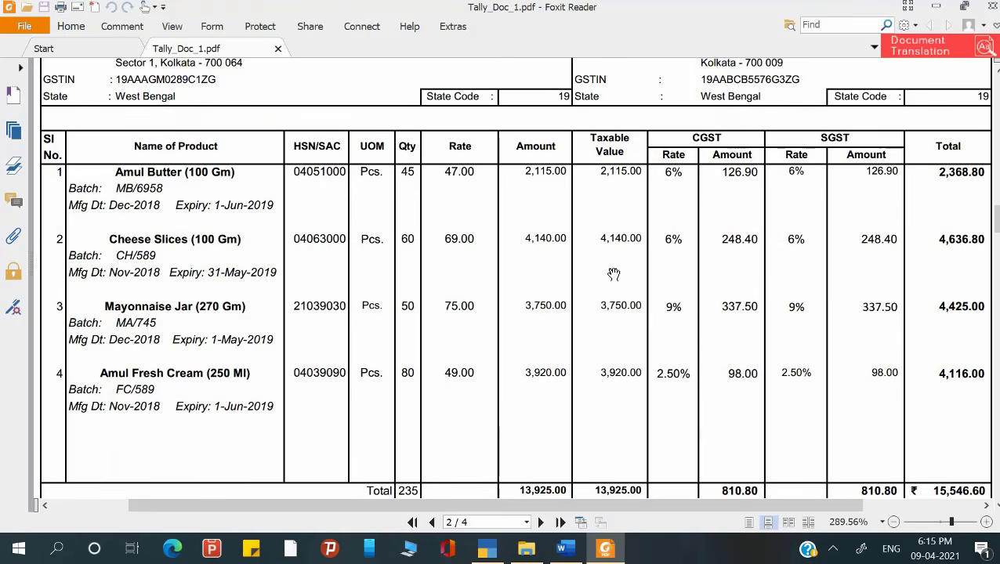
scroll(614, 274, "down", 5)
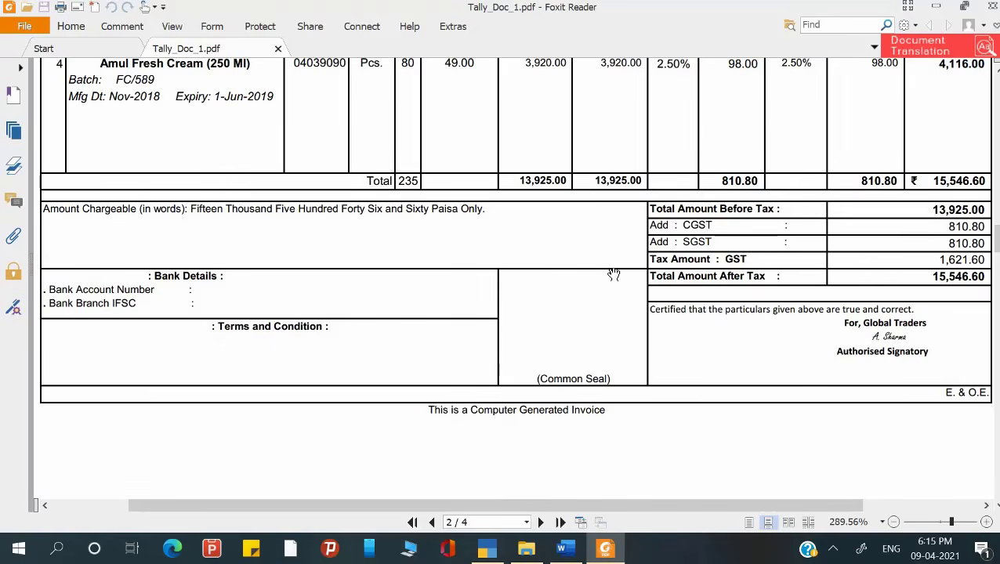
scroll(614, 274, "down", 4)
scroll(614, 273, "up", 7)
scroll(614, 274, "up", 3)
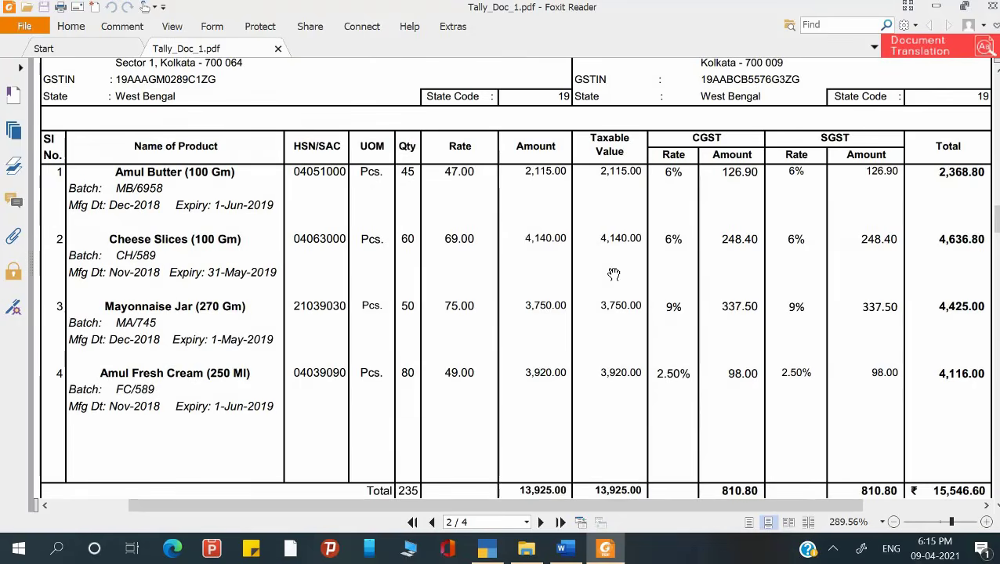
key("alt+Tab")
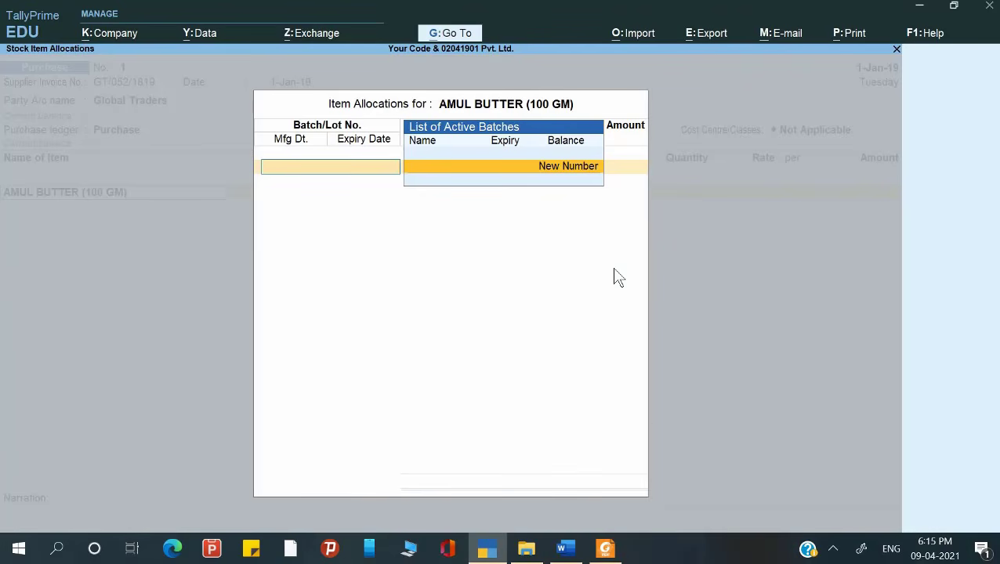
key("Return")
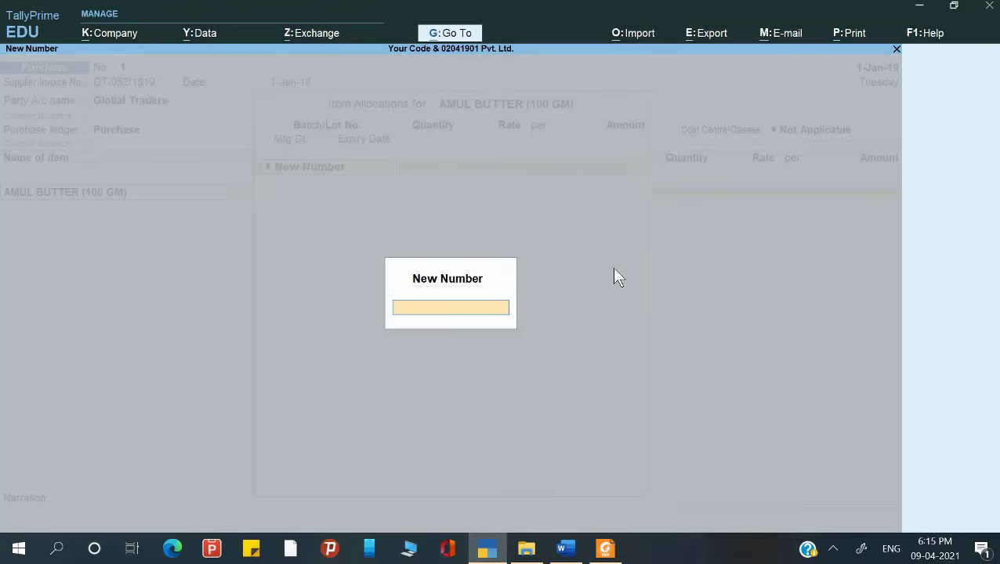
key("alt+Tab")
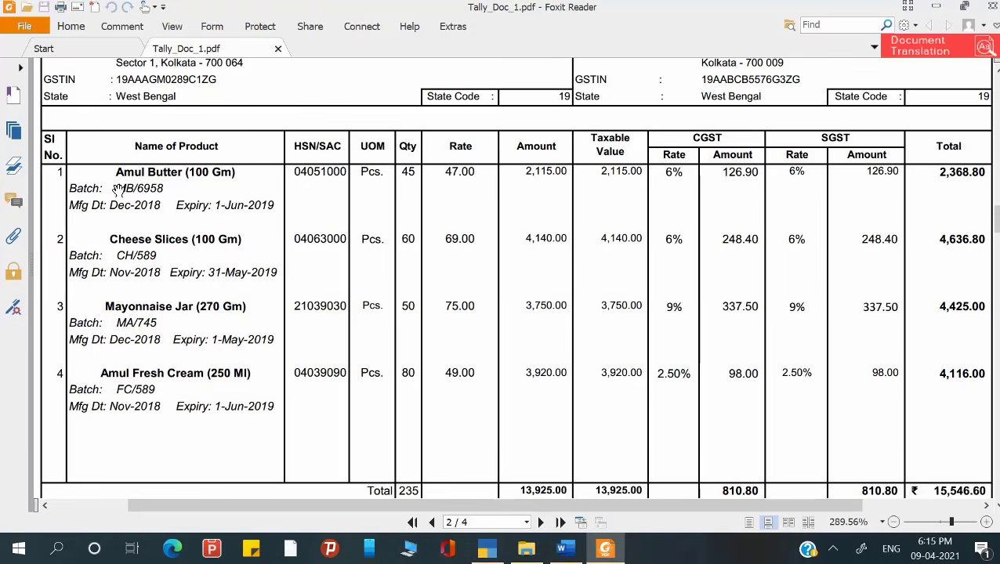
key("alt+Tab")
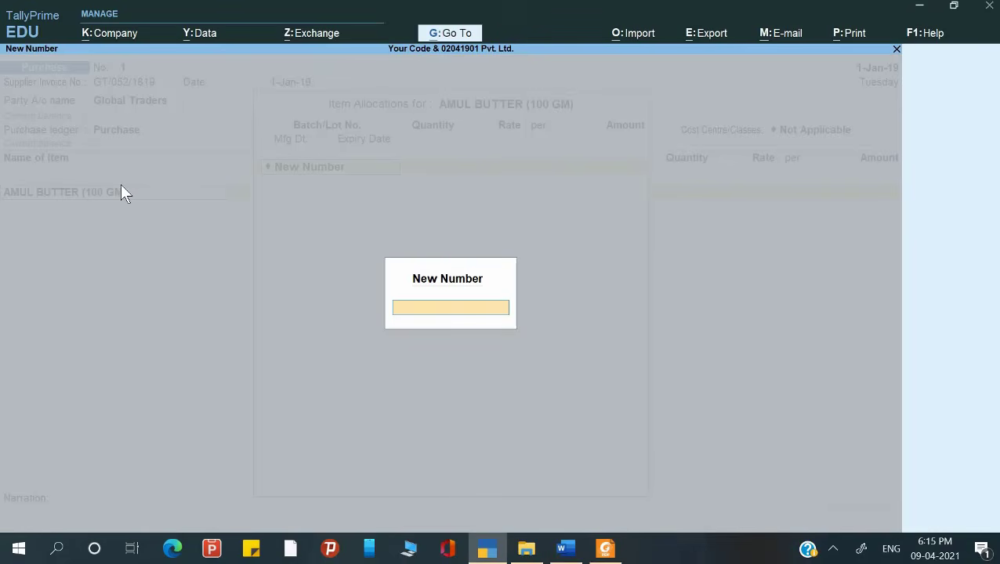
type("MB/6958")
key("Return")
Consult the invoice and set the butter batch's quantity to 45 PCS at a rate of 2,115.00 per PCS.
key("alt+Tab")
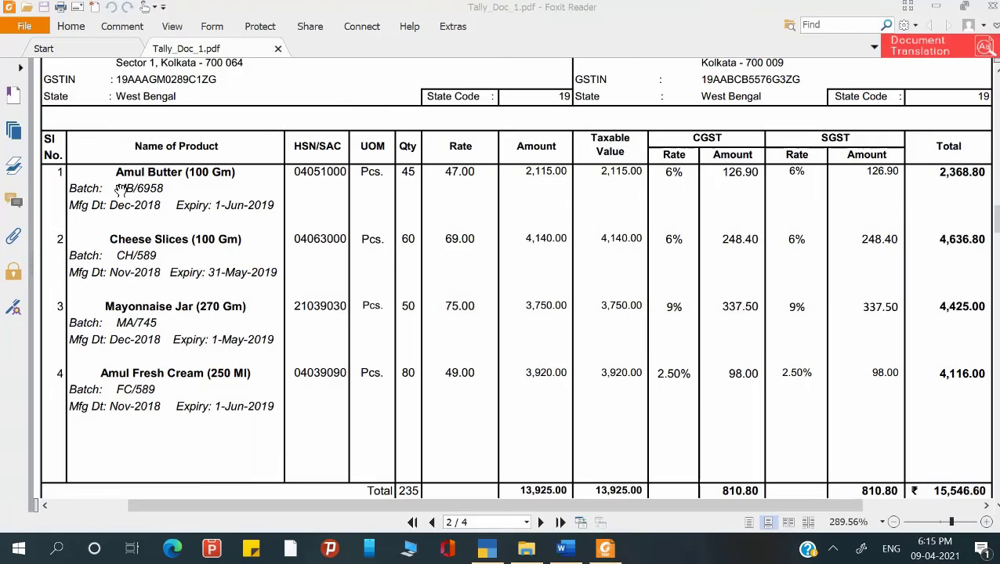
key("alt+Tab")
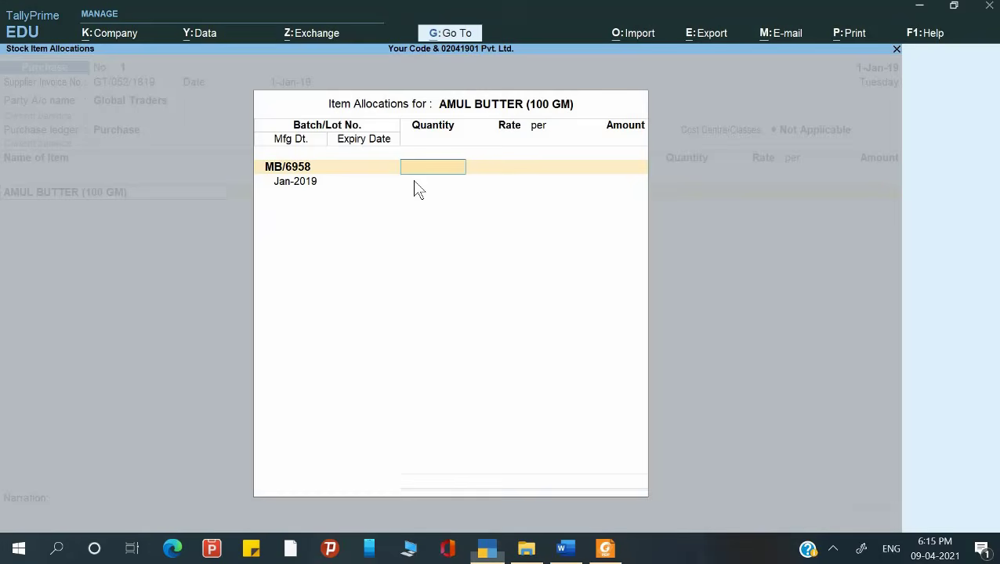
type("45")
key("Return")
key("alt+Tab")
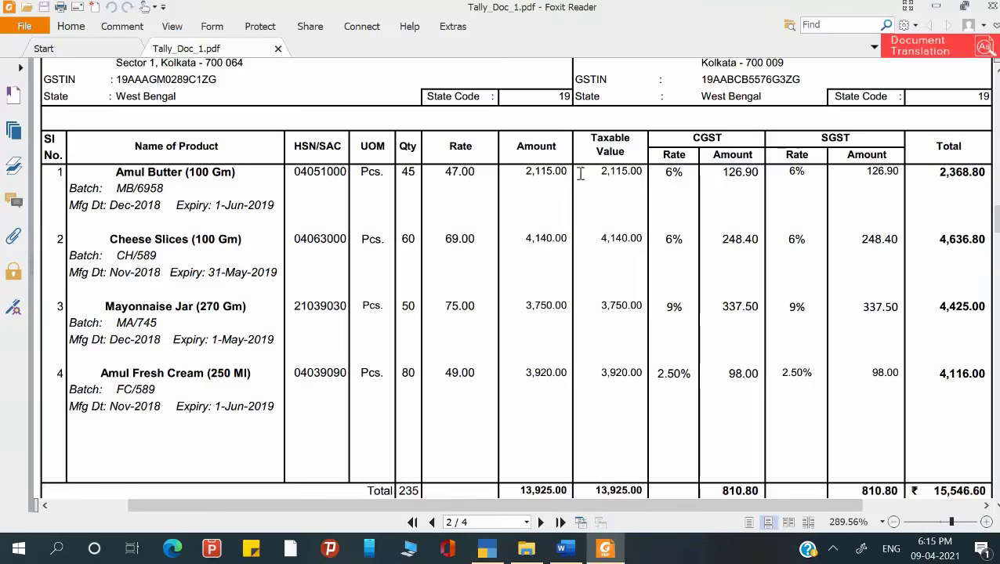
key("alt+Tab")
type("2115")
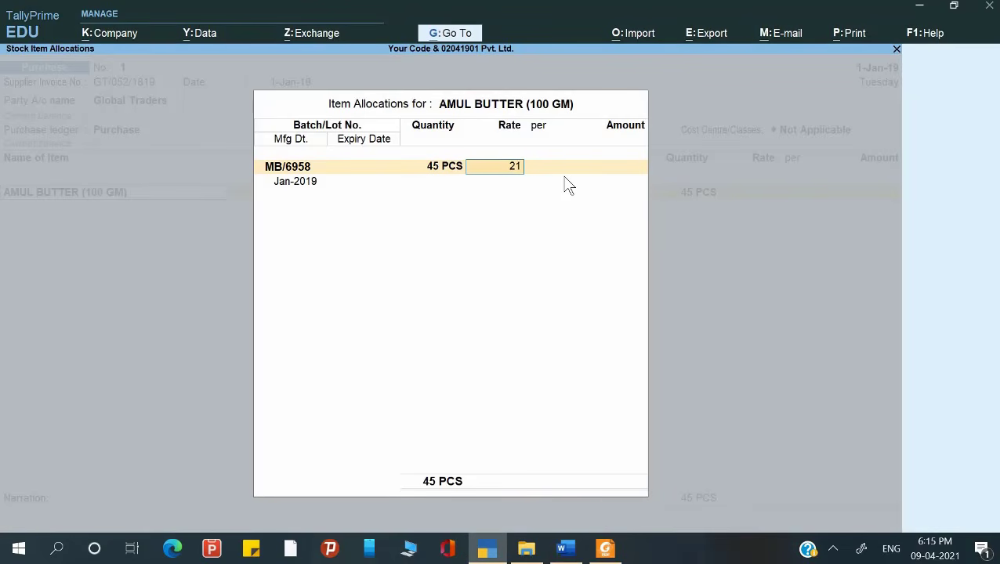
key("Return")
key("Return")
key("Return")
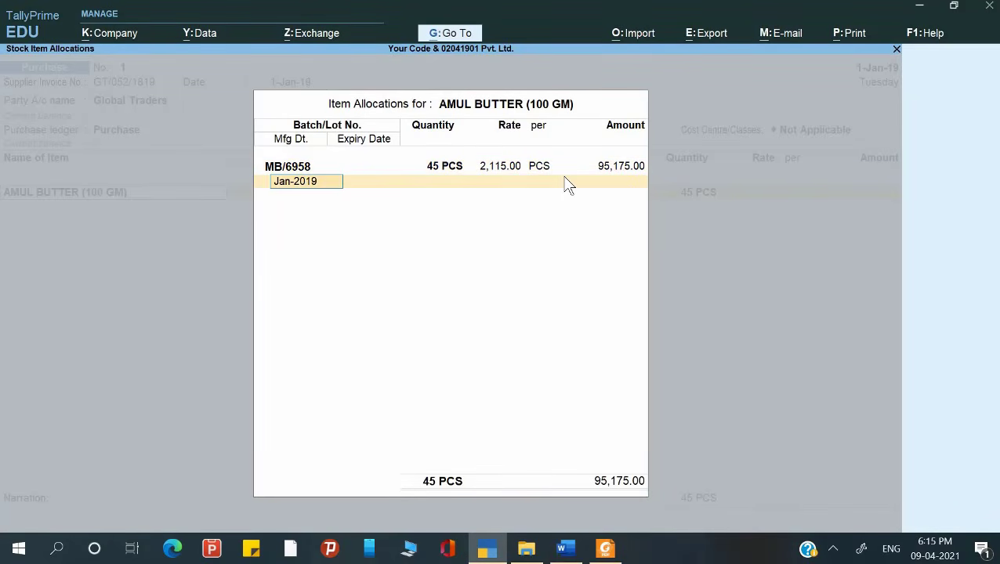
Check the invoice's manufacturing date and enter 1-12-2008 as the manufacturing date of batch MB/6958.
key("alt+Tab")
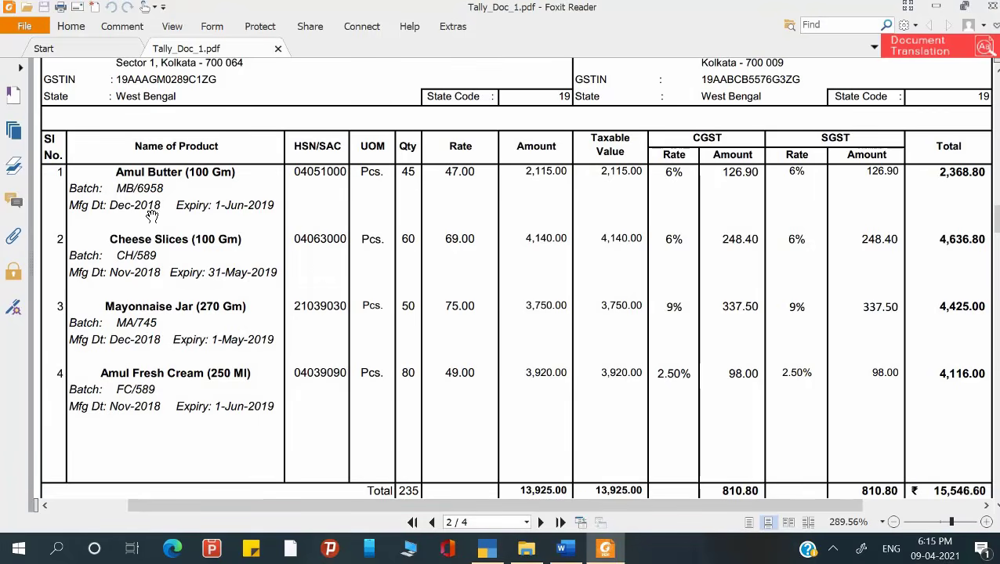
key("alt+Tab")
type("1")
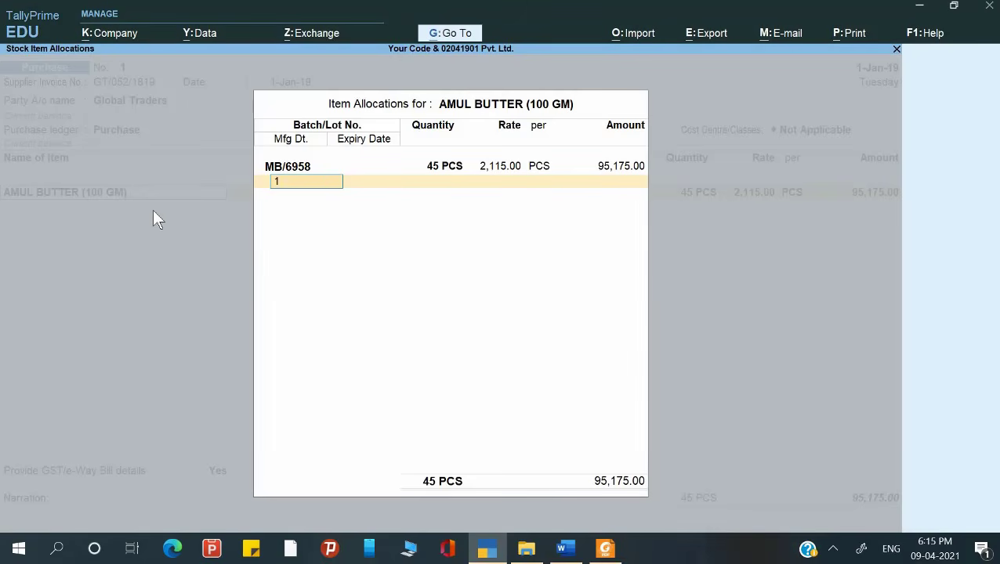
type("2-08")
key("BackSpace")
key("BackSpace")
type("2008")
key("BackSpace")
key("BackSpace")
key("BackSpace")
key("BackSpace")
key("BackSpace")
key("BackSpace")
key("BackSpace")
type("1-12-2008")
key("Return")
Consult the invoice and set the expiry date of batch MB/6958 to 1-1-2019.
key("alt+Tab")
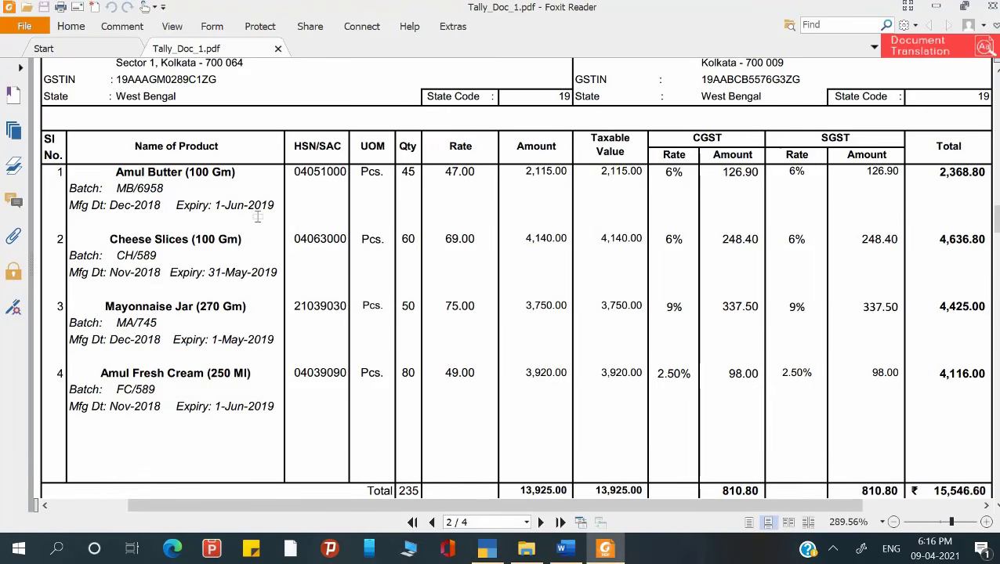
key("alt+Tab")
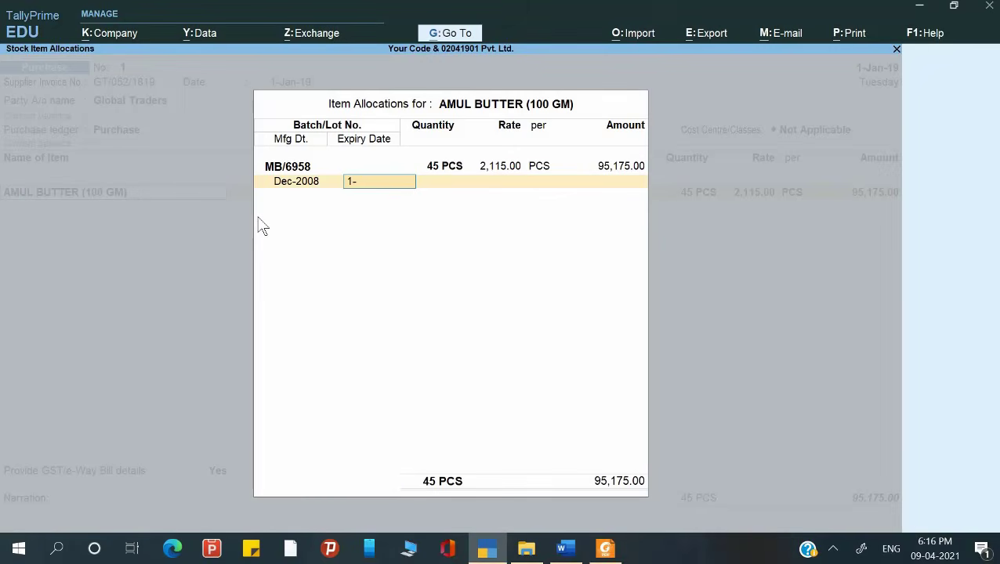
type("1-1-")
type("2019")
key("Return")
Recheck the invoice and change the expiry date of batch MB/6958 to 1-6-2009.
key("alt+Tab")
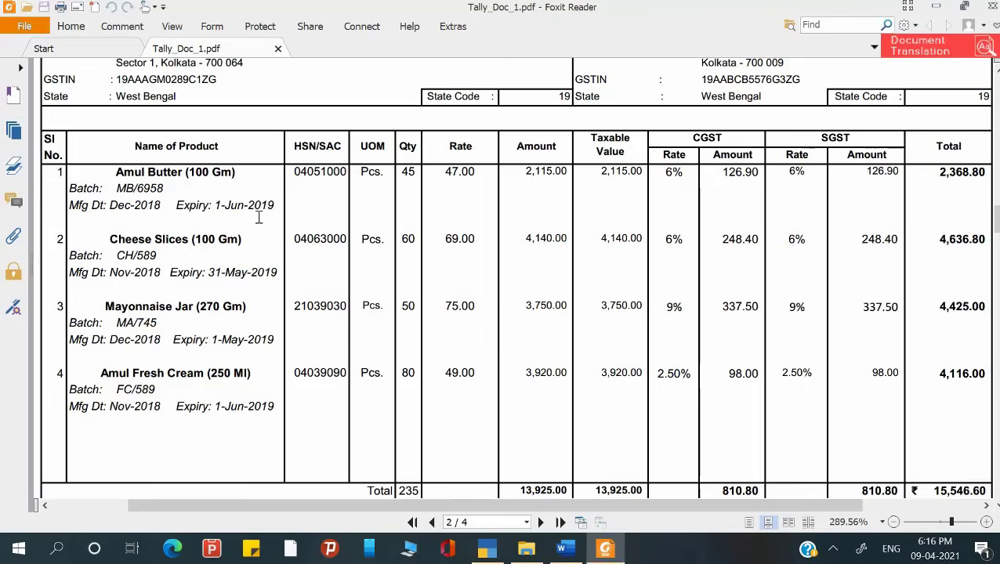
key("alt+Tab")
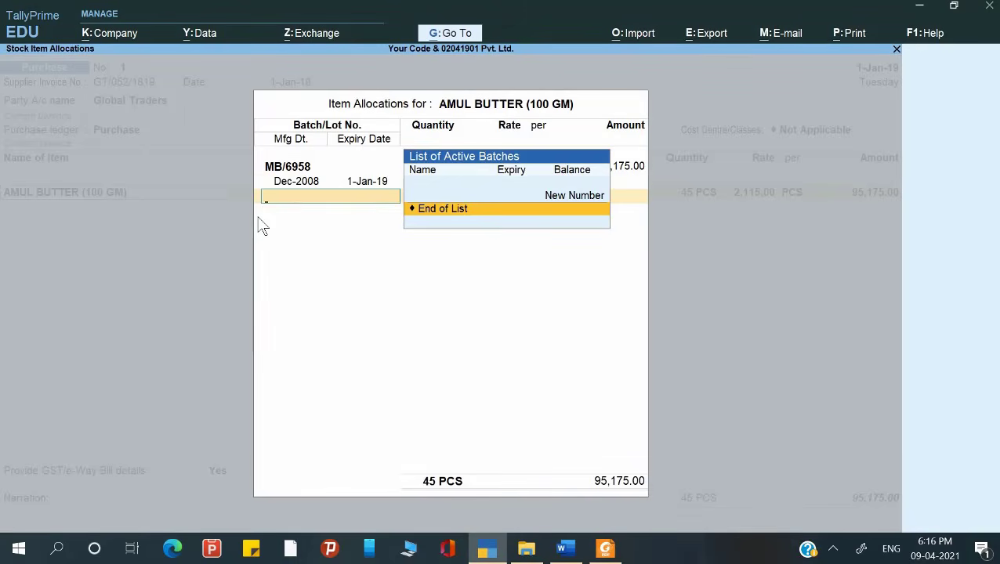
key("Return")
key("Return")
type("1")
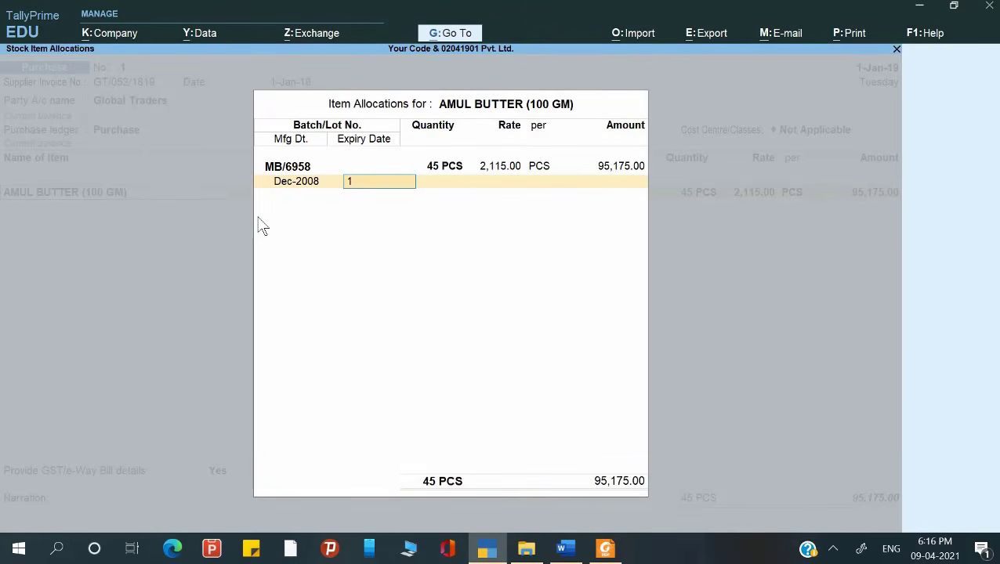
type("-6-2009")
key("Return")
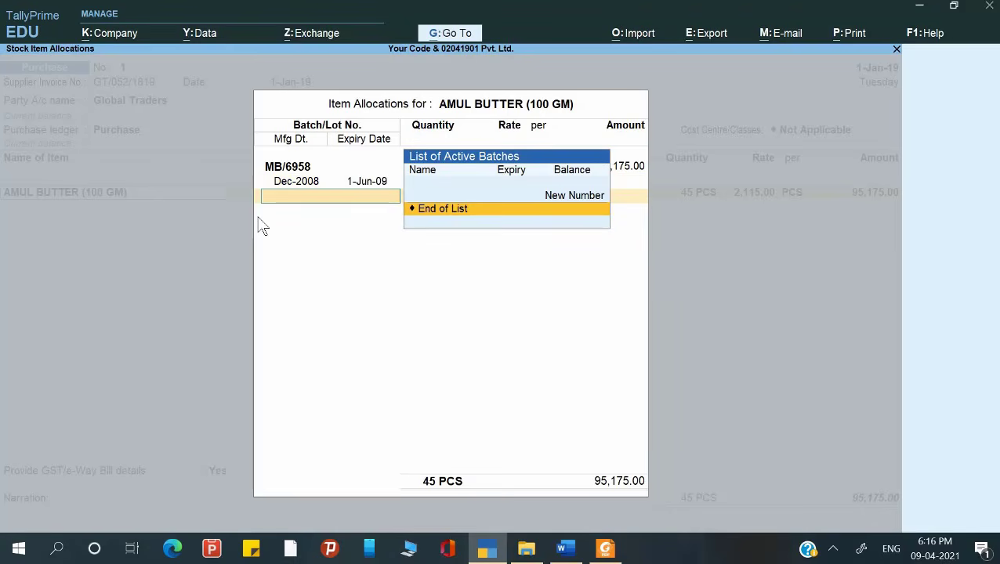
Finish the butter's batch allocations, then accept its amount and leave the taxable value blank.
key("Return")
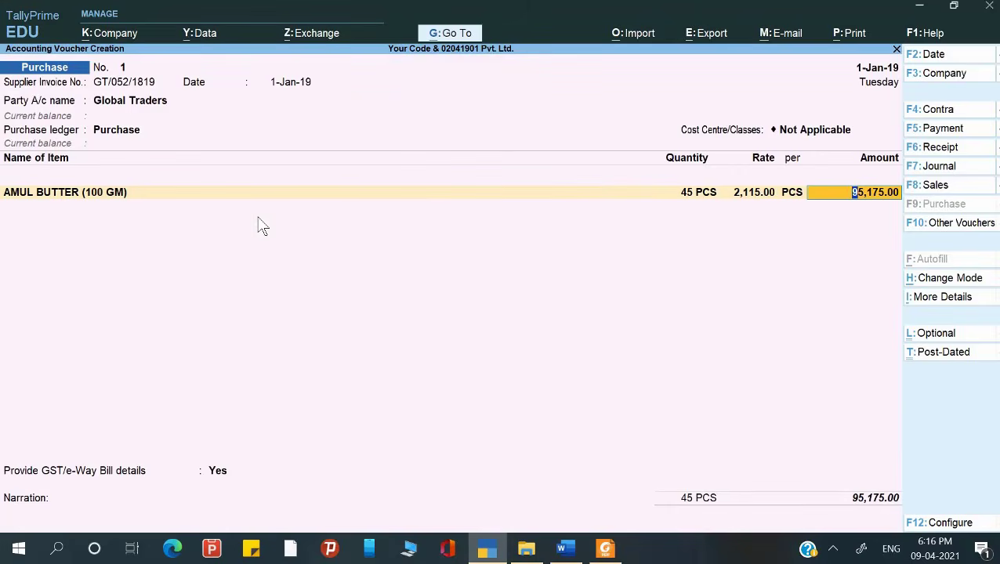
key("Return")
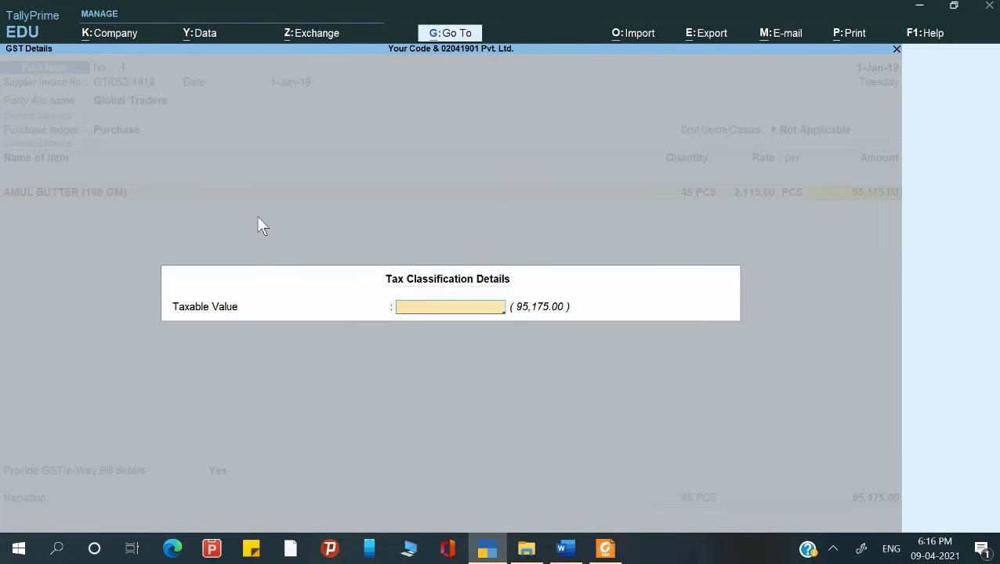
key("Return")
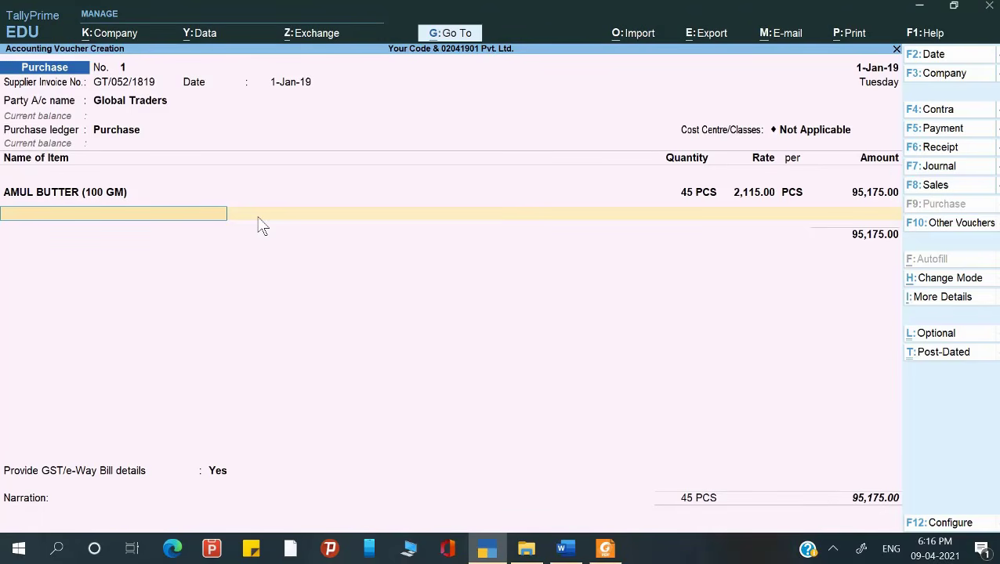
Create a second stock item from the voucher, name it Cheese Slice (100GM) and leave its alias blank.
key("alt+c")
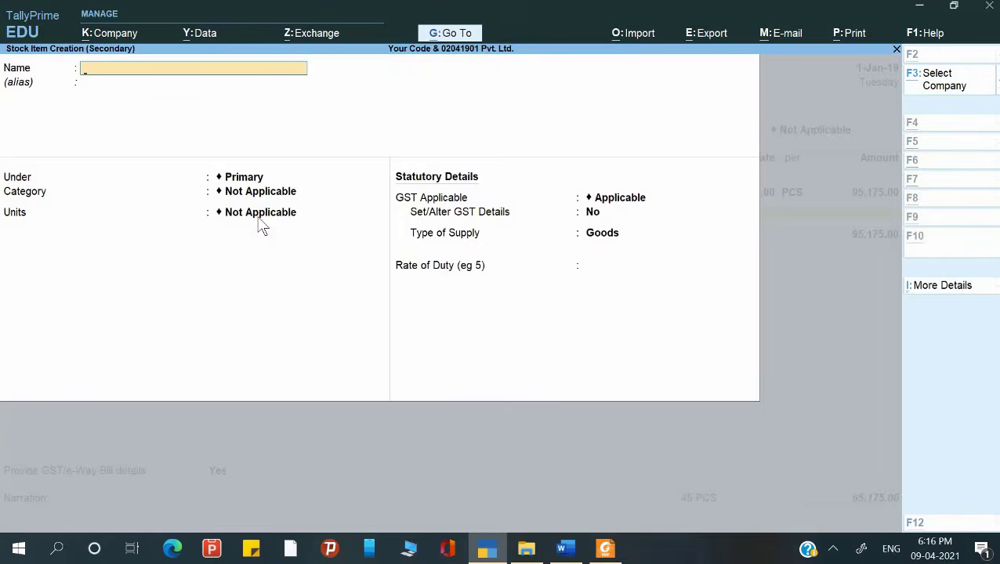
key("alt+Tab")
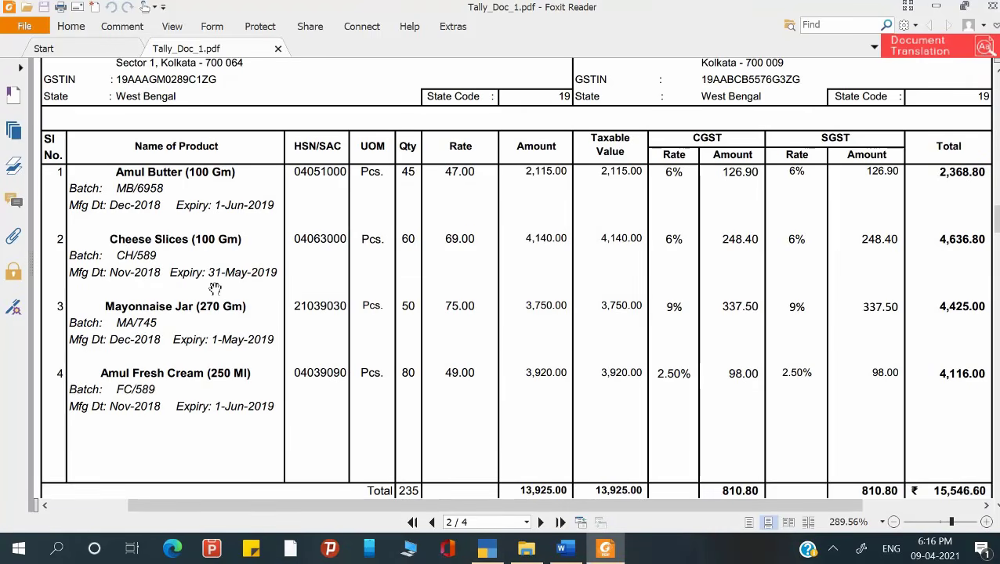
key("alt+Tab")
type("Ch")
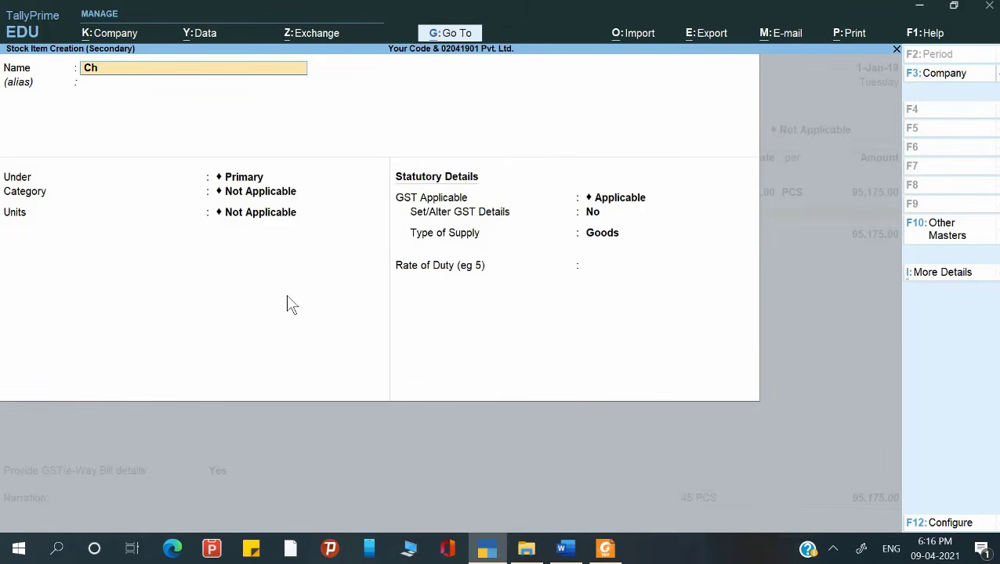
type("eese Slice")
key("Return")
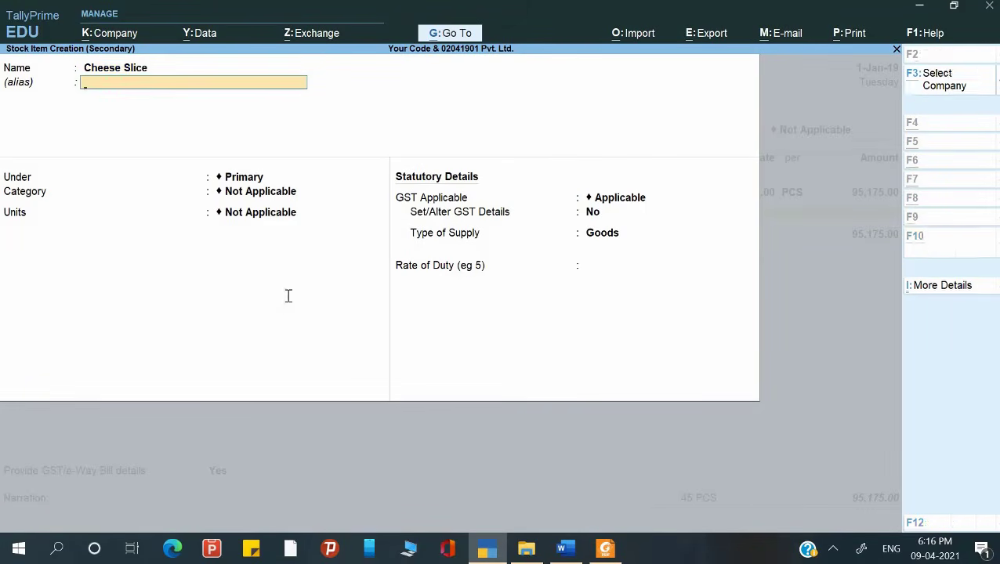
key("alt+Tab")
key("alt+Tab")
key("BackSpace")
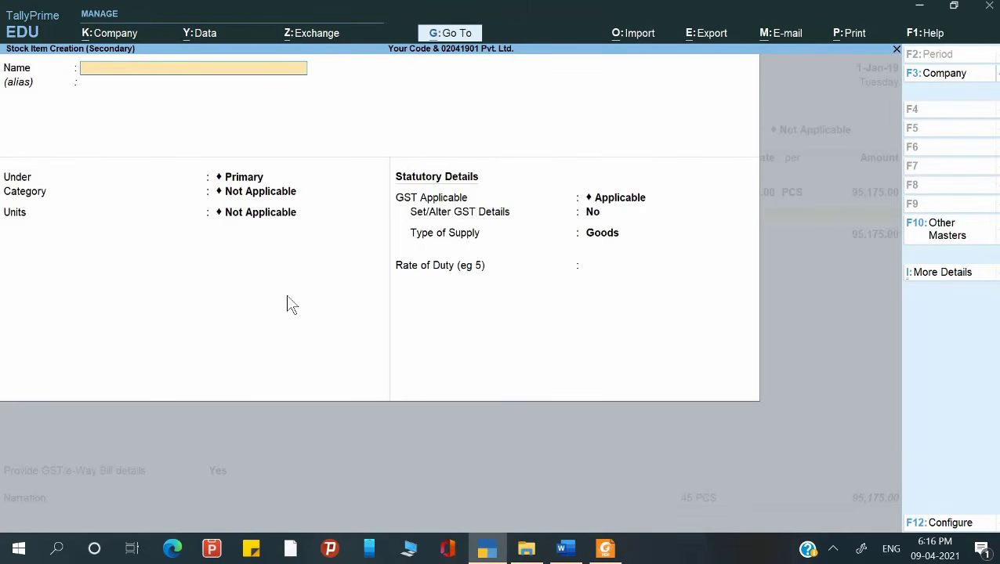
type("Cheese Slice (")
key("alt+Tab")
key("alt+Tab")
type("100GM")
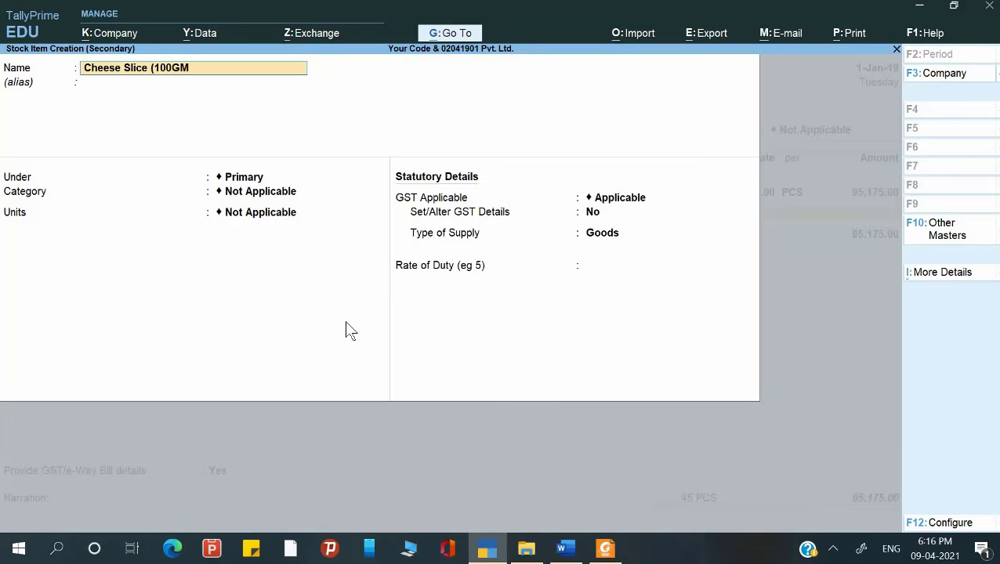
key("Return")
key("Return")
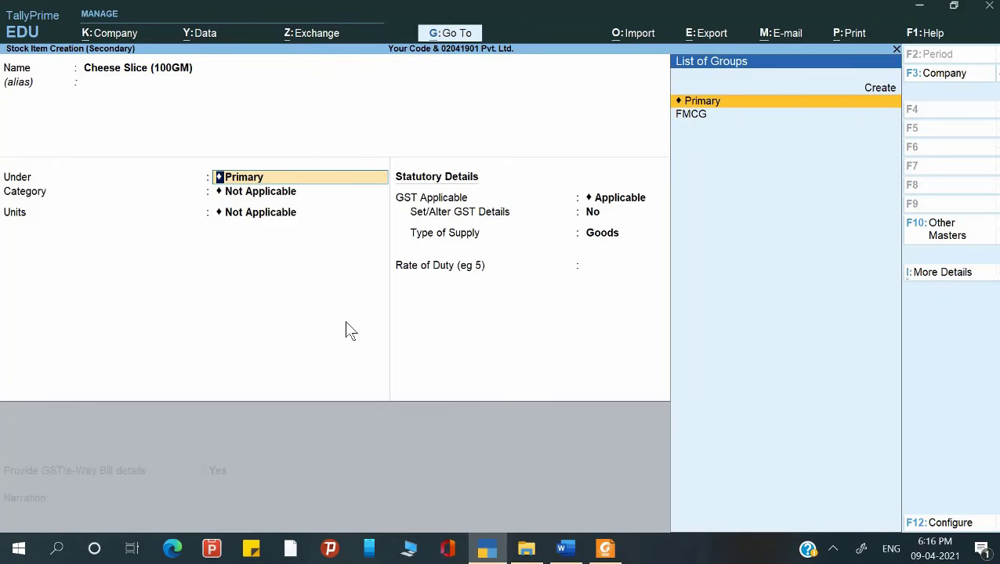
Put the cheese item under FMCG with unit PCS, keeping category and alternate units Not Applicable.
key("Down")
key("Return")
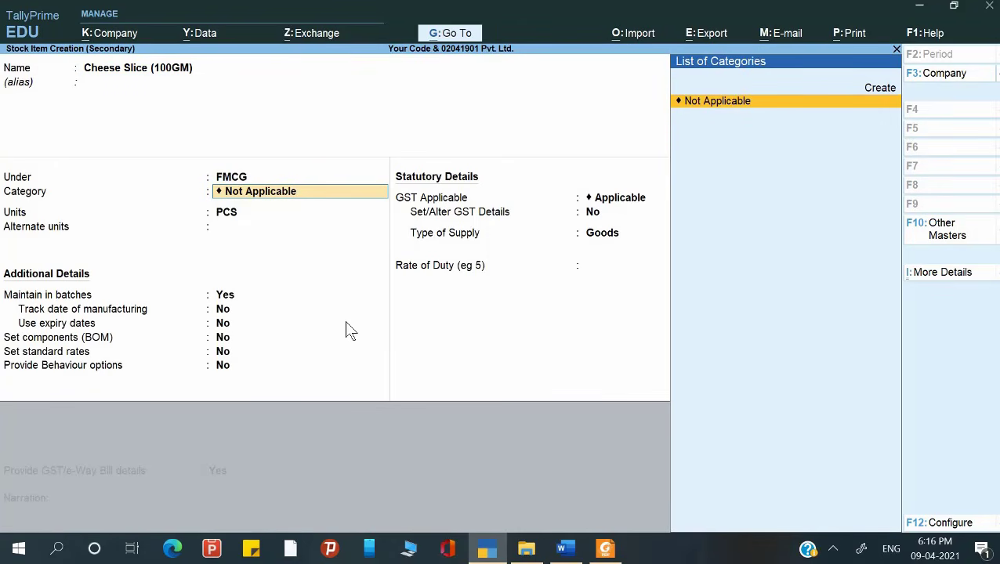
key("Return")
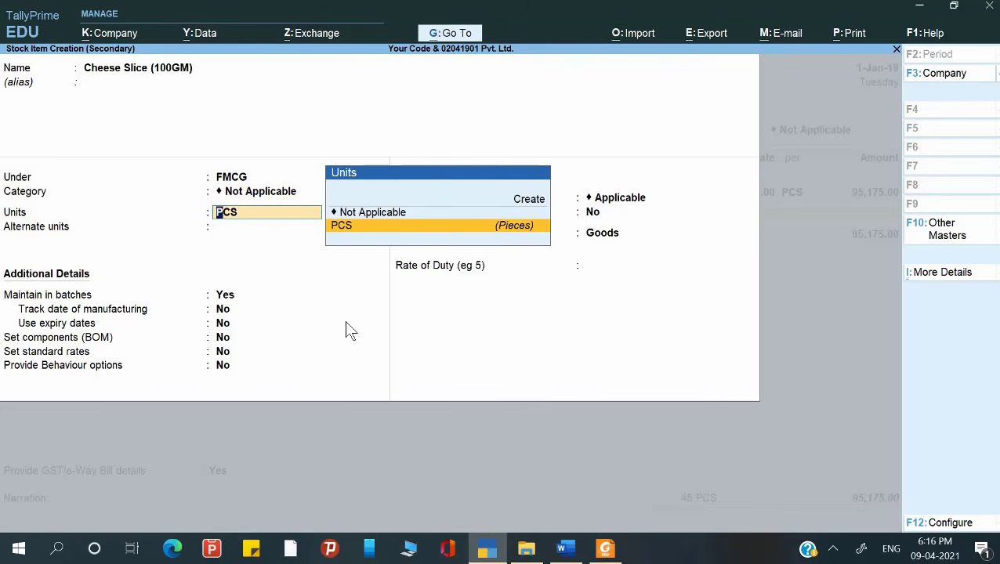
key("Return")
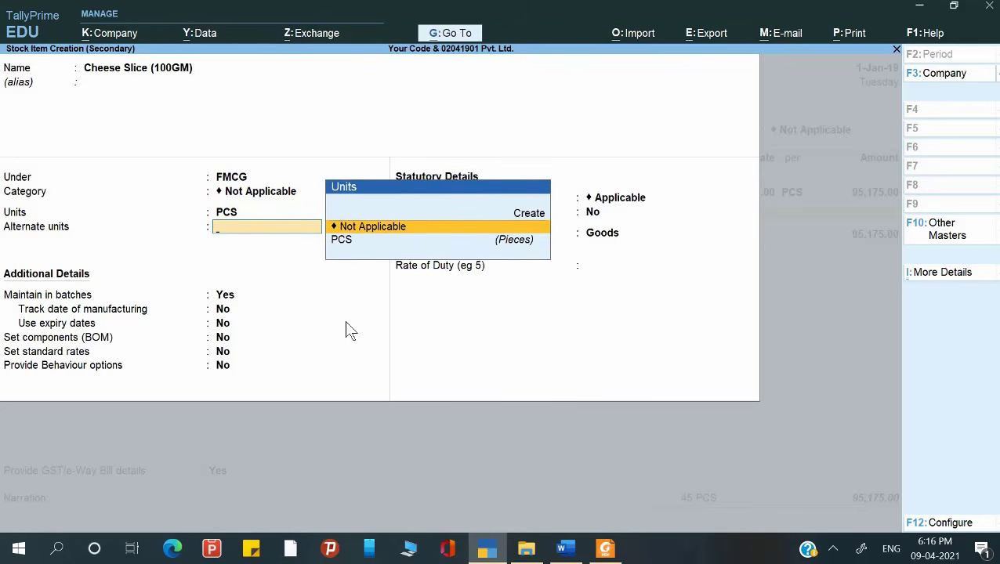
key("Return")
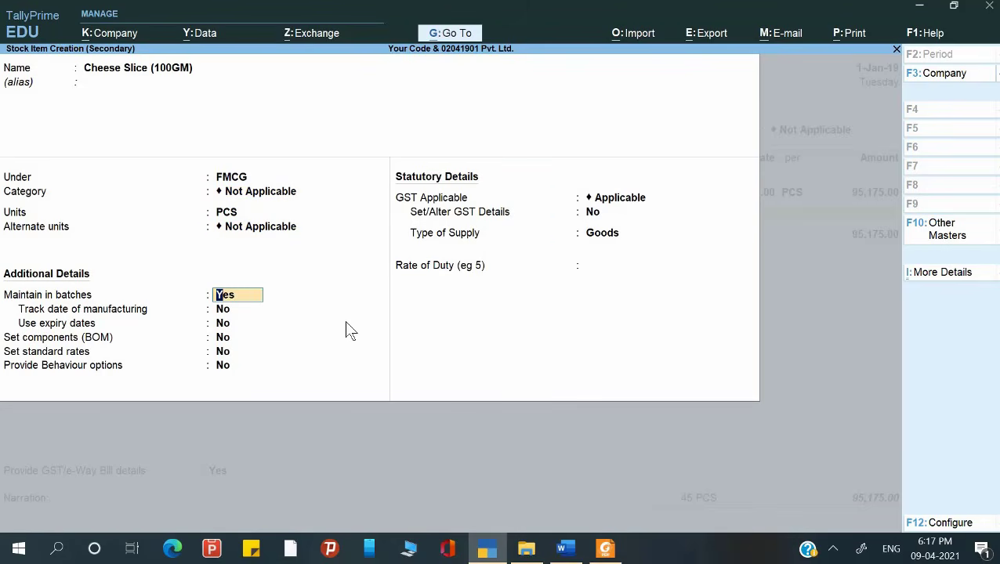
Maintain the cheese item in batches, turn on manufacturing date tracking and expiry dates, and save the item.
key("Return")
type("y")
key("Return")
type("y")
key("Return")
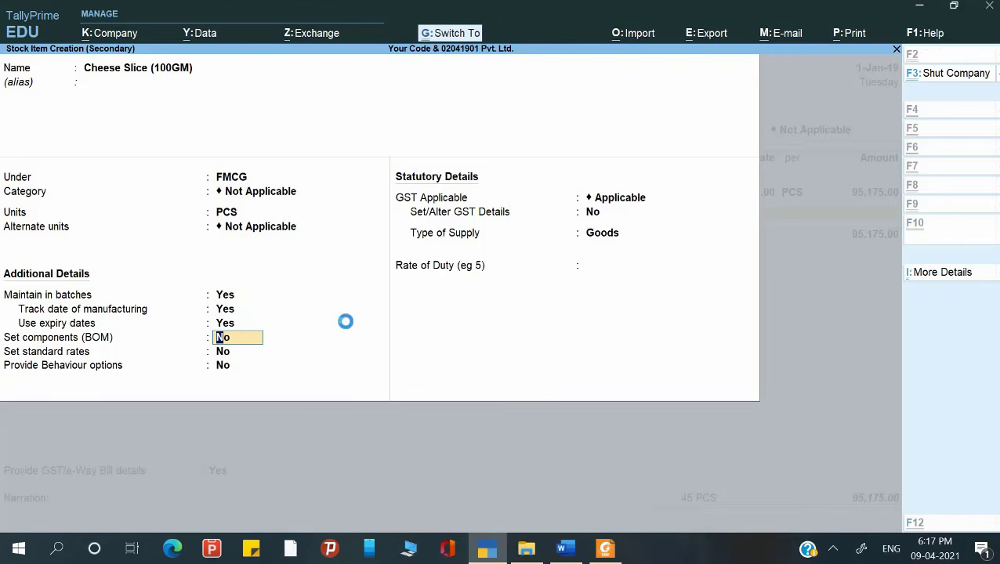
key("Escape")
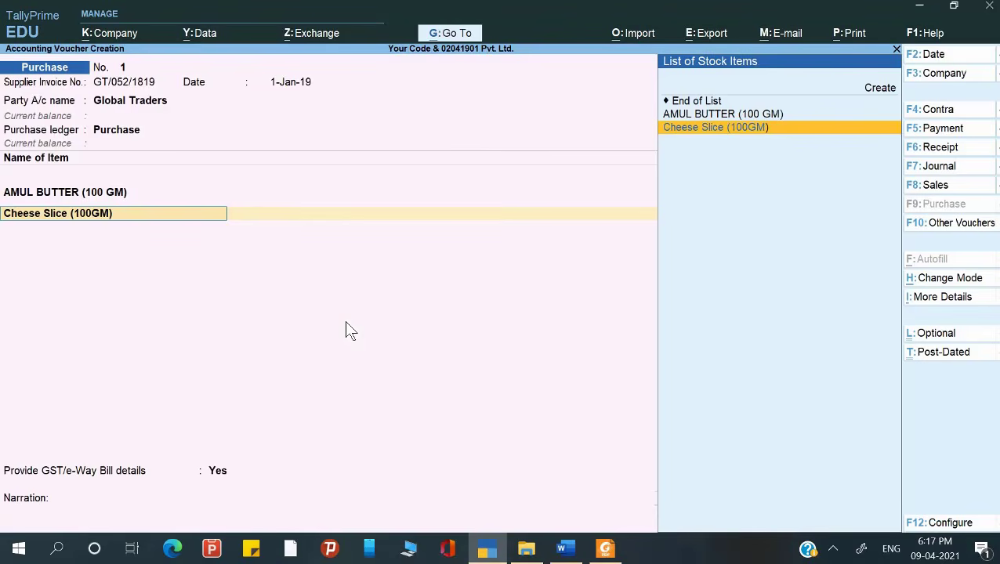
Add Cheese Slice (100GM) to the voucher, create its new batch CH589 and check the quantity in the PDF invoice.
key("Return")
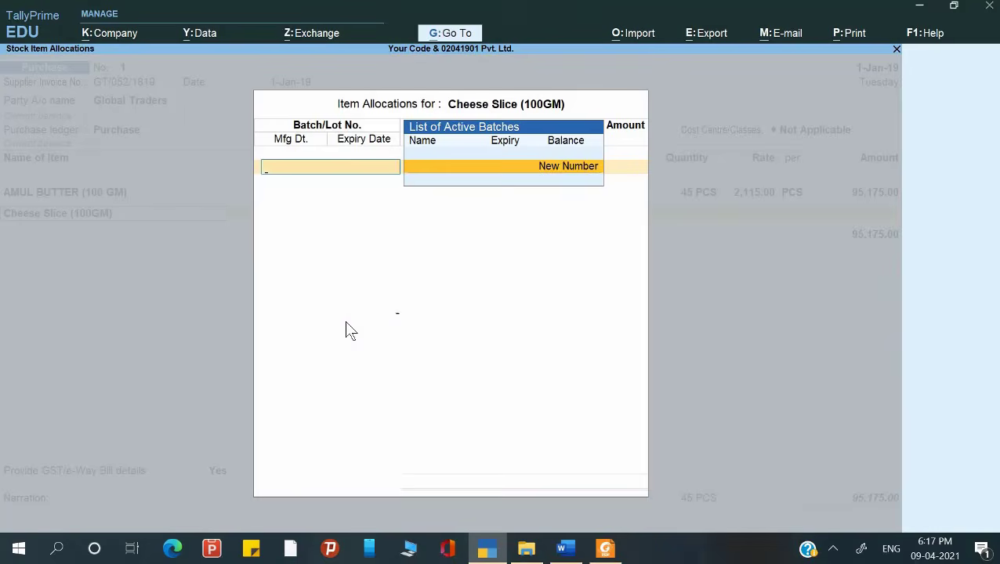
key("Return")
key("alt+Tab")
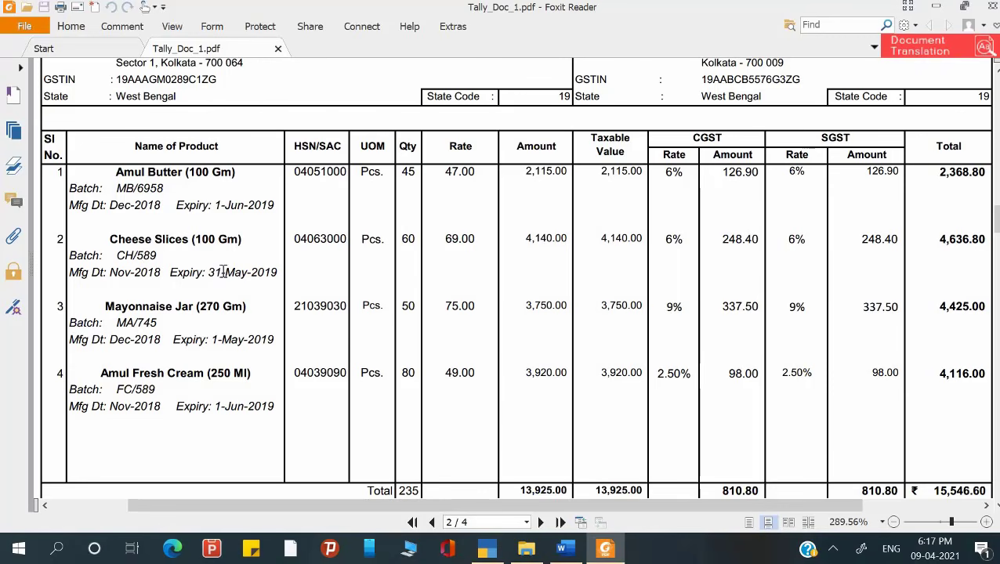
key("alt+Tab")
type("C")
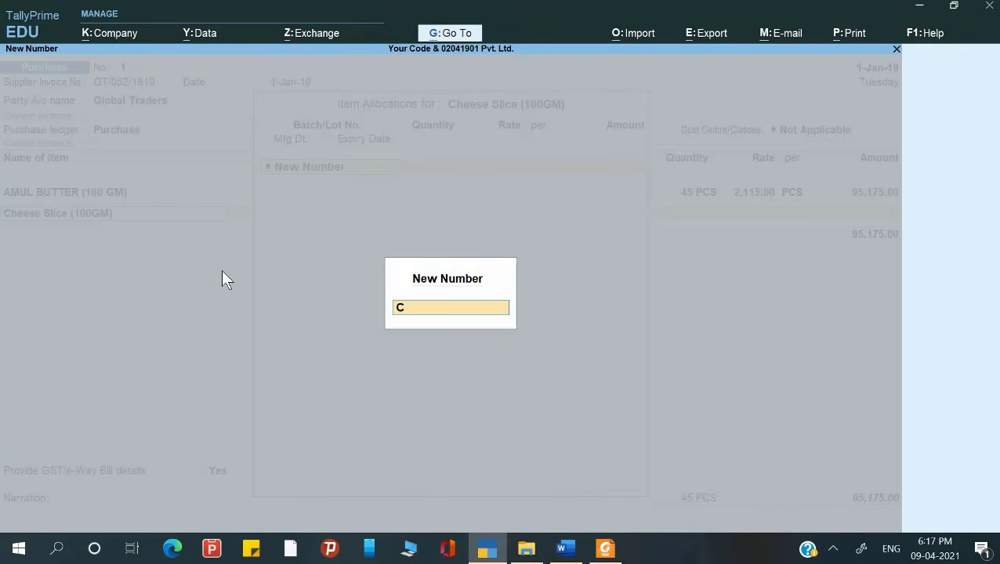
type("H589")
key("Return")
key("alt+Tab")
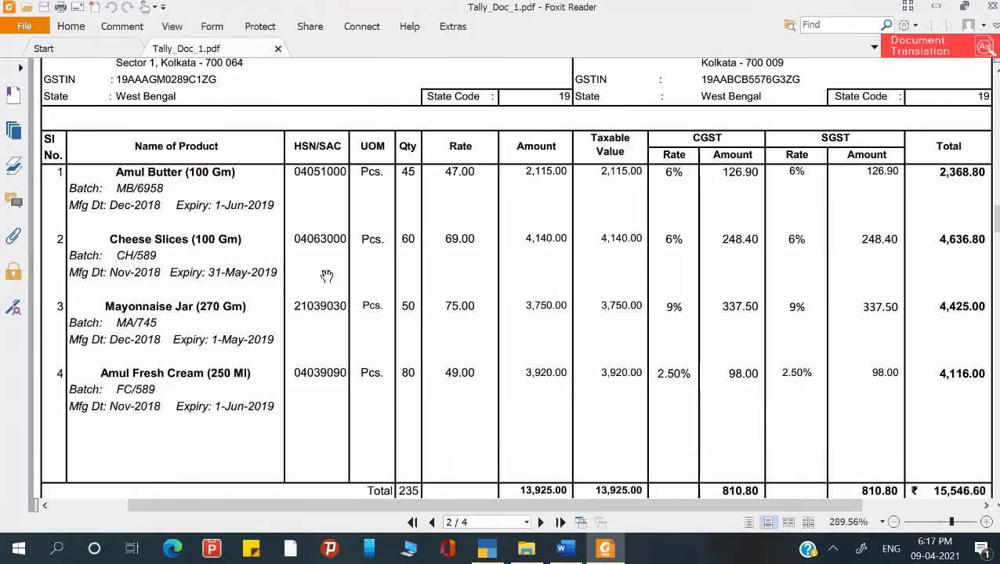
key("alt+Tab")
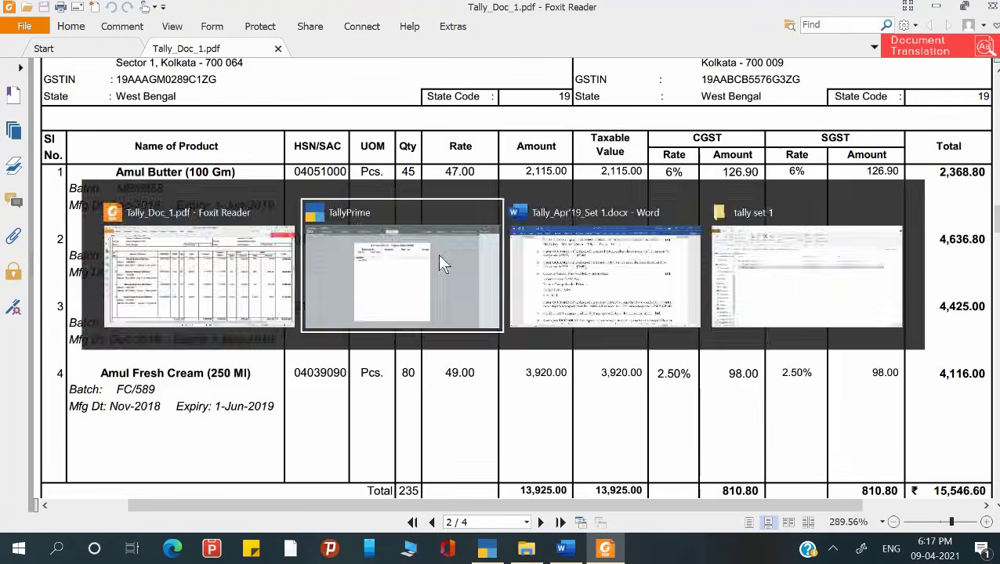
Allocate 60 PCS to batch CH589 at a rate of 69.00 per PCS.
type("60")
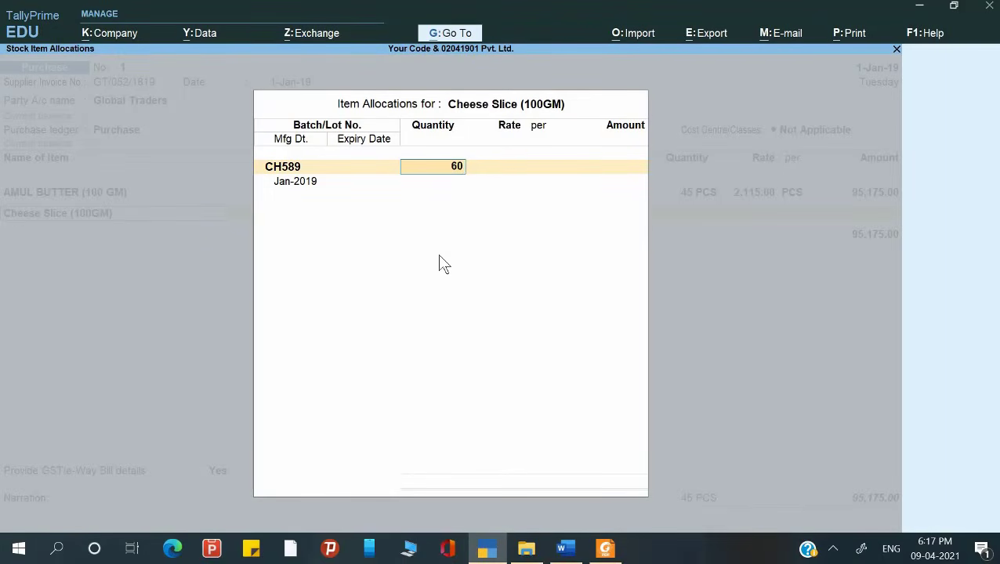
key("Return")
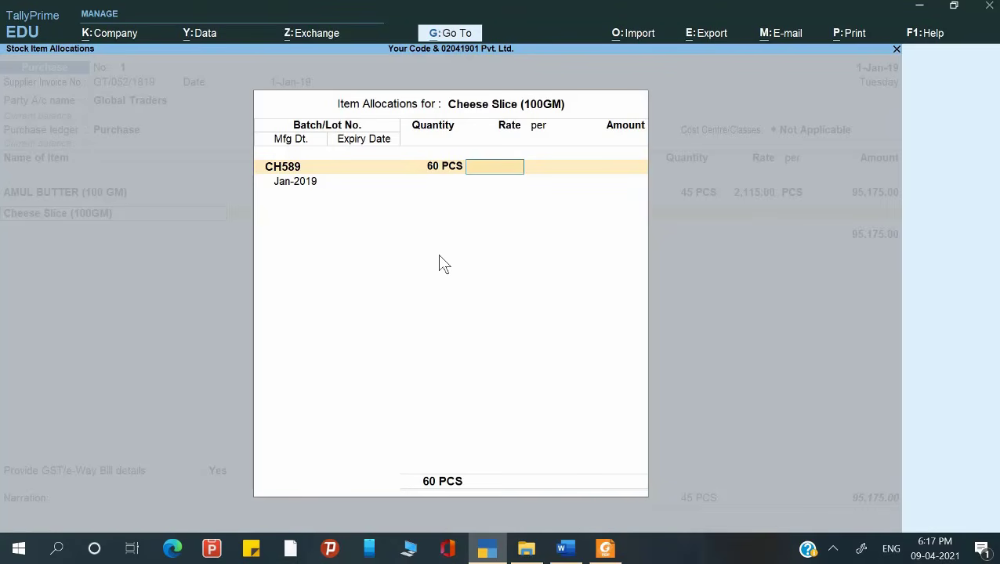
type("69")
key("Return")
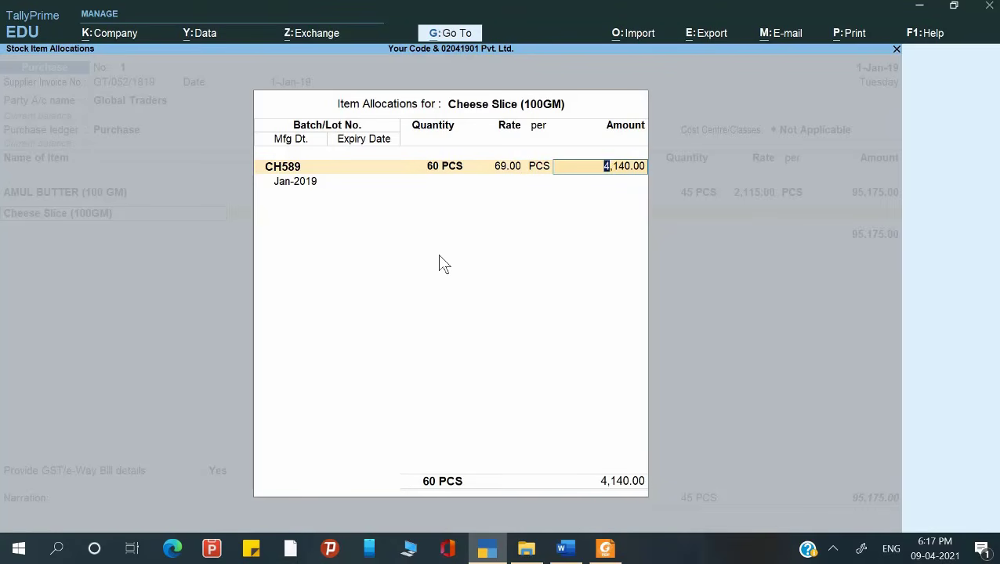
Go back from the cheese allocation to the AMUL BUTTER (100 GM) line of the voucher.
key("BackSpace")
key("BackSpace")
key("BackSpace")
key("BackSpace")
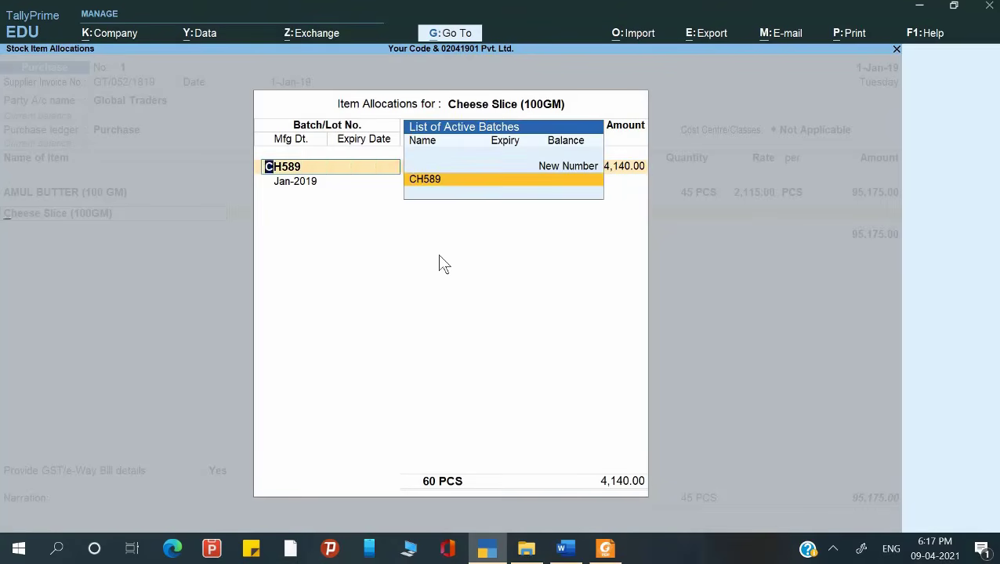
key("BackSpace")
key("BackSpace")
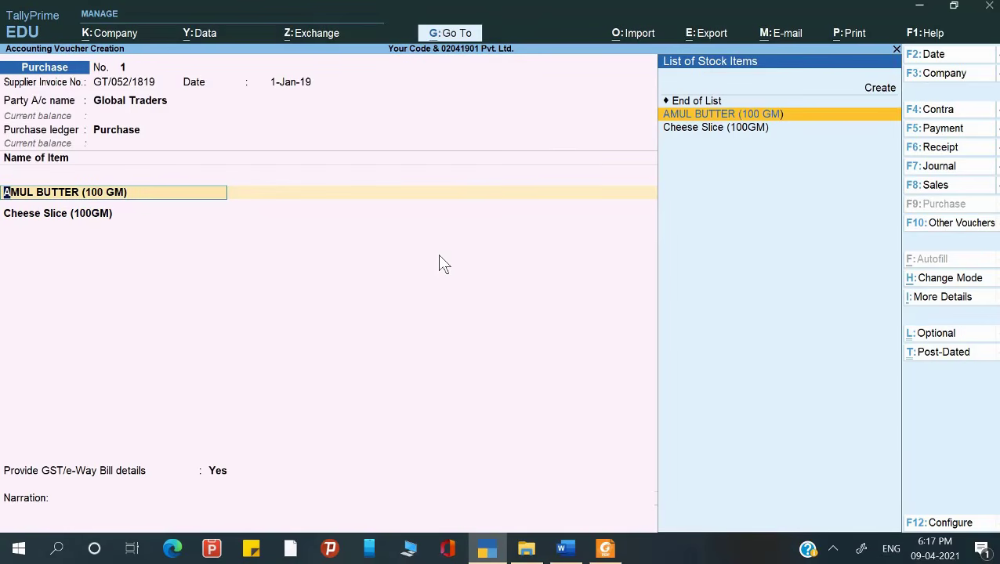
Open the AMUL BUTTER (100 GM) stock item for alteration and turn on Set/Alter GST Details, keeping its other settings.
key("ctrl+Return")
key("Return")
key("Return")
key("Return")
key("Return")
key("Return")
key("Return")
key("Return")
key("Return")
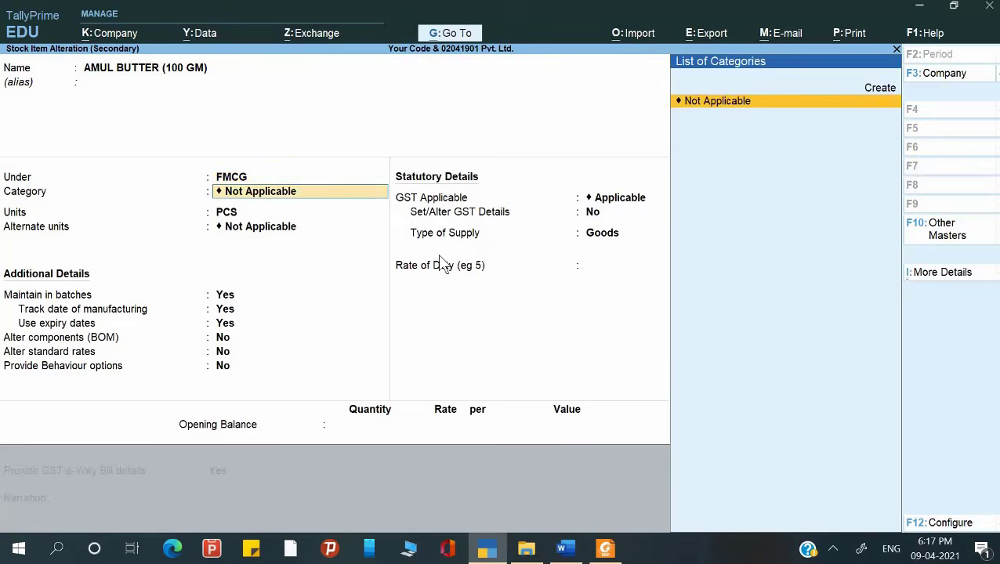
key("Return")
key("Return")
key("Return")
key("Return")
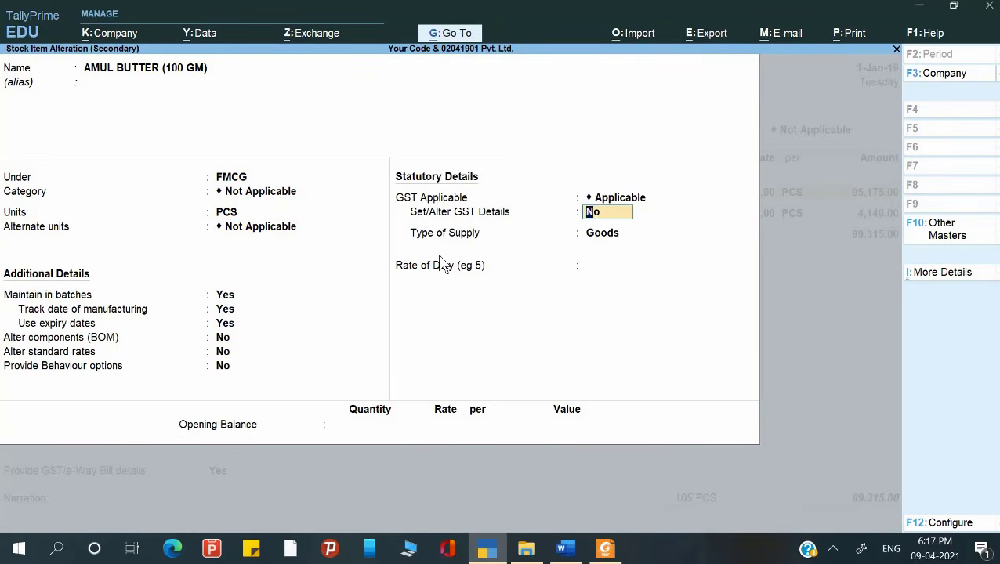
type("y")
key("Return")
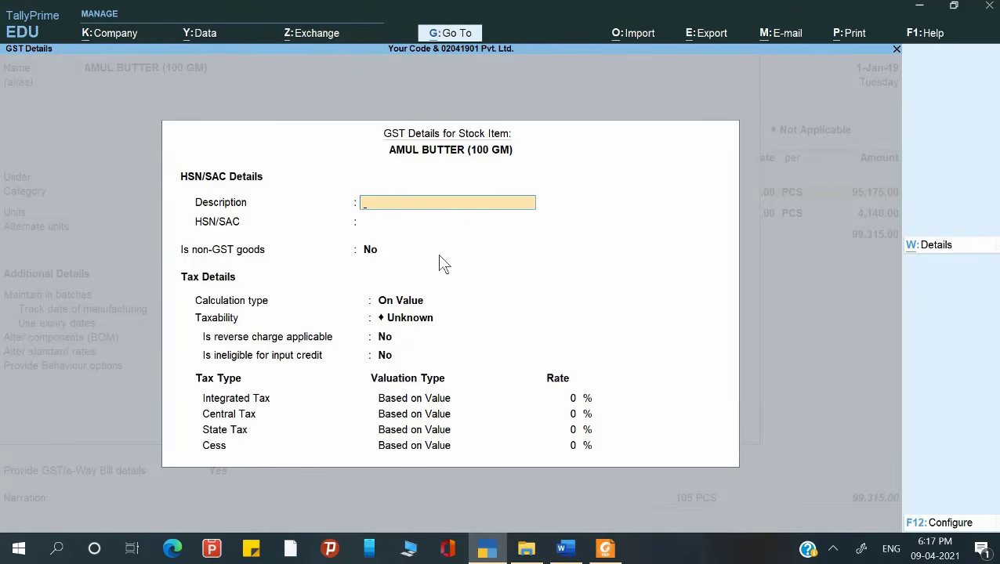
Give the butter the GST description AB and copy its HSN/SAC code 04051000 from the PDF invoice.
type("AB")
key("Return")
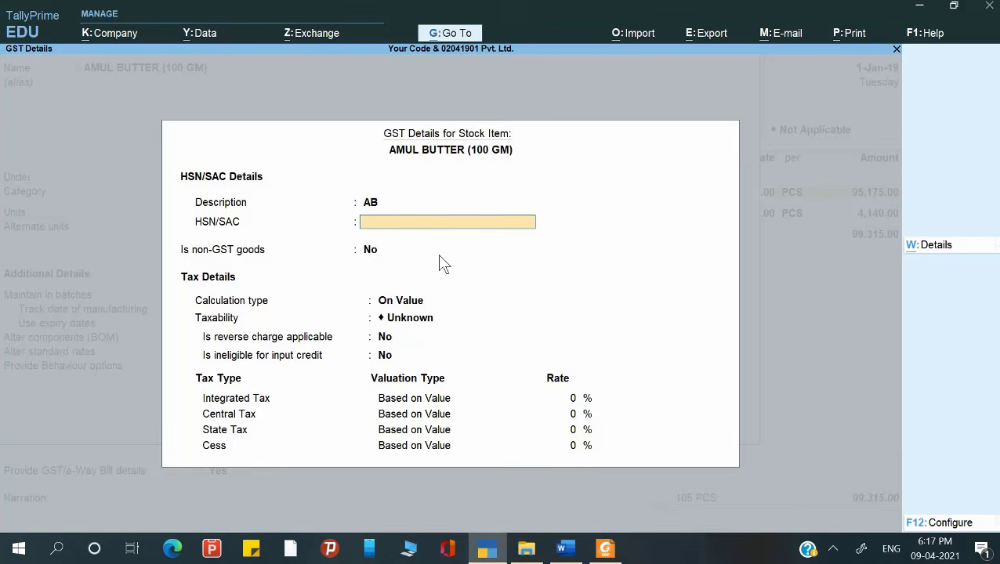
key("alt+Tab")
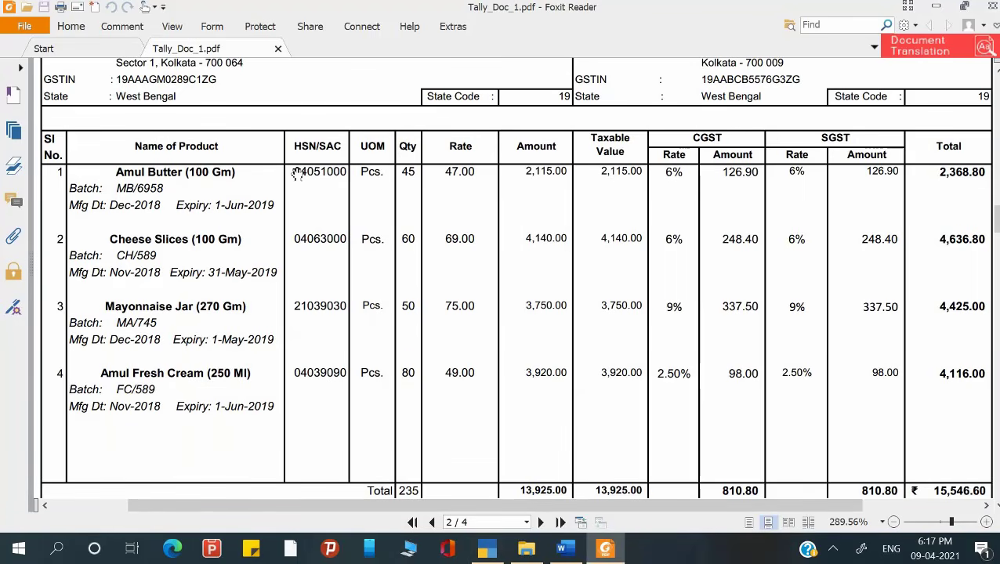
left_click_drag(293, 170, 351, 177)
key("ctrl+c")
key("alt+Tab")
key("ctrl+alt+v")
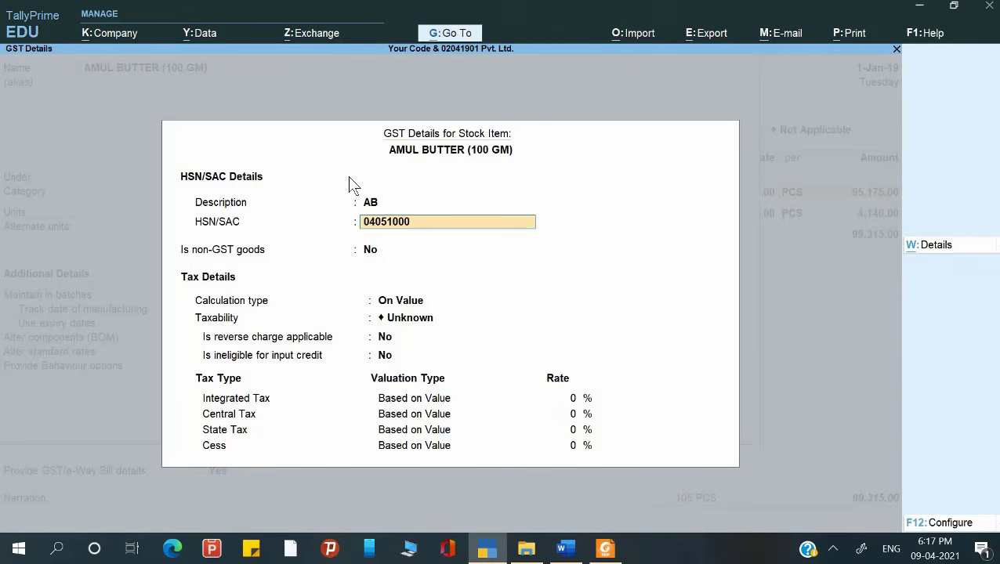
key("Return")
Set the butter's taxability to Taxable, keeping On Value calculation and No for non-GST goods, reverse charge and input credit ineligibility.
key("Return")
key("Return")
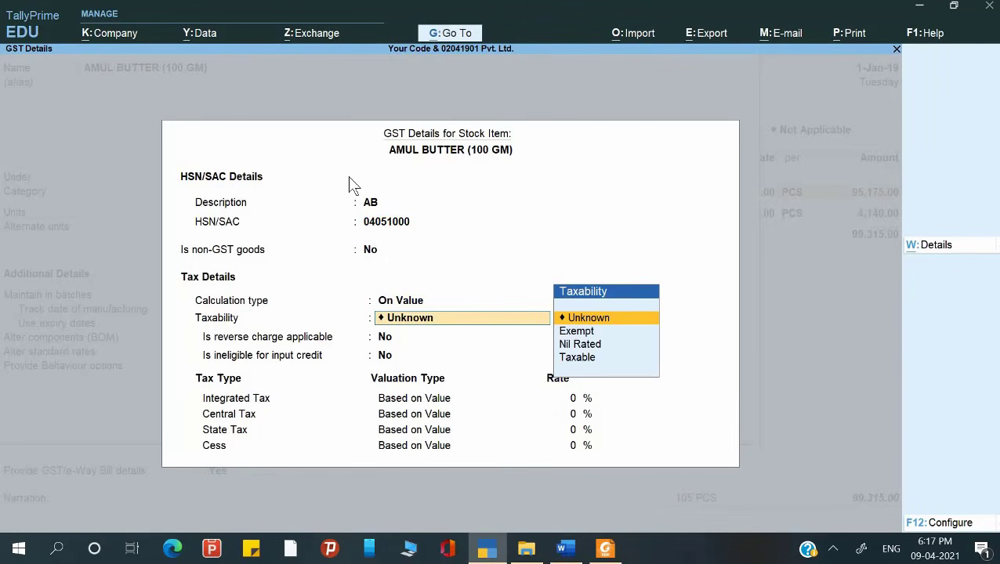
key("Down")
key("Down")
key("Down")
key("Return")
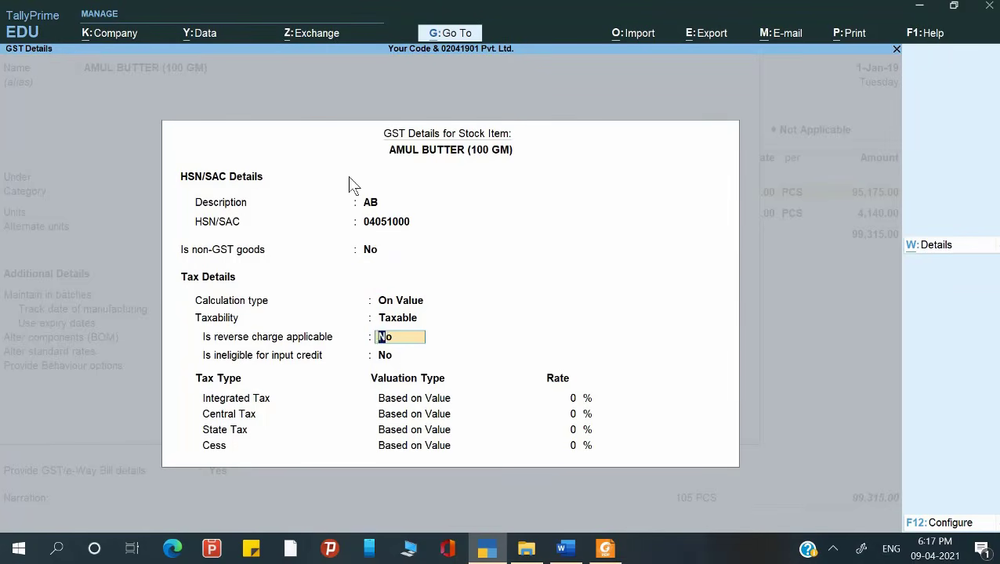
key("Return")
key("Return")
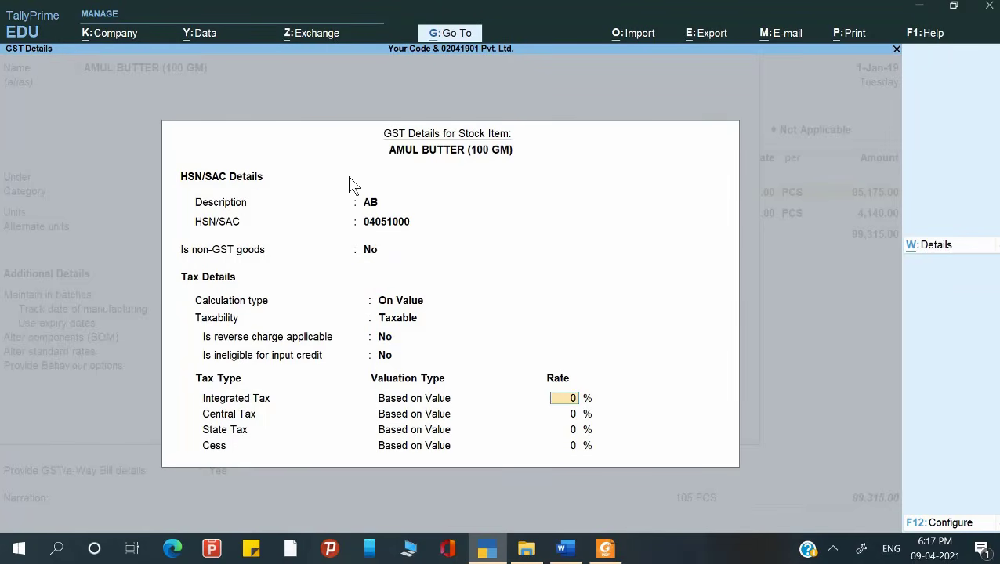
Check the butter's tax rates in the invoice and set Integrated Tax to 12%, accepting 6% each for Central and State Tax.
key("alt+Tab")
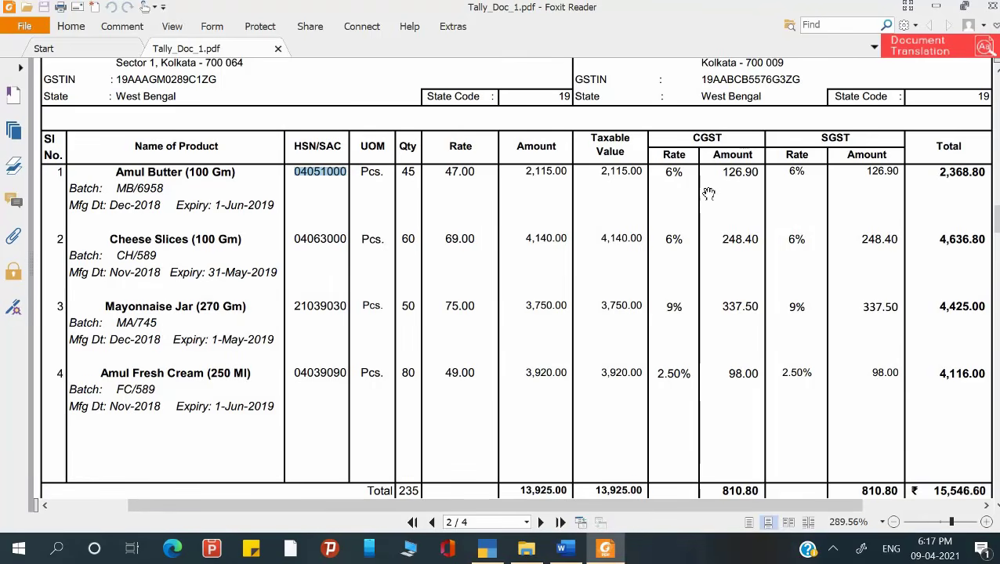
key("alt+Tab")
type("1")
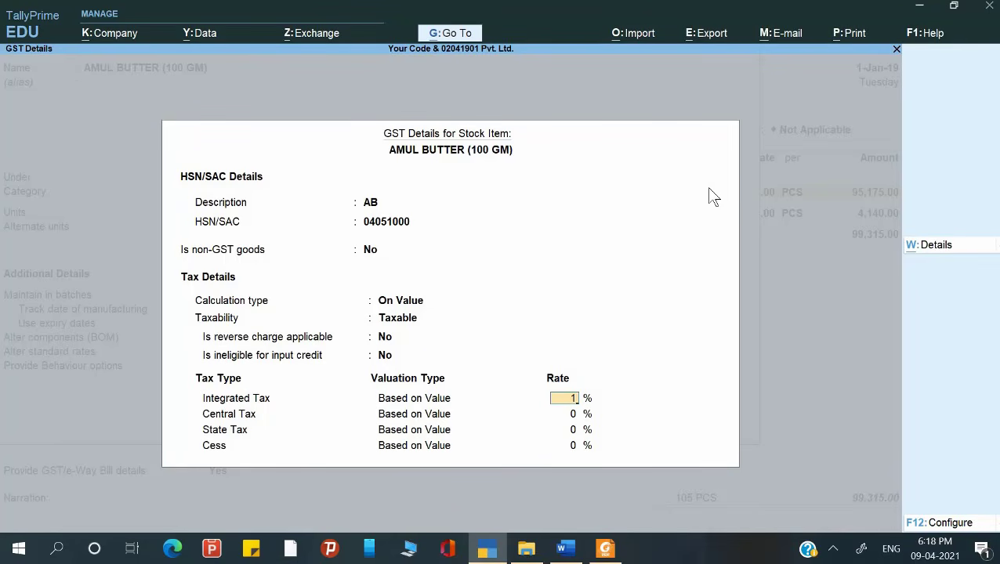
type("3")
key("BackSpace")
type("2")
key("Return")
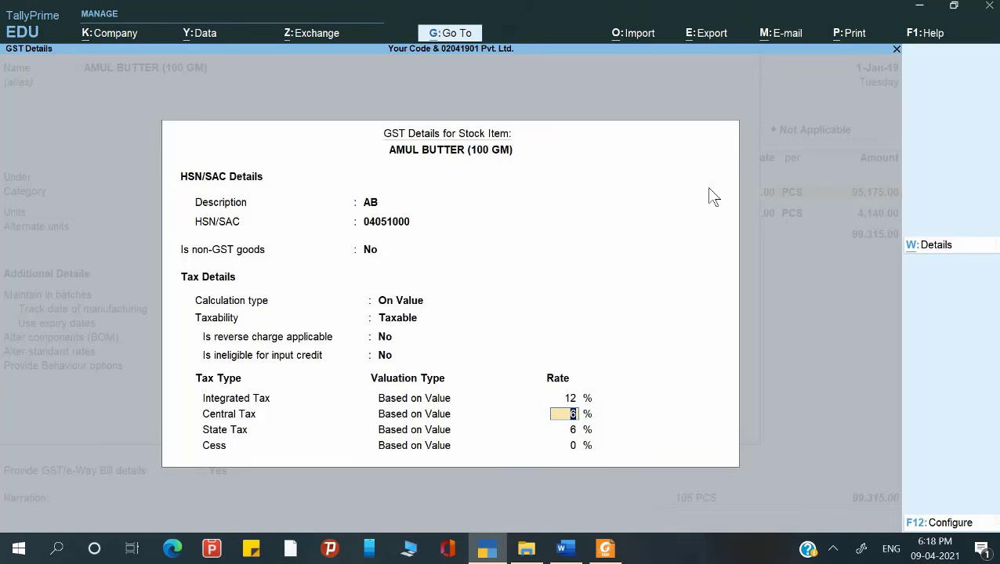
key("Return")
key("Return")
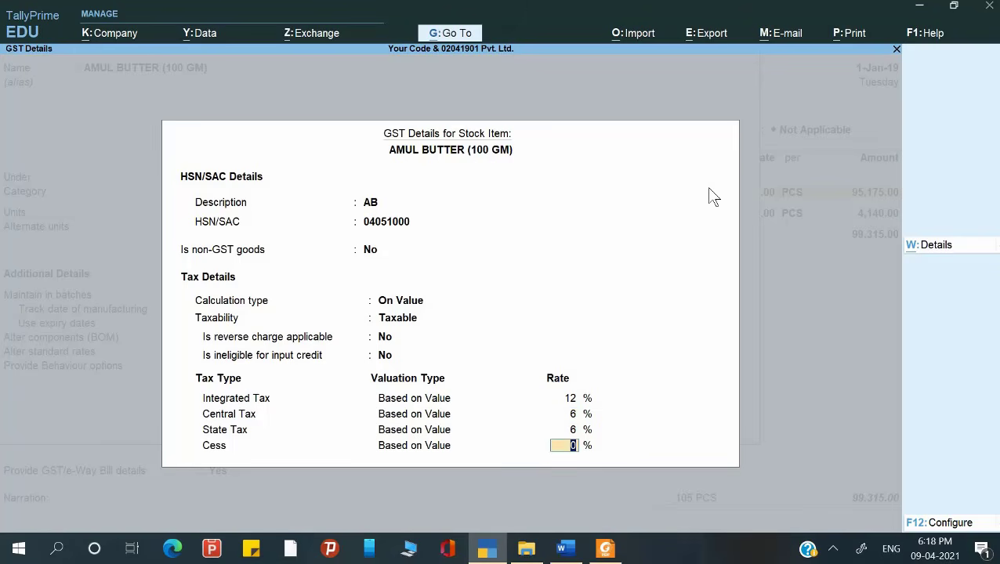
Keep the butter's cess at 0%, accept its GST details and save the altered stock item with no opening balance.
key("Return")
key("Return")
key("Return")
key("Return")
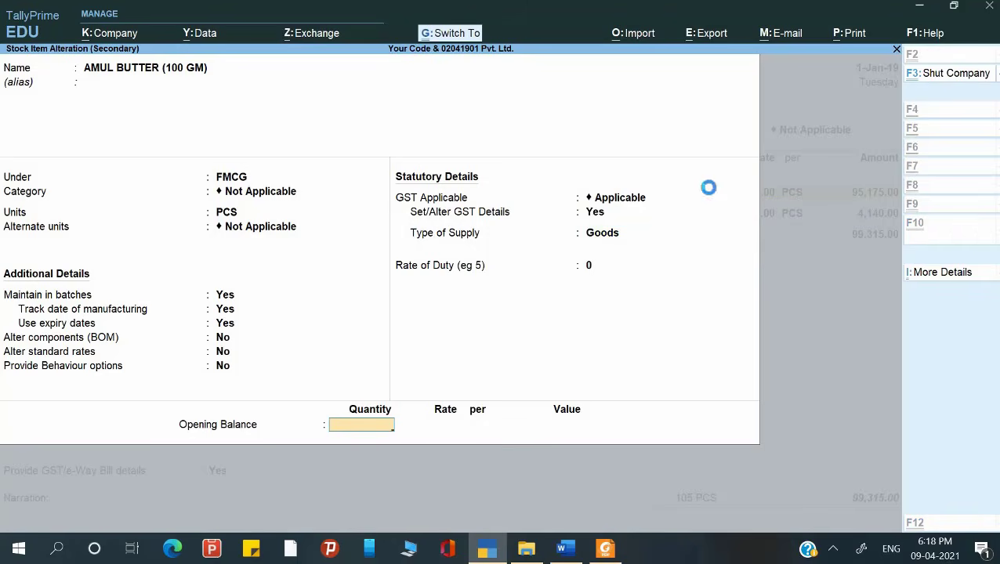
key("Return")
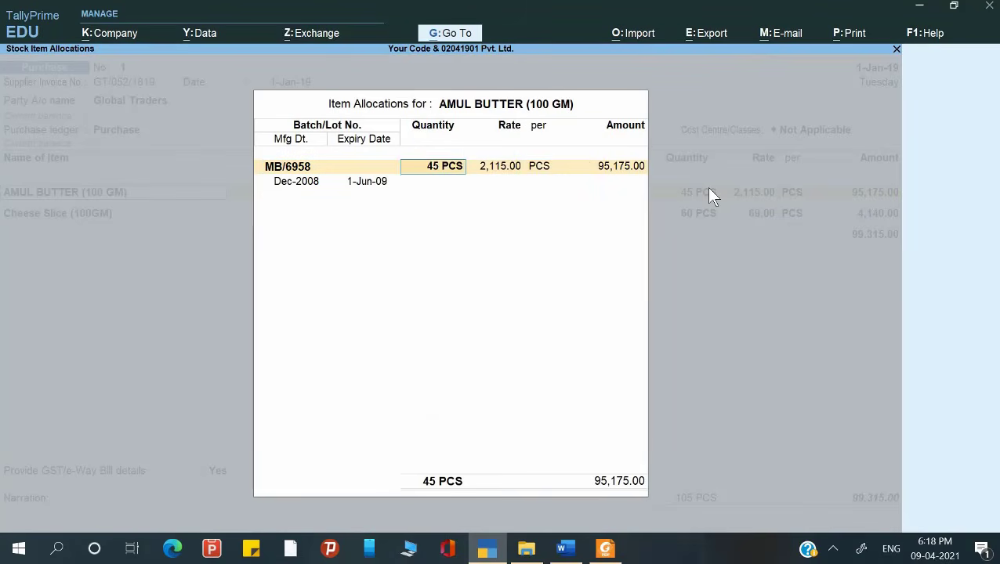
Accept the butter's existing batch allocation and amount in the voucher and move on to the Cheese Slice (100GM) line.
key("Return")
key("Return")
key("Return")
key("Return")
key("Return")
key("Return")
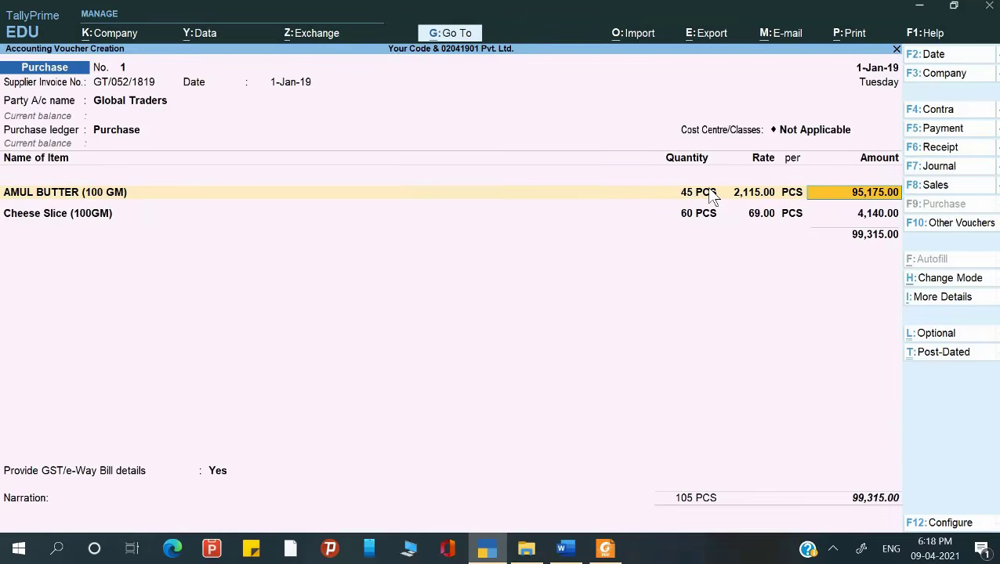
key("Return")
key("Return")
key("Return")
key("Return")
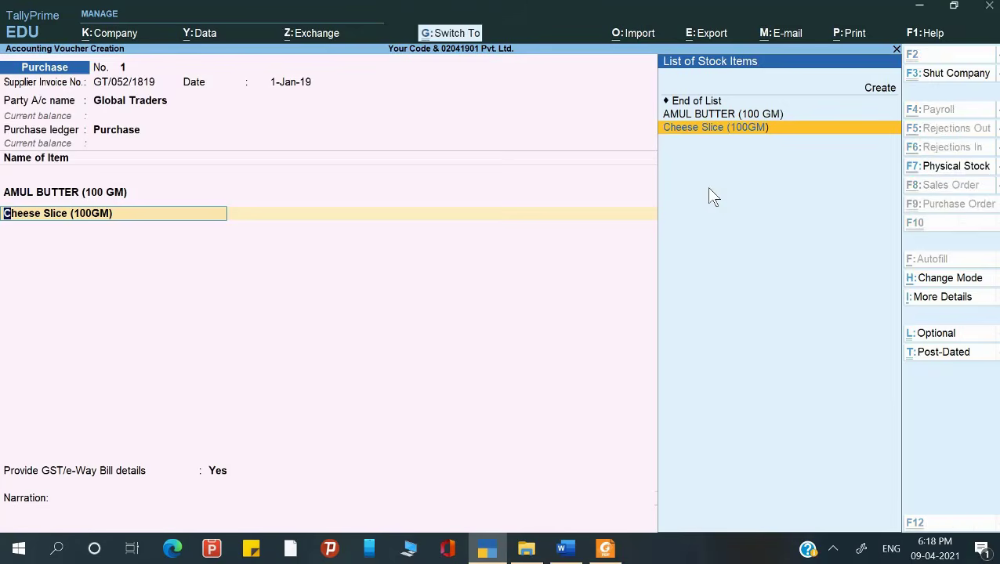
Open the Cheese Slice (100GM) stock item for alteration and turn on Set/Alter GST Details, keeping its other settings.
key("ctrl+Return")
key("Return")
key("Return")
key("Return")
key("Return")
key("Return")
key("Return")
key("Return")
key("Return")
key("Return")
key("Return")
key("Return")
key("Return")
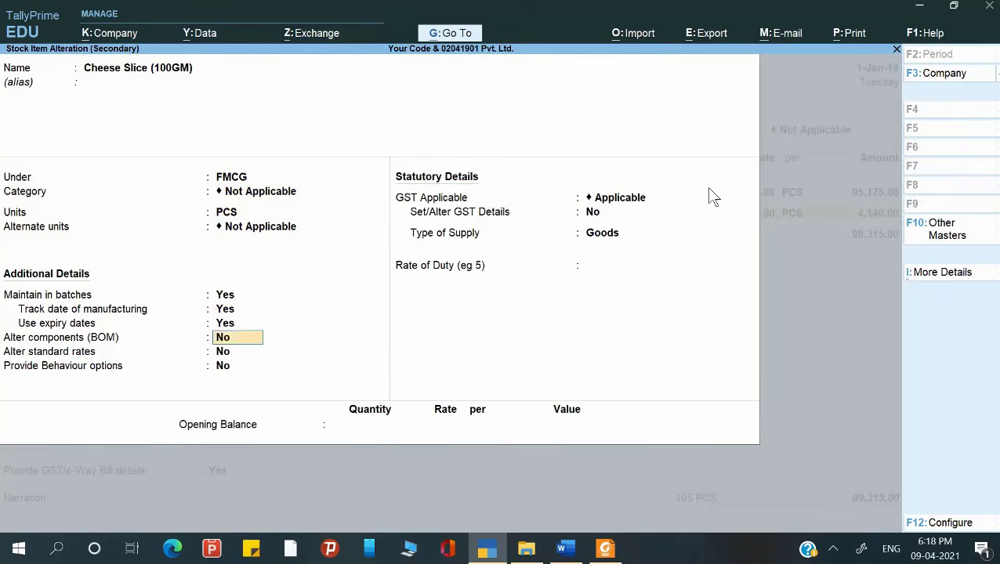
key("Return")
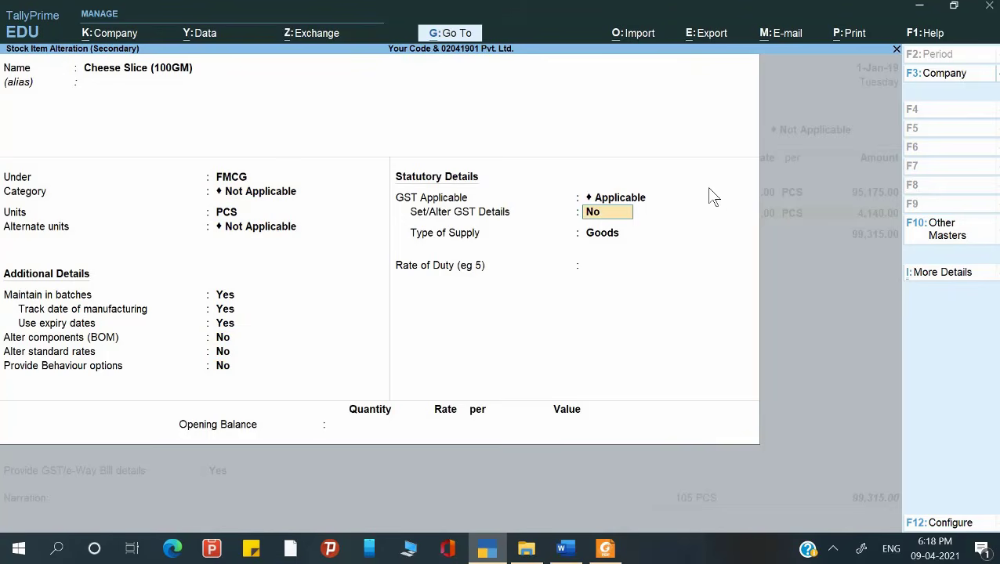
key("y")
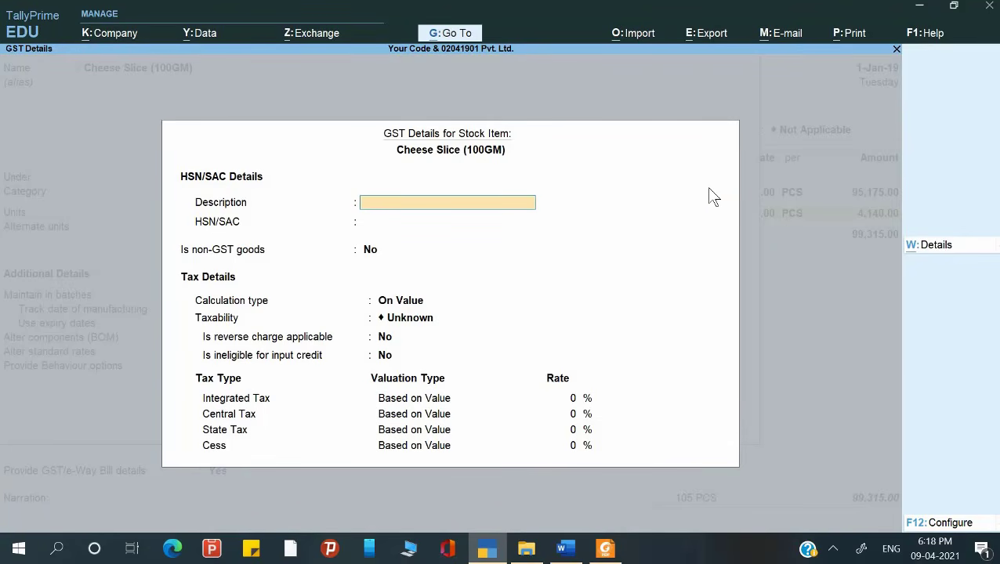
Give the cheese the GST description CS and copy its HSN/SAC code 04063000 from the PDF invoice.
type("CS")
key("Return")
key("alt+Tab")
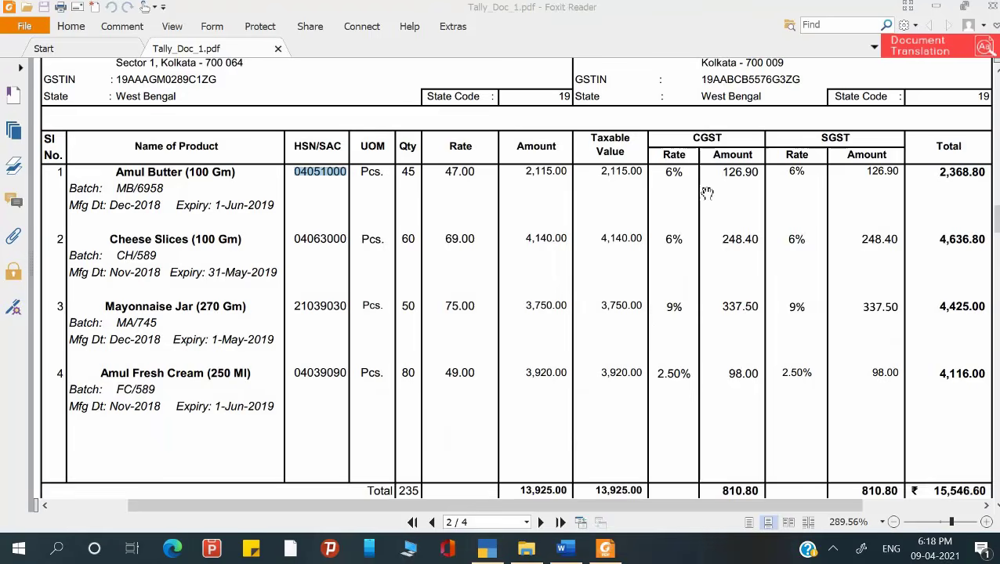
left_click(297, 239)
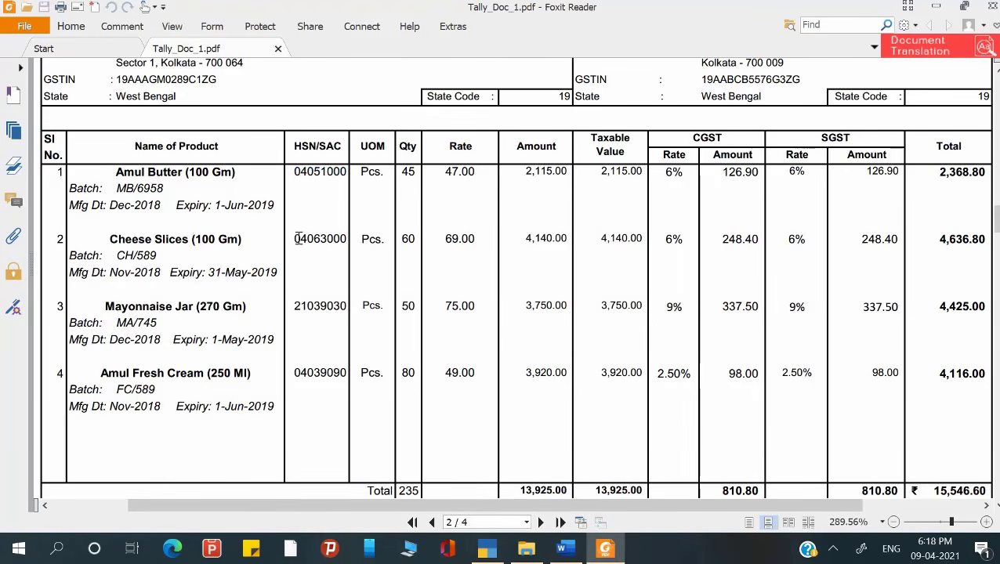
left_click_drag(298, 239, 348, 241)
key("alt+Tab")
key("ctrl+alt+v")
key("Return")
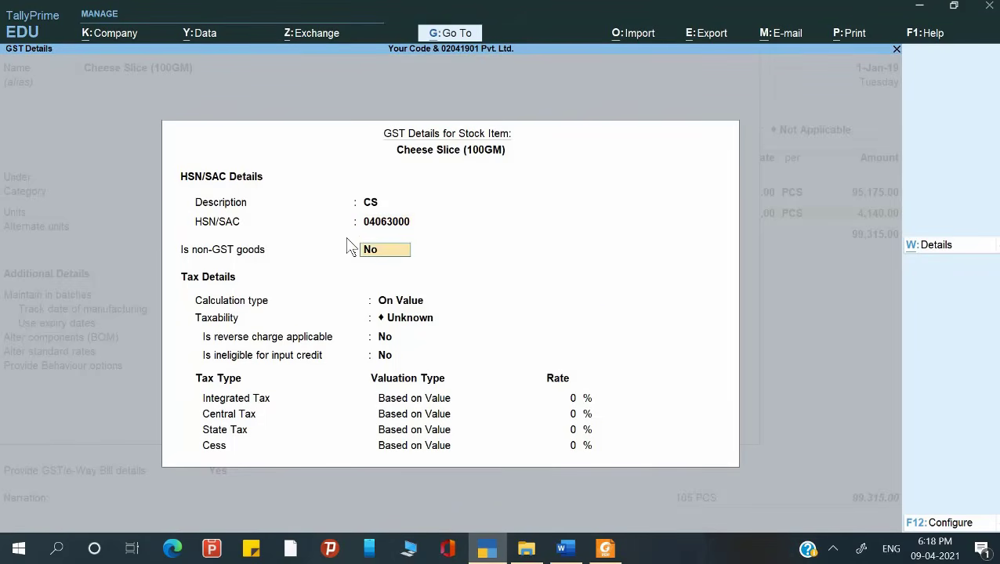
Set the cheese's taxability to Taxable, keeping non-GST goods, reverse charge and input credit ineligibility at No.
key("Return")
key("Return")
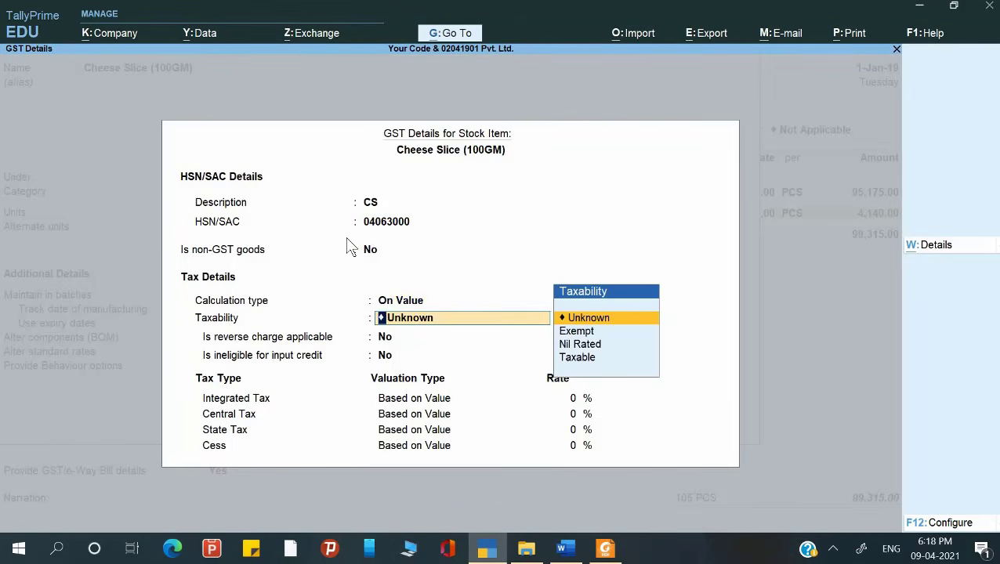
key("Down")
key("Down")
key("Down")
key("Return")
key("Return")
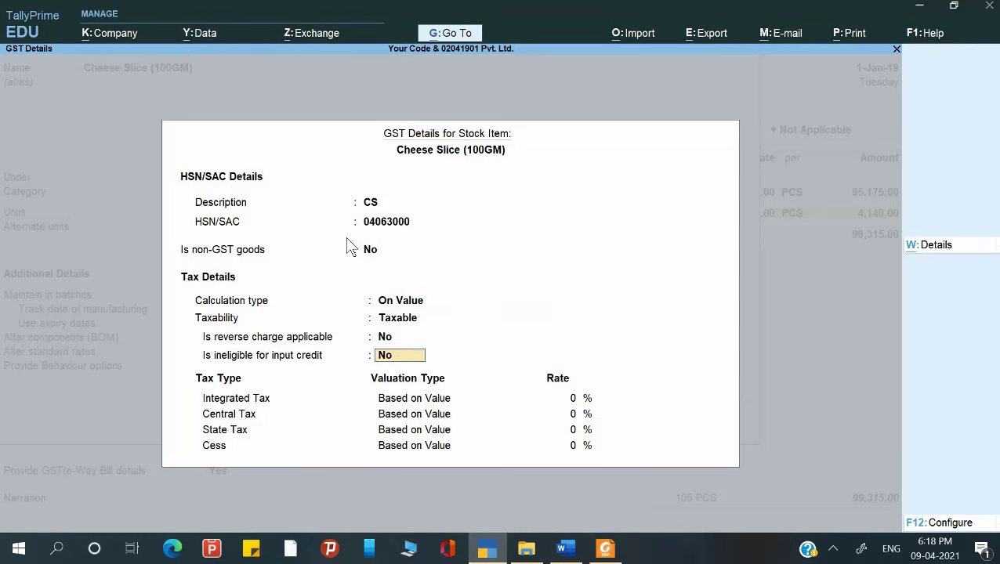
key("Return")
Check the cheese's tax rates on the PDF invoice, set its integrated tax to 12% and save the altered stock item.
key("alt+Tab")
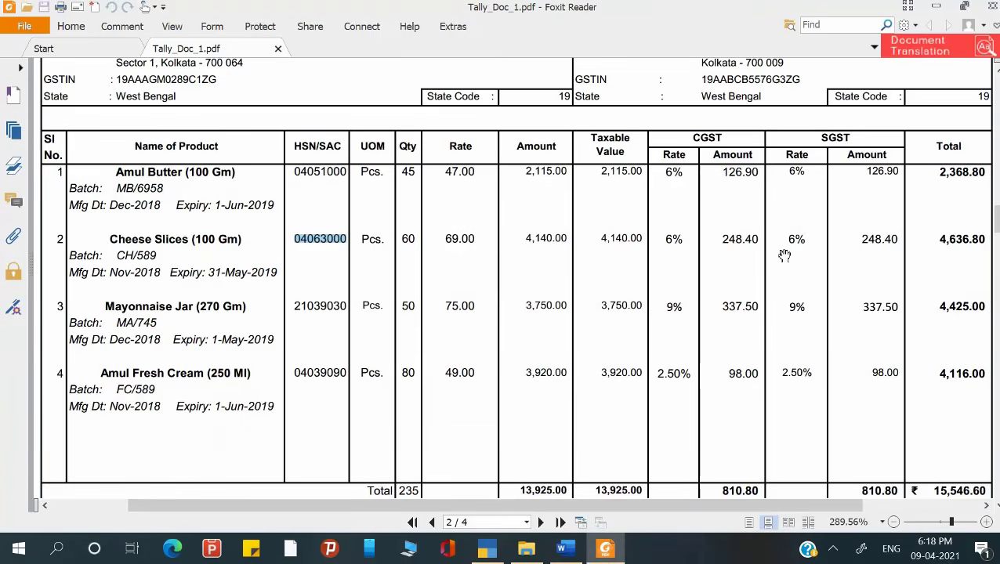
key("alt+Tab")
type("12")
key("Return")
key("Return")
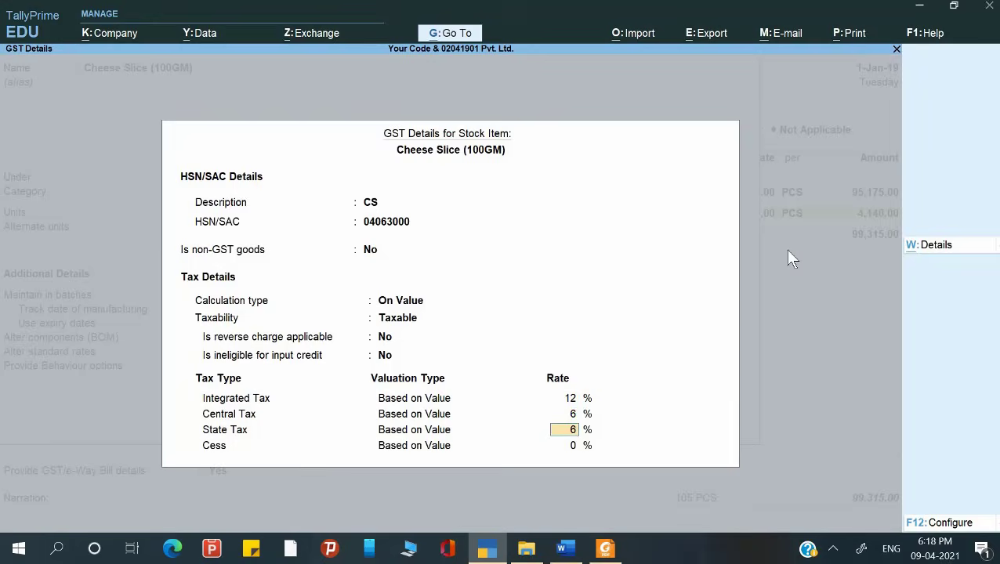
key("Return")
key("Return")
key("ctrl+a")
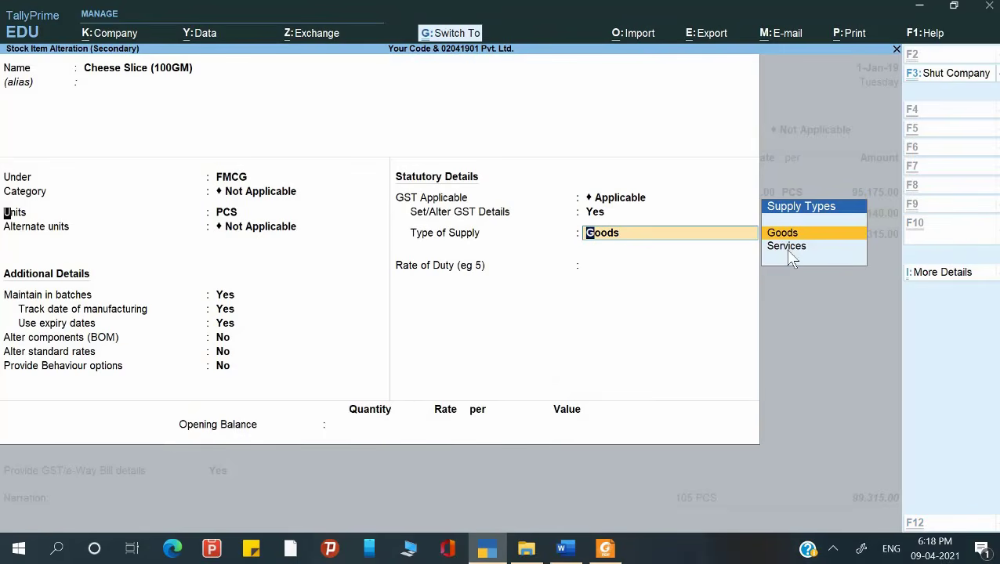
Keep the cheese's batch CH589 with 60 PCS at 69.00 and set its manufacturing date to 1-11-18, as on the invoice.
key("Return")
key("Return")
key("Return")
key("Return")
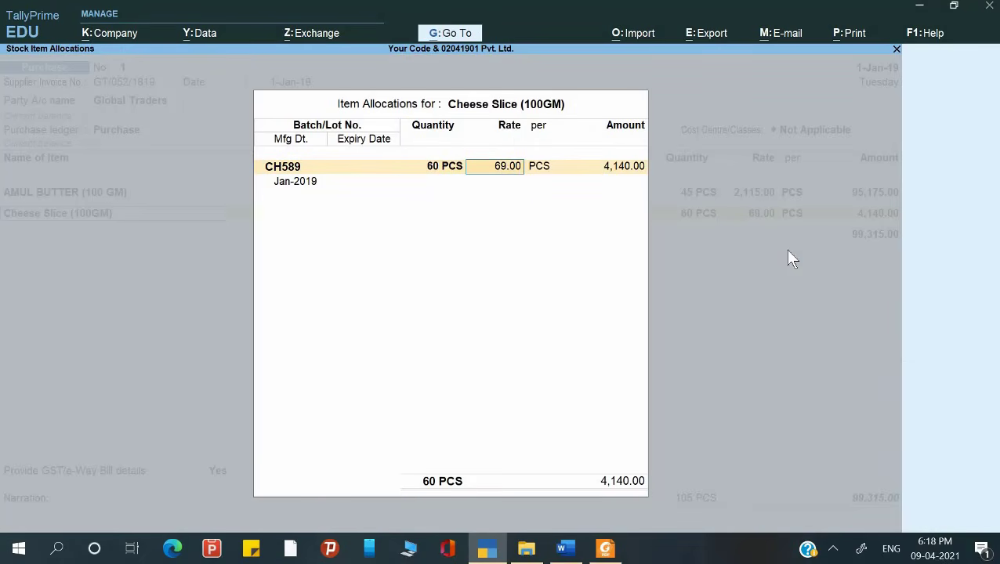
key("Return")
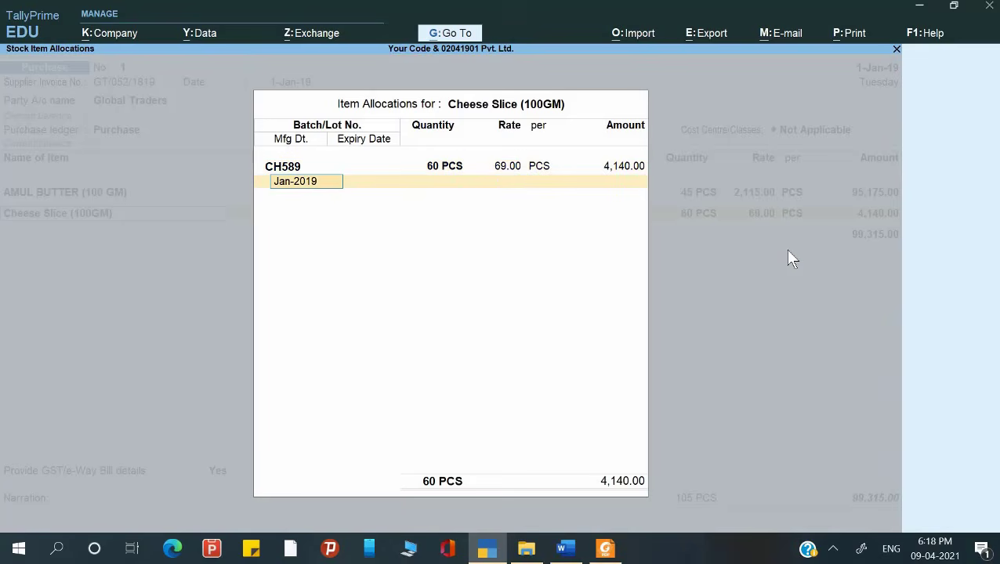
key("alt+Tab")
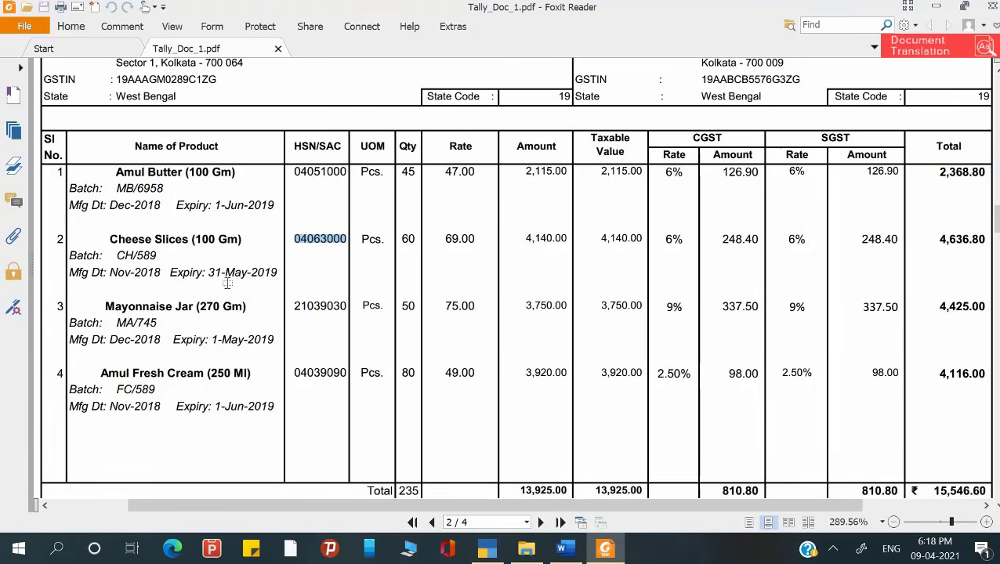
key("alt+Tab")
type("1-")
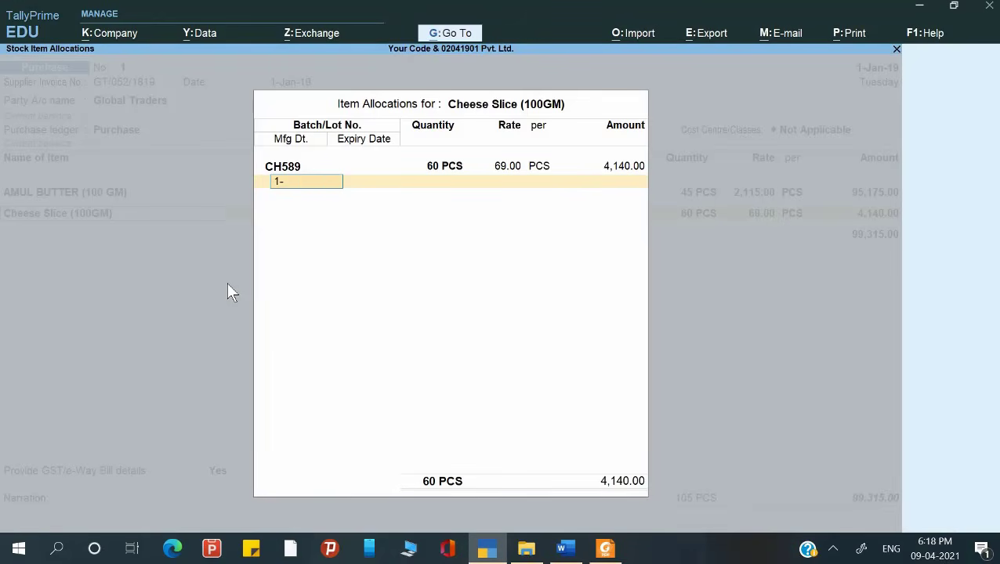
type("11-18")
key("Return")
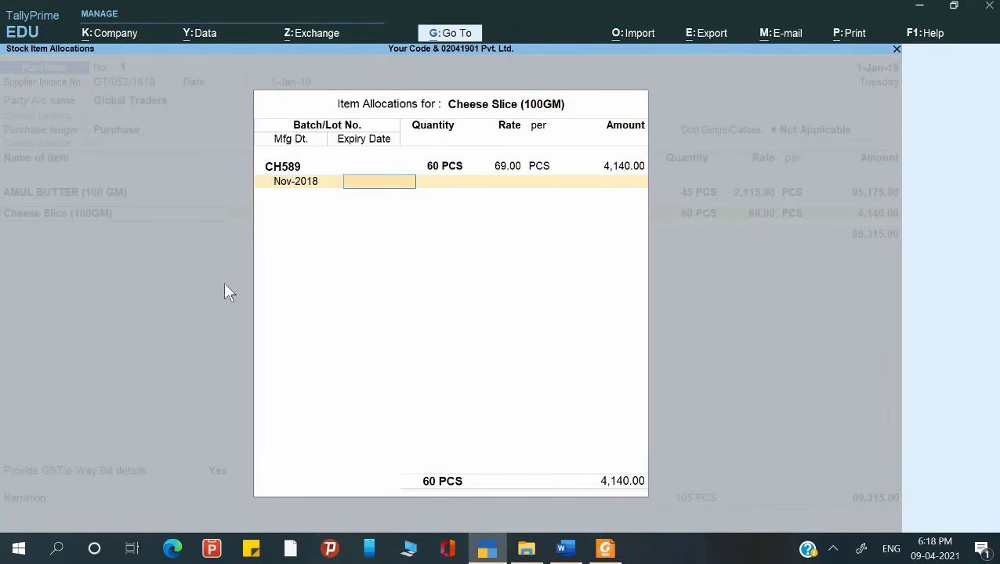
Set the cheese batch's expiry date to 31-5-19 from the invoice and accept the allocation and line amount.
key("alt+Tab")
key("alt+Tab")
type("3")
key("BackSpace")
type("31-5-19")
key("Return")
key("Return")
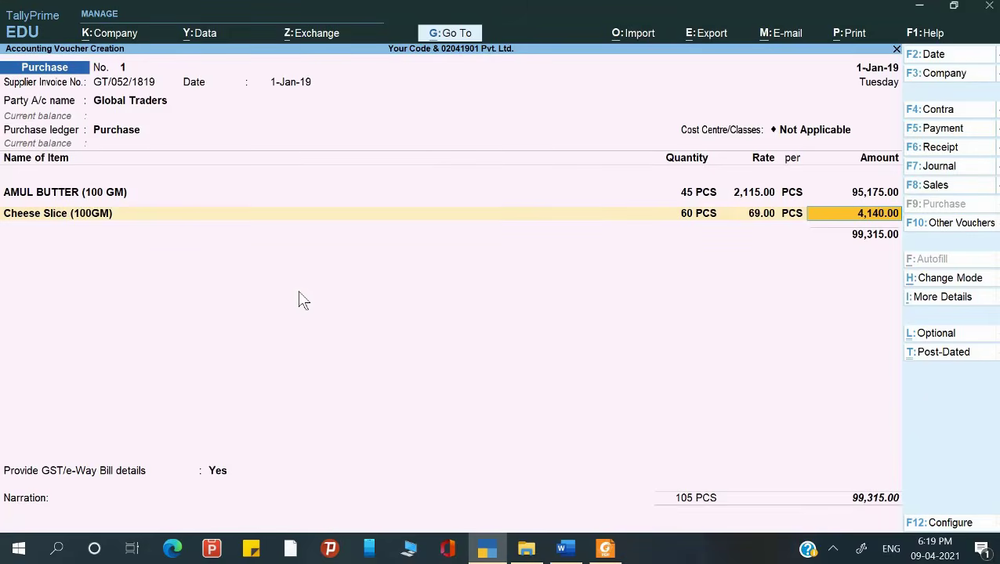
key("Return")
key("Return")
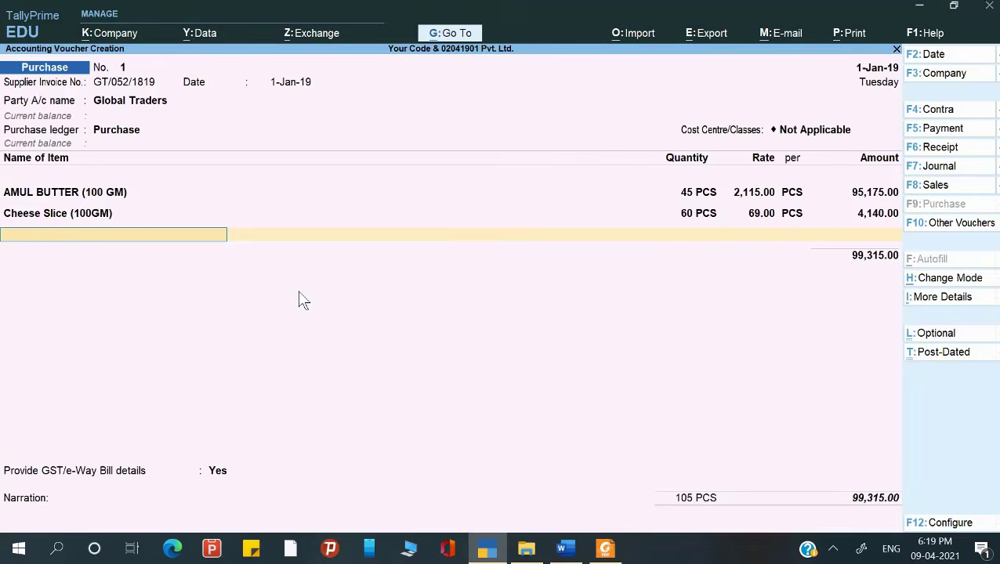
Create a new stock item named Mayonnaise Jar from the third item line, following the PDF invoice.
key("alt+Tab")
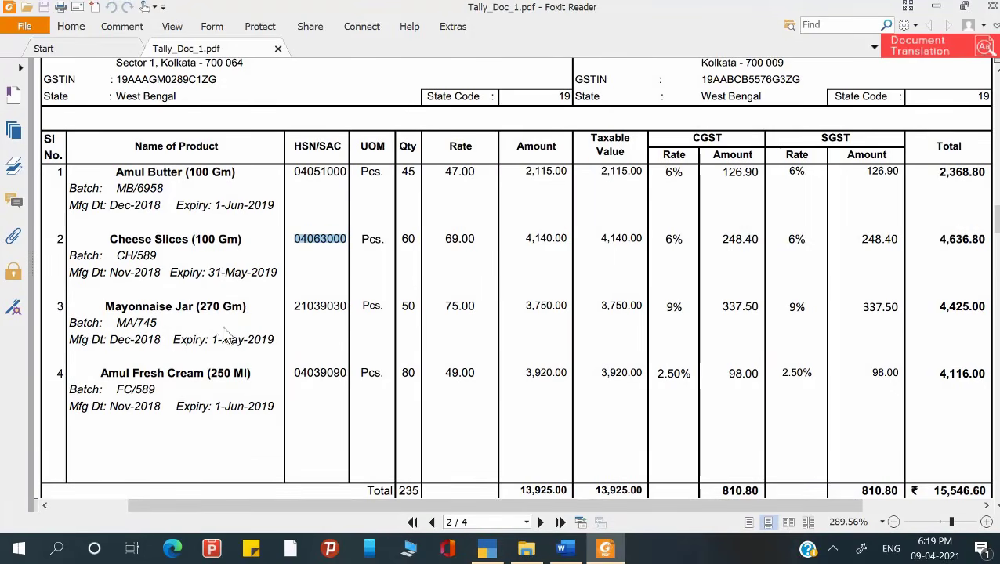
key("alt+Tab")
type("MA")
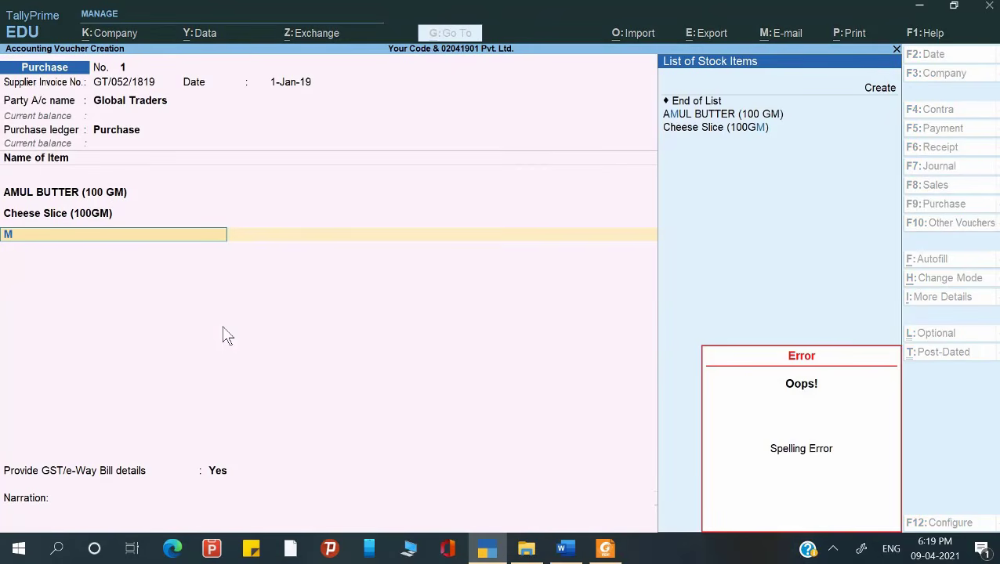
key("alt+c")
type("MAy")
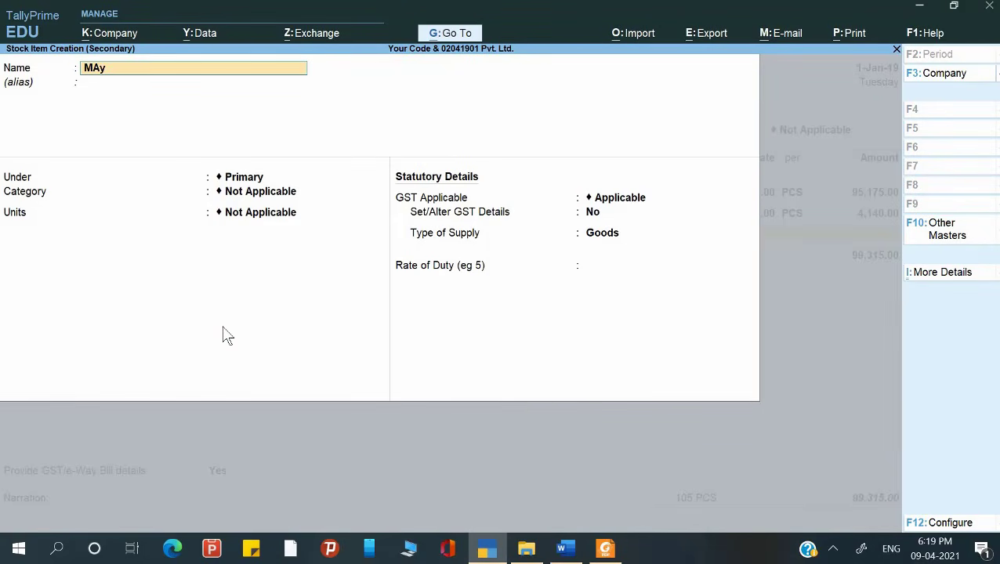
key("BackSpace")
key("BackSpace")
type("ayo")
key("alt+Tab")
key("alt+Tab")
type("nnaise Jar")
key("Return")
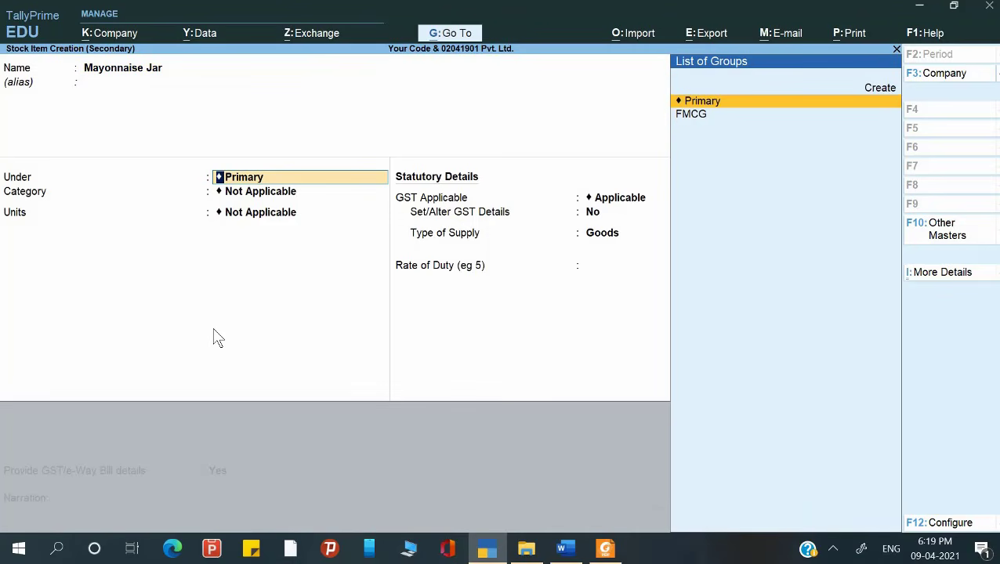
Place the Mayonnaise Jar under the FMCG group with PCS as its unit and no alternate unit.
key("BackSpace")
key("Down")
key("Down")
key("Return")
key("Return")
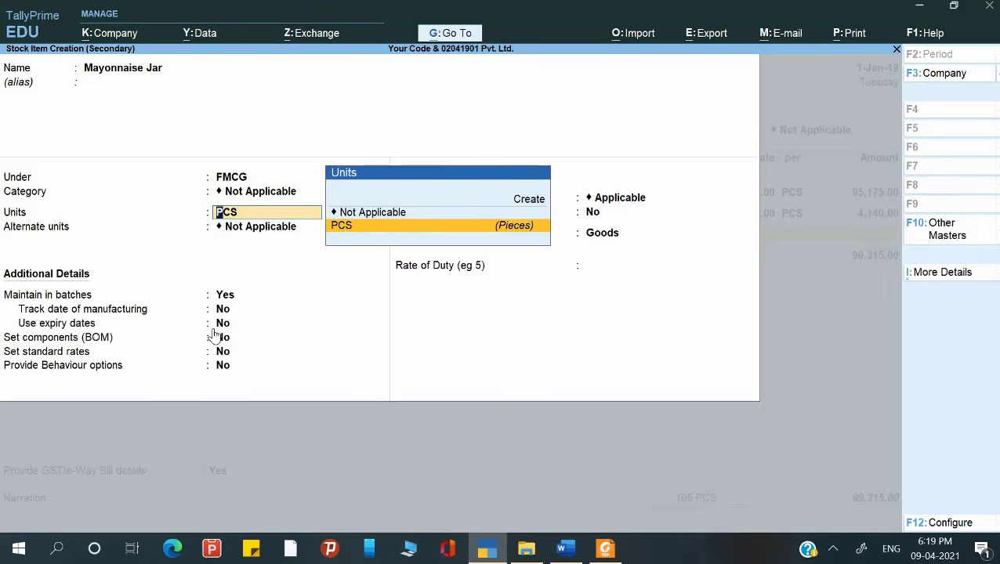
key("Return")
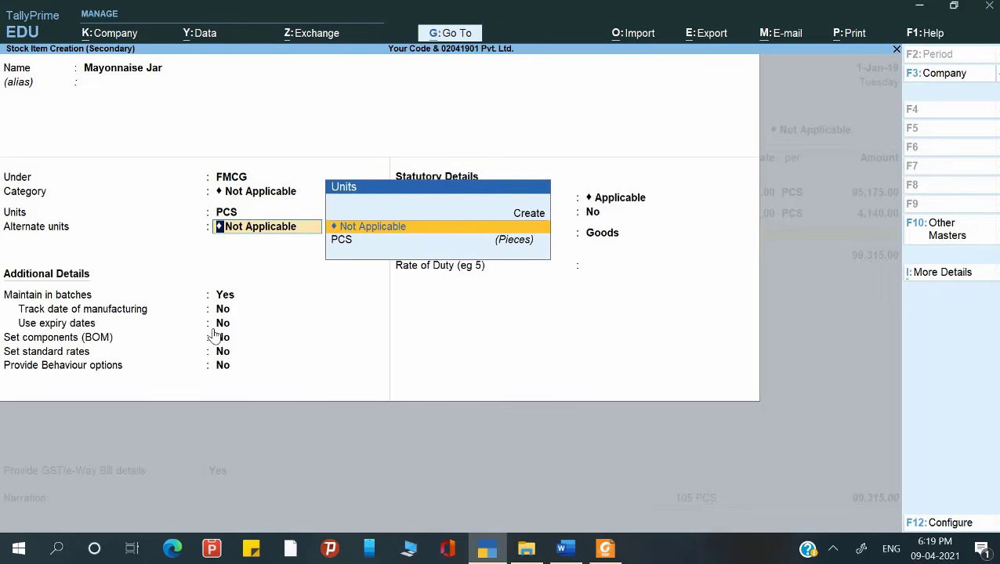
key("Return")
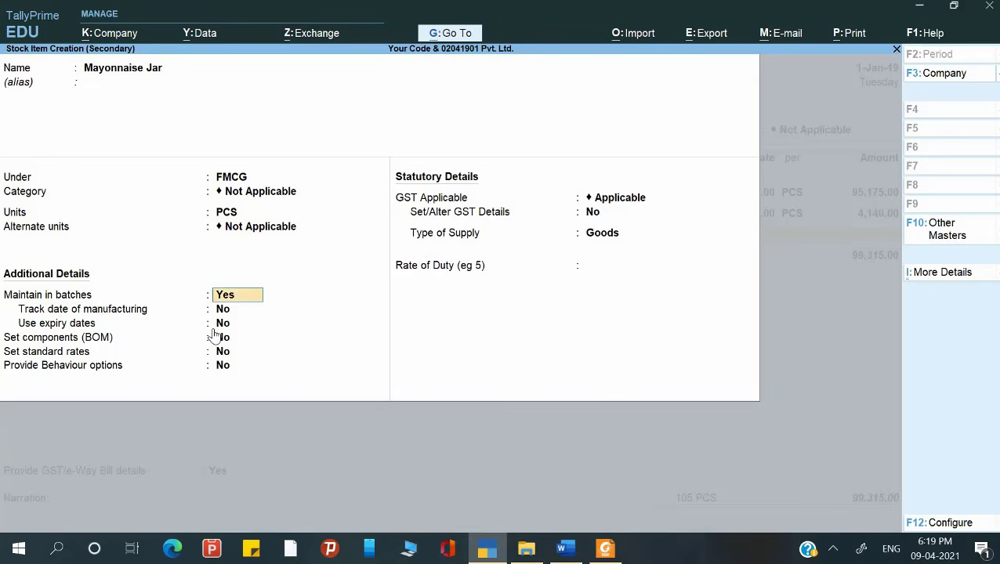
Maintain the Mayonnaise Jar in batches with manufacturing and expiry dates tracked, and turn on Set/Alter GST Details.
key("Return")
key("y")
key("y")
key("Return")
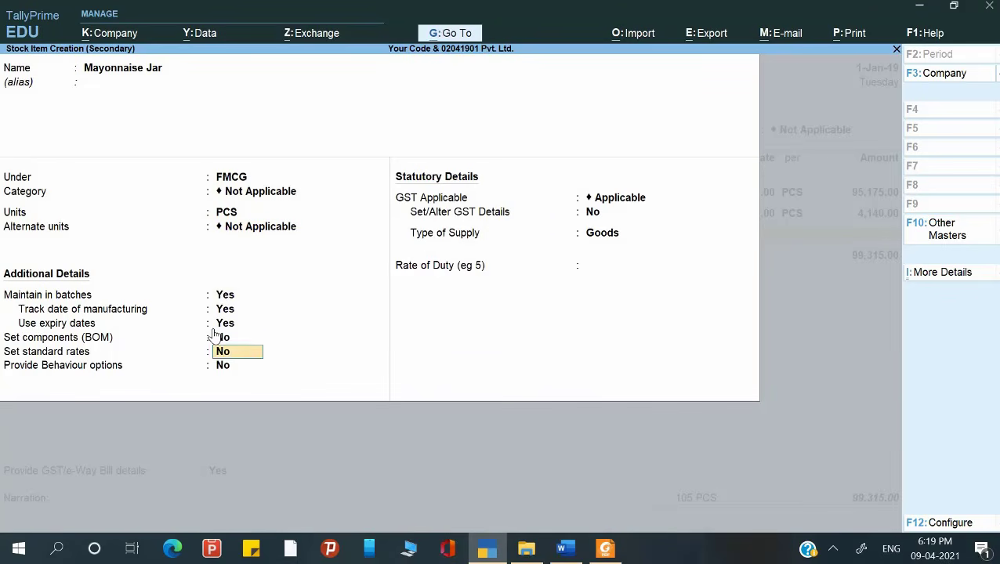
key("Return")
key("Return")
key("Return")
type("y")
key("Return")
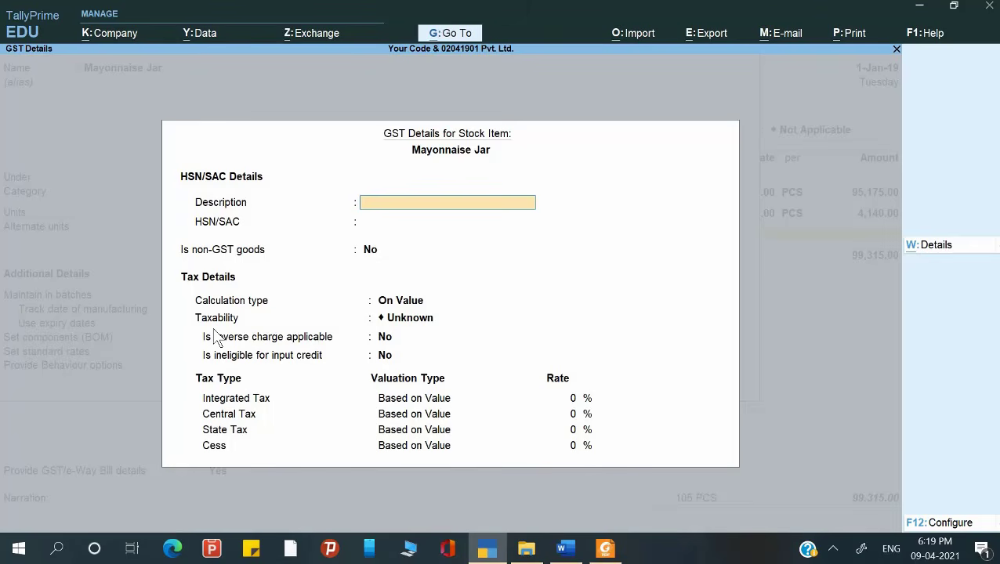
Give the Mayonnaise Jar the GST description MJ and copy its HSN/SAC code 21039030 from the PDF invoice.
type("MJ")
key("Return")
key("alt+Tab")
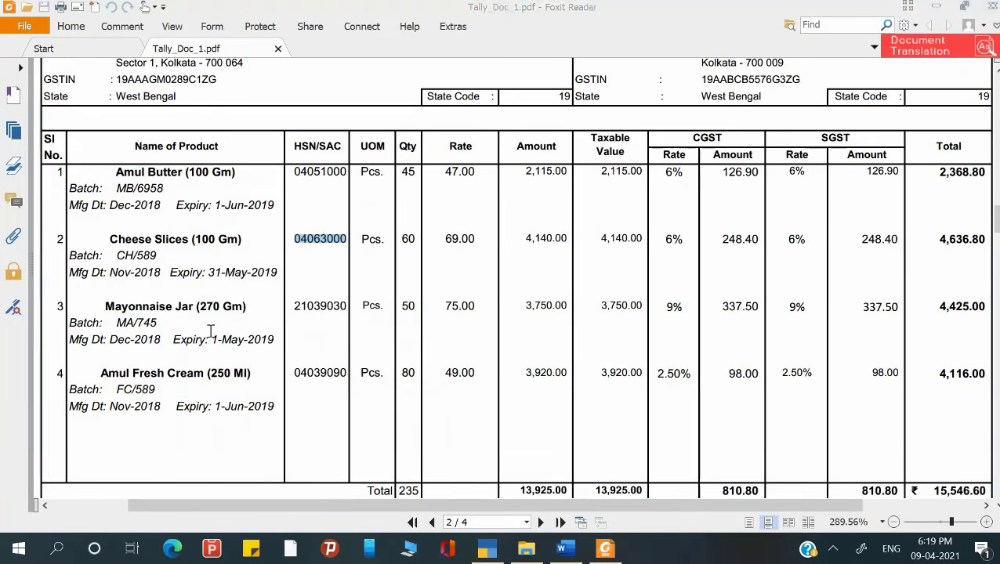
left_click(297, 301)
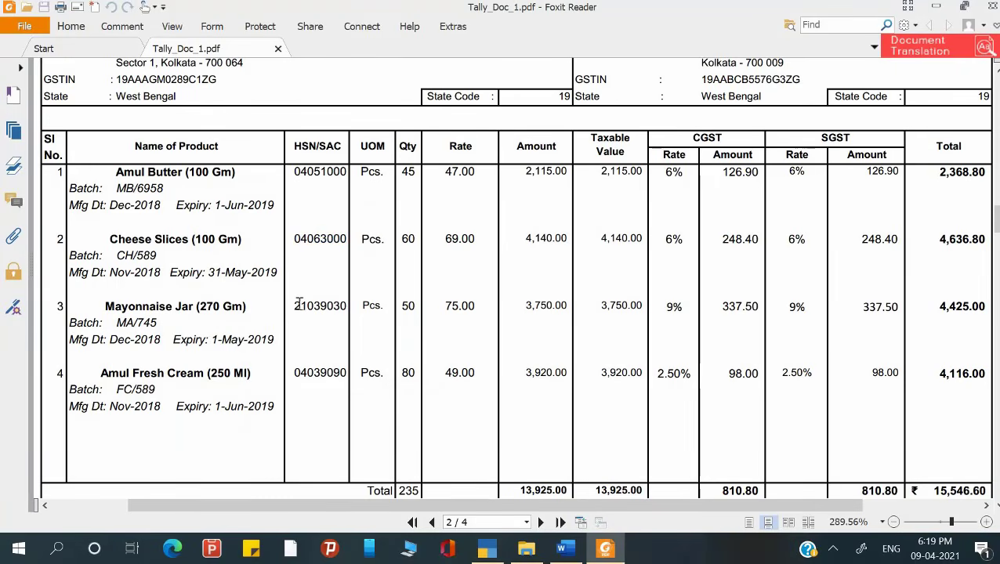
left_click_drag(296, 304, 345, 305)
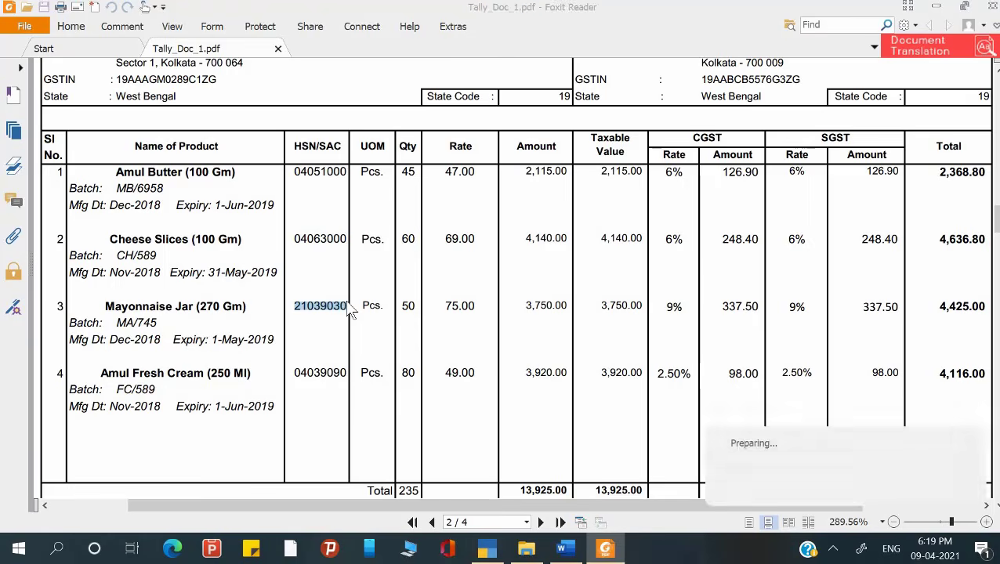
key("ctrl+c")
key("alt+Tab")
key("ctrl+alt+v")
Set the Mayonnaise Jar's taxability to Taxable, keeping it as GST goods calculated on value.
key("Return")
key("Return")
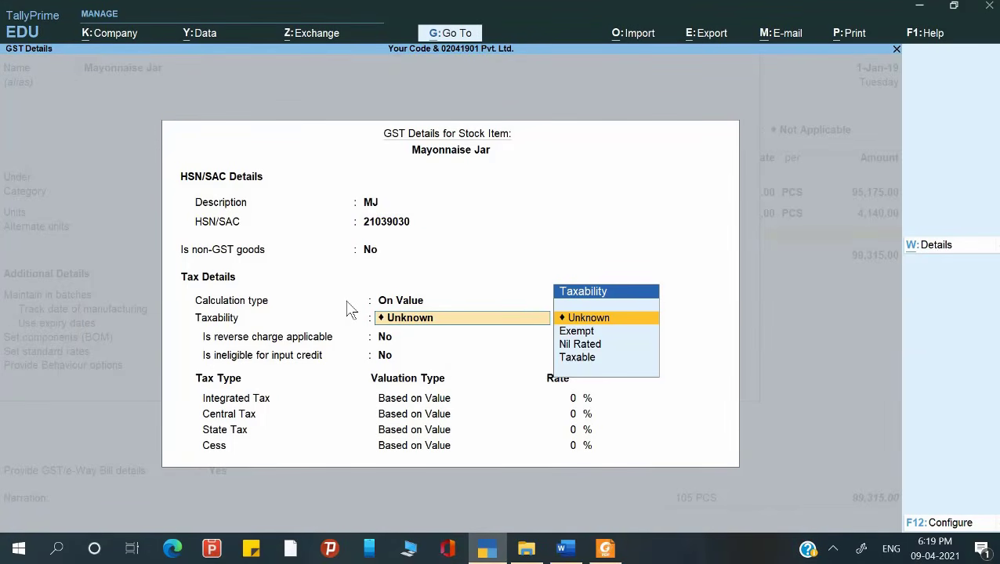
key("Down")
key("Down")
key("Down")
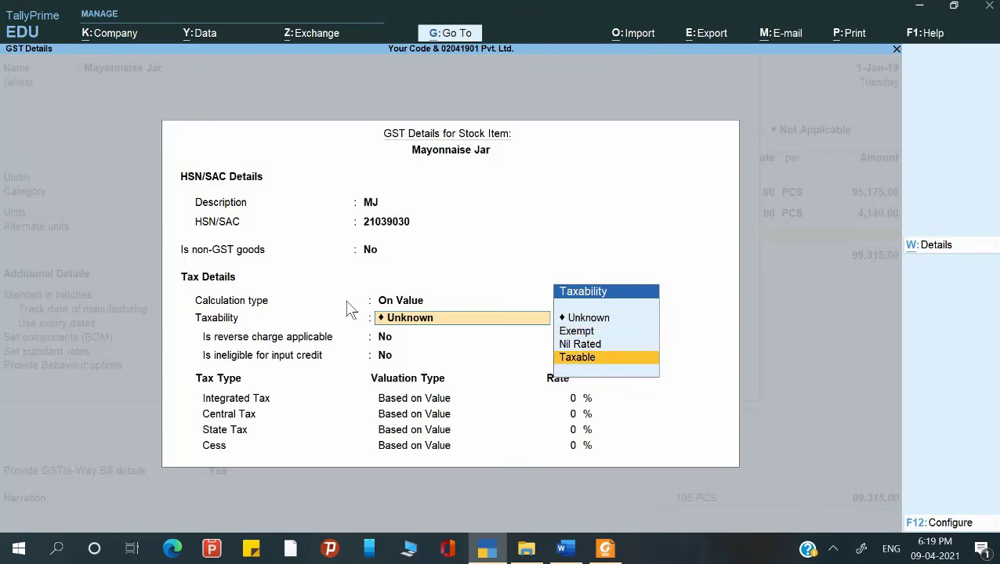
key("Return")
key("Return")
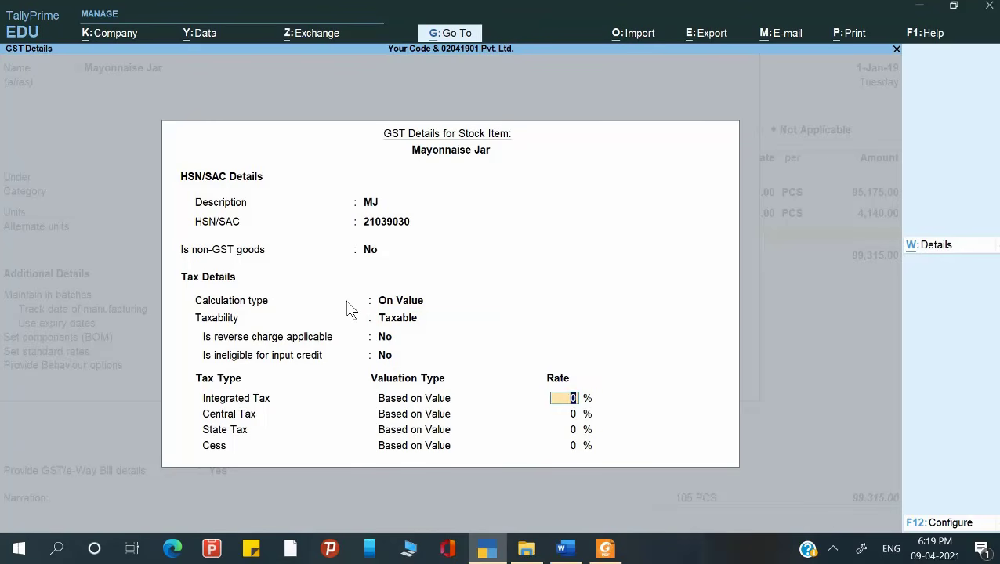
Check the Mayonnaise Jar's tax rates on the invoice, set its integrated tax to 18% and save the new stock item.
key("alt+Tab")
key("alt+Tab")
type("18")
key("Return")
key("Return")
key("Return")
key("Return")
key("ctrl")
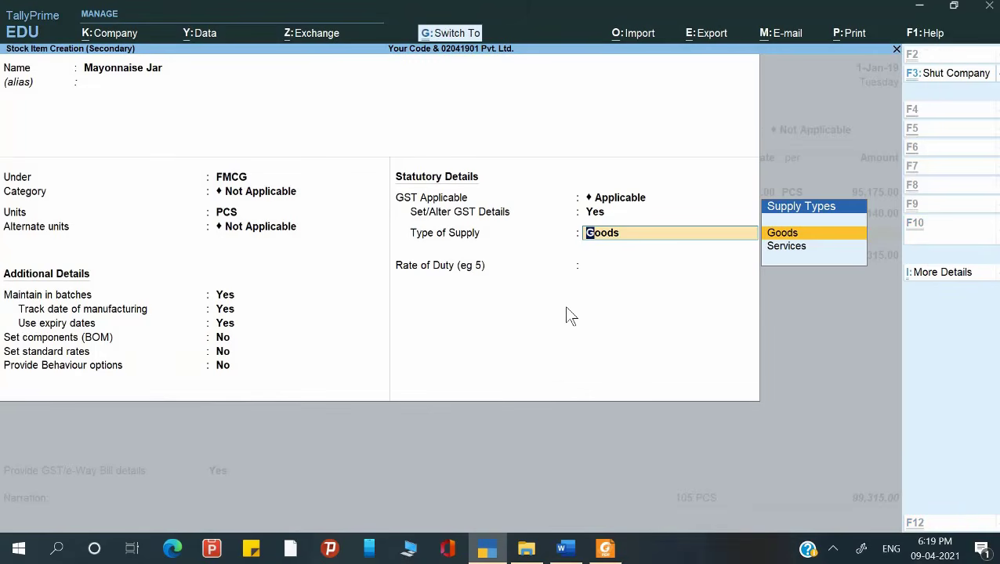
key("ctrl+a")
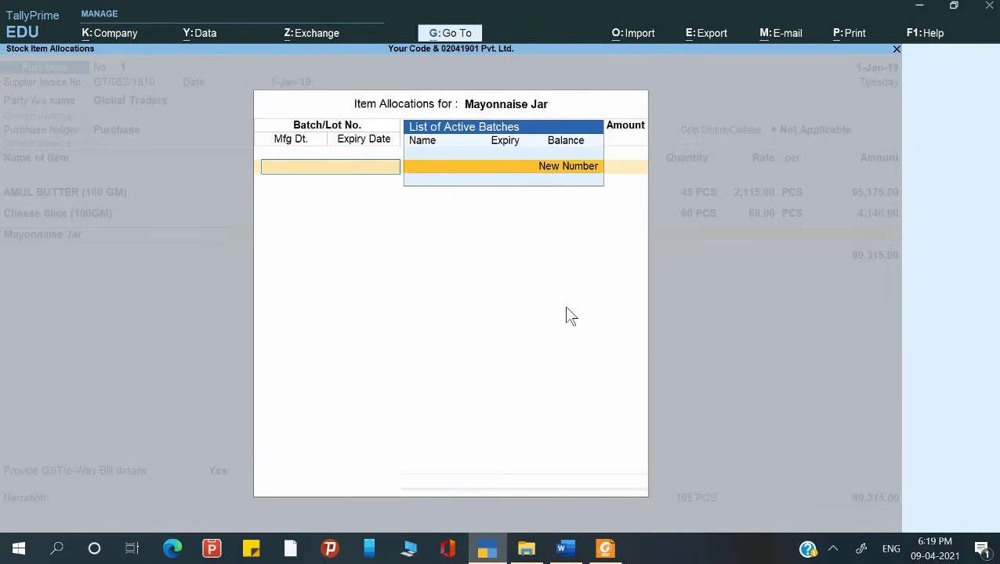
Create a new batch number MA/745 for the Mayonnaise Jar, taken from the PDF invoice.
key("Return")
key("alt+Tab")
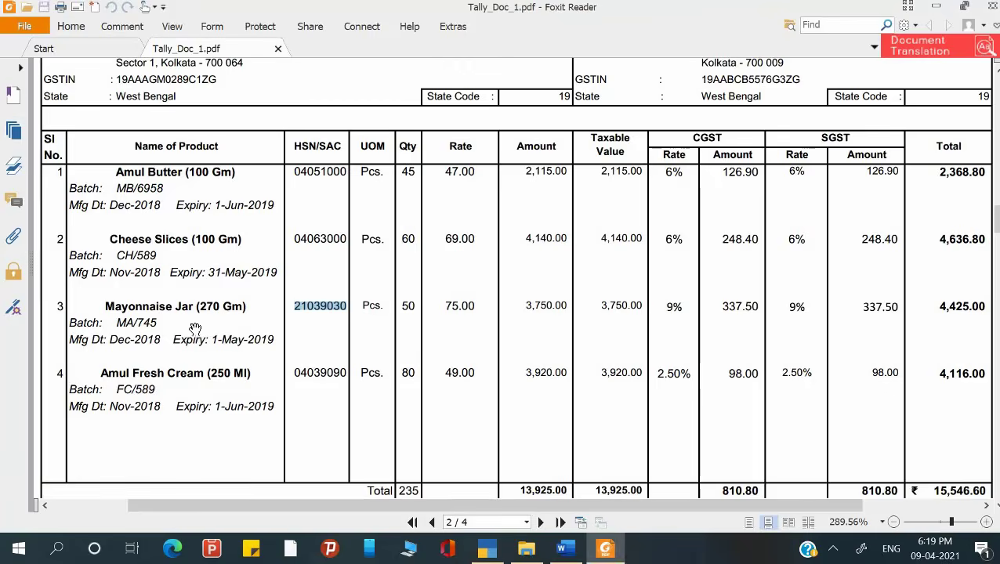
left_click(115, 323)
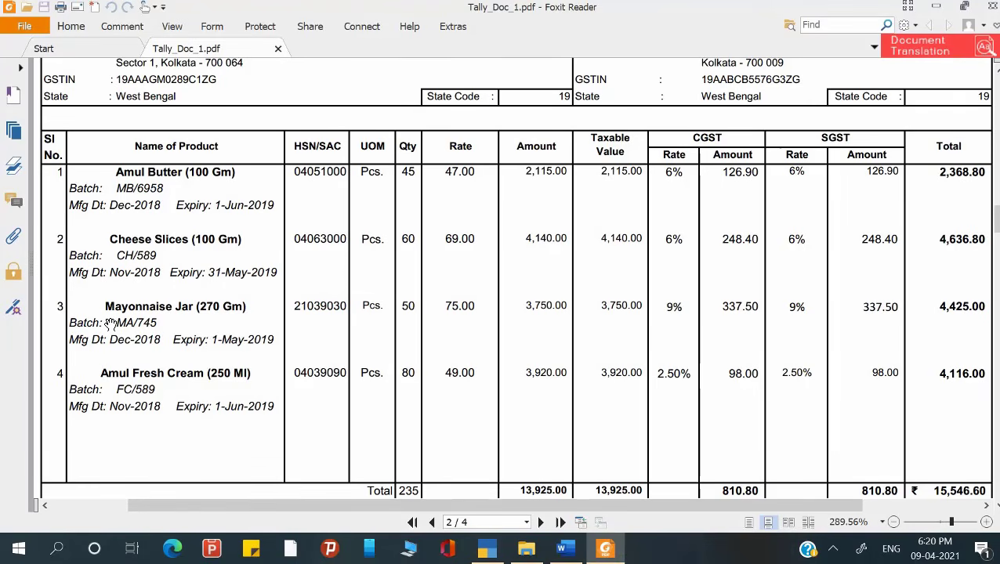
right_click(114, 327)
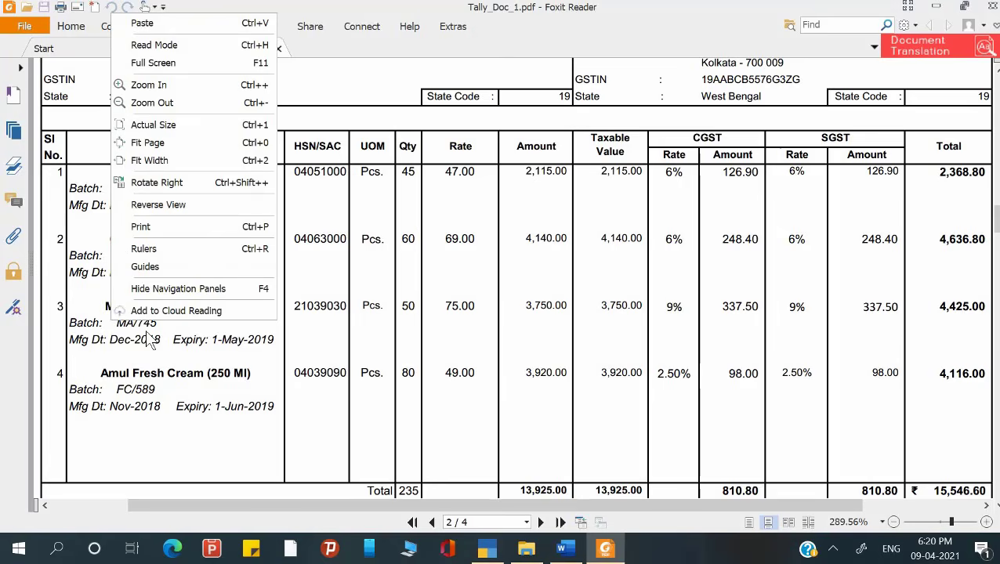
left_click(149, 338)
key("alt+Tab")
type("M")
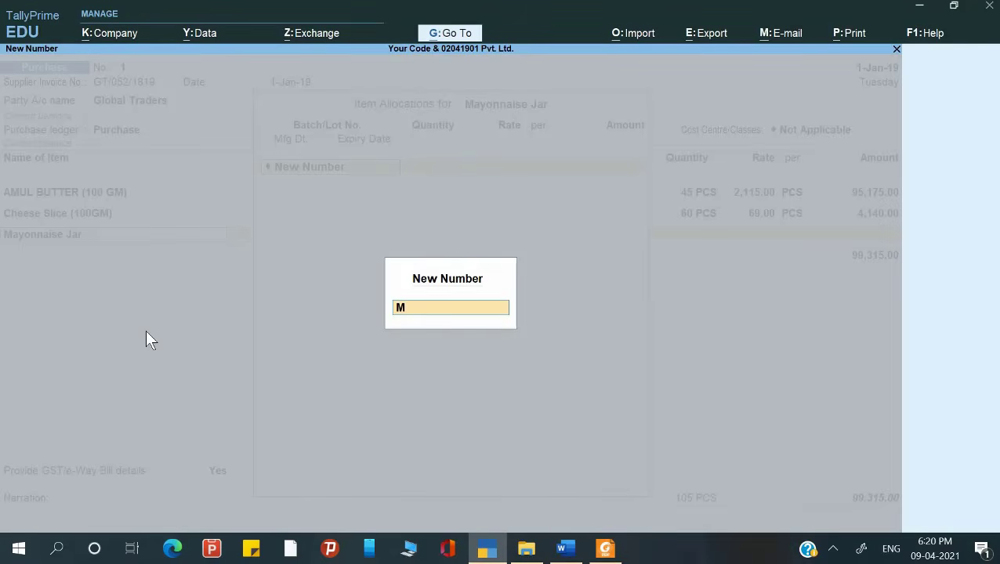
type("A/745")
key("Return")
Allocate 50 PCS of the Mayonnaise Jar to batch MA/745 at a rate of 75.00, as given on the PDF invoice.
key("Return")
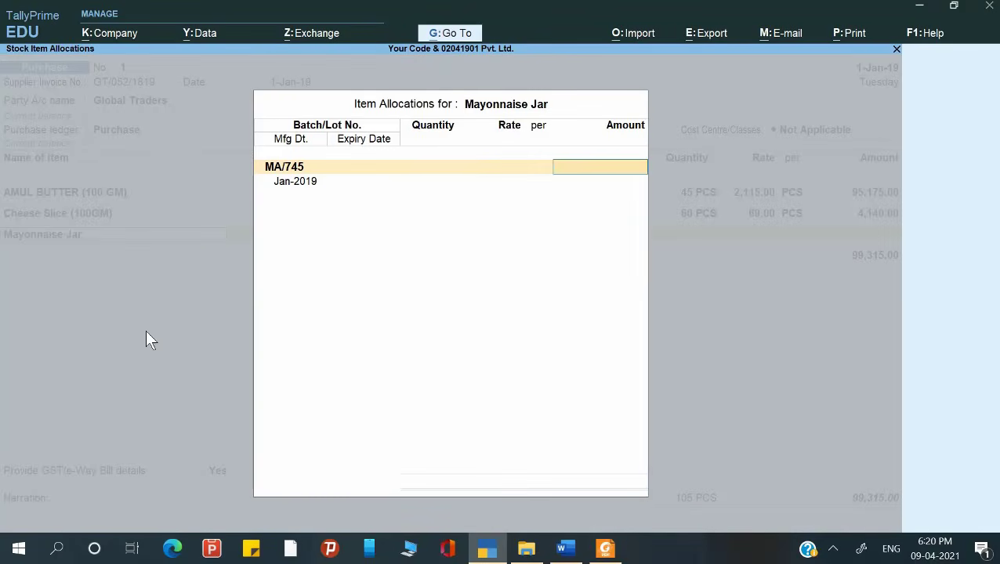
key("BackSpace")
key("alt+Tab")
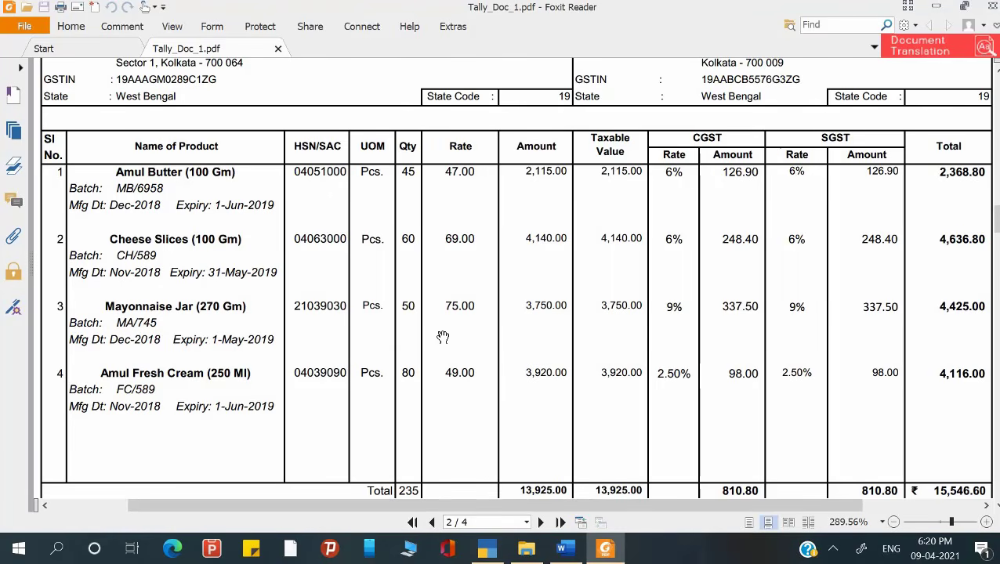
key("alt+Tab")
left_click(473, 334)
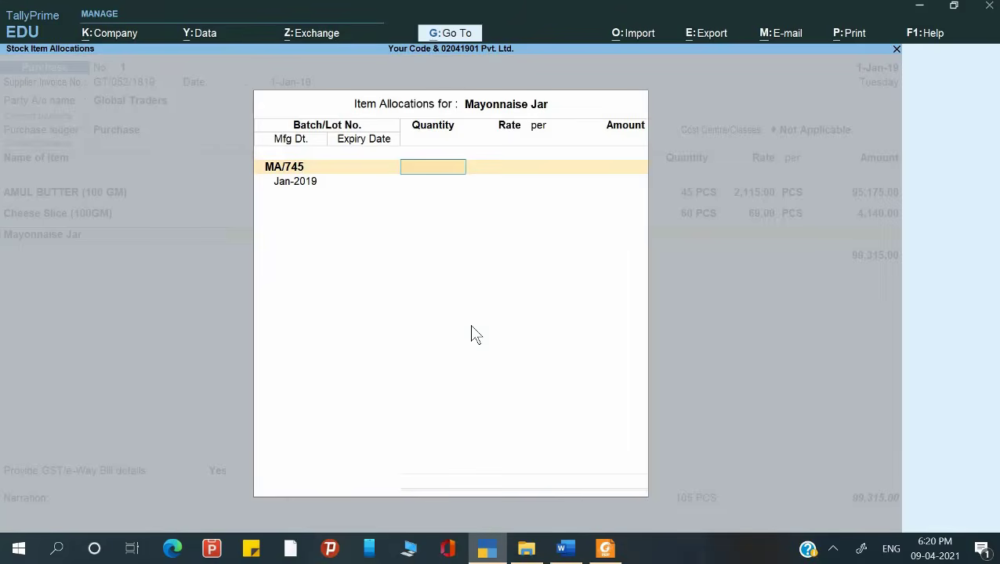
type("50")
key("Return")
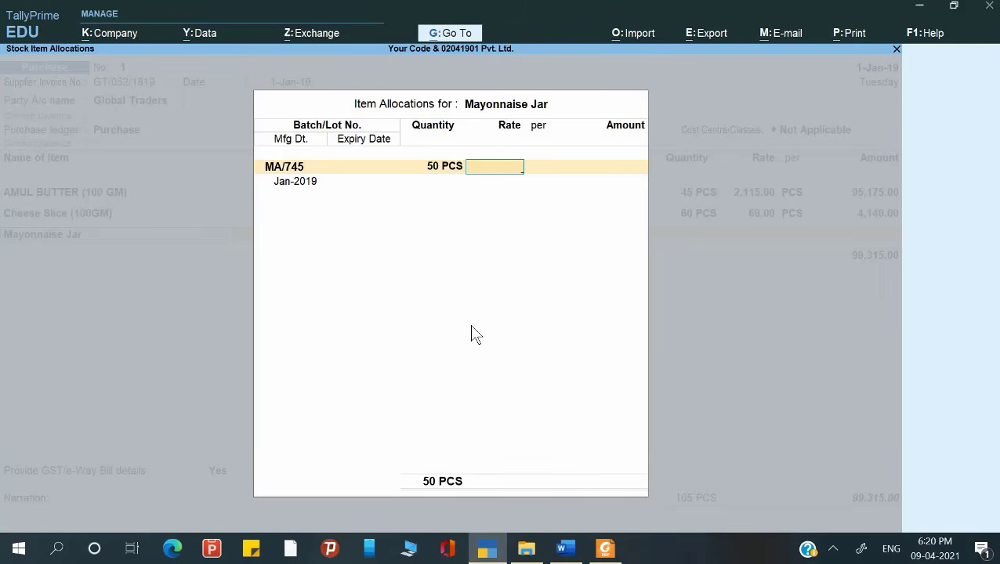
type("75")
key("Return")
key("Return")
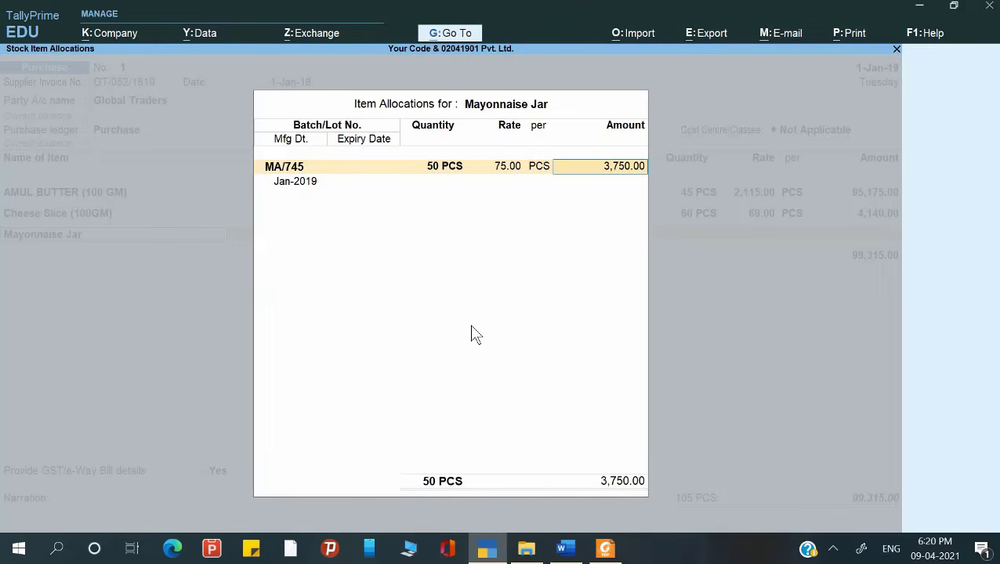
key("Return")
Set batch MA/745's manufacturing date to 1-12-18 and its expiry date to 1-5-19 from the invoice, and accept the Mayonnaise Jar line.
key("alt+Tab")
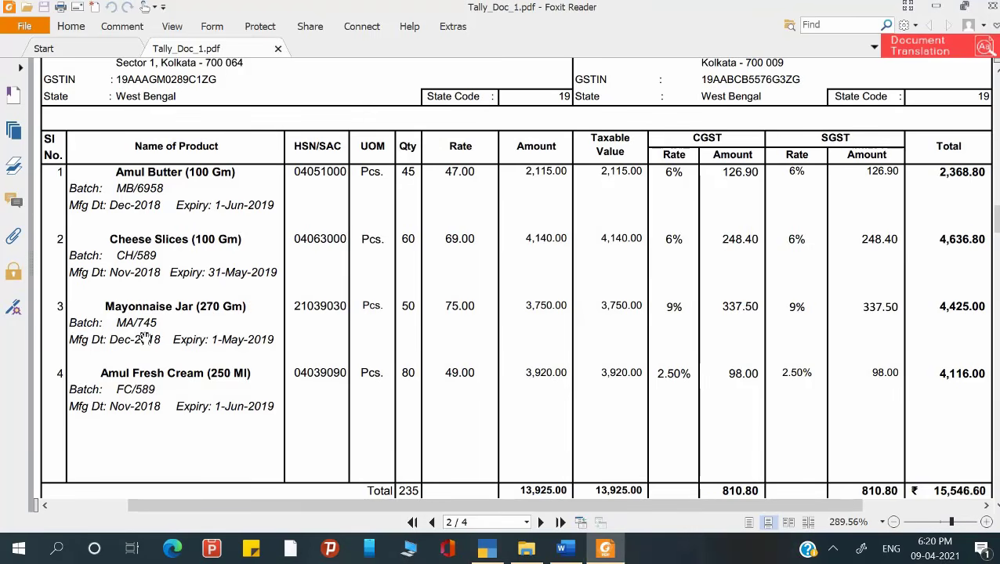
key("alt+Tab")
type("1-")
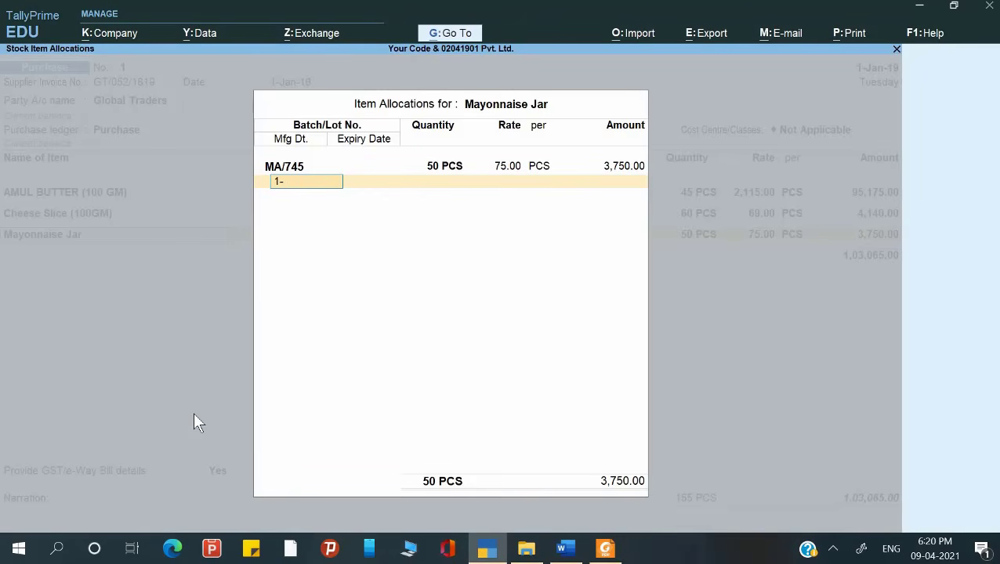
type("12-18")
key("Return")
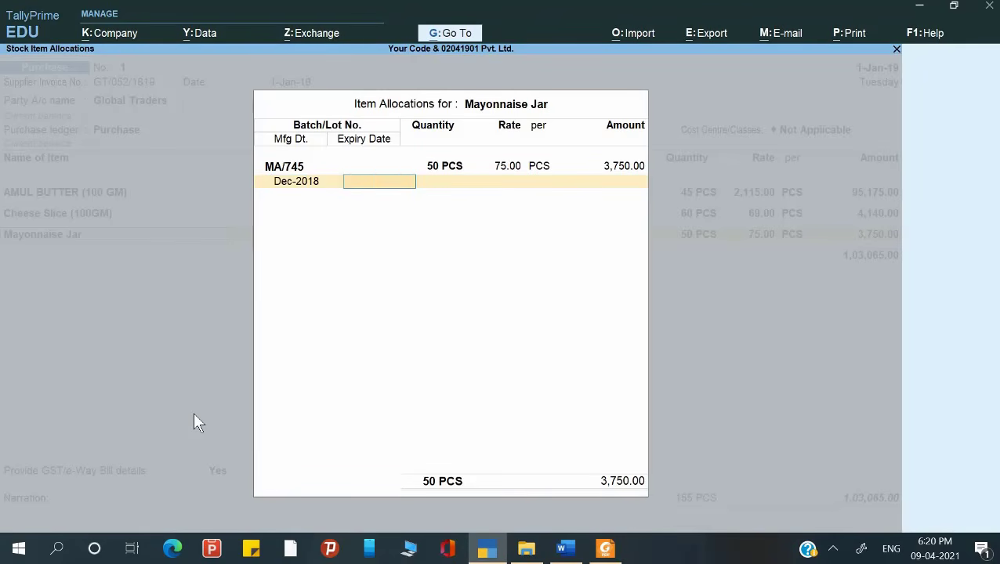
key("alt+Tab")
key("alt+Tab")
type("1-5-19")
key("Return")
key("Return")
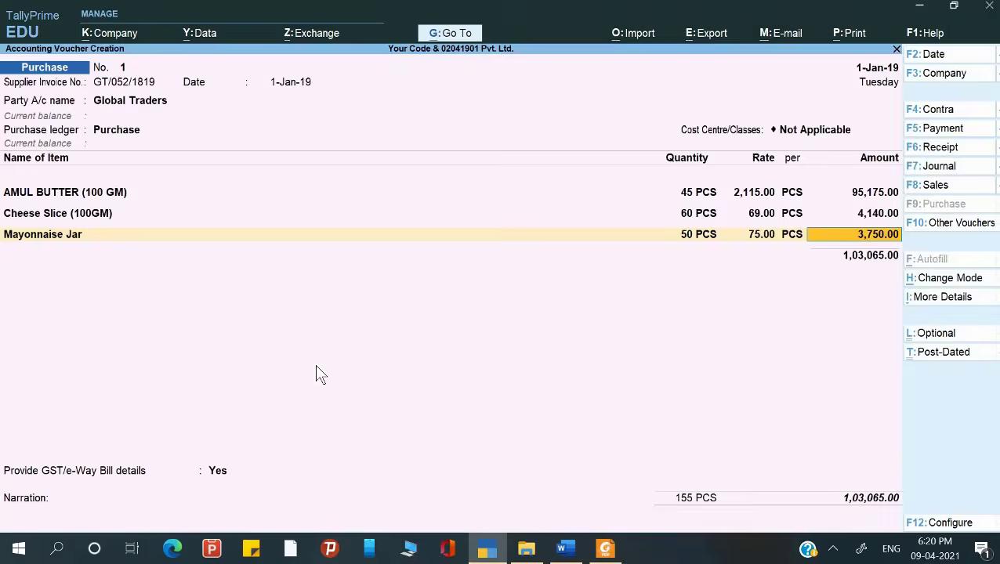
key("Return")
key("Return")
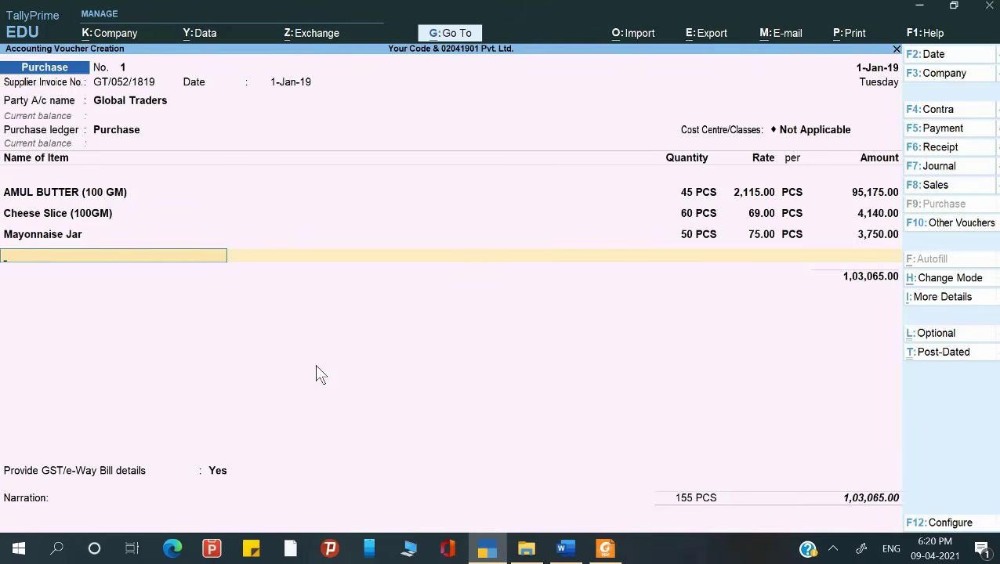
Start creating a stock item from the voucher's next item line and name it AMul Fresh Cream (250 ML), following the PDF invoice.
key("alt+Tab")
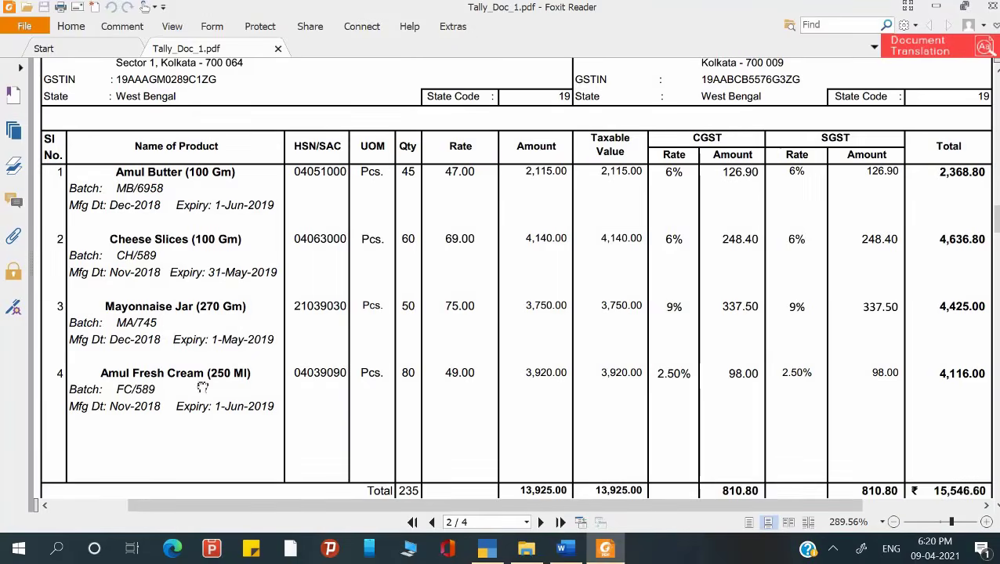
scroll(202, 387, "left", 2)
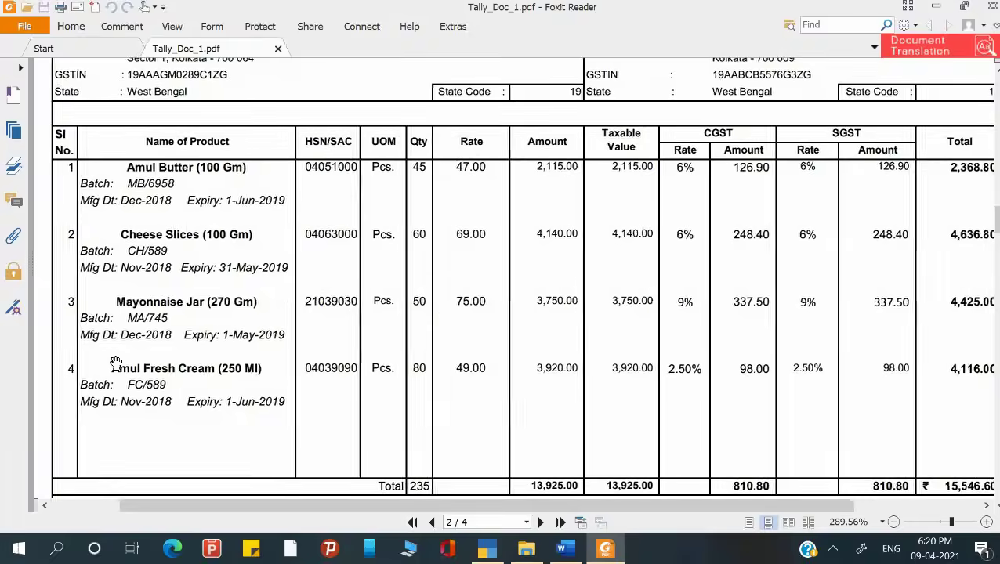
key("alt+Tab")
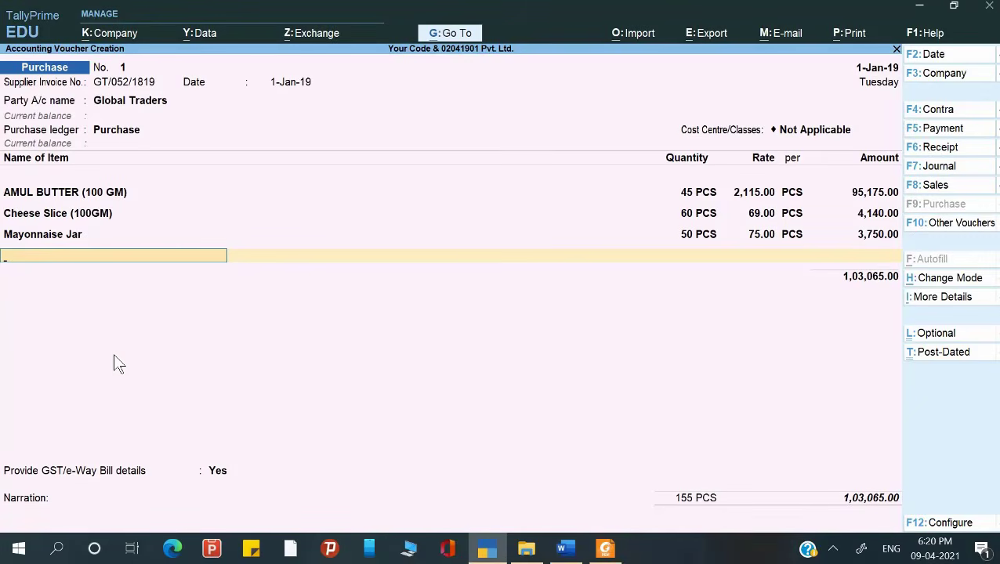
key("alt+c")
type("AMul F")
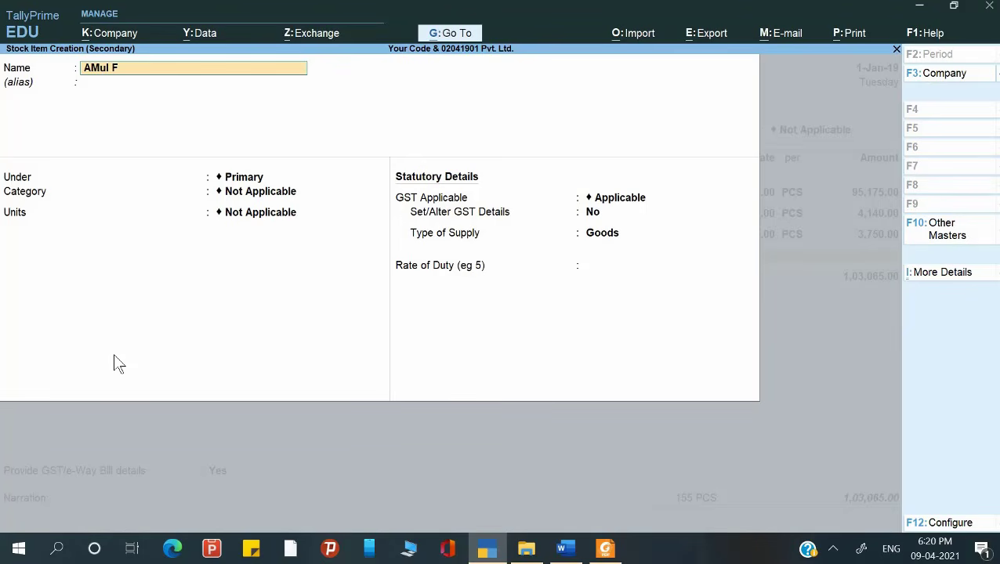
type("resh Cream")
key("alt+Tab")
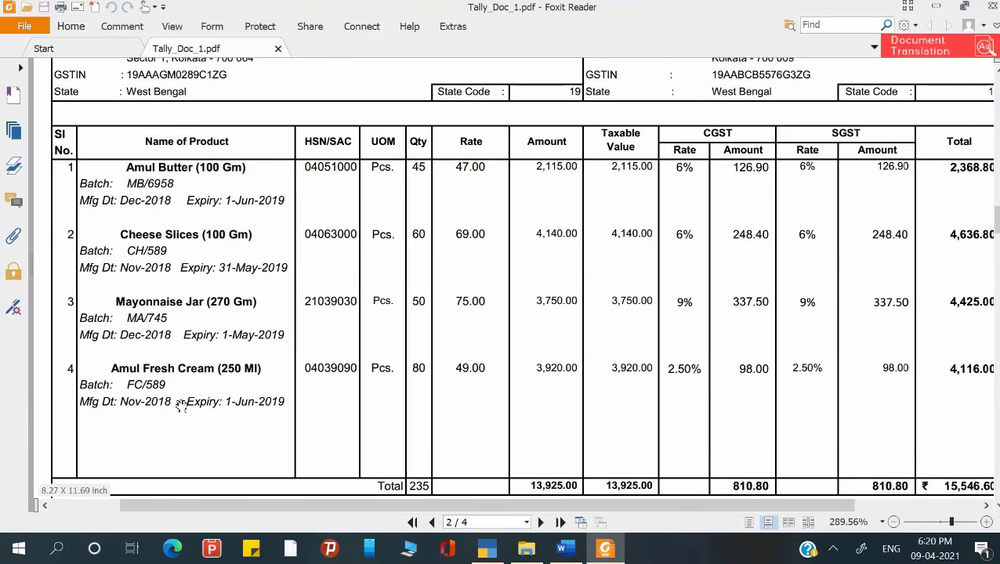
key("alt+Tab")
type("(")
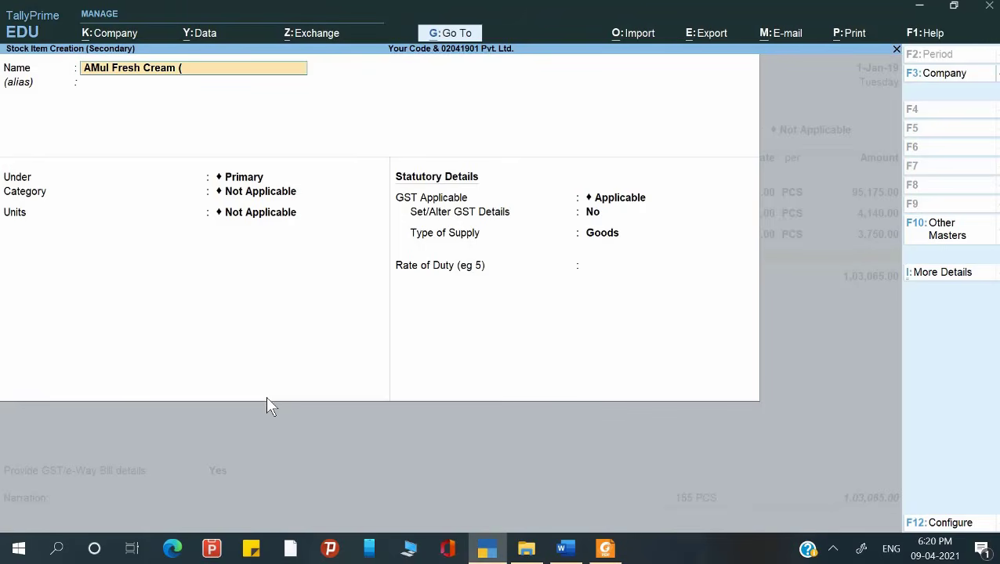
type("250 ML)")
key("Return")
Place the fresh cream item under the FMCG group with PCS as its unit and no alternate unit.
key("Down")
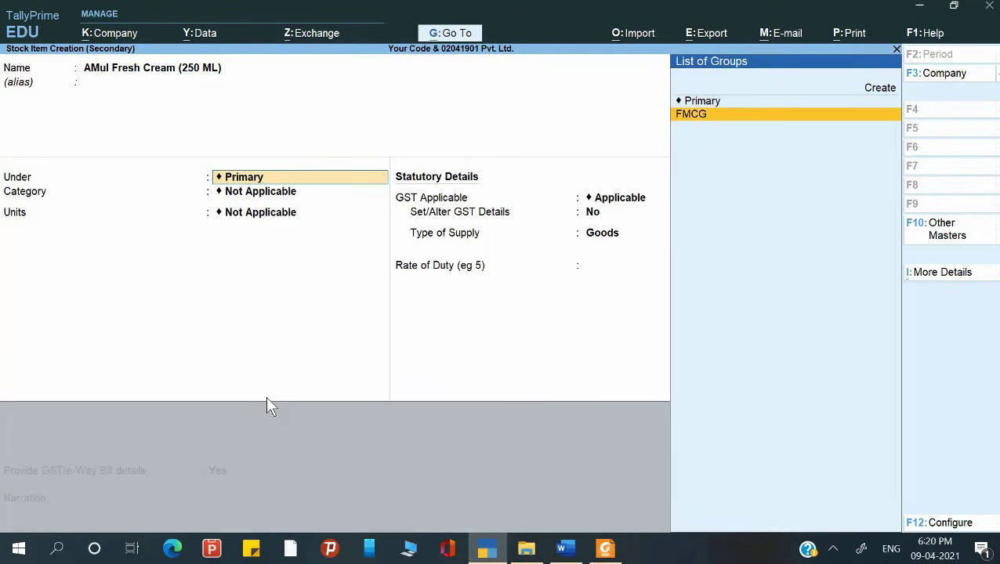
key("Return")
key("Return")
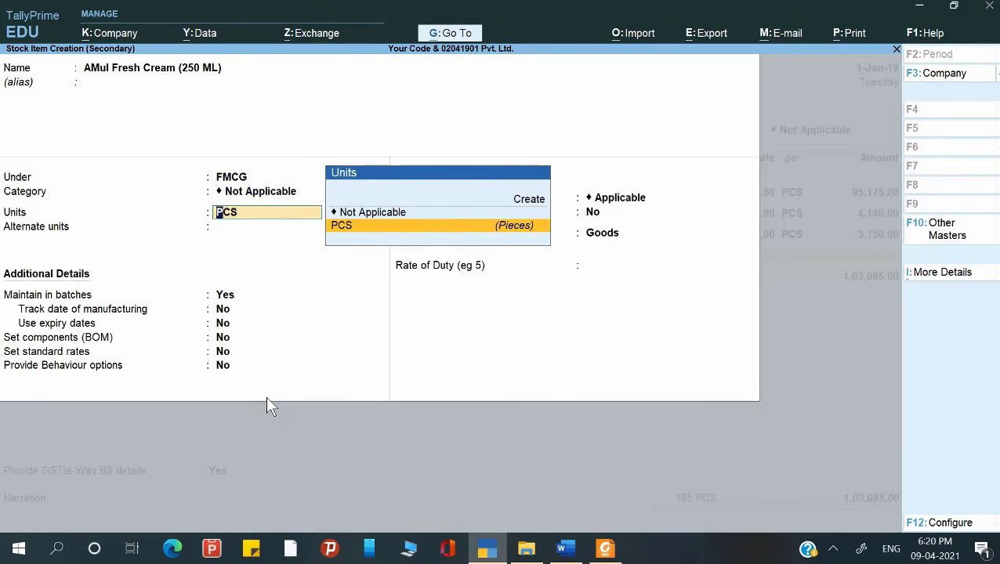
key("Return")
key("Return")
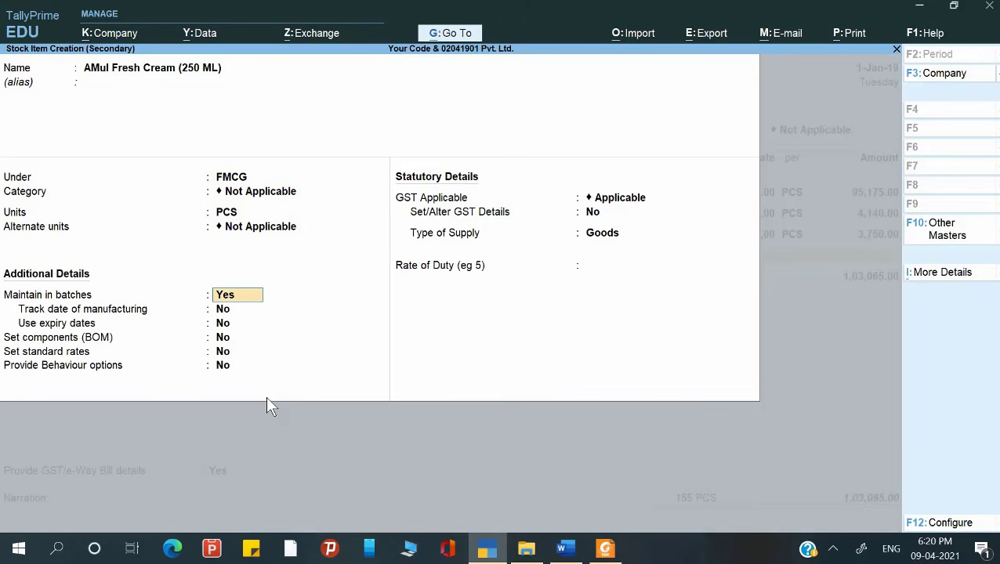
Keep the fresh cream item maintained in batches and enable manufacturing date tracking and expiry dates.
key("Return")
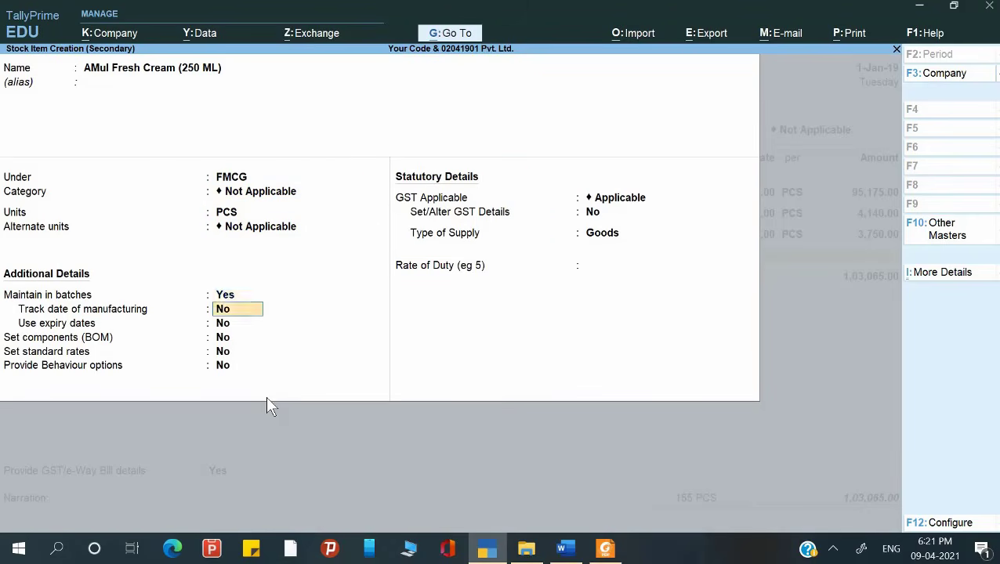
type("yy")
key("Return")
key("Return")
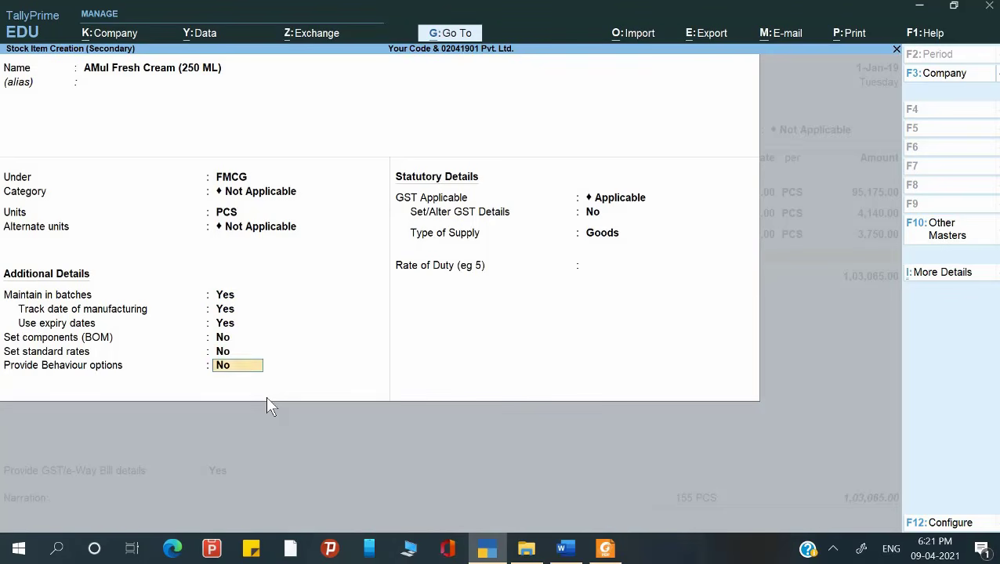
key("Return")
Enable GST details for the fresh cream item with the description AFC and copy its HSN/SAC code 04039090 from the PDF invoice.
type("y")
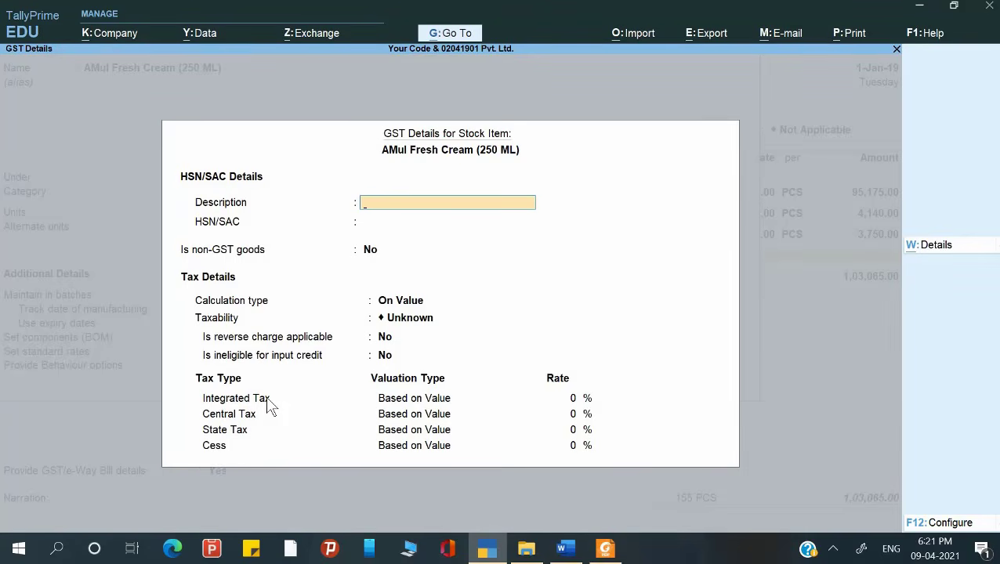
type("AFC")
key("Return")
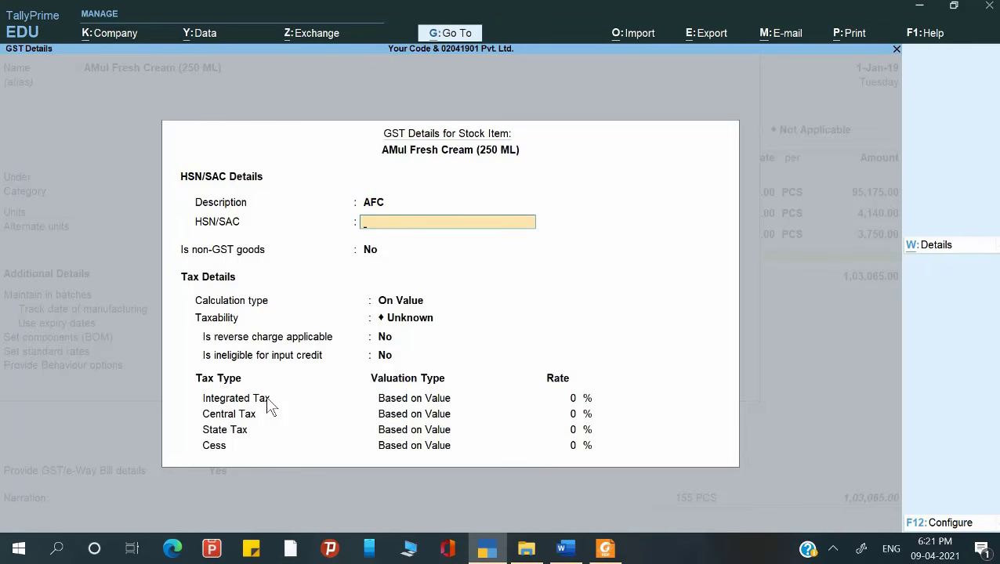
key("alt+Tab")
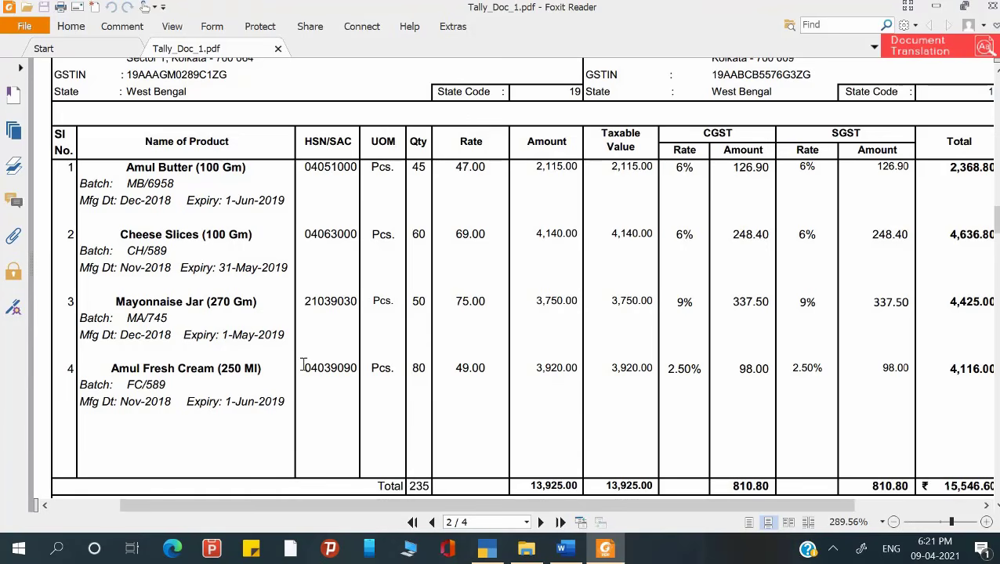
left_click_drag(304, 366, 359, 369)
key("ctrl+c")
key("alt+Tab")
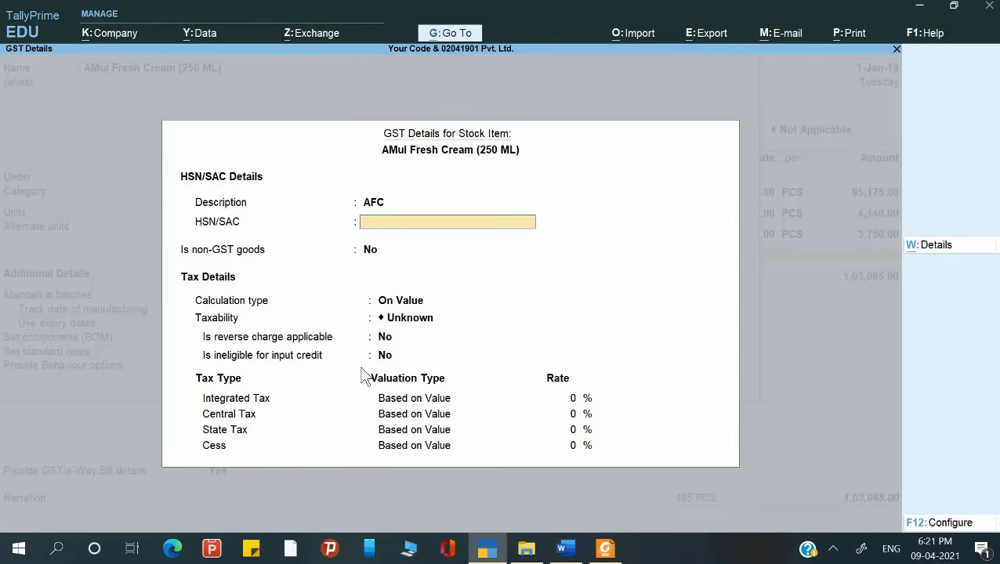
key("ctrl+v")
key("Return")
Set the fresh cream item's taxability to Taxable, keeping calculation on value and no reverse charge.
key("Return")
key("Return")
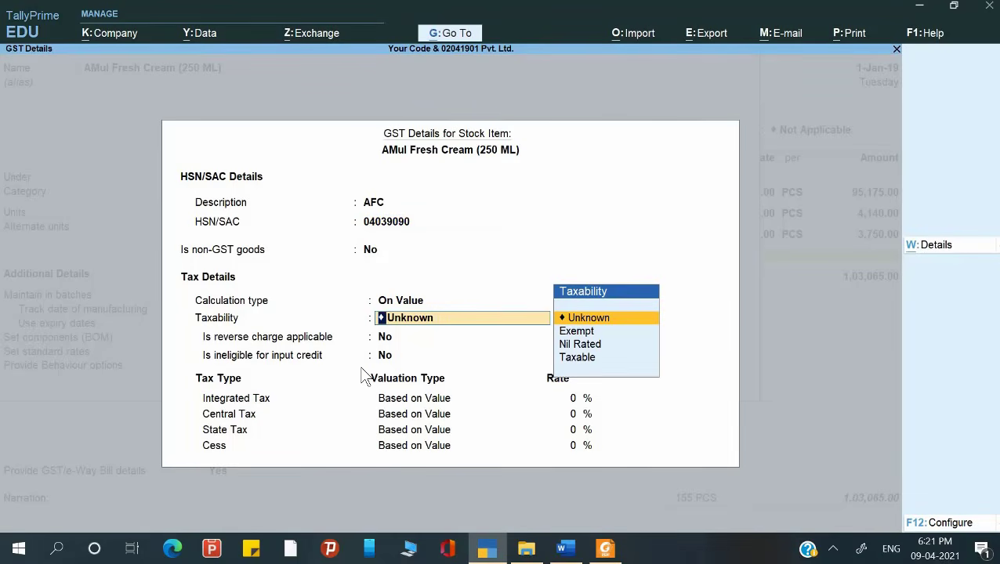
key("Down")
key("Down")
key("Down")
key("Return")
key("Return")
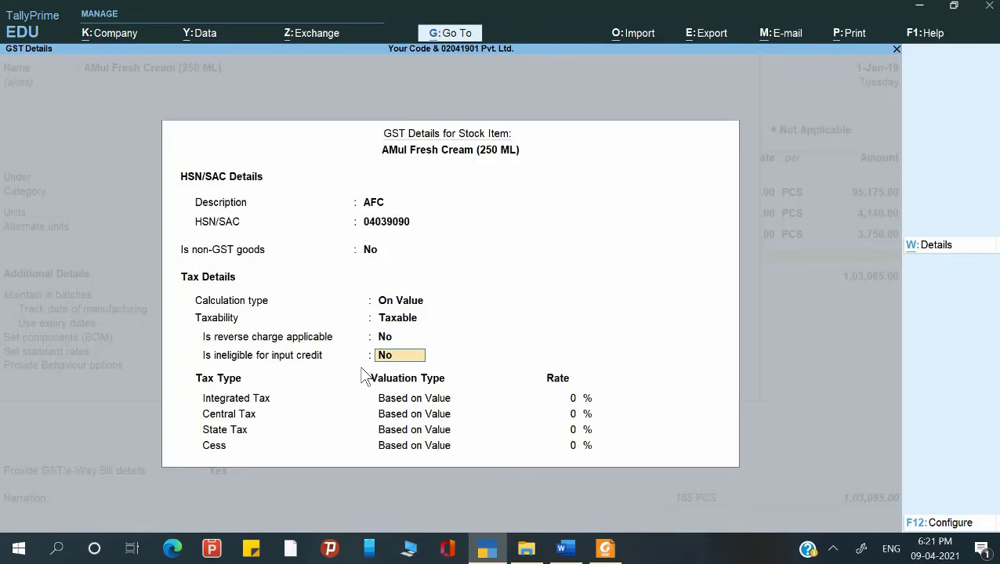
Check the fresh cream's tax rates on the invoice, set its integrated tax to 5% and accept the GST details.
key("Return")
key("alt+Tab")
key("alt+Tab")
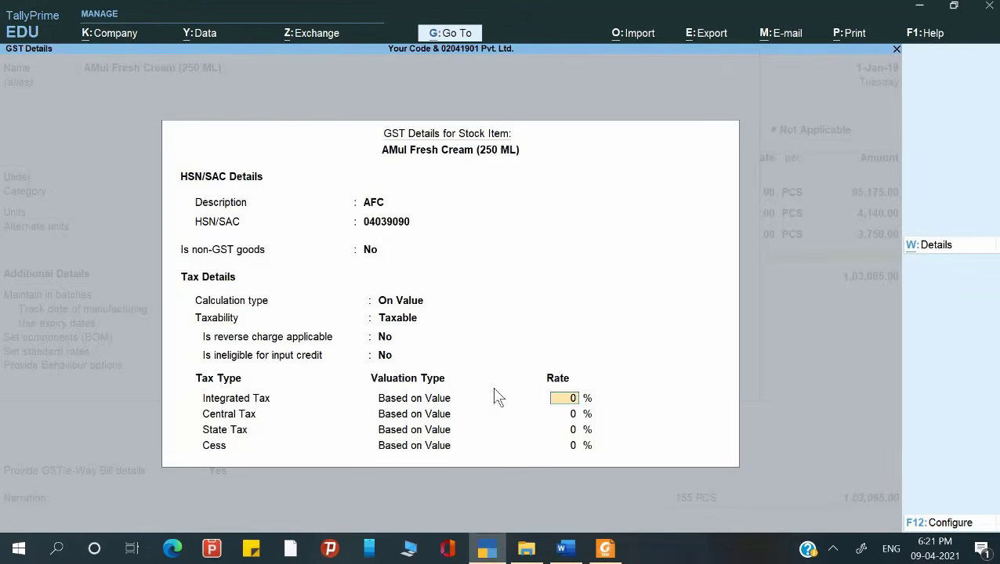
key("Return")
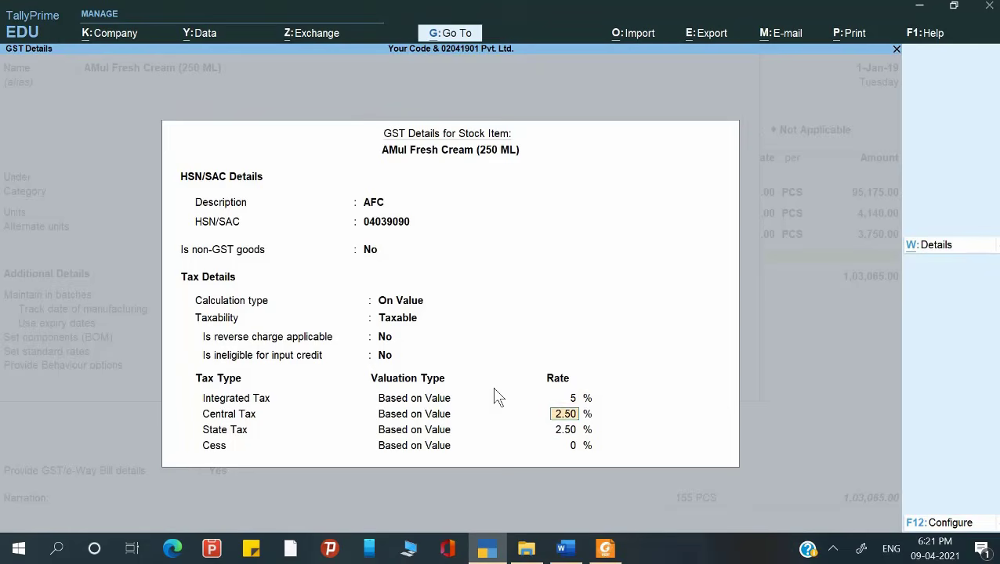
key("Return")
key("Return")
key("Return")
key("Return")
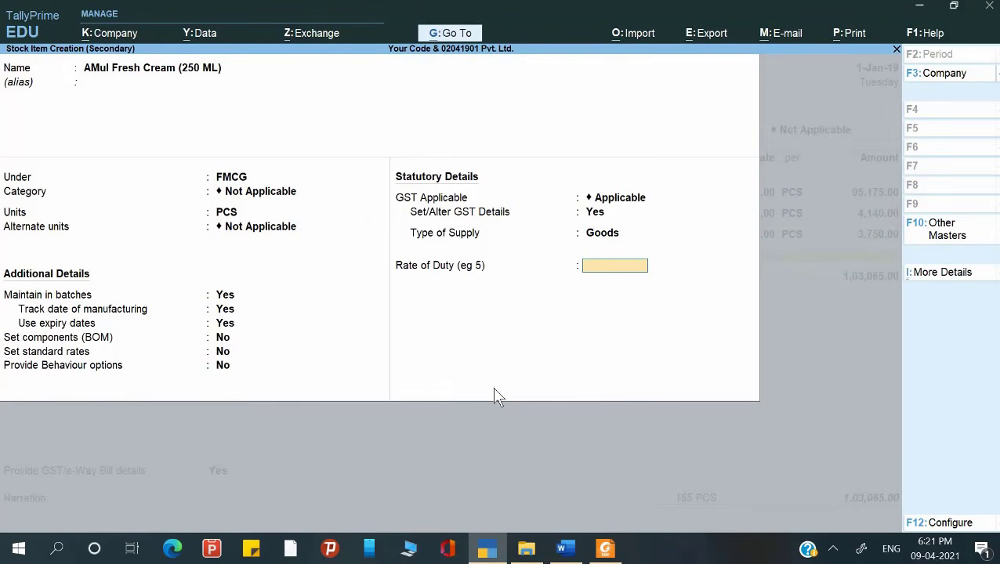
Set the fresh cream item's rate of duty to 0 and save the new stock item.
type("0")
key("Return")
key("Return")
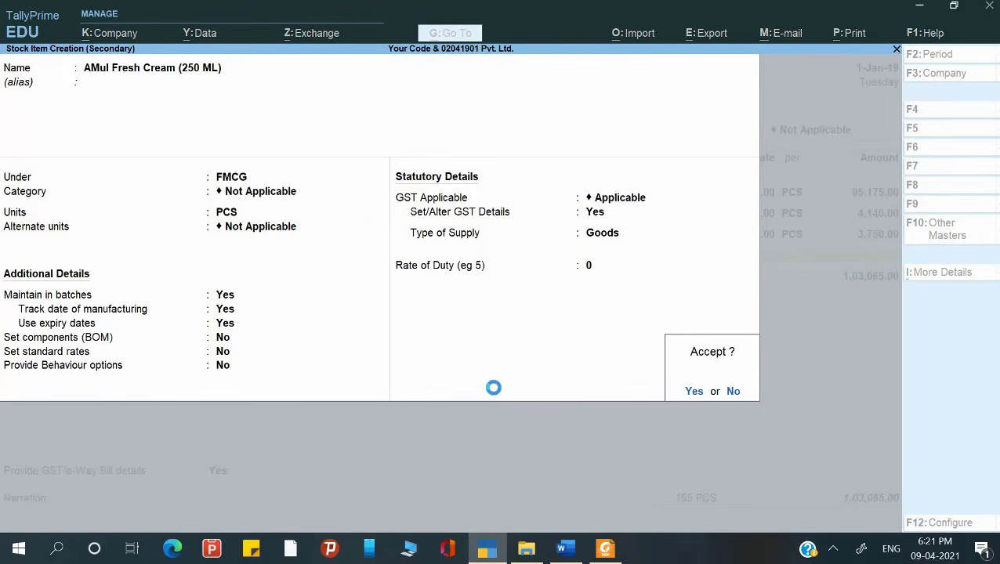
key("Return")
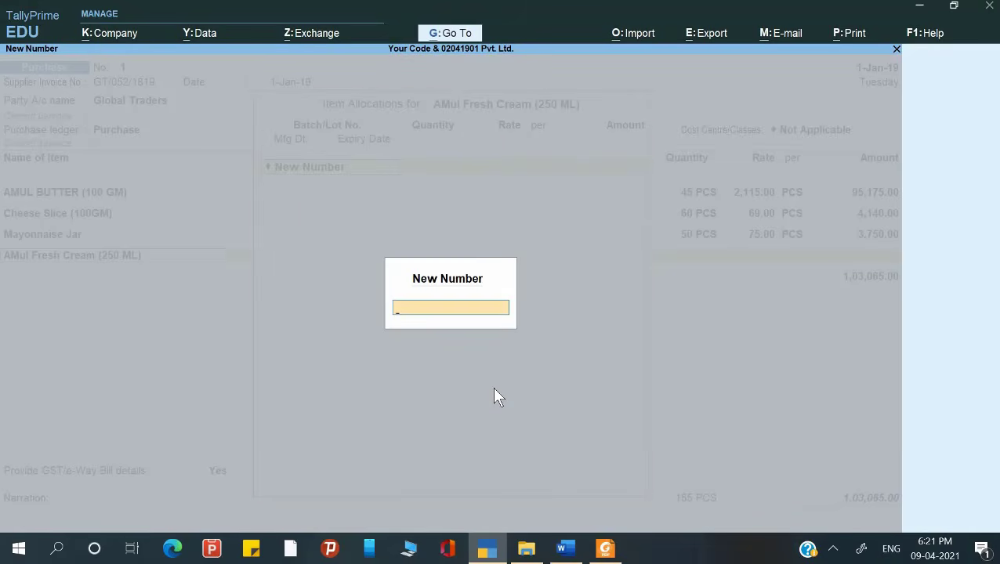
Create a new batch number FC/589 for AMul Fresh Cream (250 ML), taken from the PDF invoice.
key("alt+Tab")
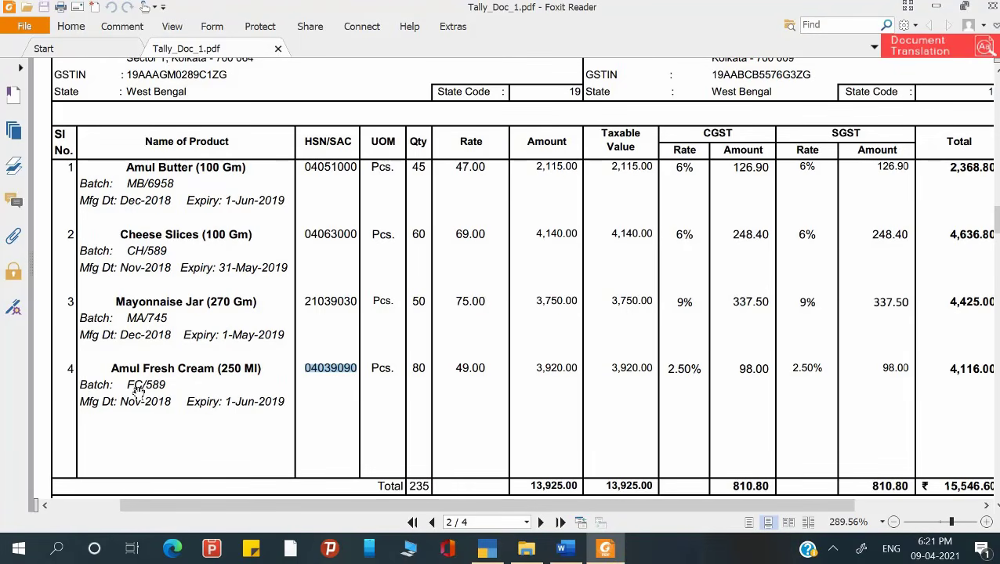
key("alt+Tab")
type("FC")
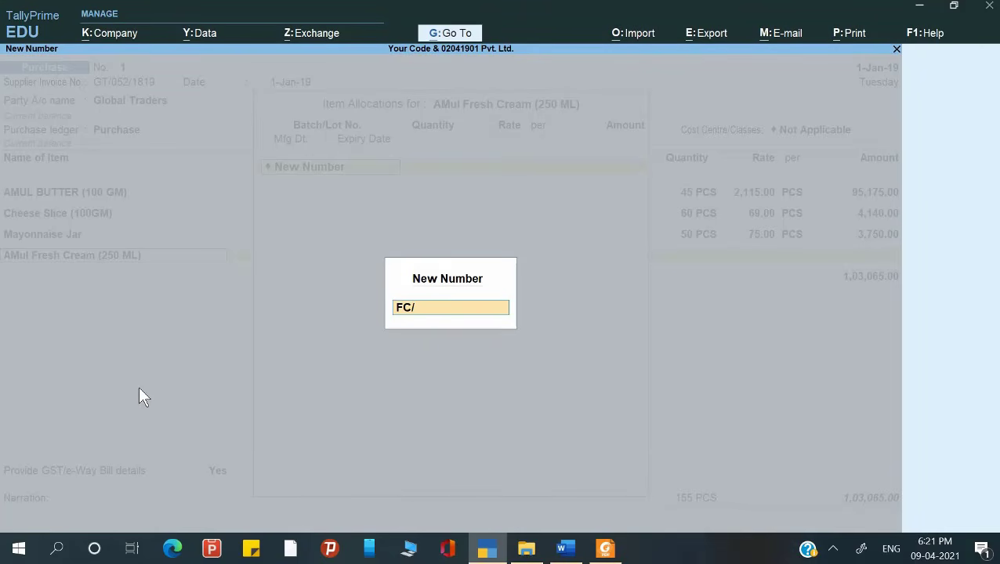
type("/589")
key("Return")
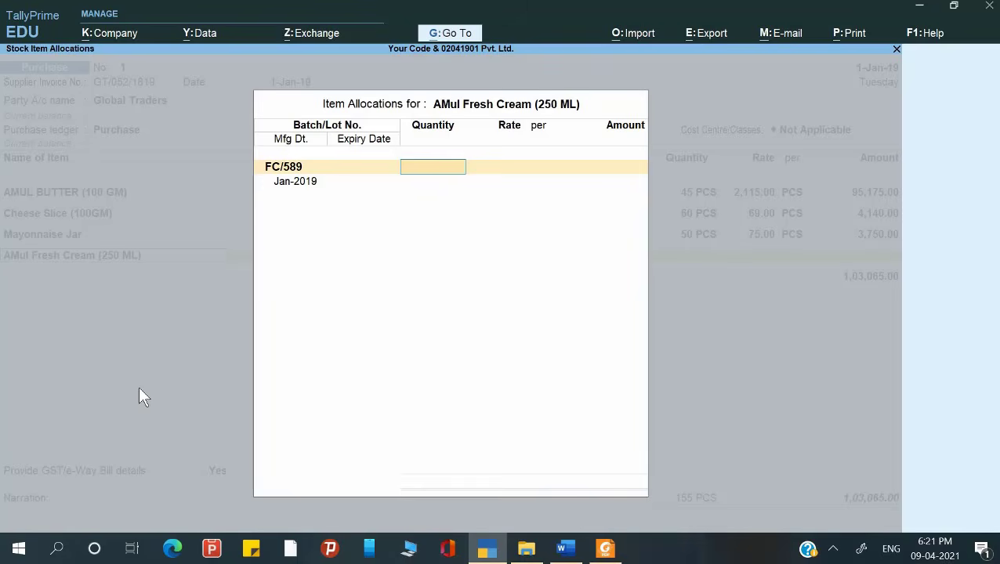
Enter 80 PCS at a rate of 49.00 for fresh cream batch FC/589, taking the figures from the PDF invoice.
key("alt+Tab")
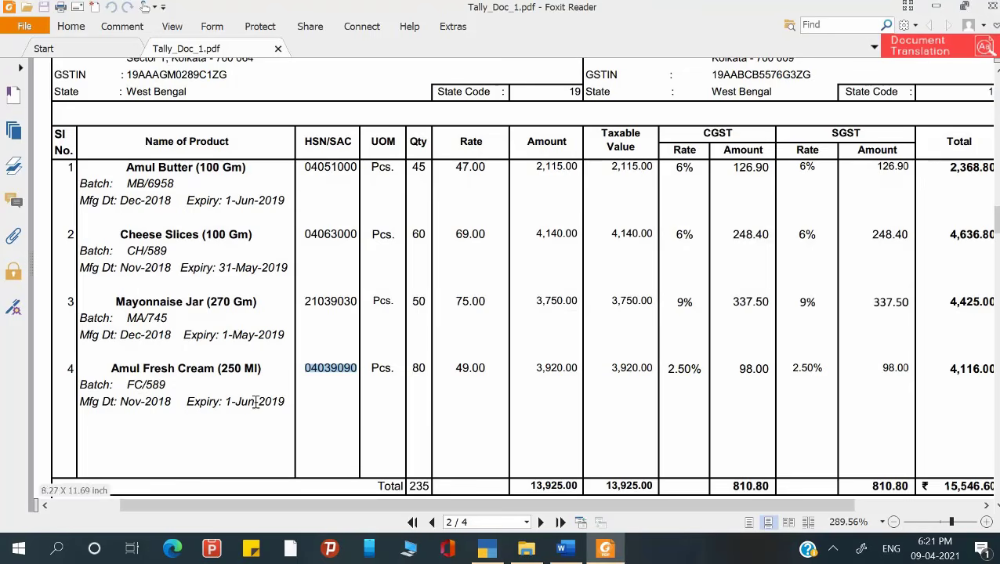
key("alt+Tab")
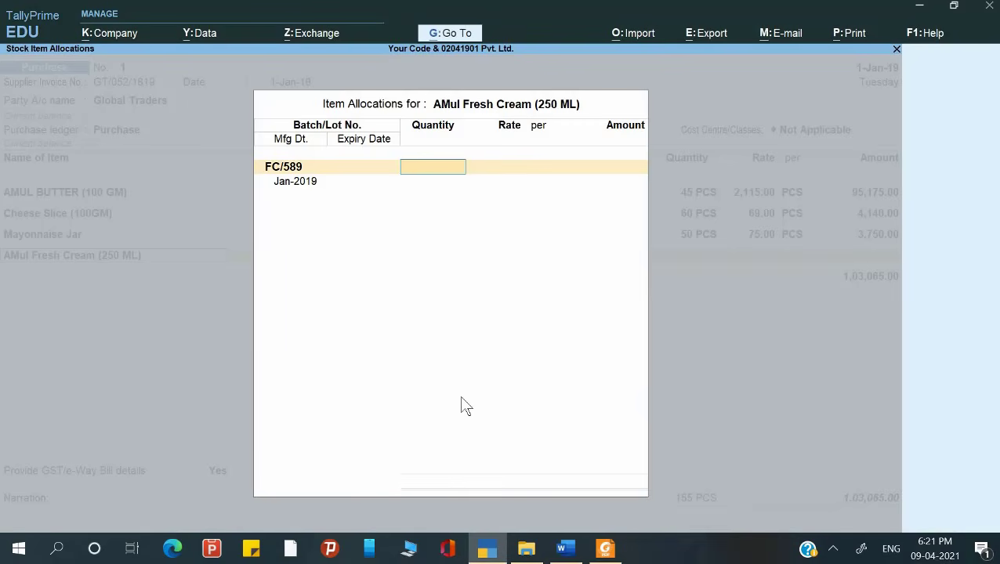
type("80")
key("Return")
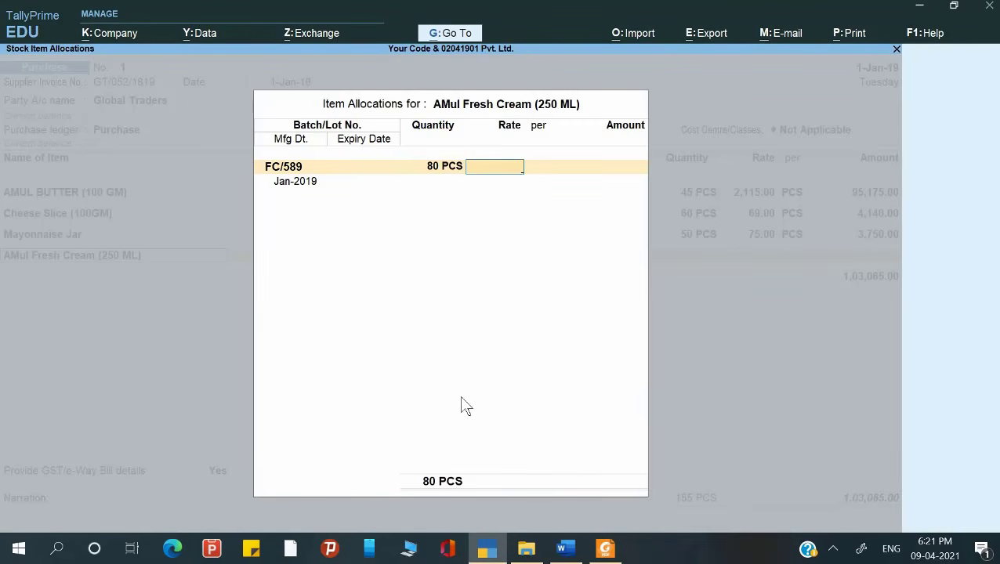
type("49")
key("Return")
key("Return")
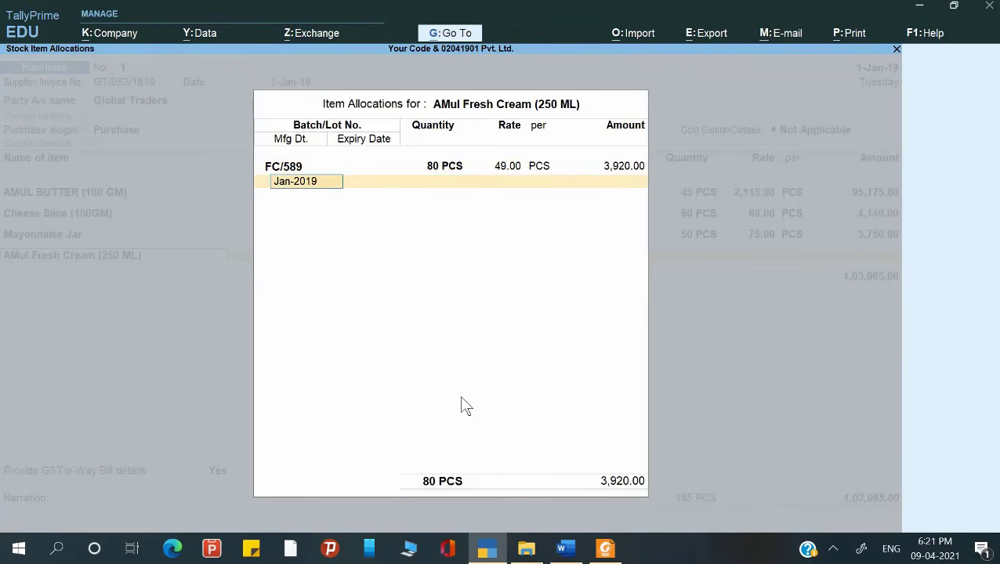
Look up the fresh cream's manufacturing date on the invoice and set it to 1-11-18 for batch FC/589.
key("alt+Tab")
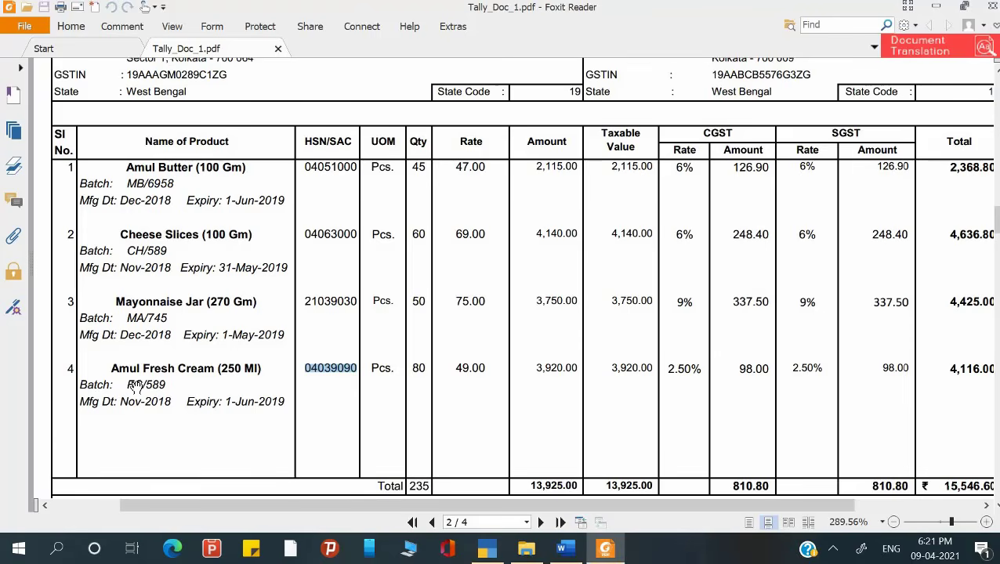
key("alt+Tab")
type("`-")
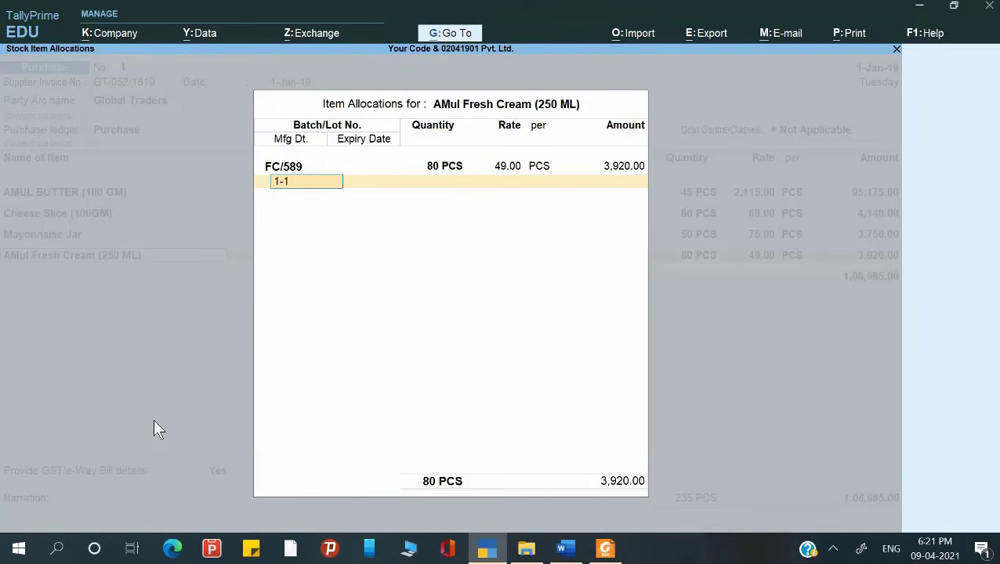
type("1")
key("BackSpace")
key("BackSpace")
key("BackSpace")
key("BackSpace")
key("BackSpace")
type("1-11-18")
key("Return")
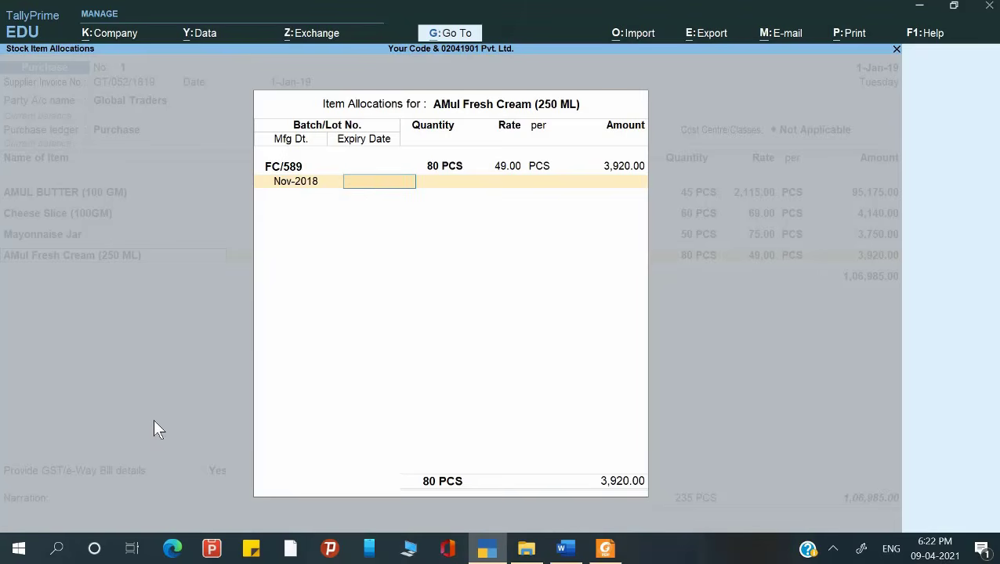
Set batch FC/589's expiry date to 1-6-19 from the invoice and accept the allocation with its default taxable value.
key("alt+Tab")
key("alt+Tab")
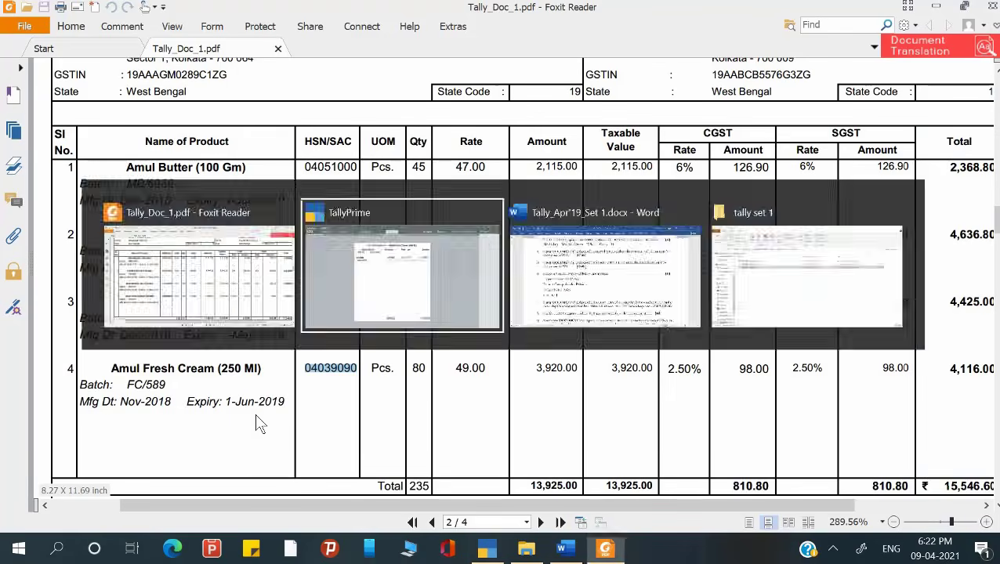
type("1")
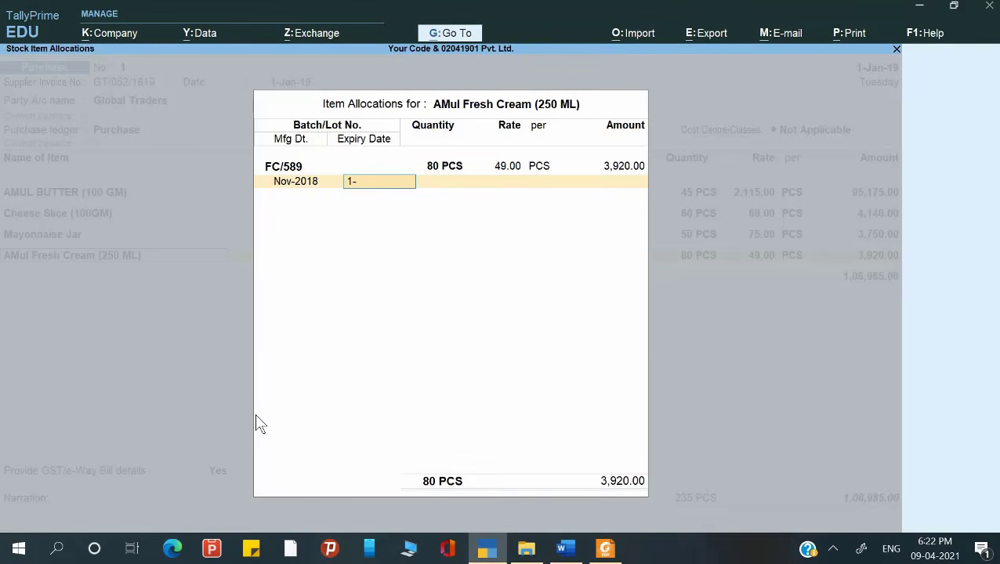
type("-6-19")
key("Return")
key("Return")
key("Return")
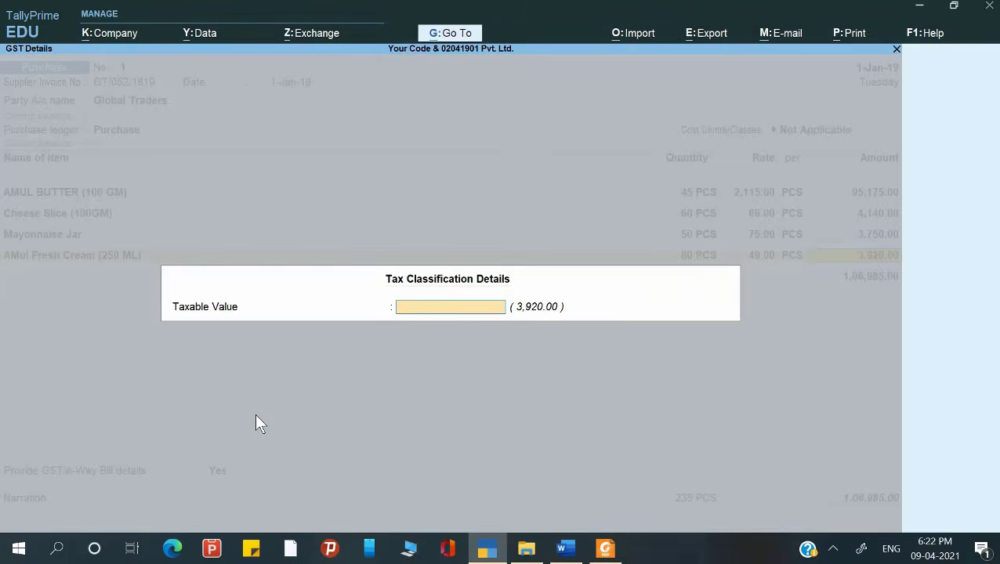
key("Return")
Check the invoice's taxes and start a new ledger named CGST under the Duties & Taxes group.
key("alt+Tab")
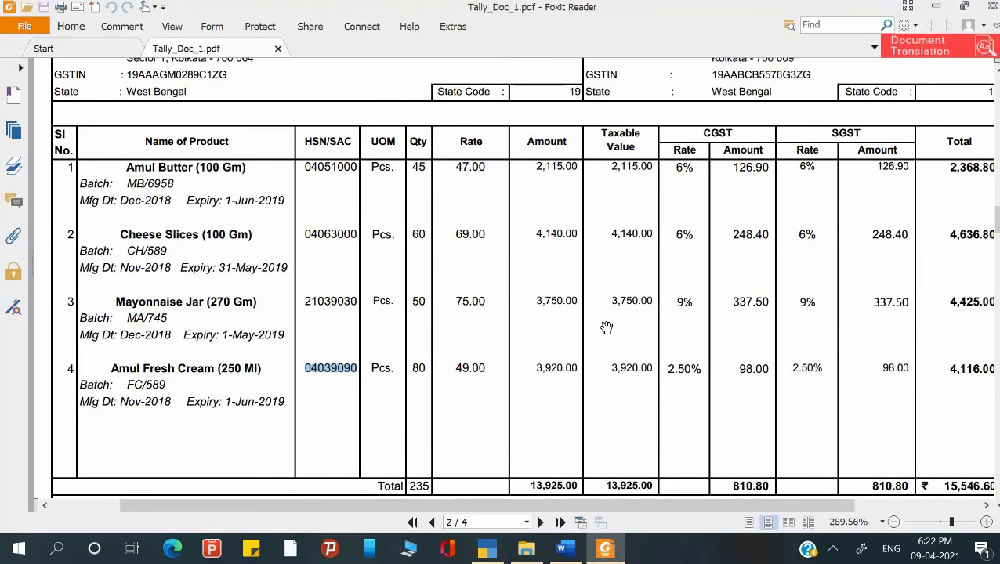
scroll(638, 324, "up", 2)
key("alt+Tab")
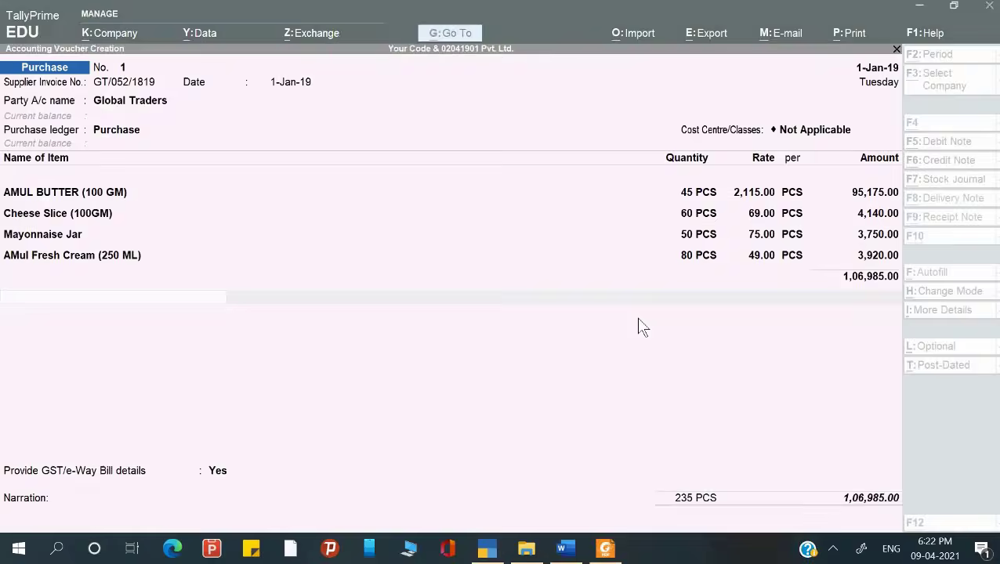
key("alt+c")
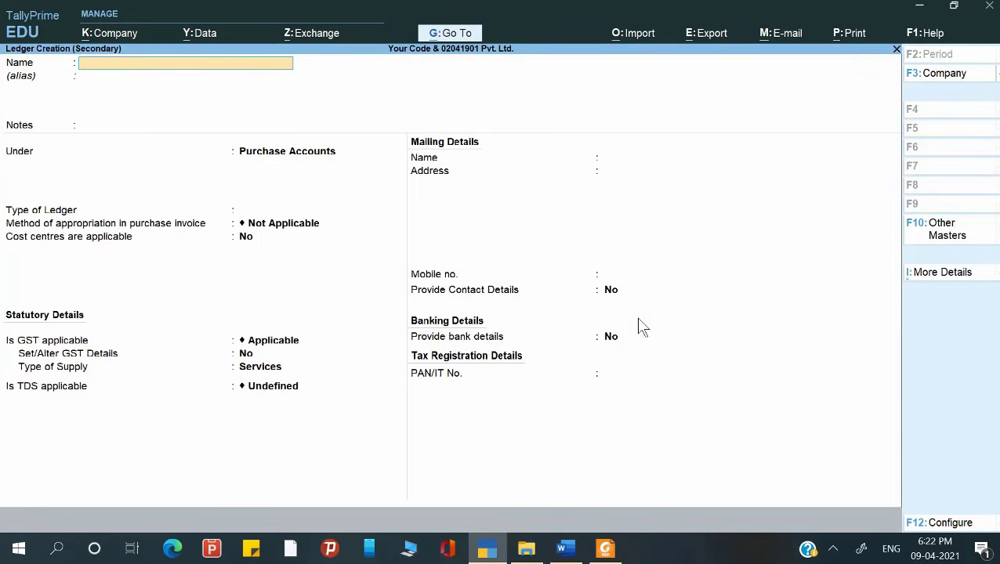
type("CGST")
key("Return")
key("Return")
key("Return")
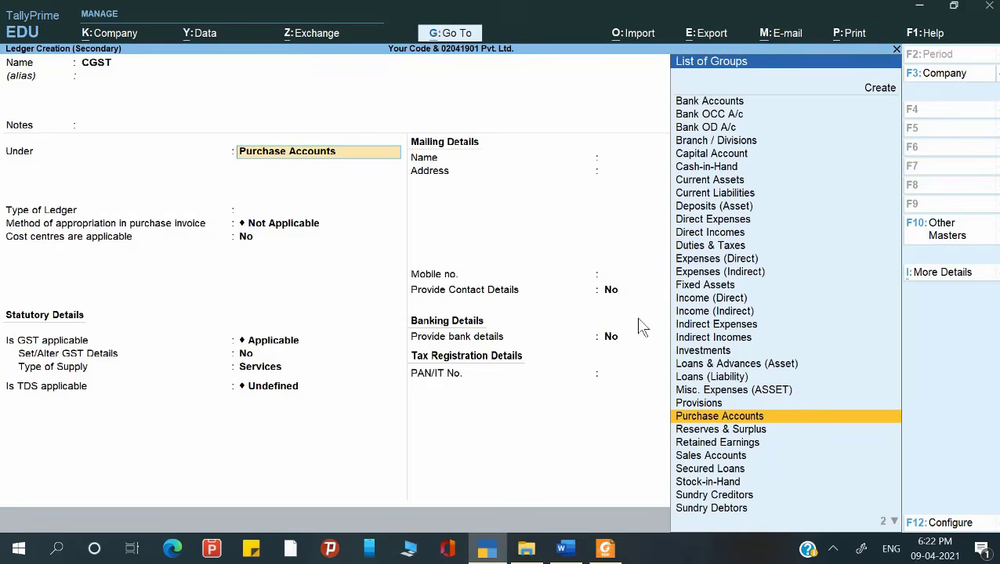
type("du")
key("Return")
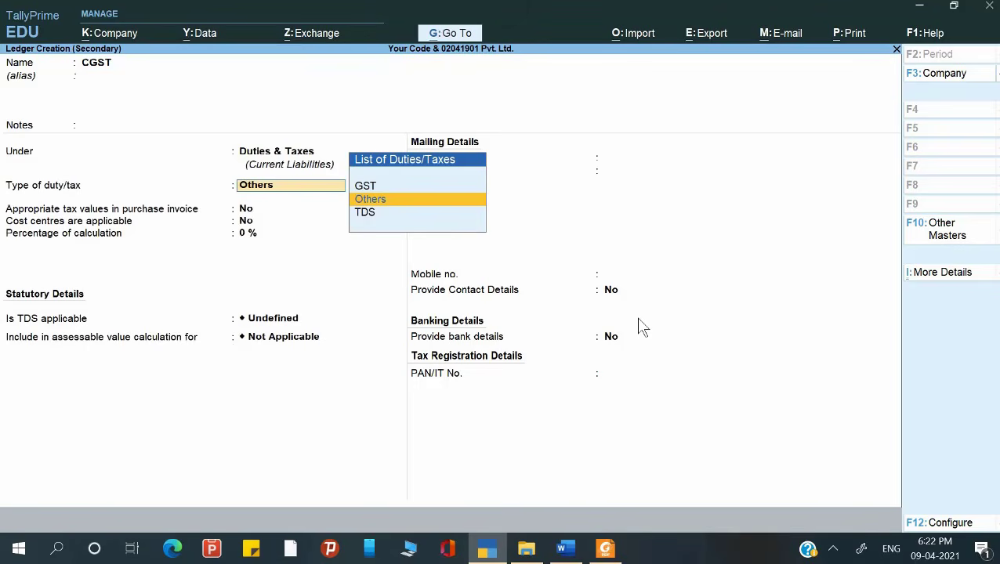
Set the CGST ledger's type of duty/tax to GST and its tax type to Central Tax.
key("Down")
key("Return")
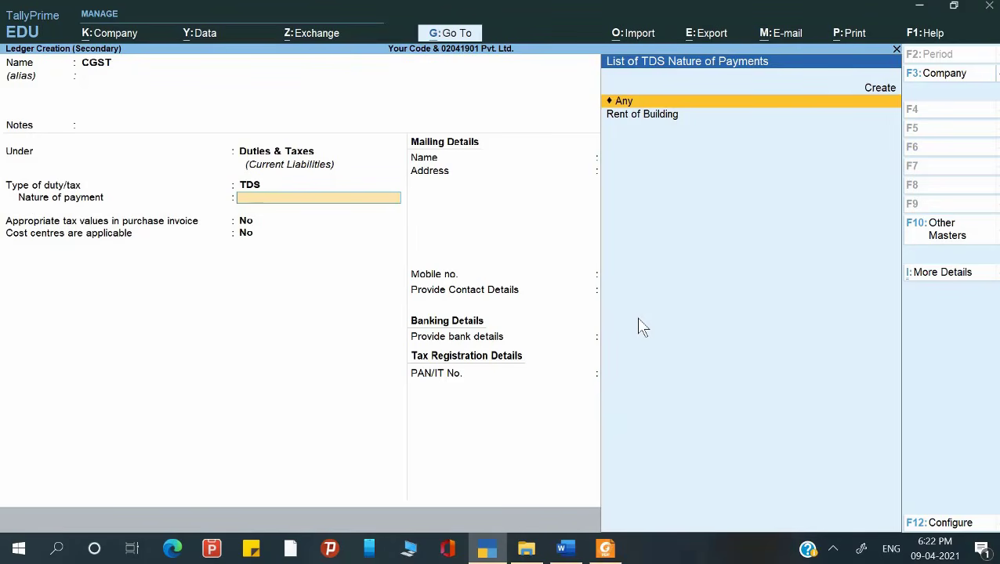
key("Escape")
key("Up")
key("Up")
key("Return")
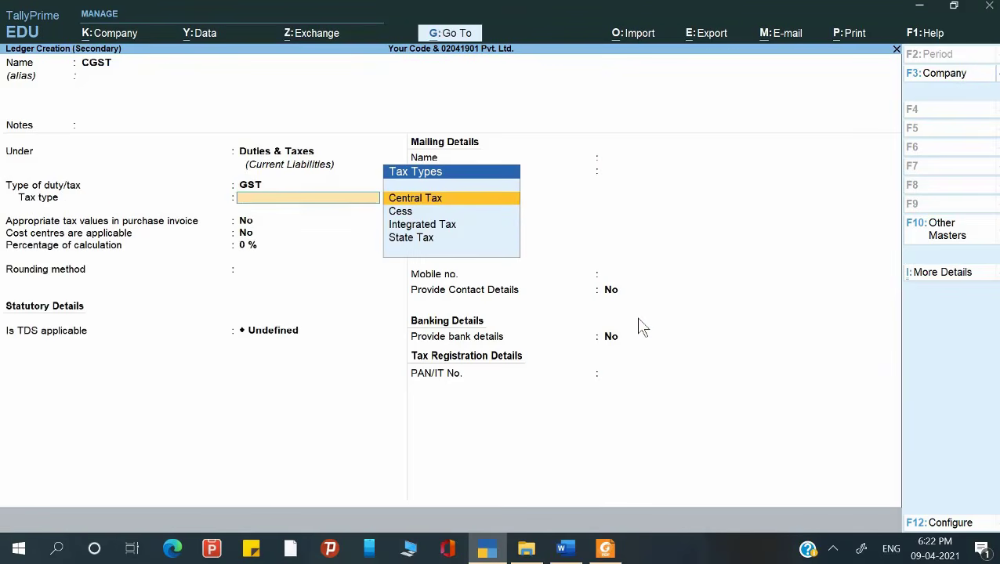
key("Down")
key("Up")
key("Return")
Set the CGST ledger's rounding method and TDS to Not Applicable, save it and accept its calculated amount in the voucher.
key("Return")
key("Return")
key("Return")
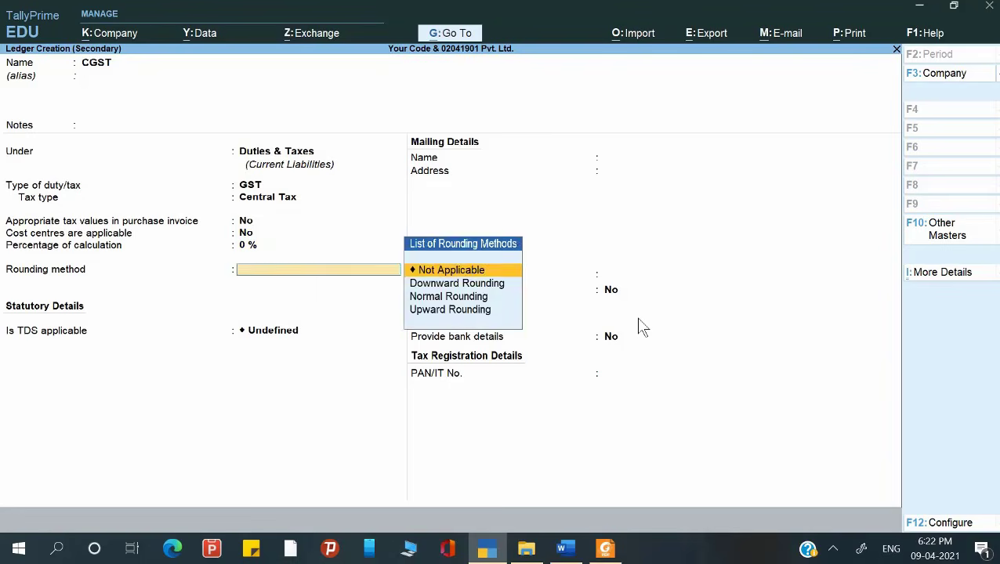
key("Return")
key("BackSpace")
key("Down")
key("Return")
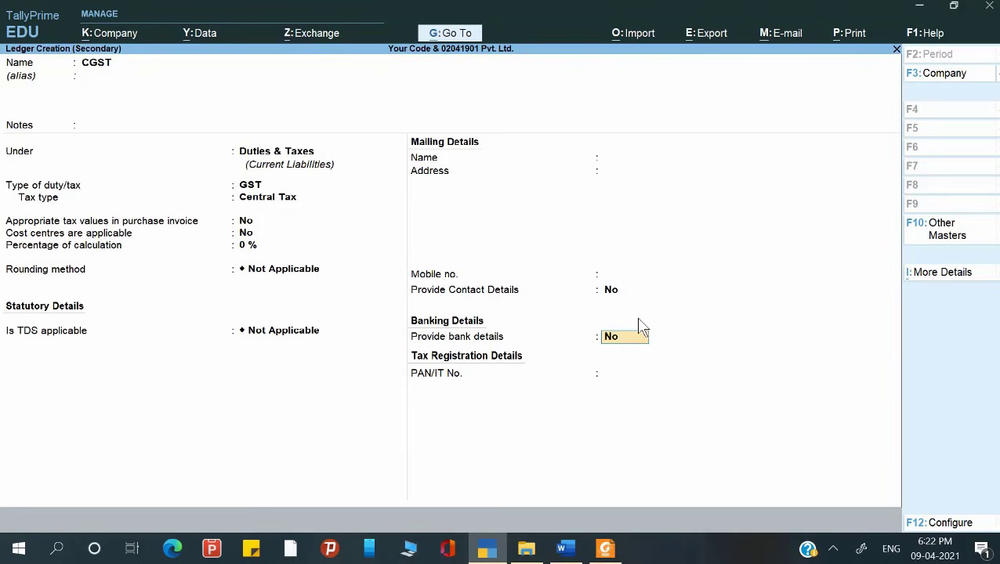
key("ctrl+a")
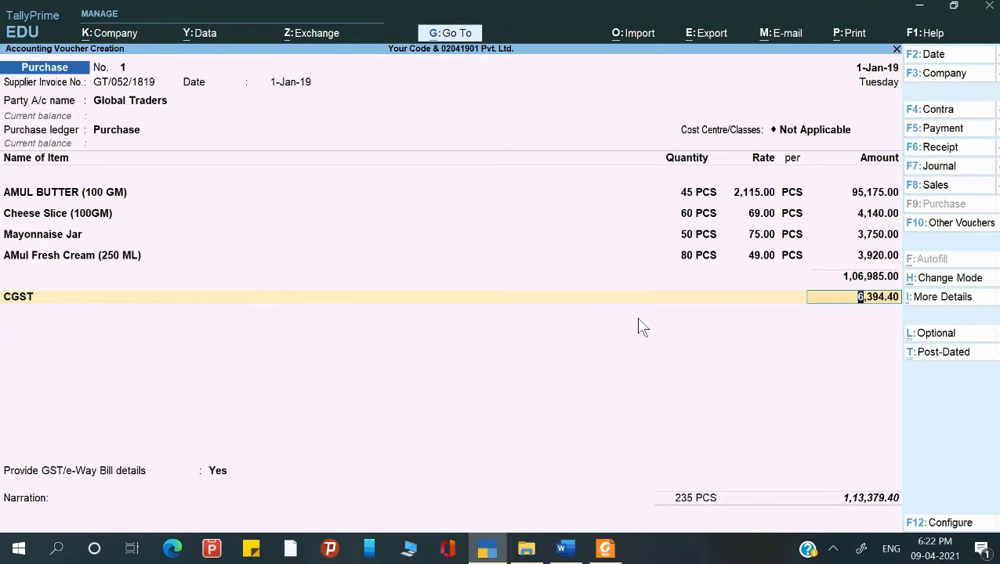
key("Return")
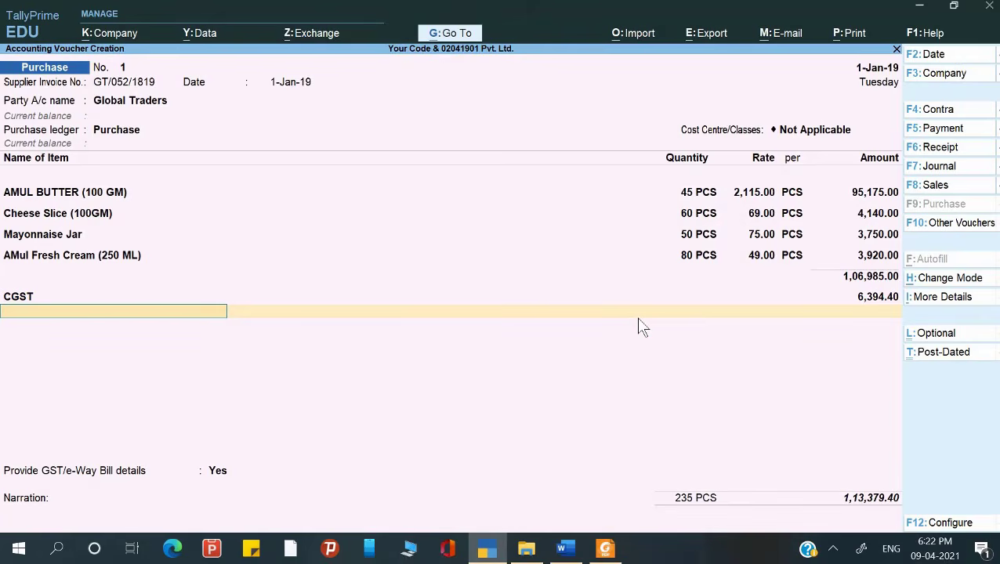
Start a new ledger named SGST under Duties & Taxes with duty type GST and tax type State Tax.
key("alt+c")
type("SGS")
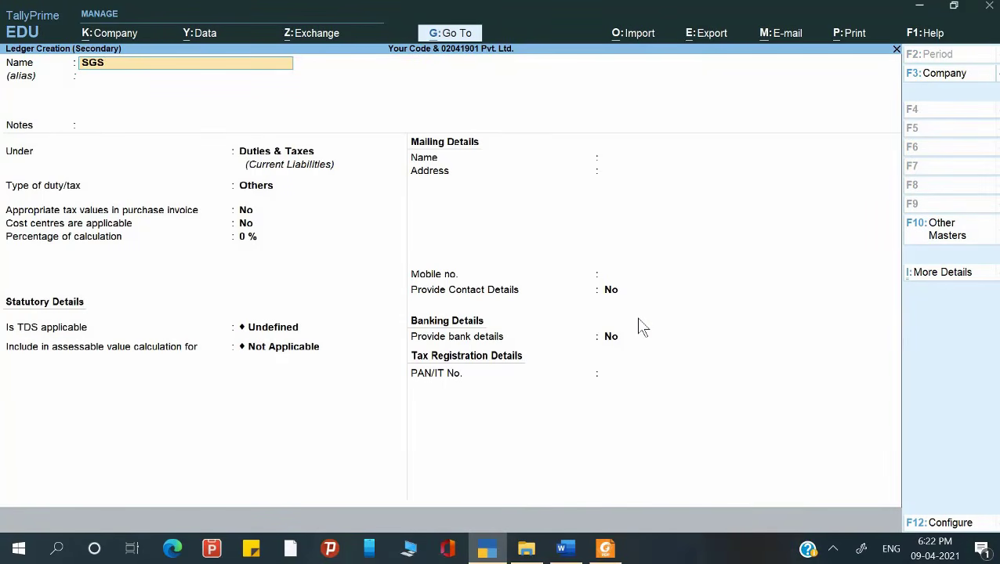
key("Return")
key("Return")
key("Return")
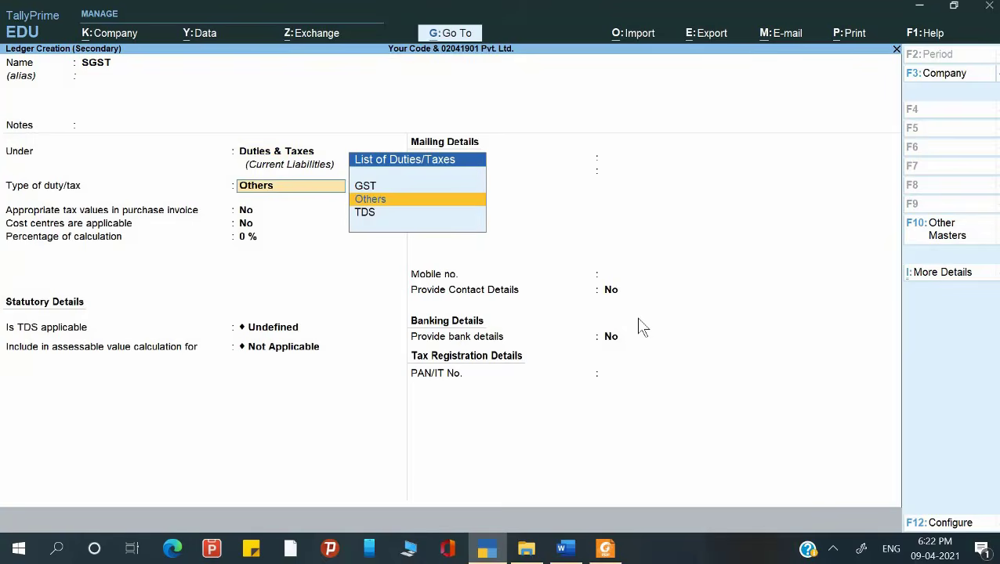
key("Up")
key("Return")
key("Down")
key("Down")
key("Down")
key("Return")
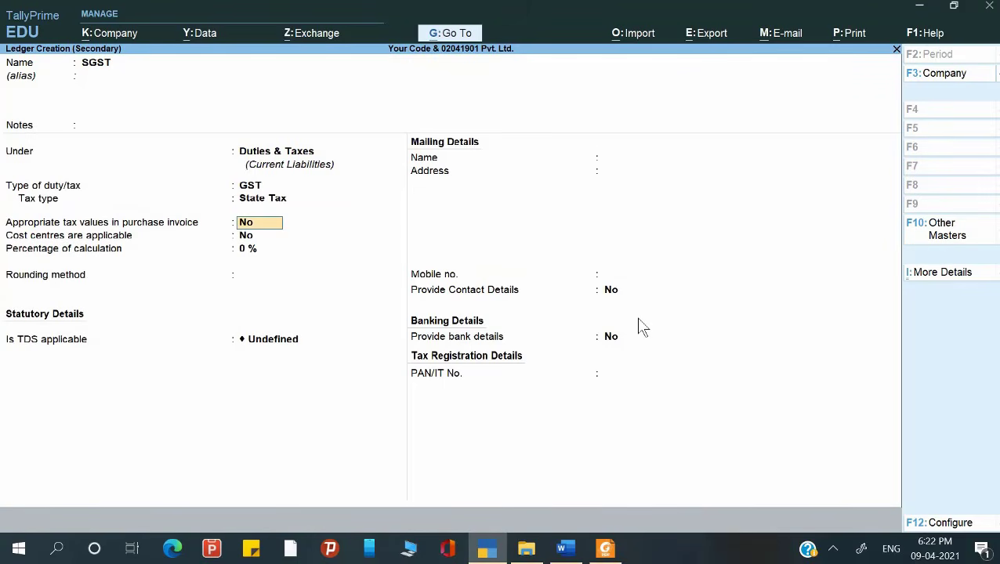
Set the SGST ledger's rounding method and TDS to Not Applicable and save it into the voucher.
key("Return")
key("Return")
key("Return")
key("Return")
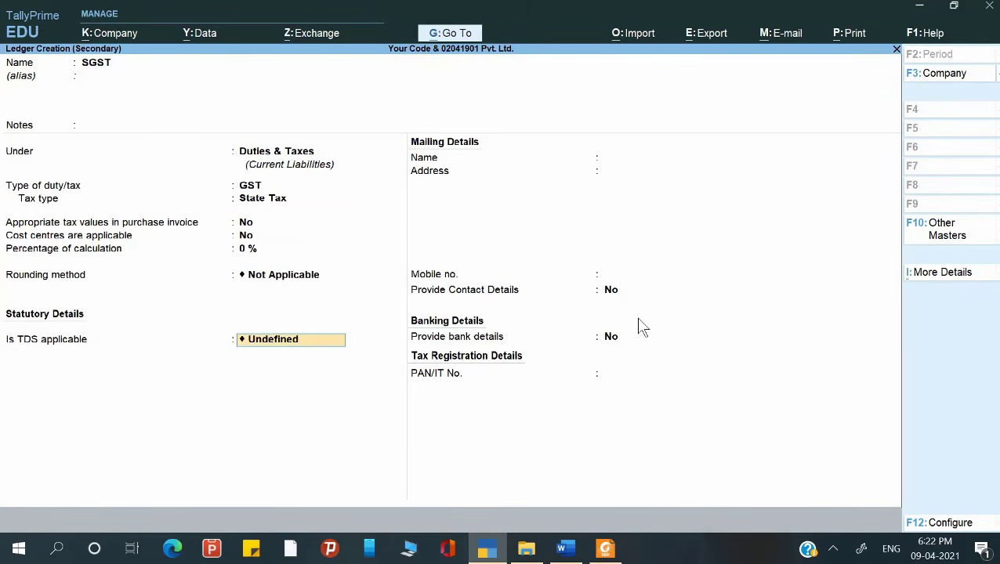
key("Up")
key("Up")
key("Return")
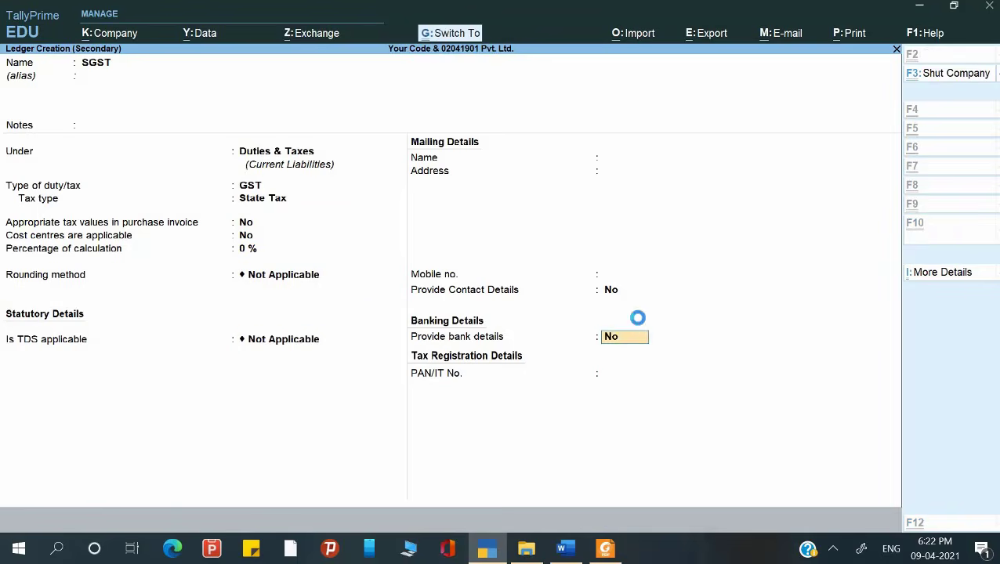
key("ctrl+a")
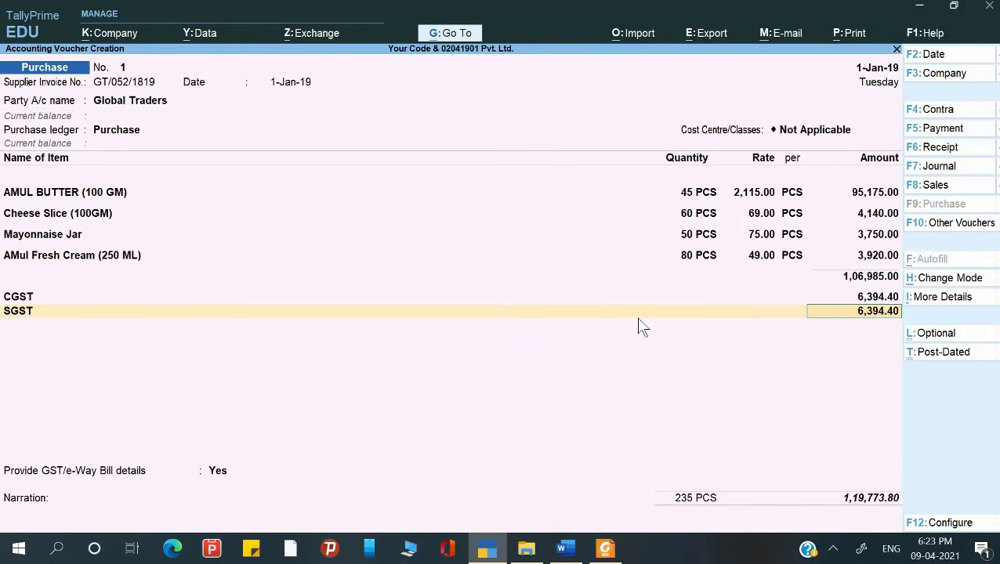
Open the purchase voucher's GST - Tax Analysis and expand it to the detailed item-wise view.
key("ctrl+i")
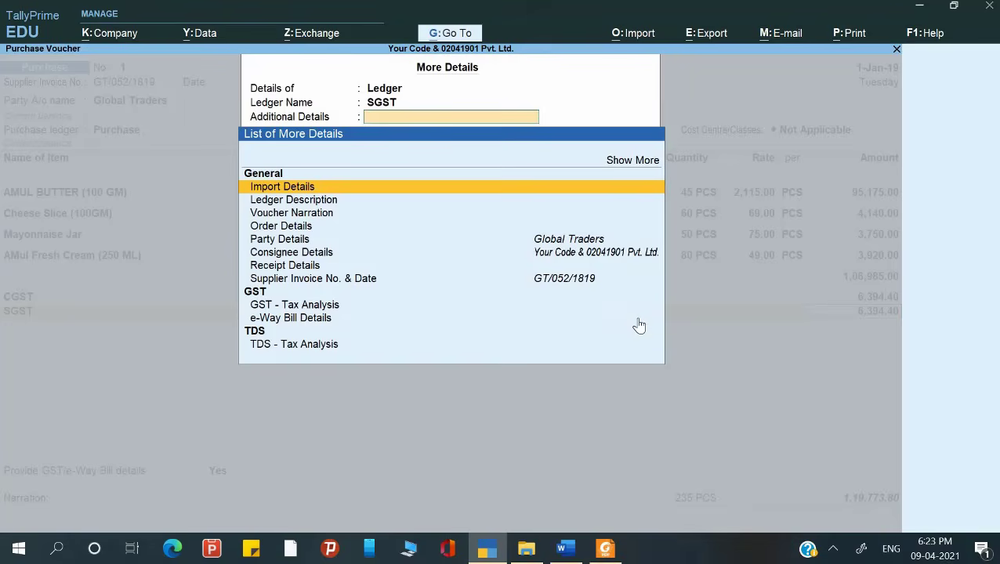
key("Down")
key("Down")
key("Down")
key("Down")
key("Down")
key("Down")
key("Down")
key("Down")
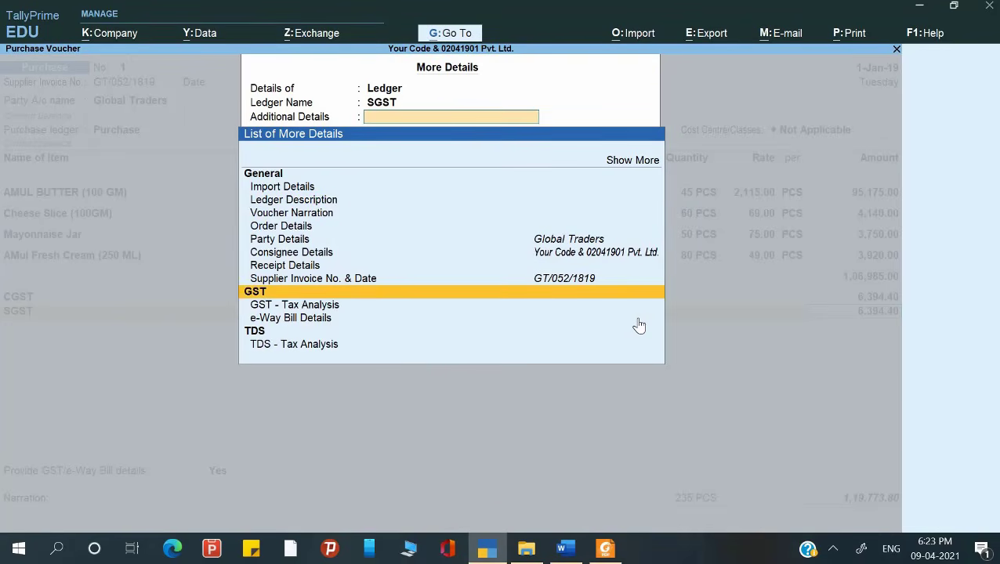
key("Return")
key("alt+F5")
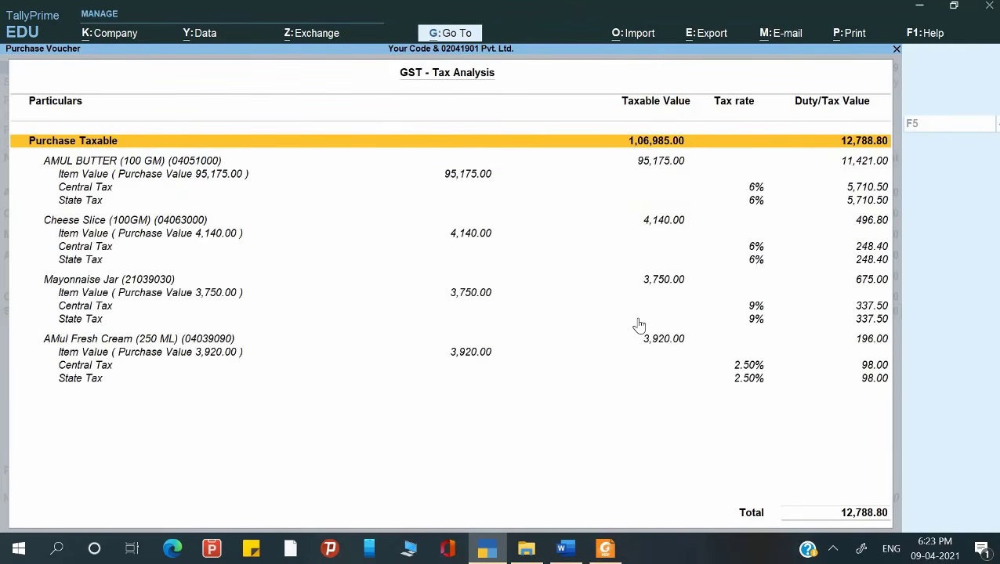
Examine the central and state tax rates and amounts of each item in the GST tax analysis.
key("Down")
key("Down")
key("Down")
key("Down")
key("Down")
key("Up")
key("Up")
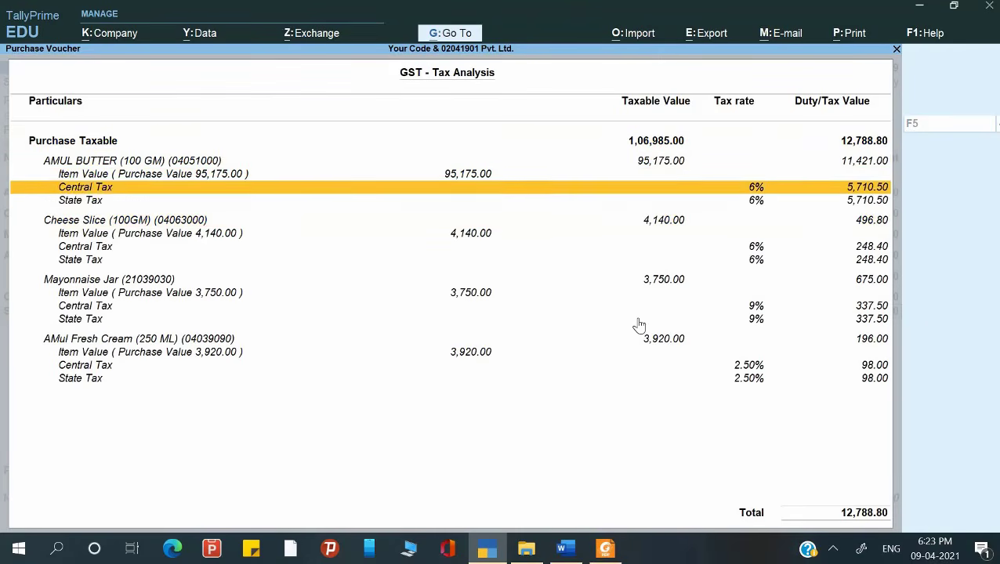
key("Down")
key("Down")
key("Down")
key("Down")
key("Down")
key("Down")
key("Down")
key("Down")
key("Down")
key("Down")
key("Down")
key("Down")
key("Down")
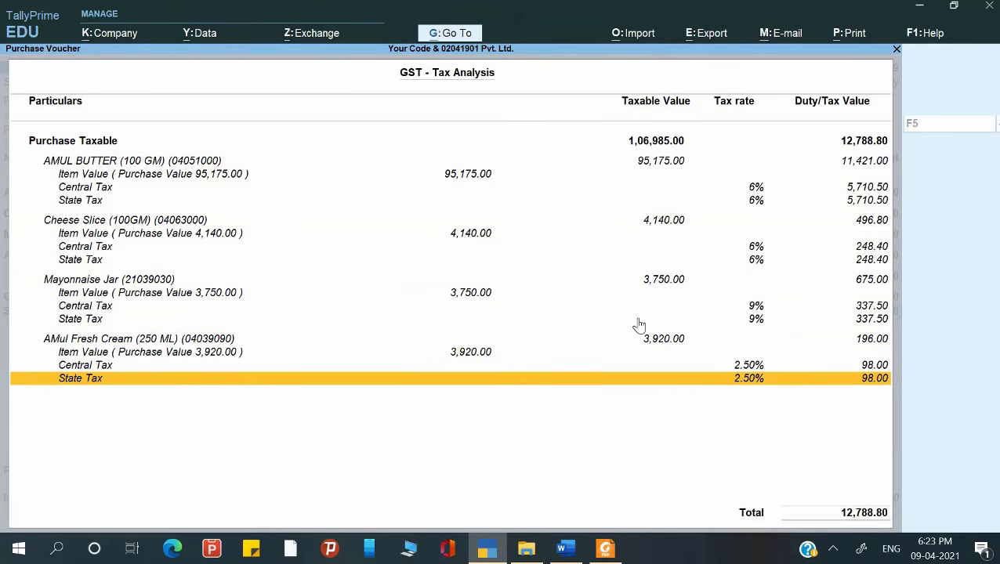
Close the GST tax analysis, accept the SGST amount and finish the voucher's ledger lines.
key("Escape")
key("Return")
key("Return")
key("Return")
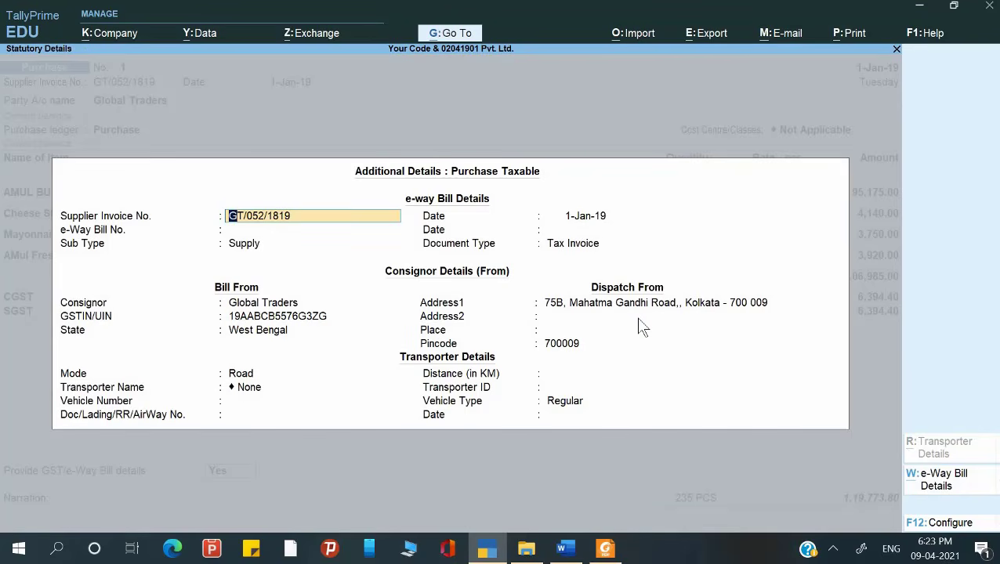
key("Return")
key("Return")
key("Return")
key("Return")
key("Return")
key("BackSpace")
key("BackSpace")
key("Escape")
key("Escape")
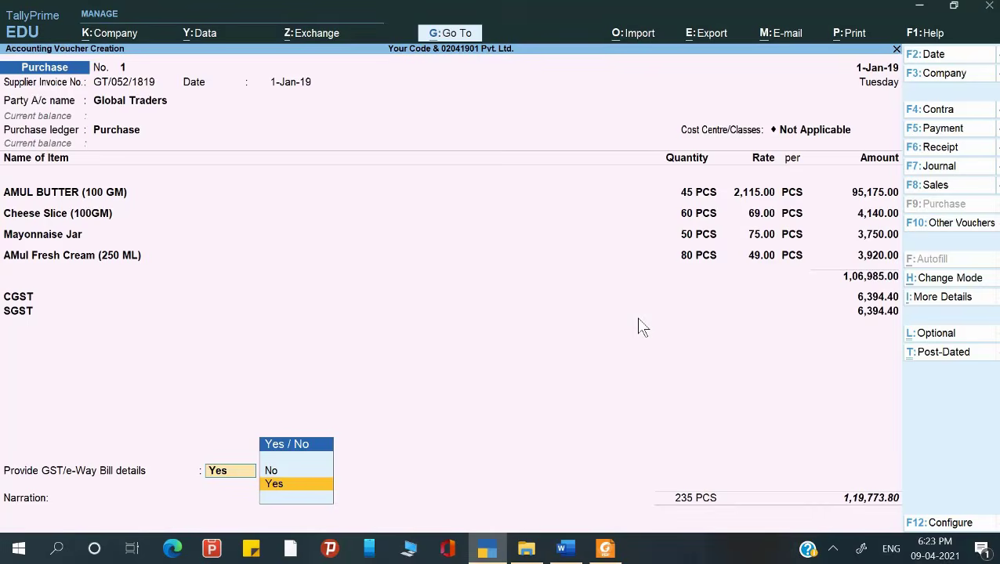
Set Provide GST/e-Way Bill details to No and proceed to the bill-wise details for Global Traders.
key("Up")
key("Return")
key("Return")
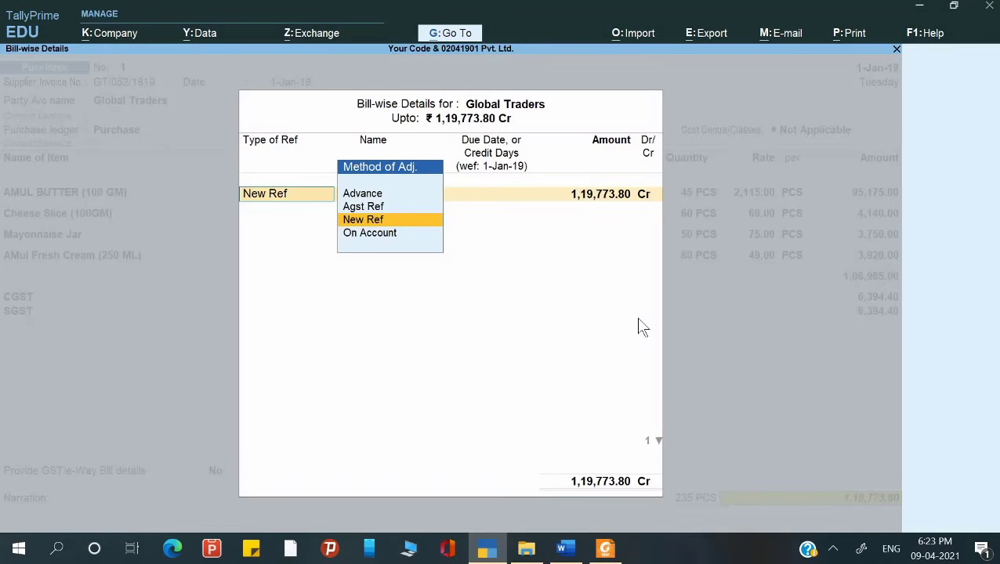
Accept the New Ref bill for Global Traders, enter the narration "Being goods purchase" and save the purchase voucher.
key("Return")
key("Return")
key("Return")
key("Return")
key("Return")
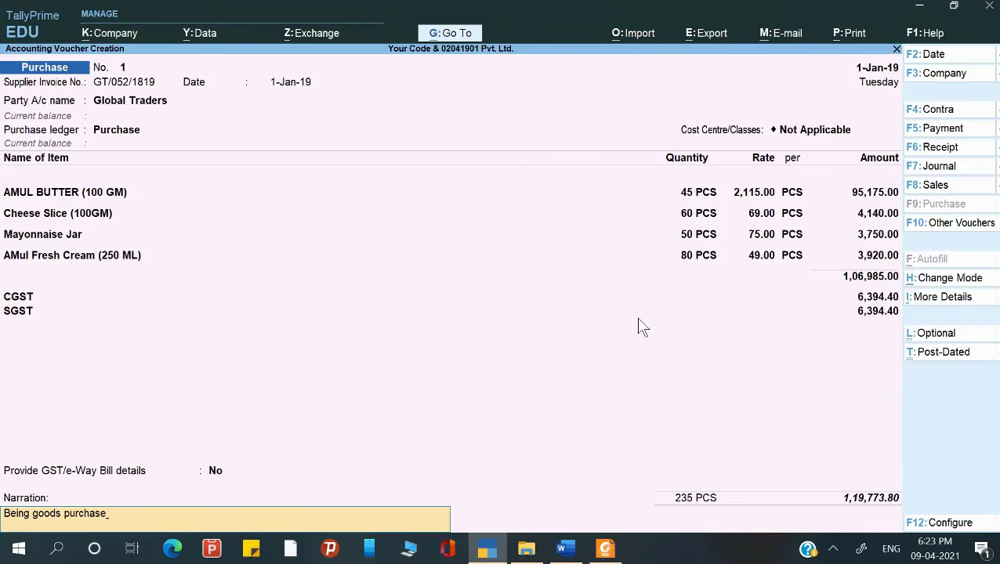
key("Return")
key("Return")
Switch to the Word question paper and copy cheque number 312550 from question 5.
key("alt+Tab")
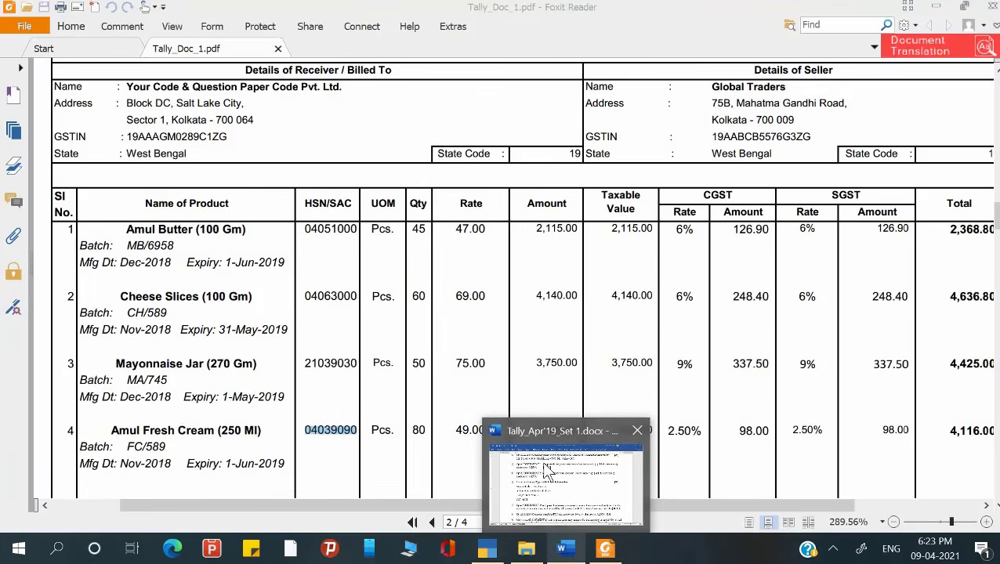
left_click(548, 471)
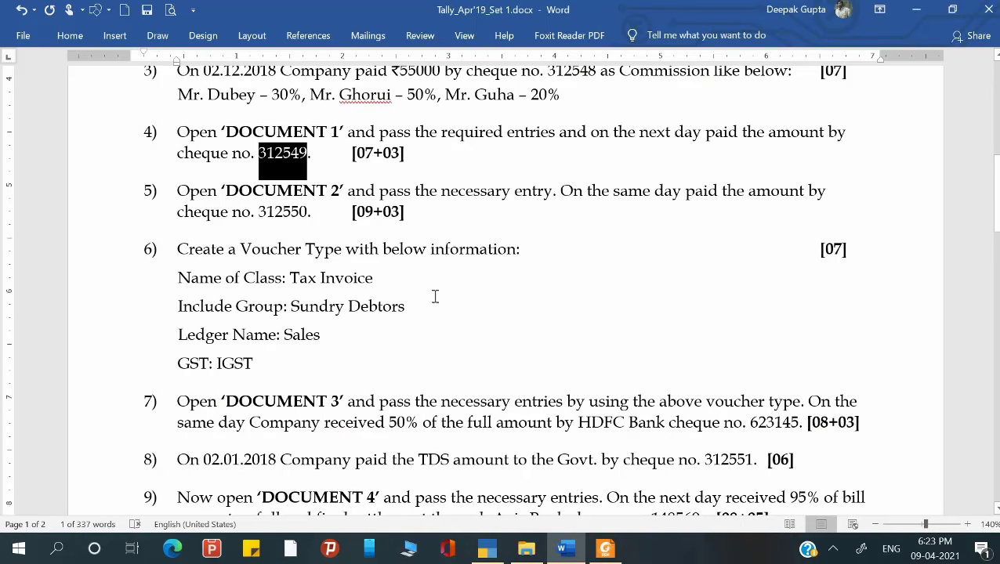
left_click(369, 202)
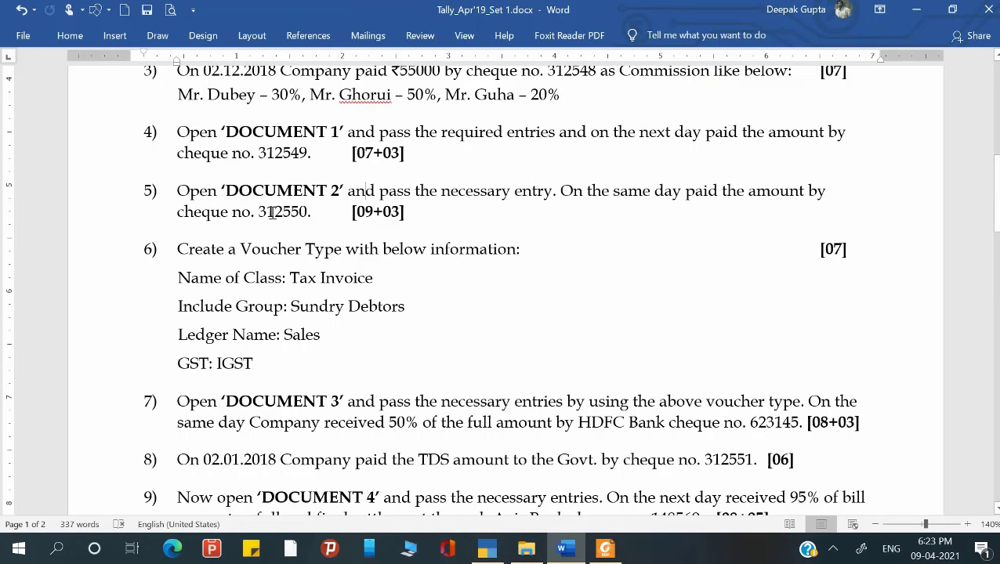
left_click_drag(259, 212, 309, 212)
key("ctrl+c")
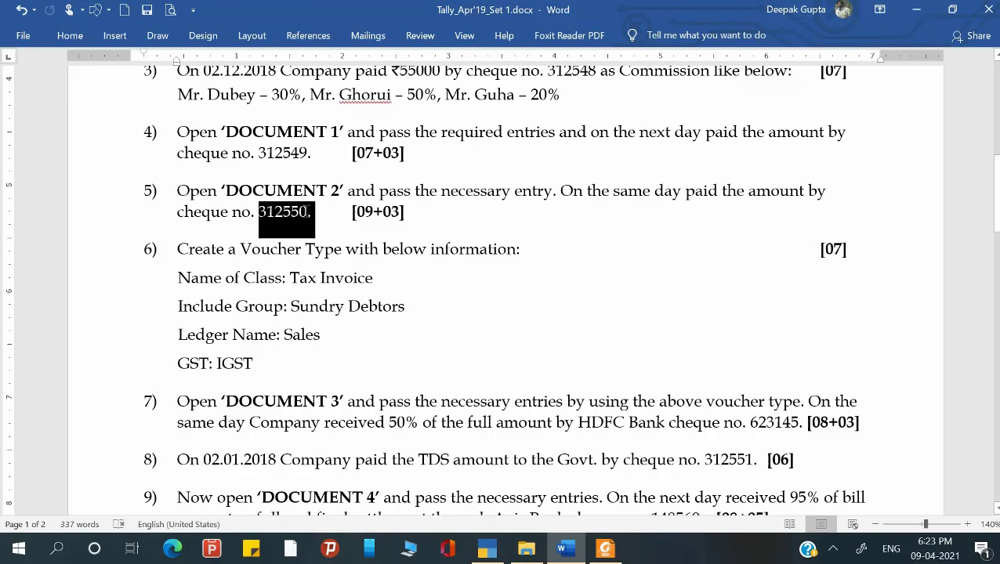
Switch back to TallyPrime and start a payment voucher debiting Global Traders with 1,19,773.80.
key("alt+Tab")
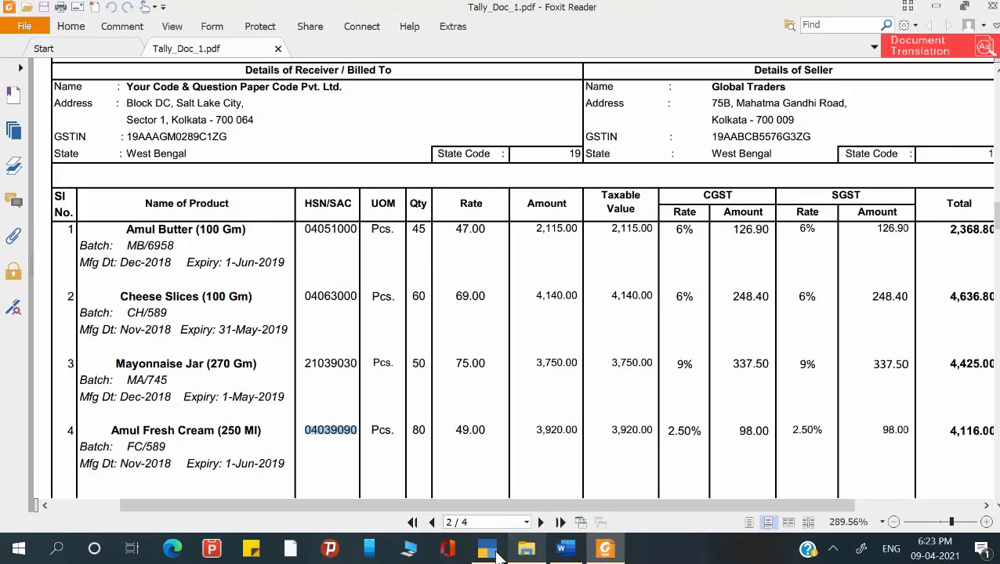
key("alt+Tab")
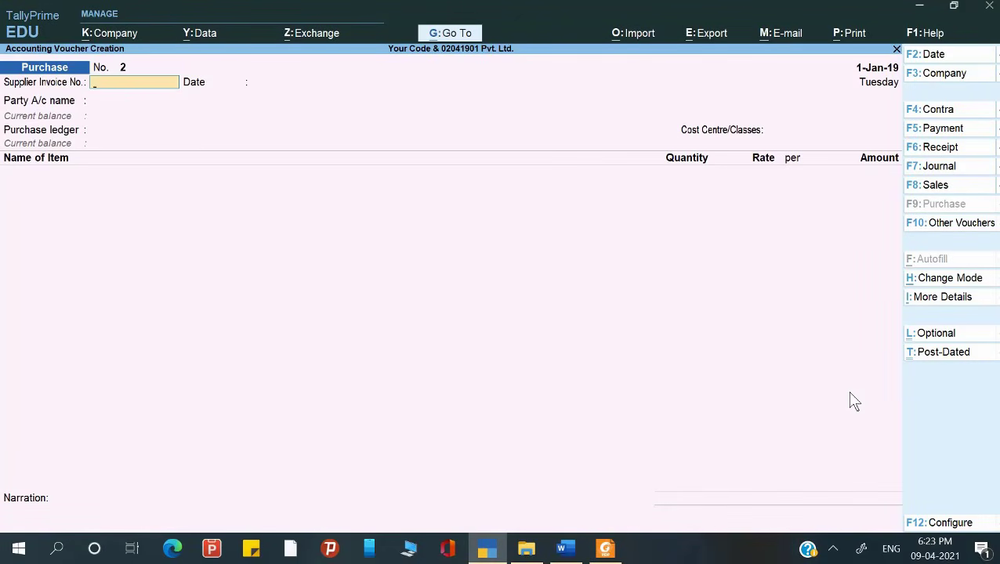
key("F5")
key("Return")
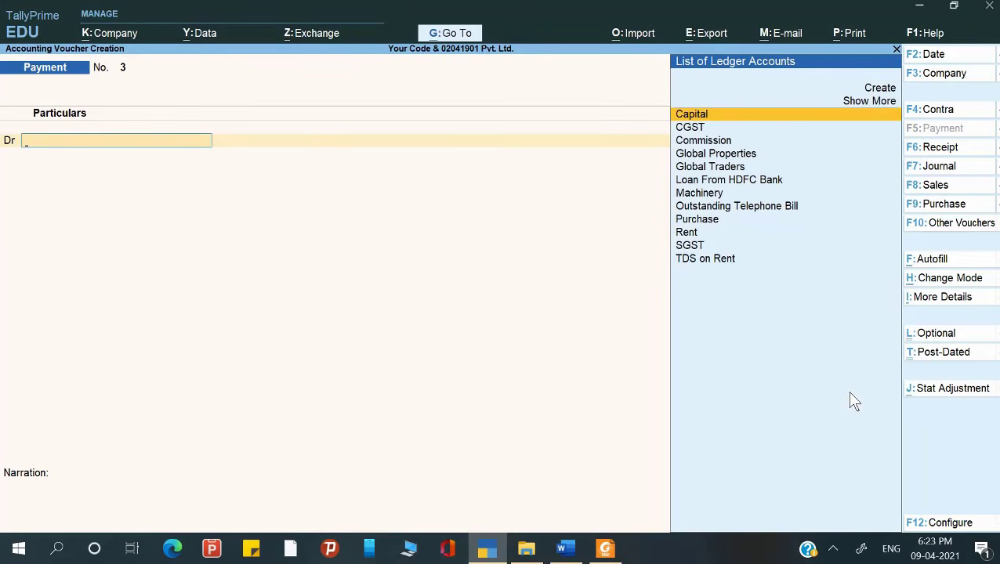
key("Down")
key("Down")
key("Down")
key("Down")
key("Return")
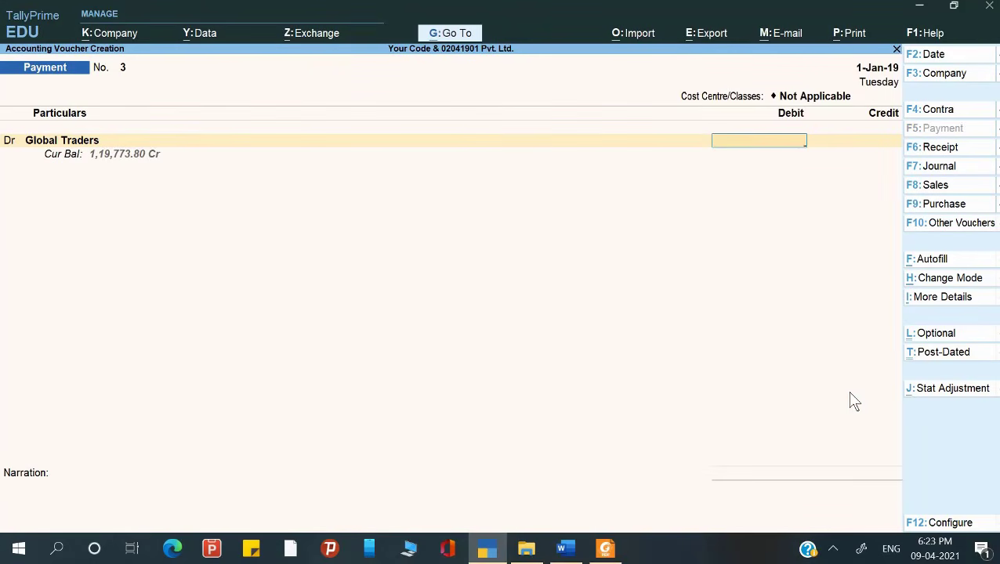
type("1,19,773")
type(".80")
key("Return")
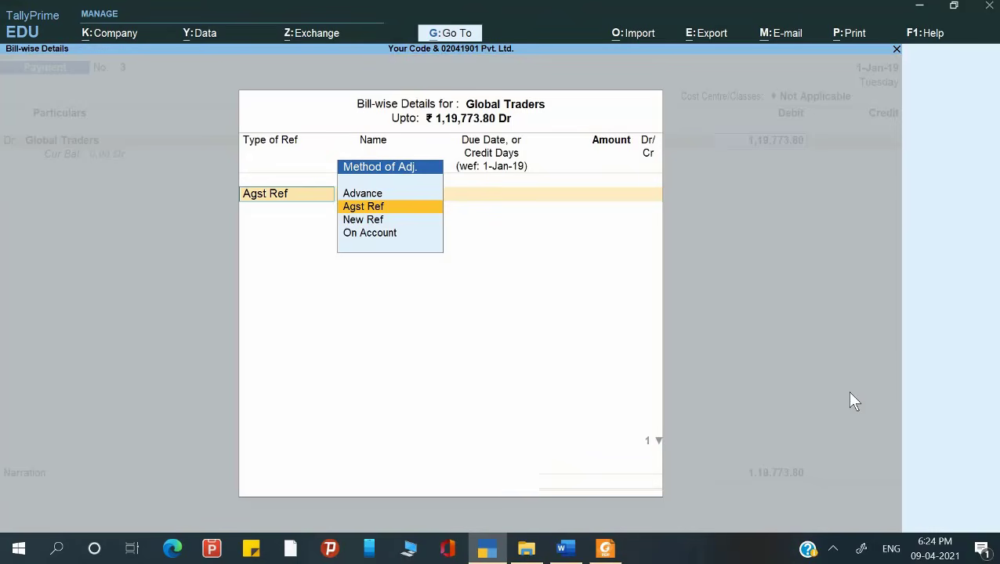
Allocate the full payment as Agst Ref to the pending Global Traders purchase bill.
key("Return")
key("Return")
key("Return")
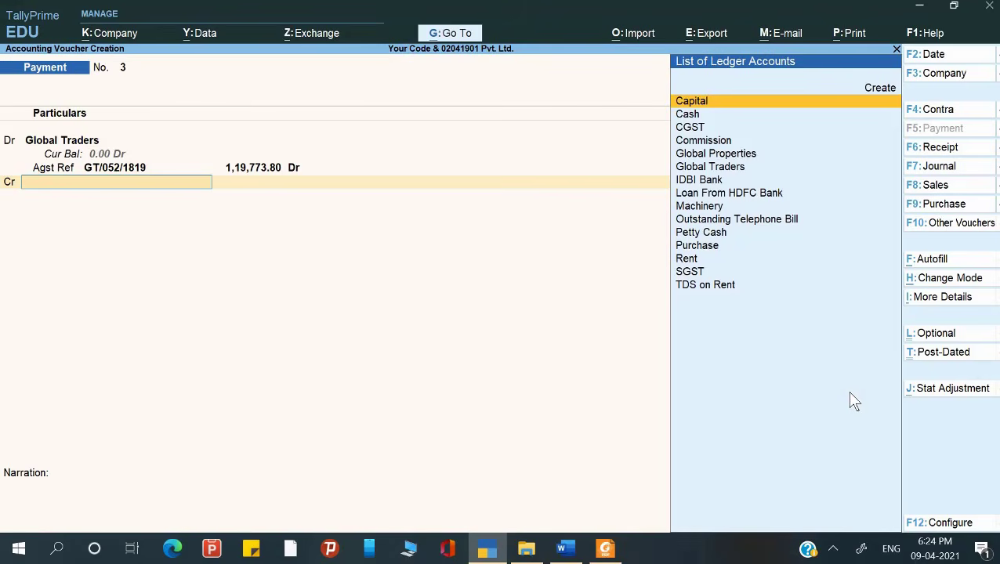
Credit IDBI Bank with 1,19,773.80 in the payment voucher.
key("Down")
key("Down")
key("Down")
key("Down")
key("Down")
key("Down")
key("Down")
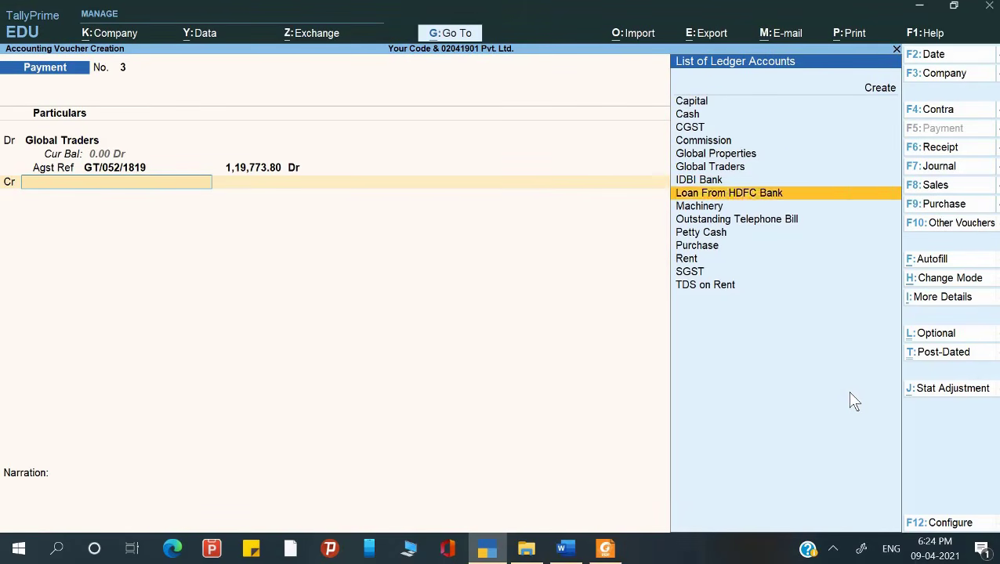
key("Down")
key("Down")
key("Down")
key("Down")
key("Up")
key("Up")
key("Up")
key("Up")
key("Up")
key("Up")
key("Up")
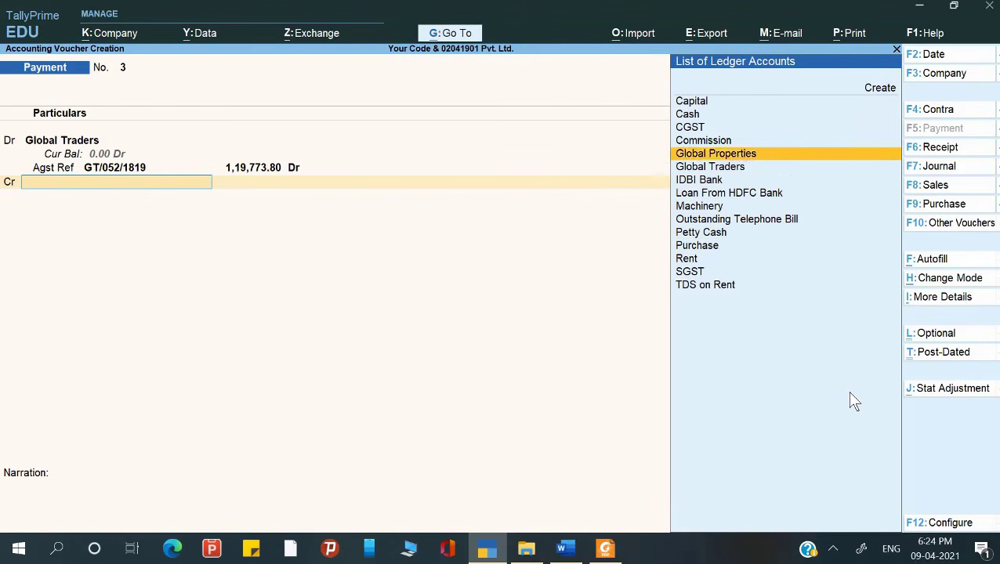
key("Down")
key("Down")
key("Return")
key("Return")
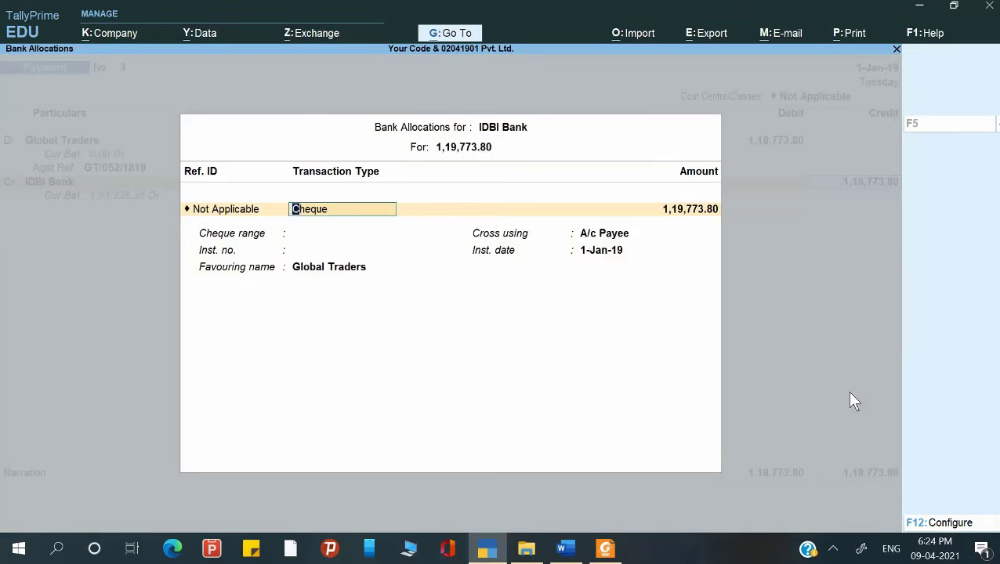
Complete the IDBI Bank allocation as a Cheque with instrument number 312550, dated 1-Jan-19 and favouring Global Traders.
key("Return")
key("Return")
key("Return")
key("ctrl+v")
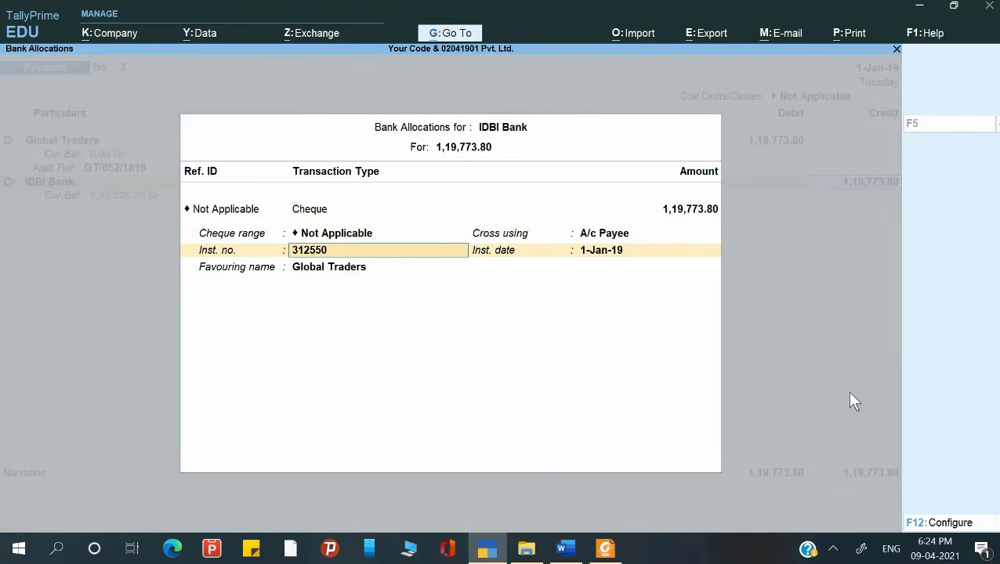
key("Return")
key("Return")
key("Return")
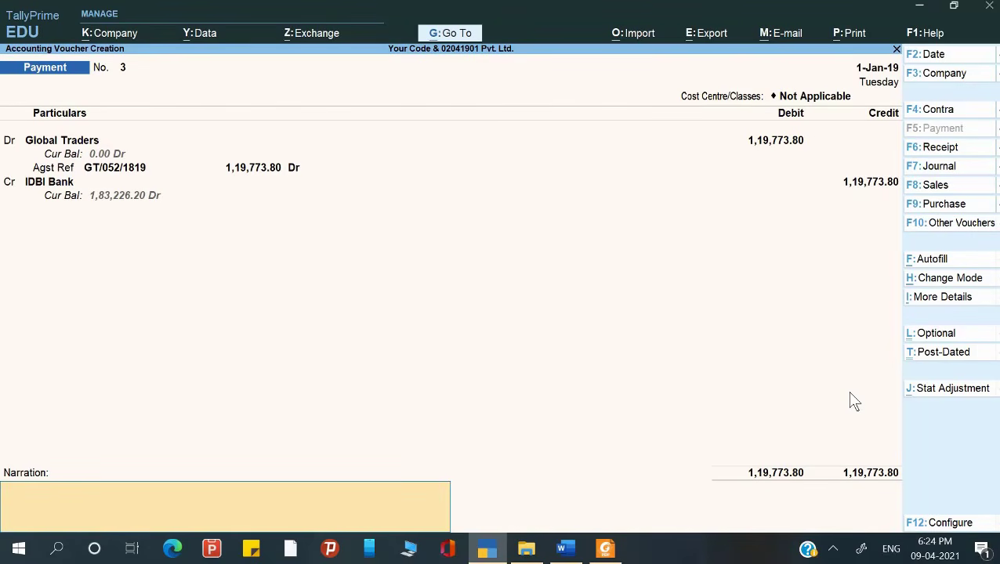
Enter the narration "Being payment made" and save the payment voucher.
type("Being payment made")
key("Return")
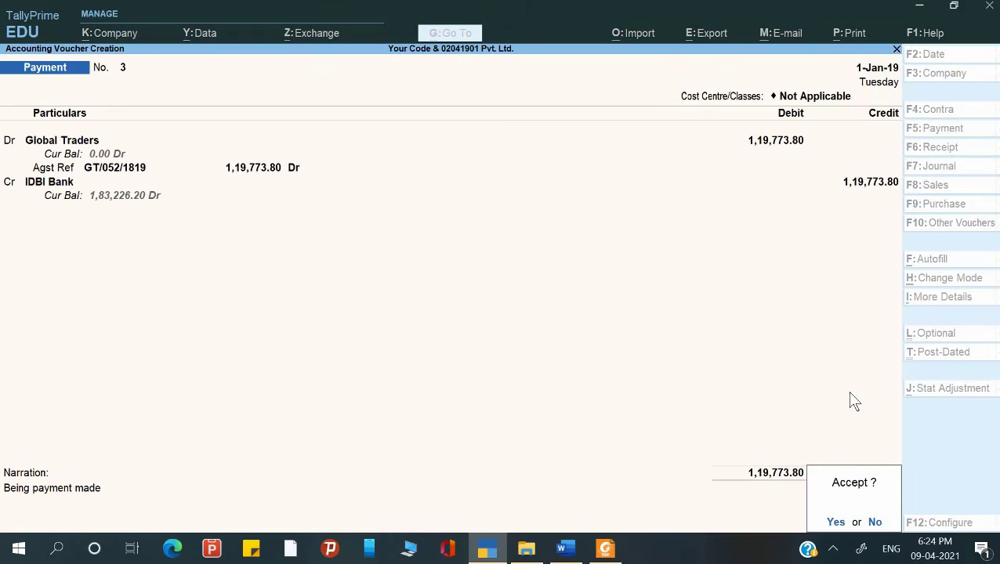
key("Return")
Switch to the Word question paper and read question 6 on the voucher type class requirements.
key("alt+Tab")
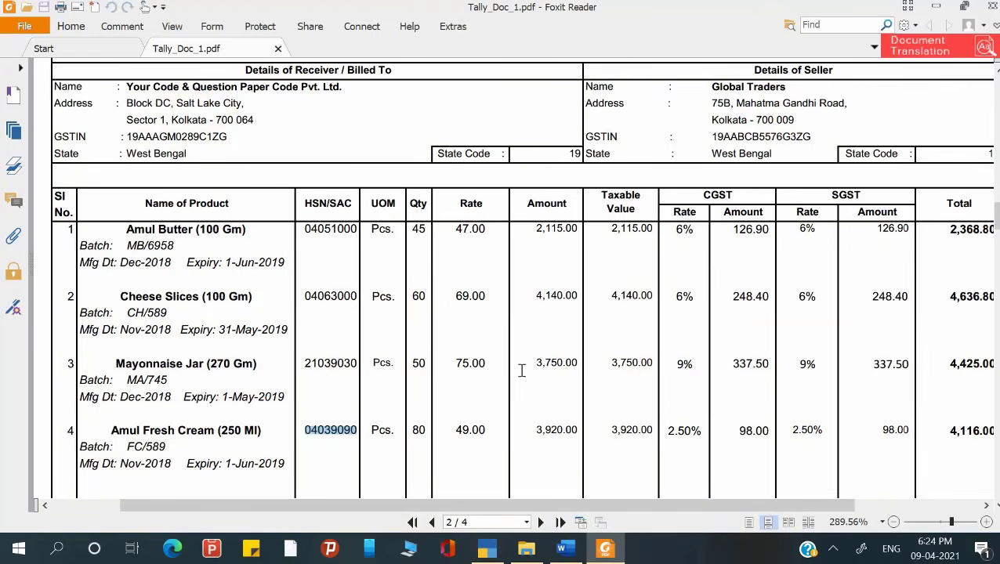
left_click(561, 548)
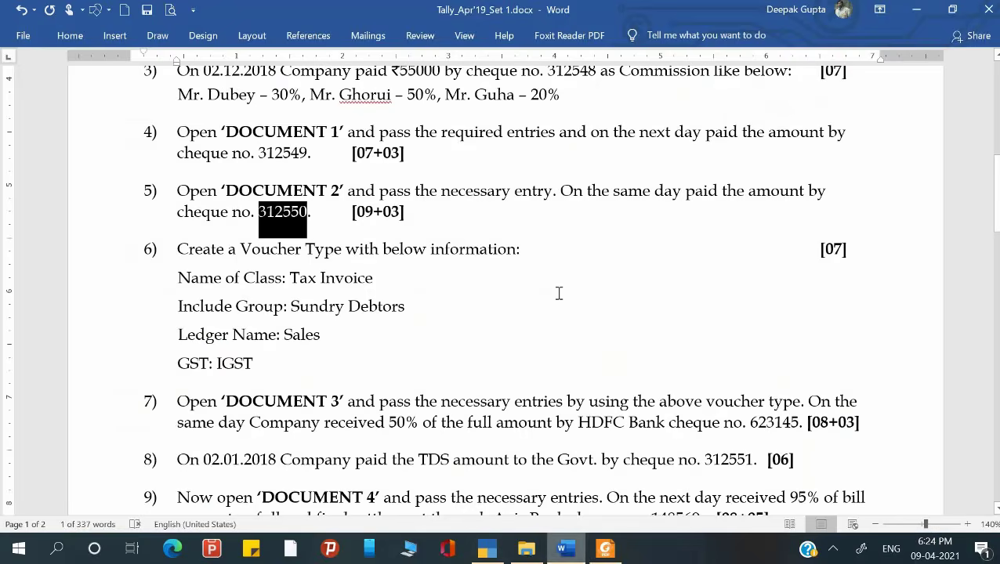
left_click(401, 219)
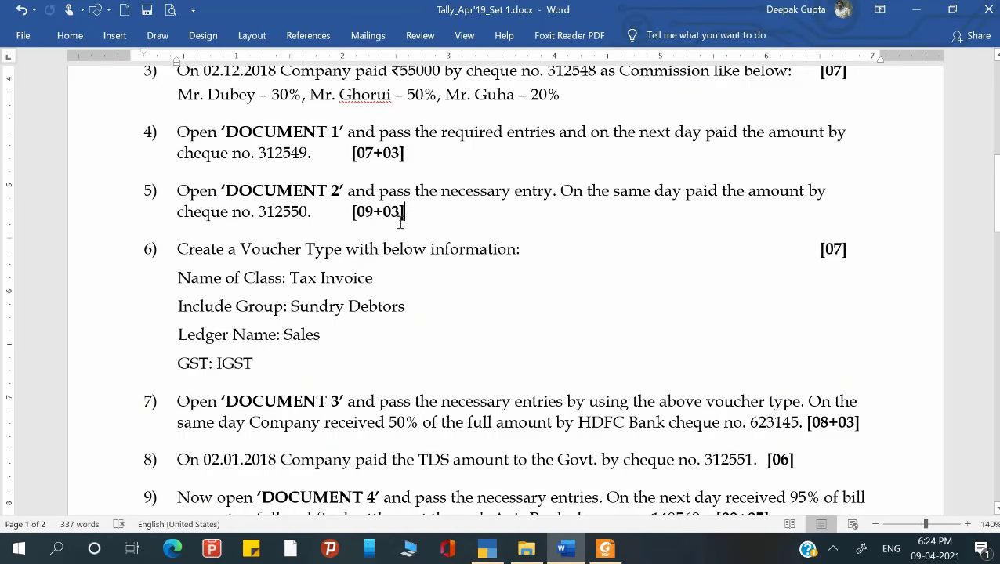
left_click(240, 269)
key("alt+Tab")
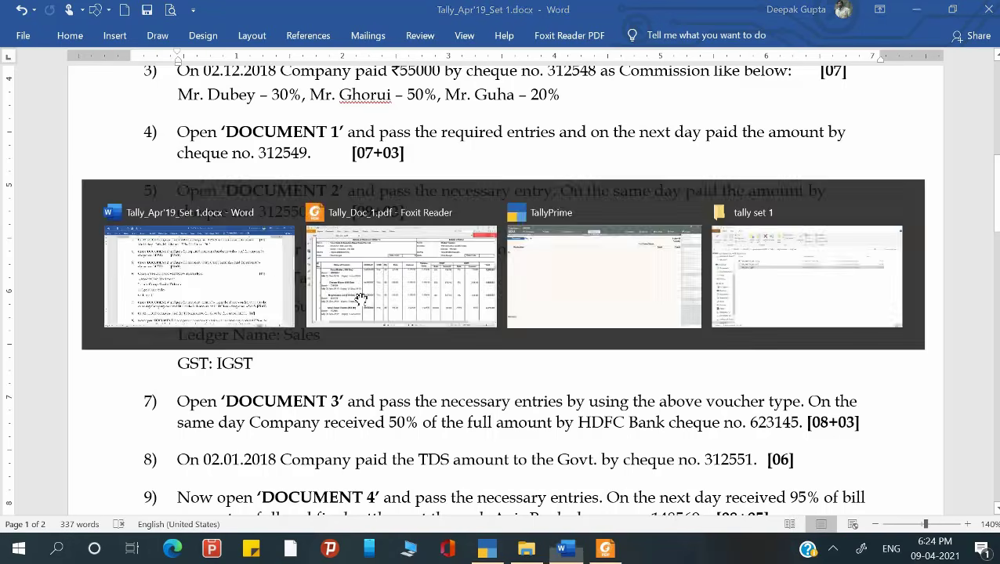
key("alt+Tab")
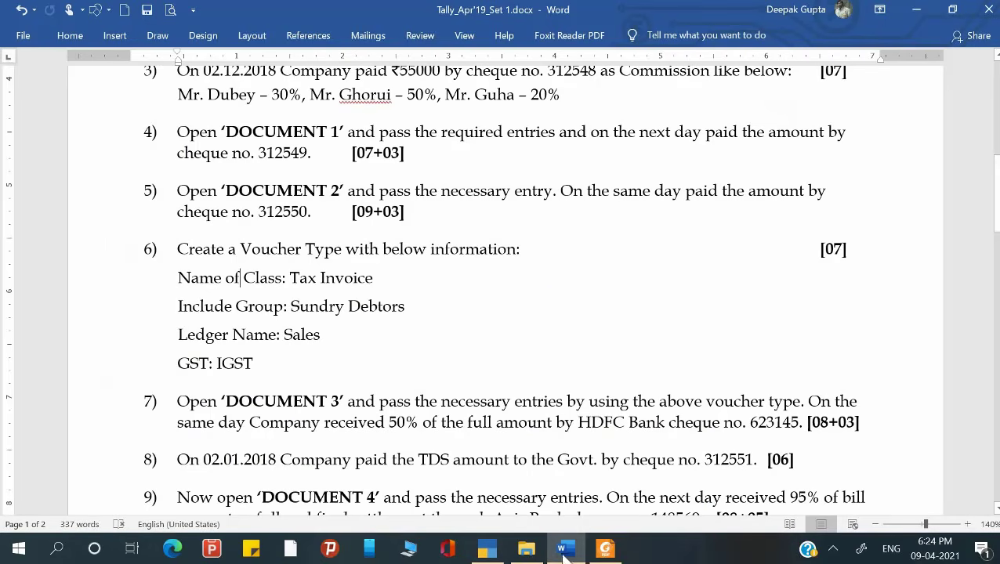
Switch to TallyPrime, quit the blank payment voucher and return to the Gateway of Tally.
key("alt+Tab")
key("Escape")
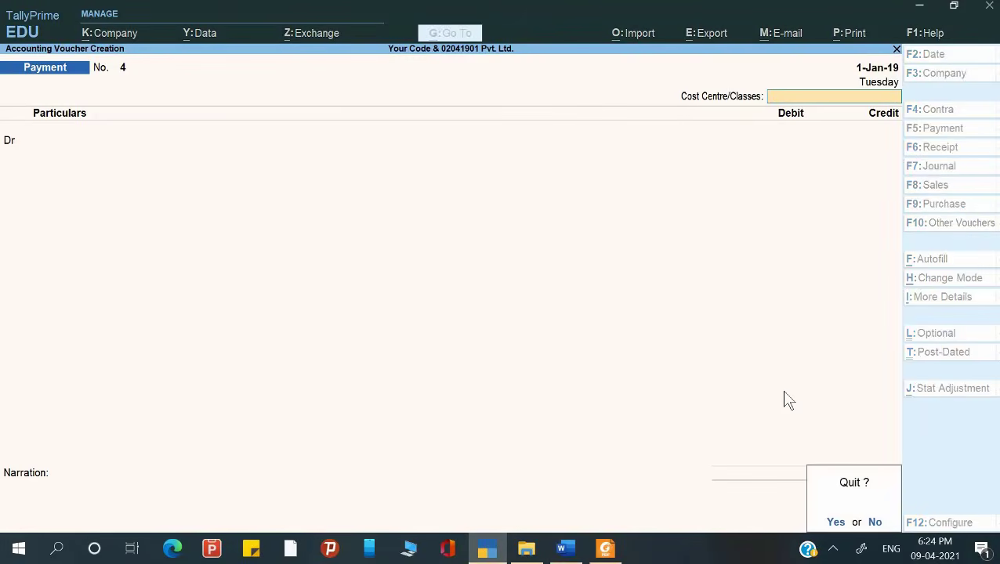
key("Return")
key("Escape")
key("Escape")
key("Down")
key("Up")
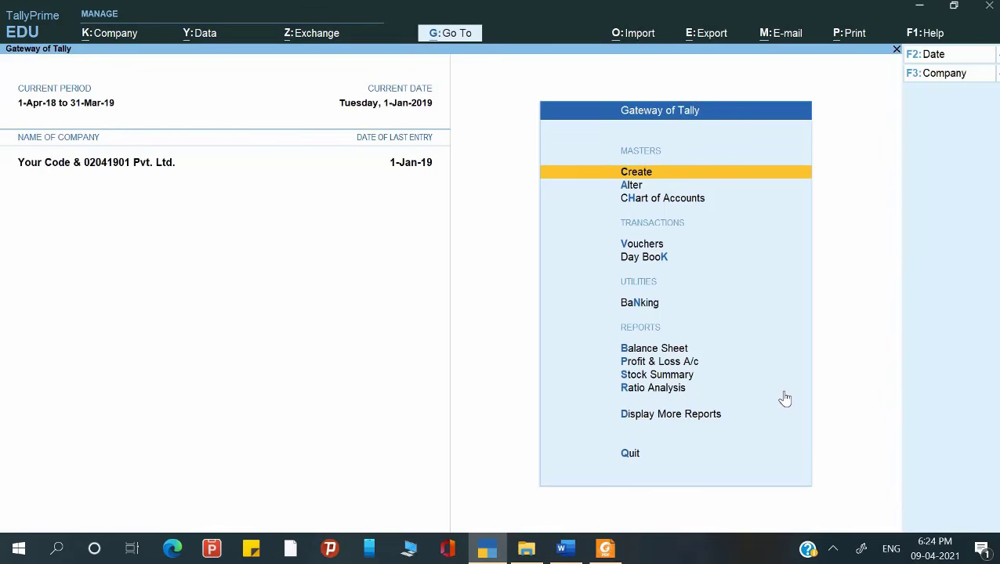
Open the Sales voucher type for alteration.
key("Down")
key("Return")
key("Down")
key("Down")
key("Down")
key("Down")
key("Down")
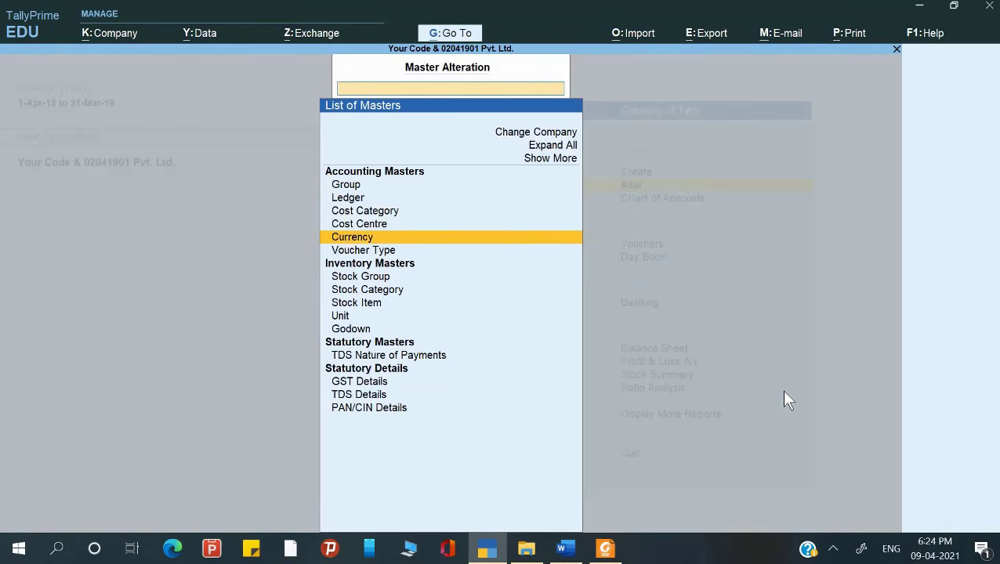
key("Up")
key("Down")
key("Return")
key("Down")
key("Down")
key("Down")
key("Down")
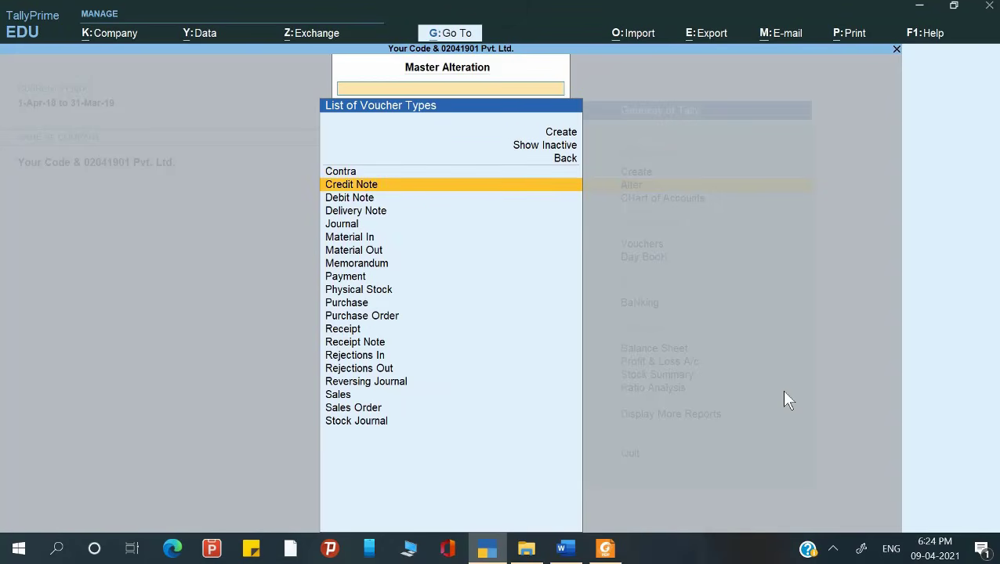
key("Down")
key("Down")
key("Down")
key("Down")
key("Down")
key("Down")
key("Down")
key("Down")
key("Down")
key("Down")
key("Down")
key("Down")
key("Down")
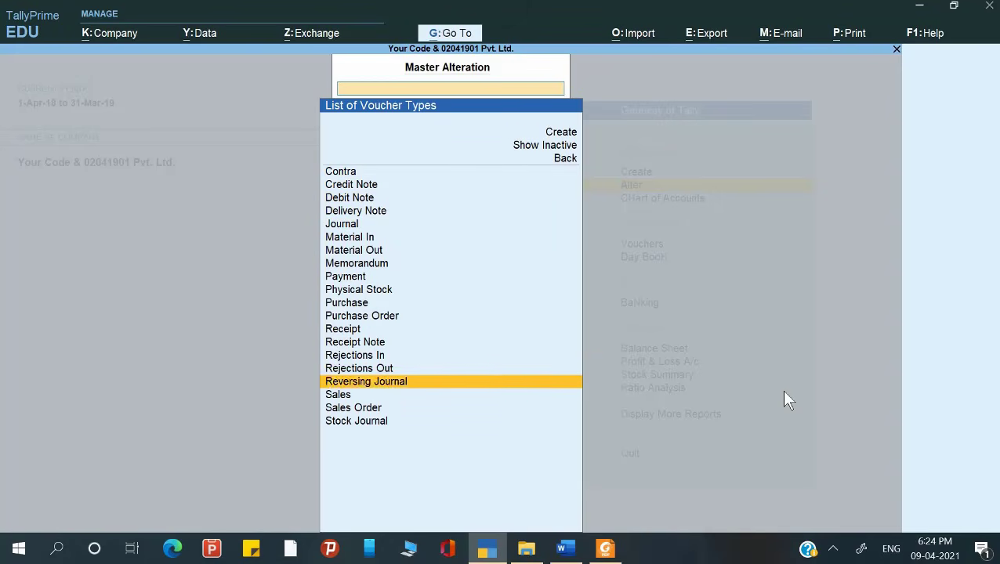
key("Return")
Keep the Sales voucher type's general and printing settings and add a class named Tax Invoice.
key("Return")
key("Return")
key("Return")
key("Return")
key("Return")
key("Return")
key("Return")
key("Return")
key("Return")
key("Return")
key("Return")
key("Return")
key("Return")
key("Return")
key("Return")
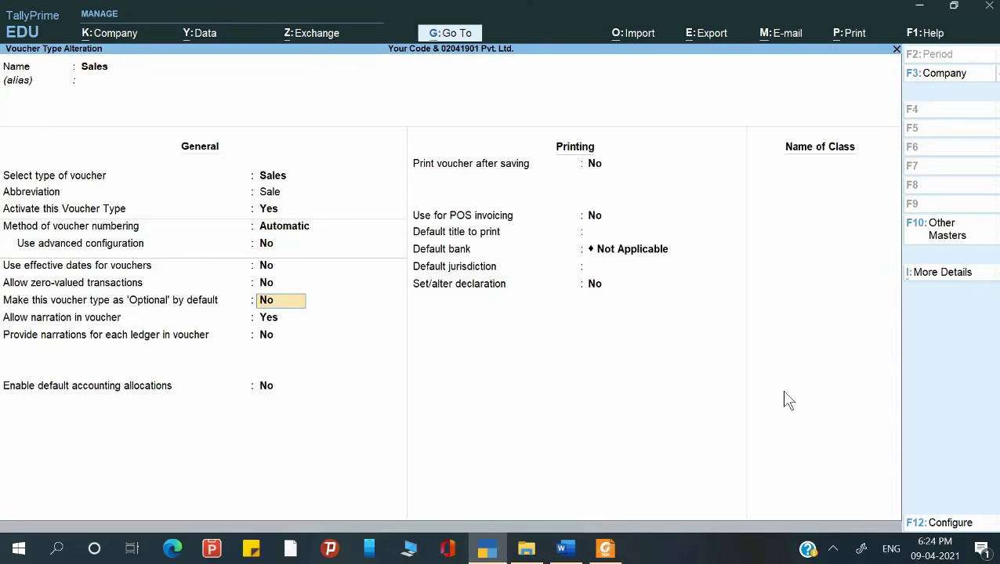
key("Return")
key("Return")
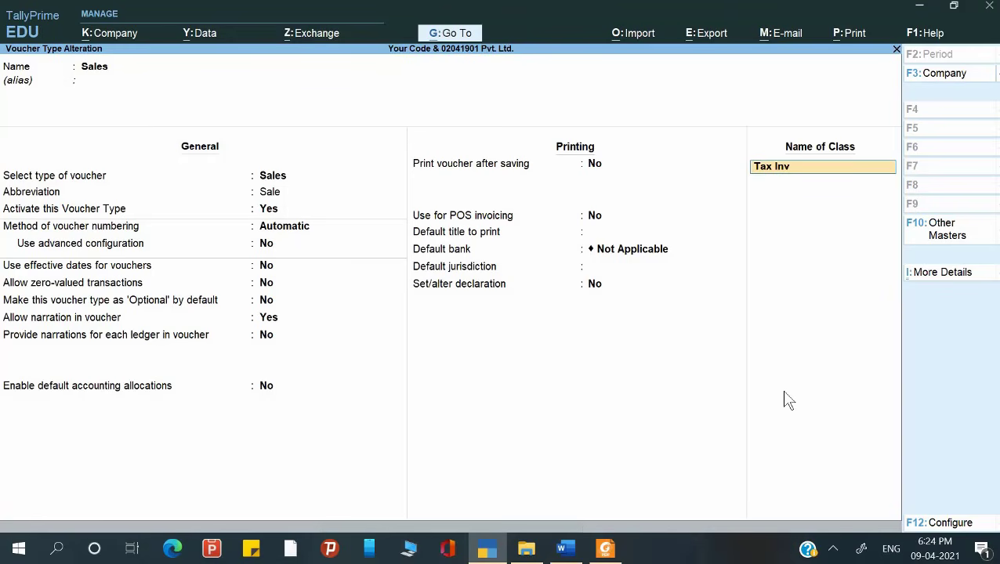
key("Return")
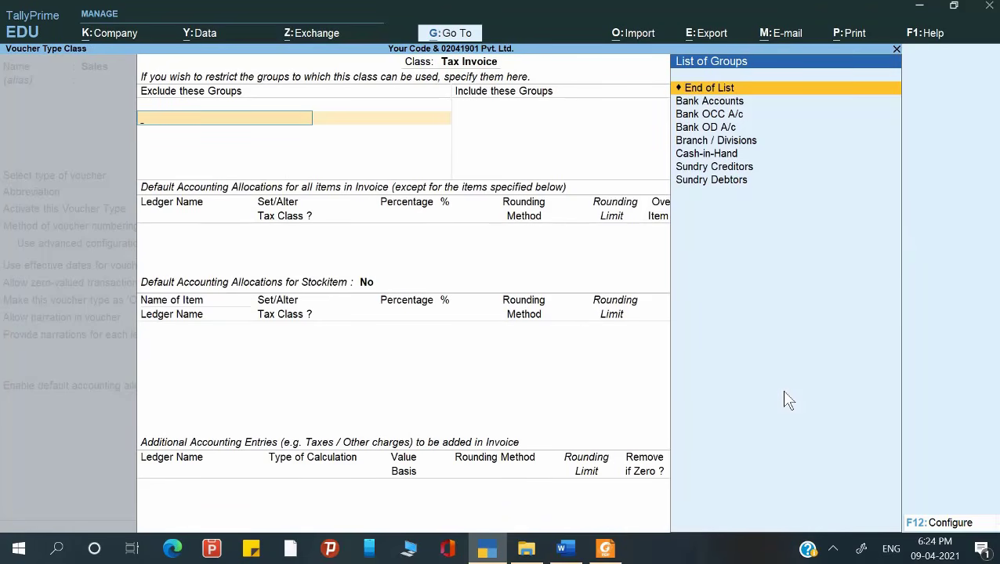
Leave the Tax Invoice class's excluded groups empty and include only the Sundry Debtors group, as question 6 requires.
key("Return")
key("alt+Tab")
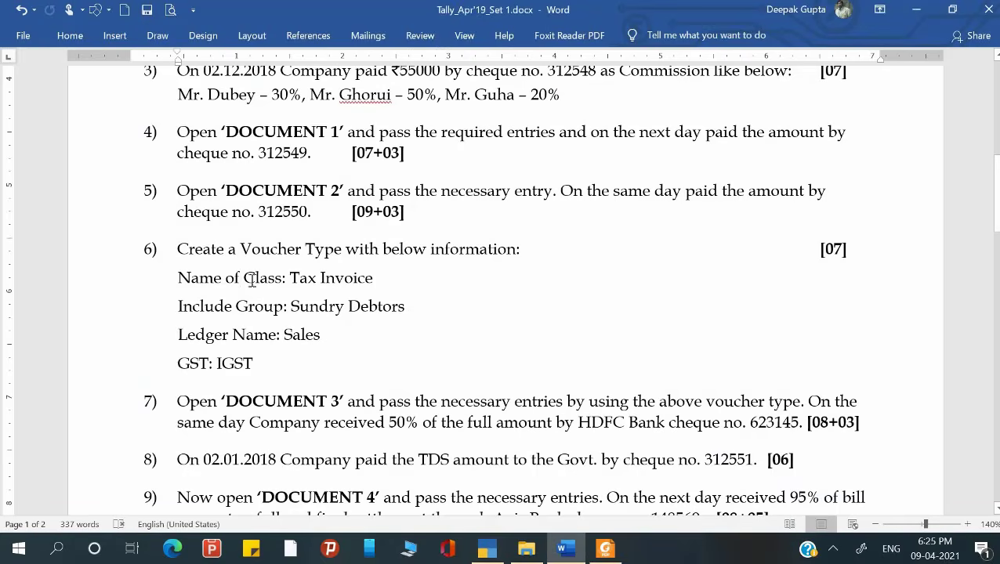
key("alt+Tab")
type("S")
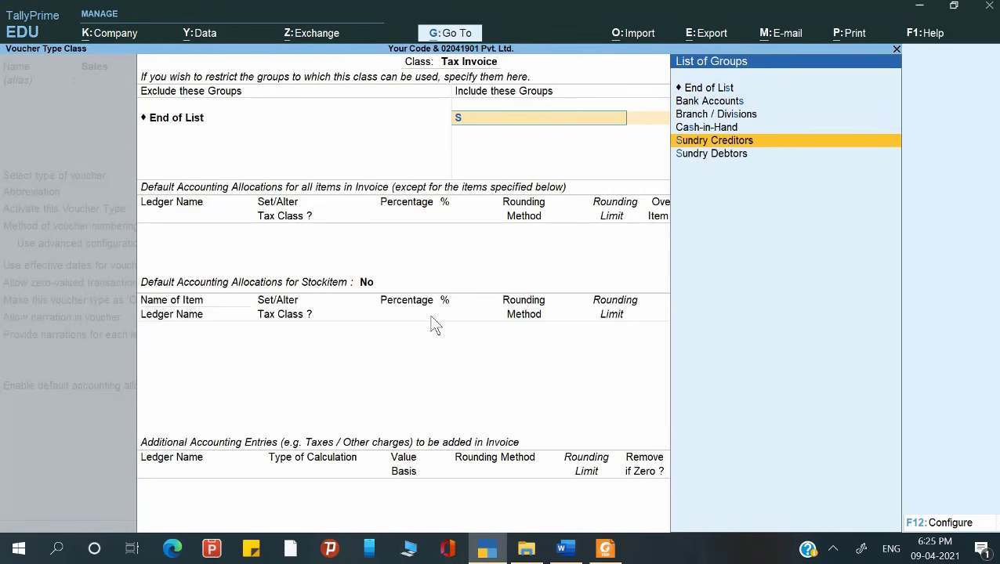
key("Down")
key("Return")
key("Return")
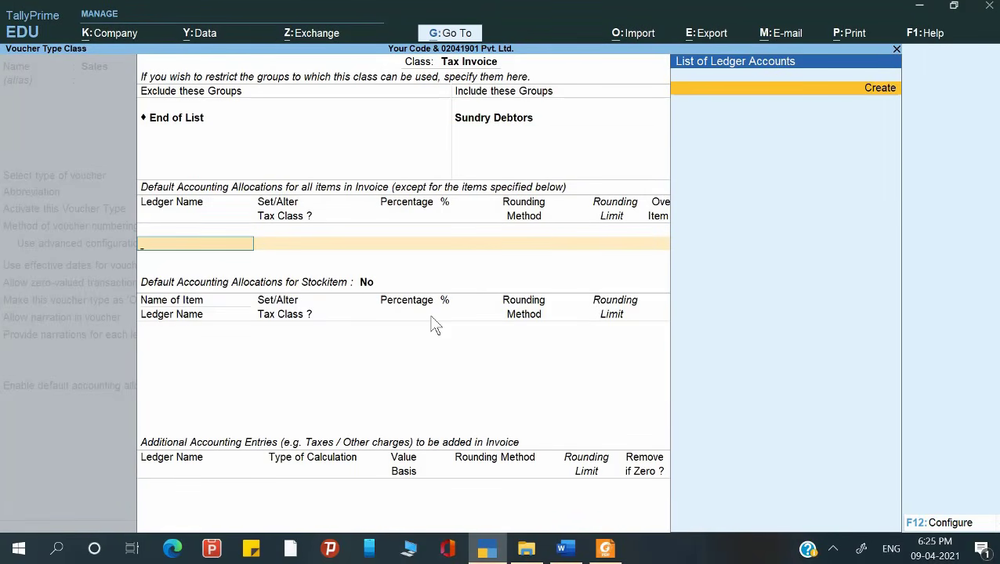
Check question 6 for the ledger name and start a new ledger named Sales for the class's default allocations.
key("alt+Tab")
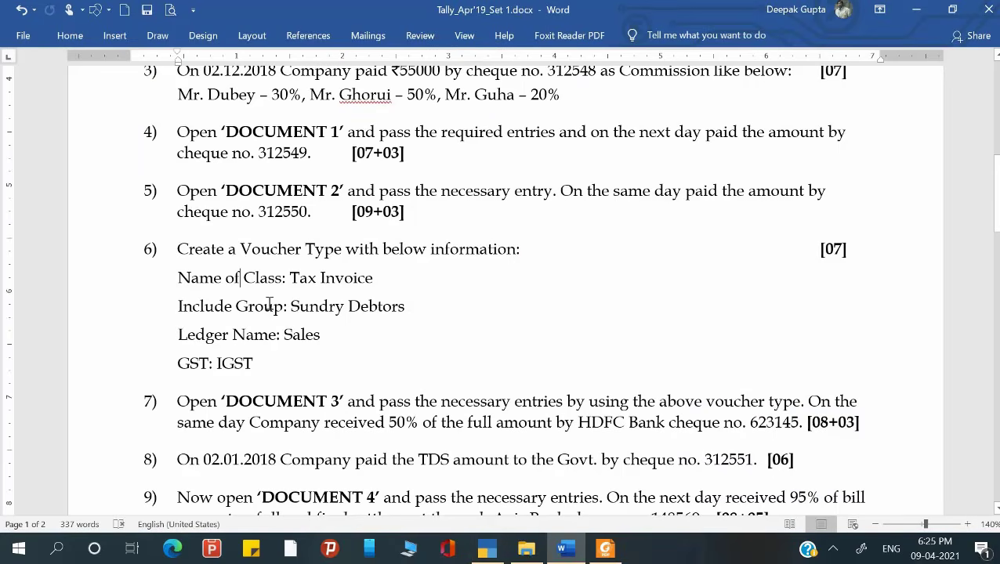
key("alt+Tab")
key("alt+c")
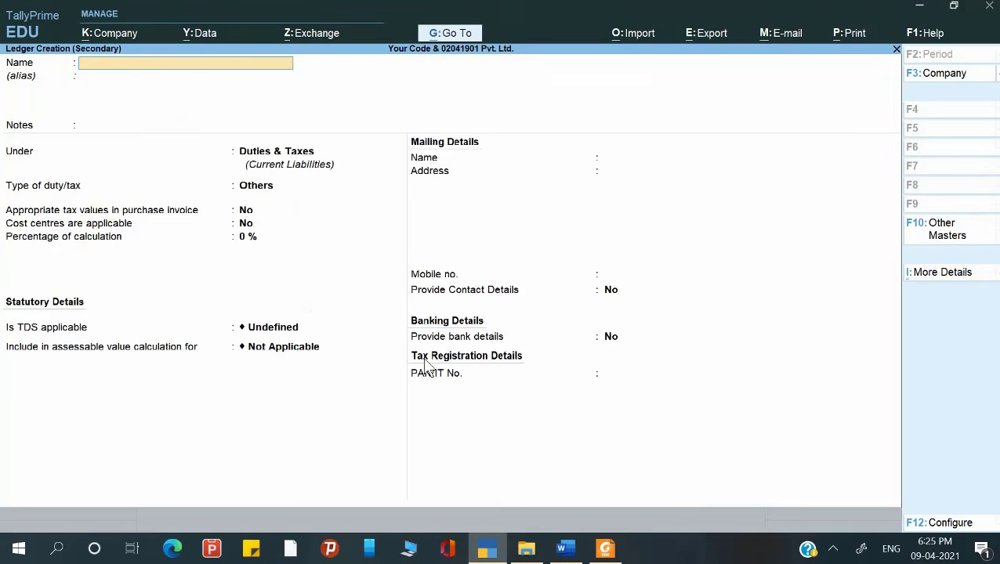
type("Sales")
key("Return")
key("Return")
key("Return")
Place the Sales ledger under Sales Accounts and leave its ledger type as Not Applicable.
type("S")
key("Down")
key("Down")
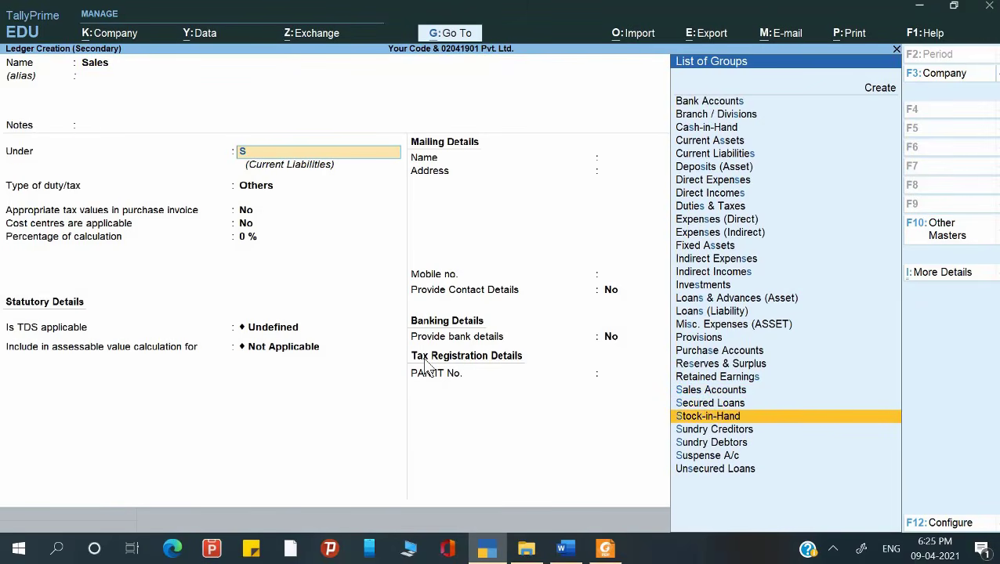
key("Down")
key("Down")
key("Up")
key("Up")
key("Up")
key("Up")
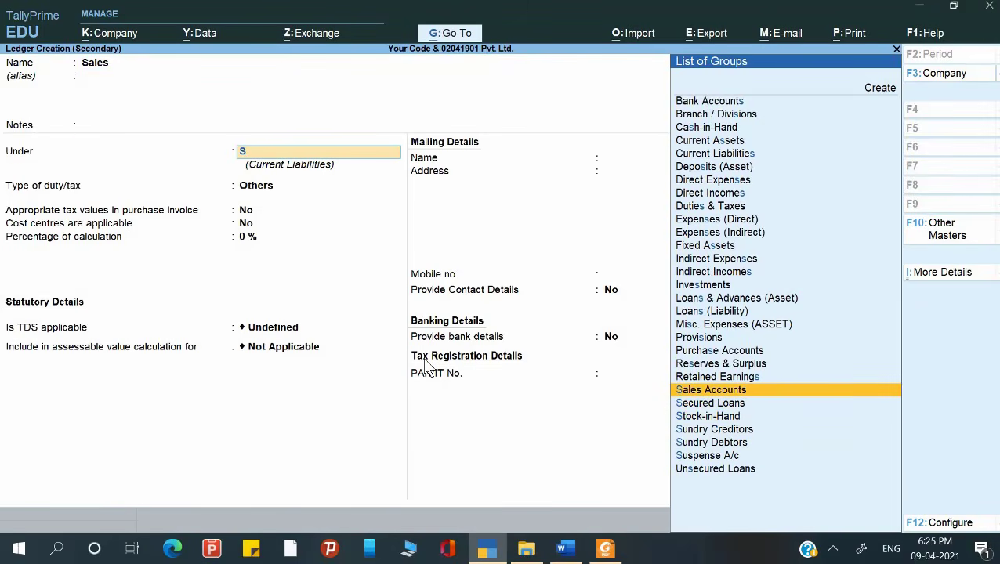
key("Return")
key("Return")
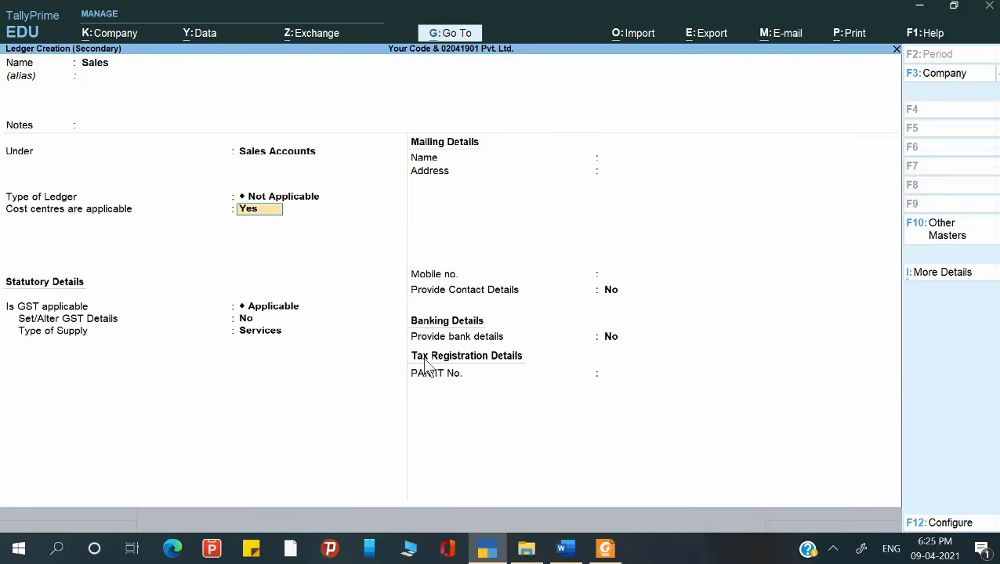
Turn off cost centres for the Sales ledger, keep GST applicable and set the type of supply to Goods.
type("N")
key("Return")
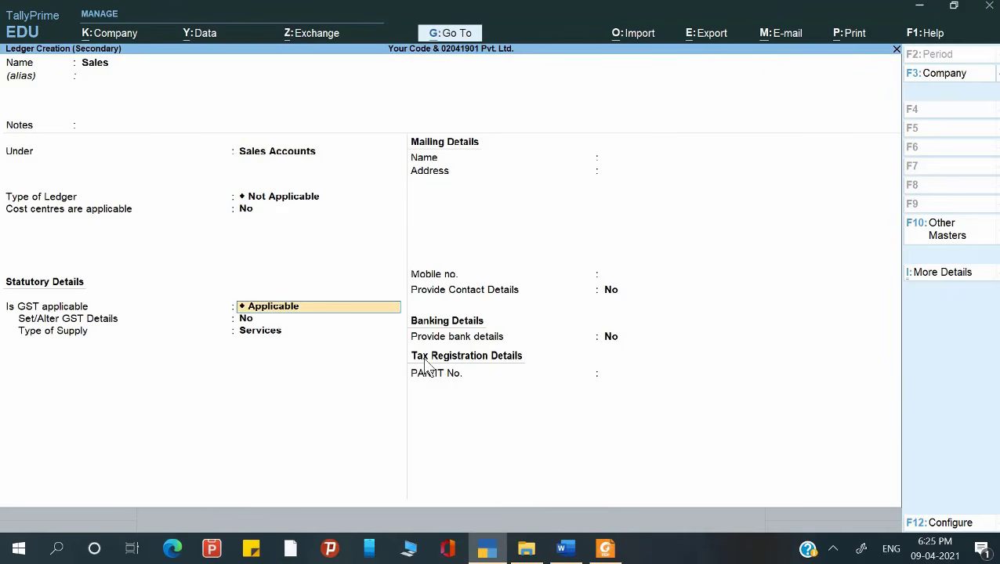
key("Return")
key("Return")
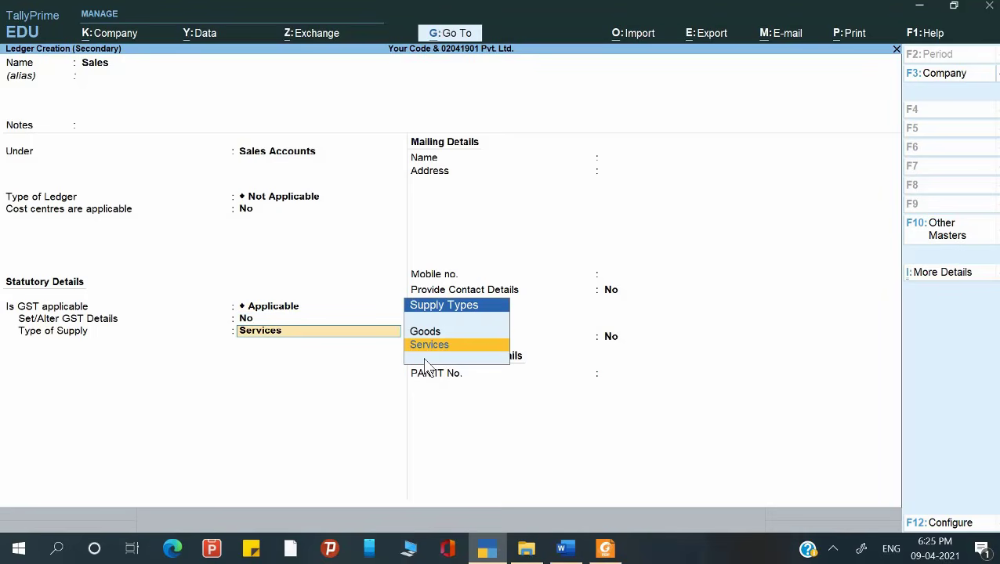
key("Up")
key("Return")
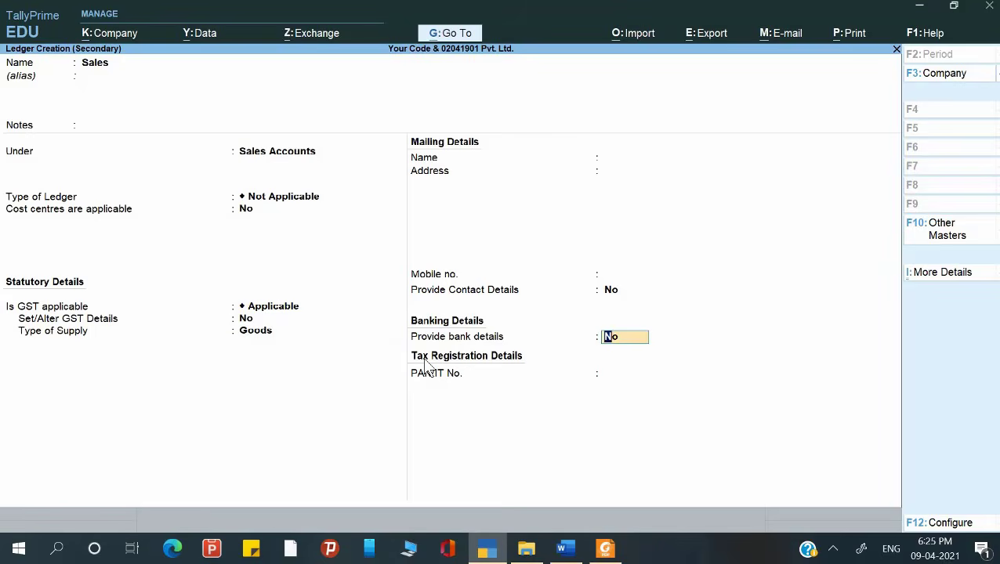
Save the Sales ledger and allocate 100% to it in the Tax Invoice class, with no stock item allocations.
left_click(423, 357)
key("ctrl+a")
key("Return")
key("Return")
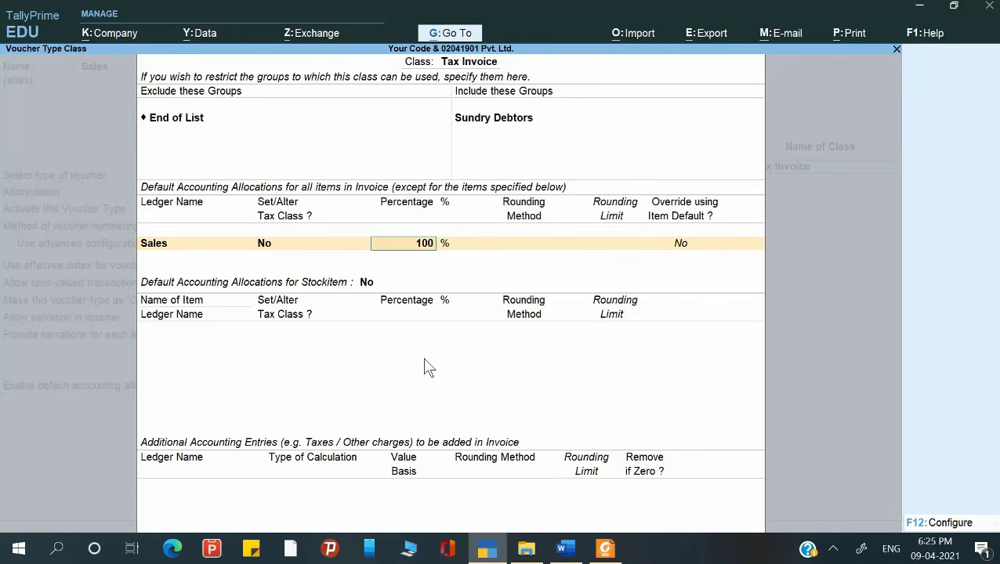
key("Return")
key("Return")
key("Return")
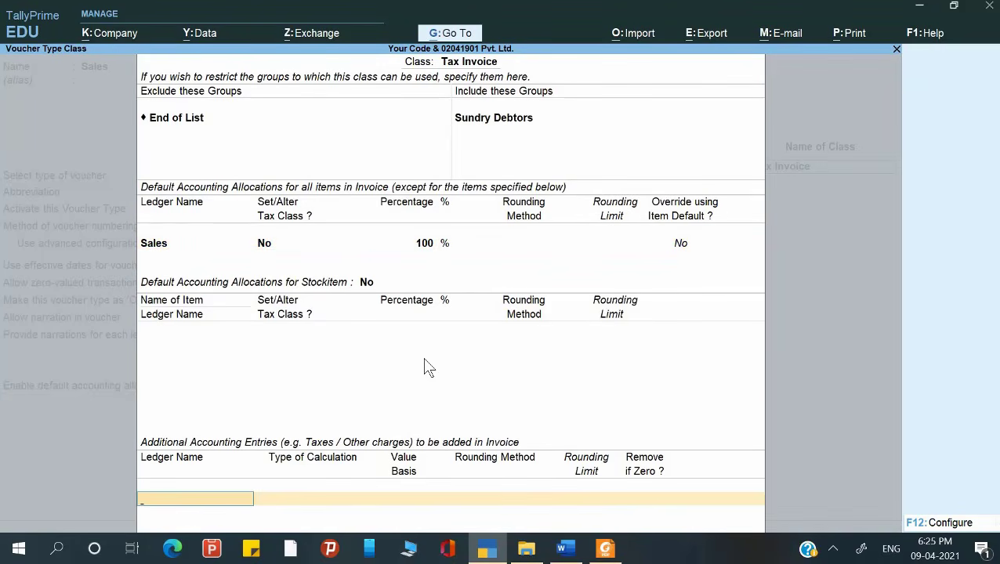
Check question 6 for the GST ledger and create a ledger named IGST under Duties & Taxes.
key("alt+Tab")
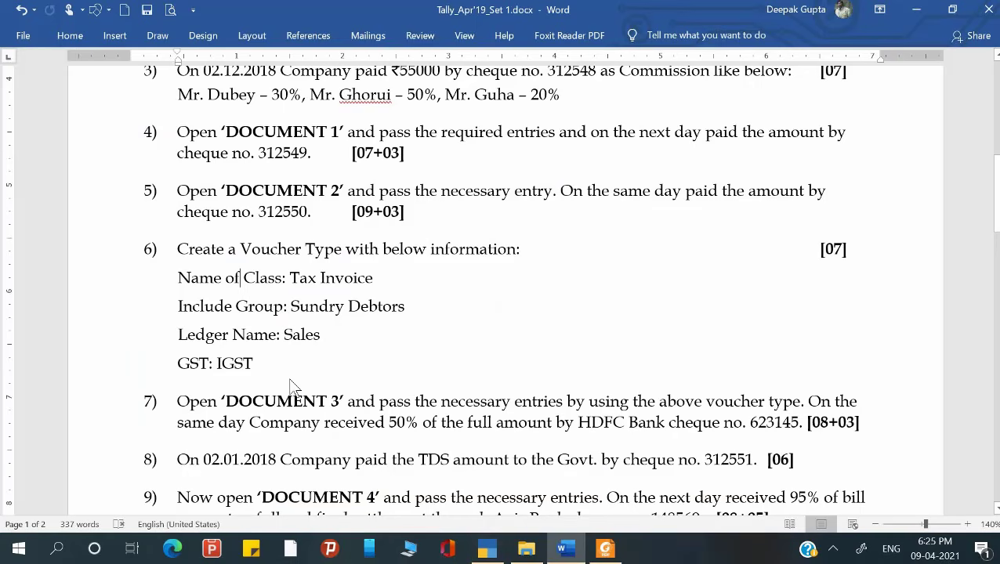
key("alt+Tab")
key("alt+c")
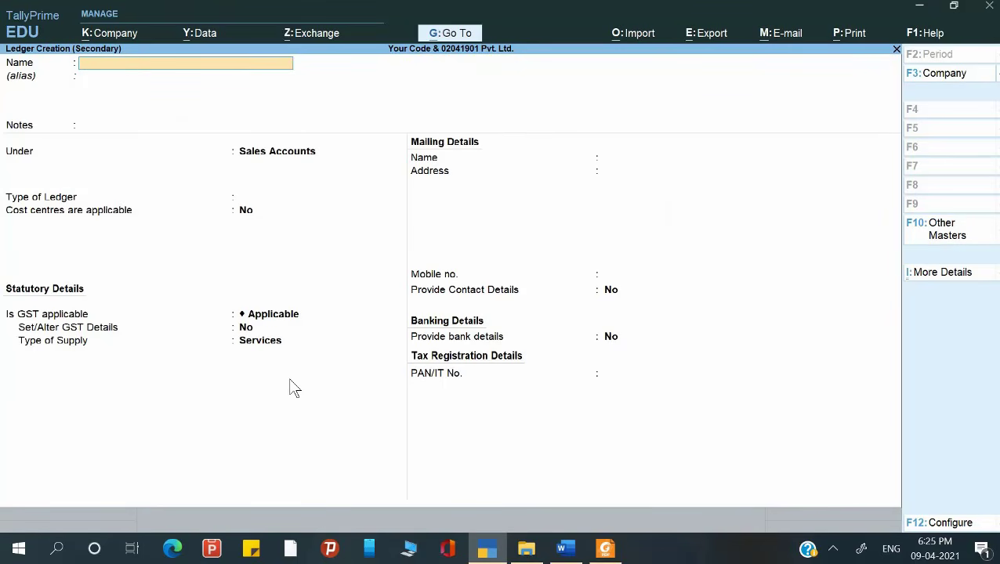
key("Return")
key("Return")
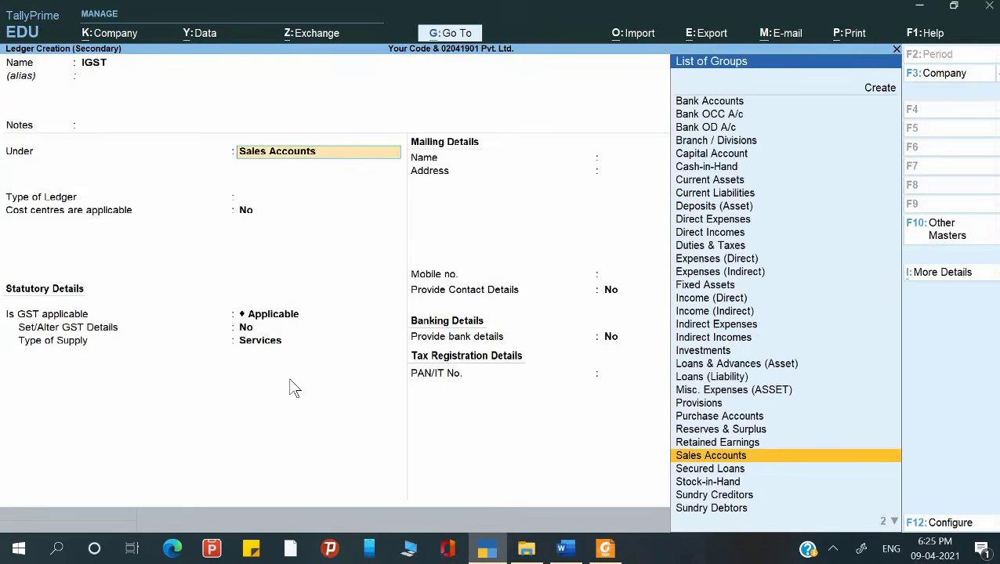
type("D")
key("Down")
key("Down")
key("Down")
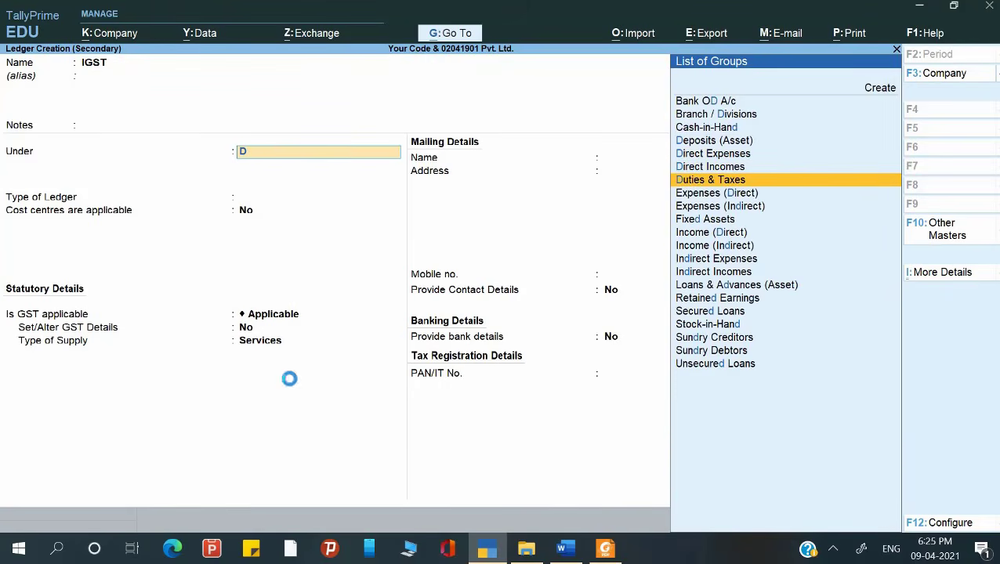
key("Return")
Set the IGST ledger's type of duty to GST and its tax type to Integrated Tax.
key("Up")
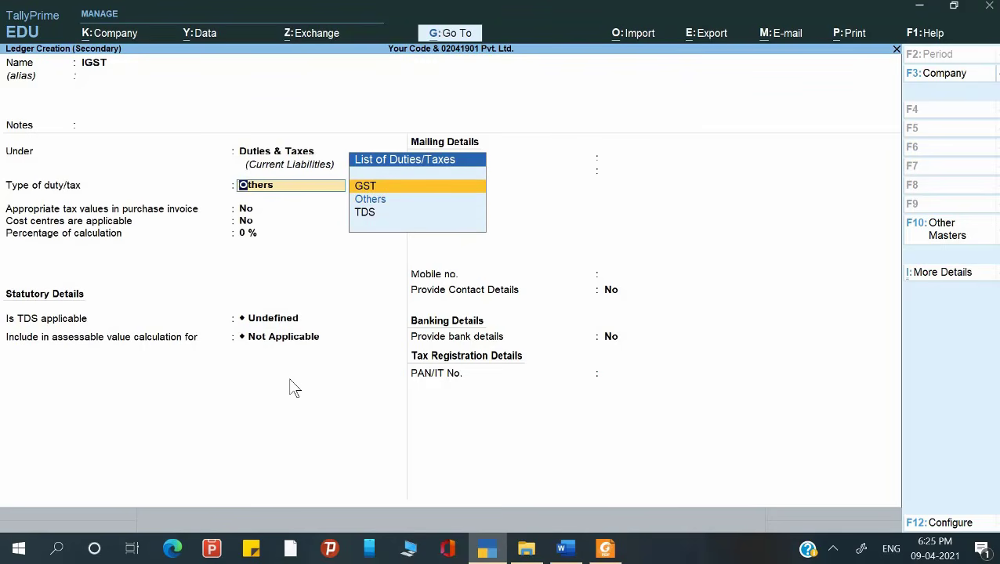
key("Return")
key("Down")
key("Down")
key("Down")
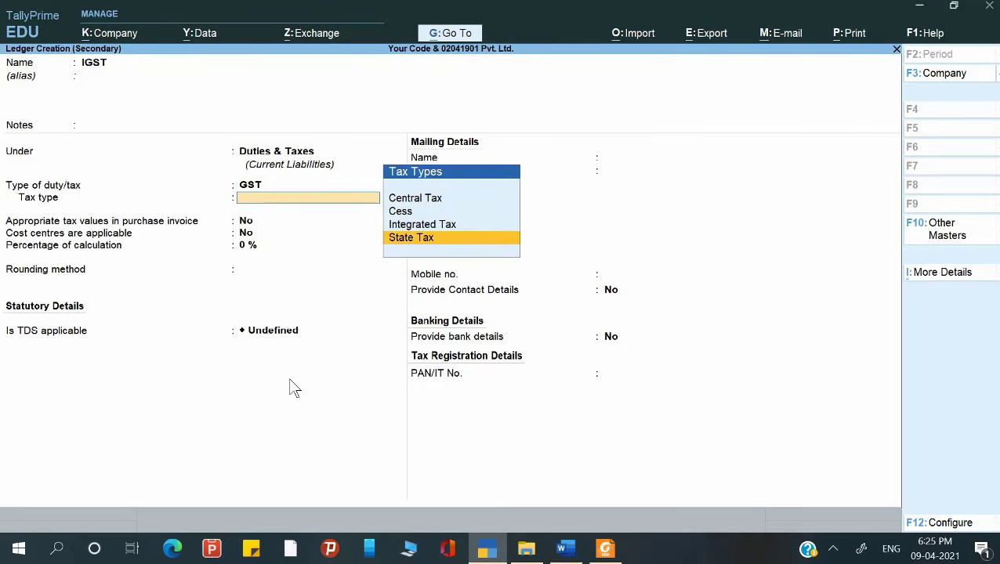
key("Up")
key("Return")
Keep IGST's calculation at 0% and rounding method Not Applicable, set its TDS applicability and save the ledger.
key("Return")
key("Return")
key("Return")
key("Return")
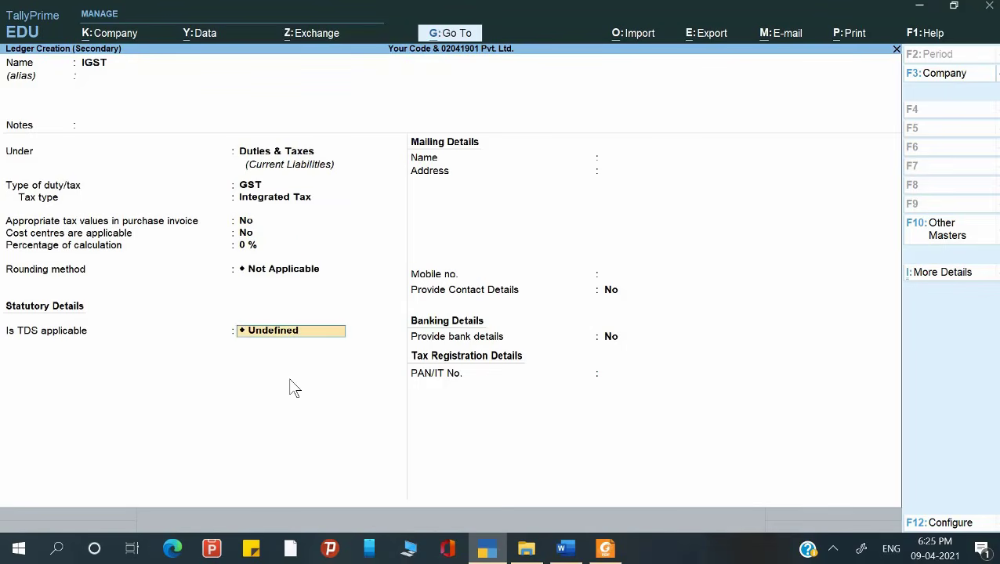
key("Up")
key("Return")
key("ctrl+a")
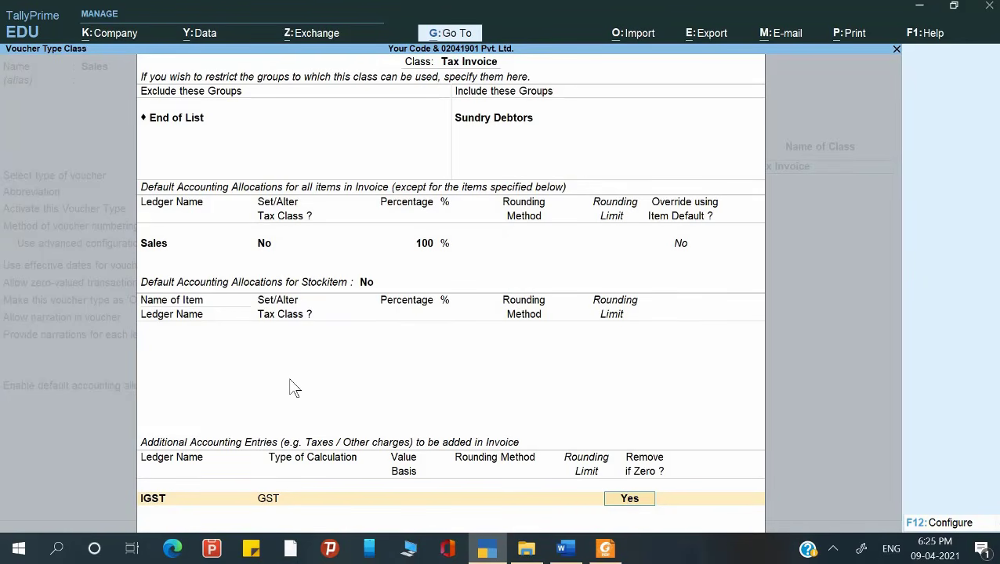
Keep IGST removed if zero, save the Tax Invoice class and Sales voucher type, and return to the Gateway of Tally.
key("Return")
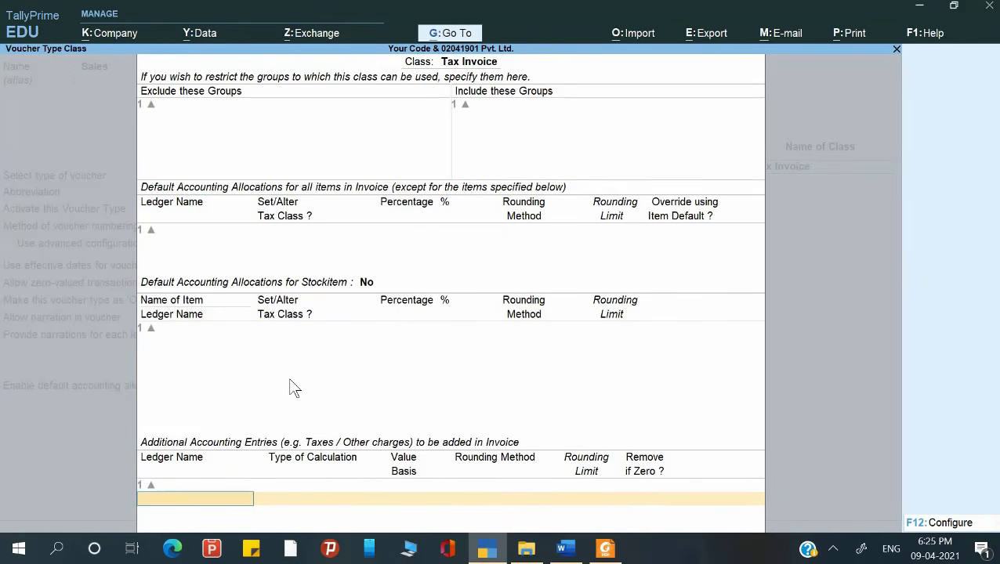
key("Return")
key("Return")
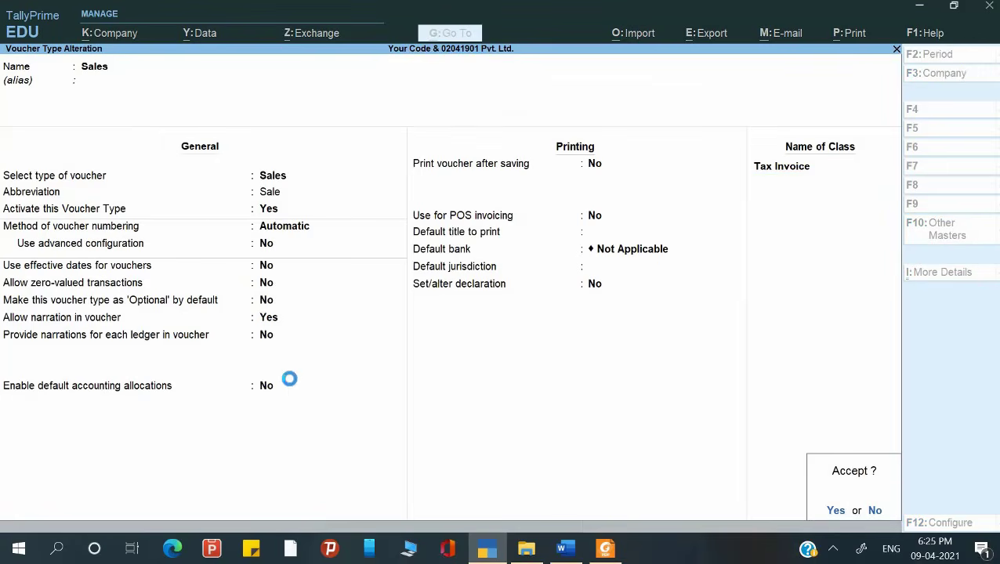
key("Return")
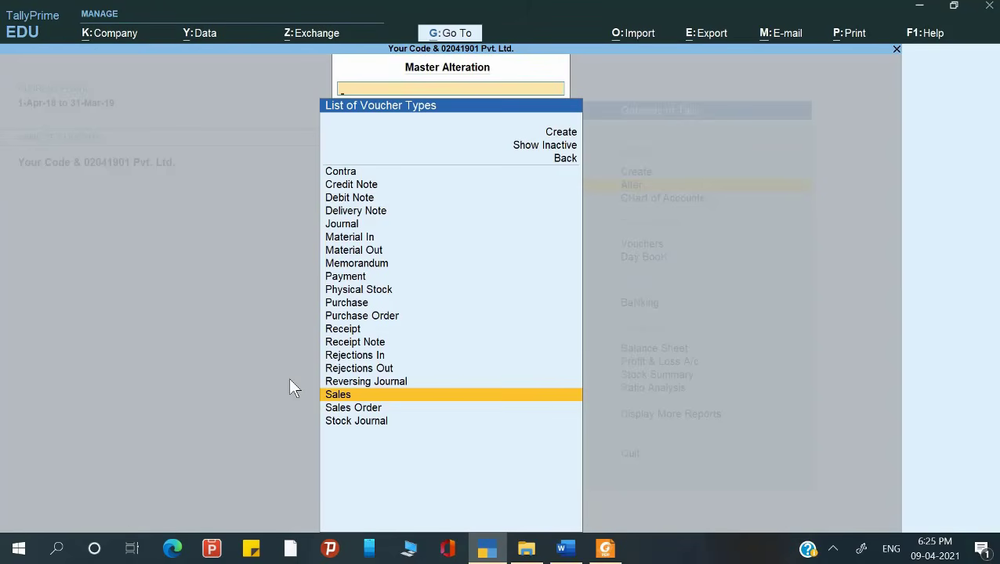
key("Escape")
key("Up")
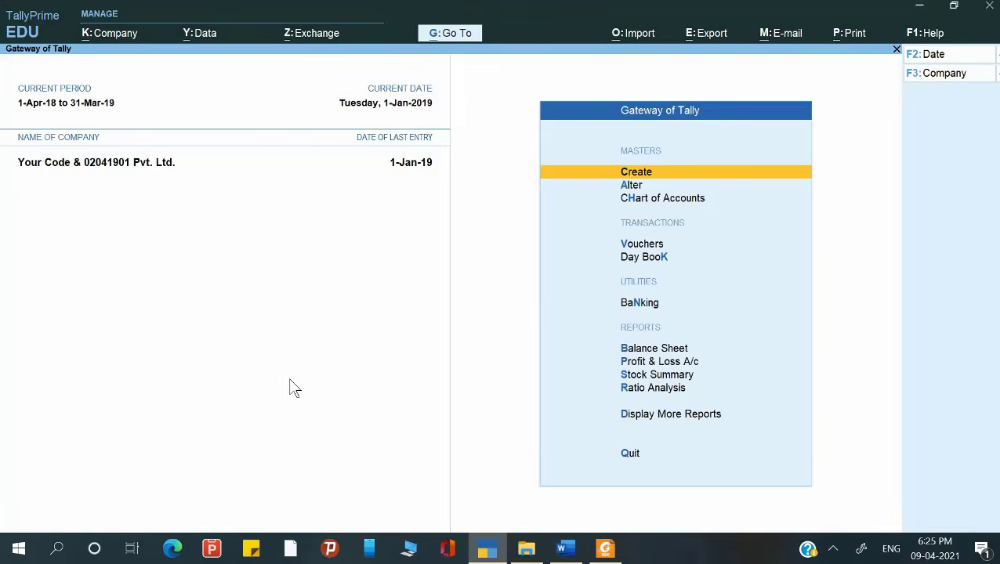
Switch to the question paper in Word and read question 7 on DOCUMENT 3 and the HDFC Bank receipt.
key("alt+Tab")
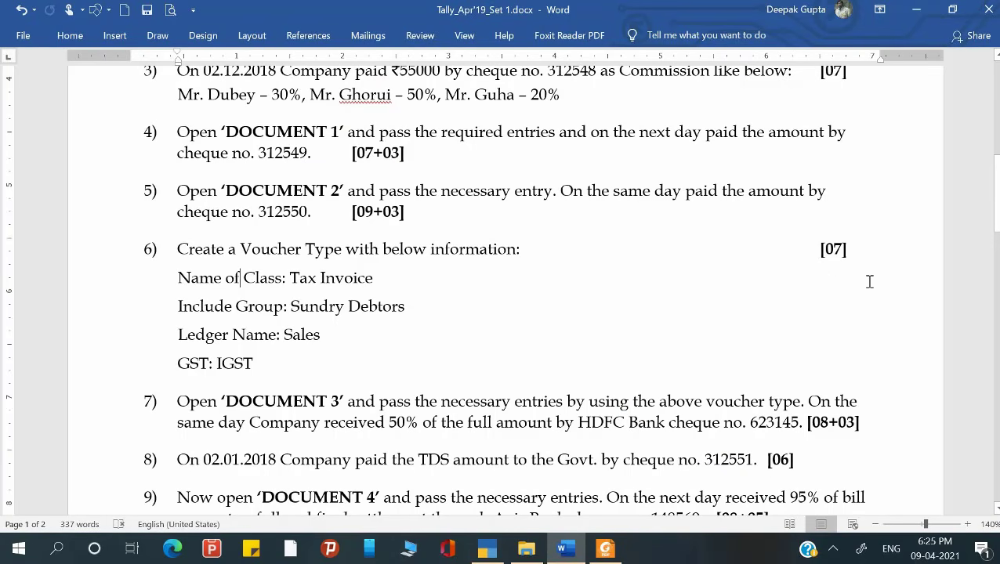
scroll(673, 314, "down", 2)
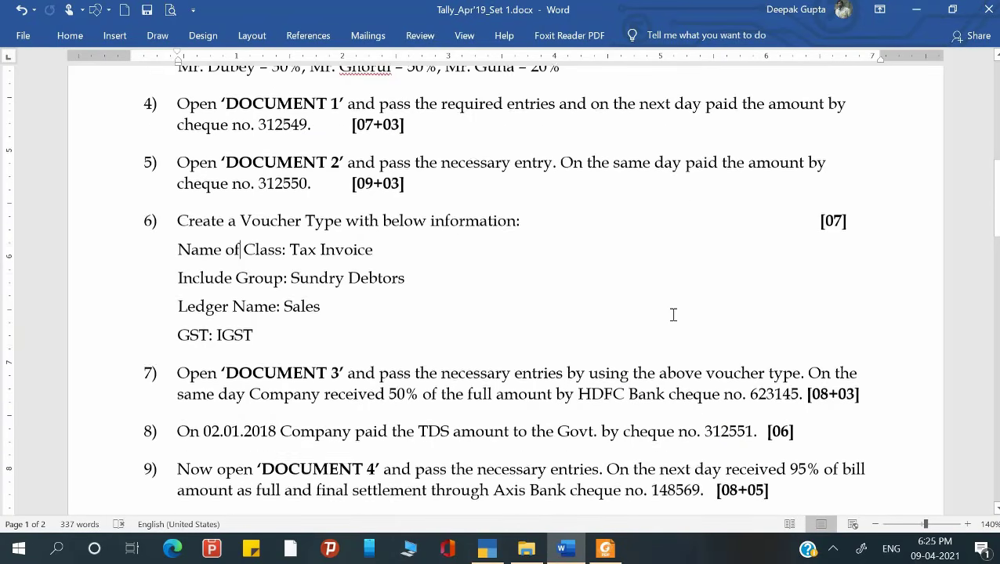
scroll(671, 318, "down", 3)
scroll(458, 284, "up", 2)
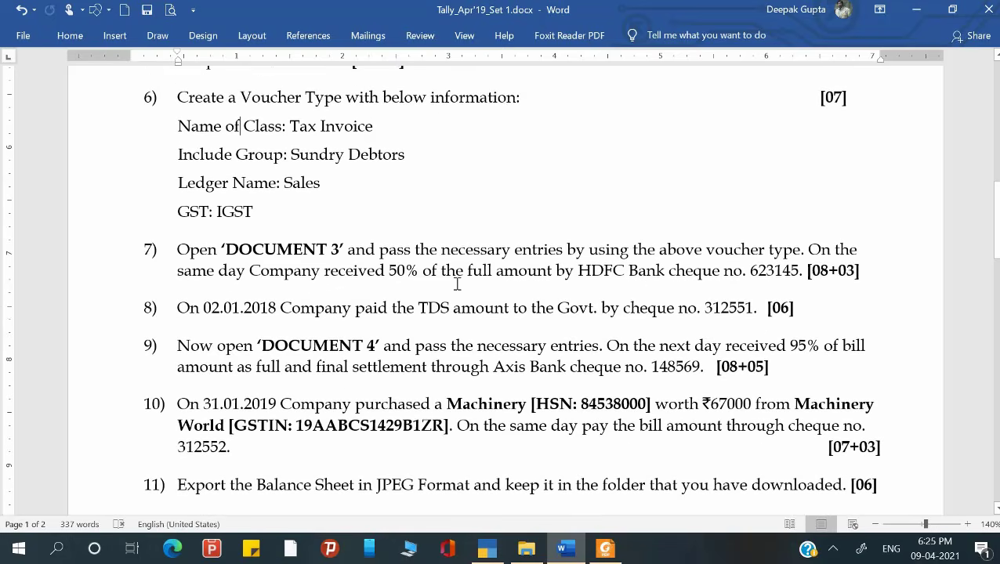
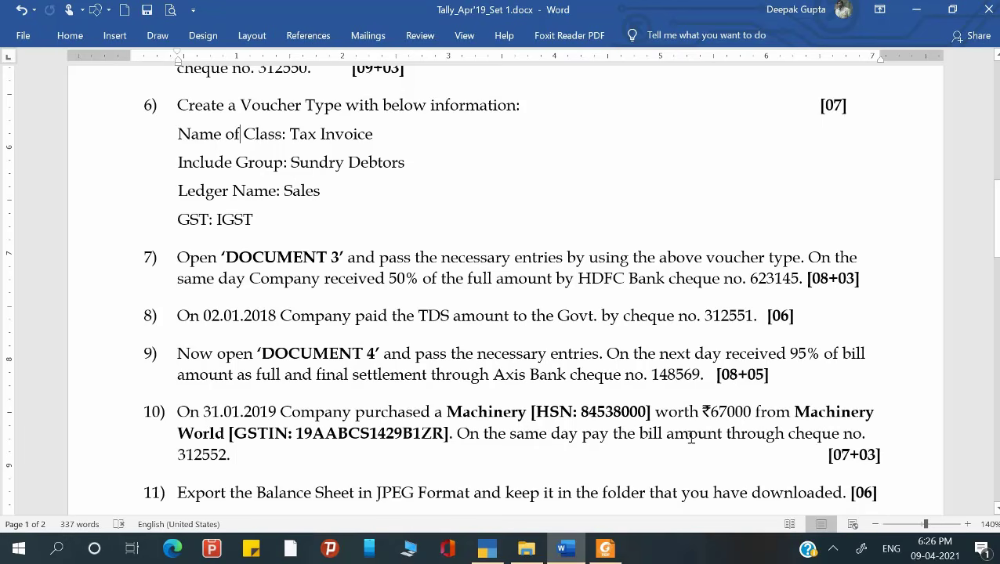
Switch to Tally_Doc_1.pdf in Foxit Reader and examine the Easy Day Express tax invoice's buyer details, items, discounted values and IGST.
left_click(605, 549)
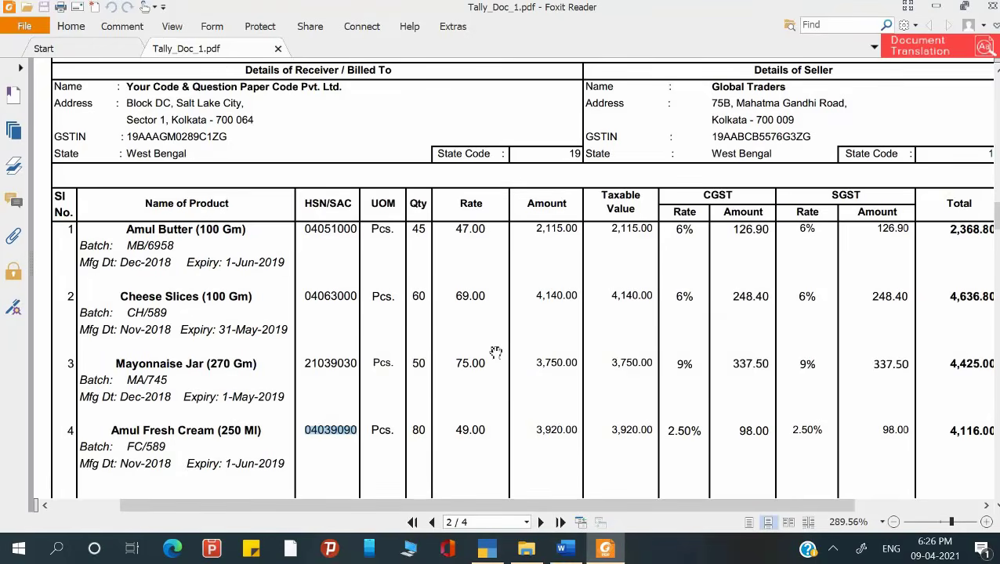
scroll(495, 353, "down", 15)
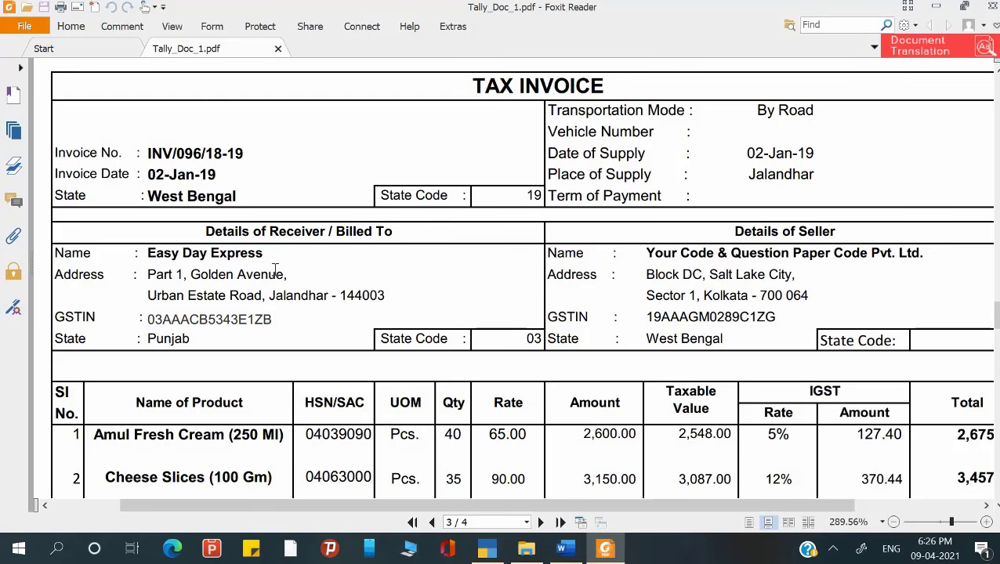
scroll(276, 271, "down", 1)
scroll(273, 273, "up", 1)
scroll(306, 314, "down", 3)
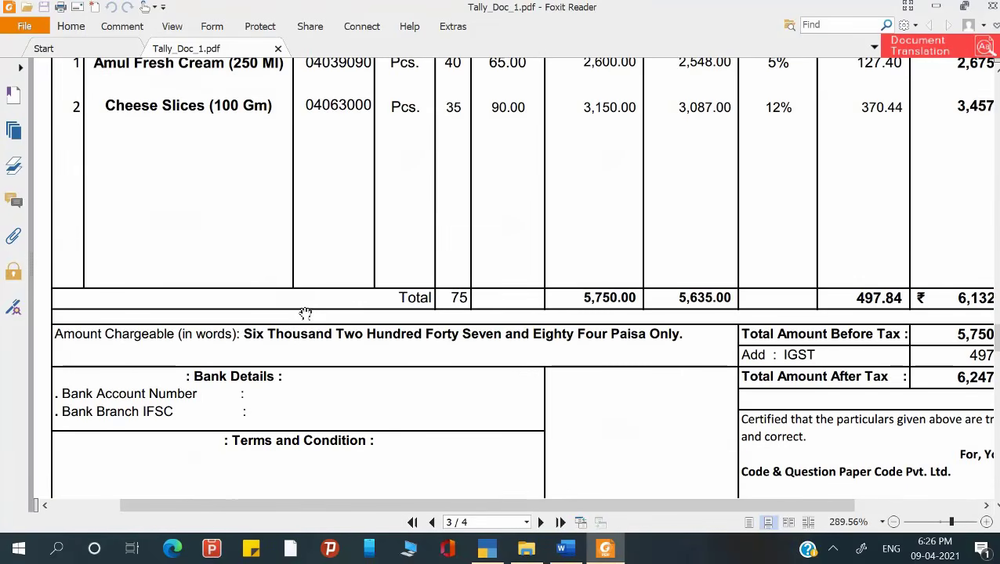
scroll(306, 313, "up", 3)
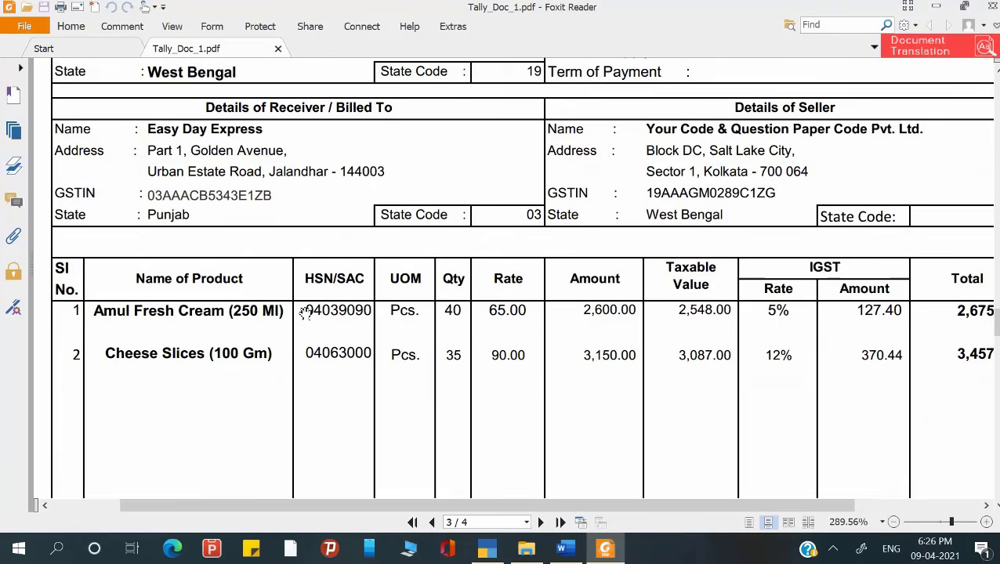
scroll(305, 314, "down", 3)
scroll(305, 313, "up", 3)
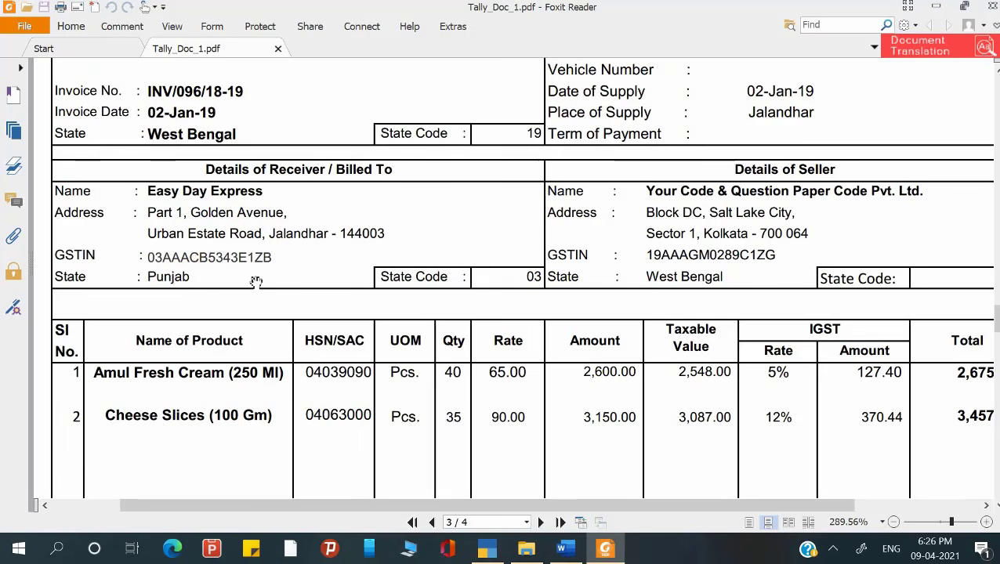
key("alt+Tab")
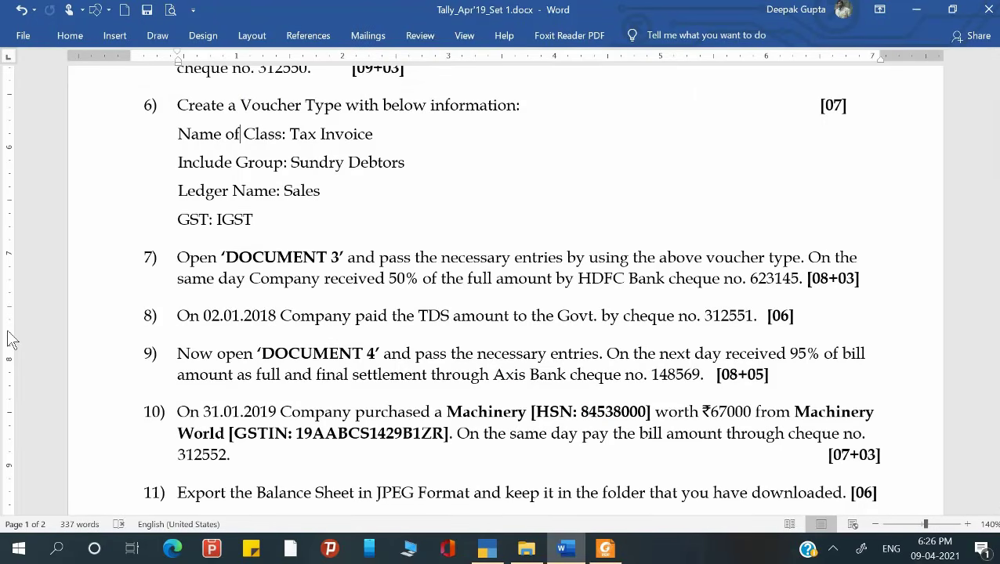
key("alt+Tab")
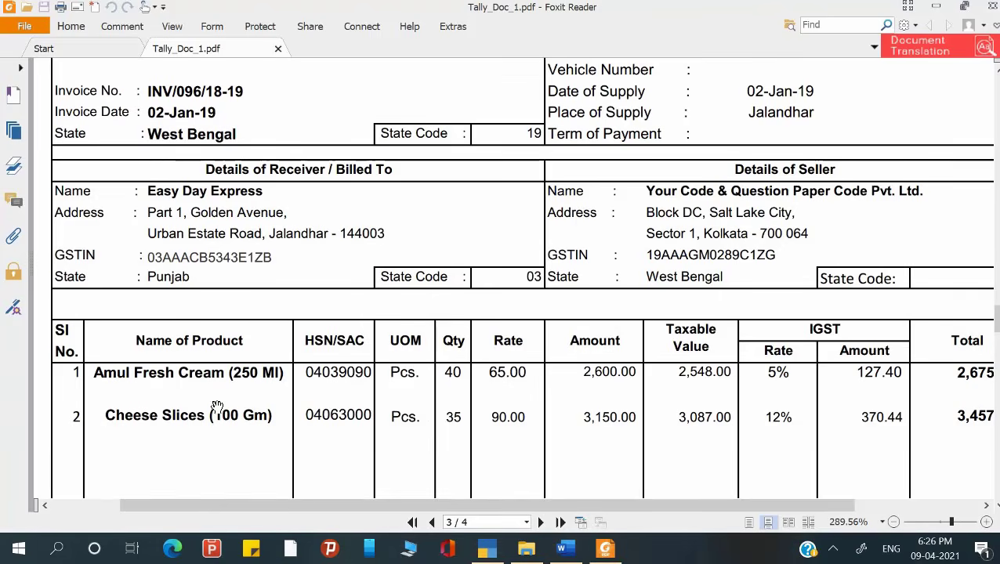
Switch to TallyPrime and open voucher entry from the Gateway of Tally.
left_click(487, 549)
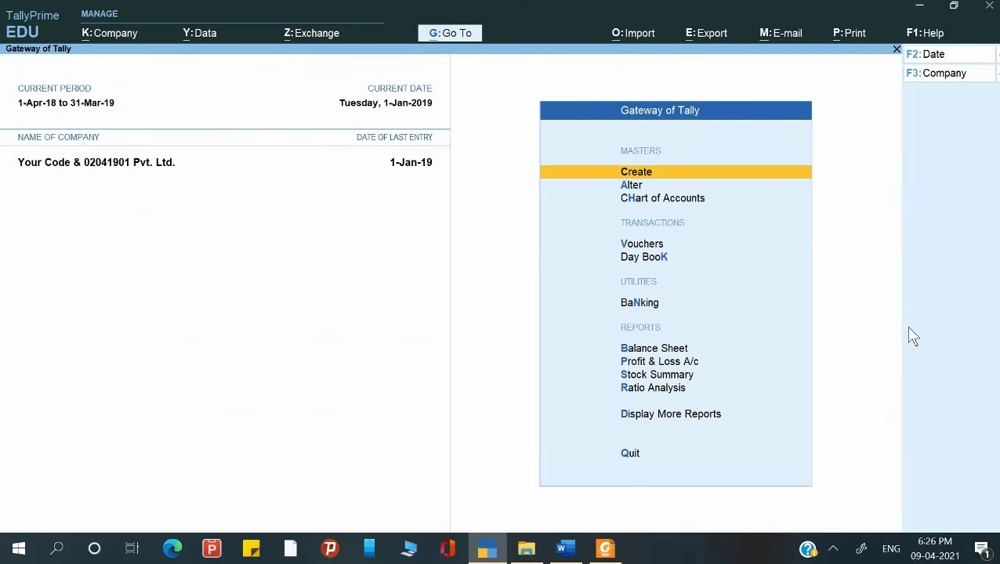
key("Down")
key("Down")
key("Down")
key("Return")
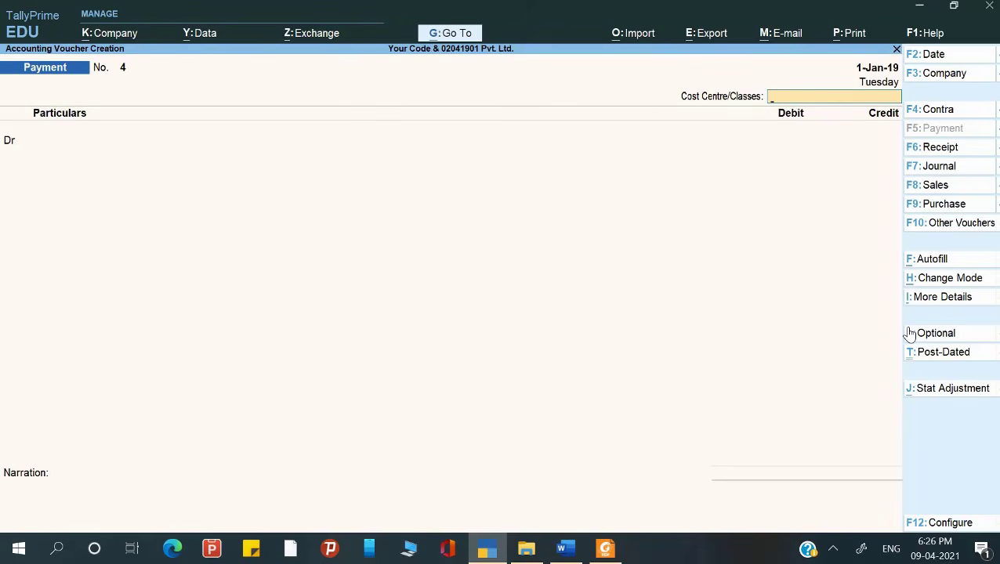
Start a Sales voucher with the Tax Invoice class and no cost centre class.
key("F8")
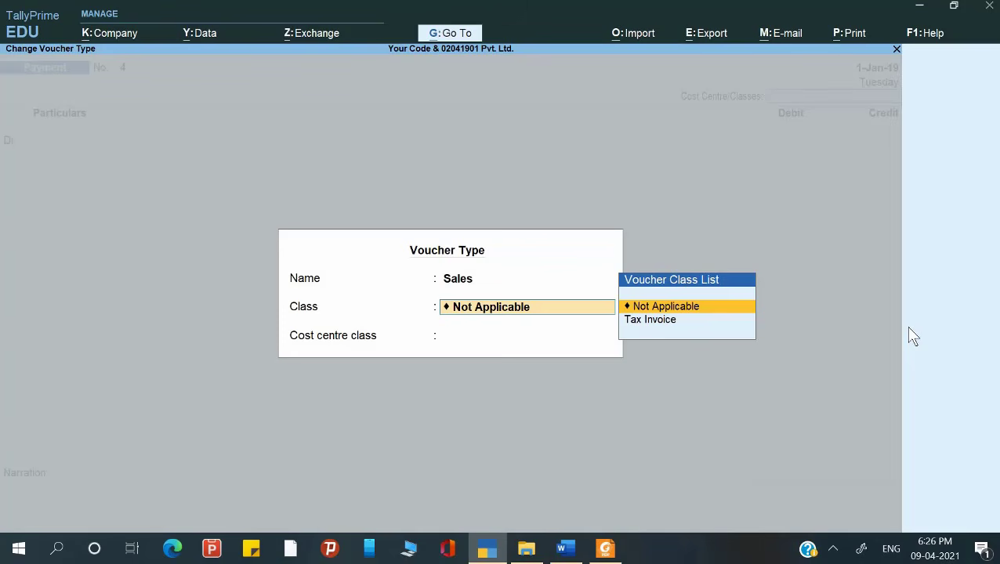
key("Down")
key("Return")
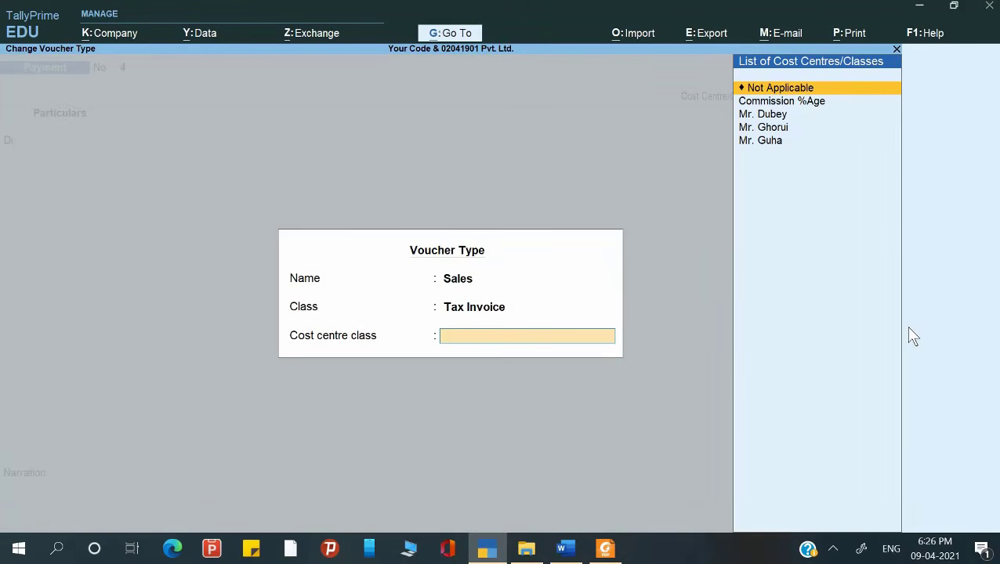
key("Return")
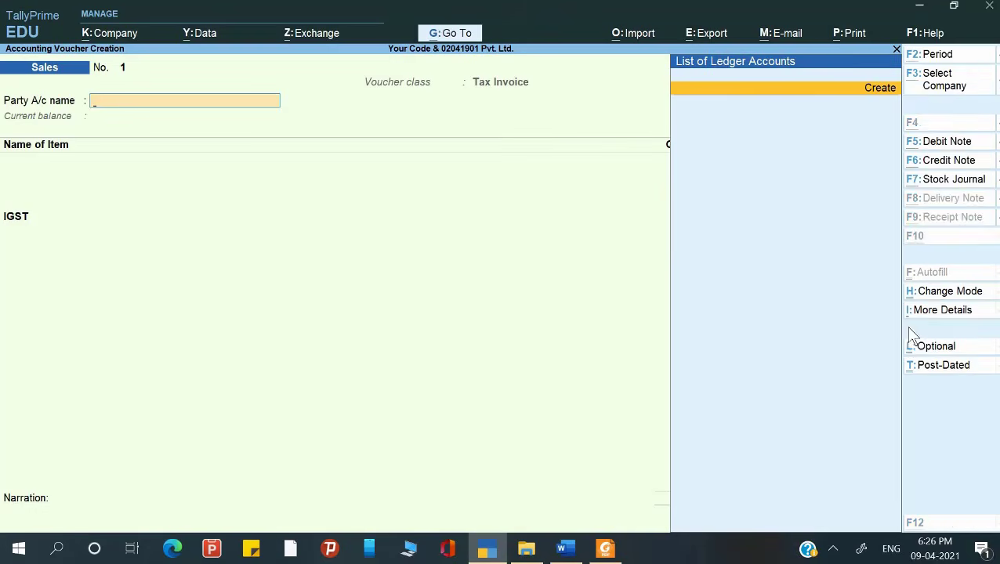
Check the buyer's name on the invoice in Foxit Reader and create a party ledger named Easy Day Express in TallyPrime.
key("alt+Tab")
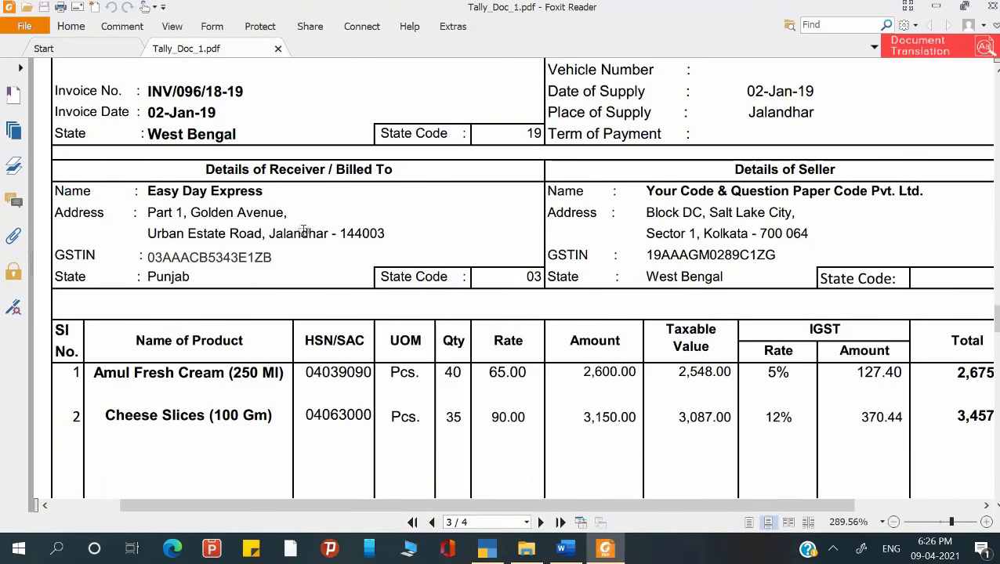
key("ctrl+F1")
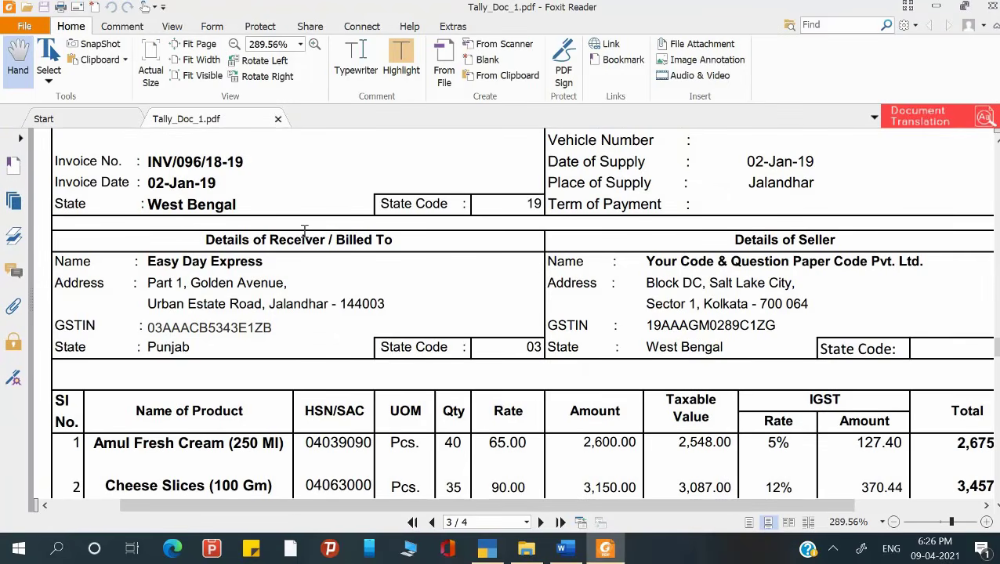
scroll(304, 234, "up", 3)
scroll(304, 234, "down", 1)
key("alt+Tab")
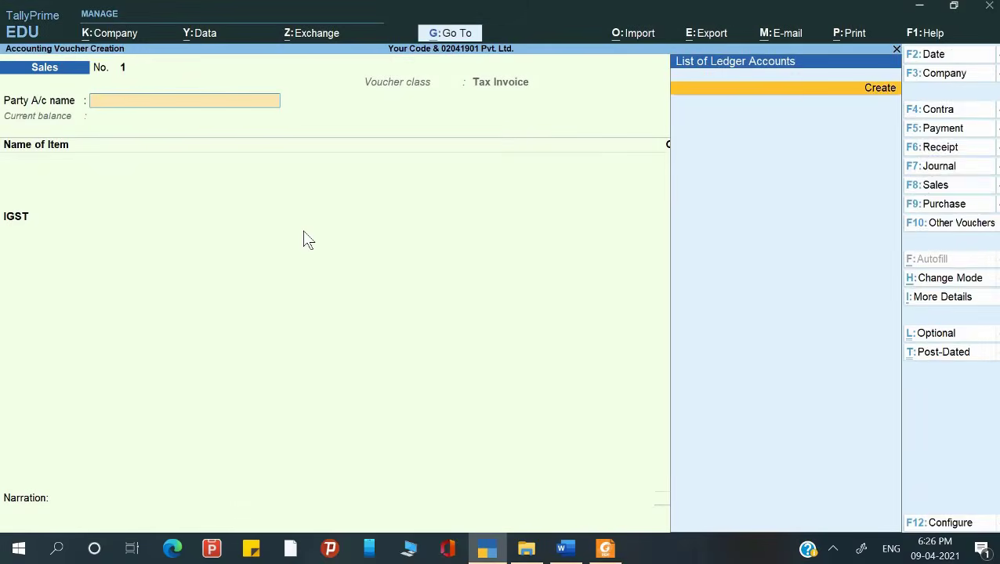
key("alt+c")
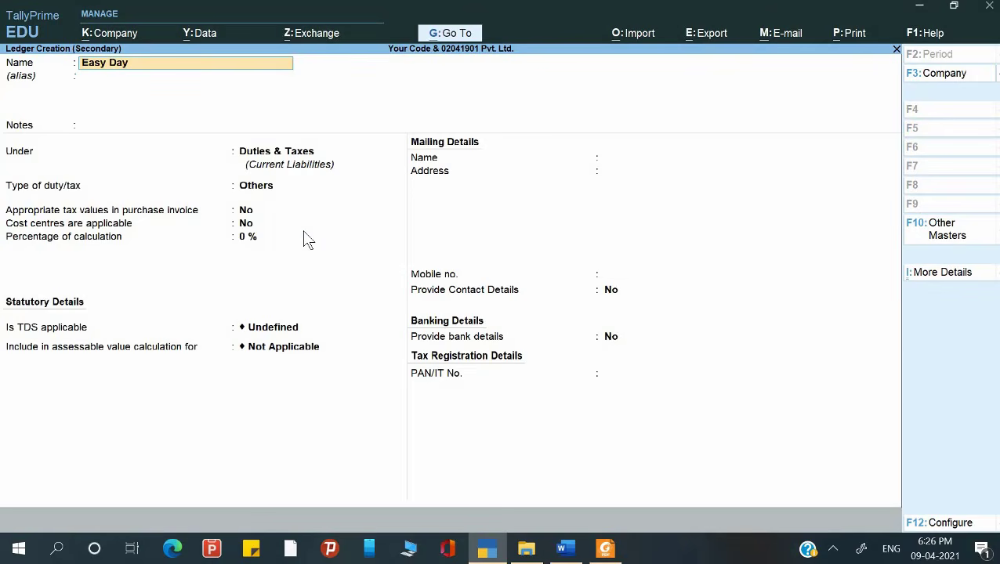
type("Easy Day Express")
key("Return")
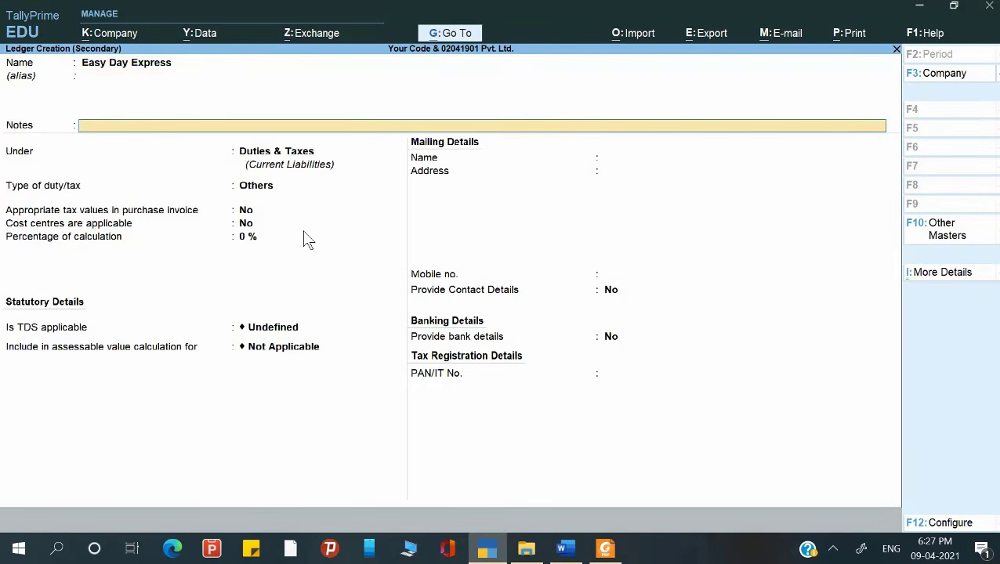
Group the ledger under Sundry Debtors, keeping bill-by-bill balances on and the credit period and limit blank.
key("Return")
type("S")
key("Down")
key("Down")
key("Down")
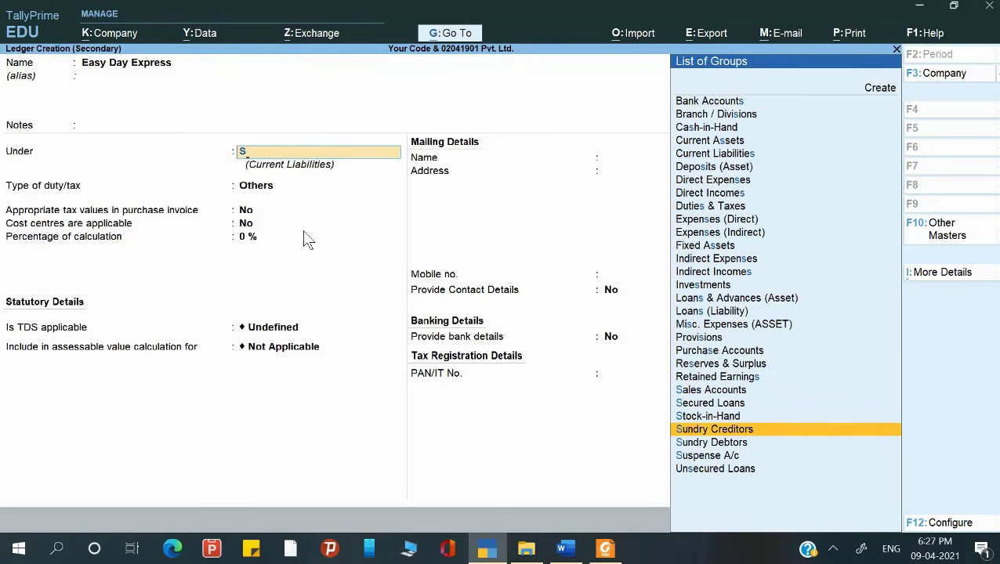
key("Down")
key("Return")
key("Return")
key("Return")
key("Return")
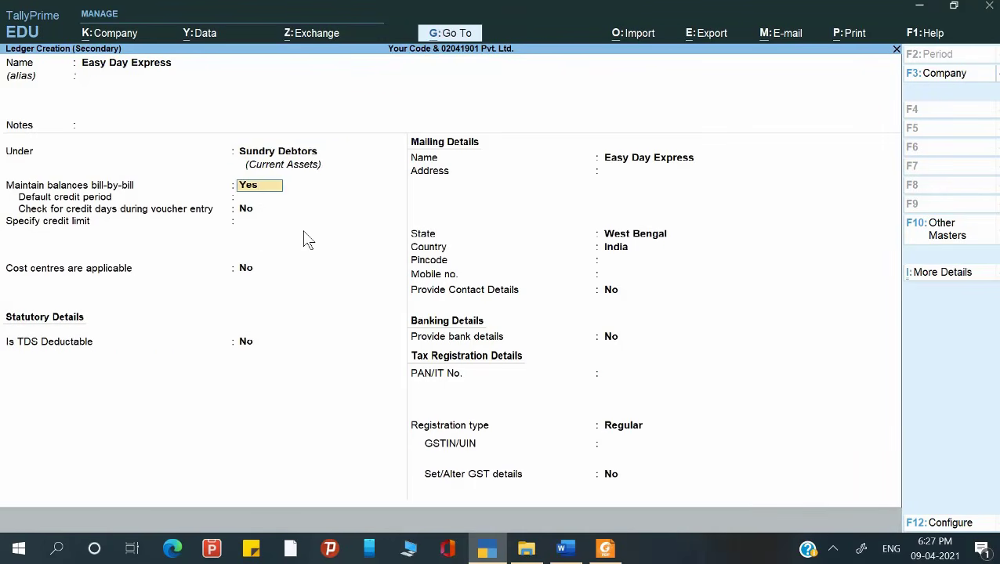
key("Return")
key("Return")
key("Return")
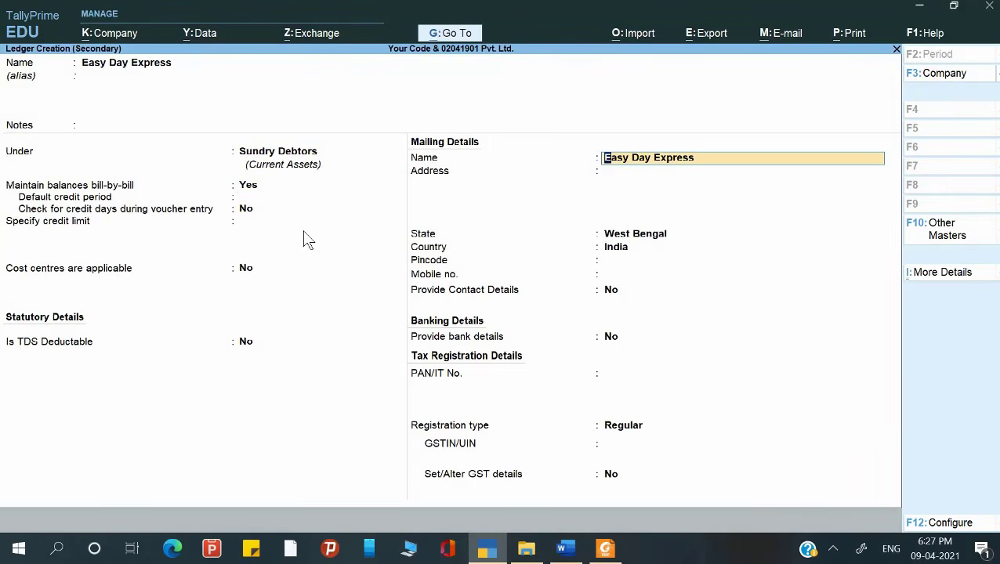
Keep the mailing name and copy the first line of the buyer's address from the PDF invoice into the ledger.
key("Return")
key("alt+Tab")
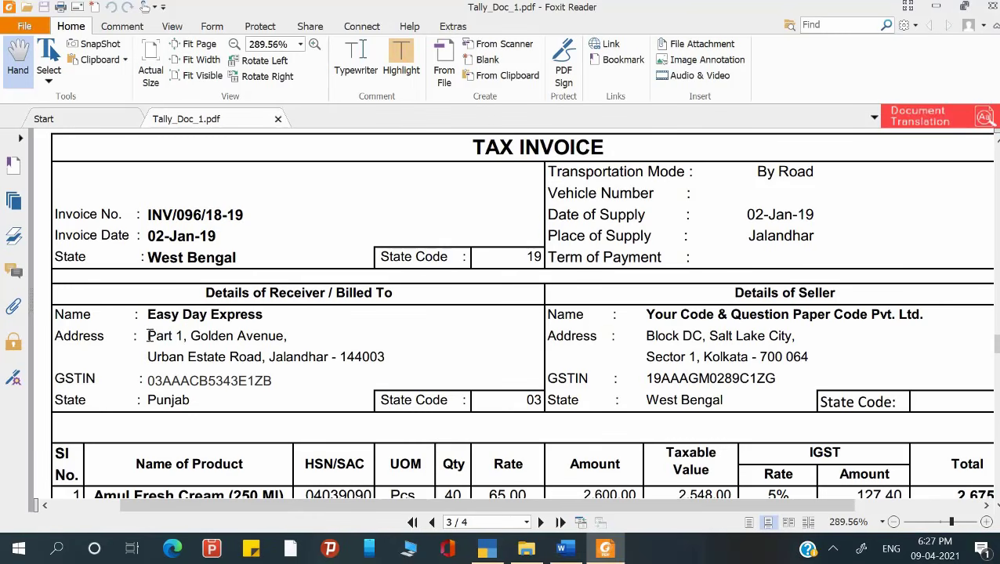
left_click_drag(275, 355, 290, 336)
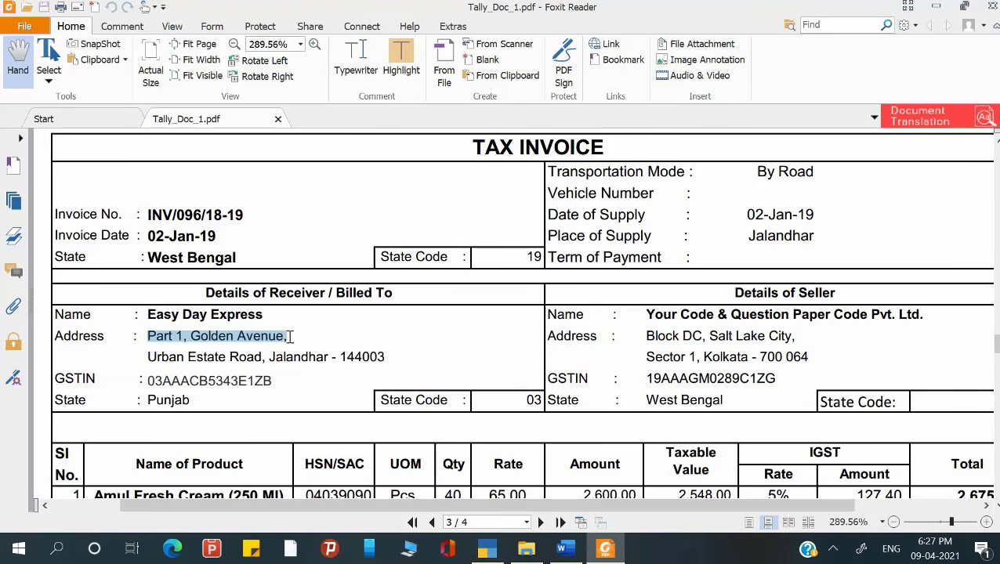
key("ctrl+c")
key("alt+Tab")
key("ctrl+alt+v")
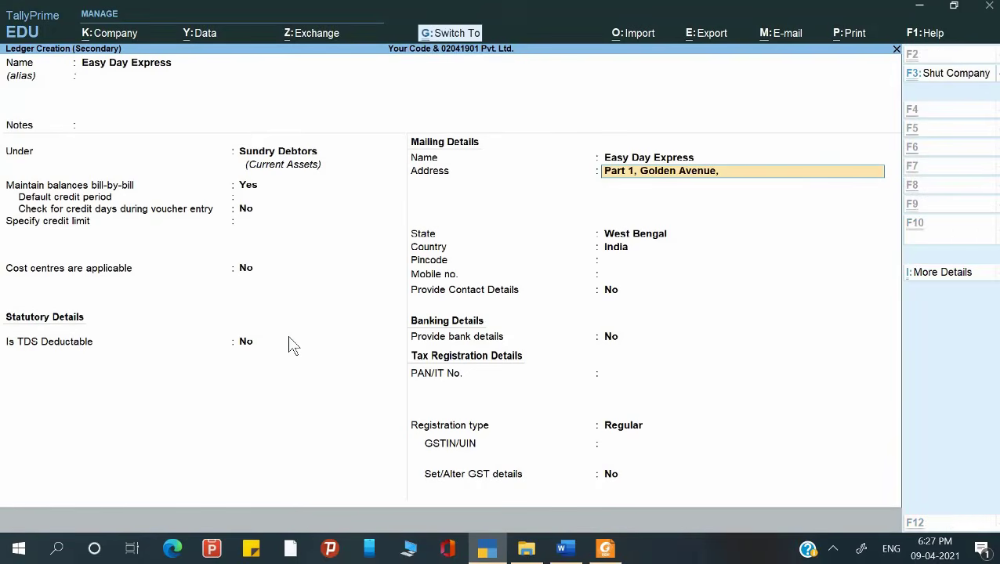
key("Return")
Copy the second line of the buyer's address from the PDF invoice into the ledger's mailing details.
key("alt+Tab")
left_click_drag(150, 354, 379, 355)
key("ctrl+c")
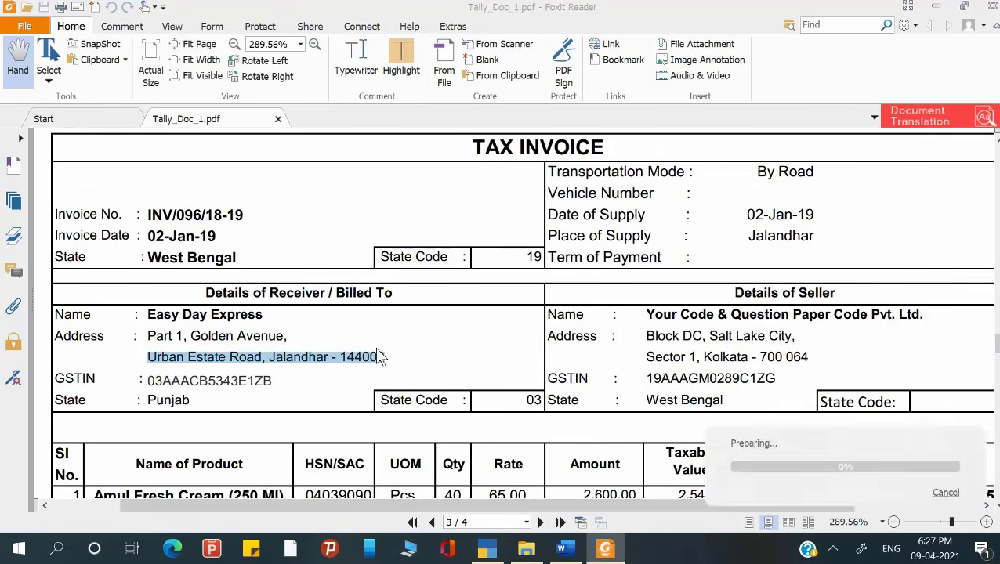
key("alt+Tab")
key("ctrl+alt+v")
key("Return")
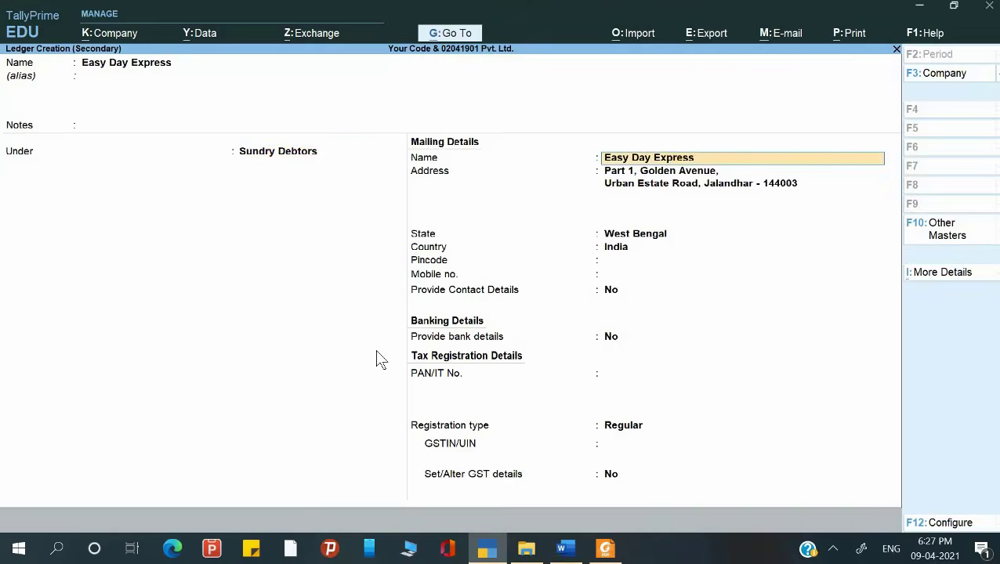
Set the ledger's state to Punjab and enter the buyer's pincode.
key("Return")
key("Return")
key("Return")
key("Return")
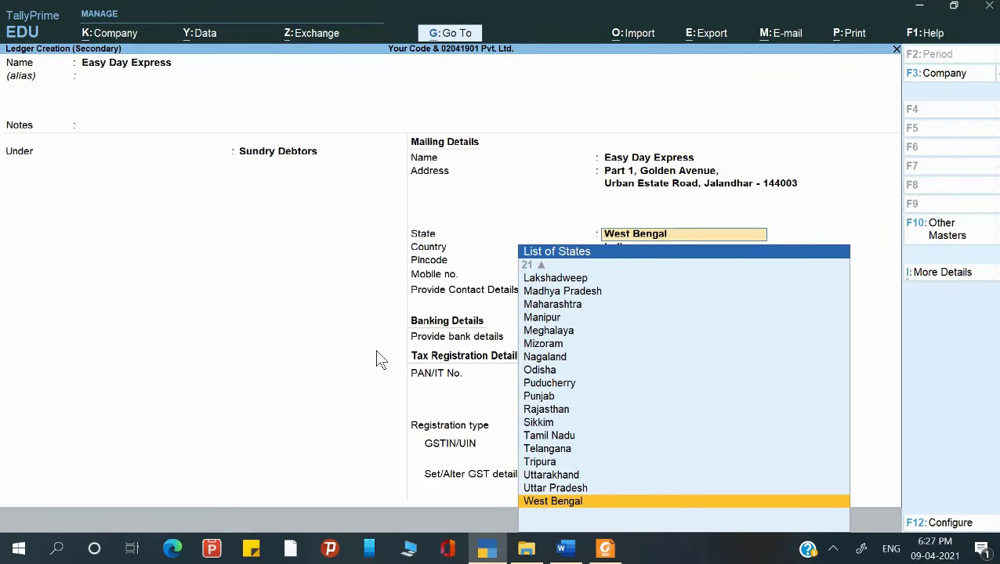
type("Pu")
key("Down")
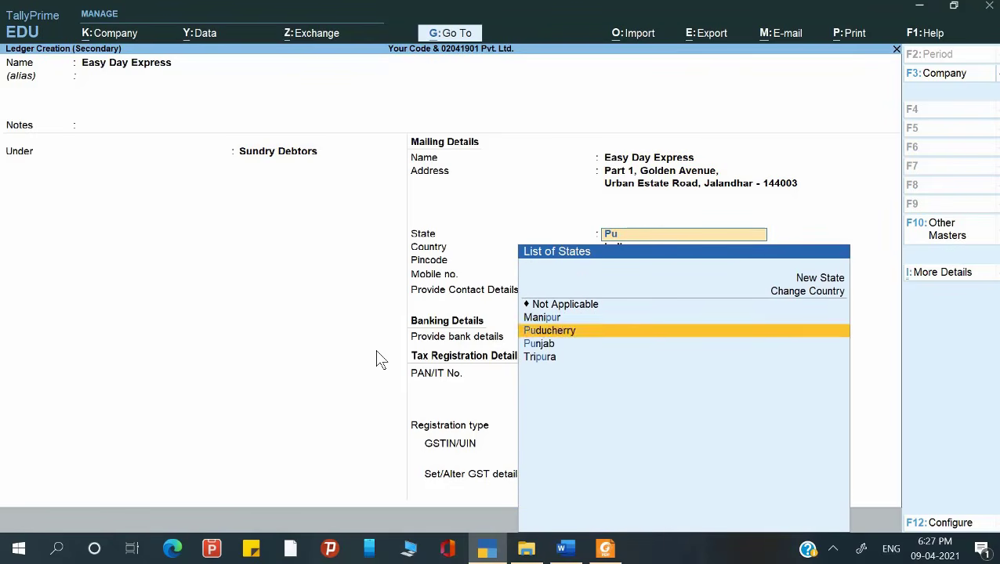
key("Down")
key("Return")
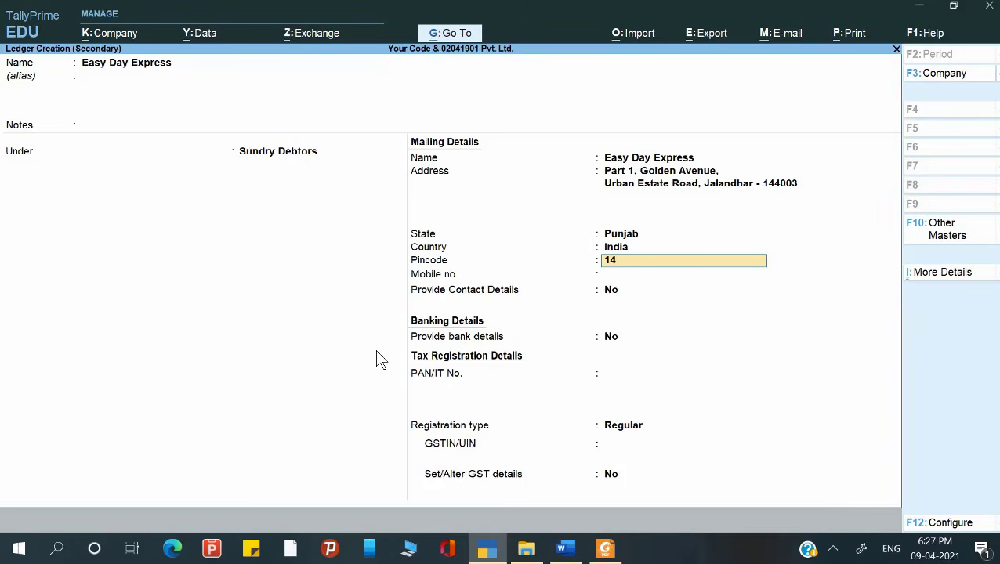
type("144003")
key("Return")
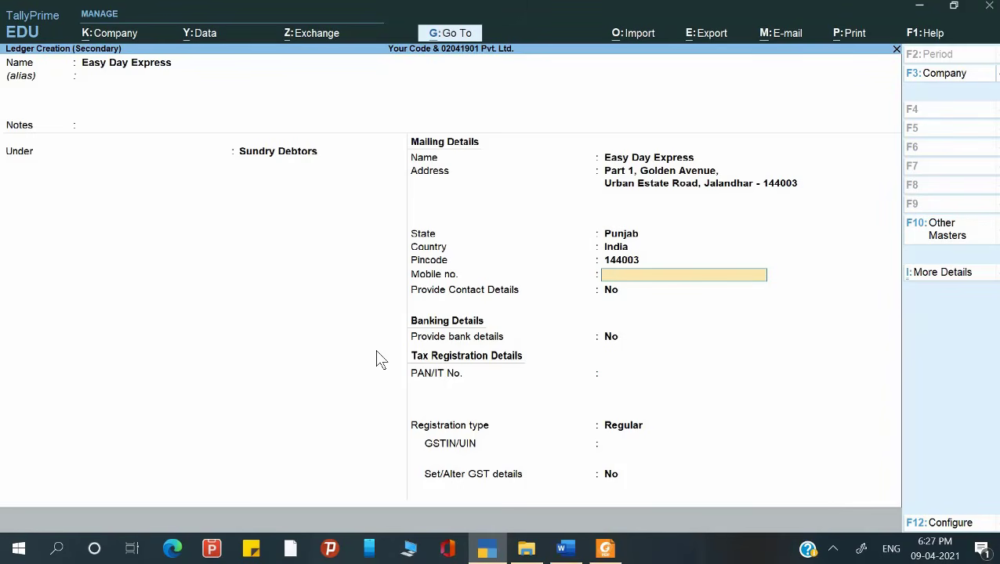
Check the pincode against the invoice, leave contact and bank details off, and keep the registration type as Regular.
key("alt+Tab")
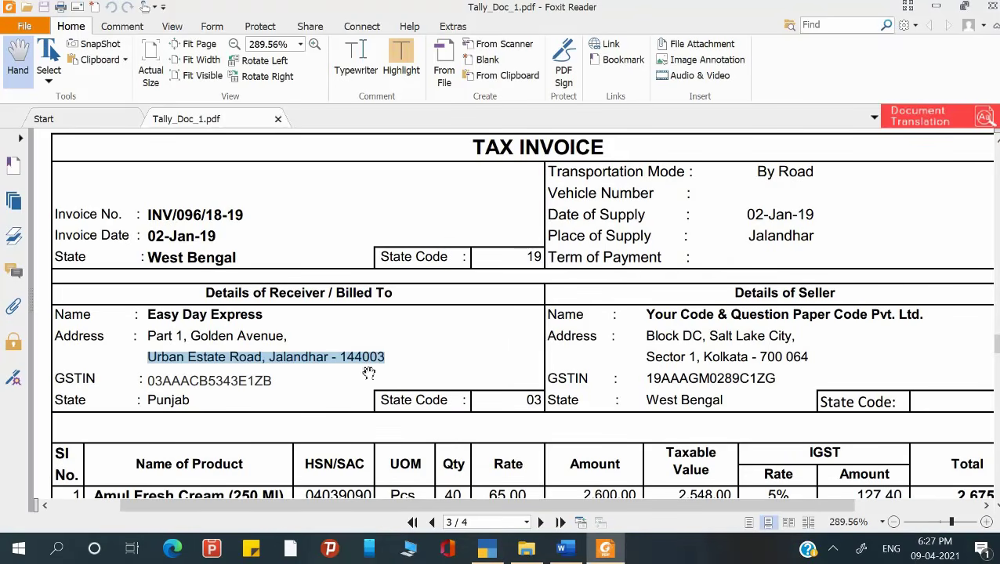
key("alt+Tab")
key("Return")
key("Return")
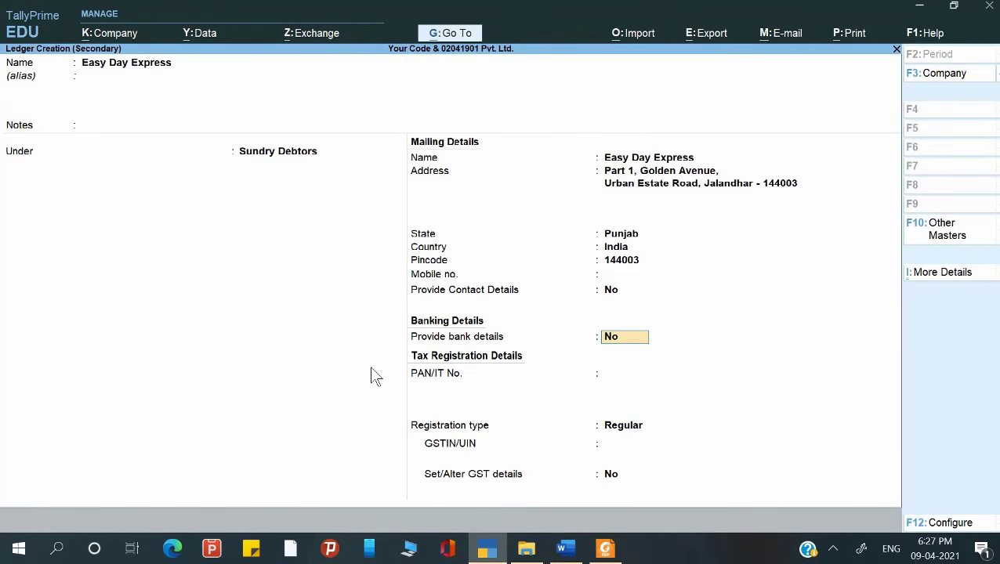
key("Return")
key("Return")
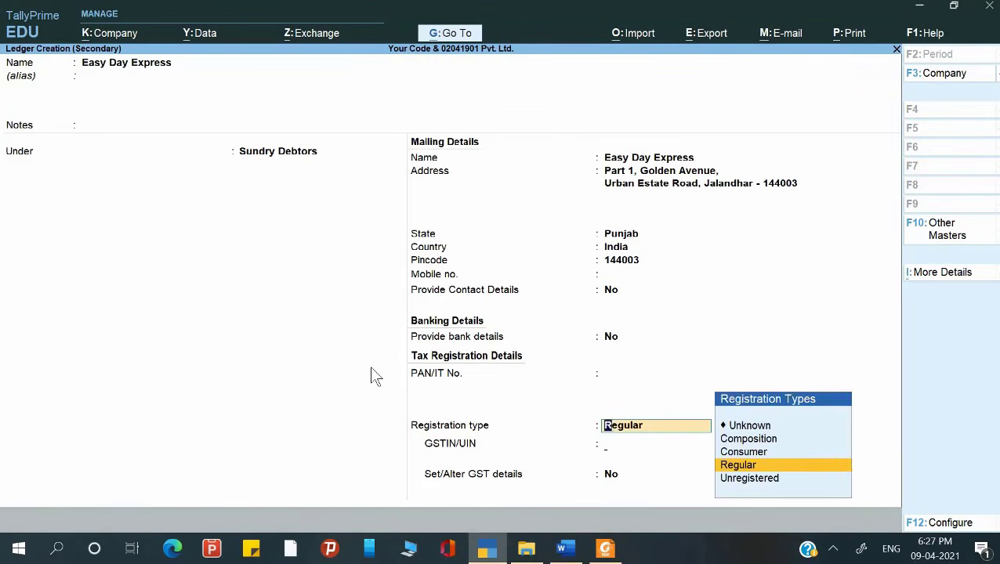
key("Return")
Copy the buyer's GSTIN from the PDF invoice into the ledger's GSTIN/UIN field.
key("alt+Tab")
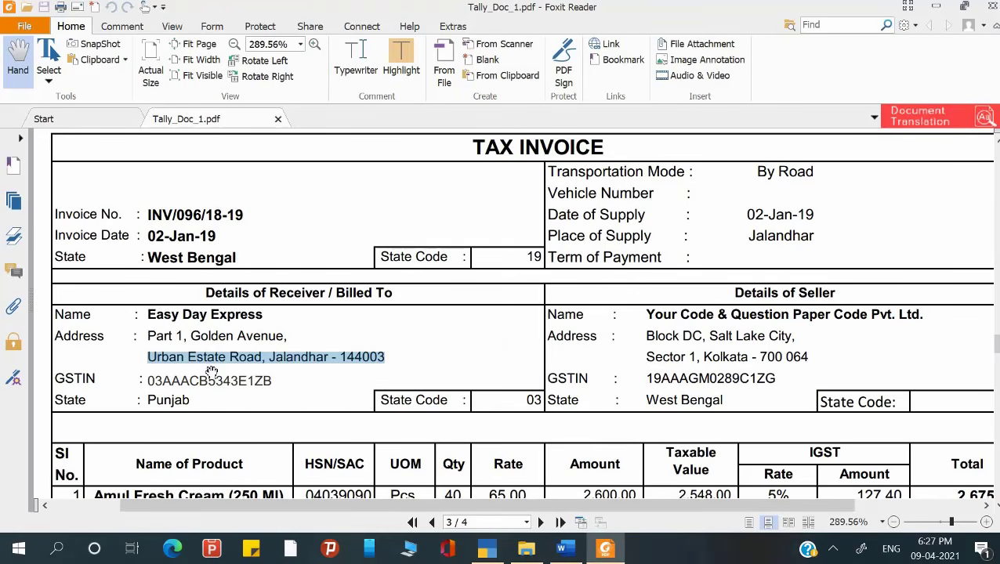
left_click(150, 383)
double_click(151, 382)
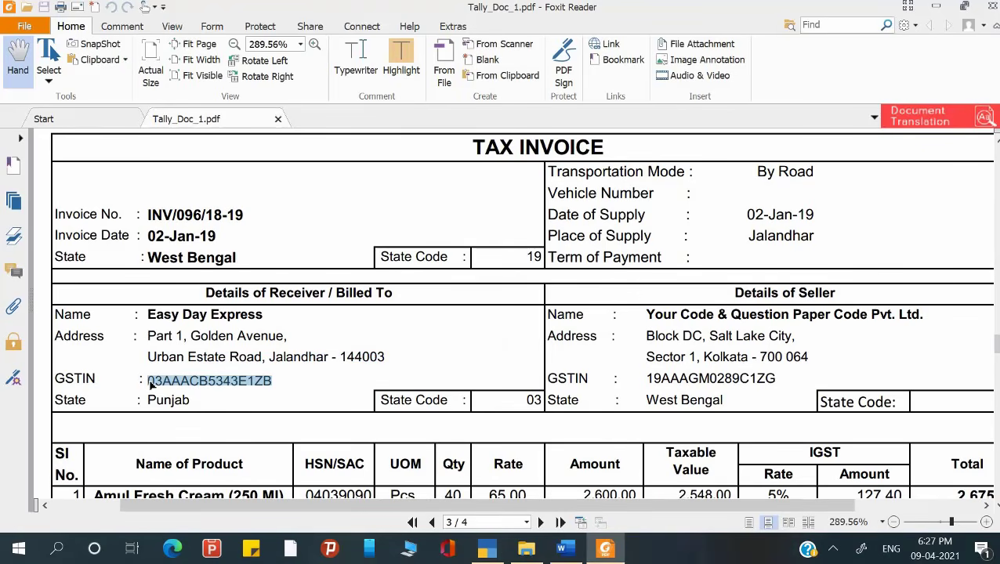
key("alt+Tab")
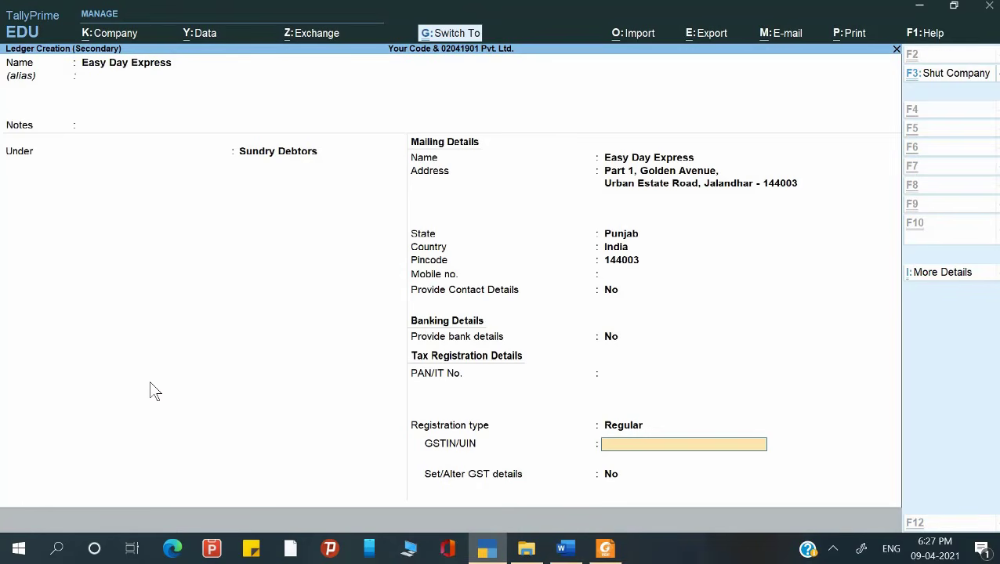
key("ctrl+alt+v")
key("Return")
Enter the buyer's PAN in the tax registration details and save the Easy Day Express ledger.
key("Up")
key("Up")
key("Up")
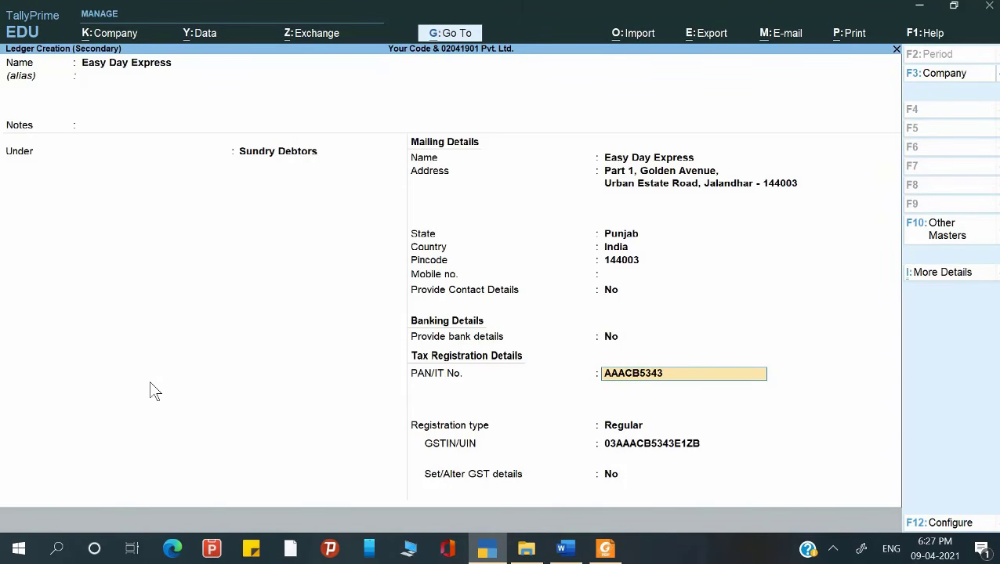
key("Return")
key("Return")
key("Return")
key("Return")
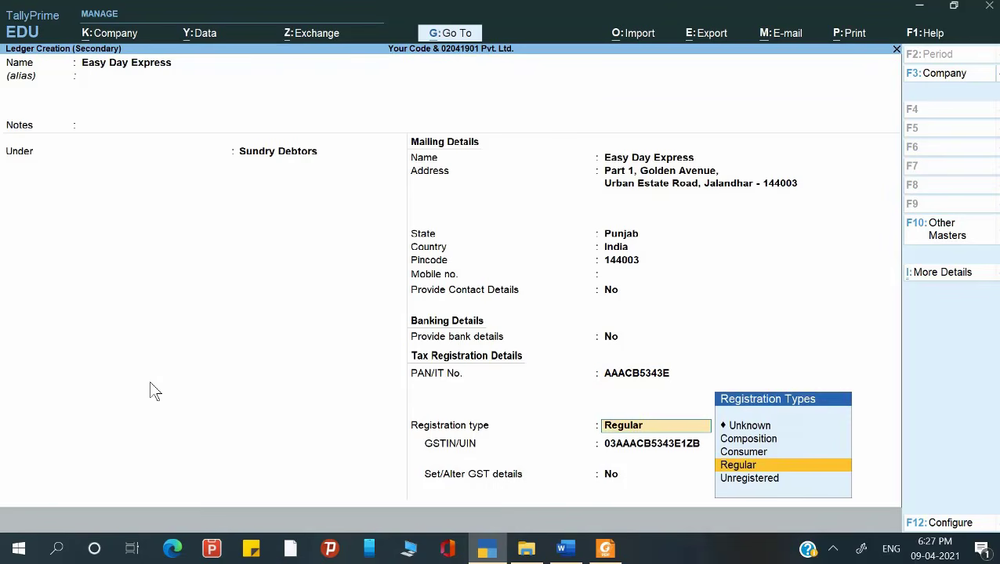
key("Return")
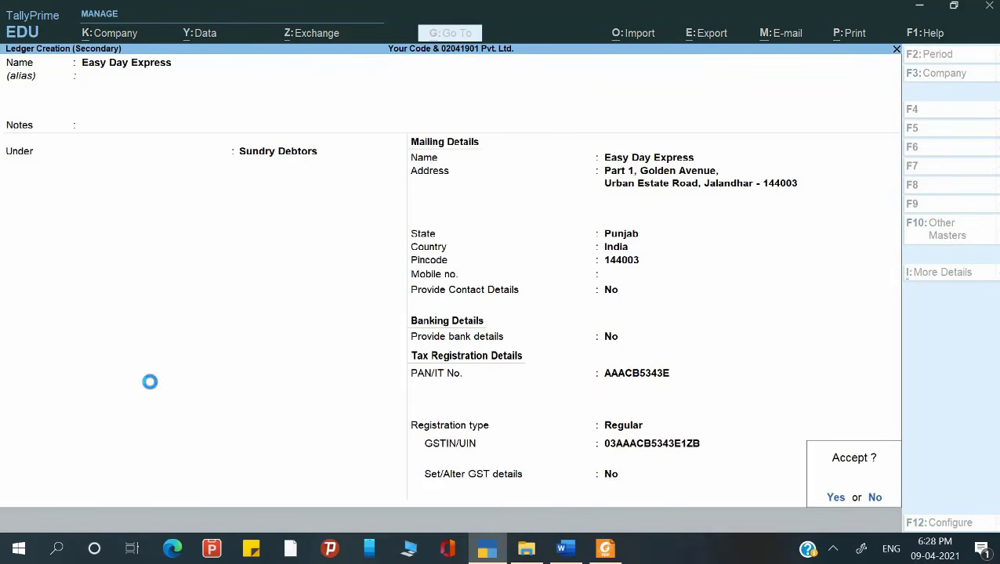
key("Return")
Leave the voucher's dispatch and order details blank and accept them.
key("Return")
key("Return")
key("Return")
key("Return")
key("Return")
key("Return")
key("Return")
key("Return")
key("Return")
key("Return")
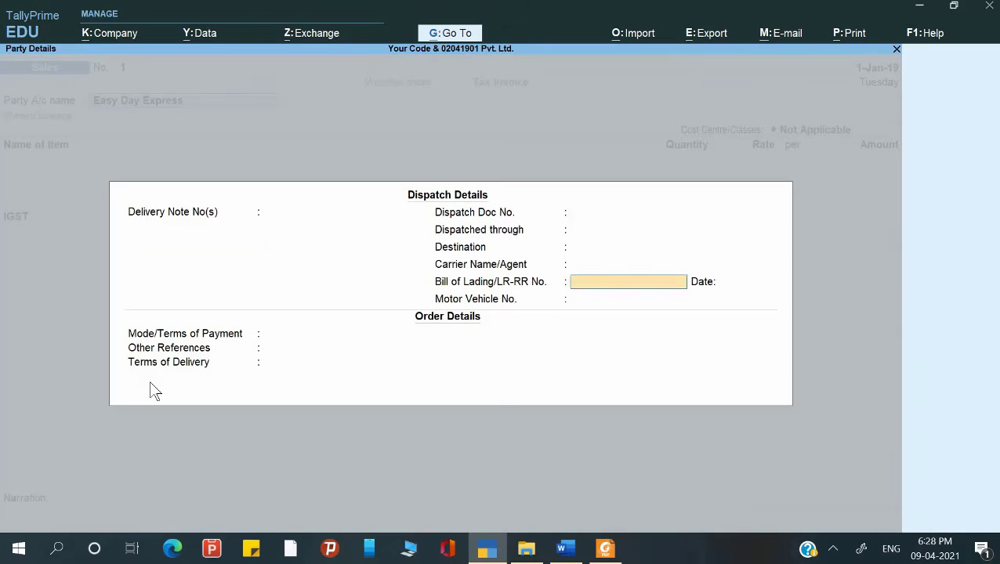
key("Return")
key("Return")
key("Return")
key("Return")
key("Return")
Accept the buyer and consignee details with Punjab as place of supply, and keep Cost Centre/Classes as Not Applicable.
key("Return")
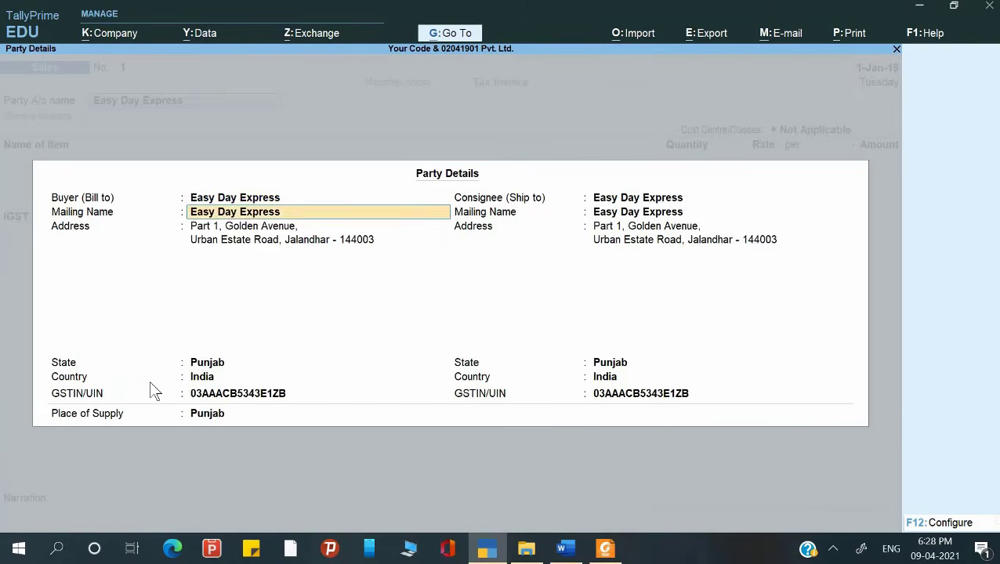
key("Return")
key("Return")
key("Return")
key("Return")
key("Return")
key("Return")
key("Return")
key("Return")
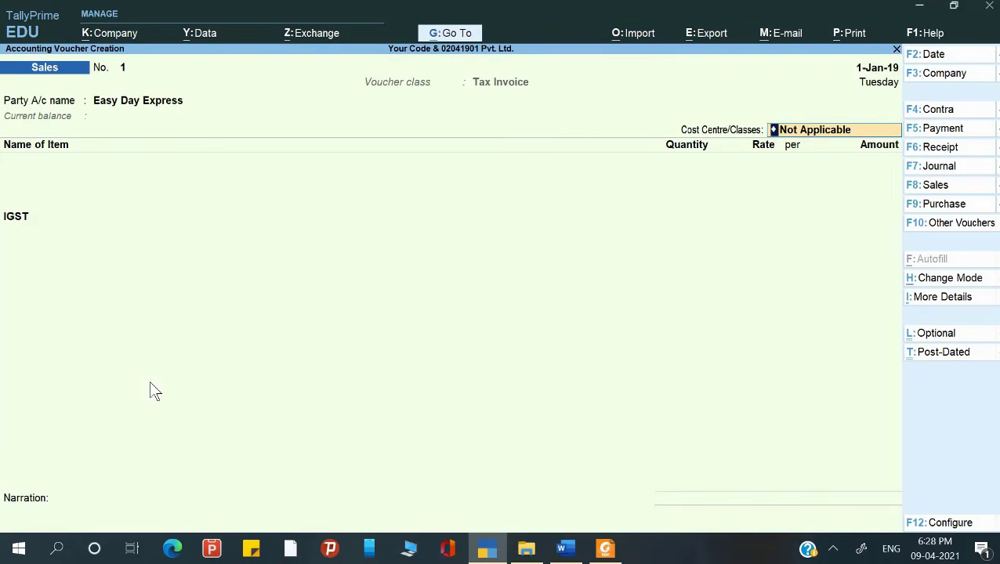
key("Return")
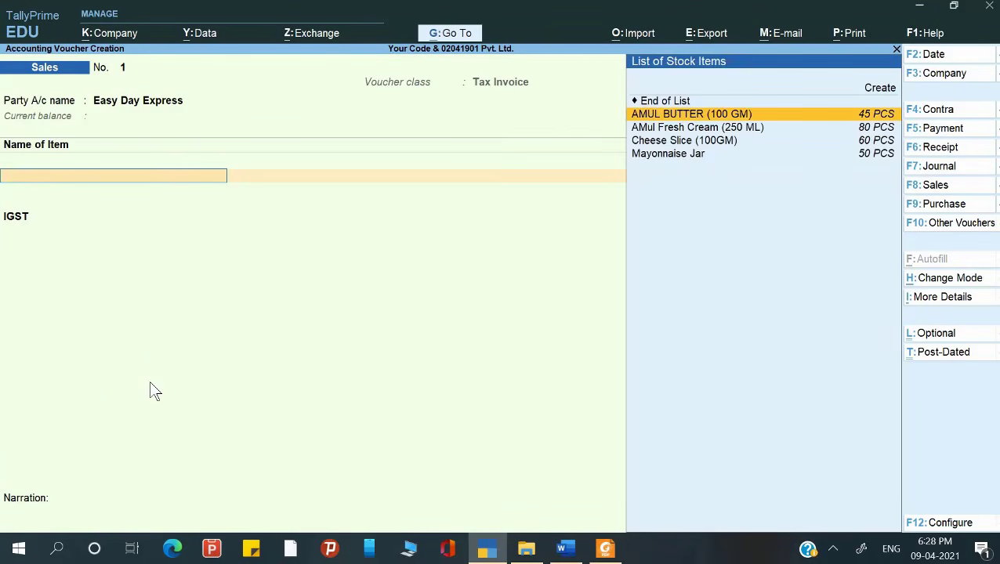
Compare the product lines of the Easy Day Express tax invoice in Tally_Doc_1.pdf with the stock item list in TallyPrime.
key("alt+Tab")
scroll(308, 441, "down", 3)
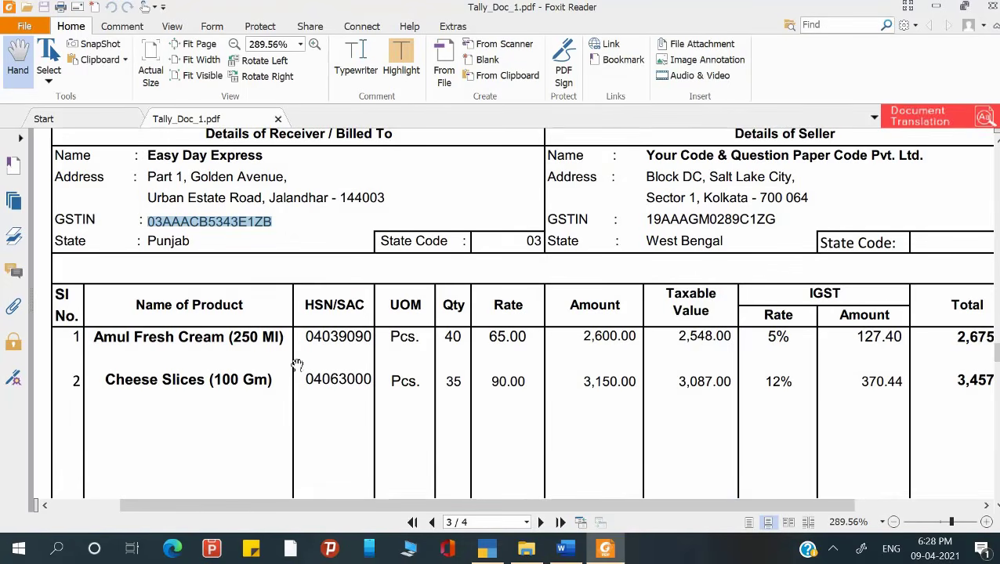
key("alt+Tab")
key("Down")
key("Down")
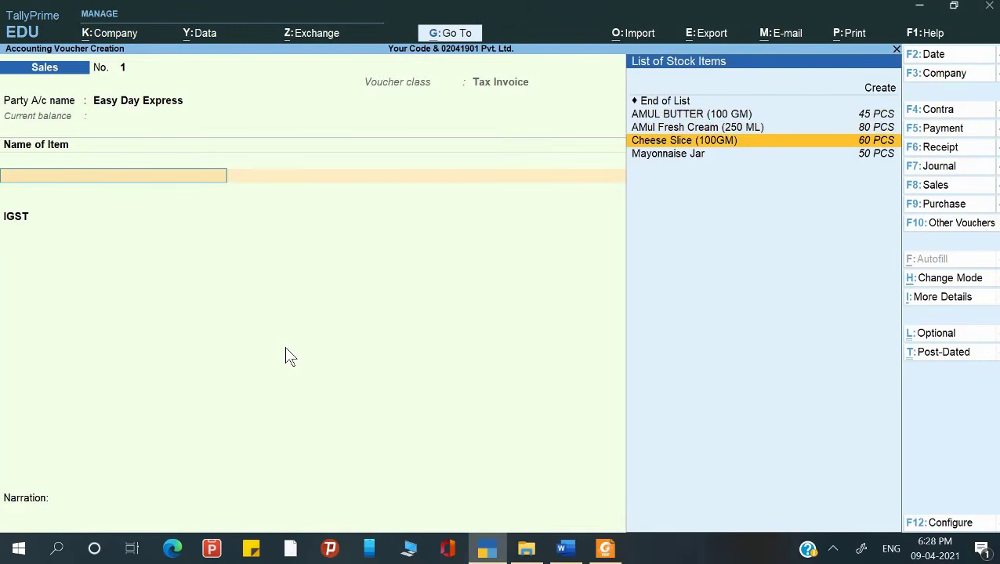
key("Up")
key("Up")
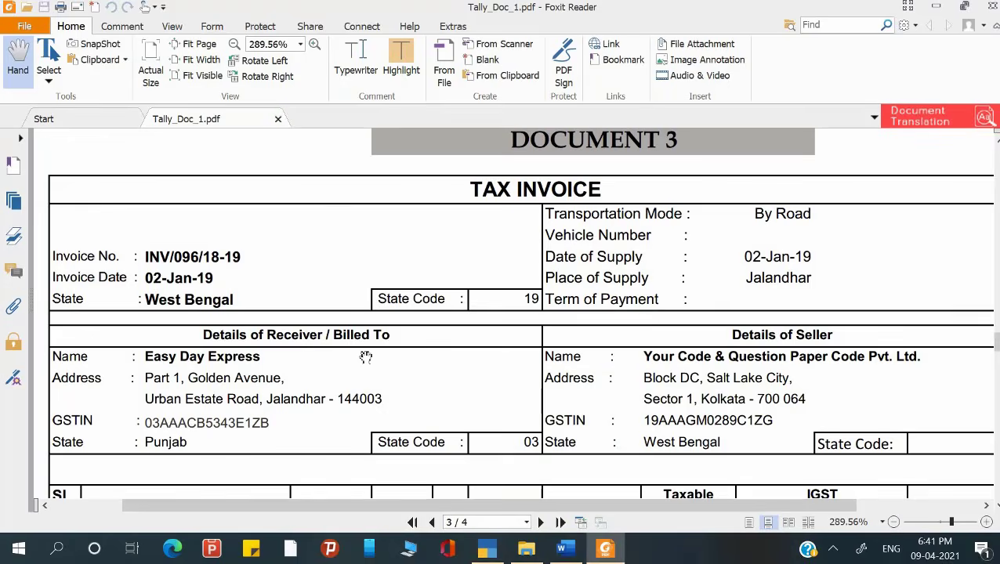
scroll(364, 353, "down", 3)
key("alt+Tab")
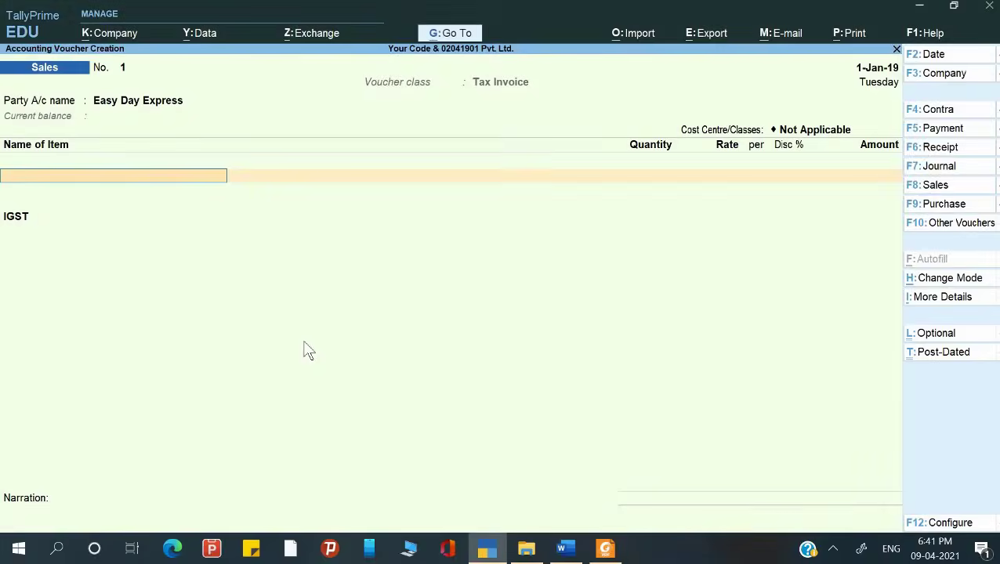
Add AMul Fresh Cream (250 ML) as the first item of the sales voucher and allocate it to batch FC/589.
type("Am")
key("Down")
key("Down")
key("Return")
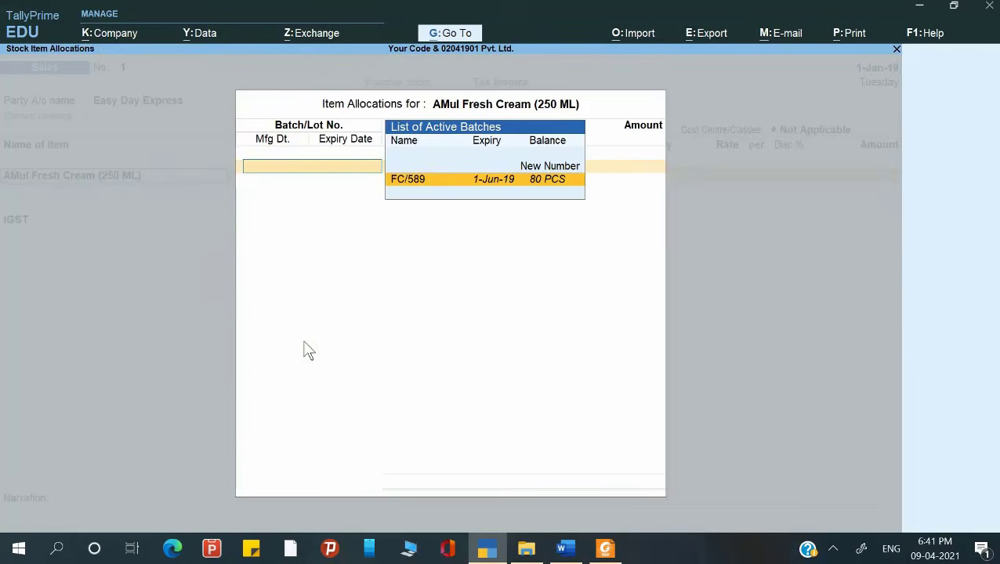
key("Return")
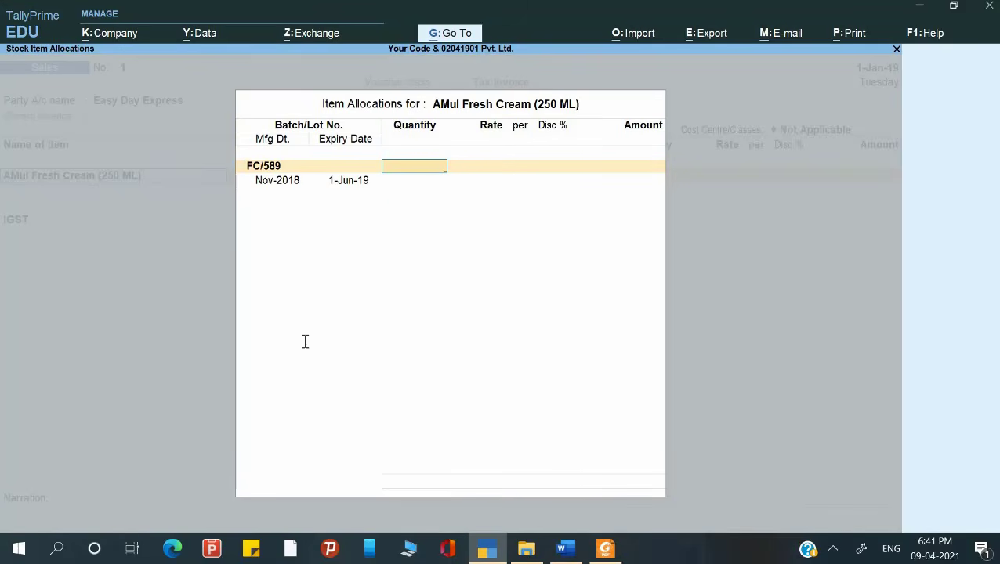
Enter the fresh cream's quantity of 40 PCS and rate of 65 from the PDF invoice, leaving the discount empty.
key("alt+Tab")
key("alt+Tab")
key("Return")
key("alt+Tab")
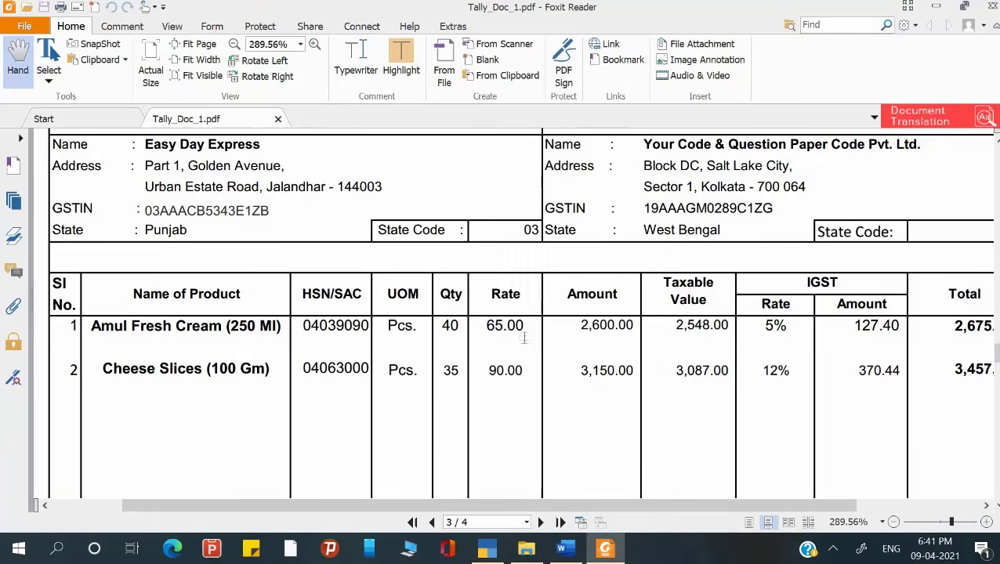
key("alt+Tab")
type("65")
key("Return")
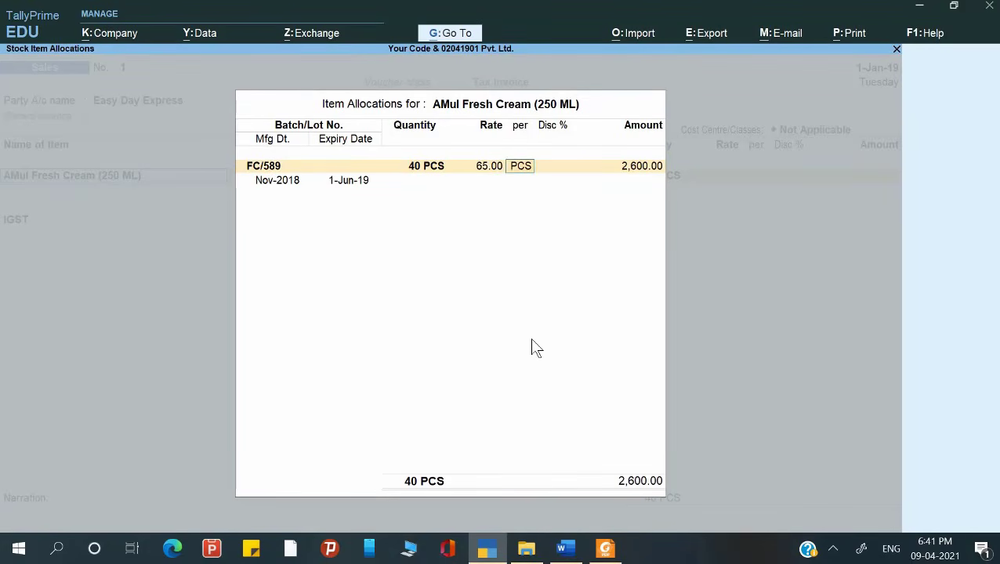
key("Return")
key("Return")
key("Return")
key("Return")
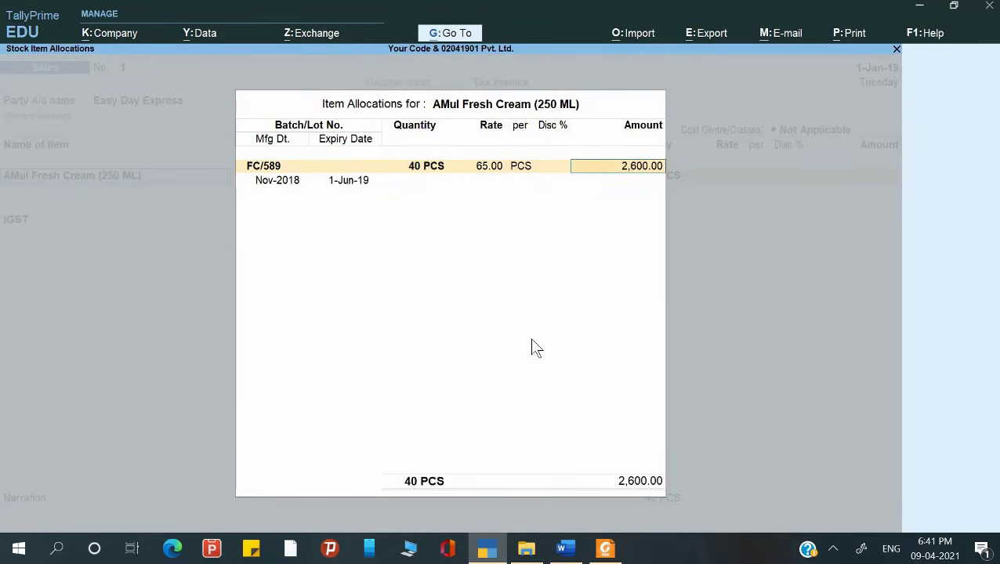
Go back out of the fresh cream's batch allocation to its item name in the sales voucher.
key("BackSpace")
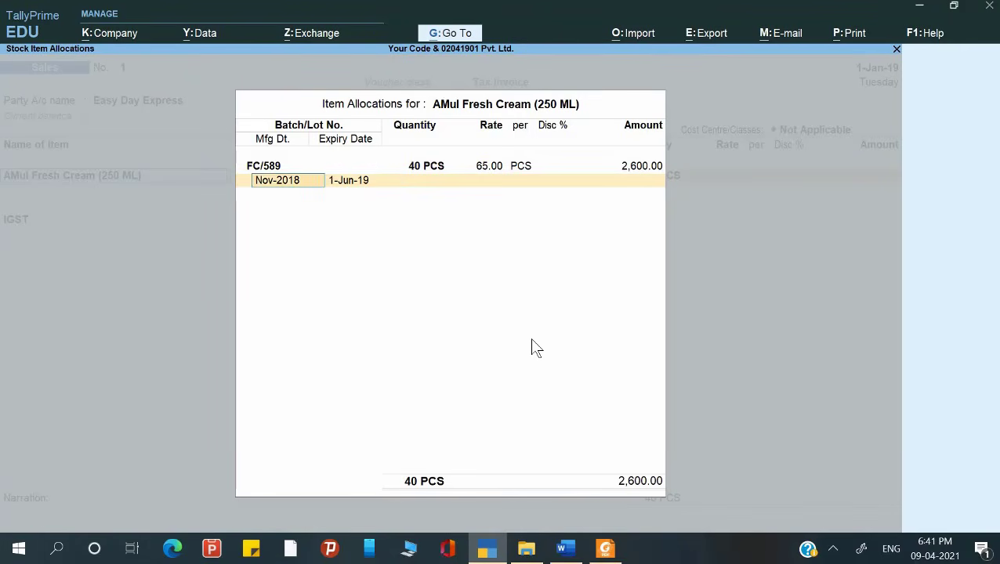
key("BackSpace")
key("BackSpace")
key("BackSpace")
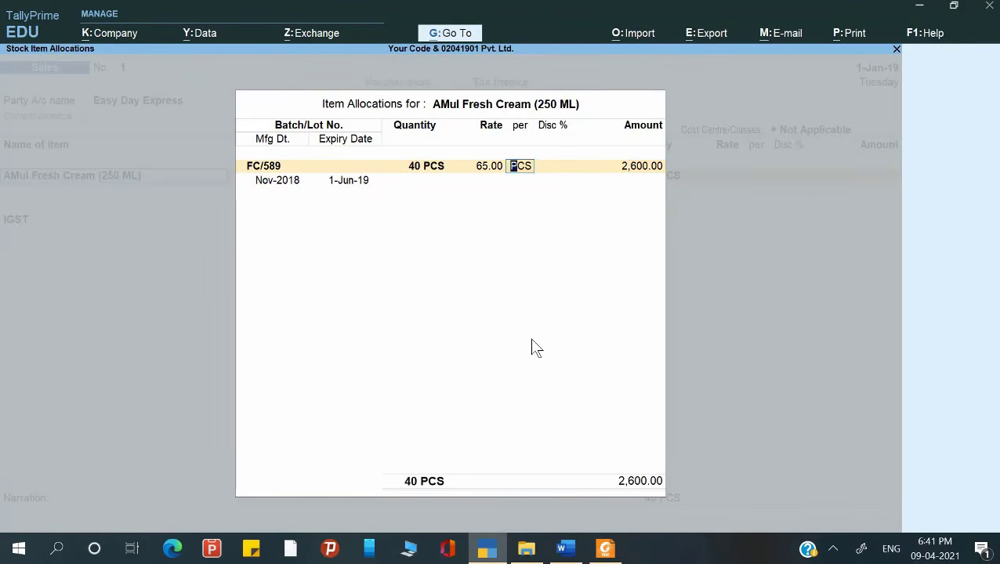
key("BackSpace")
key("BackSpace")
key("BackSpace")
key("BackSpace")
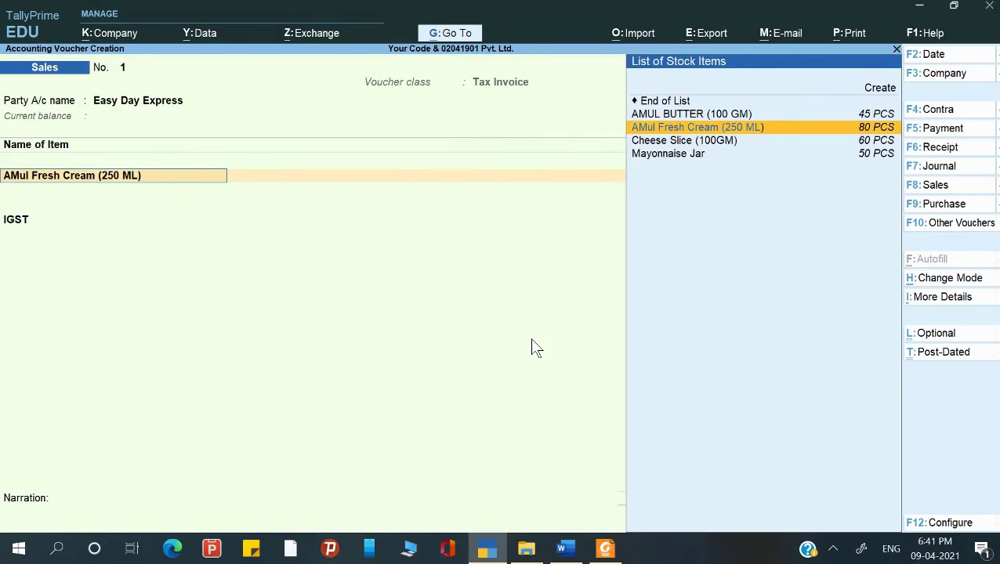
Set the company feature for using a discount column in invoices to No and save the company features.
key("F11")
key("Down")
key("Down")
key("Down")
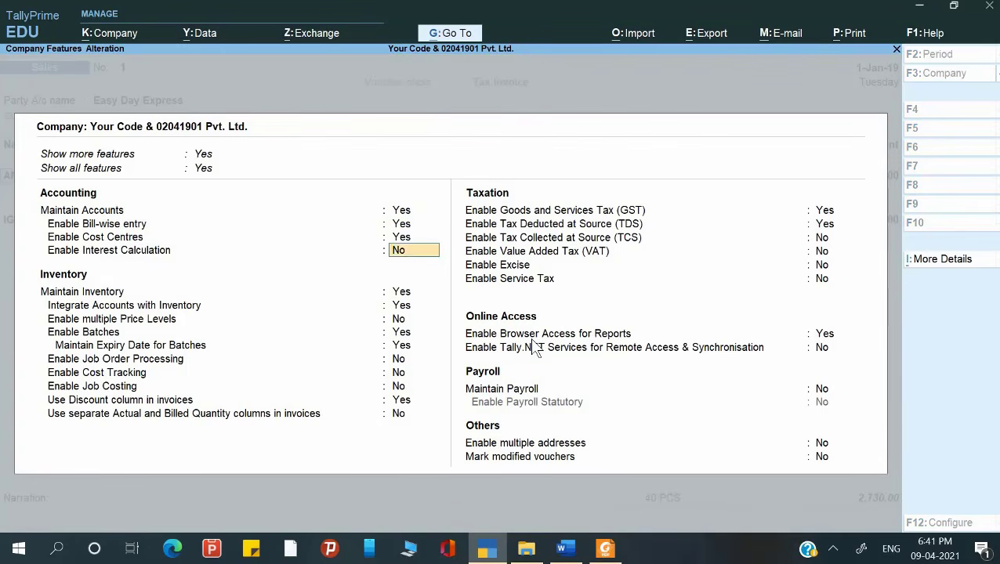
key("Down")
key("Down")
key("Down")
key("Down")
key("Down")
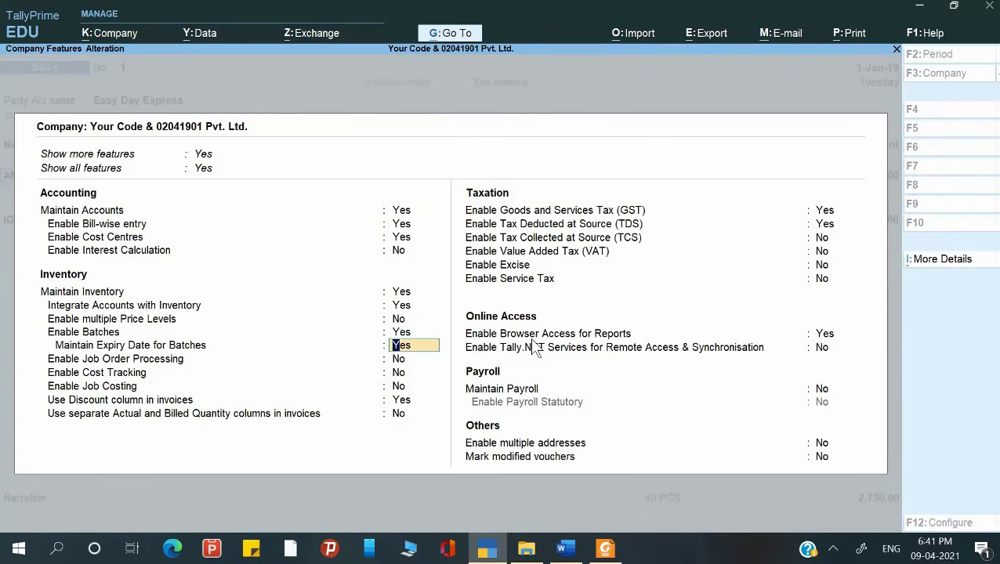
key("Down")
key("Down")
key("Down")
key("Down")
type("n")
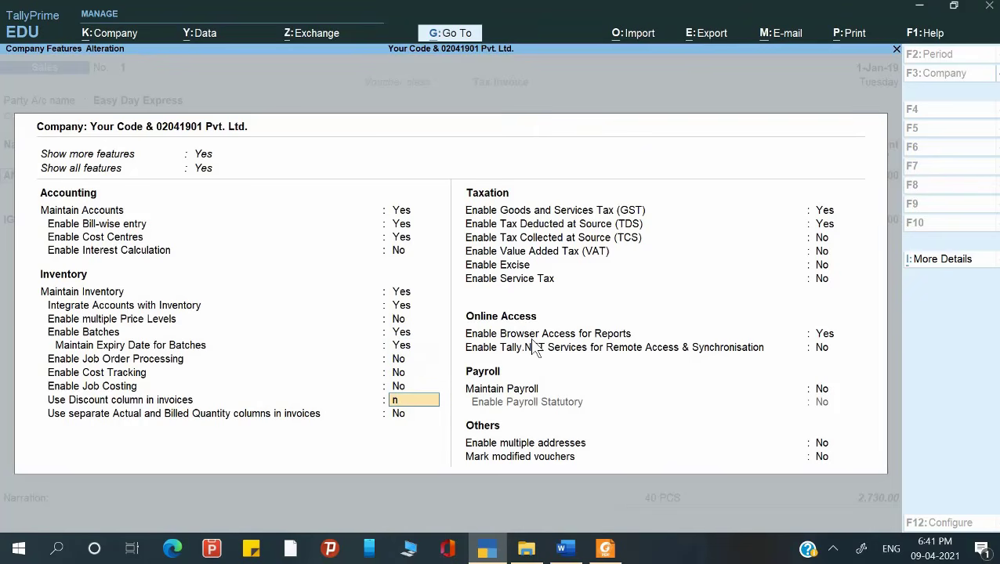
key("Return")
key("ctrl")
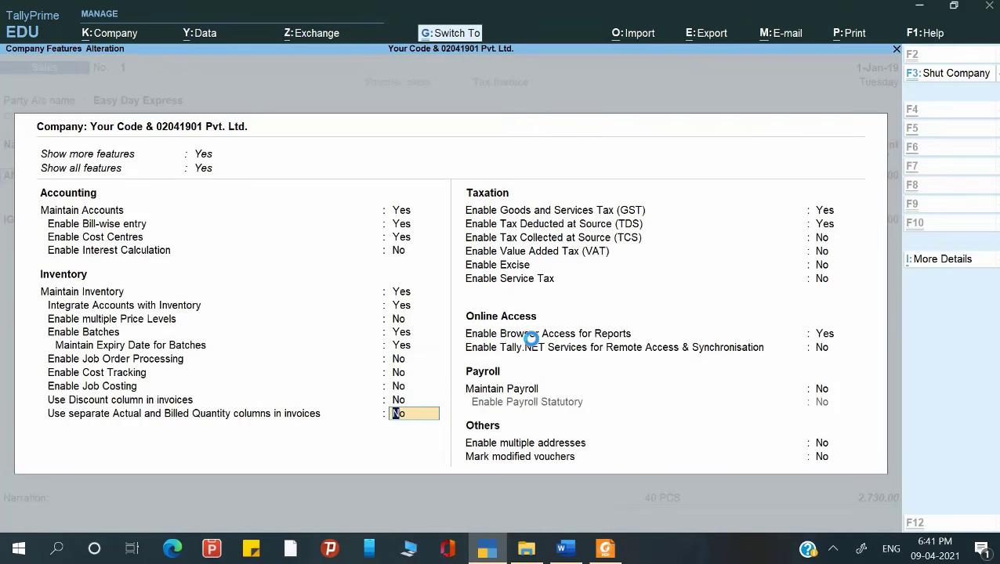
key("ctrl+a")
Reopen the AMul Fresh Cream (250 ML) allocation and accept batch FC/589 with 40 PCS at 65.00.
key("Return")
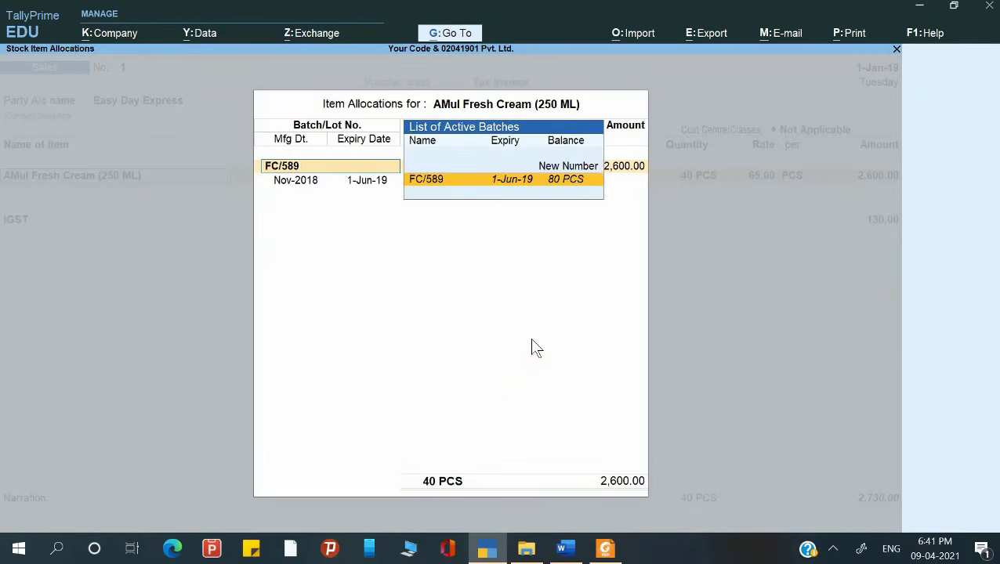
key("Return")
key("Return")
key("Return")
key("Return")
key("Return")
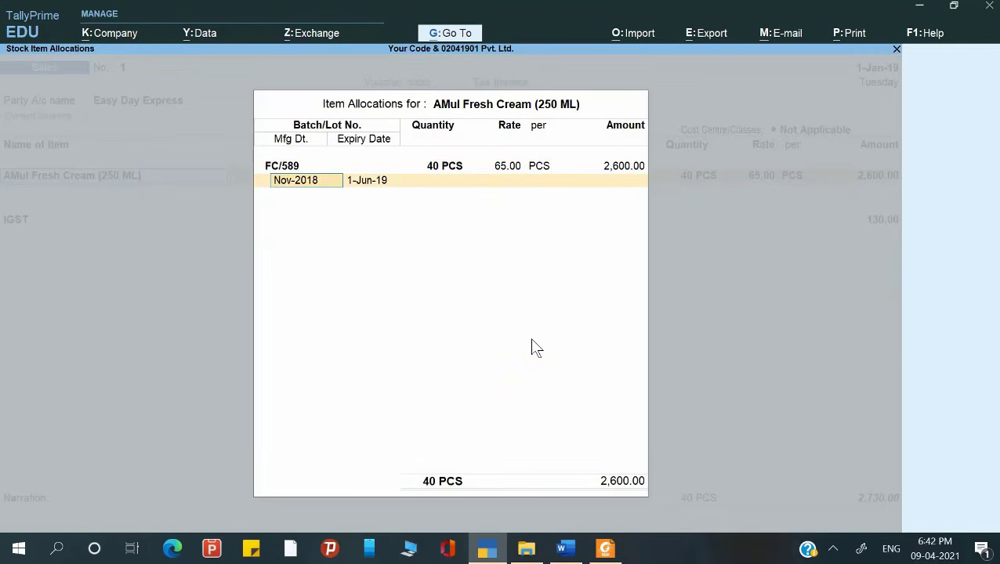
key("Return")
key("Return")
key("Return")
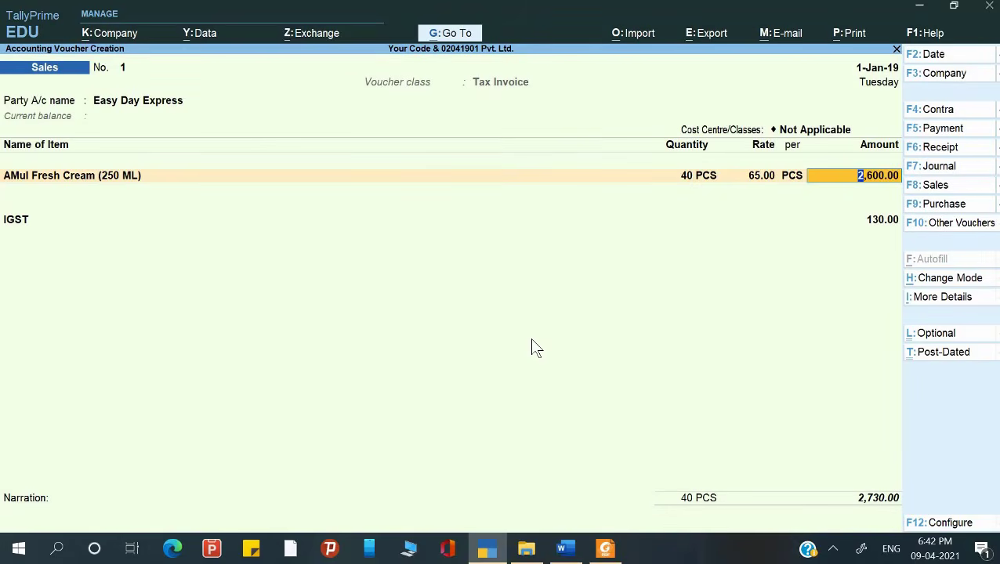
Set the fresh cream's GST taxable value to 2548 as given in the PDF invoice and accept the item line.
key("alt+Tab")
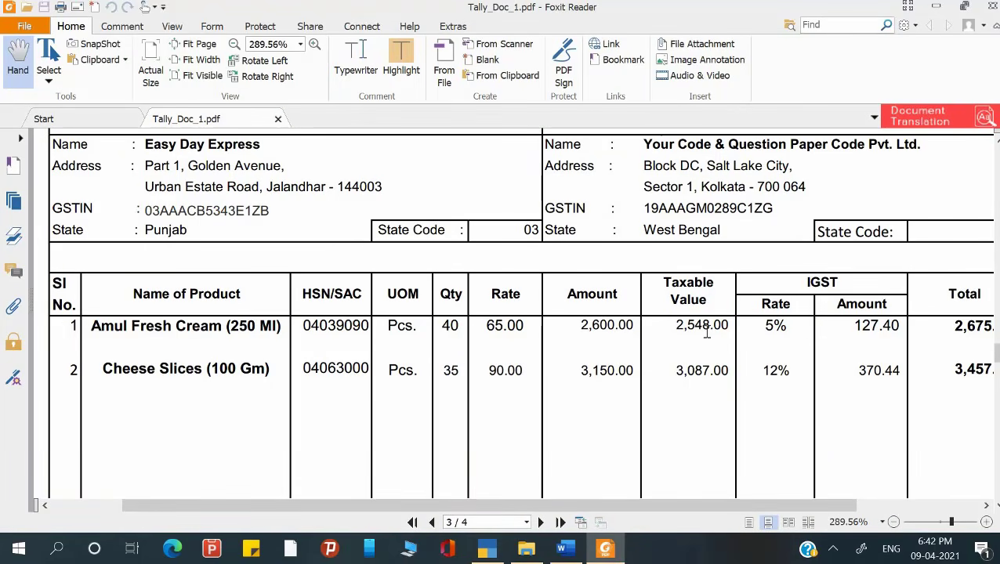
key("alt+Tab")
key("ctrl+i")
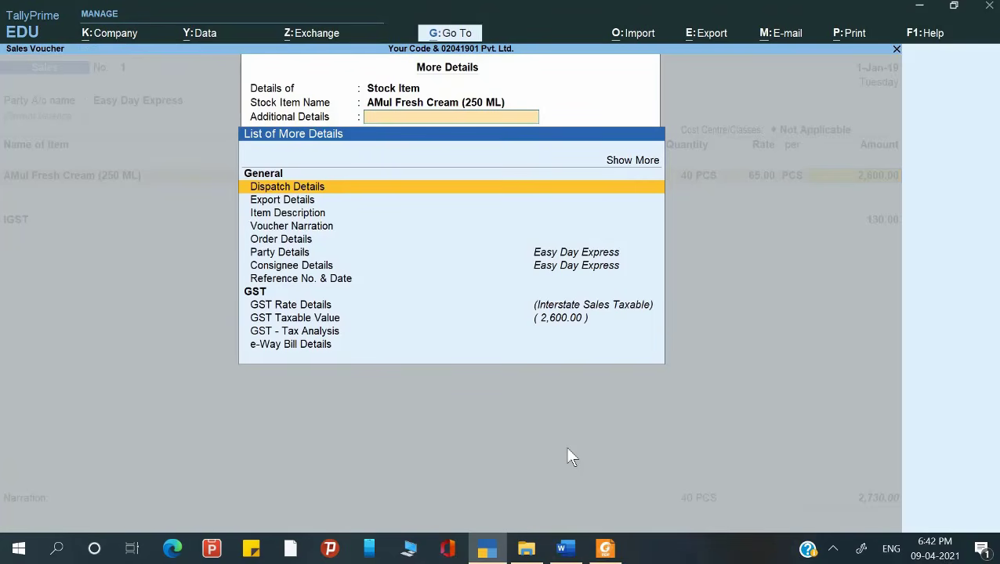
key("Down")
key("Down")
key("Down")
key("Down")
key("Down")
key("Down")
key("Down")
key("Down")
key("Down")
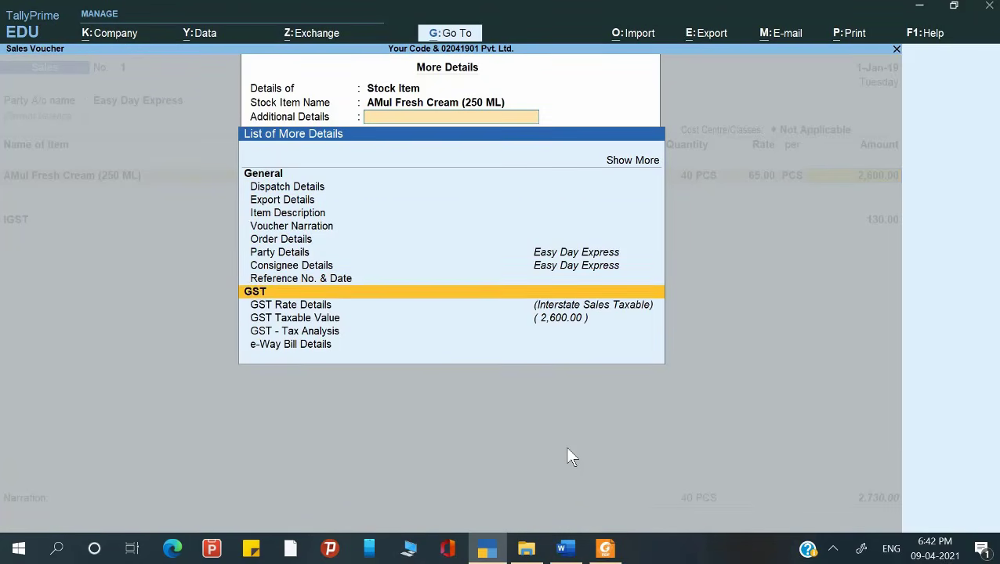
key("Return")
key("alt+Tab")
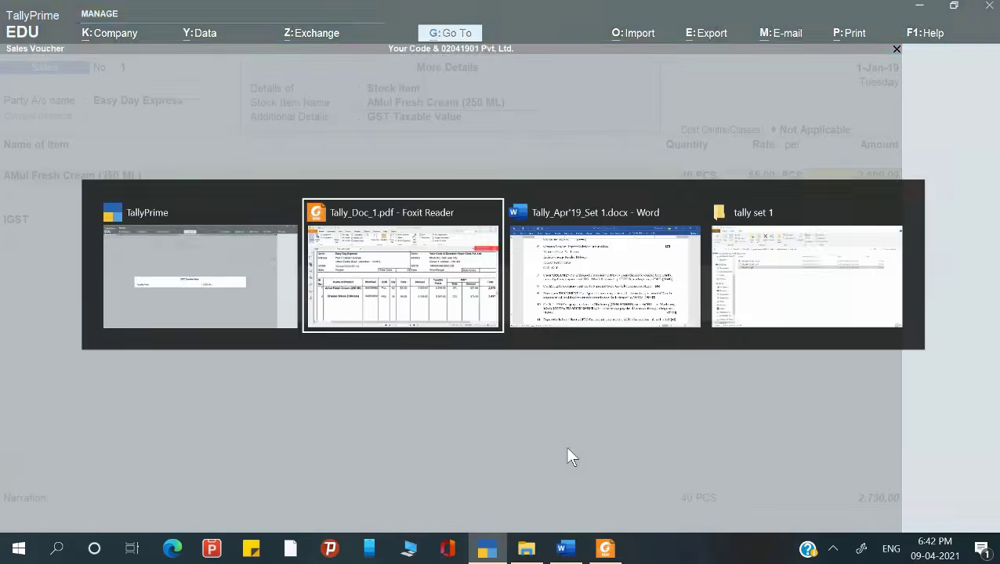
key("alt+Tab")
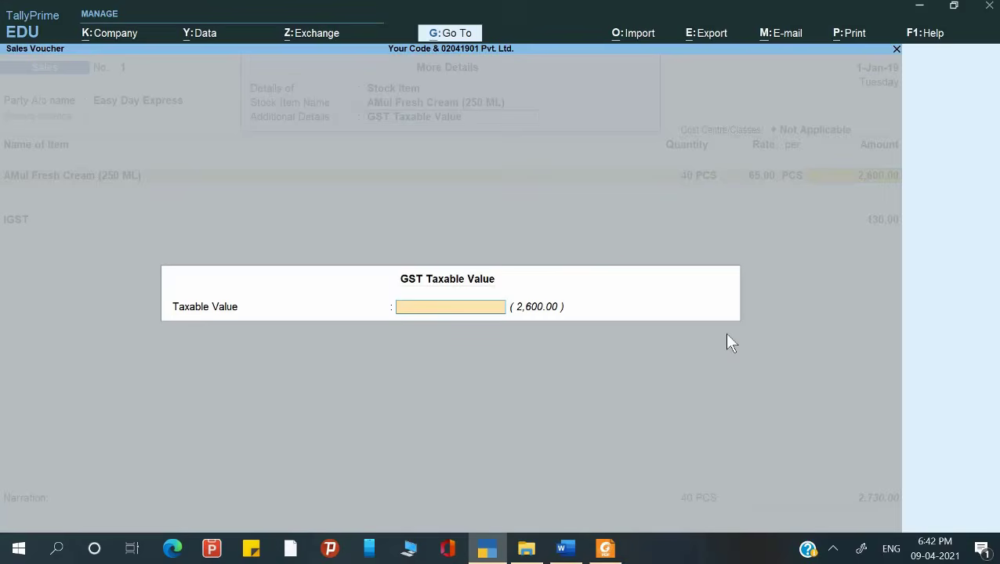
key("alt+Tab")
key("alt+Tab")
type("2548")
key("Return")
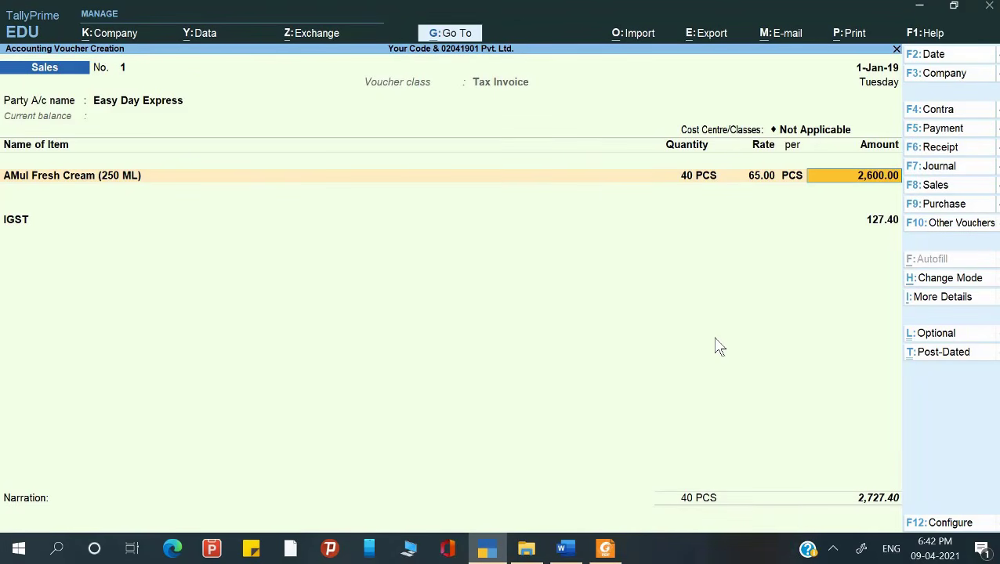
key("alt+Tab")
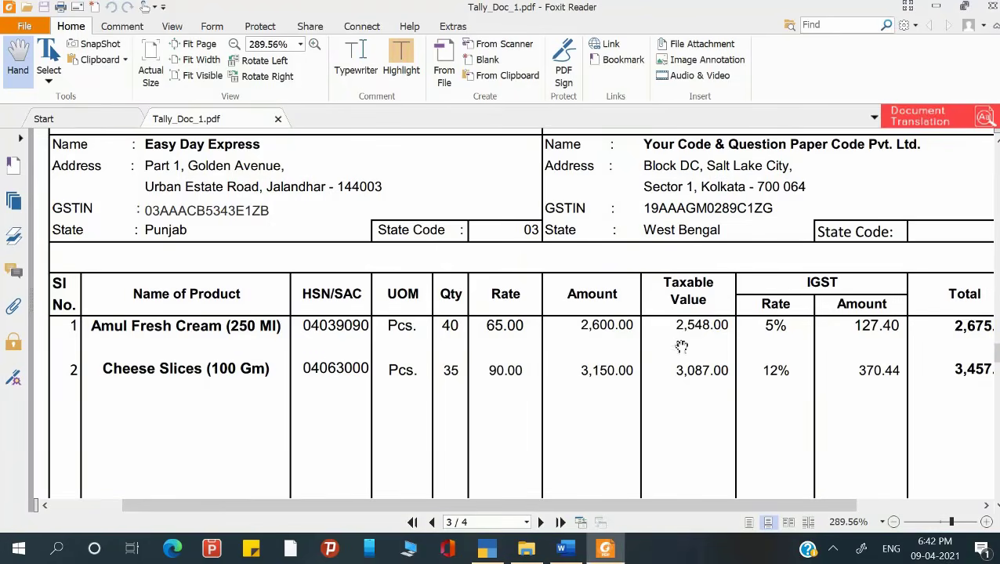
key("alt+Tab")
key("Return")
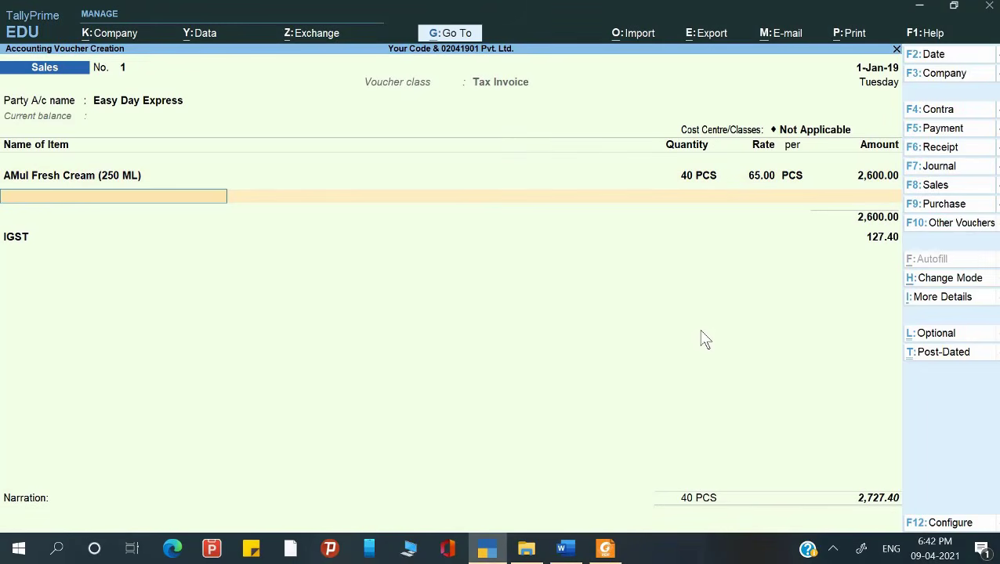
Add Cheese Slice (100GM), the second product on the invoice, to the sales voucher and allocate it to batch CH589.
key("alt+Tab")
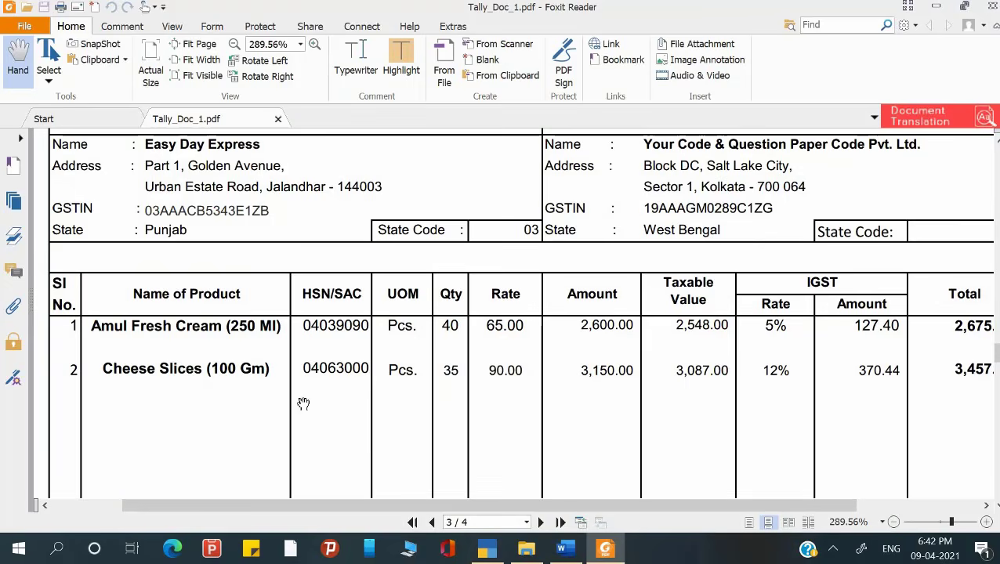
key("alt+Tab")
type("Ch")
key("Return")
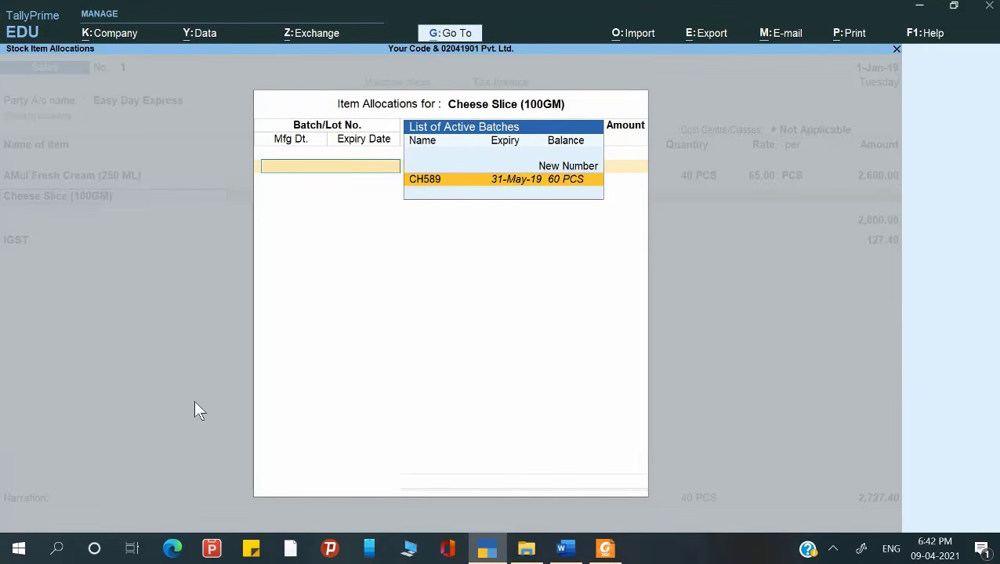
key("Return")
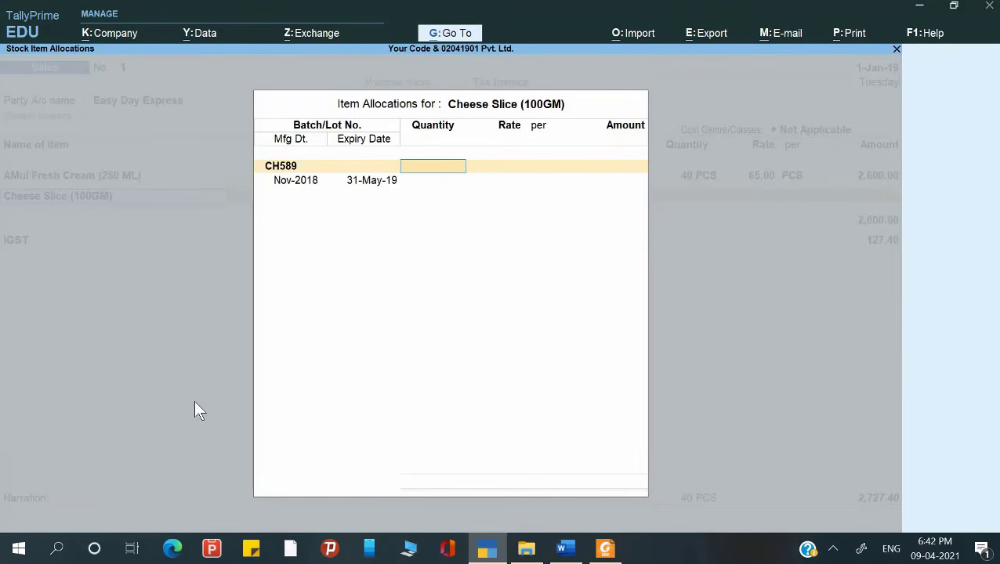
Enter the cheese slices' quantity of 35 PCS and rate of 90 from the PDF invoice and finish the batch allocation.
key("alt+Tab")
key("alt+Tab")
type("35")
key("Return")
key("alt+Tab")
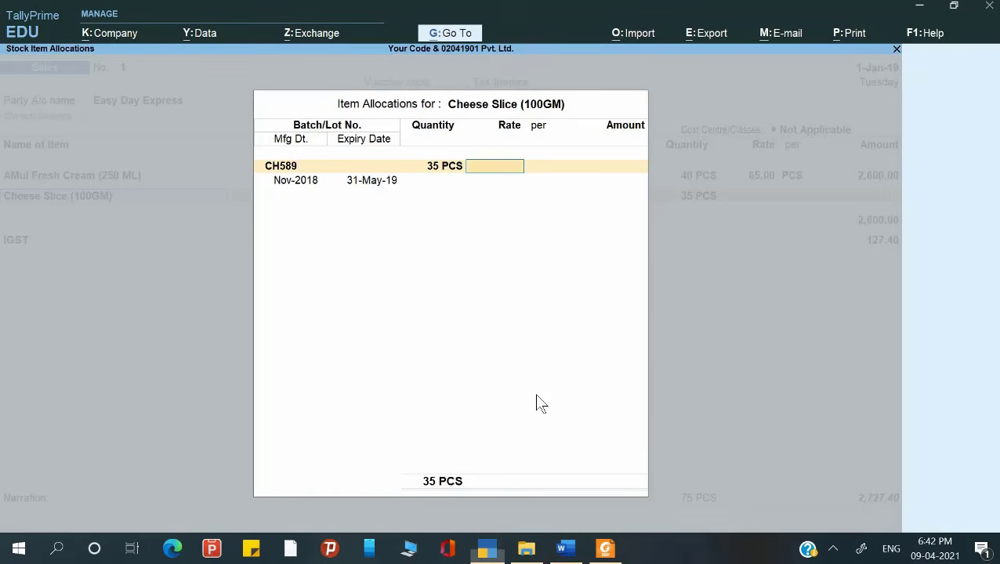
type("90")
key("Return")
key("Return")
key("Return")
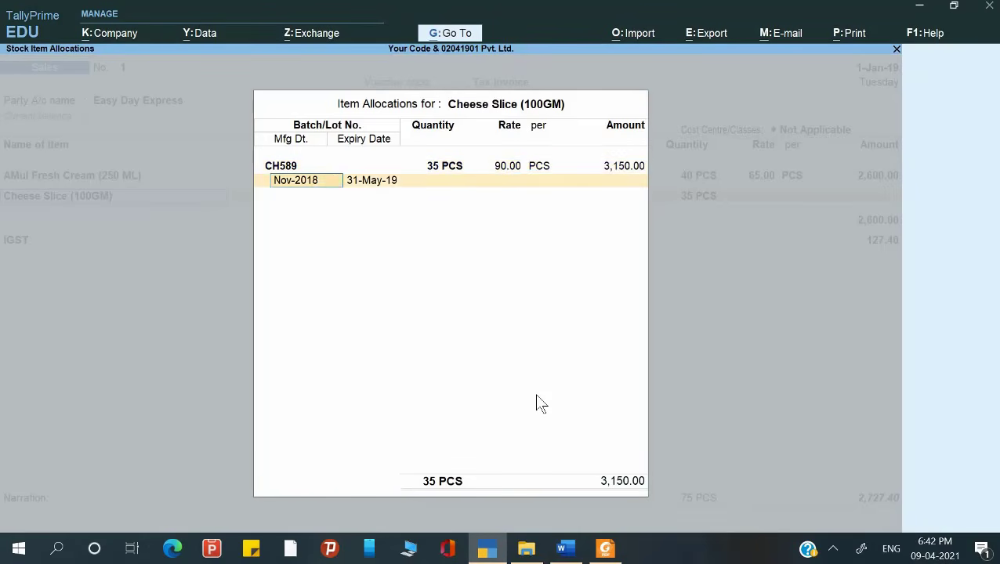
key("Return")
key("Return")
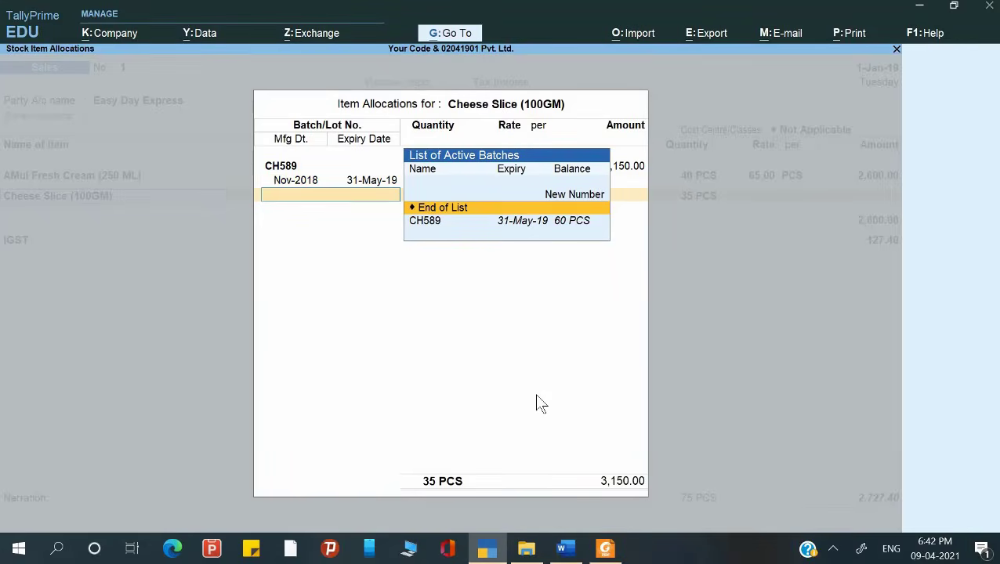
key("Return")
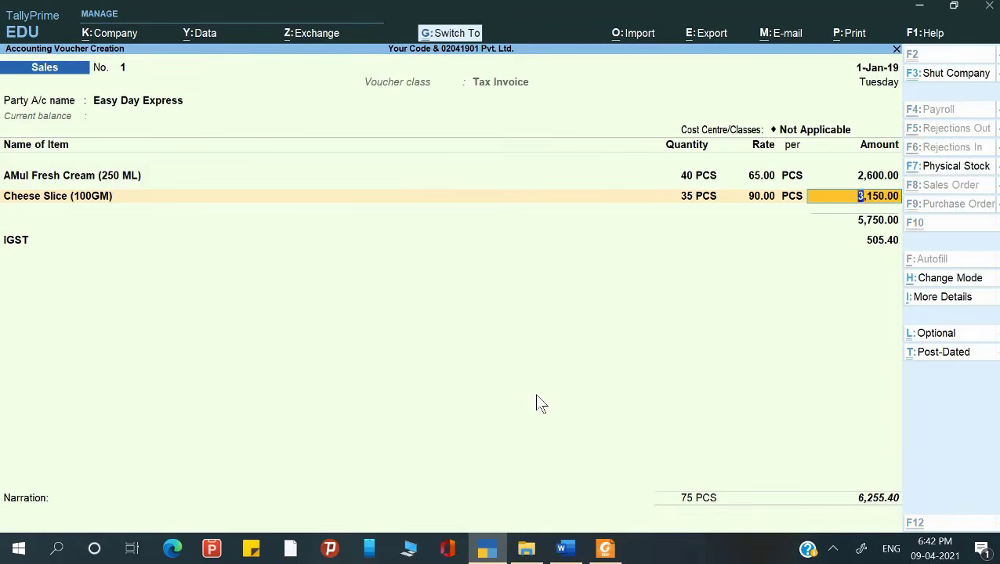
Set the cheese slices' GST taxable value to 3087 as given in the PDF invoice and accept the item line.
key("ctrl+i")
key("Down")
key("Down")
key("Down")
key("Down")
key("Down")
key("Down")
key("Down")
key("Down")
key("Down")
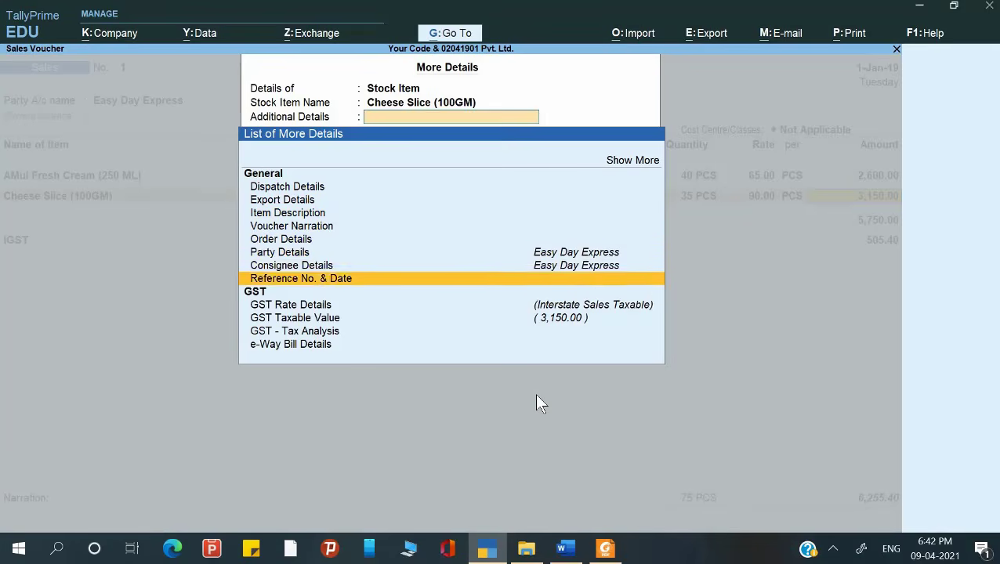
key("Return")
key("alt+Tab")
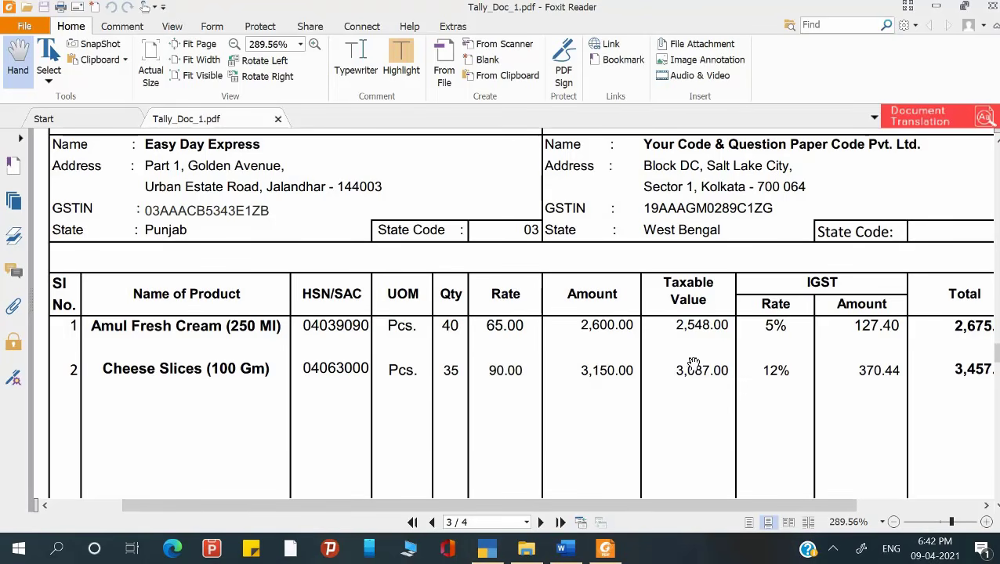
key("alt+Tab")
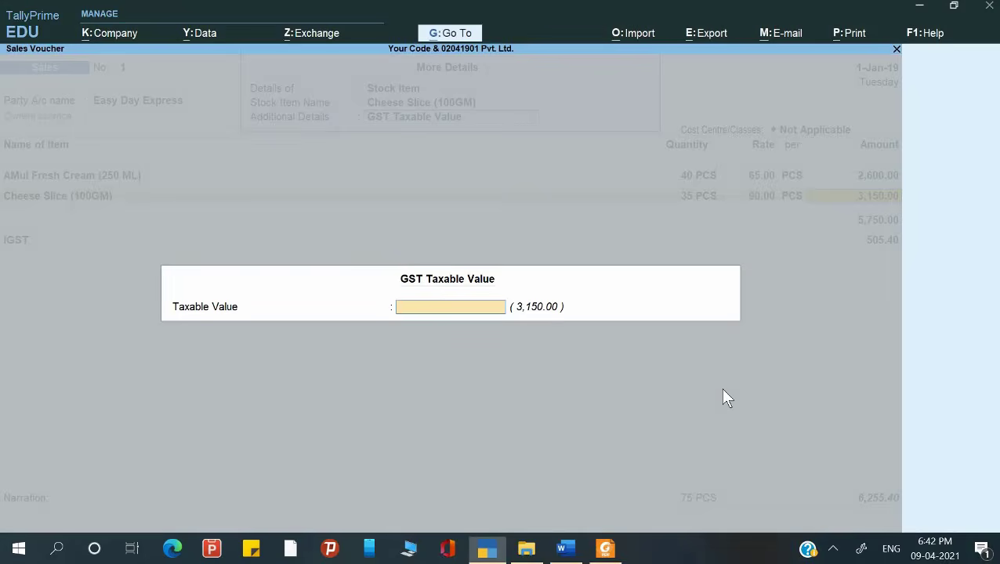
type("3087")
key("Return")
key("Return")
key("Return")
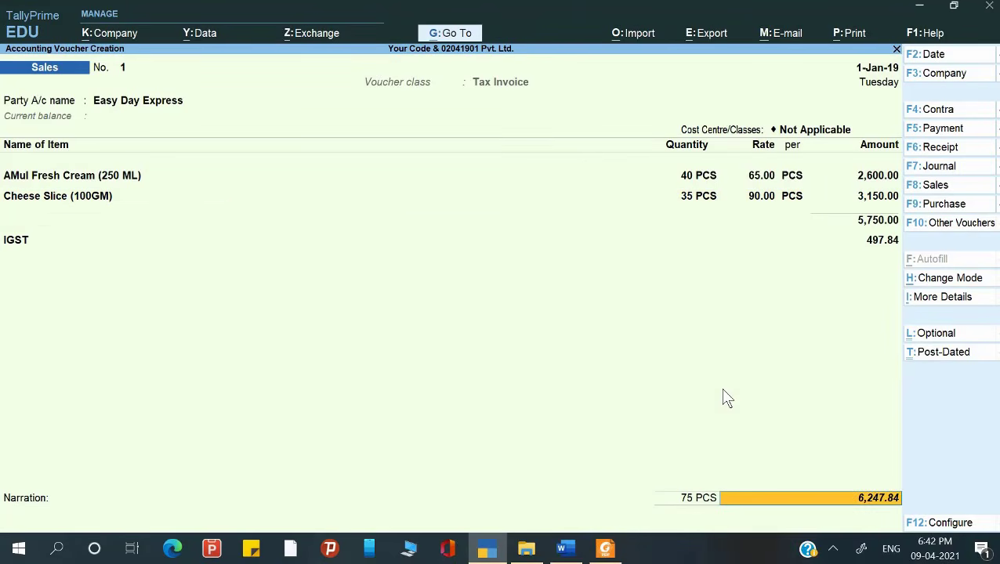
Compare the sales voucher's IGST amount, total and item lines with the tax invoice in the PDF.
key("alt")
key("alt+Tab")
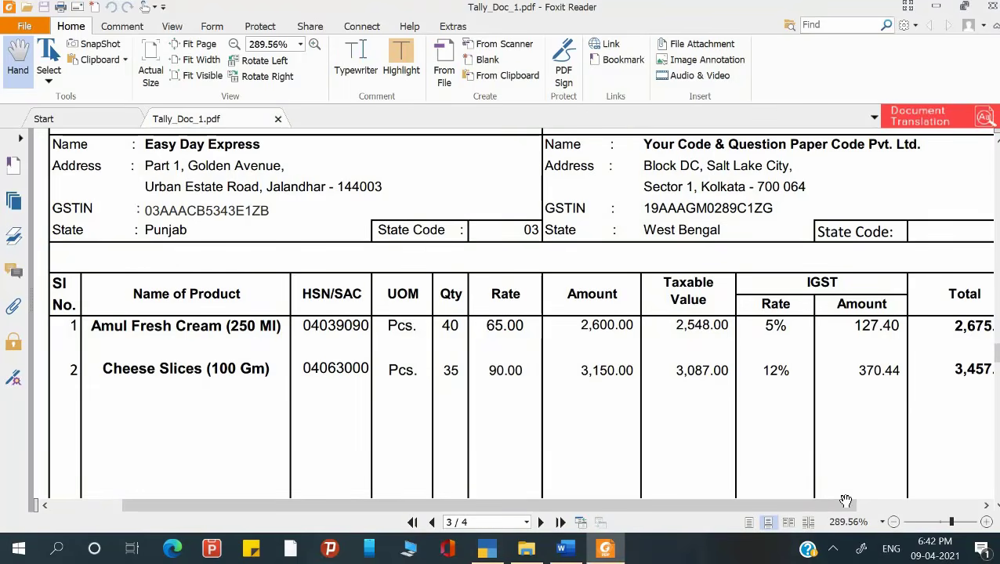
left_click_drag(834, 505, 952, 510)
scroll(829, 408, "down", 5)
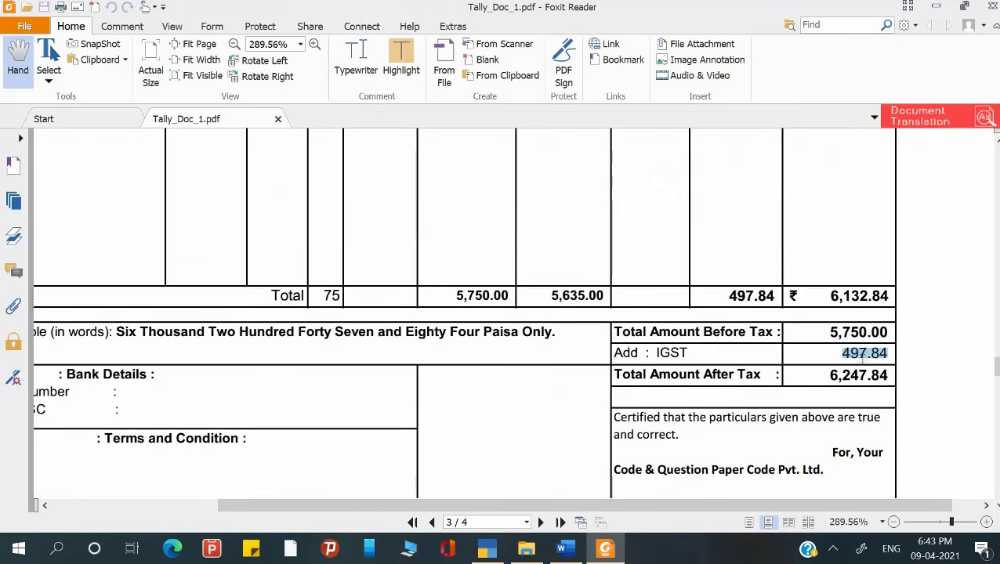
key("alt+Tab")
key("alt+Tab")
key("alt+Tab")
key("alt+Tab")
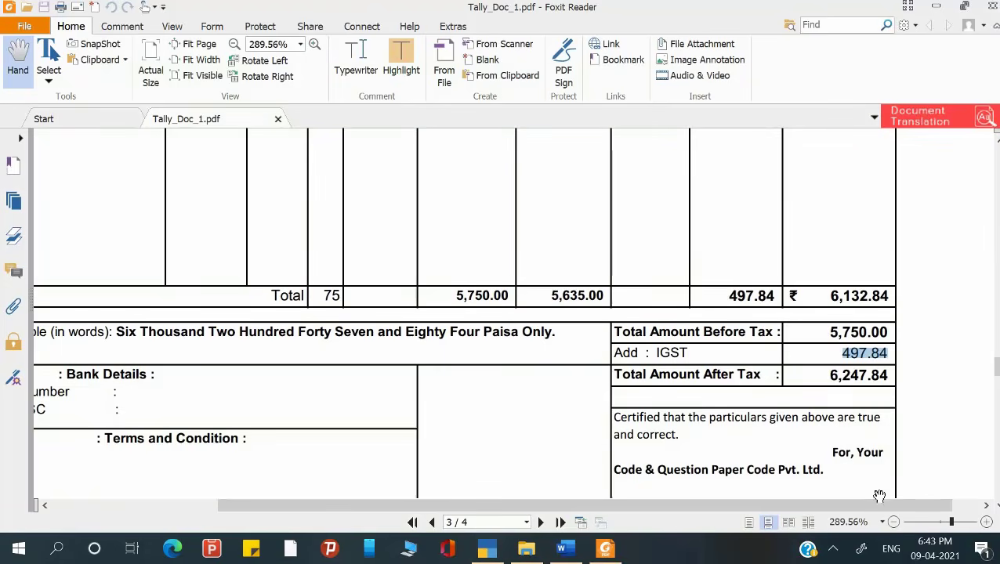
key("alt+Tab")
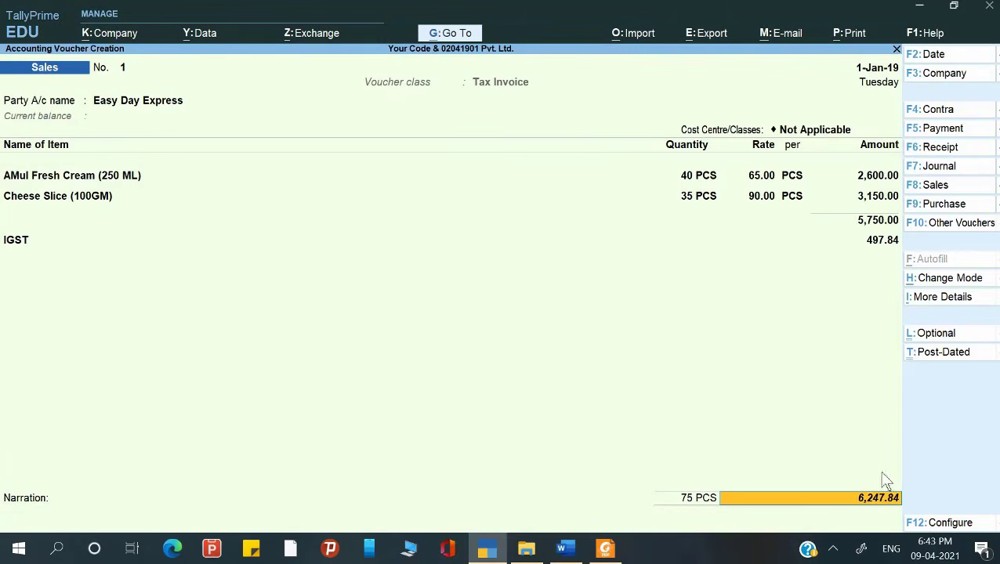
key("alt+Tab")
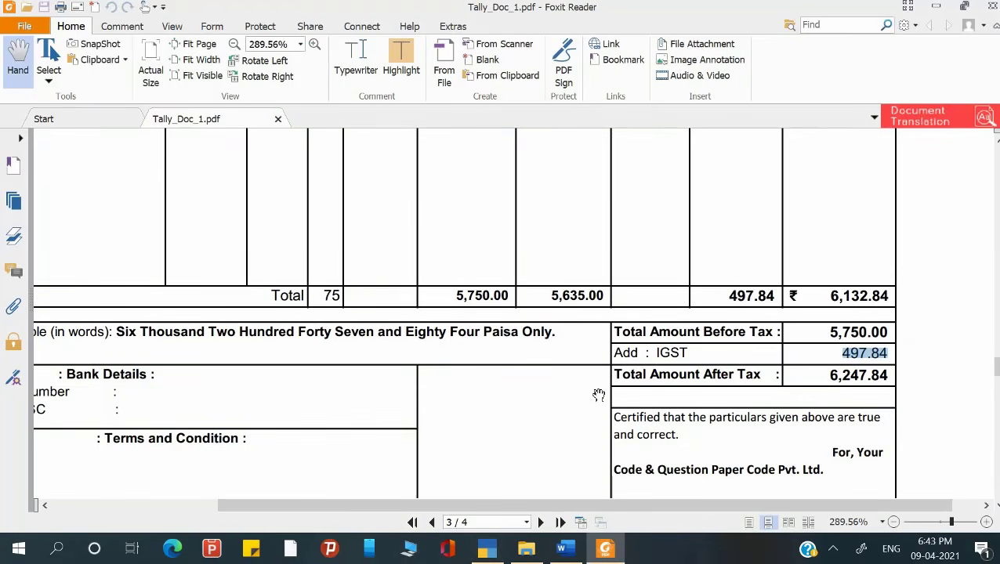
key("ctrl+Home")
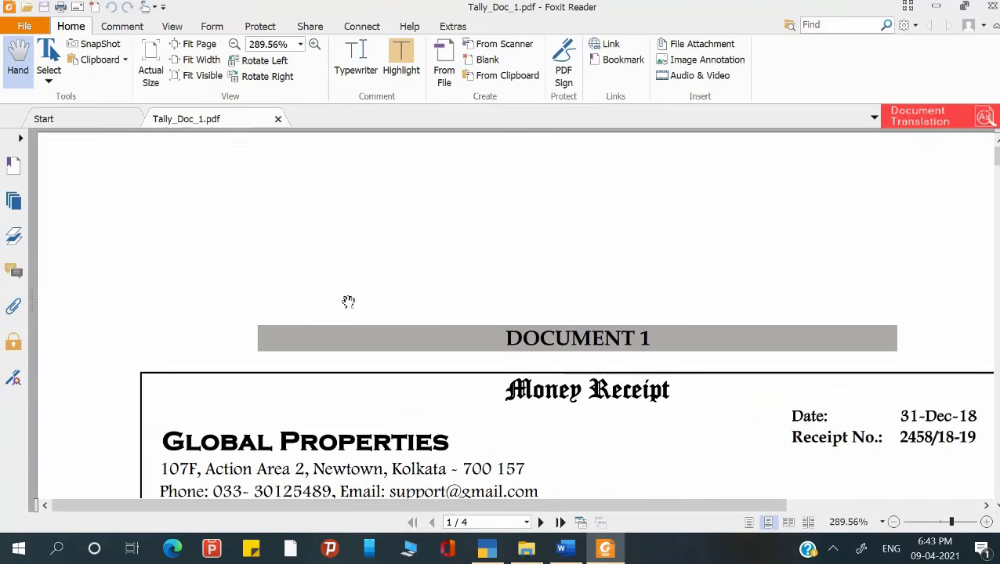
scroll(349, 297, "down", 5)
scroll(349, 302, "down", 20)
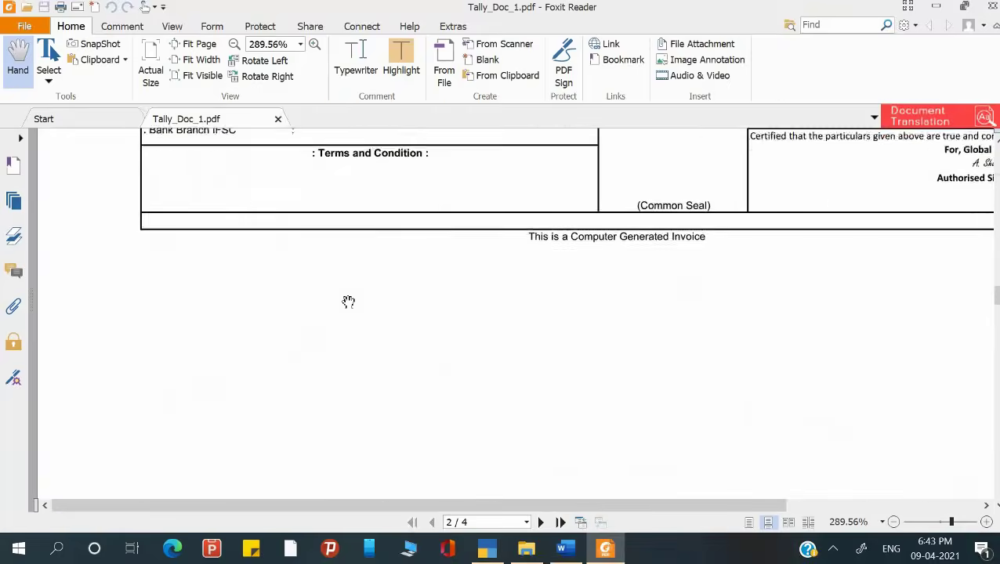
scroll(349, 300, "down", 10)
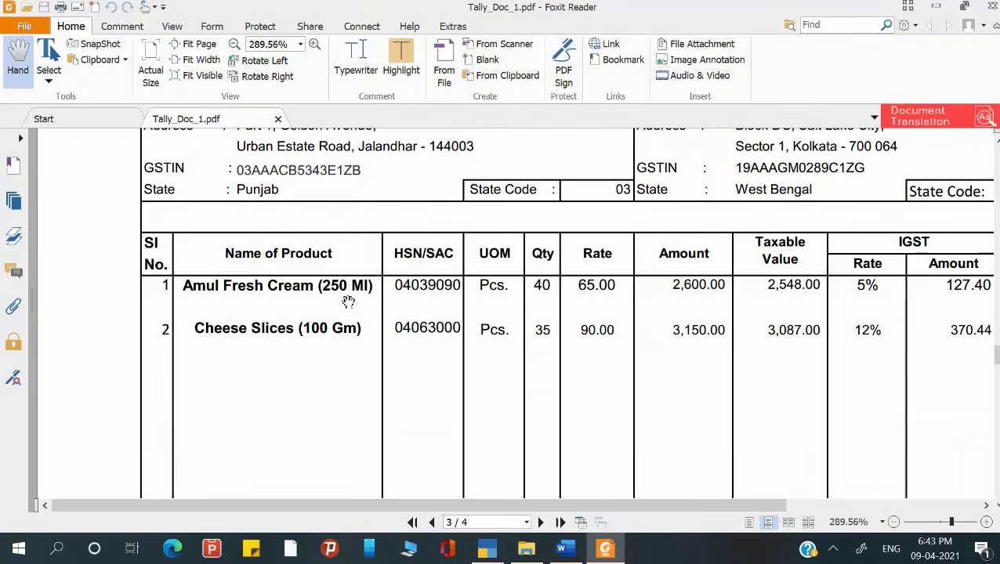
key("alt+Tab")
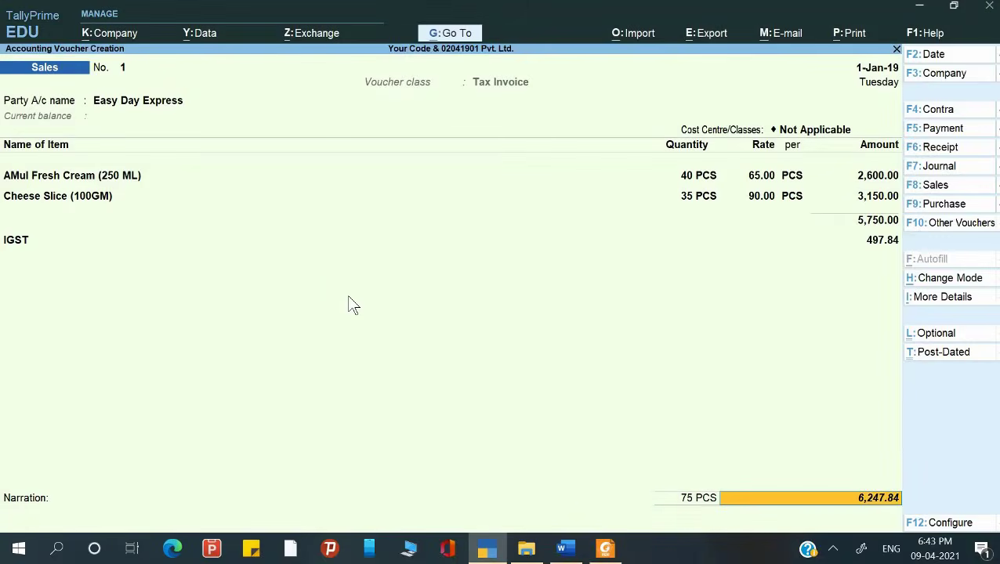
Name the New Ref bill for Easy Day Express with the invoice number copied from the PDF tax invoice.
key("Return")
key("Return")
key("Return")
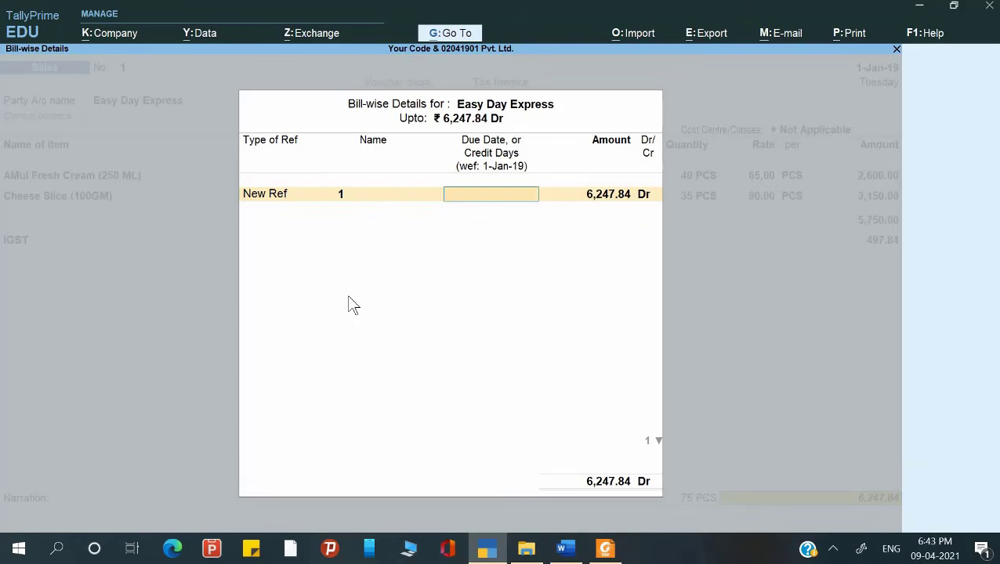
key("BackSpace")
key("alt+Tab")
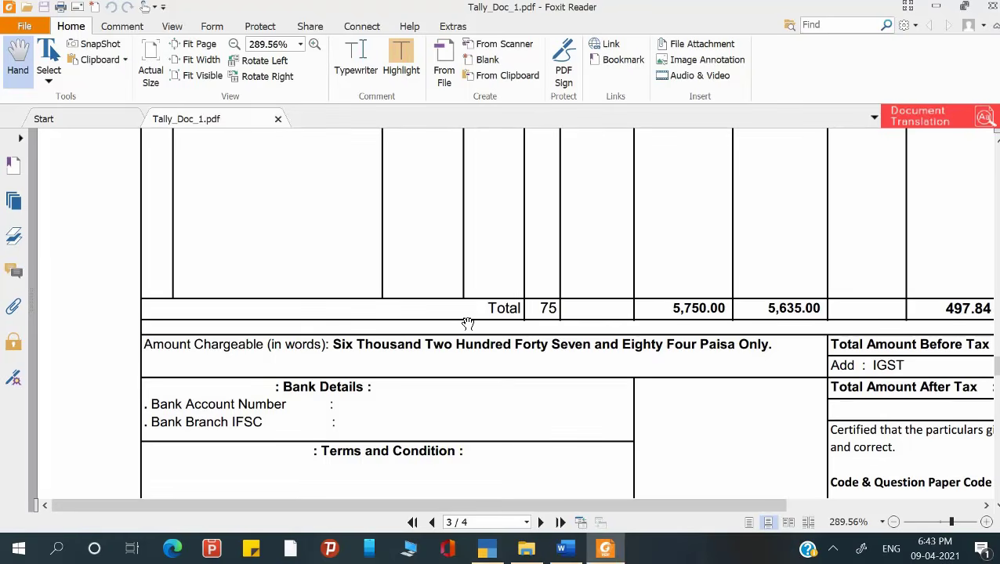
scroll(468, 324, "up", 10)
scroll(468, 324, "up", 2)
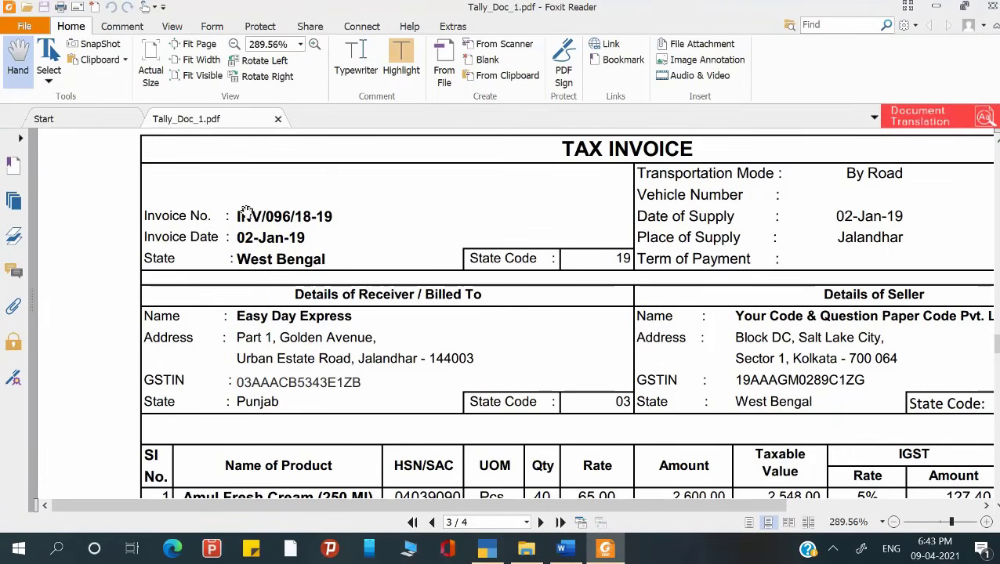
left_click_drag(234, 216, 335, 217)
key("ctrl+c")
key("alt+Tab")
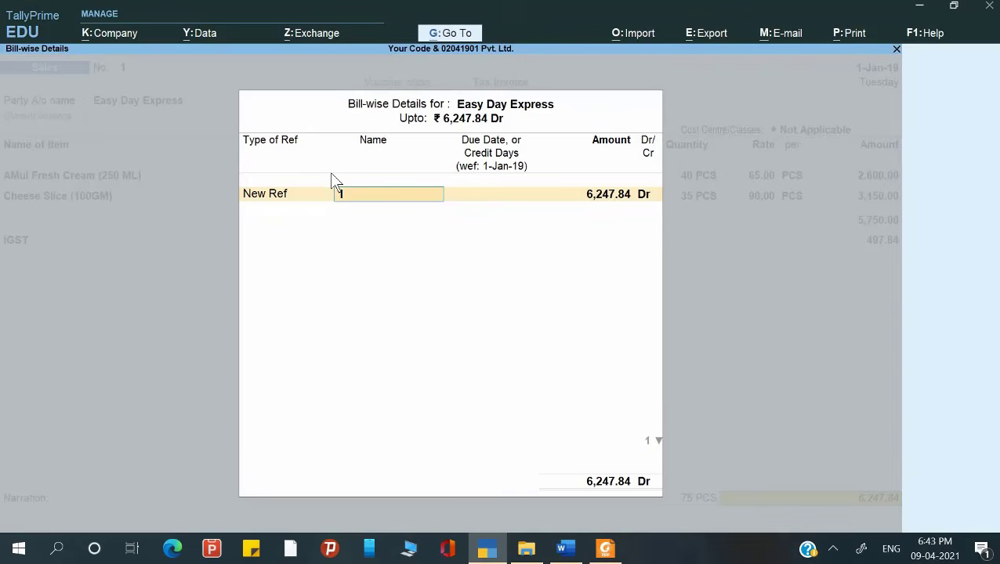
key("ctrl+v")
key("Return")
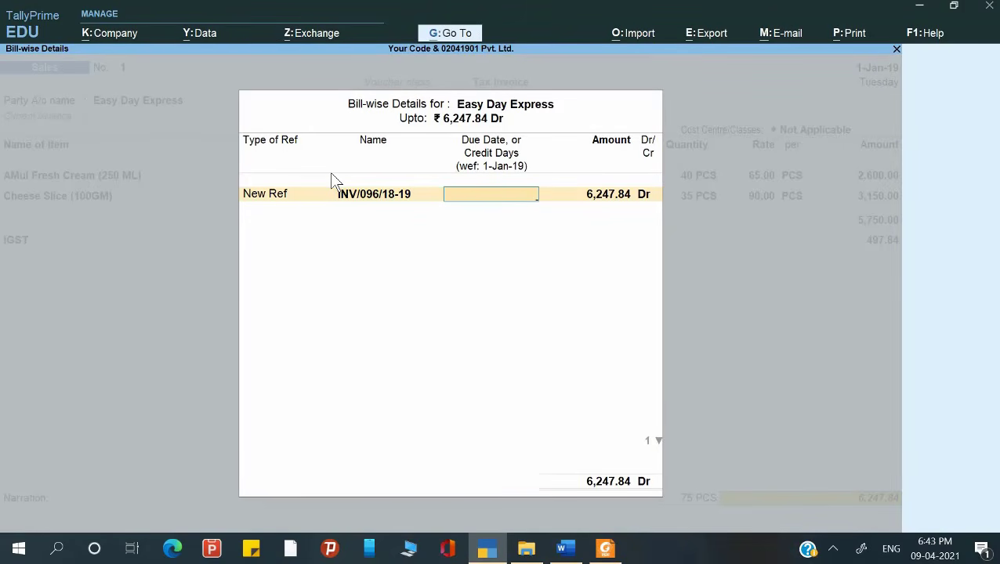
Leave the bill's due date blank and accept the bill-wise details with the full amount on the debit side.
key("alt+Tab")
key("alt+Tab")
key("Return")
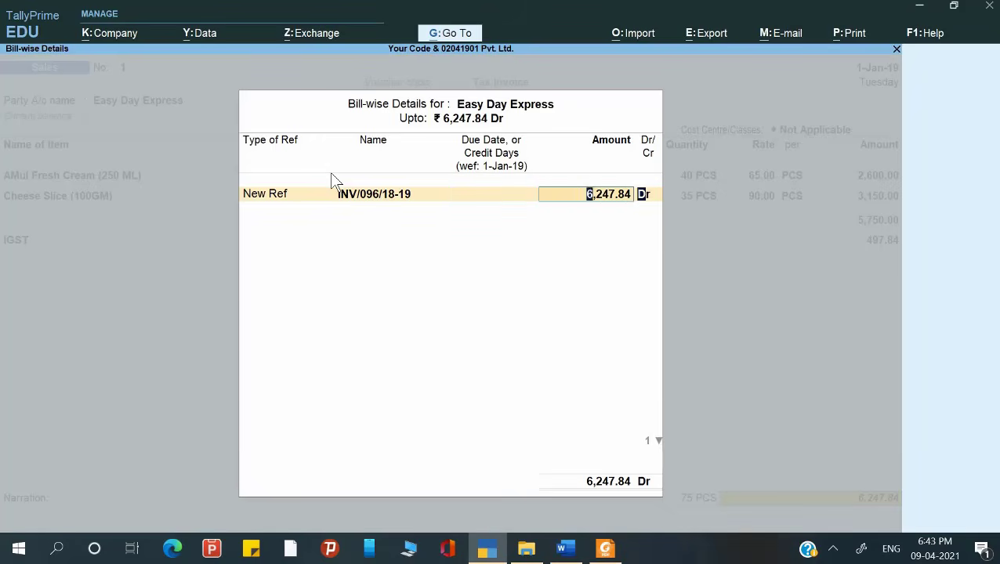
key("Return")
key("Return")
Change the sales voucher's date to 2-Jan-19 to match the invoice date in the PDF.
key("alt+Tab")
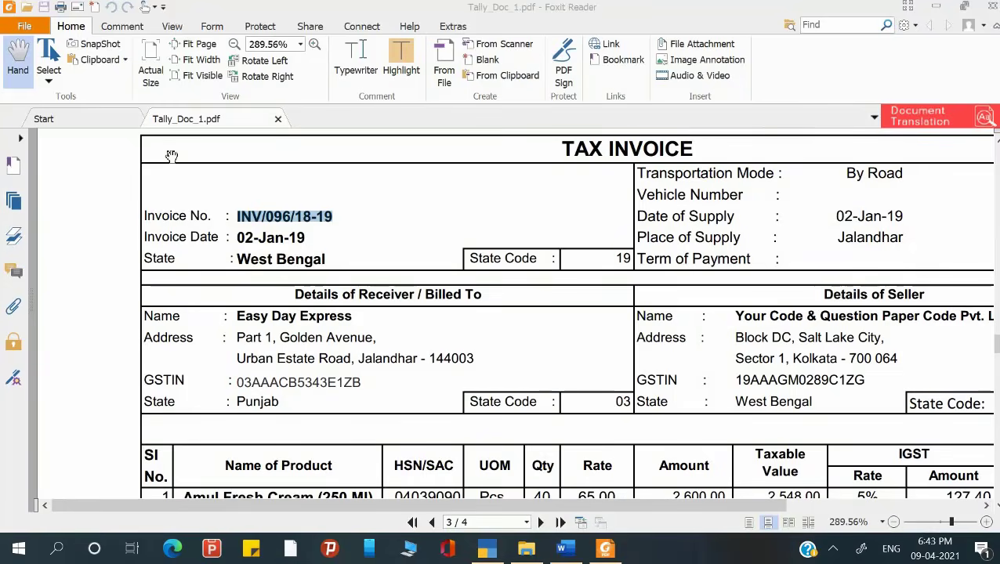
key("alt+Tab")
key("F2")
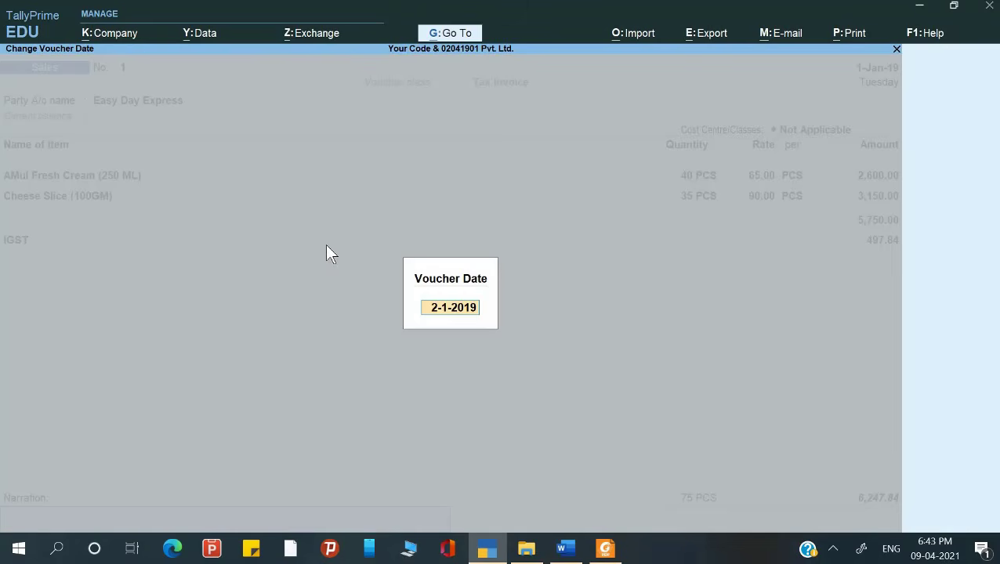
type("2-Jan-")
type("1")
key("Return")
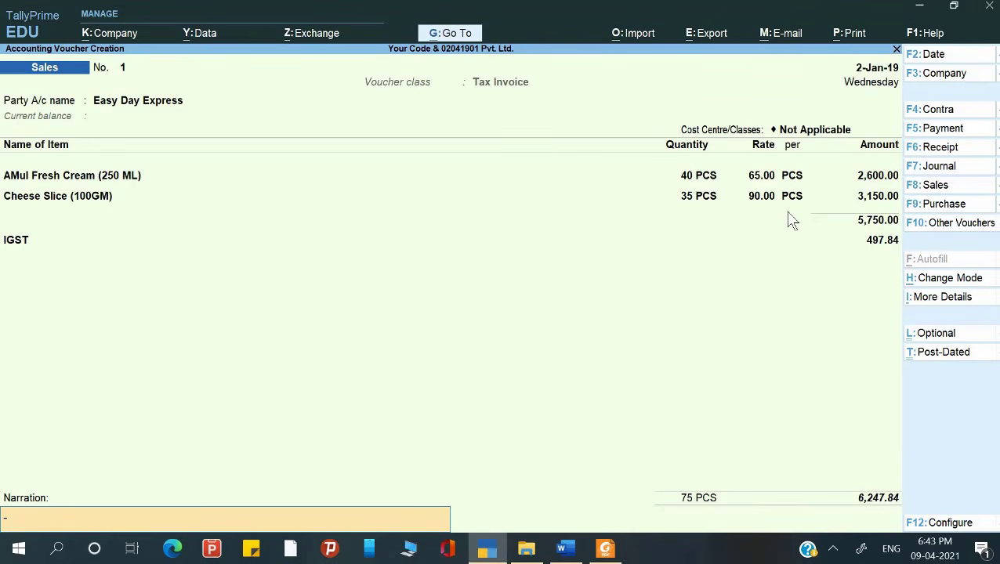
Enter the narration "Being goods sold" and save the sales voucher.
key("ctrl")
type("ld")
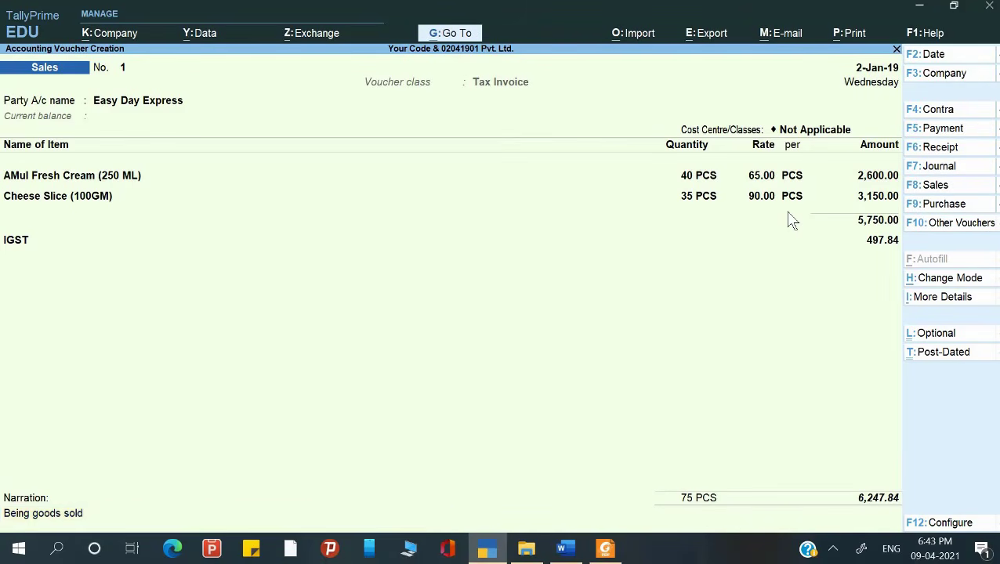
key("Return")
key("y")
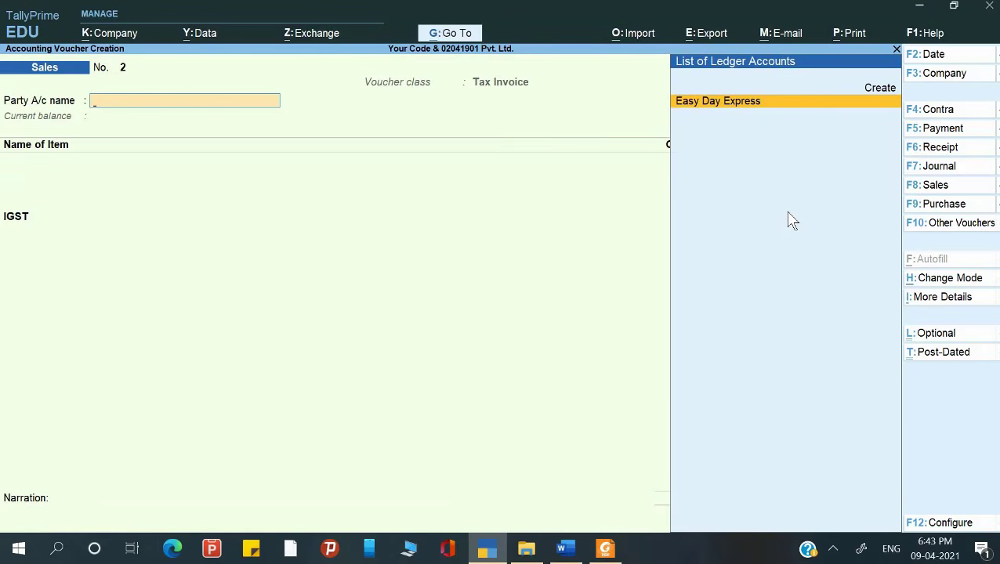
Reopen the saved Easy Day Express sales voucher and review its party, dispatch and order details.
key("Page_Up")
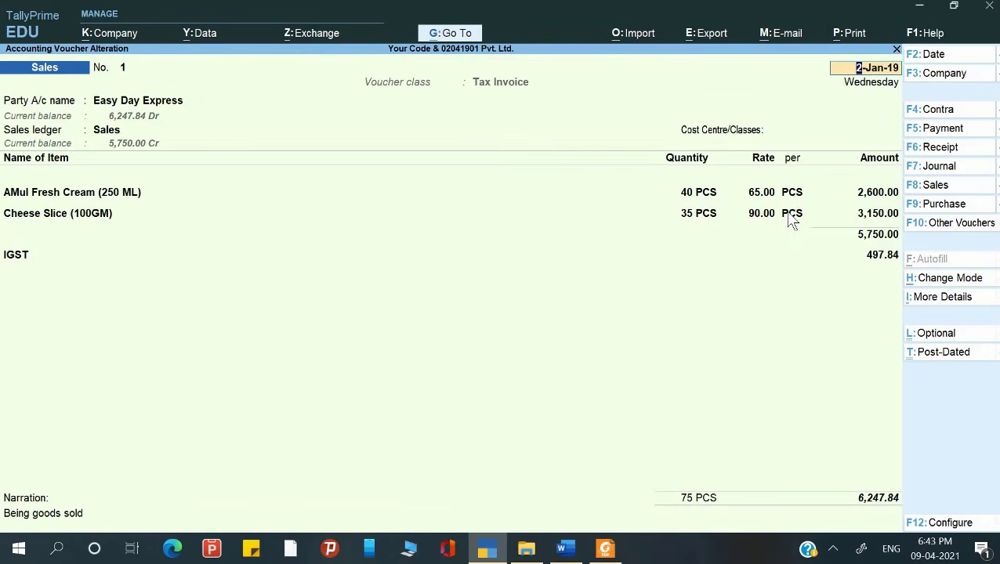
key("Return")
key("Return")
key("Return")
key("Return")
key("Return")
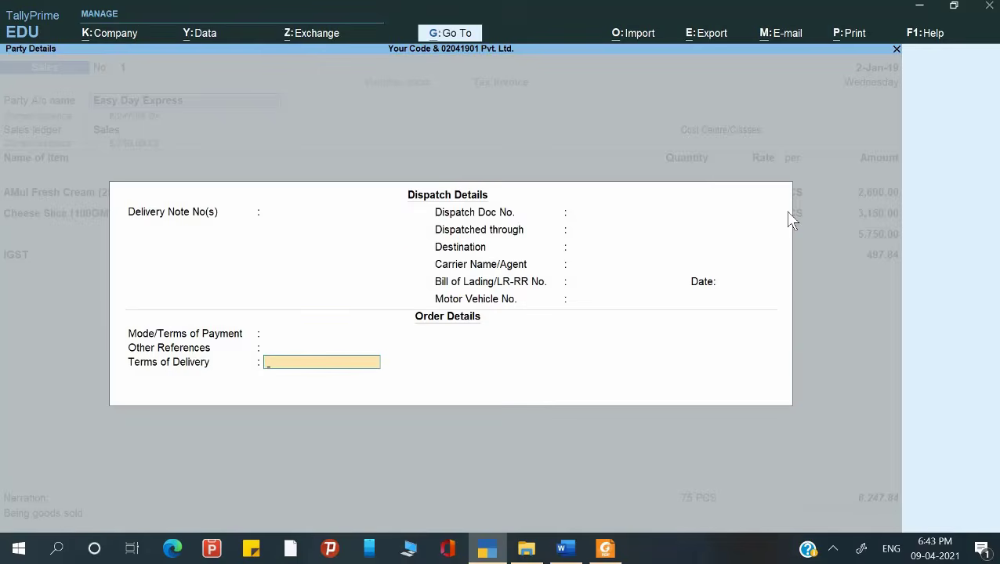
key("Return")
key("Return")
key("Return")
key("Return")
key("Return")
key("Return")
key("Return")
key("Return")
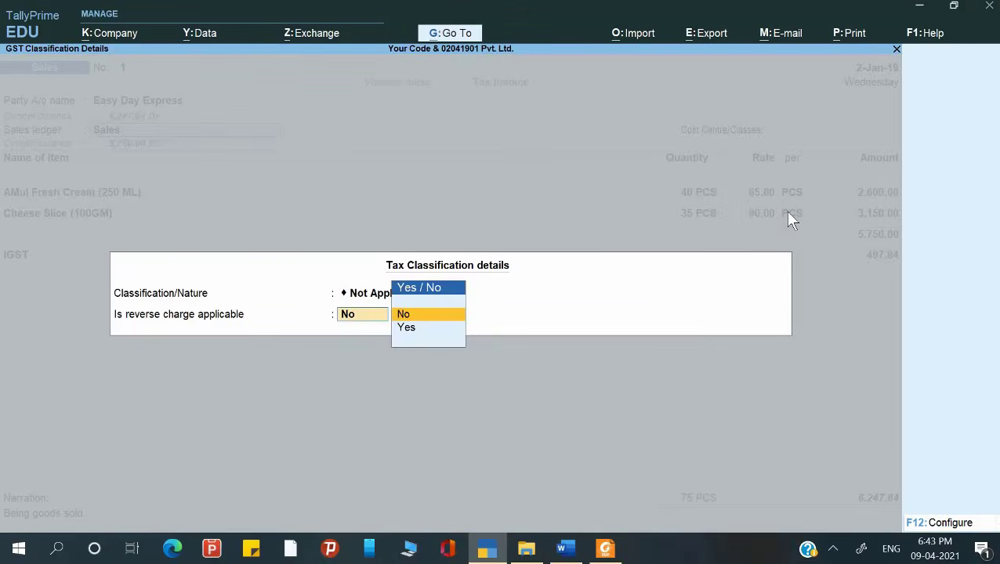
Review the voucher's tax classification and the batch allocations of AMul Fresh Cream (250 ML) and Cheese Slice (100GM).
key("Return")
key("Return")
key("Return")
key("Return")
key("Return")
key("Return")
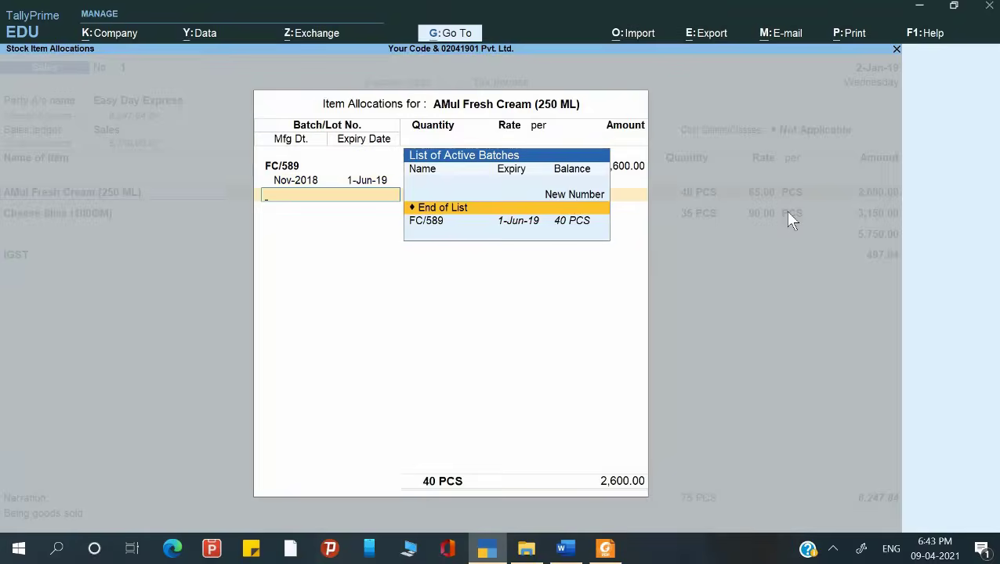
key("Return")
key("Return")
key("Return")
key("Return")
key("Return")
key("Return")
key("Return")
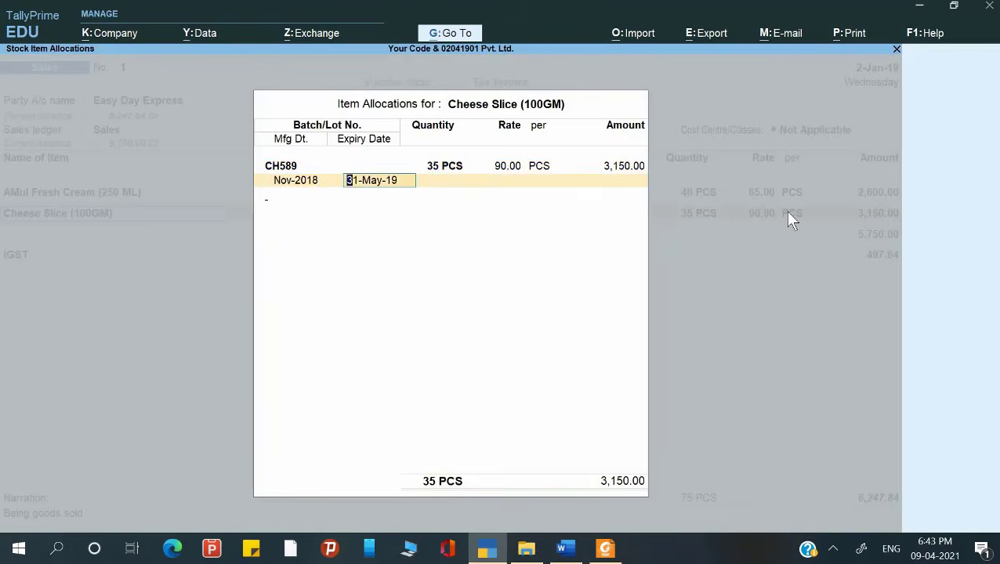
key("Return")
key("Return")
key("Return")
key("Return")
key("Return")
key("Return")
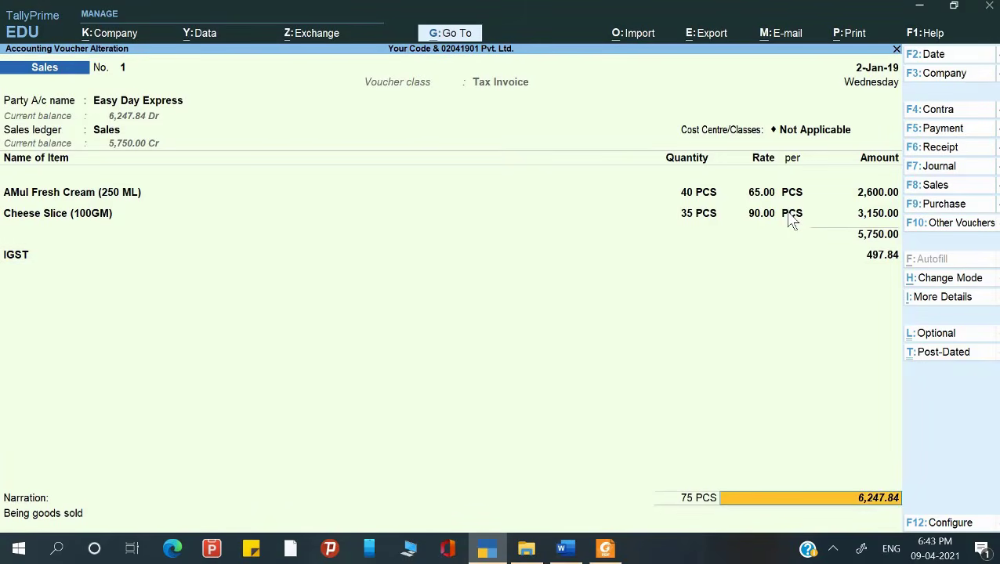
Go through the remaining voucher fields and save the altered voucher, accepting the modified tax details with conflicts.
key("Return")
key("Return")
key("Return")
key("Return")
key("Return")
key("Return")
key("Return")
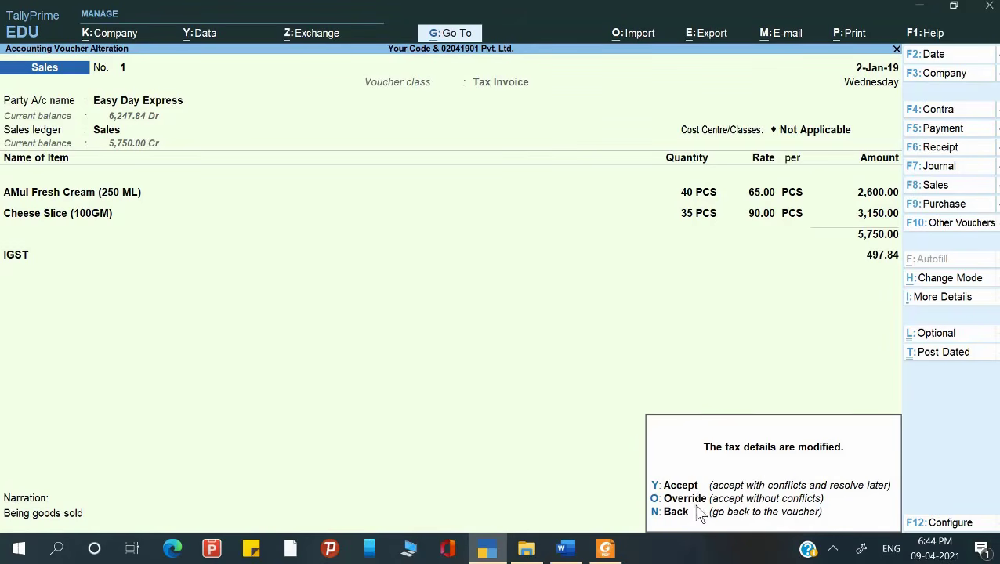
key("y")
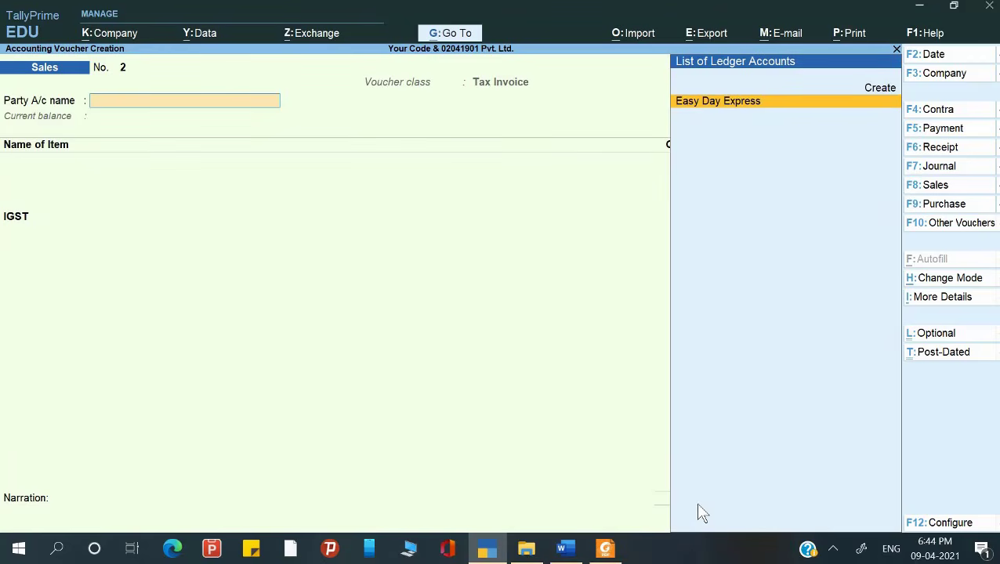
Check the PDF invoice once more and switch to the Word question paper to read the receipt instructions for DOCUMENT 3.
key("alt+Tab")
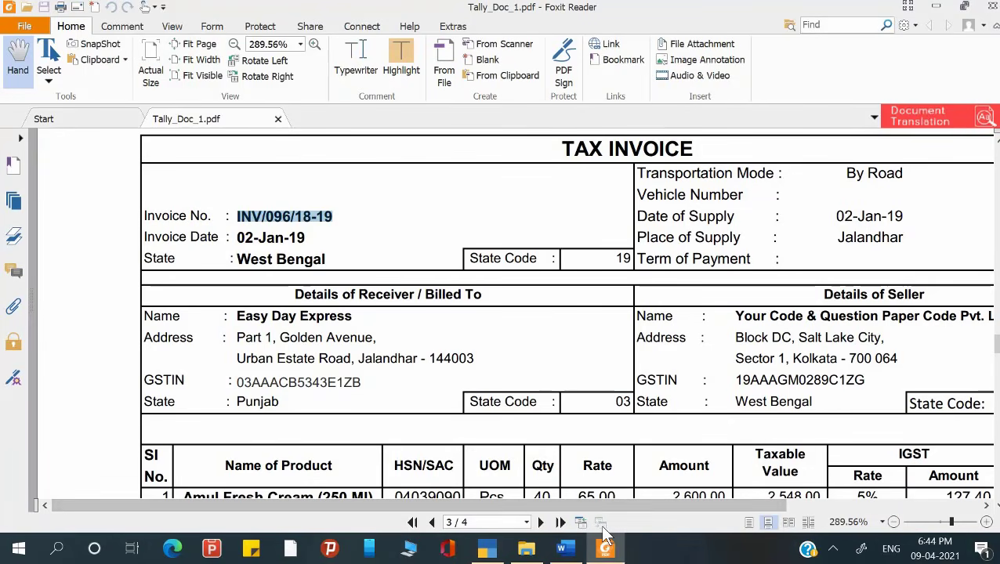
scroll(482, 471, "down", 8)
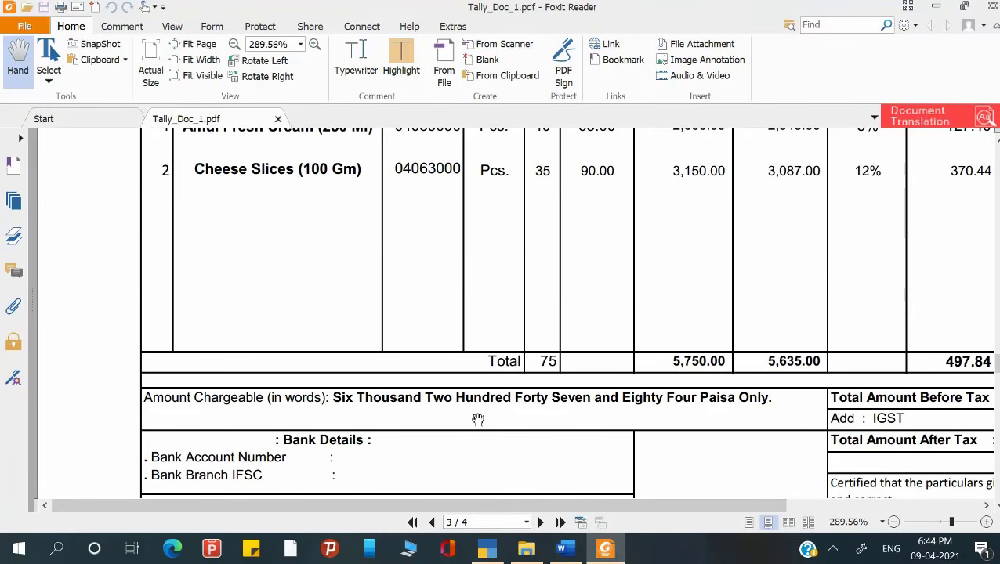
left_click(562, 549)
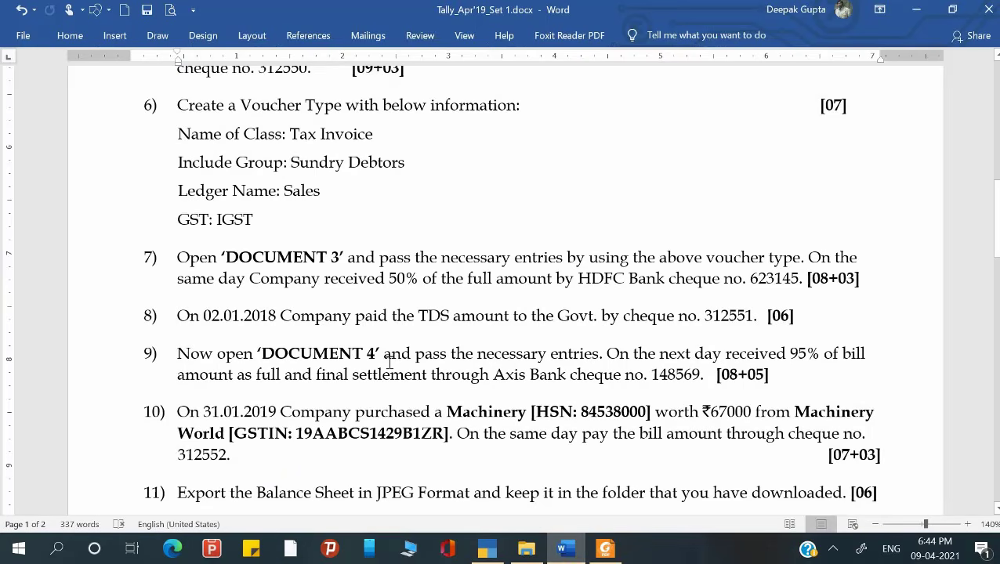
Start a receipt voucher in TallyPrime, consulting the DOCUMENT 3 invoice and the question paper's receipt instructions.
scroll(390, 363, "down", 1)
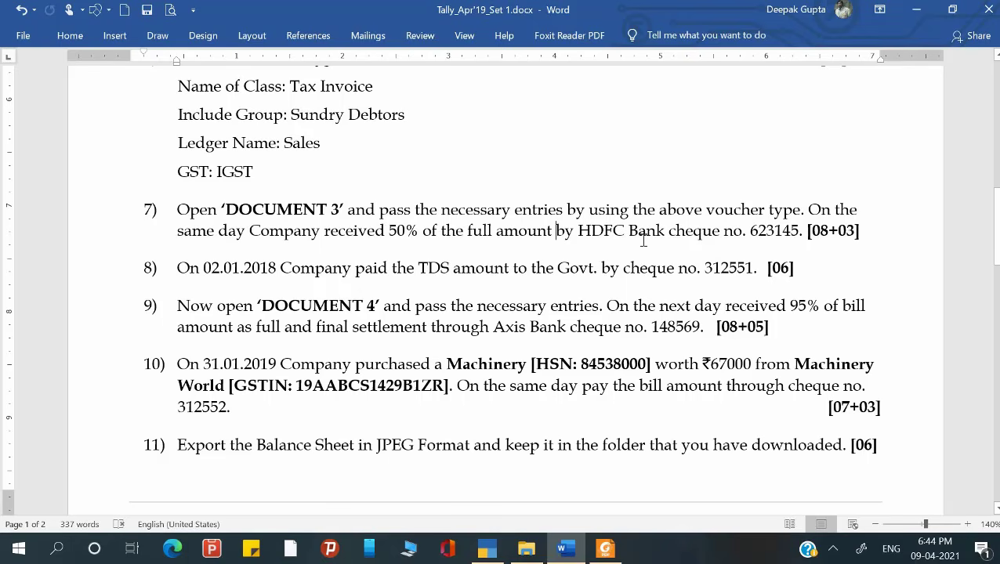
key("alt+Tab")
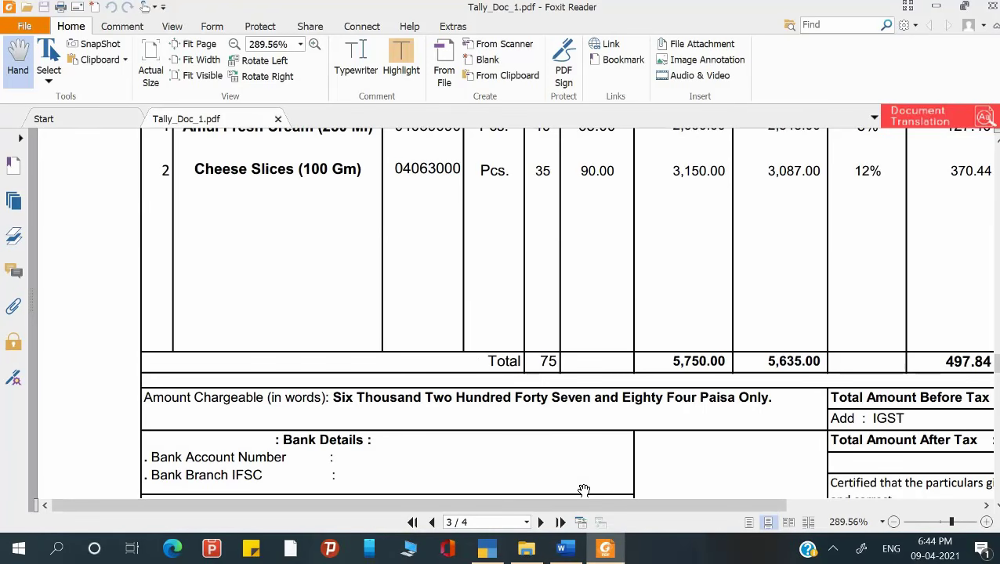
left_click(487, 549)
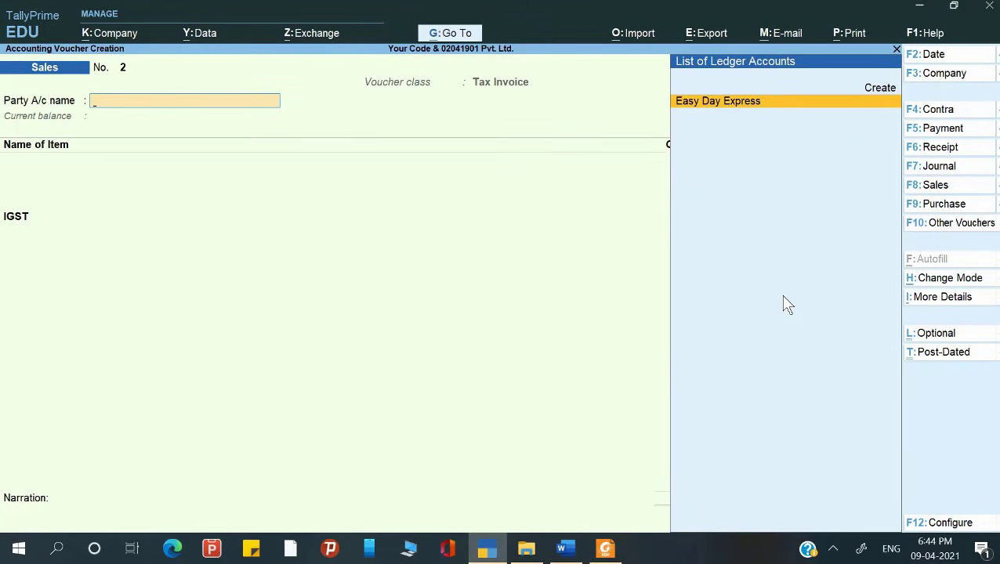
key("F6")
key("alt+Tab")
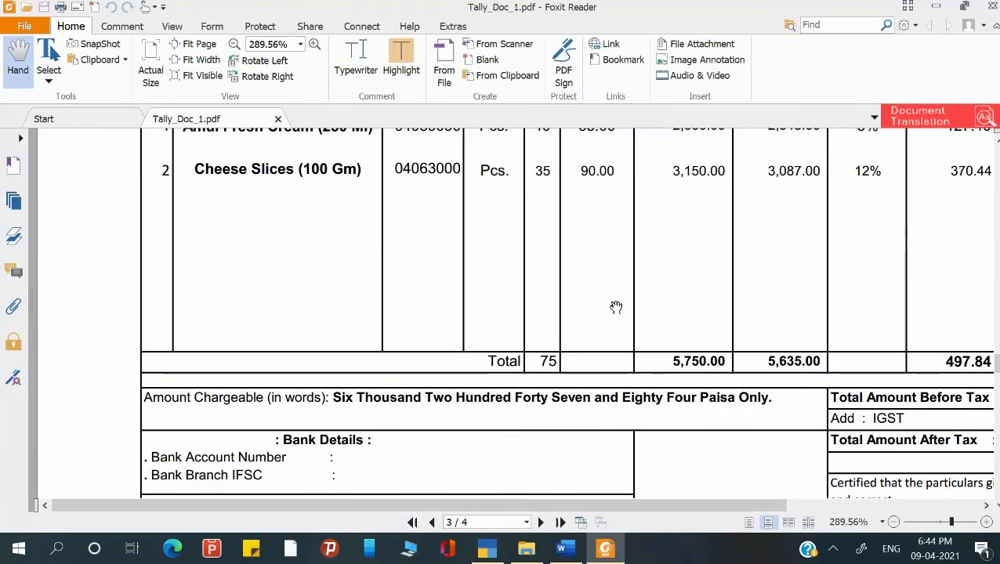
scroll(616, 305, "down", 1)
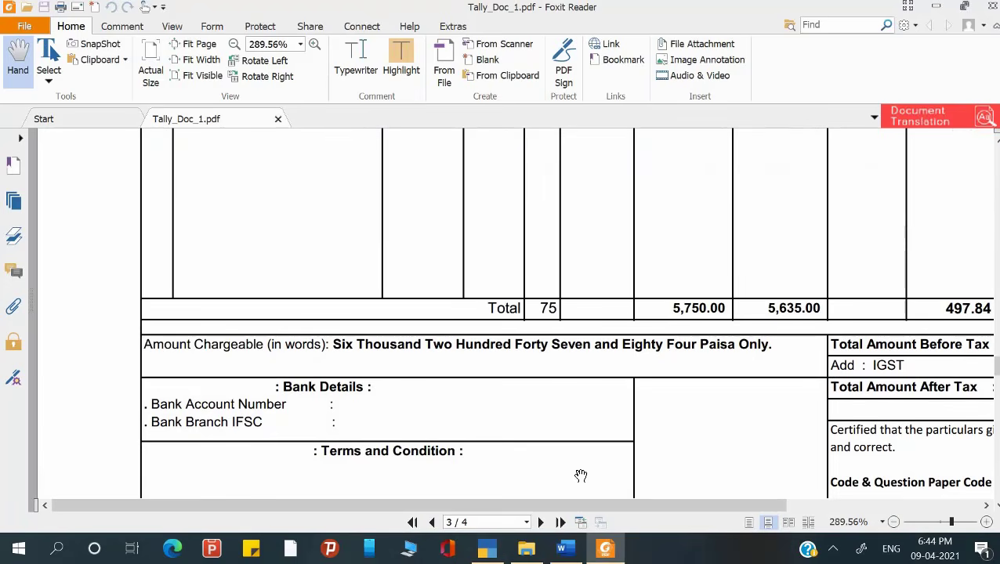
left_click(561, 549)
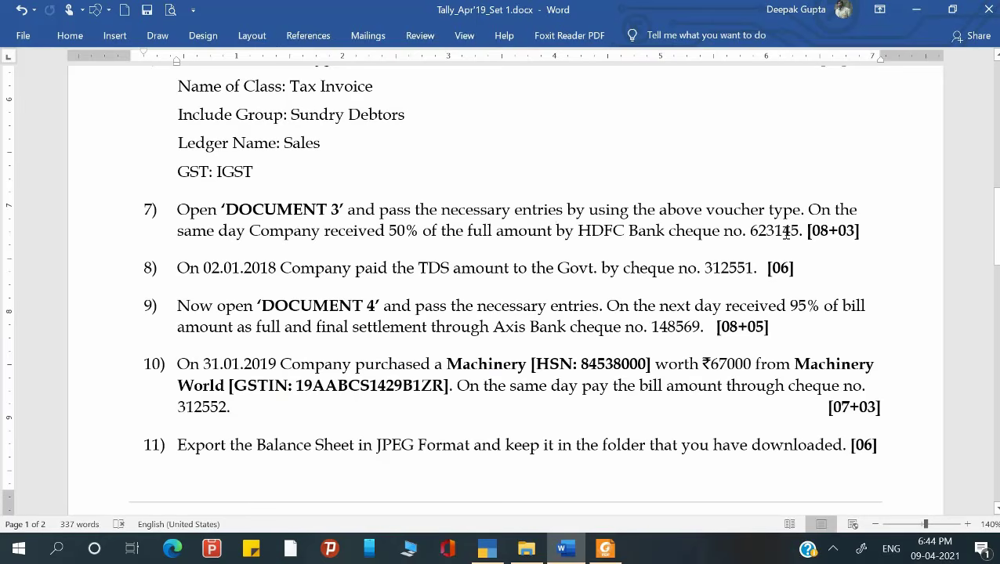
key("alt+Tab")
key("alt+Tab")
key("alt+Tab")
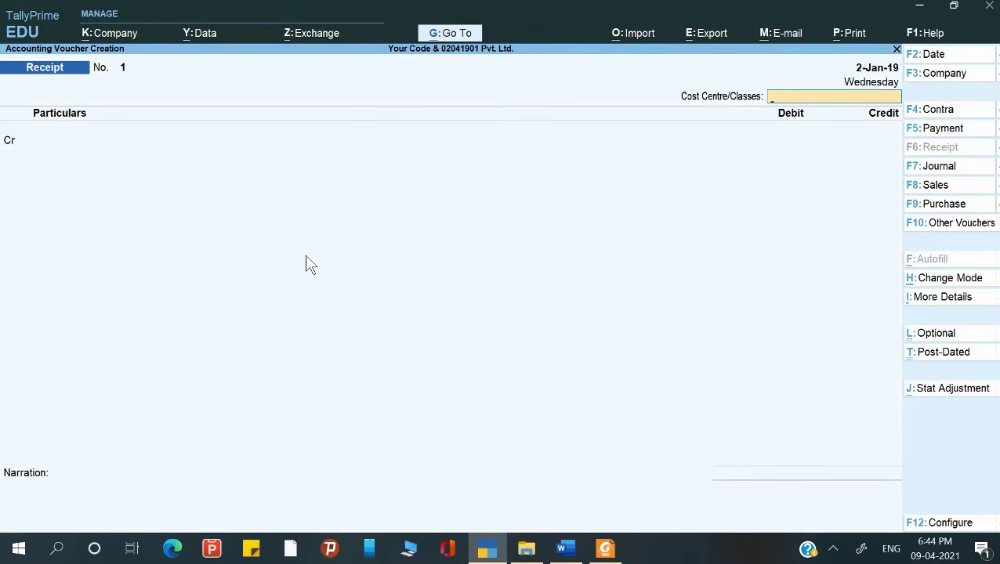
Leave the cost centre class as Not Applicable and select Easy Day Express as the receipt's credit ledger.
key("Return")
key("Down")
key("Down")
key("Down")
key("Down")
key("Up")
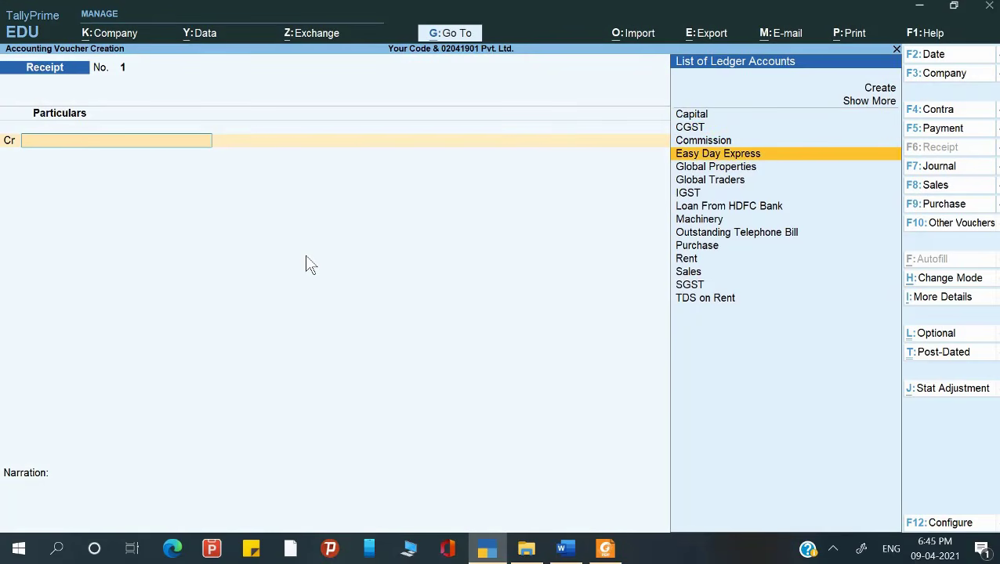
key("Return")
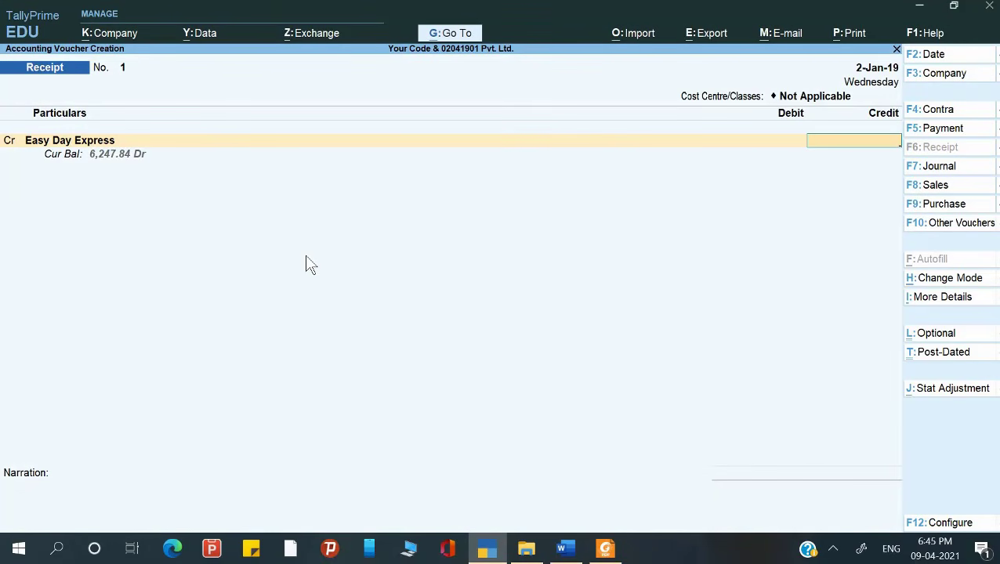
Calculate 6247.84*50% for the Easy Day Express credit and allocate the amount as Agst Ref to INV/096/18-19.
key("alt")
key("ctrl+n")
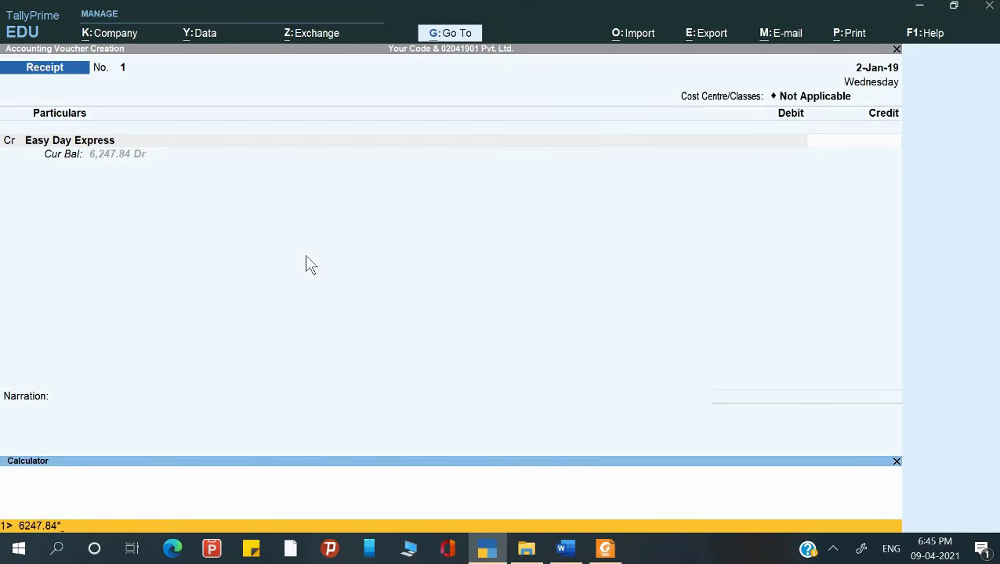
key("Return")
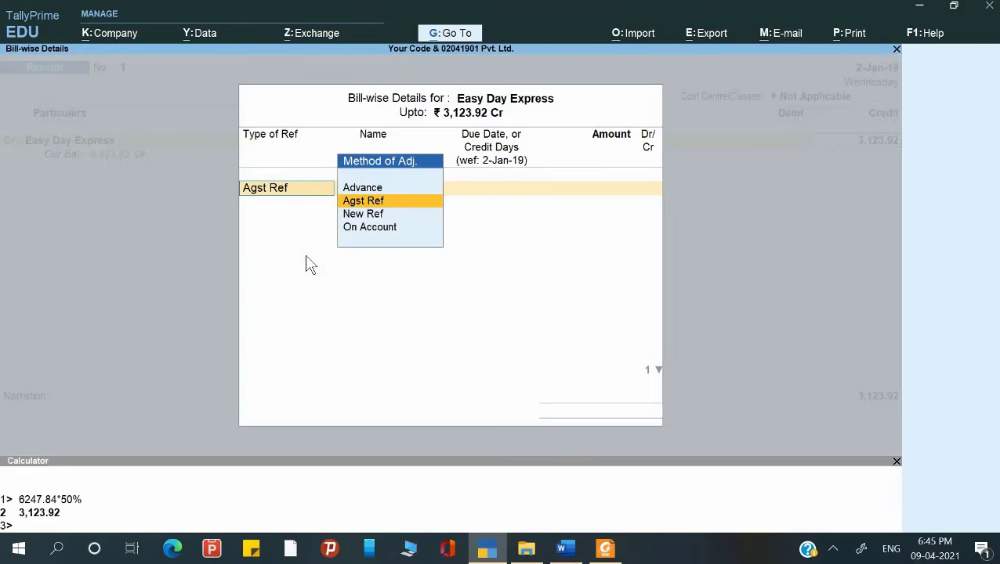
key("Return")
key("Return")
key("Return")
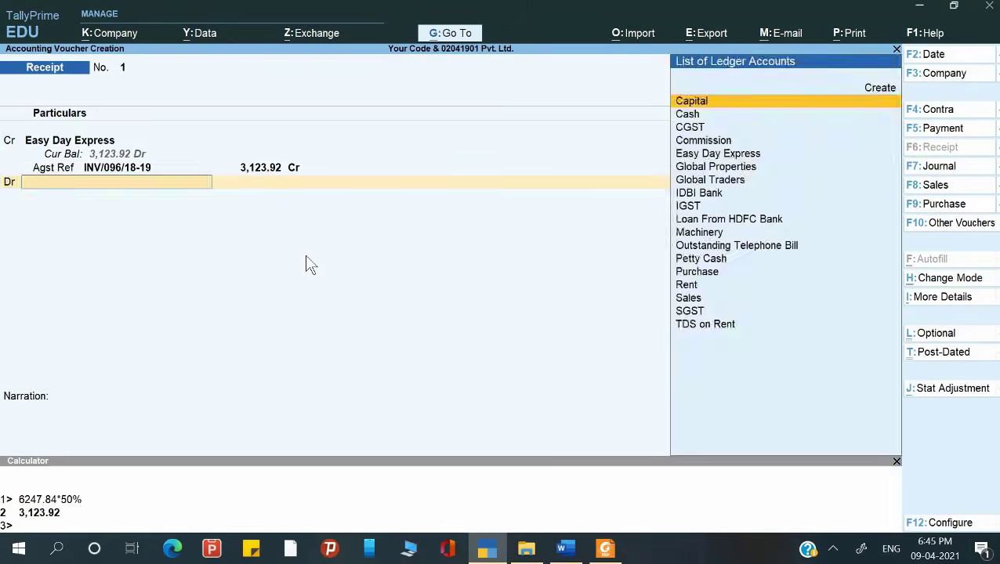
Debit IDBI Bank for 3,123.92 in the receipt voucher and set the bank allocation's transaction type to Cheque/DD.
key("Down")
key("Down")
key("Down")
key("Down")
key("Down")
key("Down")
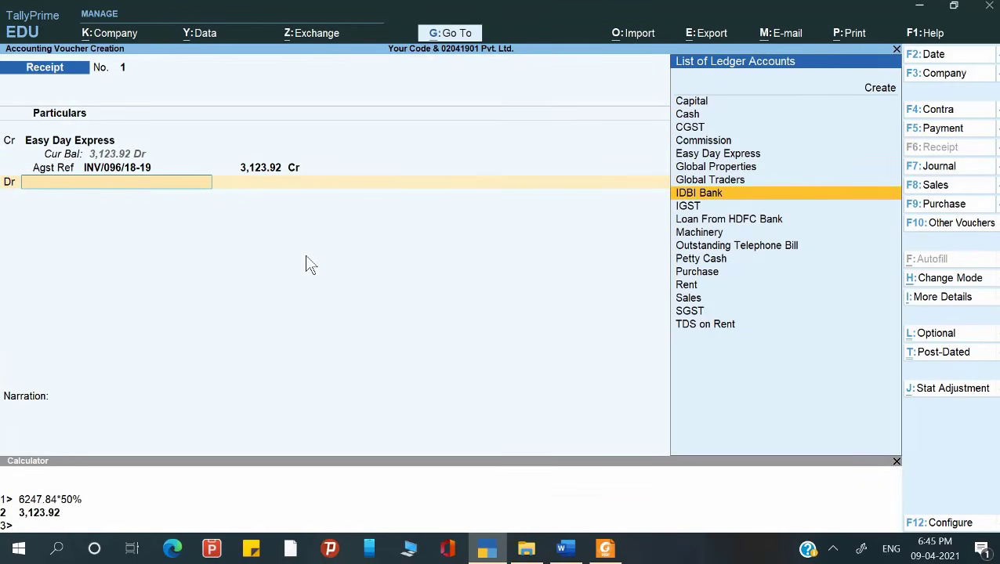
key("Return")
key("Return")
key("Return")
key("Return")
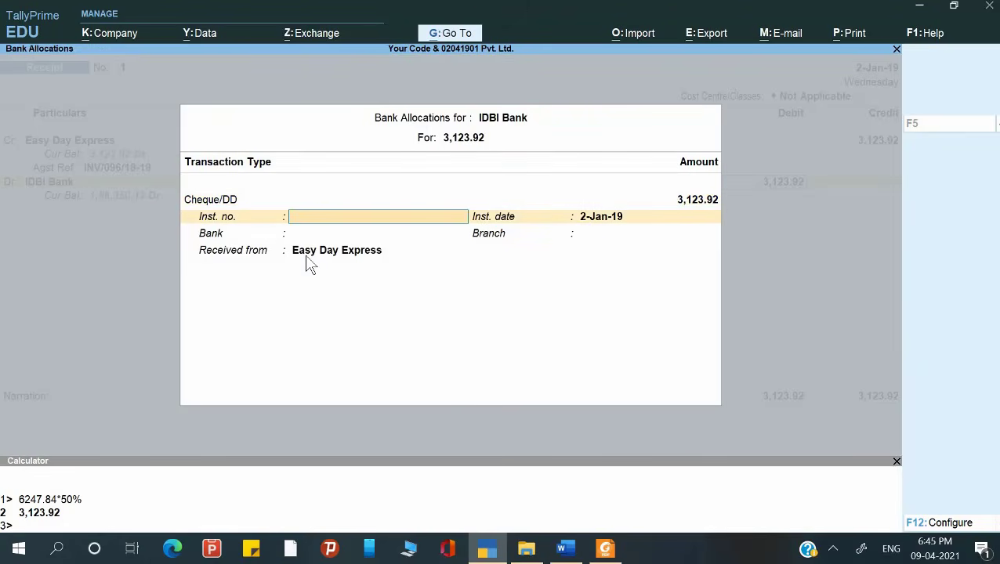
Copy cheque number 623145 from the Word question paper into the allocation's instrument number, keeping the date 2-Jan-19.
key("alt+Tab")
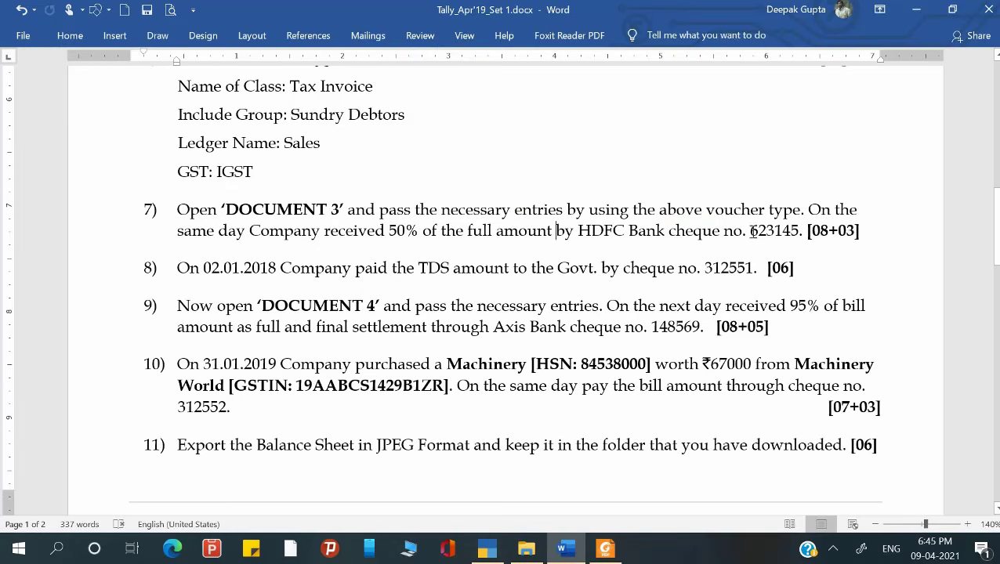
double_click(799, 231)
key("ctrl+c")
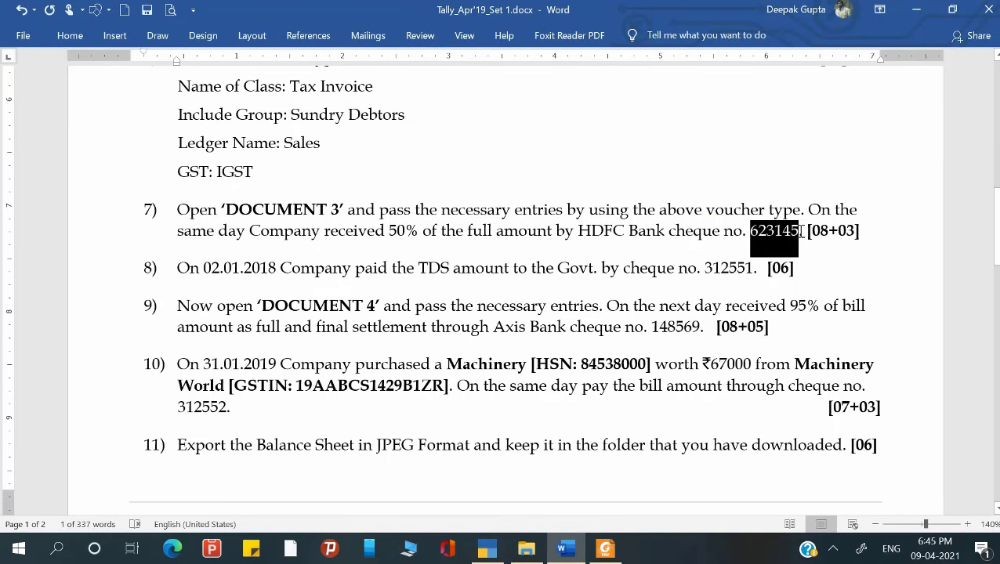
key("alt+Tab")
key("ctrl+v")
key("Return")
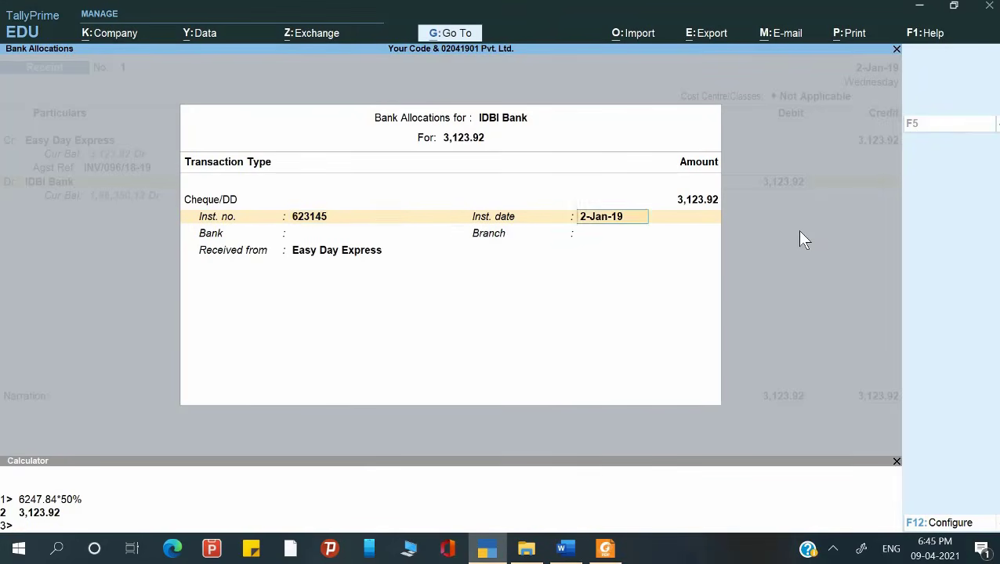
key("Return")
Check the issuing bank in the question paper and specify HDFC as the cheque's bank, leaving the branch blank.
key("alt+Tab")
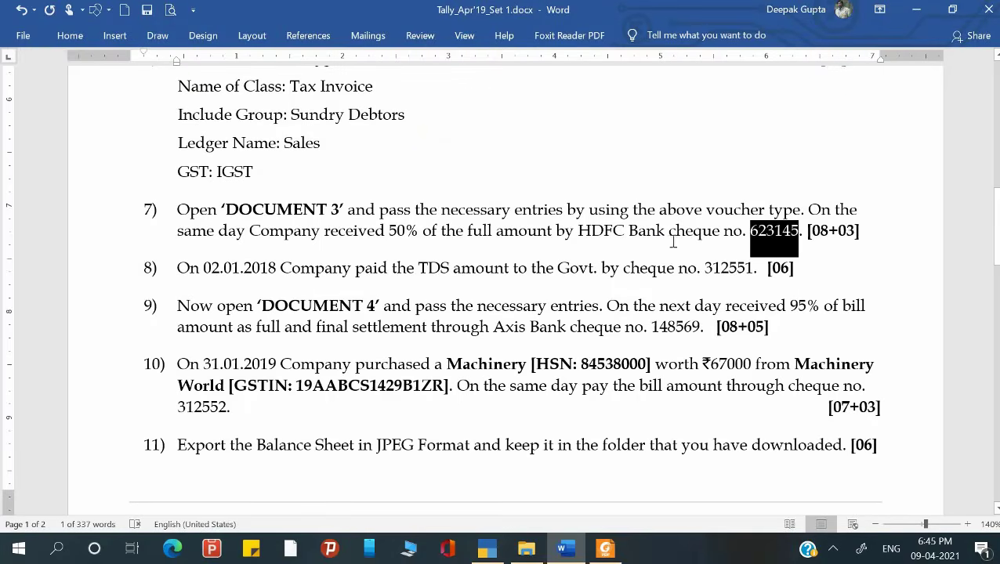
key("alt+Tab")
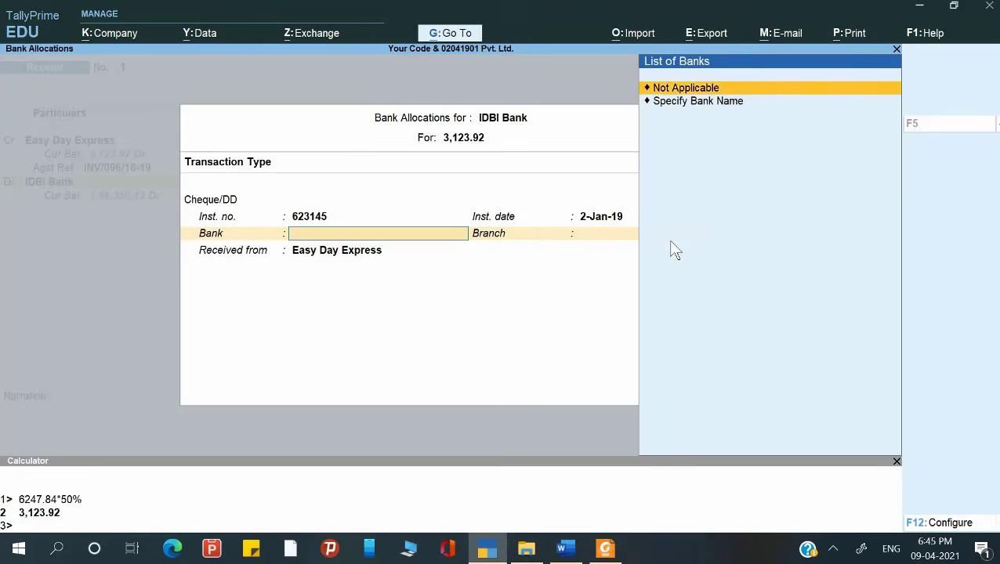
key("Down")
key("Return")
type("HD")
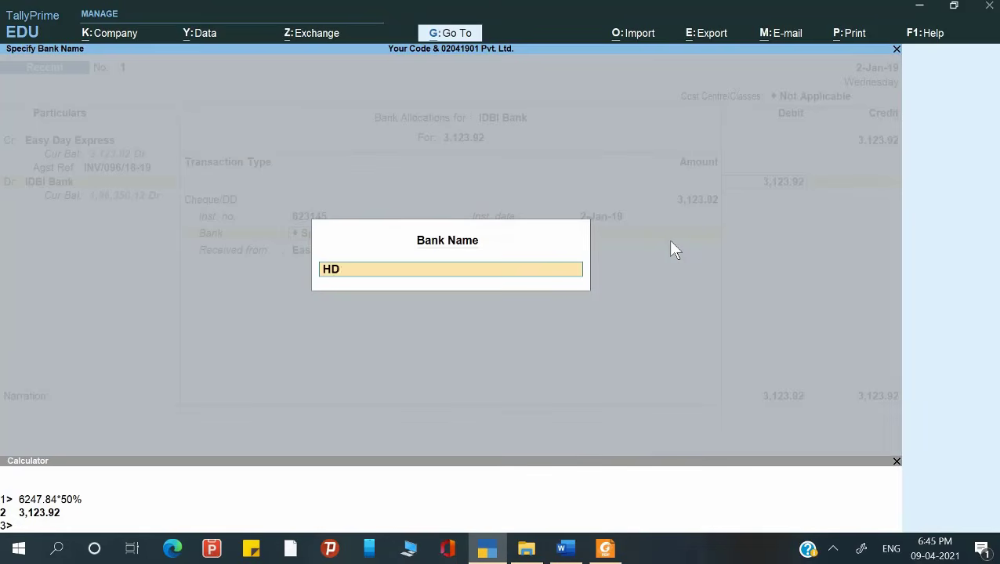
type("FC")
key("Return")
key("Return")
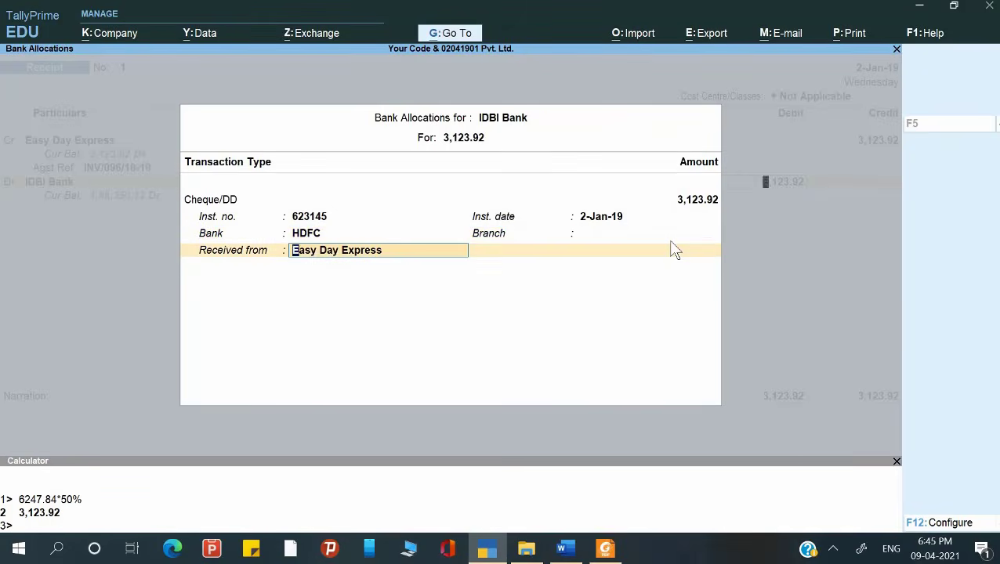
Accept the bank allocation, add a narration for the amount received, and save the receipt voucher.
key("Return")
key("ctrl")
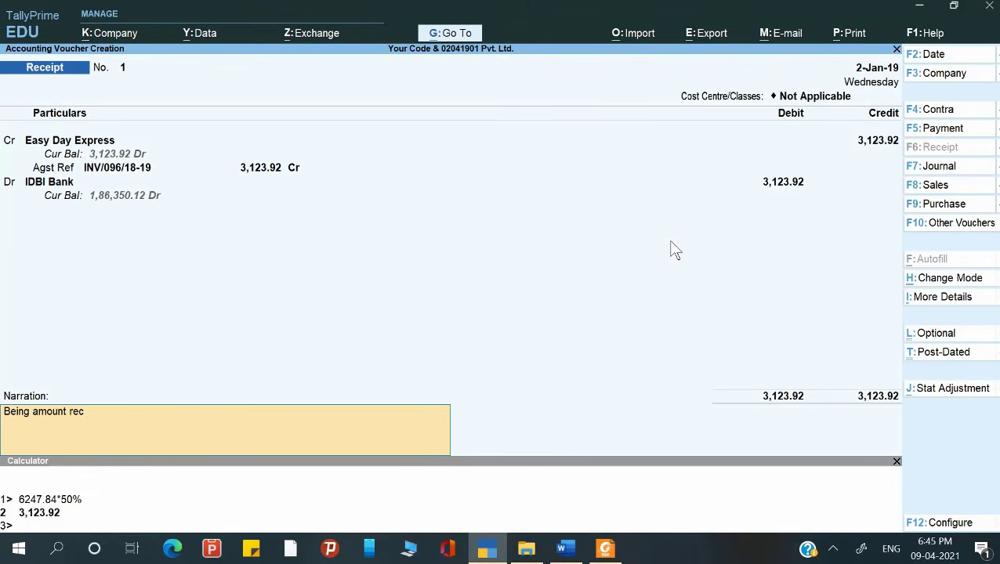
key("Return")
key("Return")
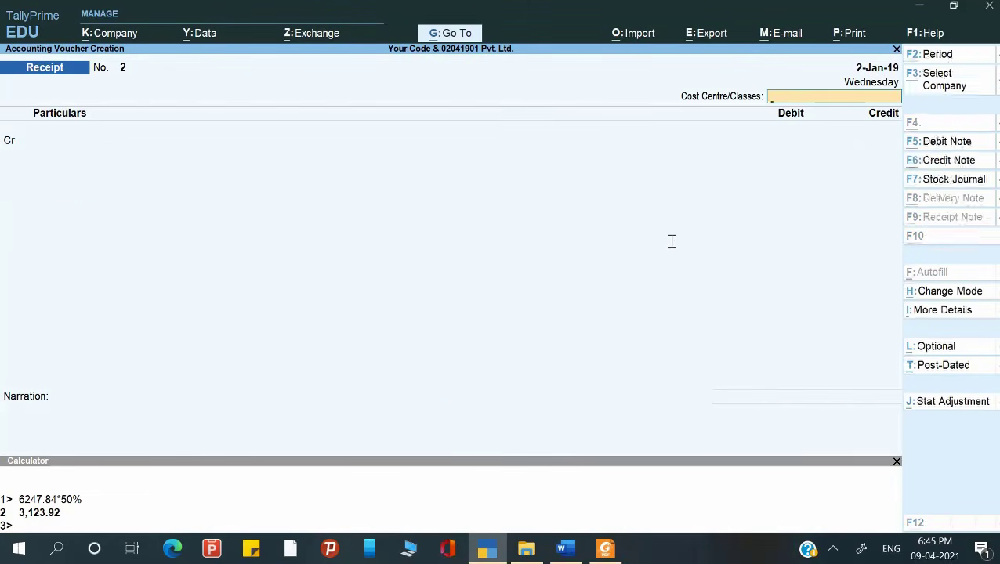
Read the question paper's TDS payment instructions and start a payment voucher in TallyPrime.
key("alt+Tab")
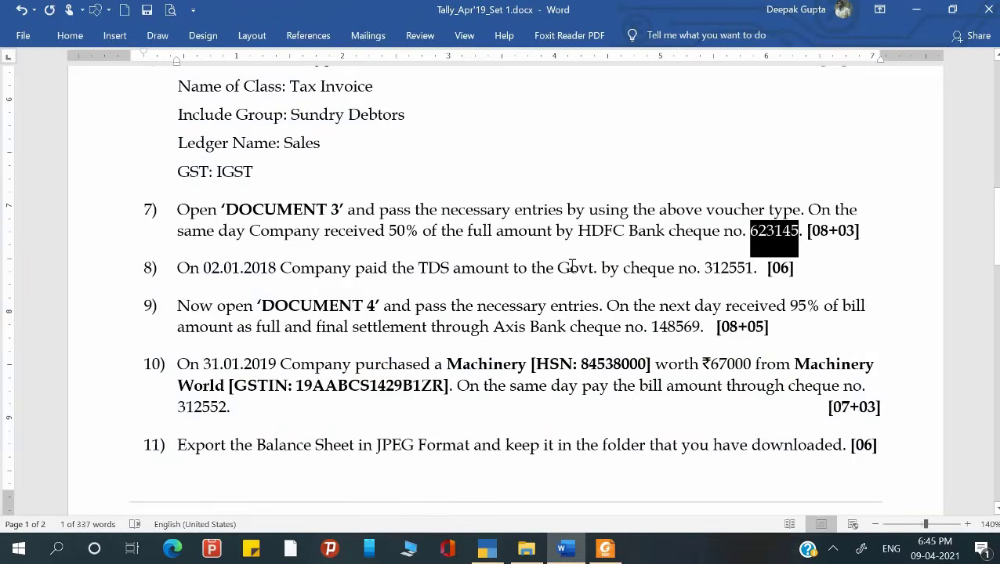
left_click(252, 267)
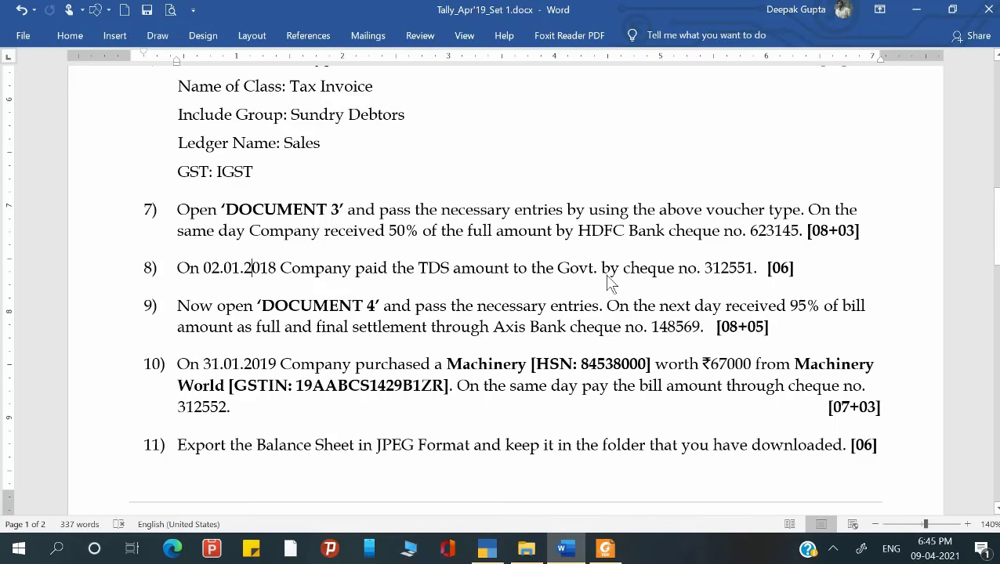
key("alt+Tab")
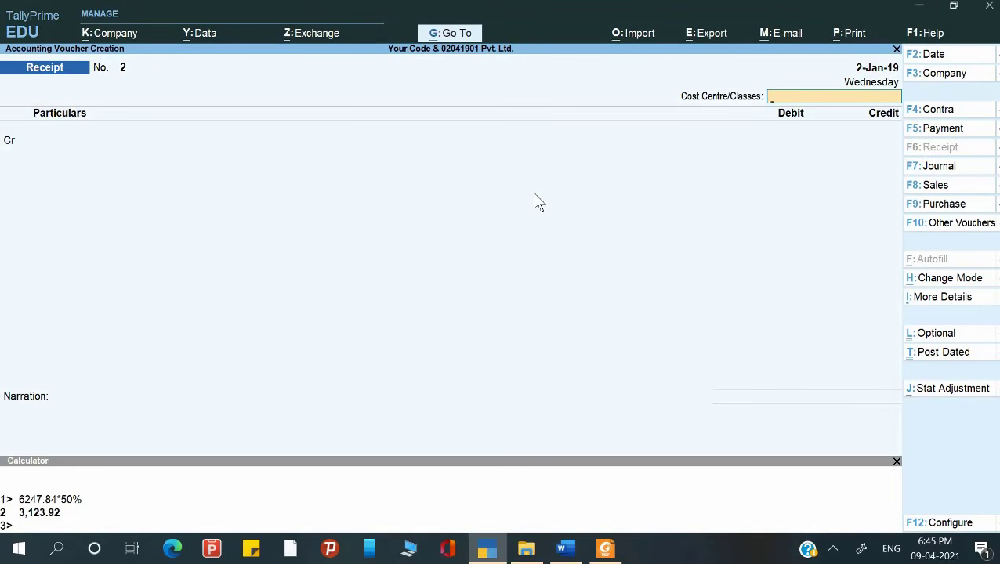
key("F5")
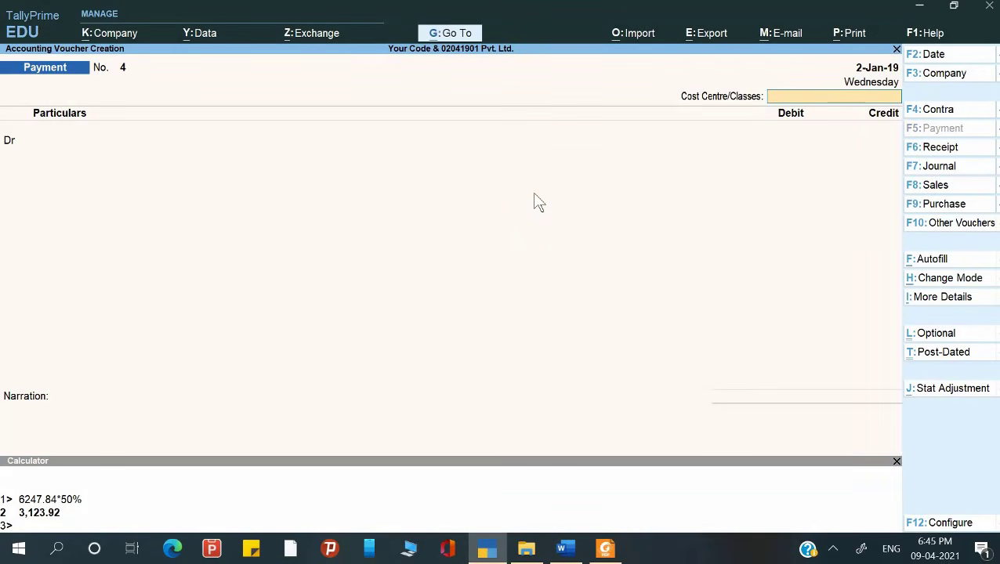
Autofill the payment as a TDS Stat Payment for 1-Dec-18 to 31-Dec-18, deducted till 31-12-2018.
key("ctrl")
key("Return")
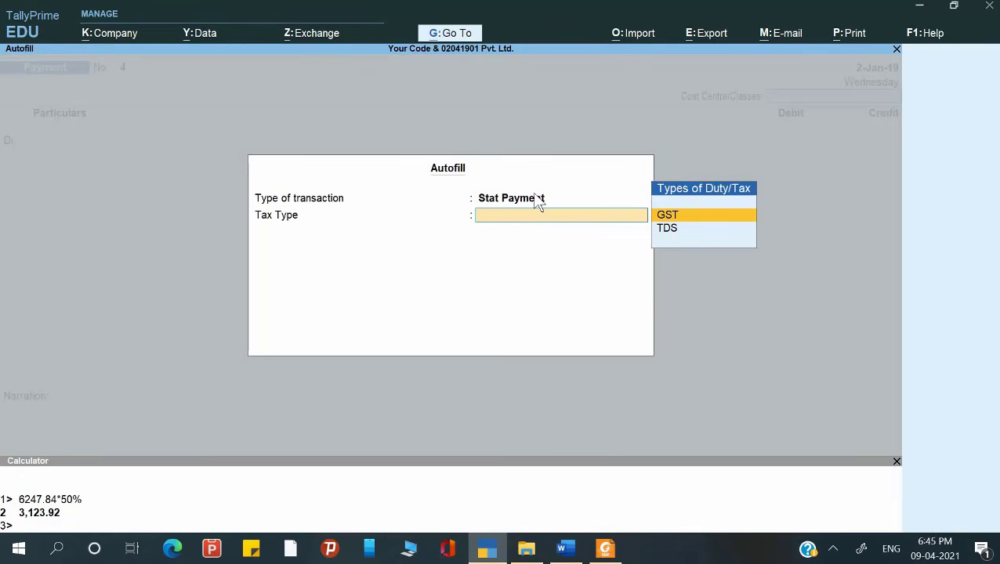
key("Down")
key("Return")
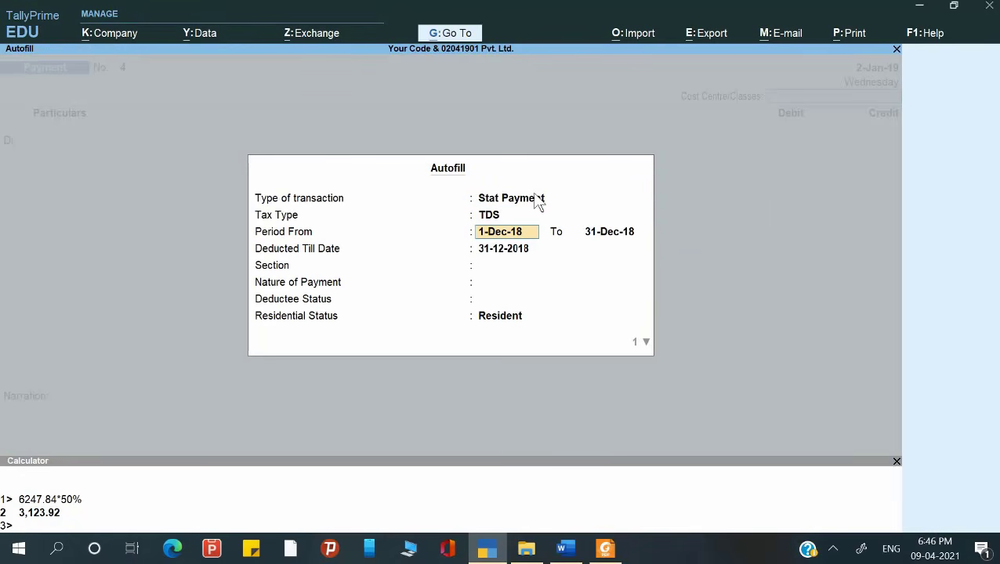
key("Return")
key("Return")
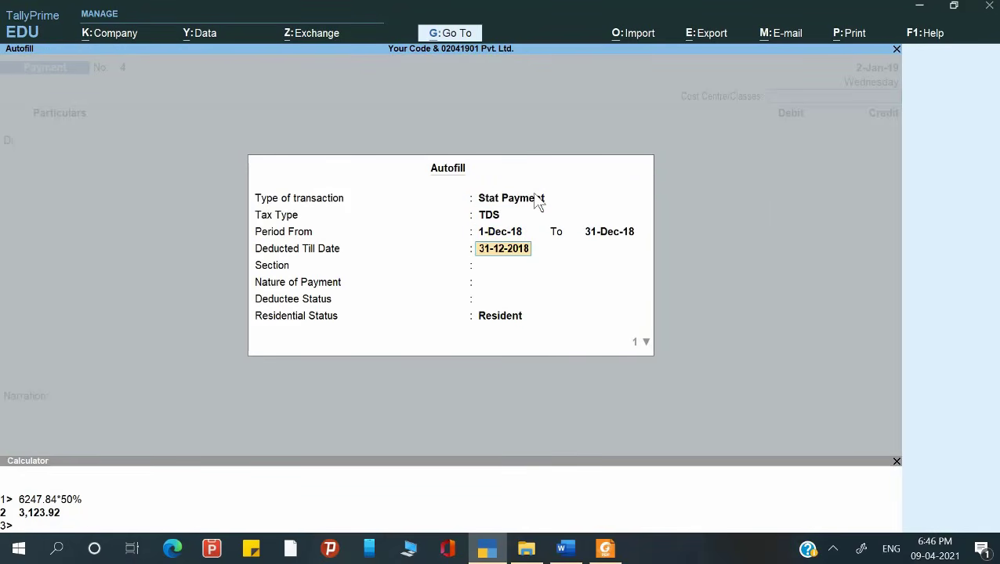
key("Return")
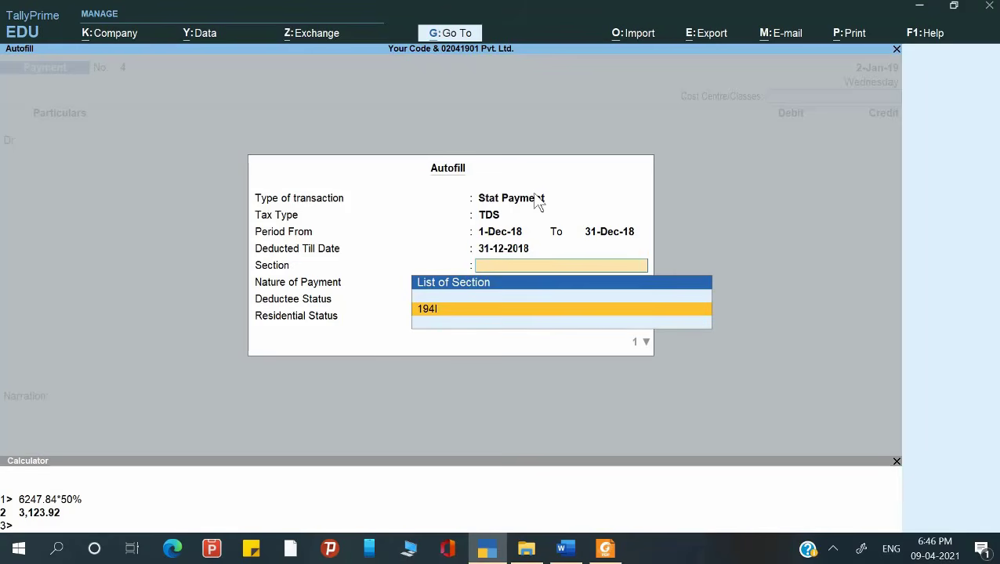
Complete the autofill with section 194I, Rent of Building, deductee status All Items, residential status Resident, and IDBI Bank as the paying account.
key("Return")
key("Return")
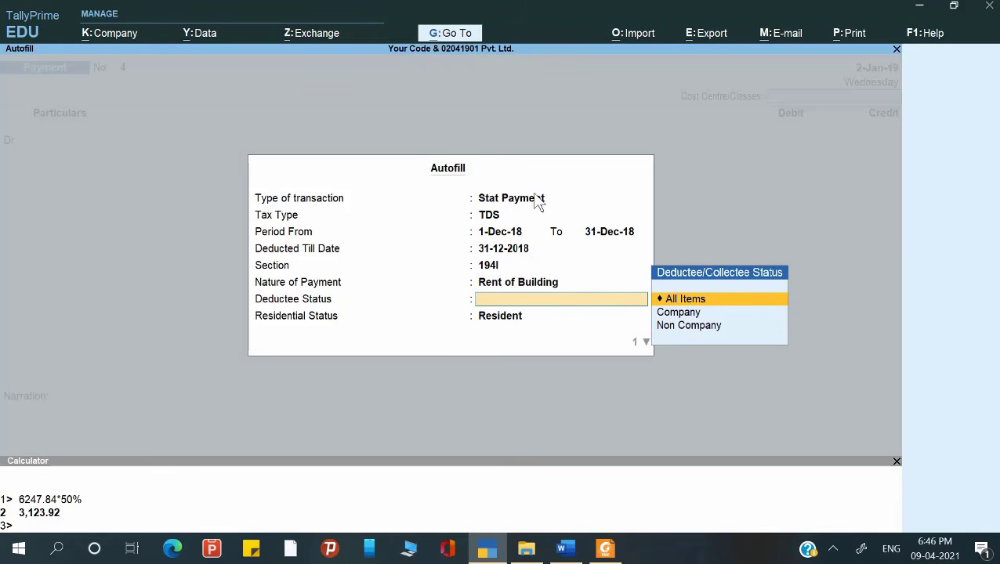
key("Return")
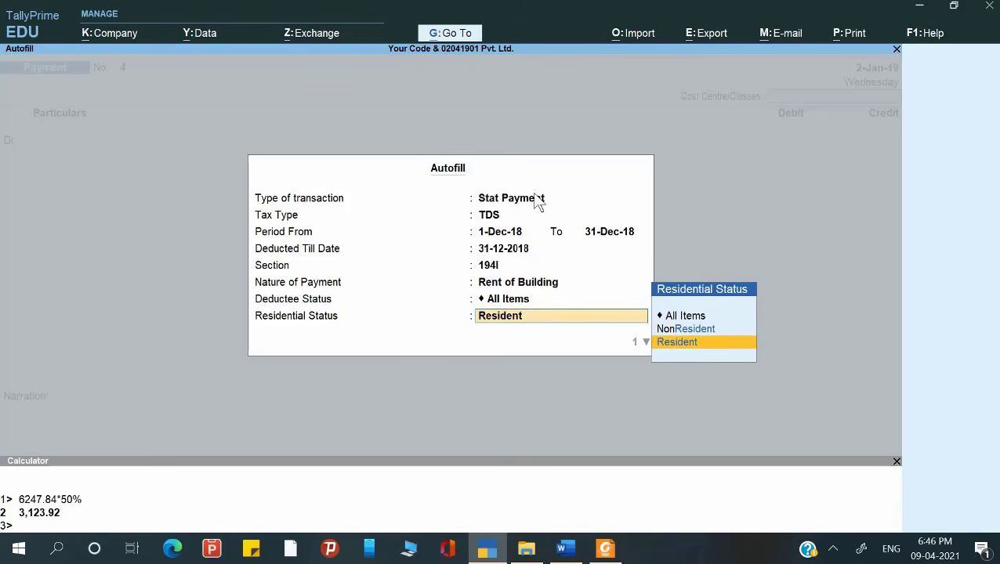
key("Return")
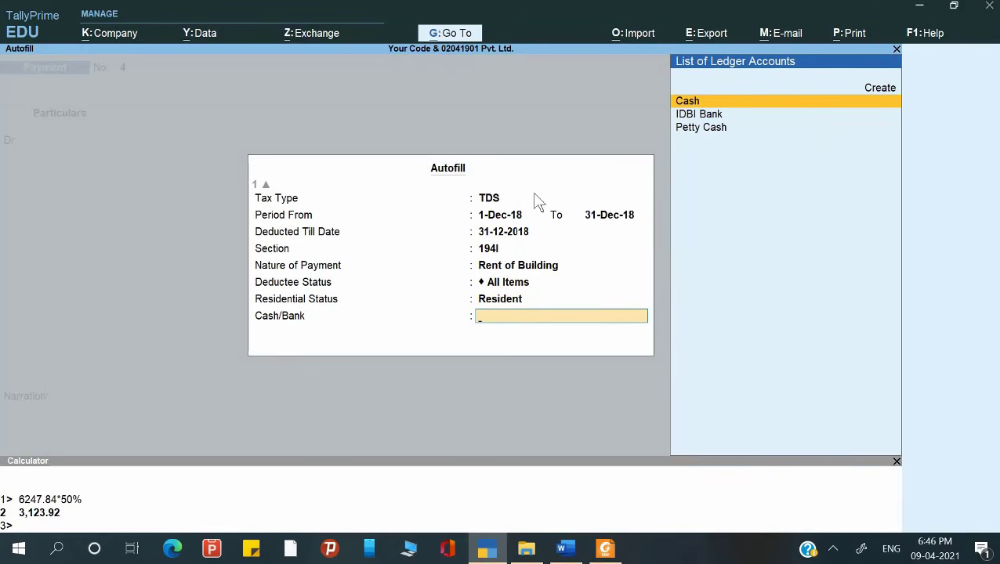
key("Down")
key("Return")
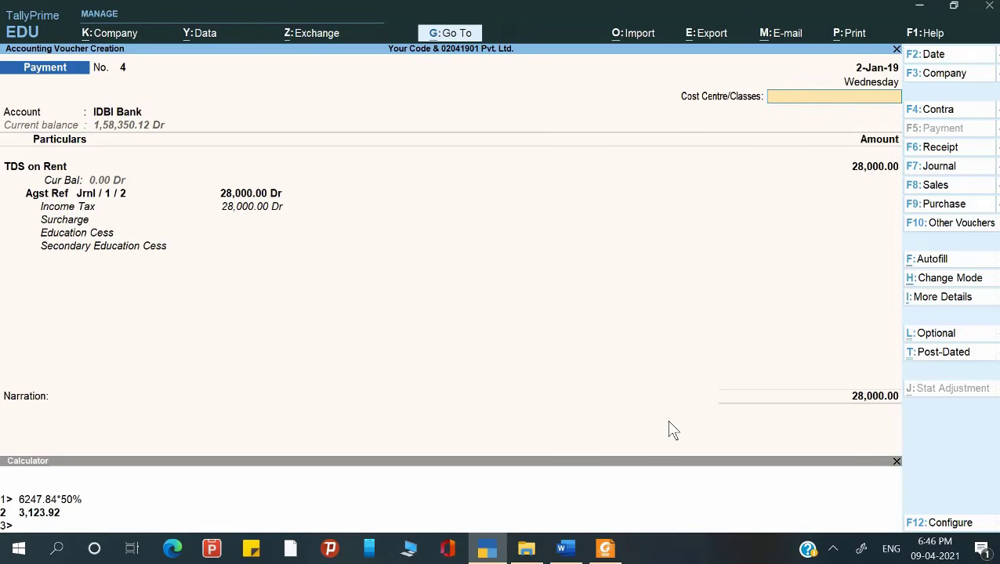
Leave the cost centre as Not Applicable and allocate the IDBI Bank payment to cheque 312551 from the question paper, favouring Income Tax.
key("Return")
key("Return")
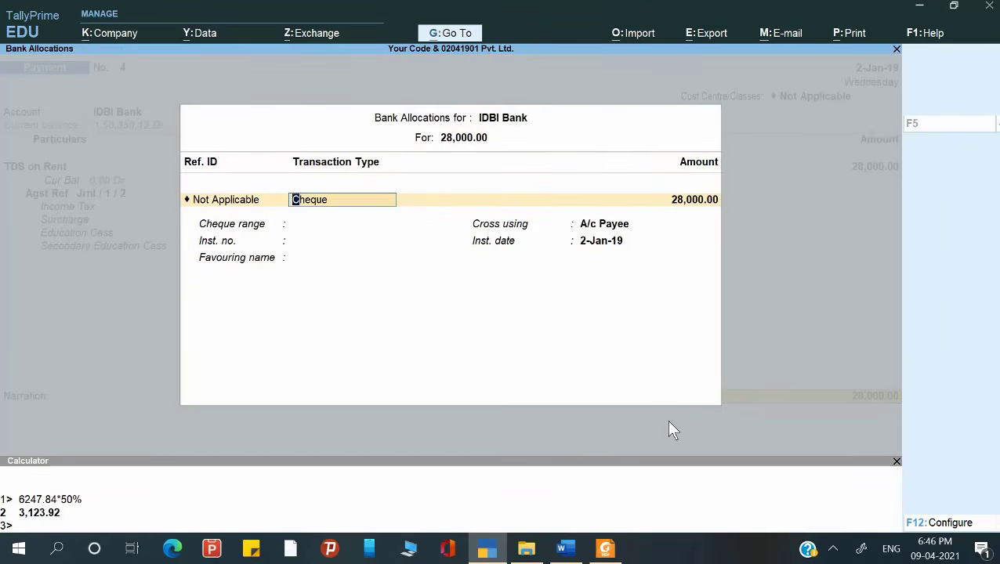
key("Return")
key("alt+Tab")
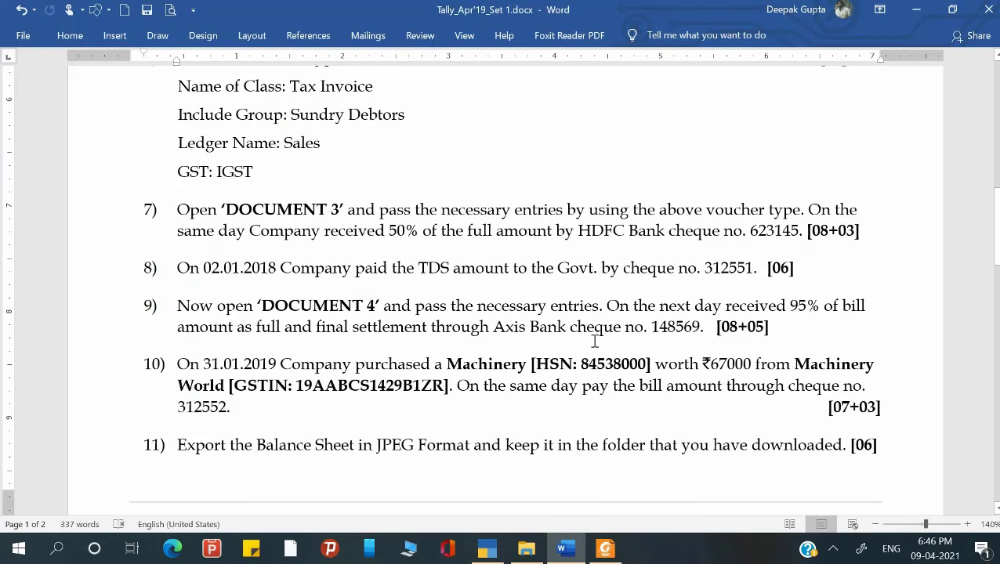
left_click_drag(704, 268, 755, 268)
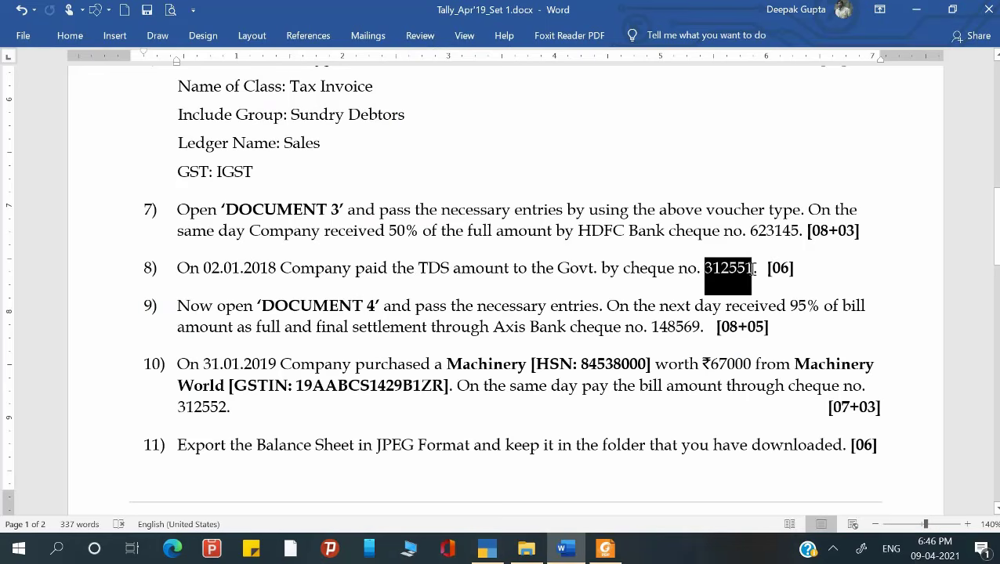
key("alt+Tab")
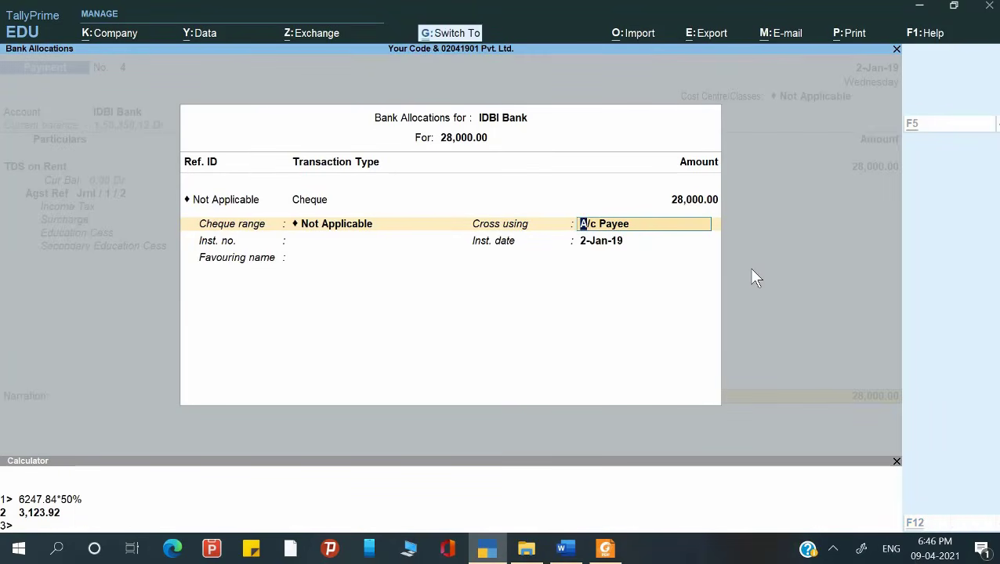
key("Return")
key("ctrl+alt+v")
key("Return")
key("Return")
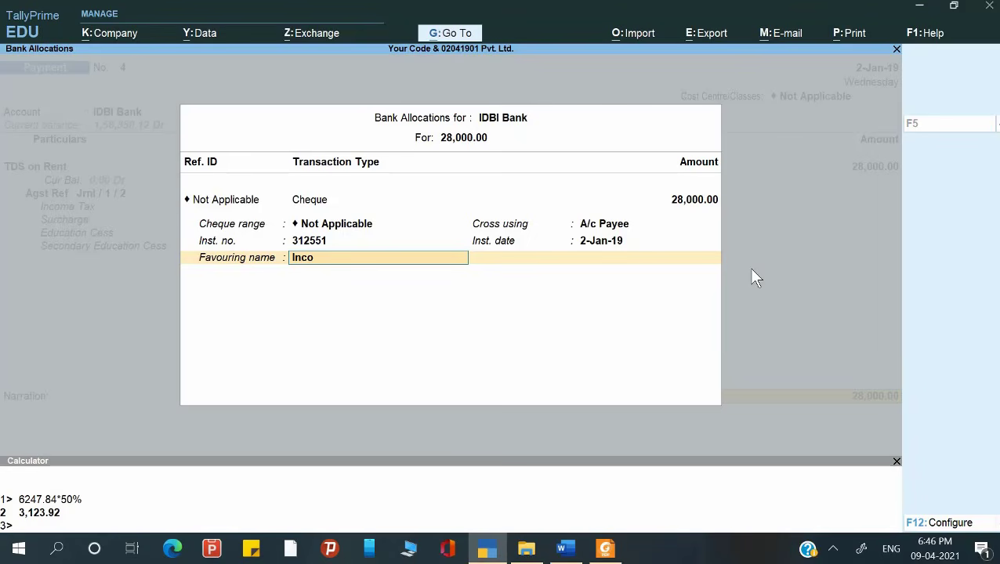
type("Income Tax")
key("Return")
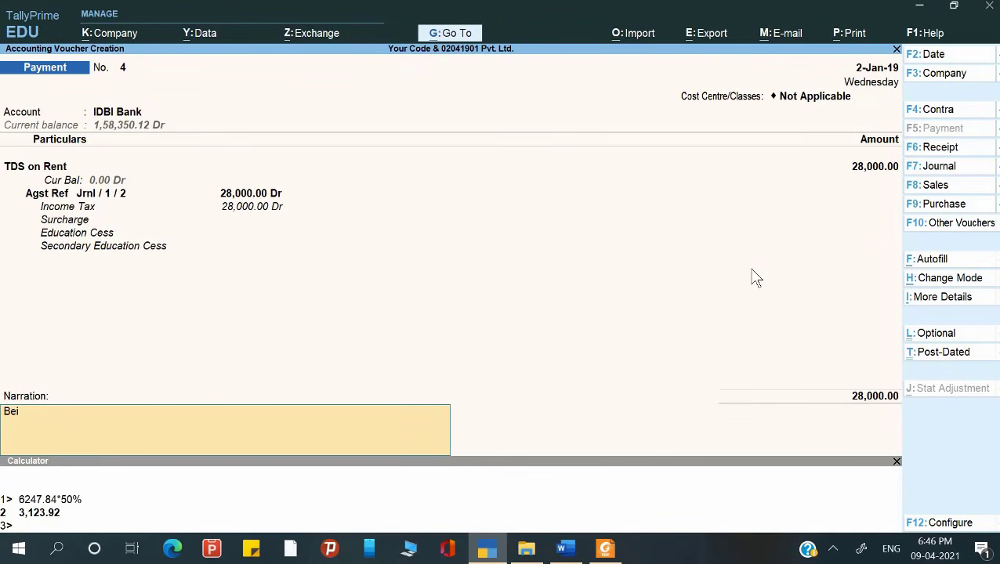
Add the narration "Being payment made" and save the TDS payment voucher.
type("B")
key("ctrl+r")
key("Return")
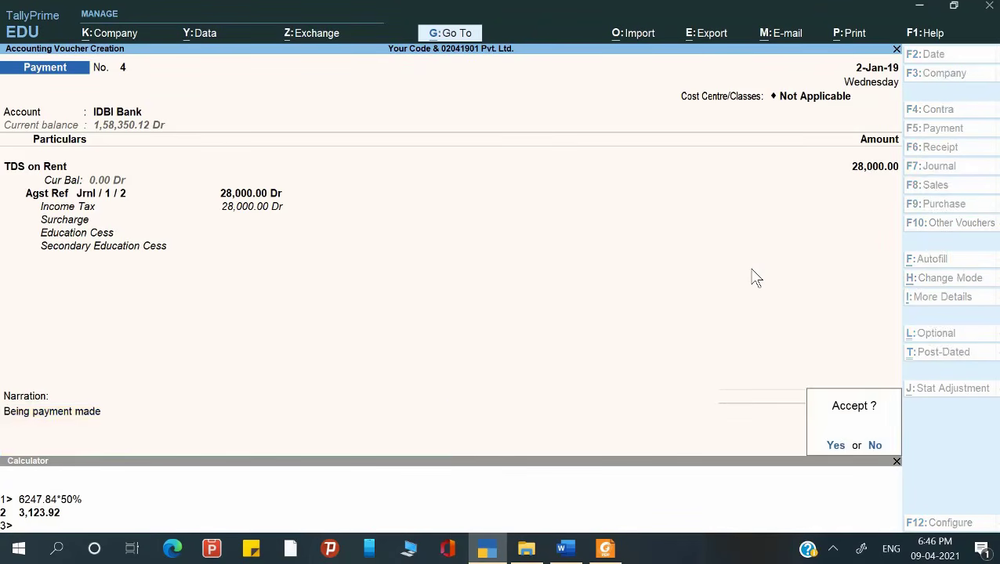
key("Return")
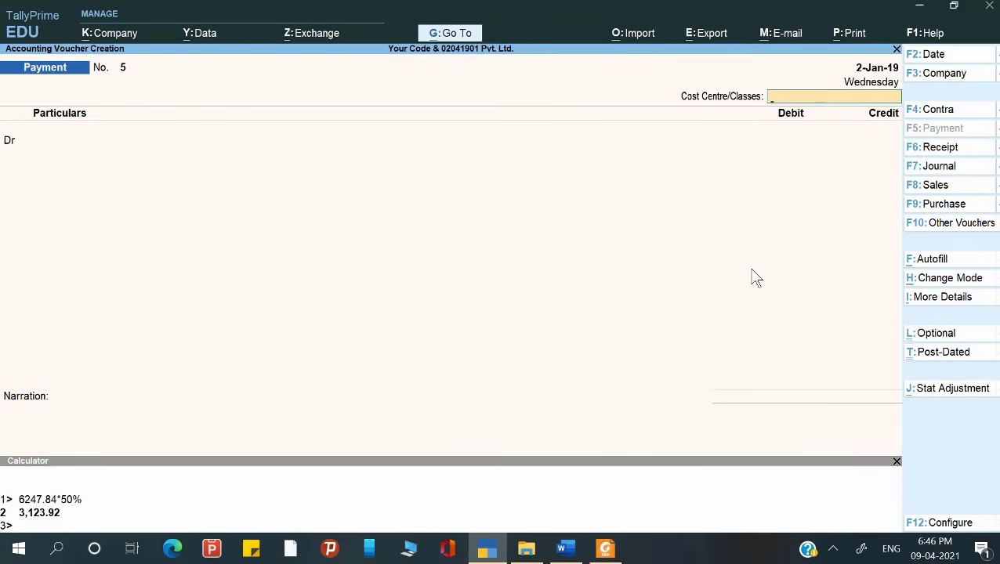
Examine the Document 4 tax invoice in Foxit Reader for its buyer, date, service and GST details.
key("alt+Tab")
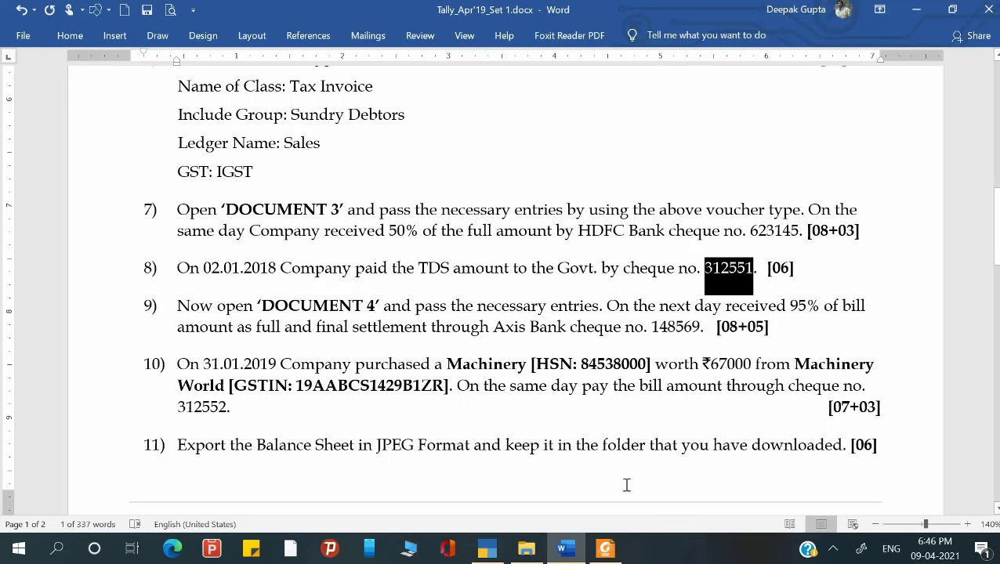
left_click(604, 549)
scroll(479, 406, "down", 10)
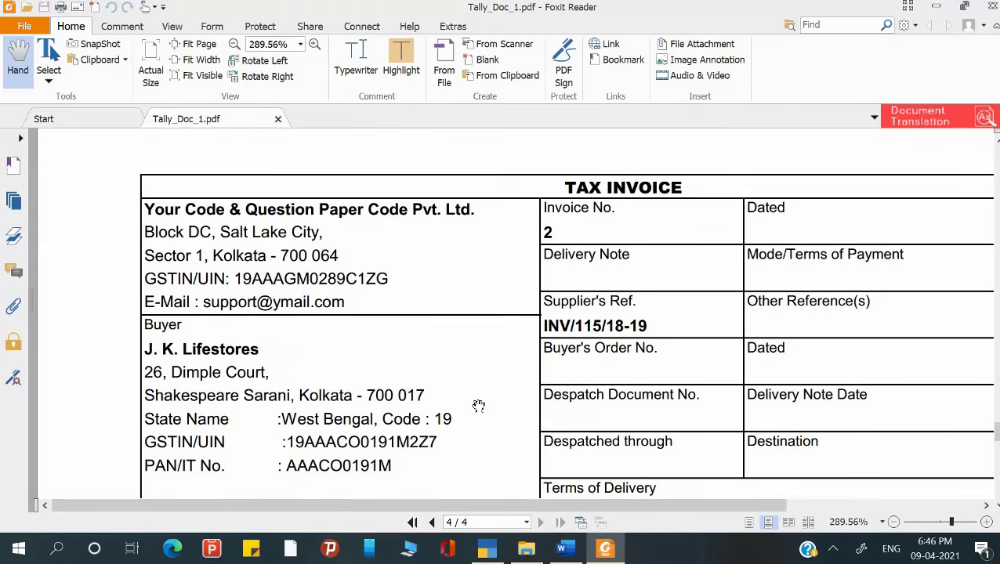
scroll(366, 357, "down", 3)
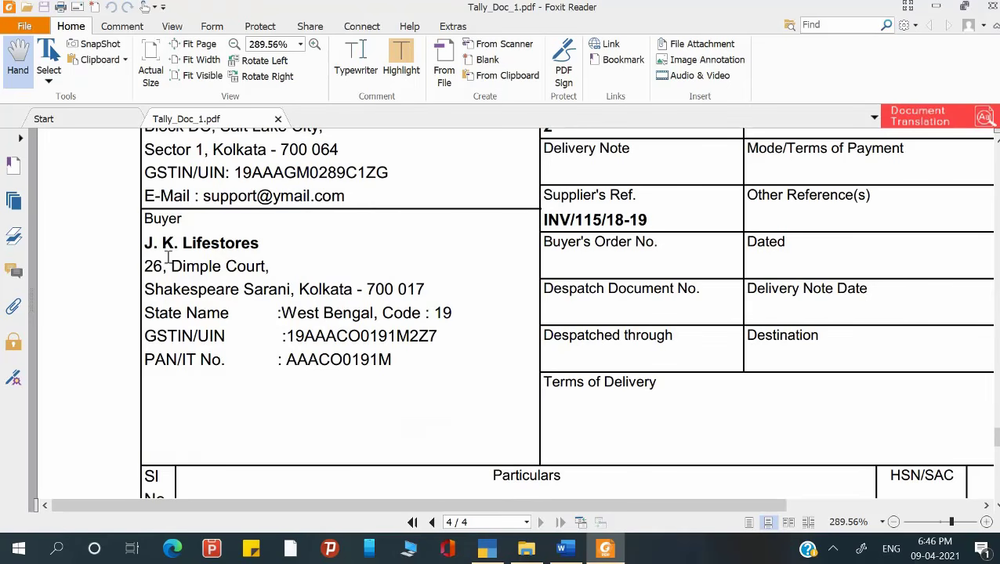
scroll(194, 253, "down", 1, "ctrl")
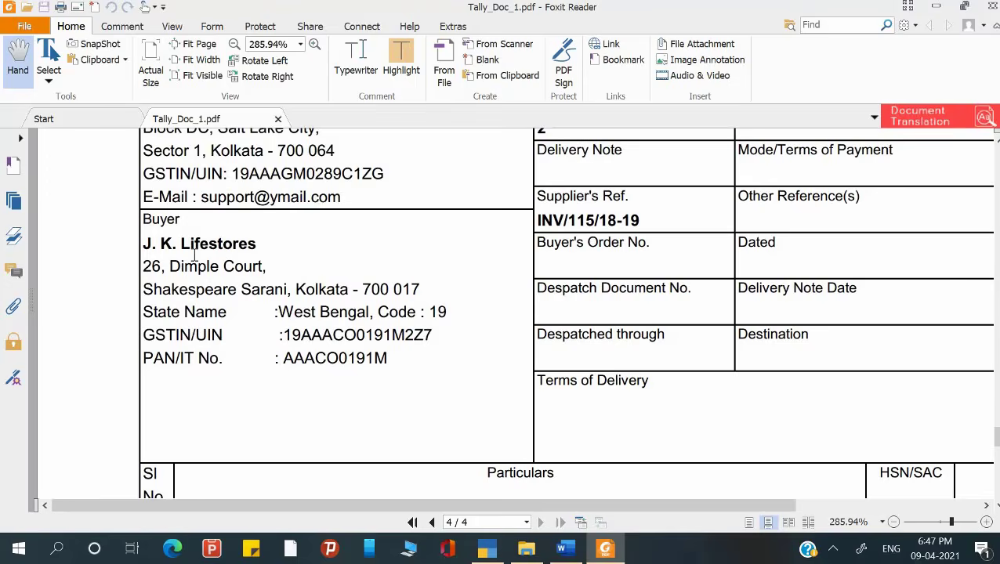
scroll(195, 254, "down", 1, "ctrl")
scroll(368, 322, "down", 3)
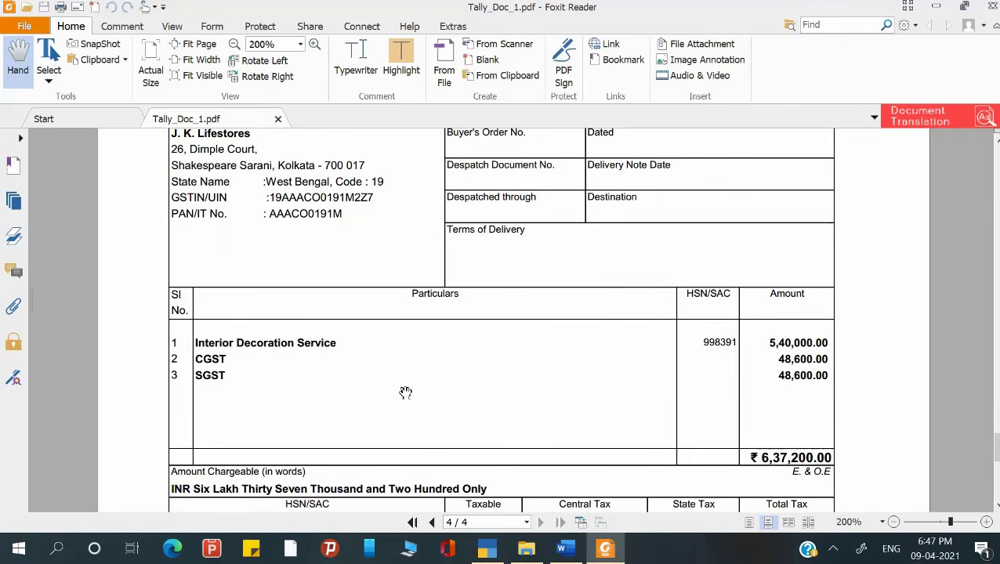
scroll(405, 392, "up", 2)
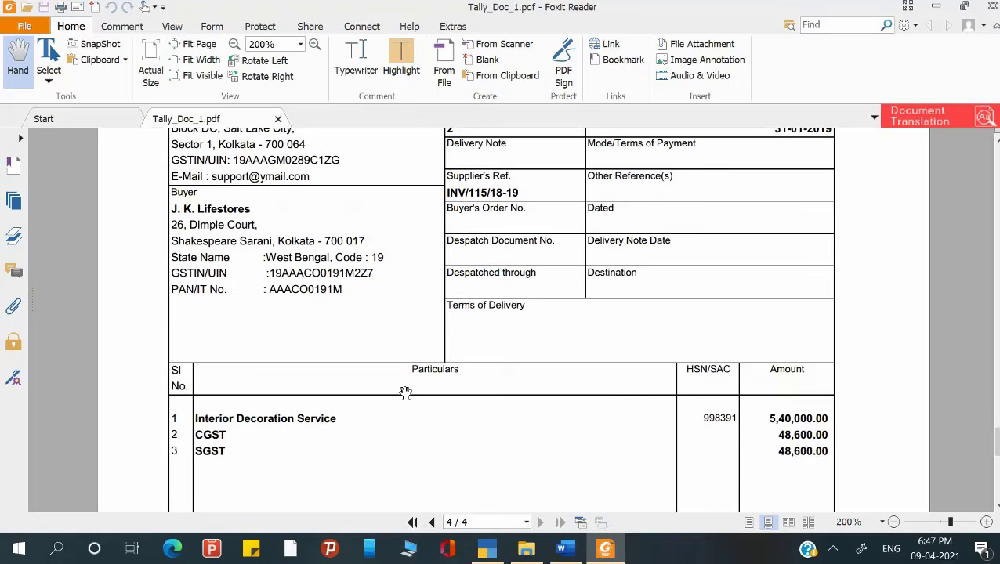
scroll(406, 392, "up", 3)
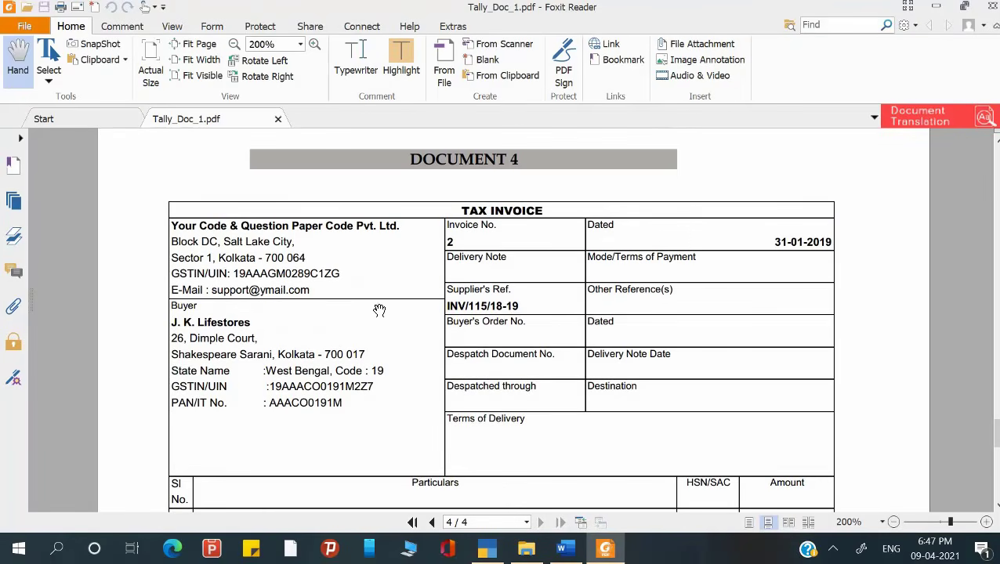
key("alt+Tab")
key("alt+Tab")
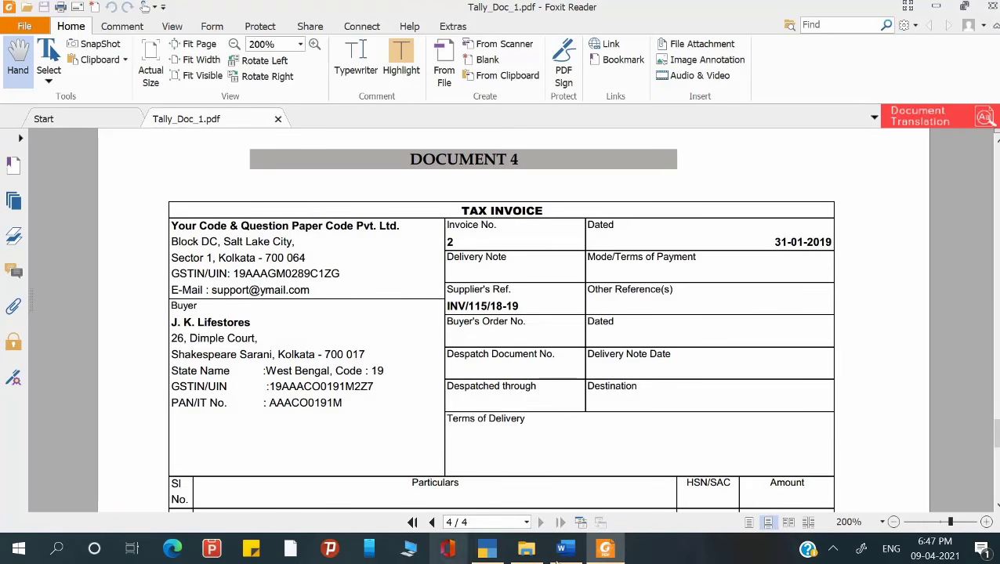
Start a sales voucher in TallyPrime with the class Not Applicable and switch it to Accounting Invoice mode.
left_click(488, 550)
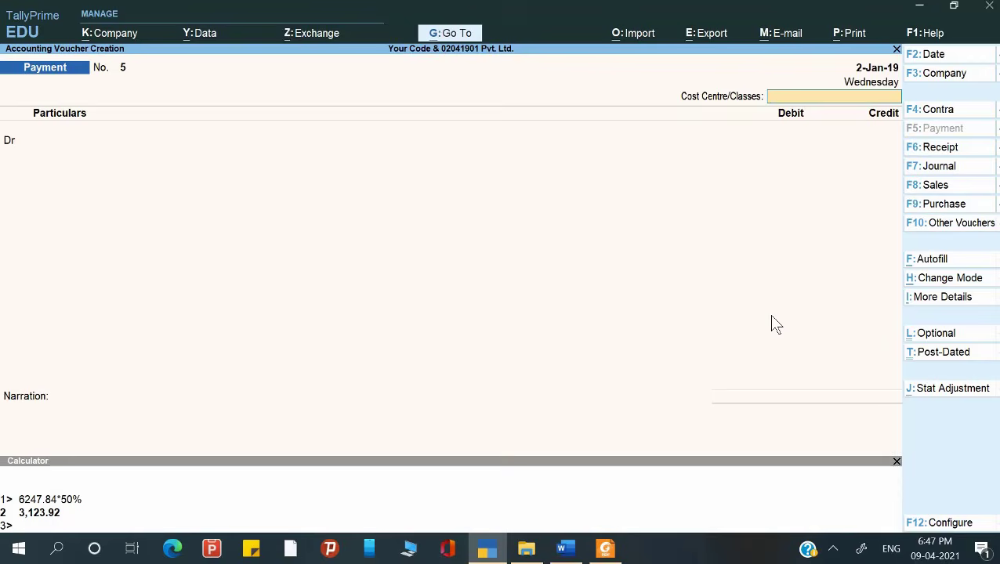
key("F8")
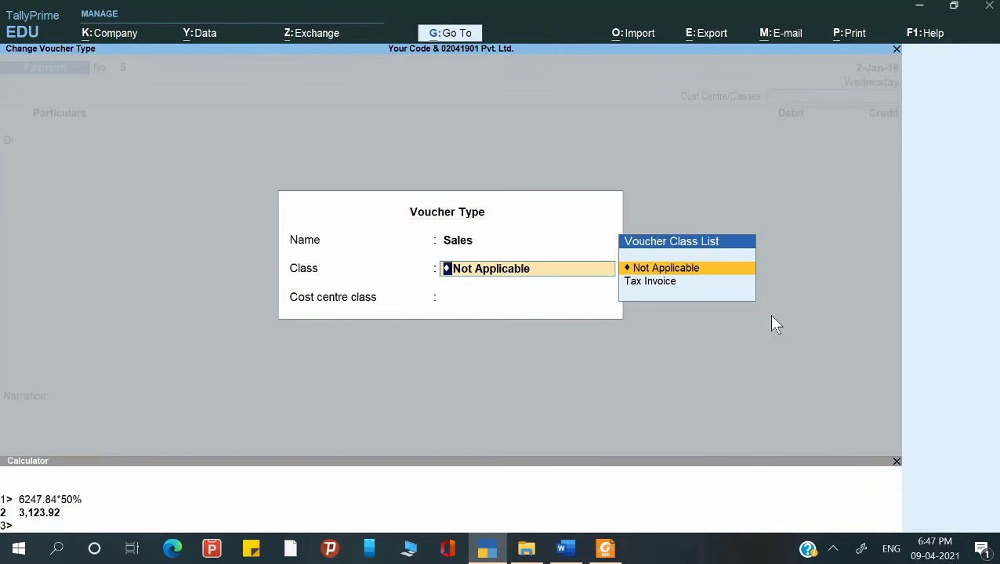
key("Return")
key("Return")
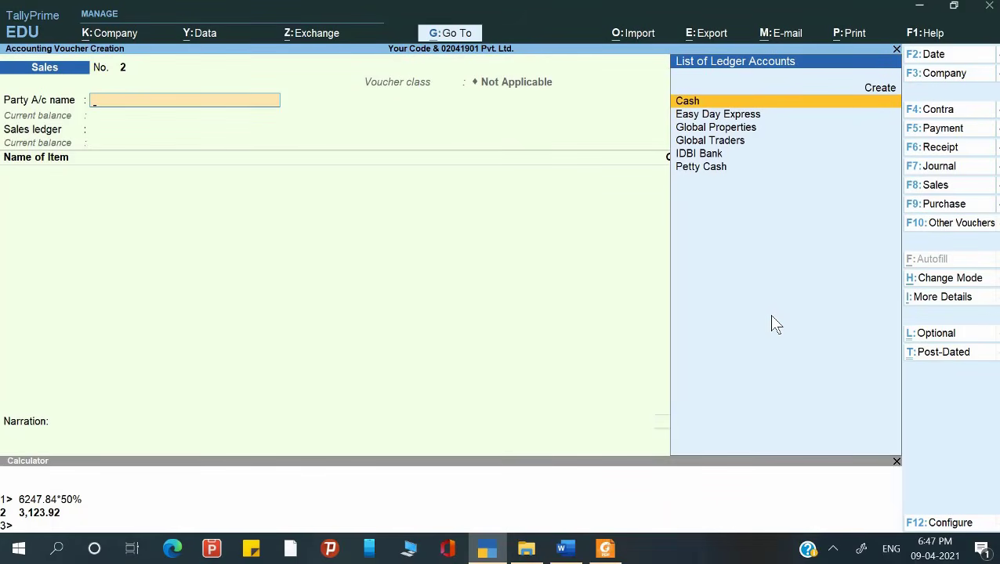
key("ctrl+h")
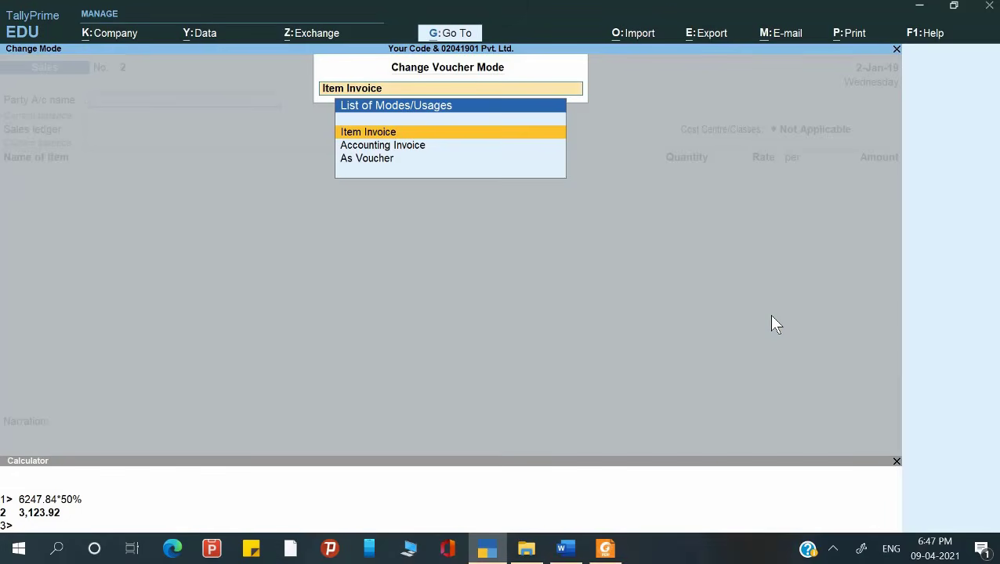
key("Down")
key("Return")
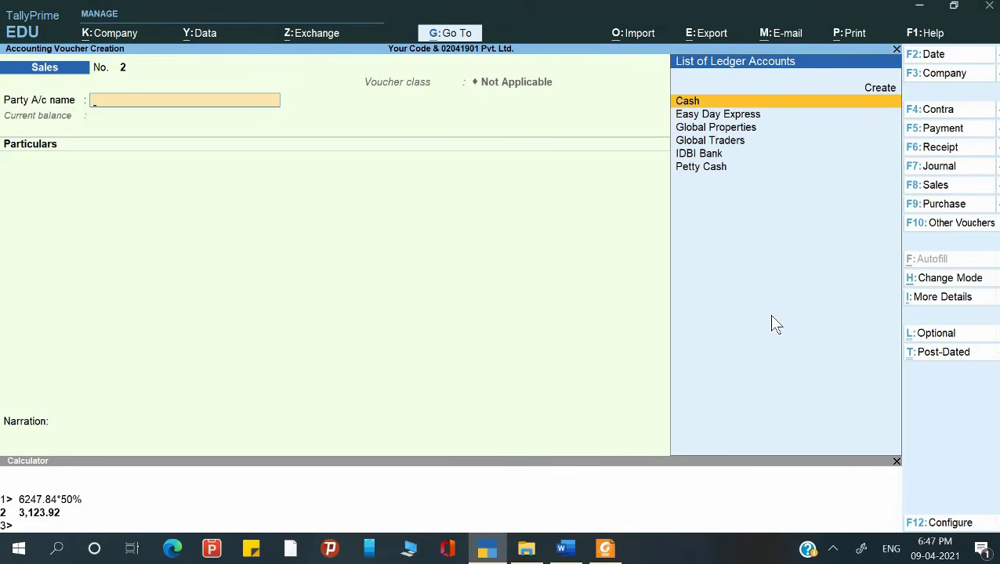
Start a new party ledger from the sales voucher, named J. K. Lifestores as on the Document 4 invoice.
key("alt+Tab")
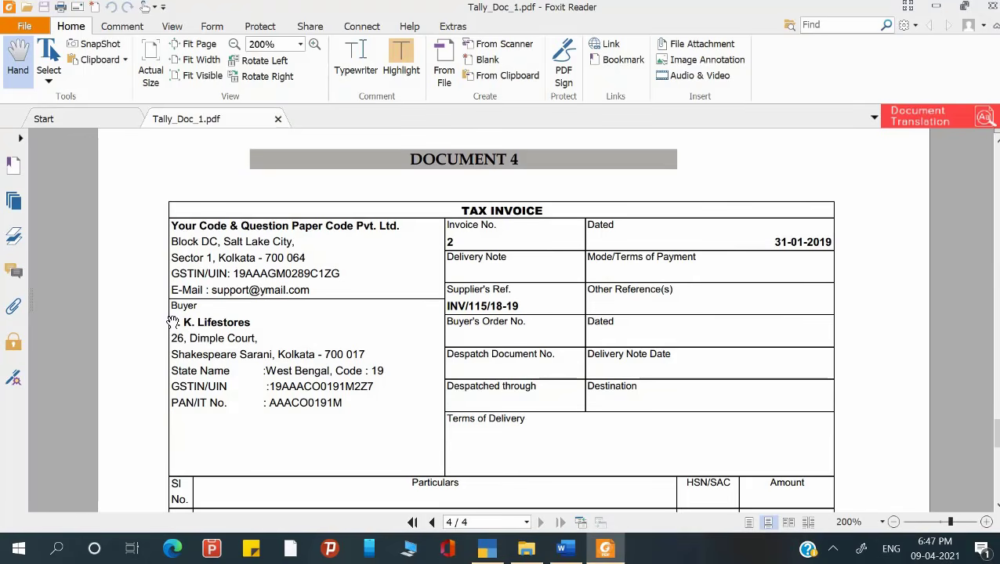
left_click_drag(174, 323, 251, 322)
key("alt+Tab")
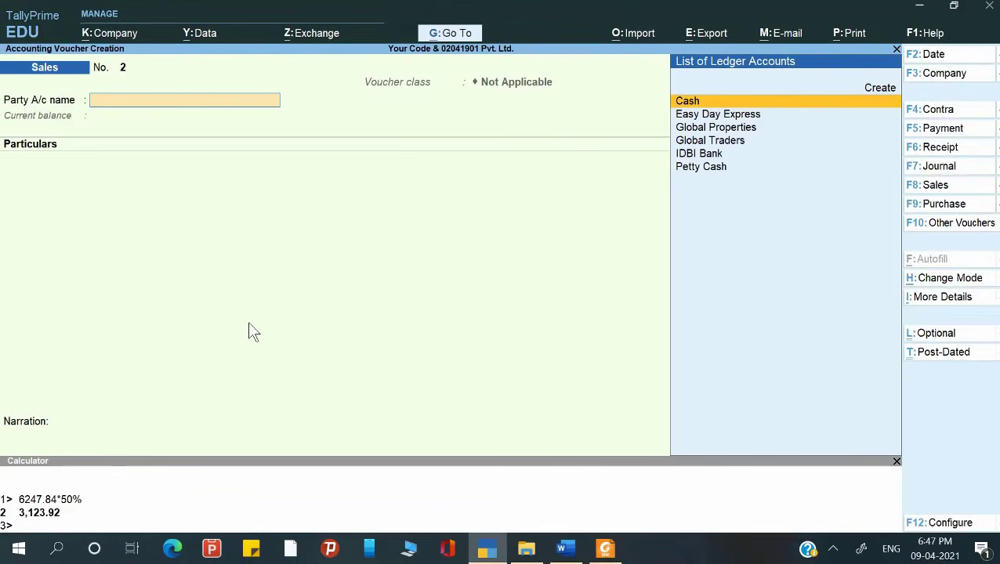
key("alt+c")
key("ctrl+alt+v")
key("Return")
key("Return")
key("Return")
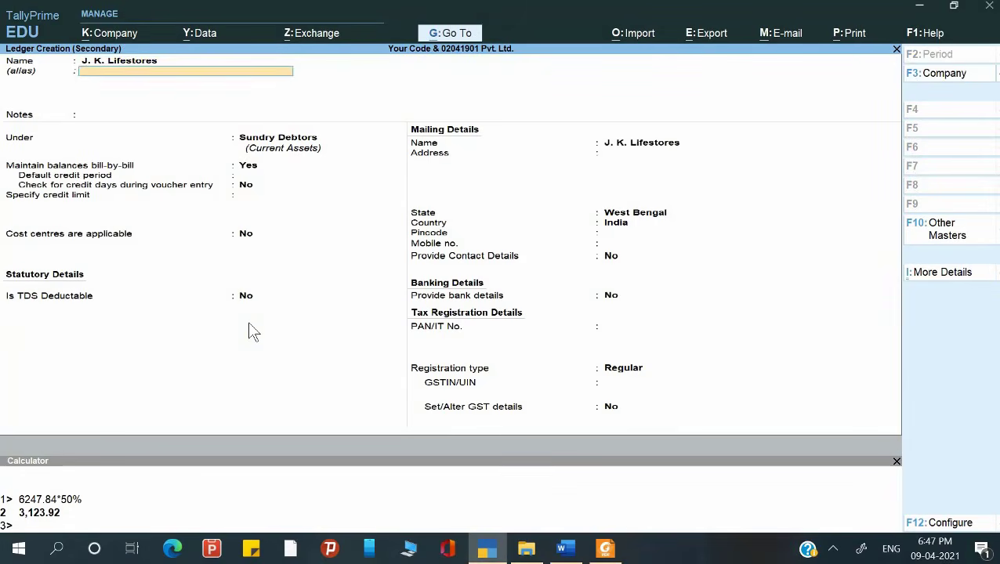
Keep the ledger under Sundry Debtors with bill-by-bill balances, and leave credit-day checks, cost centres and TDS deduction set to No.
key("Return")
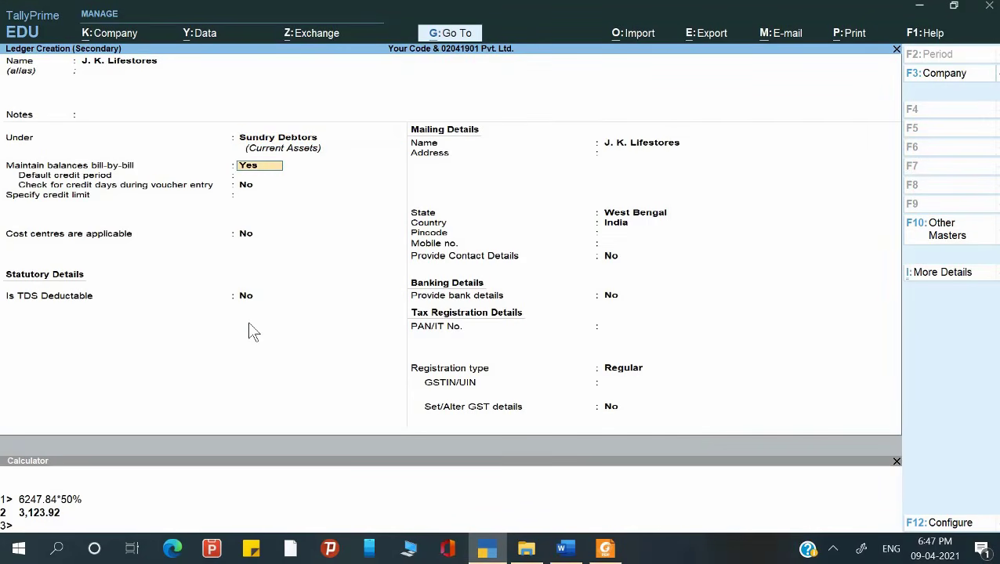
key("Return")
key("Return")
key("Return")
key("Return")
key("Return")
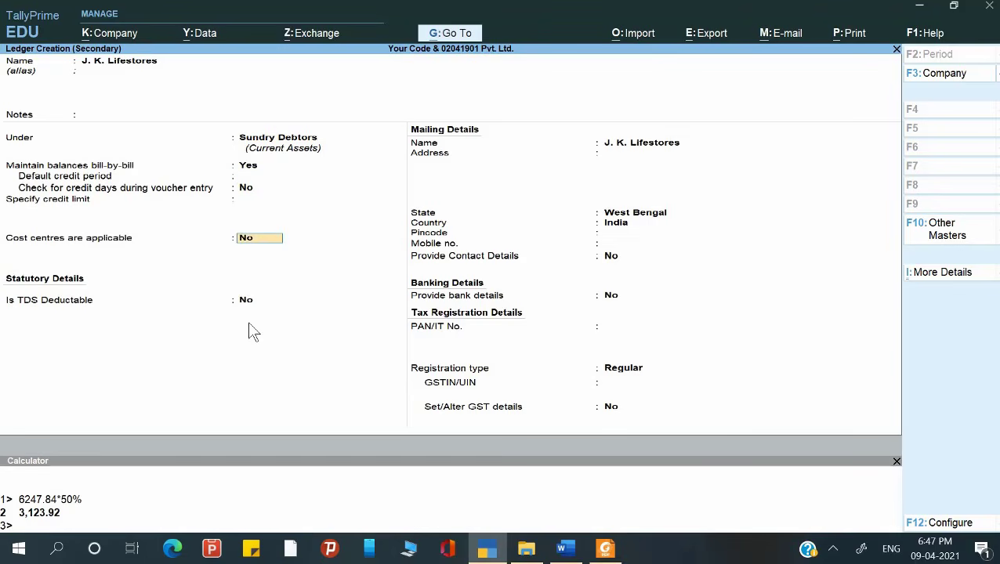
key("Return")
key("Return")
key("Return")
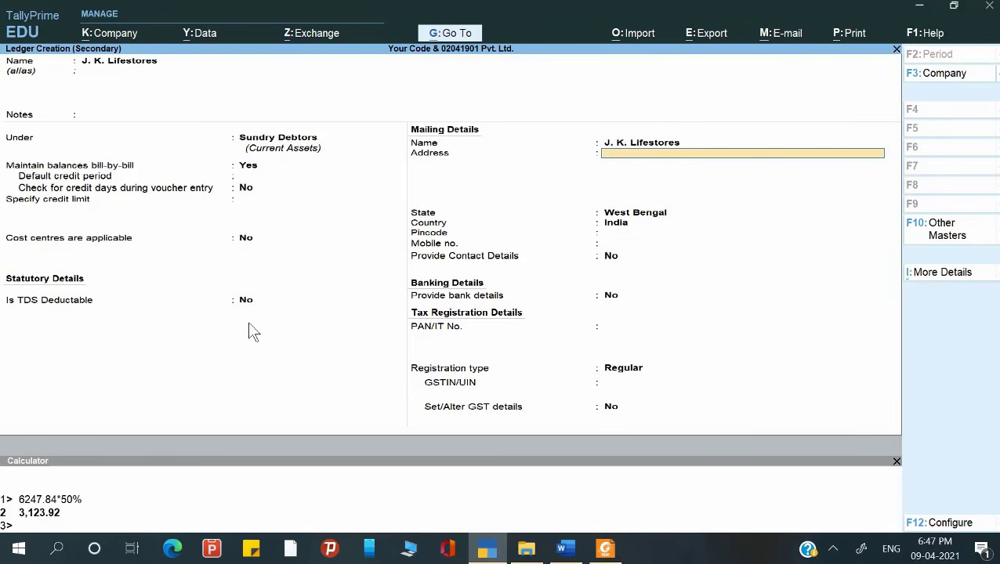
Copy the first line of the buyer's address from the invoice into the ledger's mailing details.
key("BackSpace")
key("alt+Tab")
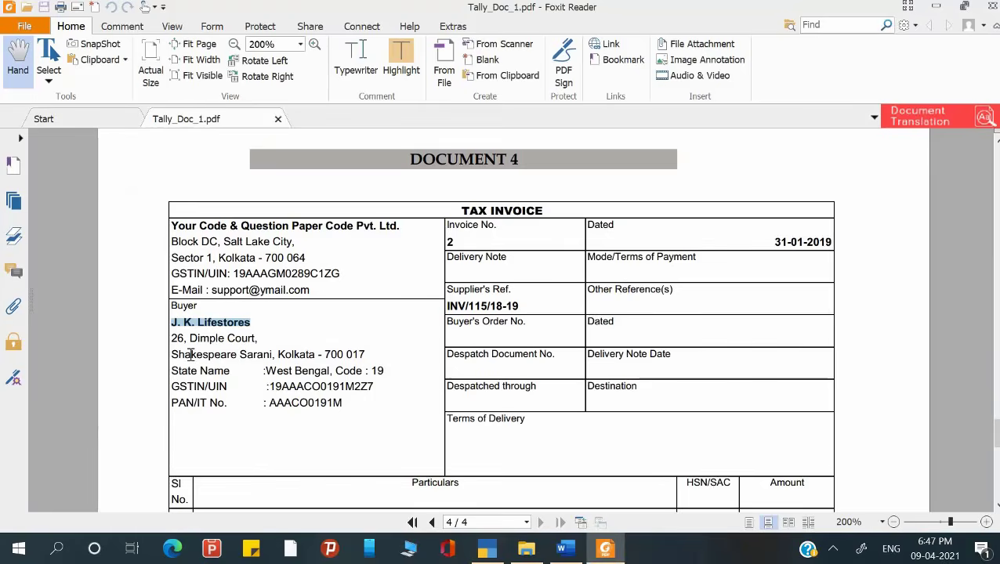
left_click_drag(171, 338, 263, 337)
key("ctrl+c")
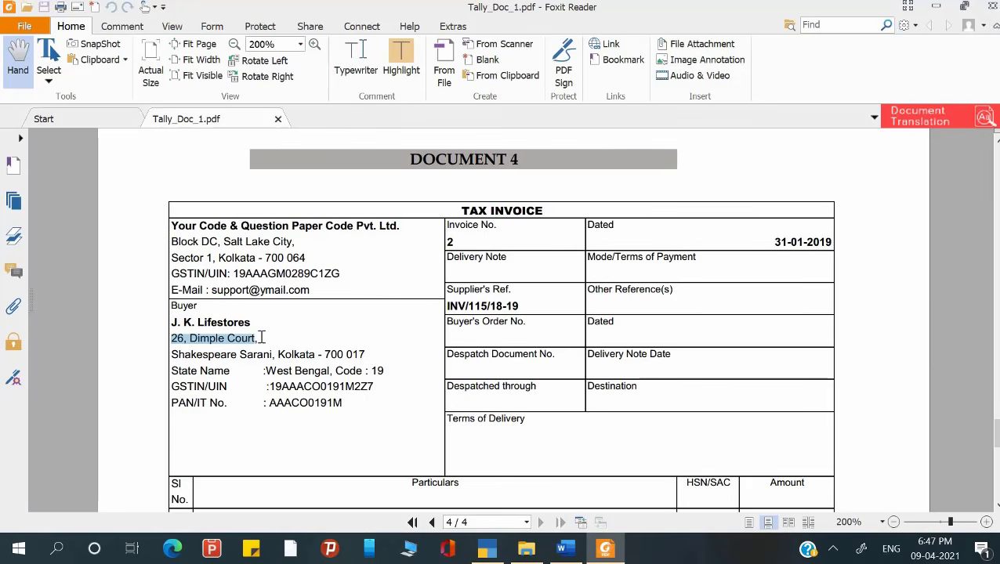
key("alt+Tab")
key("ctrl+v")
key("Return")
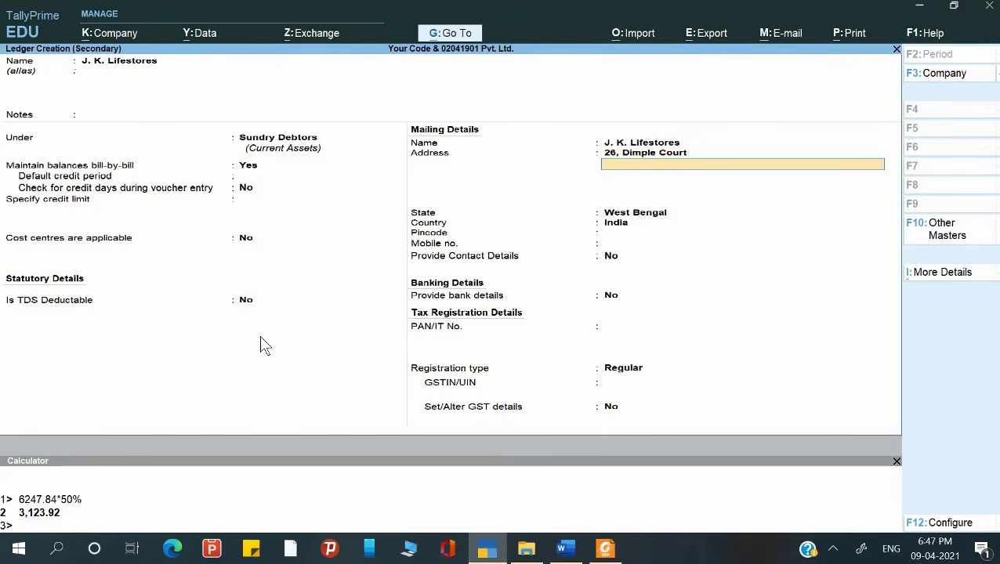
Copy the second line of the buyer's address from the invoice into the ledger's mailing details.
key("alt+Tab")
left_click(177, 354)
left_click_drag(177, 354, 369, 355)
key("alt+Tab")
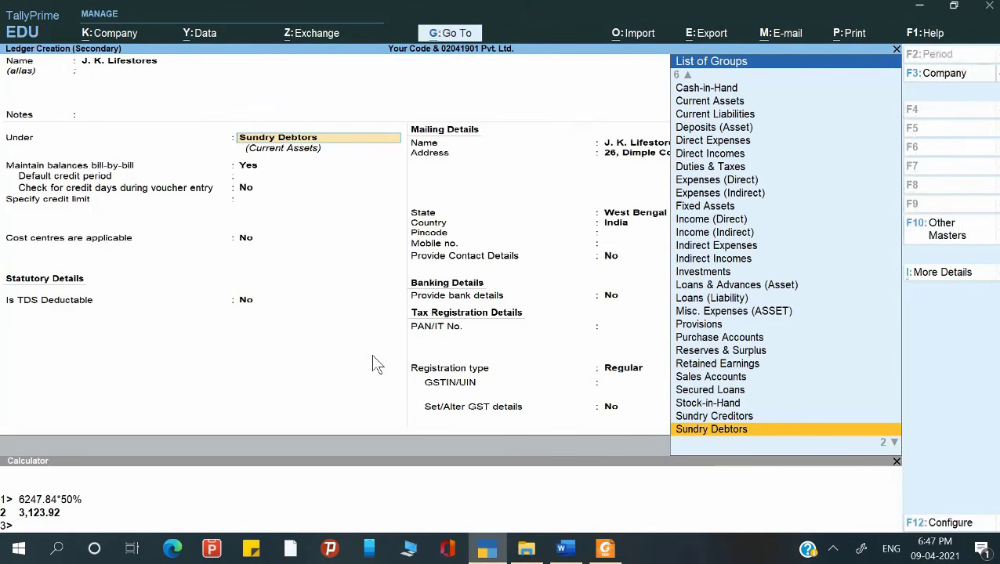
key("Return")
key("Return")
key("Return")
key("Return")
key("Return")
key("Return")
key("Return")
key("Return")
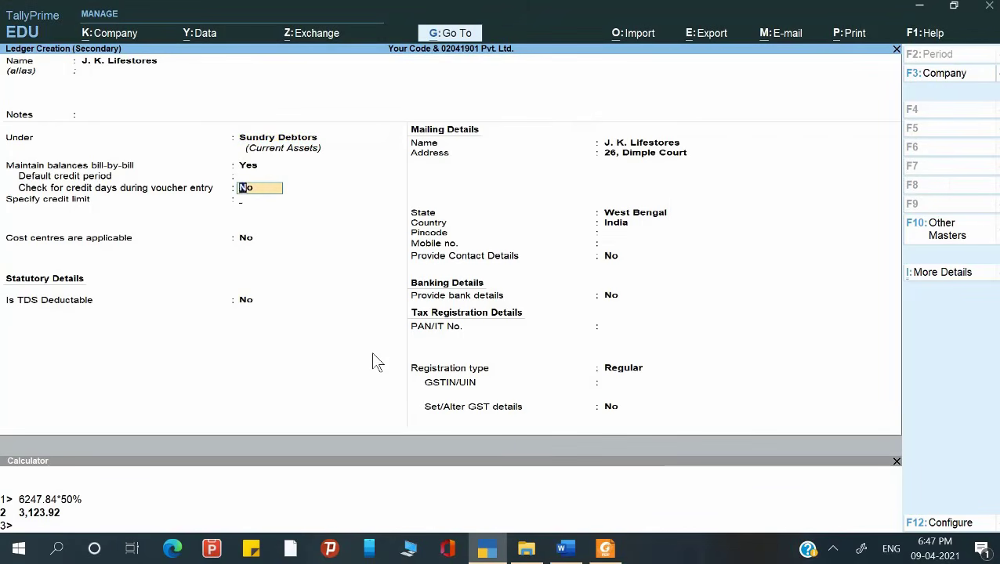
key("ctrl+alt+v")
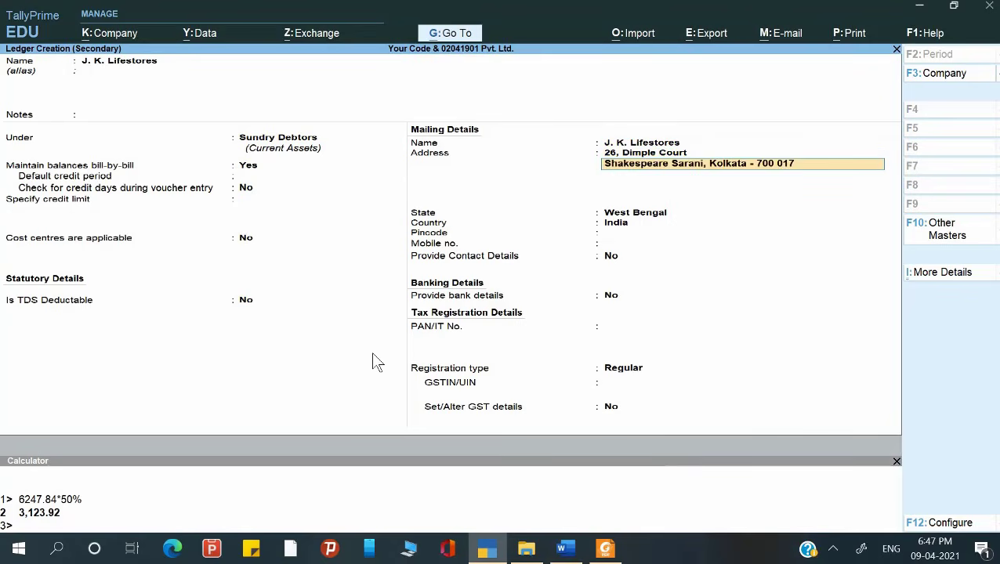
Copy the buyer's PAN from the Document 4 invoice into the J. K. Lifestores ledger, keeping the registration type Regular.
key("alt+Tab")
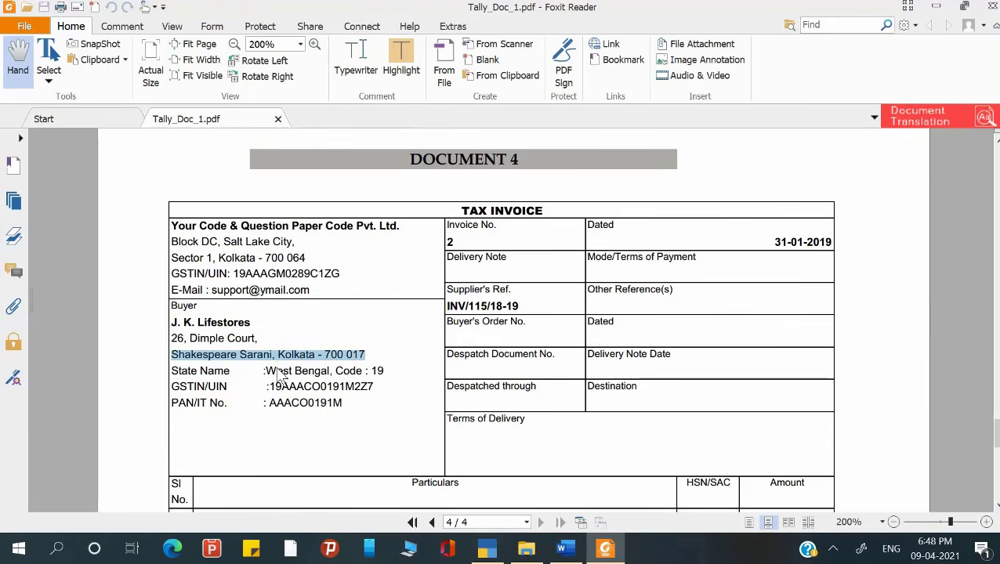
key("alt+Tab")
key("Return")
key("alt+Tab")
left_click_drag(269, 387, 373, 389)
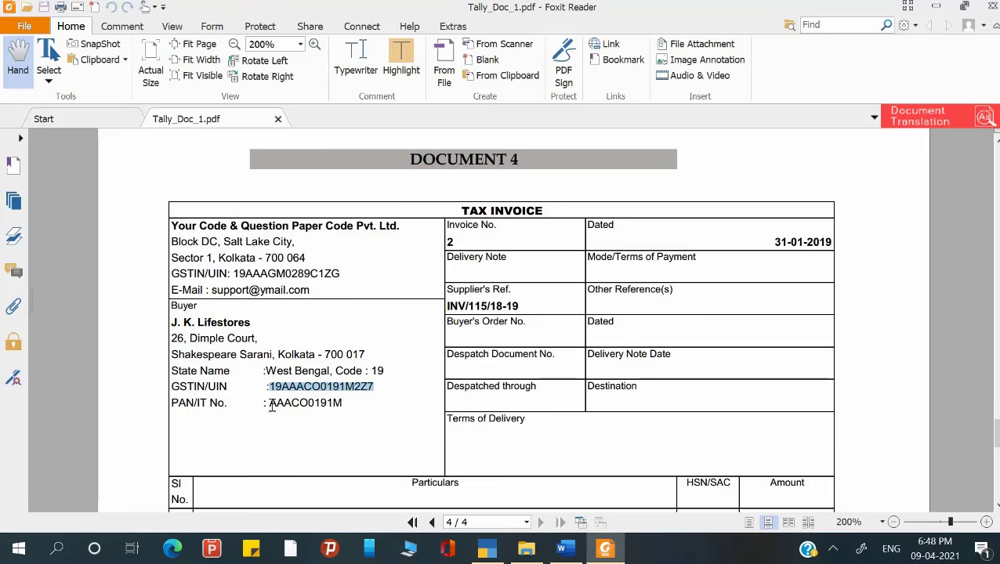
left_click_drag(270, 405, 357, 404)
key("ctrl+c")
key("alt+Tab")
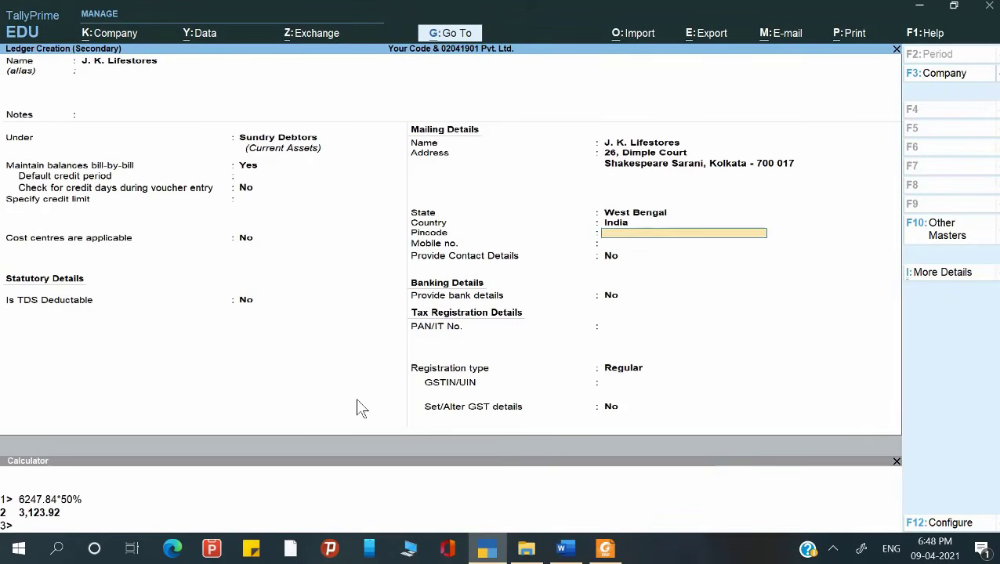
key("Return")
key("Return")
key("Return")
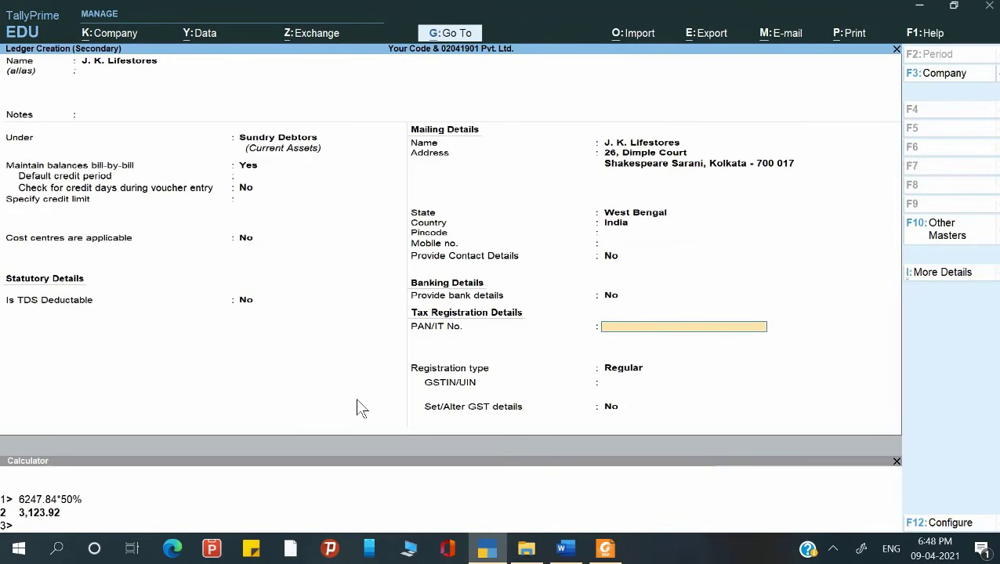
key("ctrl+v")
key("Return")
key("Return")
Copy the buyer's GSTIN from the invoice into the ledger's tax registration details and save the ledger.
key("alt+Tab")
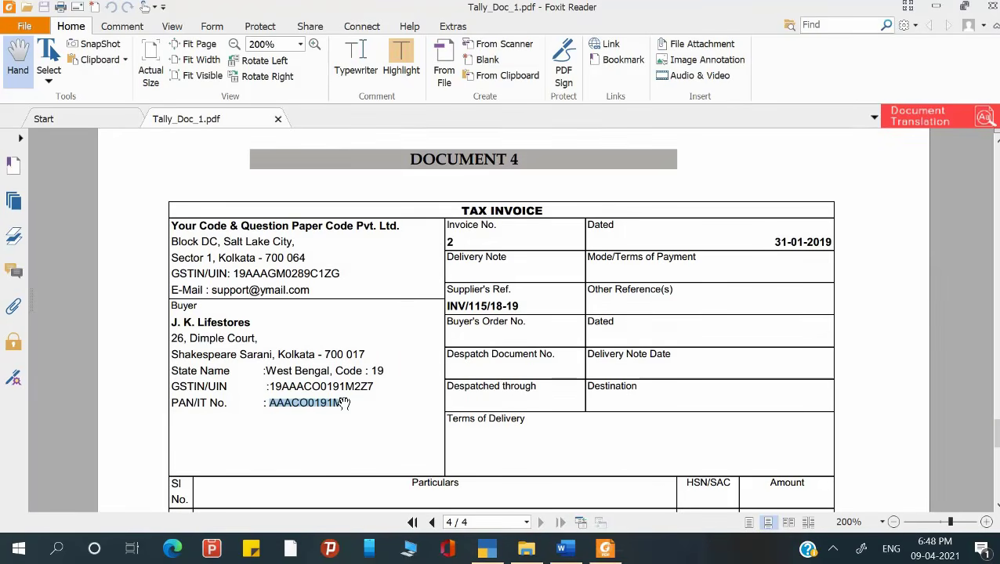
left_click(272, 381)
left_click_drag(273, 381, 379, 392)
key("ctrl+c")
key("alt+Tab")
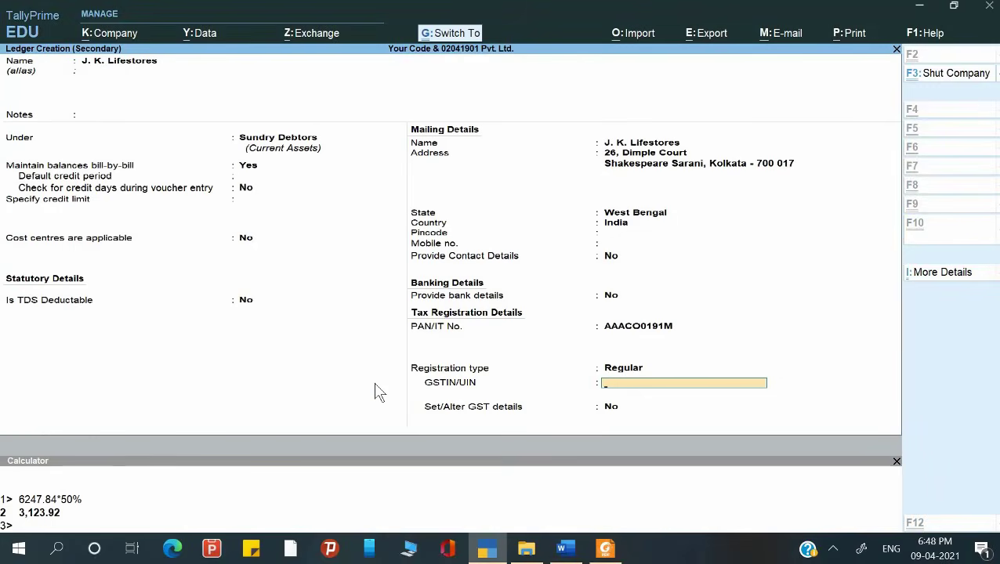
key("ctrl+v")
key("Return")
key("Return")
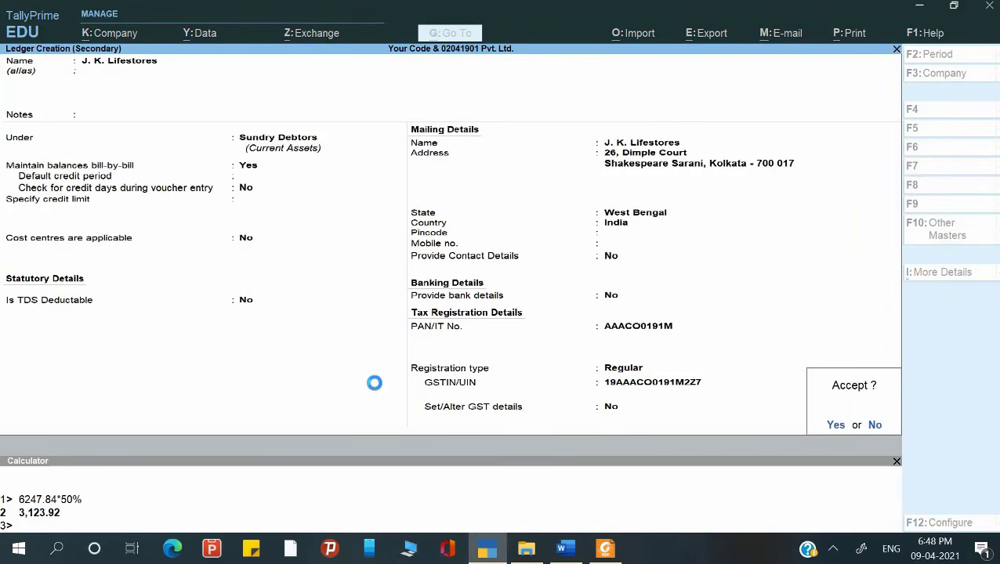
key("y")
Leave the dispatch and order details of the J. K. Lifestores sale blank.
key("Return")
key("Return")
key("Return")
key("Return")
key("Return")
key("Return")
key("Return")
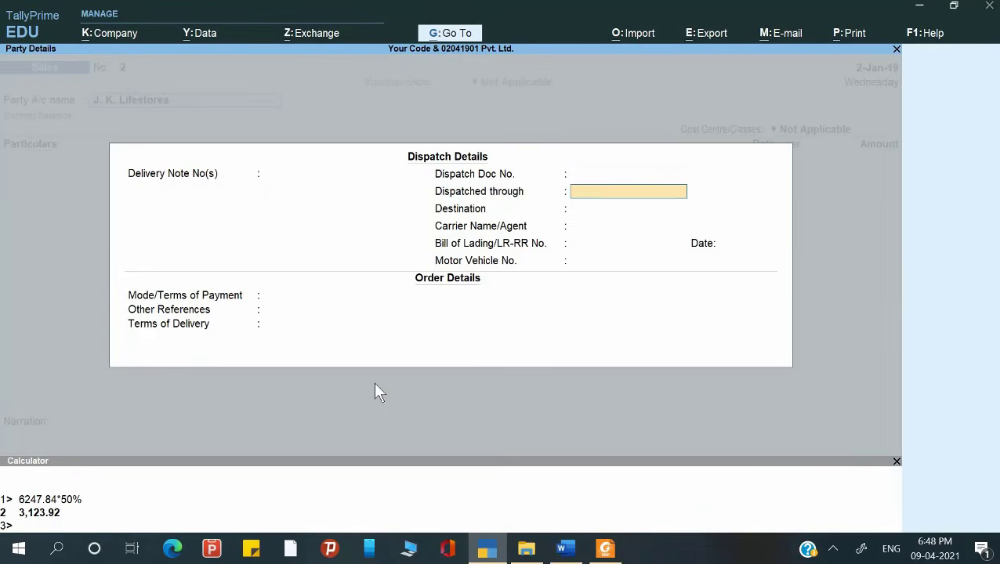
key("Return")
key("Return")
key("Return")
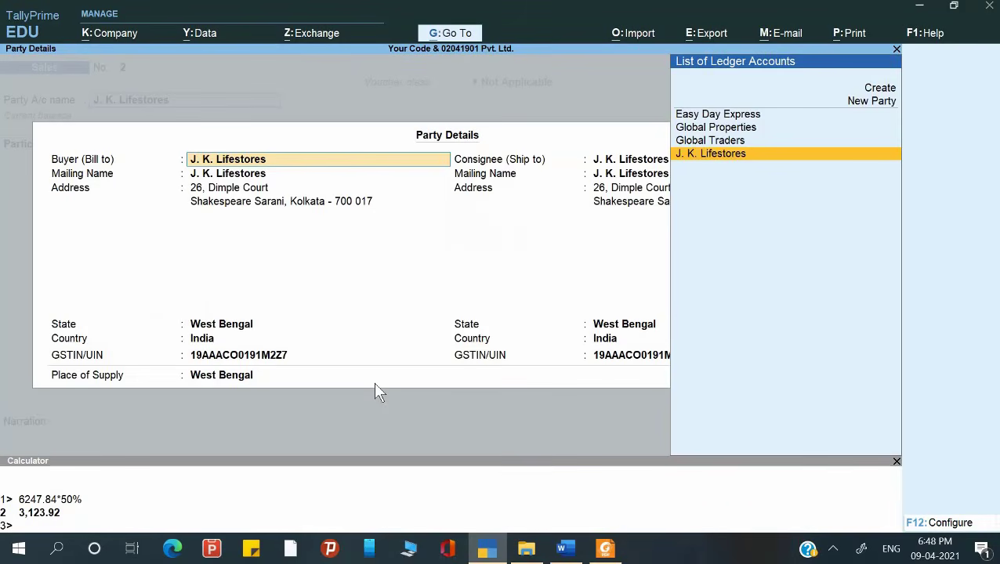
Accept the party details with J. K. Lifestores as buyer and consignee, leaving the voucher's cost centre class Not Applicable.
key("Return")
key("Return")
key("Return")
key("Return")
key("Return")
key("Return")
key("Return")
key("Return")
key("Return")
key("Return")
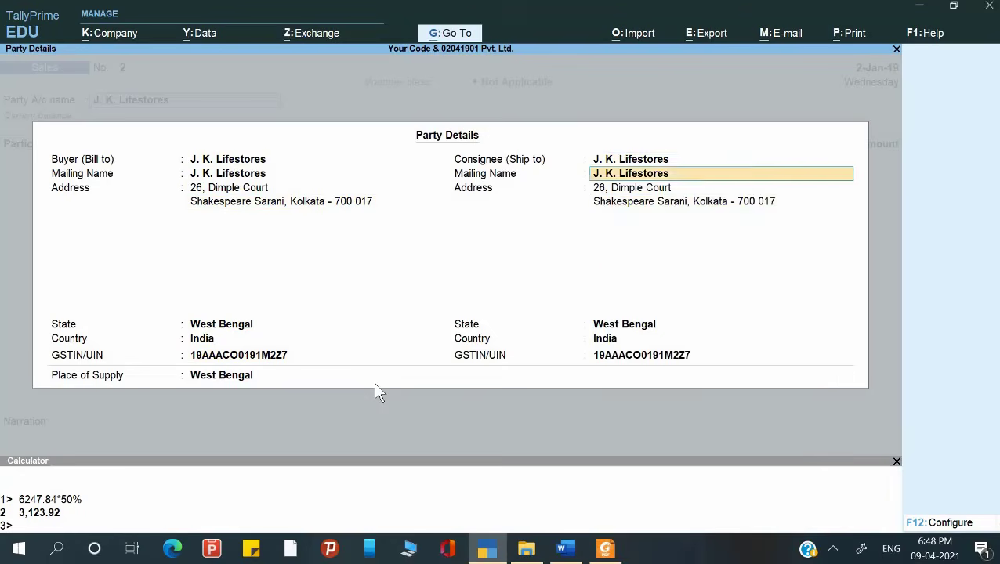
key("Return")
key("Return")
key("Return")
key("Return")
key("Return")
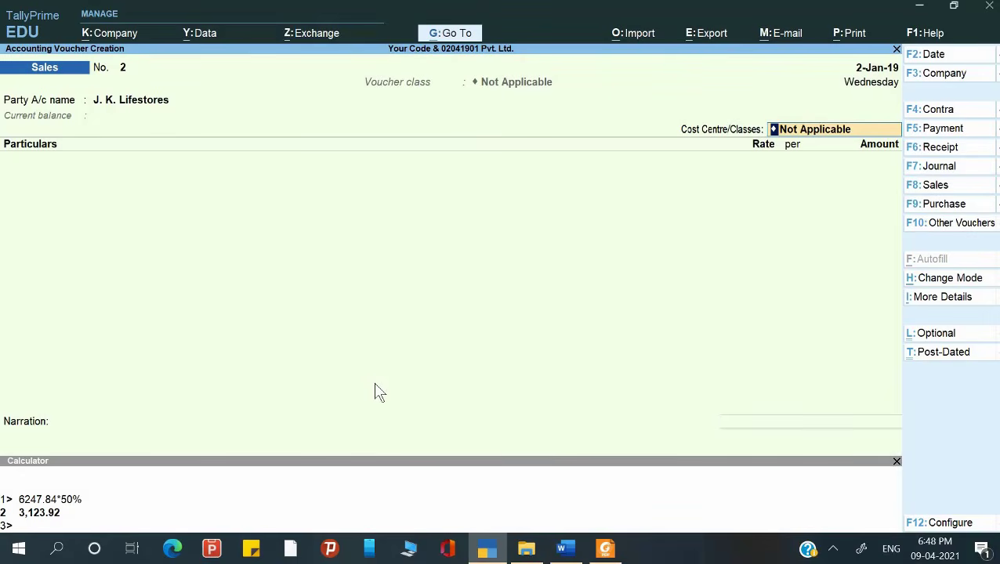
key("Return")
Create an income ledger from the sales voucher, copying its name, Interior Decoration Service, from the Document 4 invoice.
key("alt+Tab")
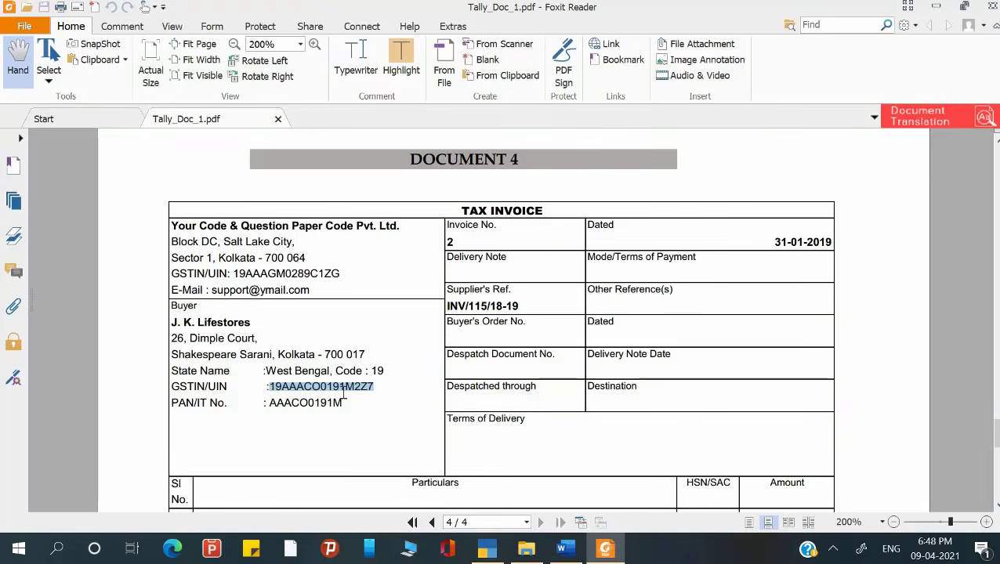
scroll(342, 398, "down", 5)
left_click(198, 342)
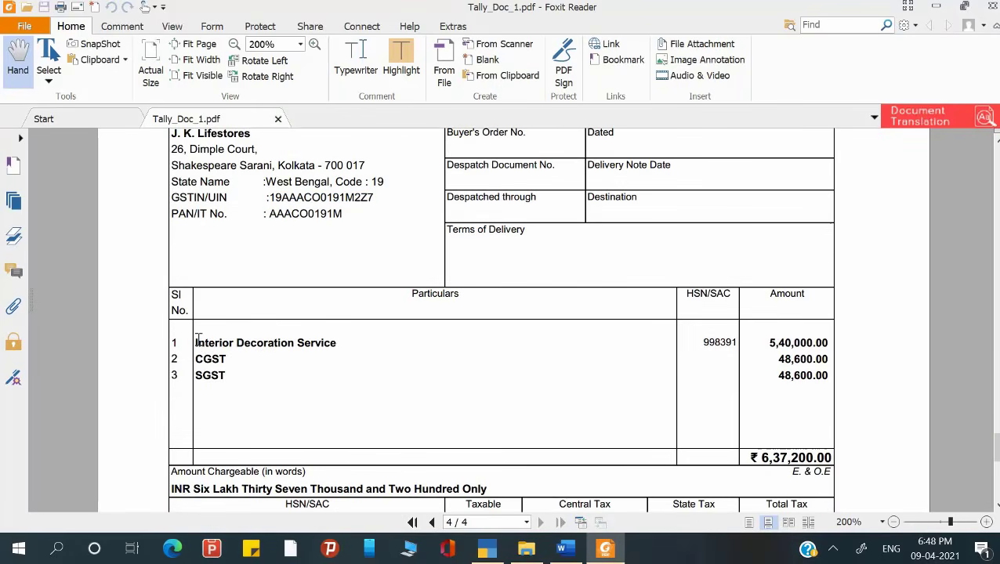
left_click_drag(199, 343, 342, 342)
key("alt+Tab")
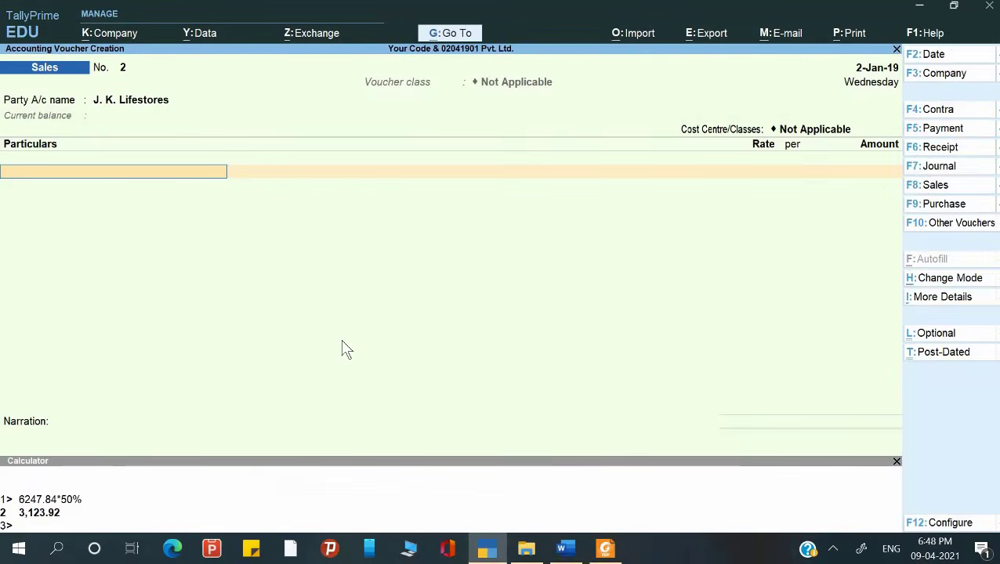
key("alt+c")
key("ctrl+alt+v")
key("Return")
key("Return")
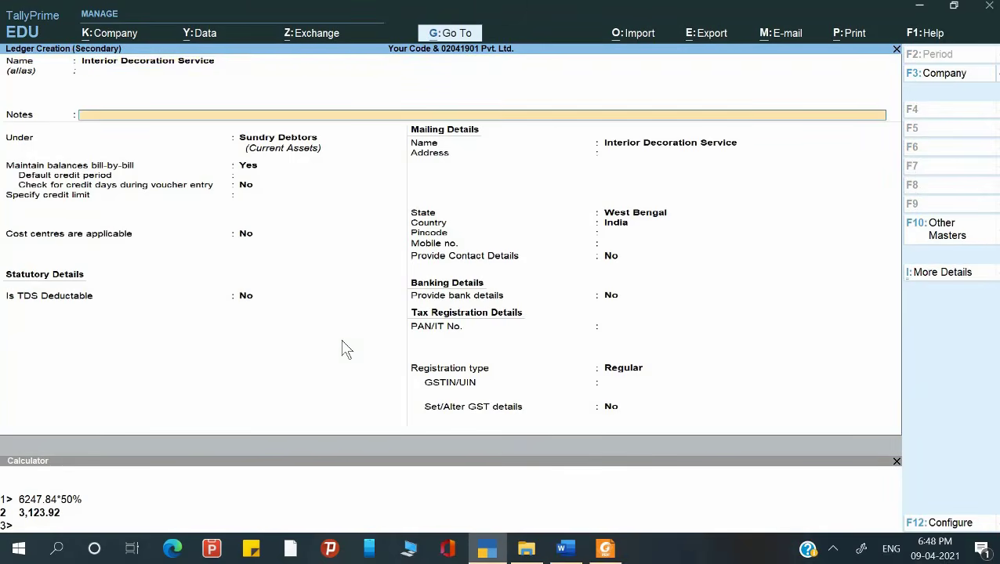
Group the ledger under Direct Incomes, keep ledger type and appropriation method Not Applicable, and set cost centres to No.
key("Return")
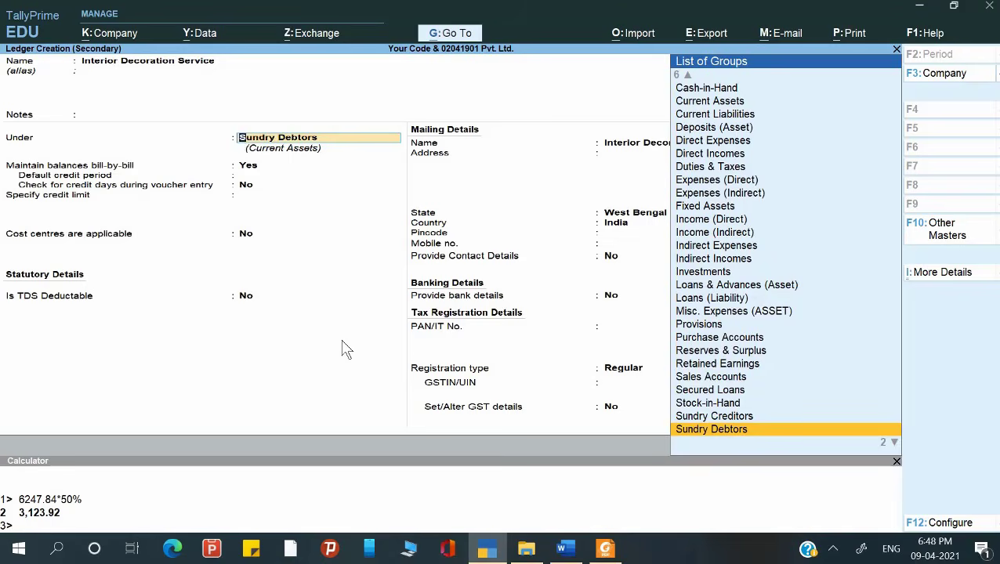
type("D")
key("Down")
key("Down")
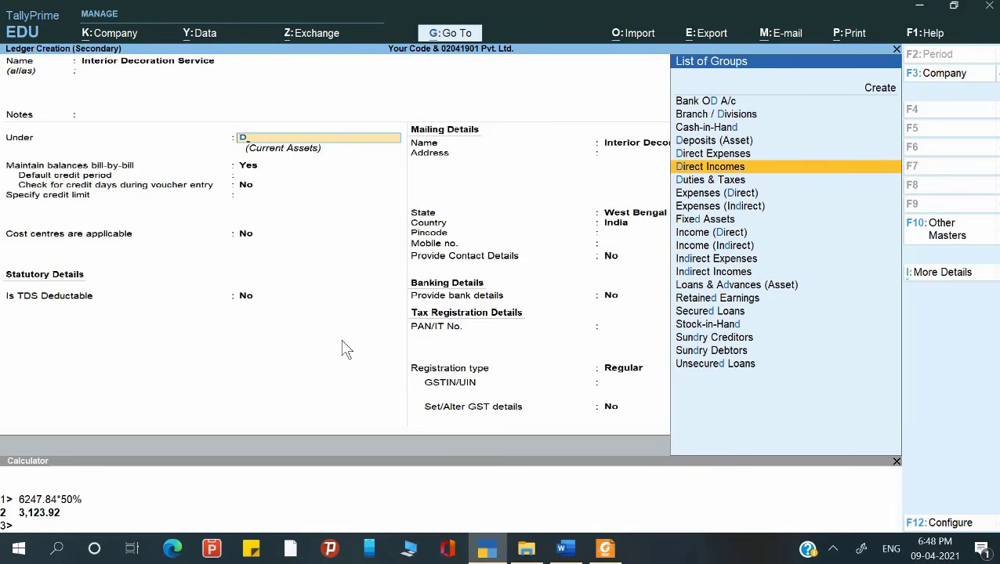
key("Return")
key("Return")
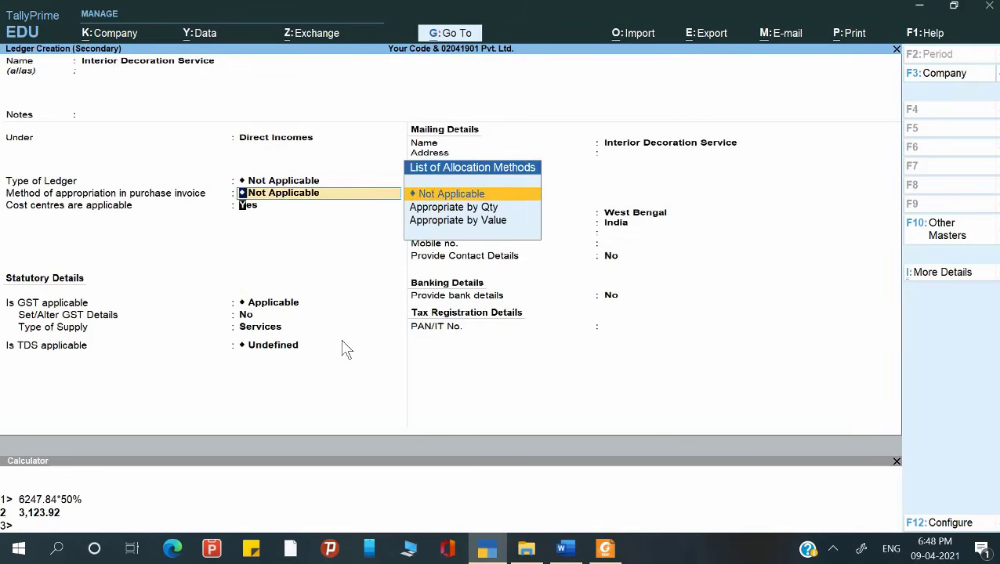
key("Return")
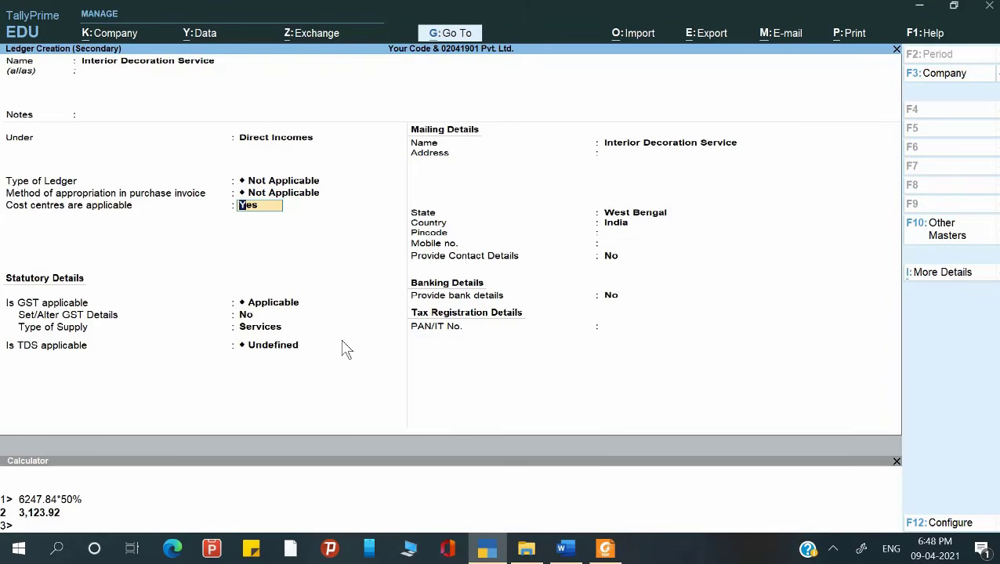
key("n")
key("Return")
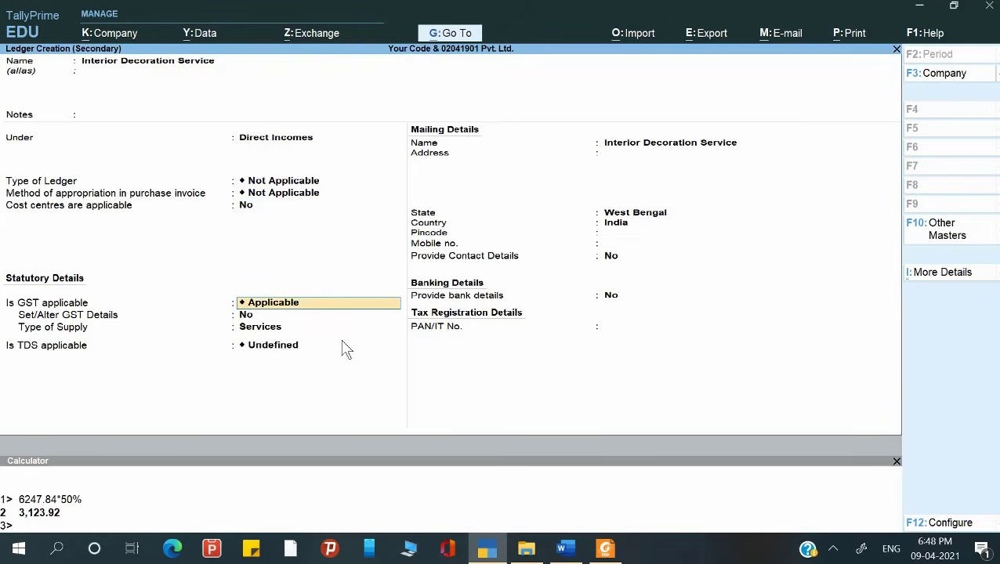
Keep GST applicable for the ledger, turn on its GST details, and enter IDS as the description.
key("Return")
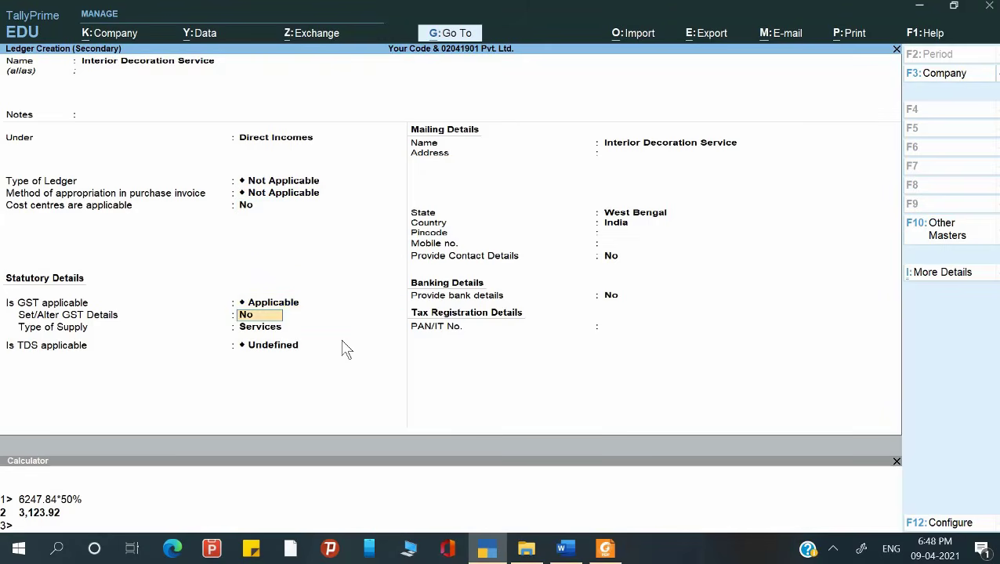
key("y")
key("Return")
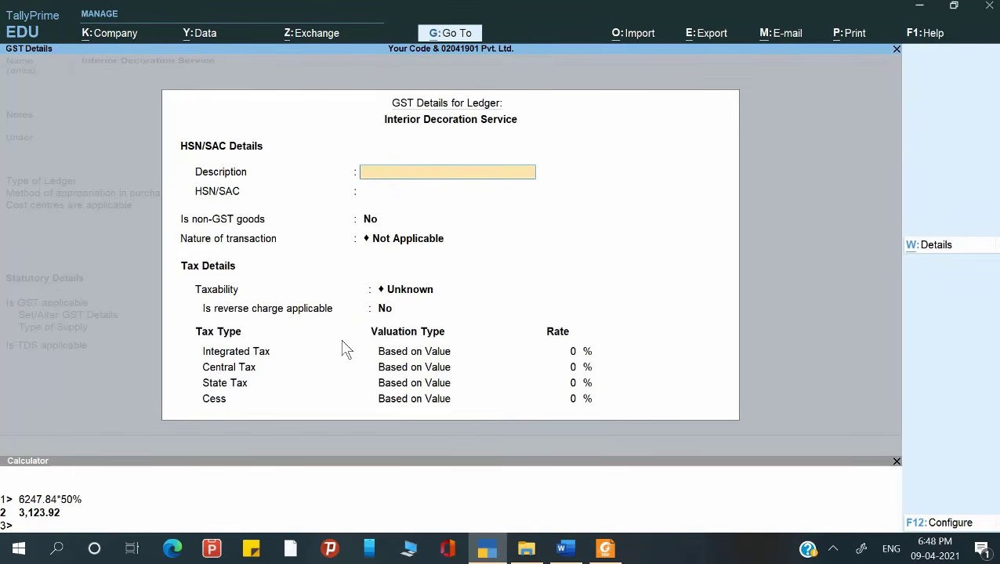
type("IDS")
key("Return")
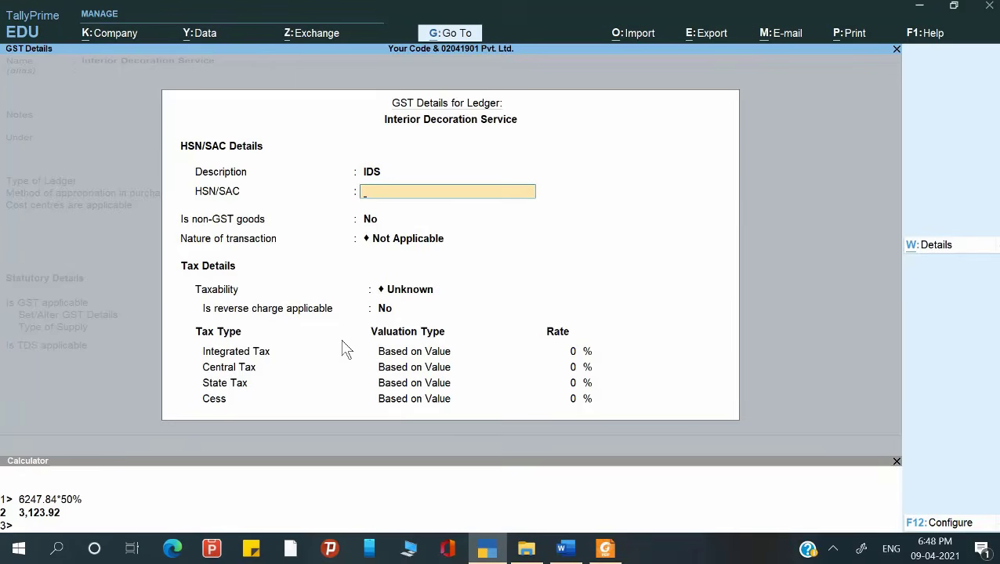
Copy the service's HSN/SAC code 998391 from the invoice into the ledger's GST details.
key("alt+Tab")
scroll(419, 345, "up", 2)
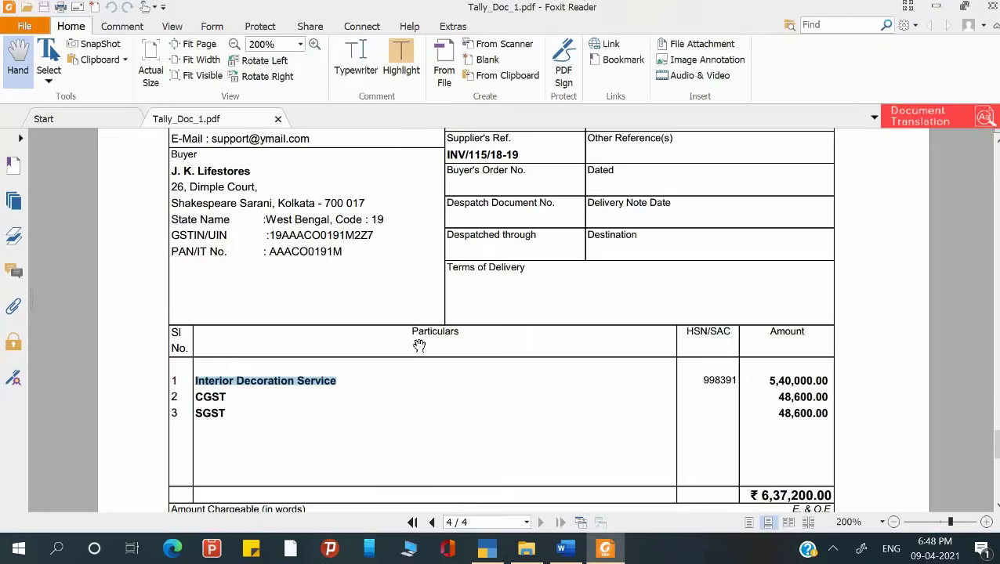
scroll(419, 345, "up", 1)
left_click(703, 420)
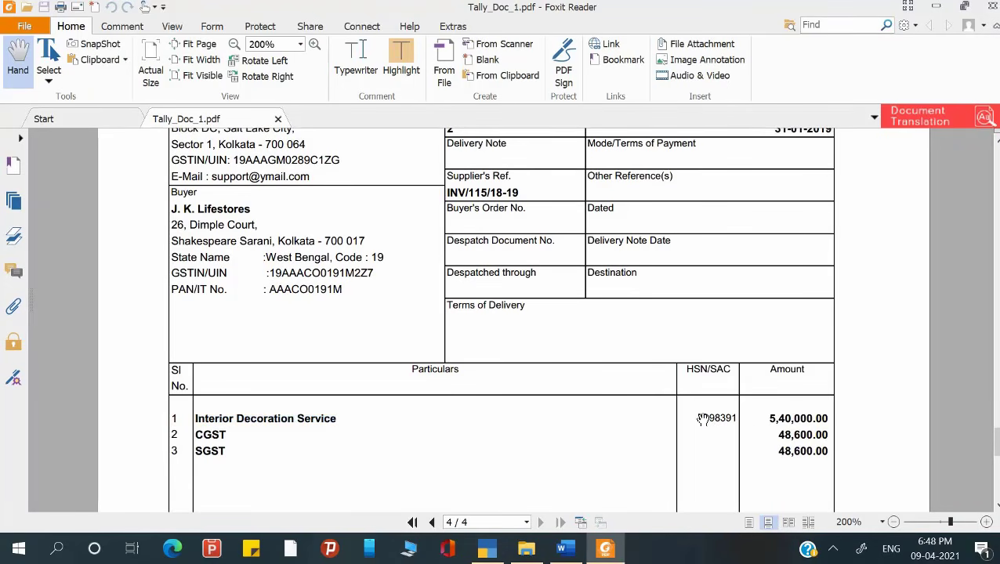
left_click_drag(702, 416, 738, 413)
key("alt+Tab")
key("ctrl+alt+v")
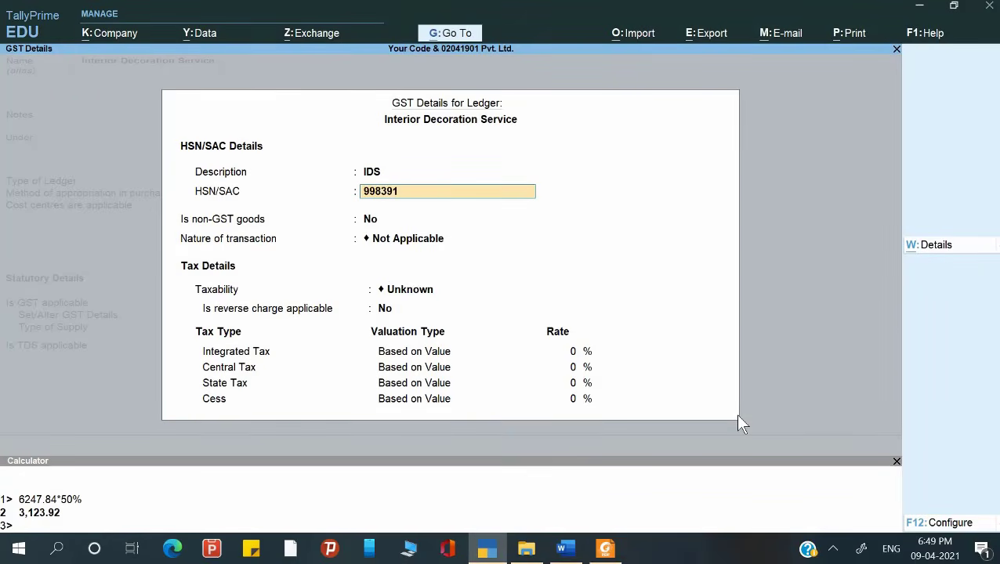
Leave the nature of transaction as Not Applicable and set the ledger's taxability to Taxable.
key("Return")
key("Down")
key("Down")
key("Down")
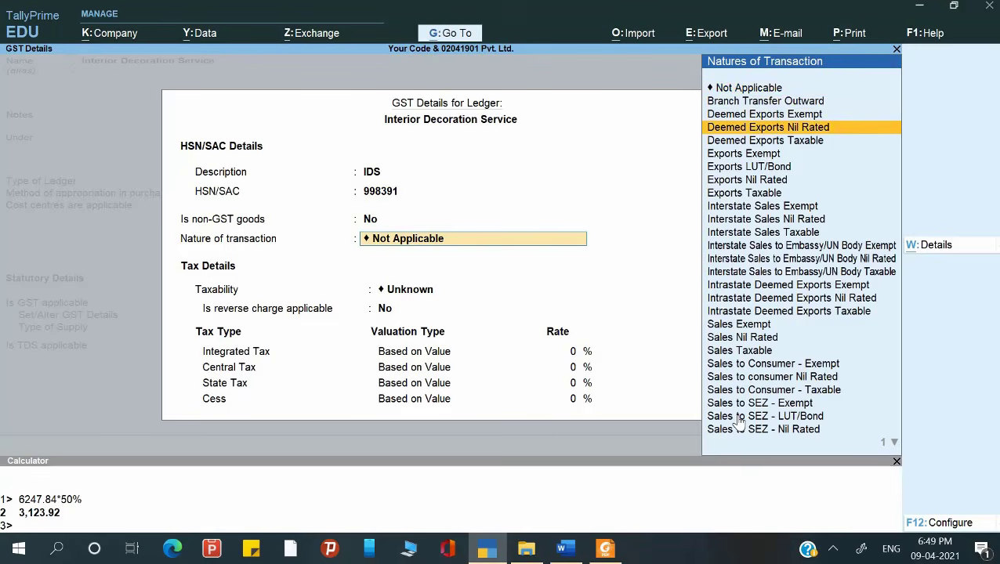
key("Up")
key("Up")
key("Up")
key("Return")
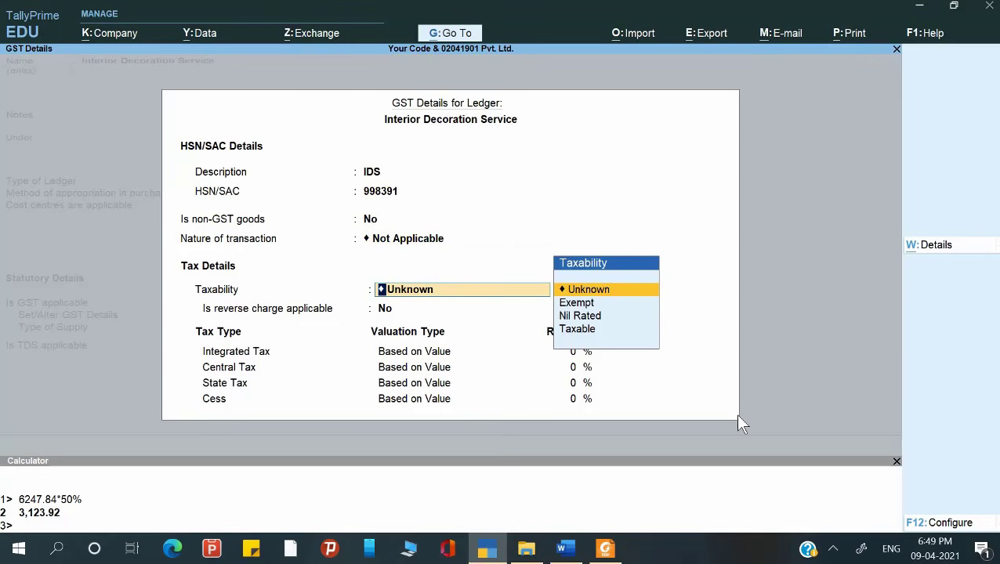
key("Down")
key("Down")
key("Down")
key("Return")
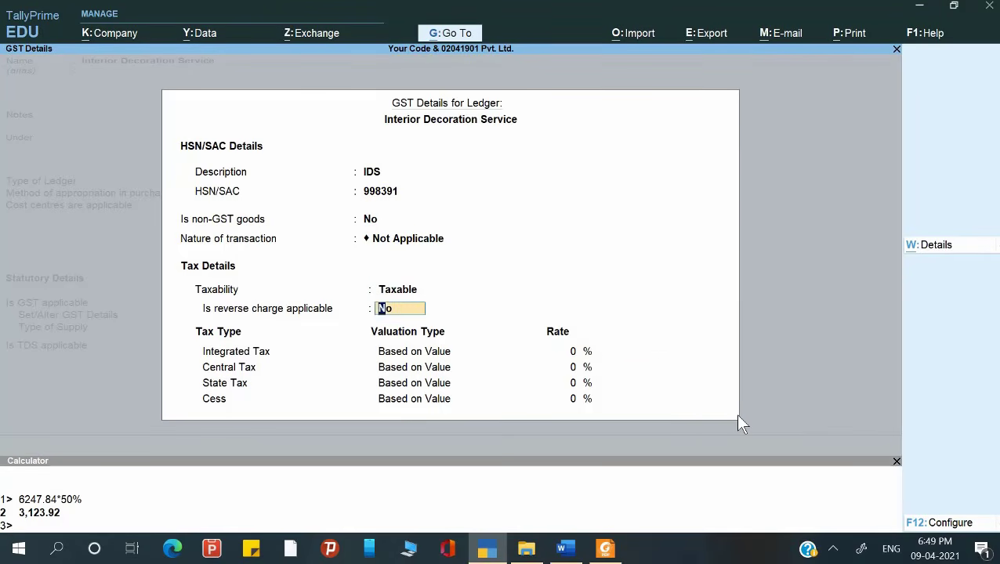
Keep reverse charge off, set integrated tax to 18%, check the rates against the invoice, and accept the GST details.
key("Return")
type("18")
key("Return")
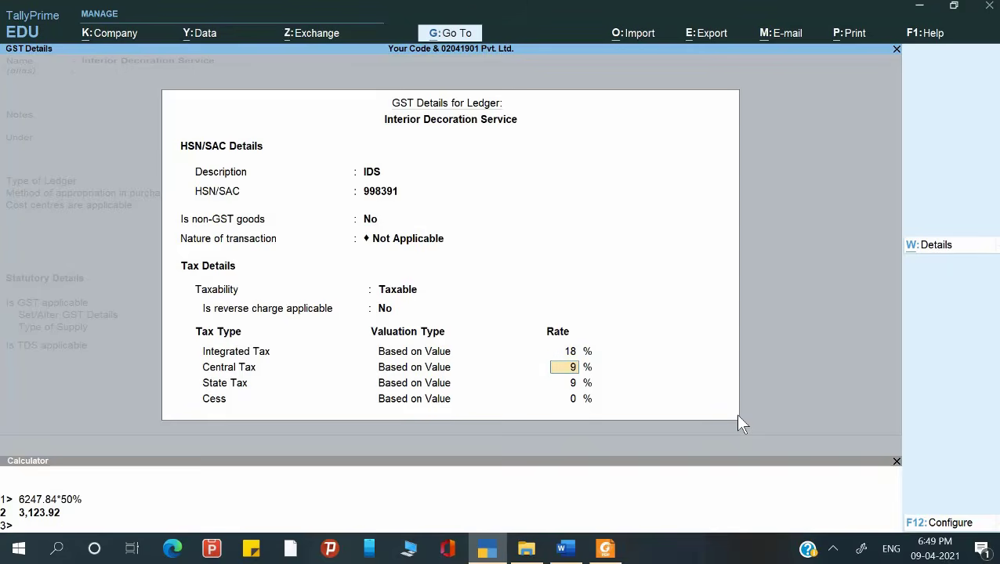
key("alt+Tab")
scroll(731, 429, "down", 4)
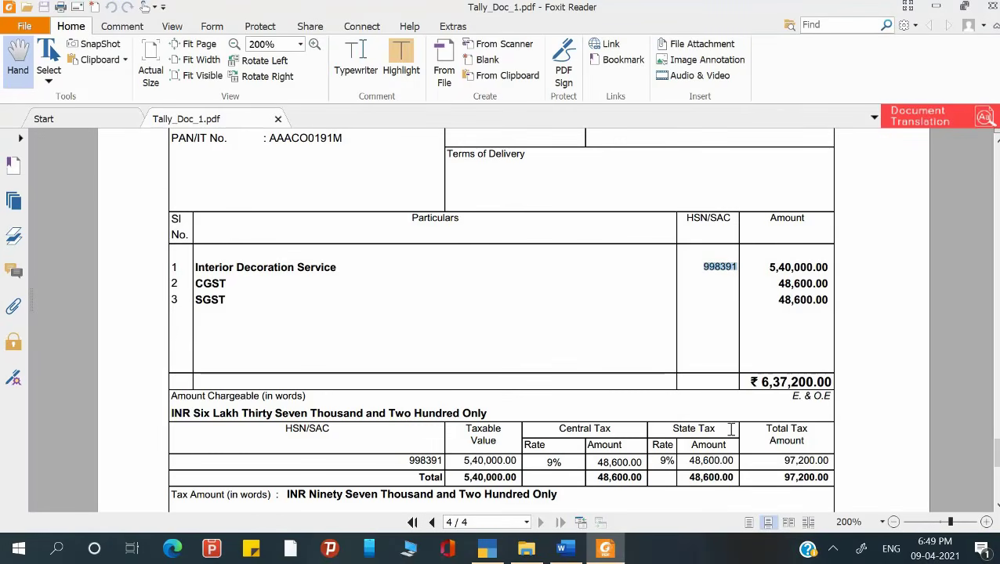
key("alt+Tab")
key("Return")
key("Return")
key("Return")
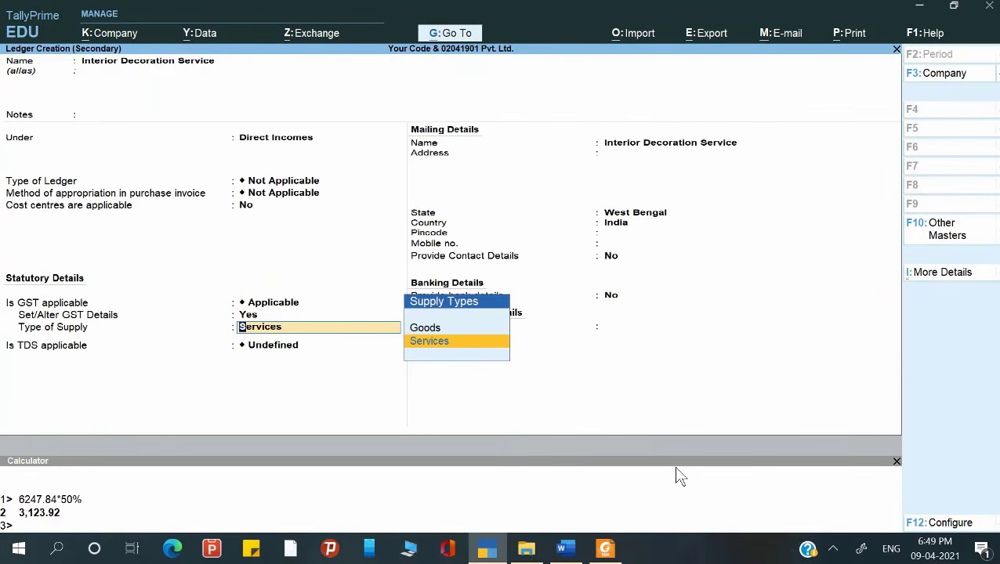
Keep Services as the type of supply, set TDS to Not Applicable, and save the Interior Decoration Service ledger.
key("Return")
key("Down")
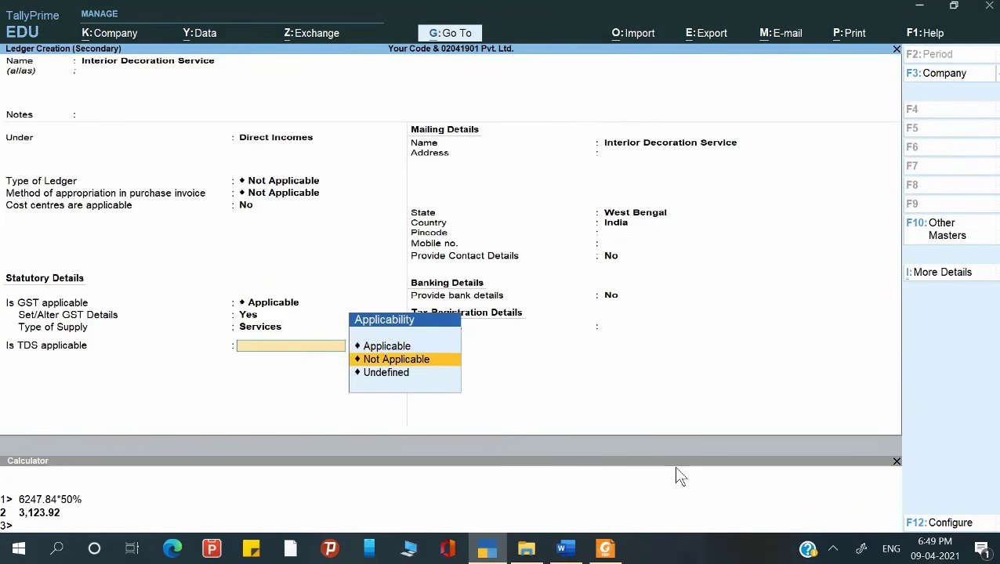
key("Return")
key("ctrl+a")
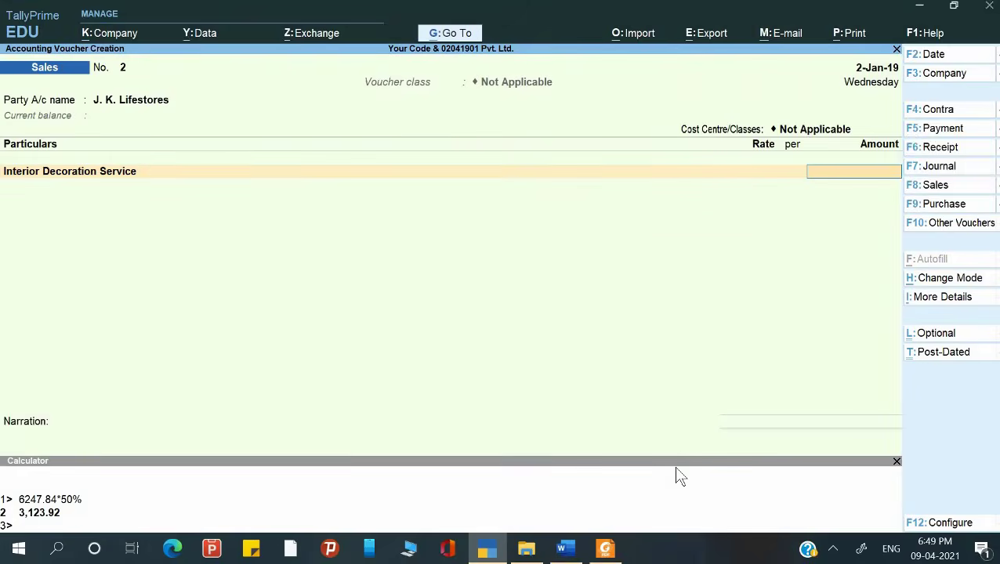
Enter the invoice's 5,40,000 for Interior Decoration Service and accept its tax classification with reverse charge set to No.
key("alt+Tab")
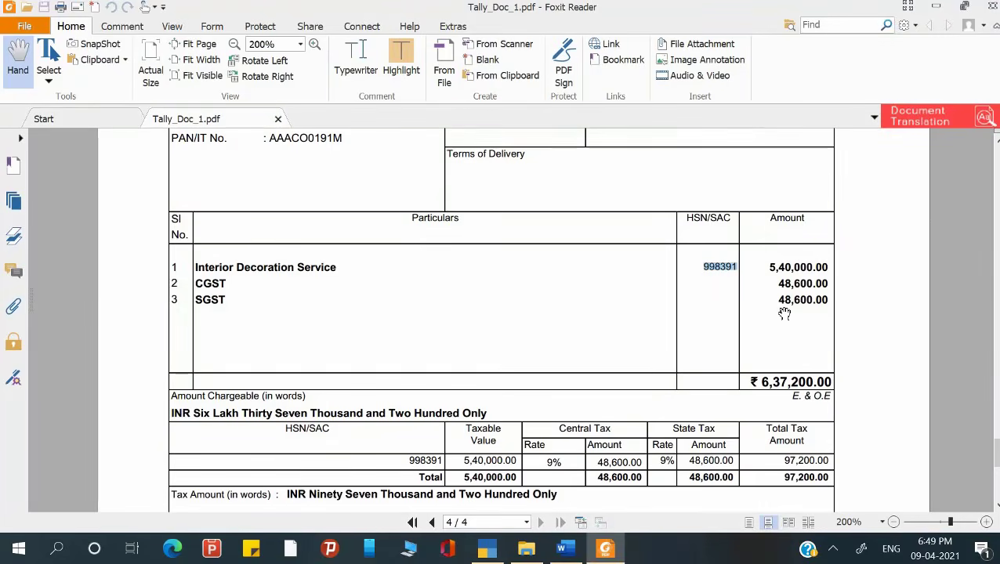
key("alt+Tab")
type("5,40,000")
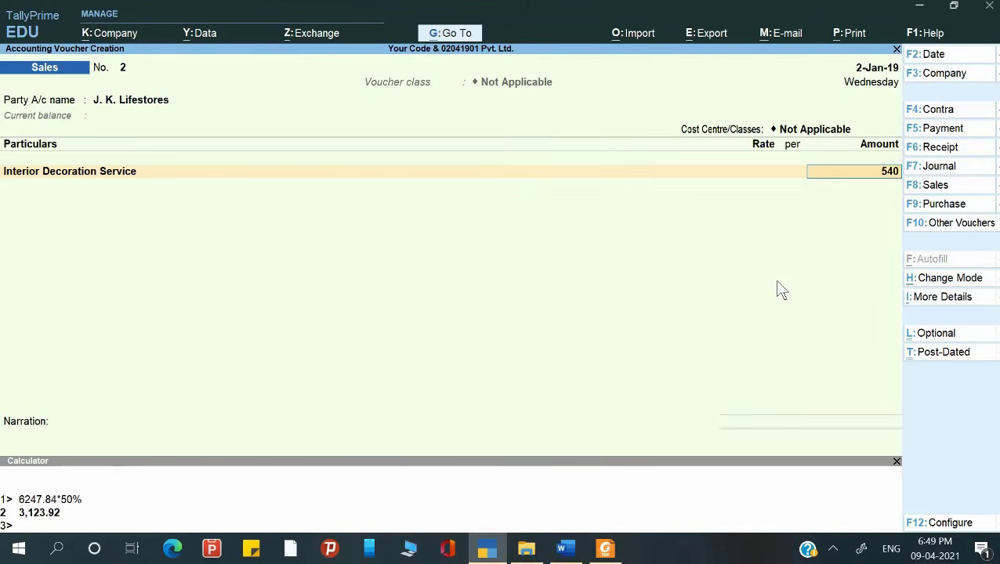
key("Return")
key("Return")
key("Return")
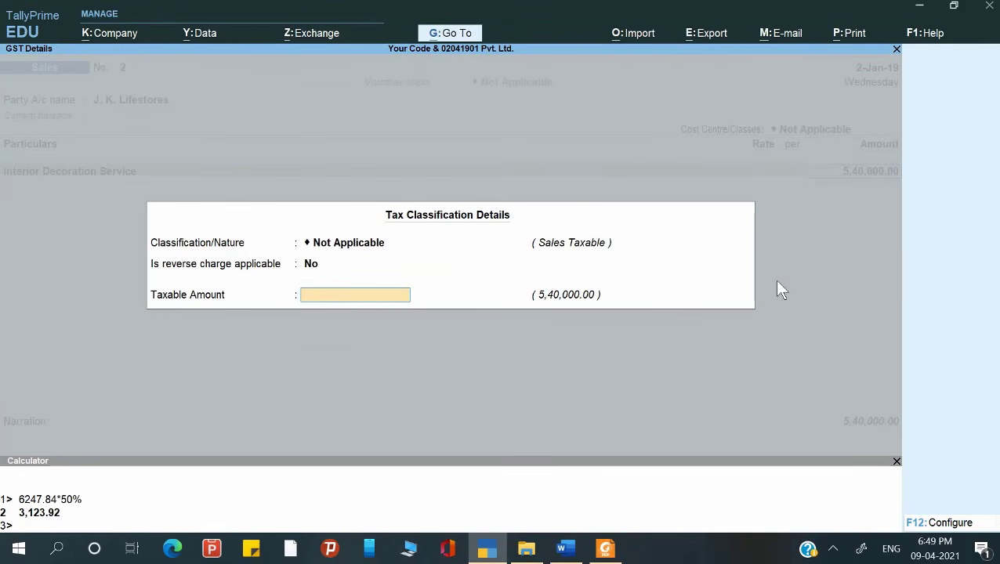
key("Return")
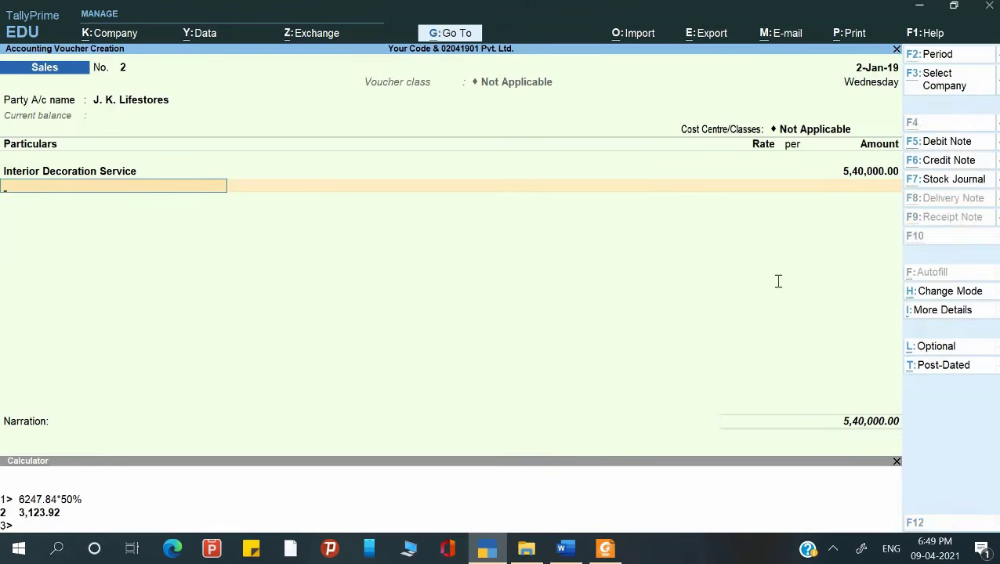
Add the CGST and SGST ledgers to the sales voucher with 48,600 each and finish the particulars.
key("alt+Tab")
key("alt+Tab")
type("C")
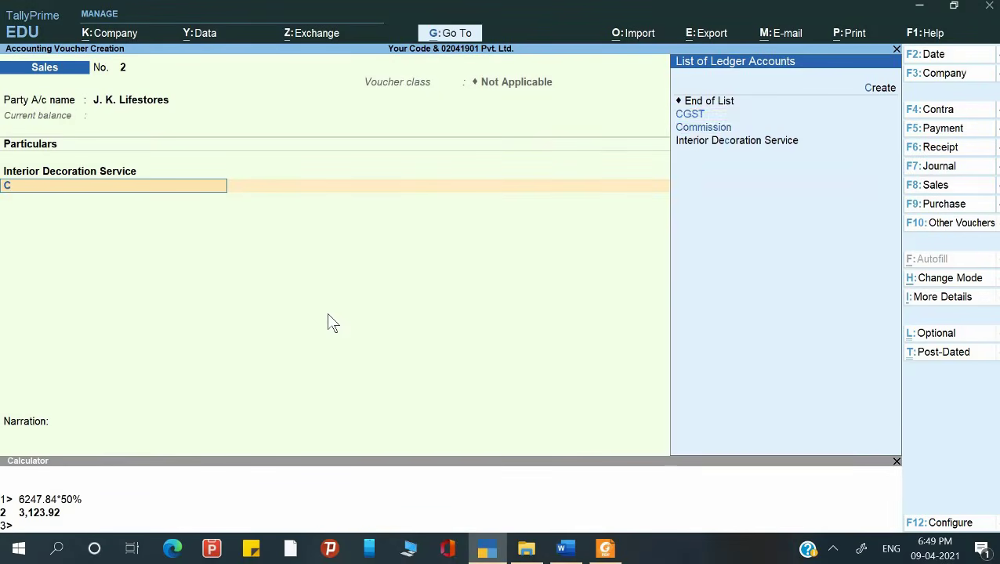
key("Down")
key("Up")
key("Return")
key("Return")
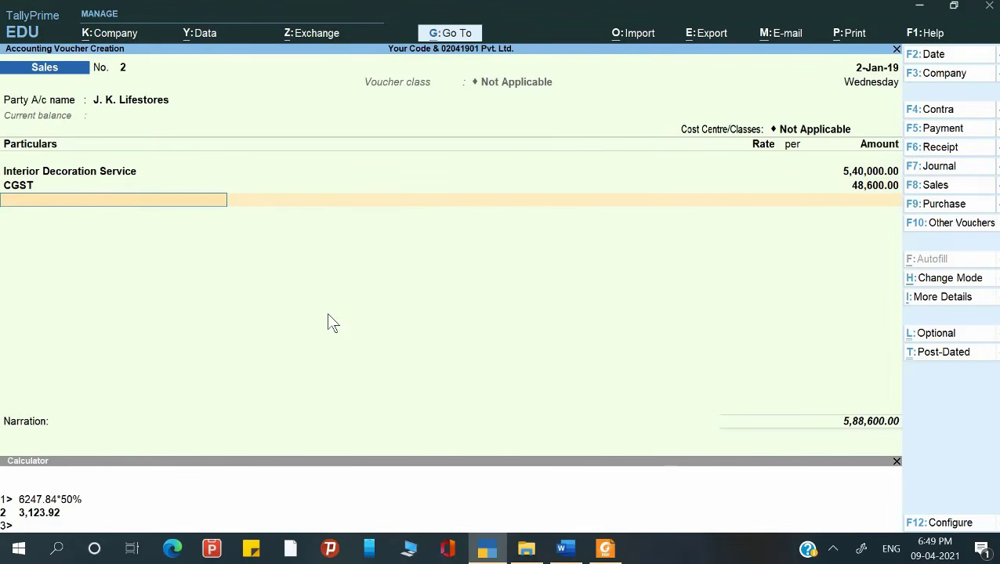
type("S")
key("Down")
key("Return")
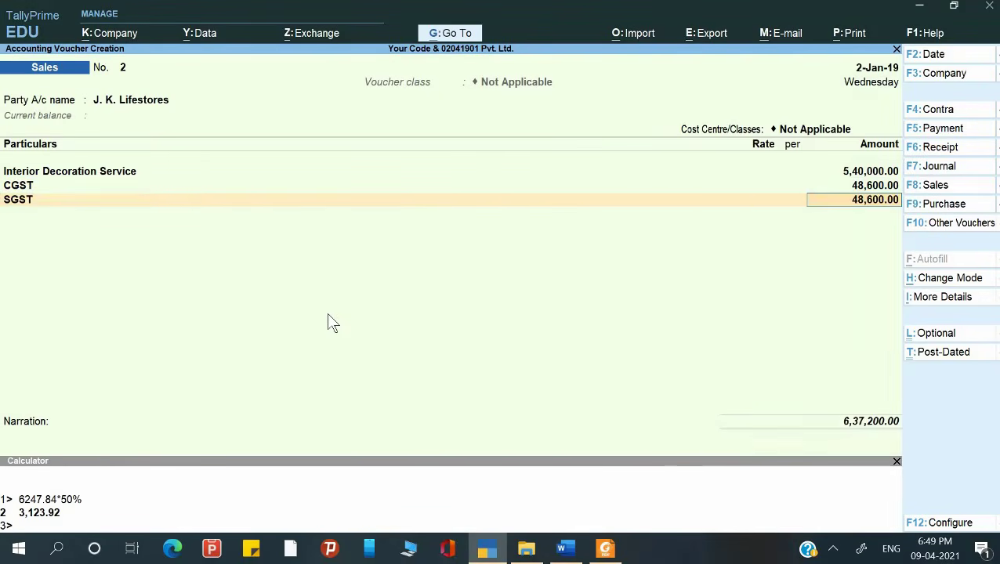
key("Return")
key("Return")
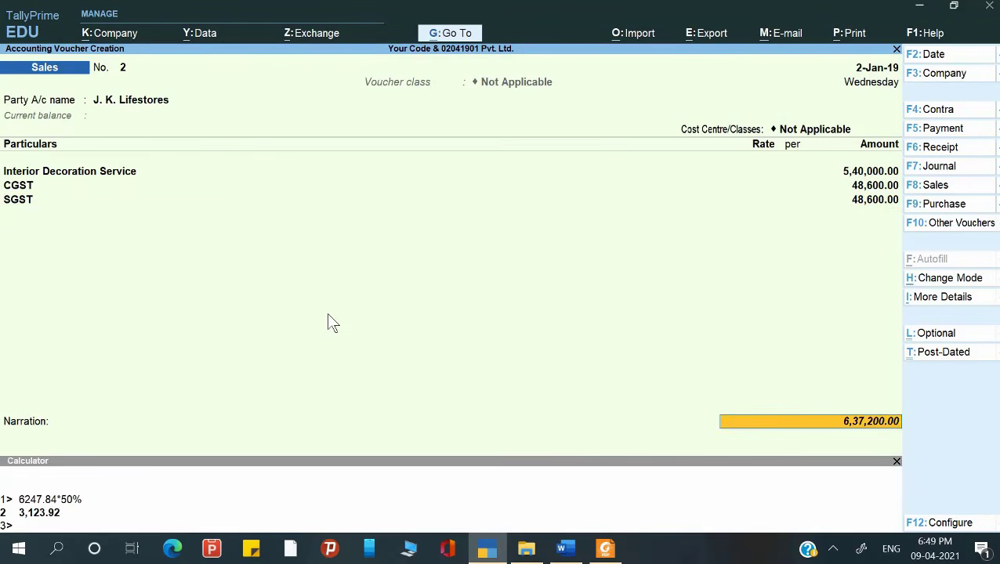
Take invoice number 2 from Document 4 as the New Ref bill for J. K. Lifestores, allocating the full 6,37,200.
key("Return")
key("Return")
key("alt+Tab")
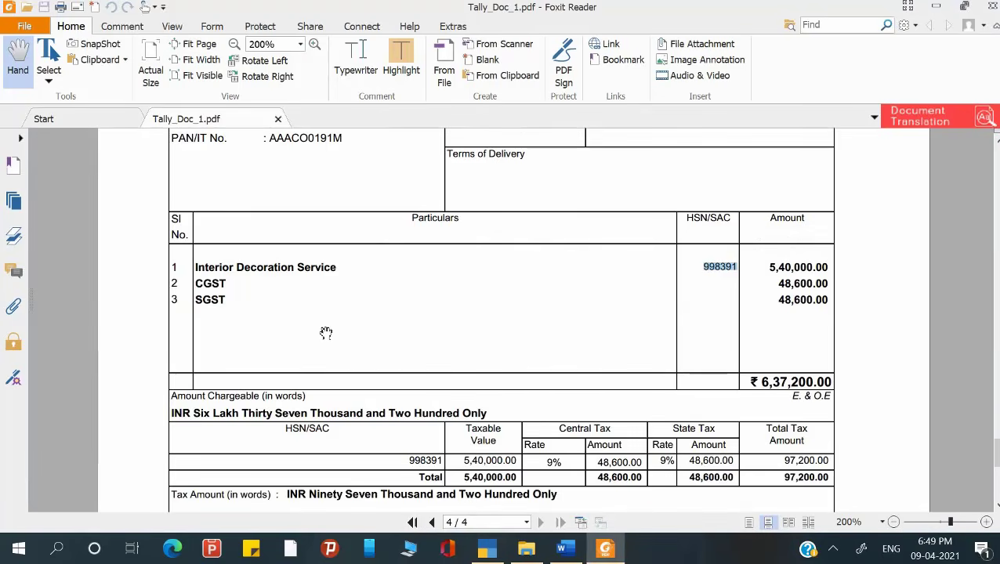
scroll(326, 332, "up", 3)
scroll(290, 252, "up", 1)
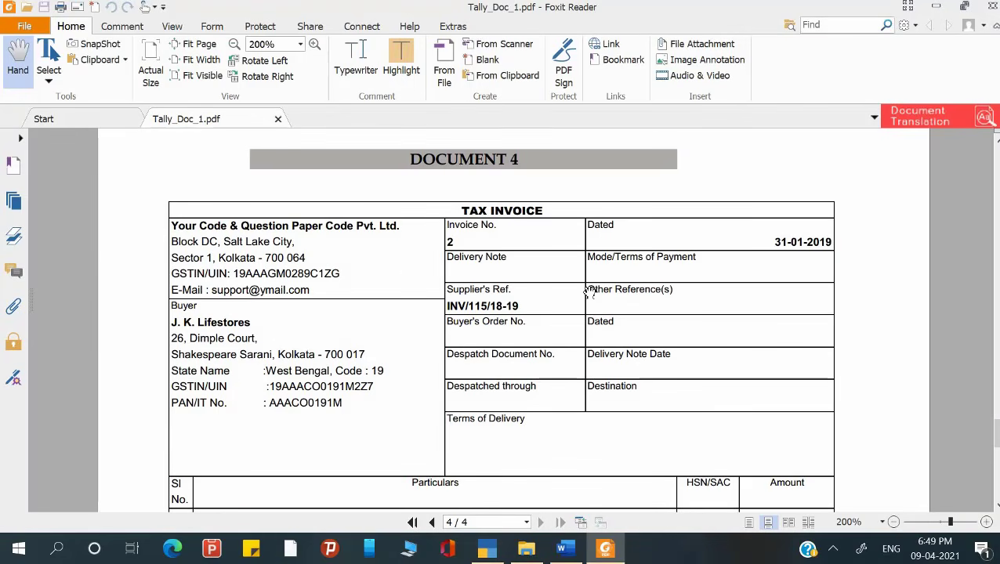
key("alt+Tab")
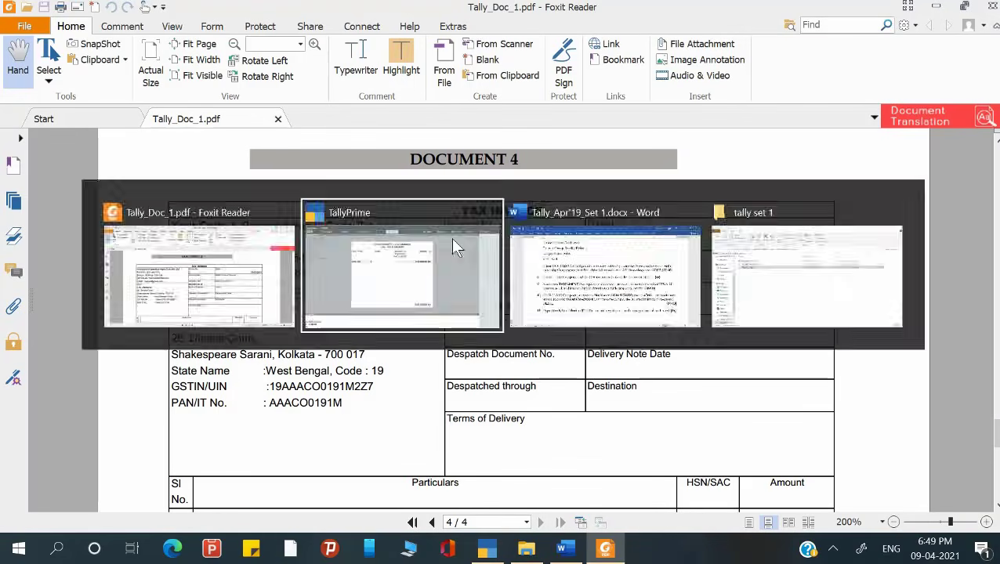
type("2")
key("Return")
key("alt+Tab")
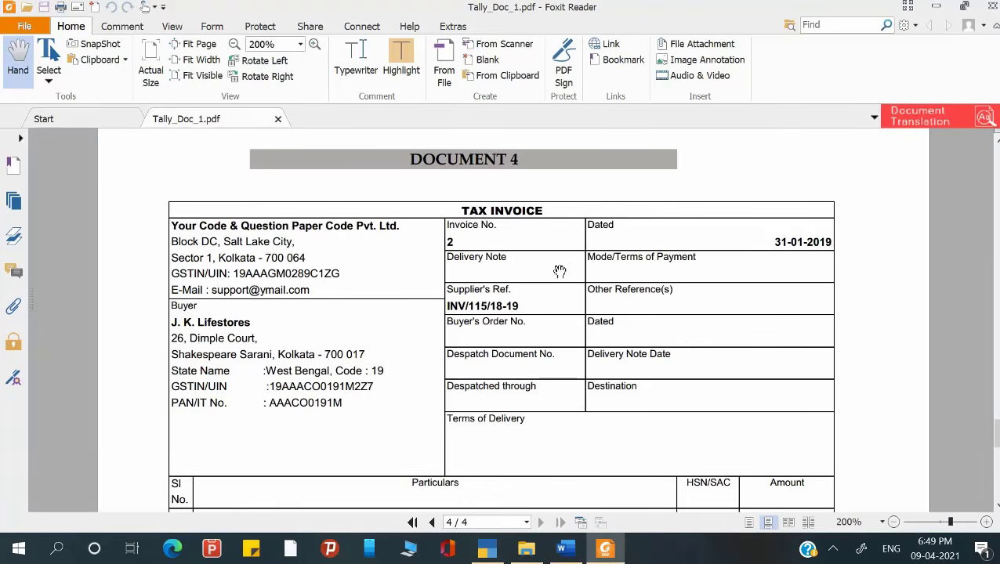
key("alt+Tab")
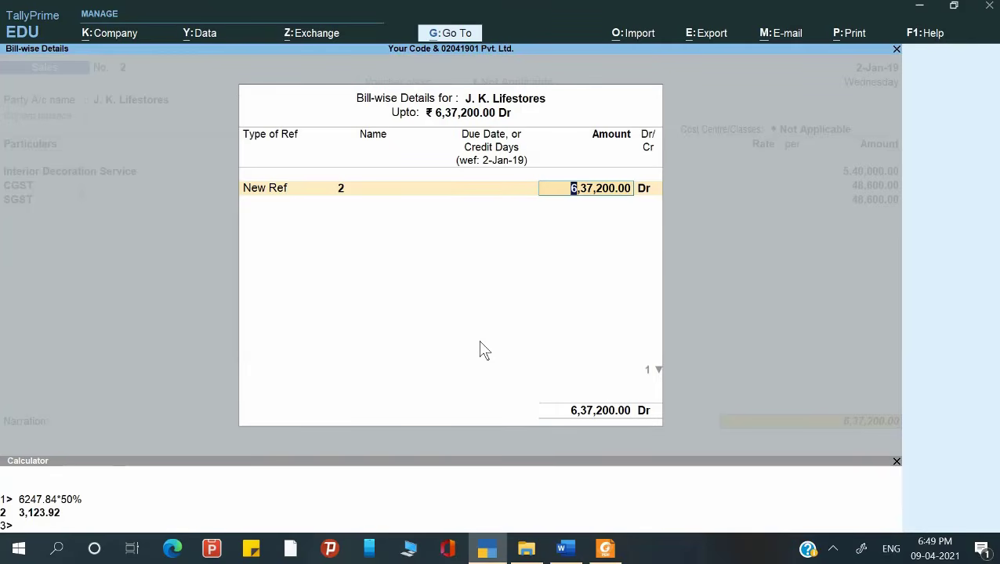
key("Return")
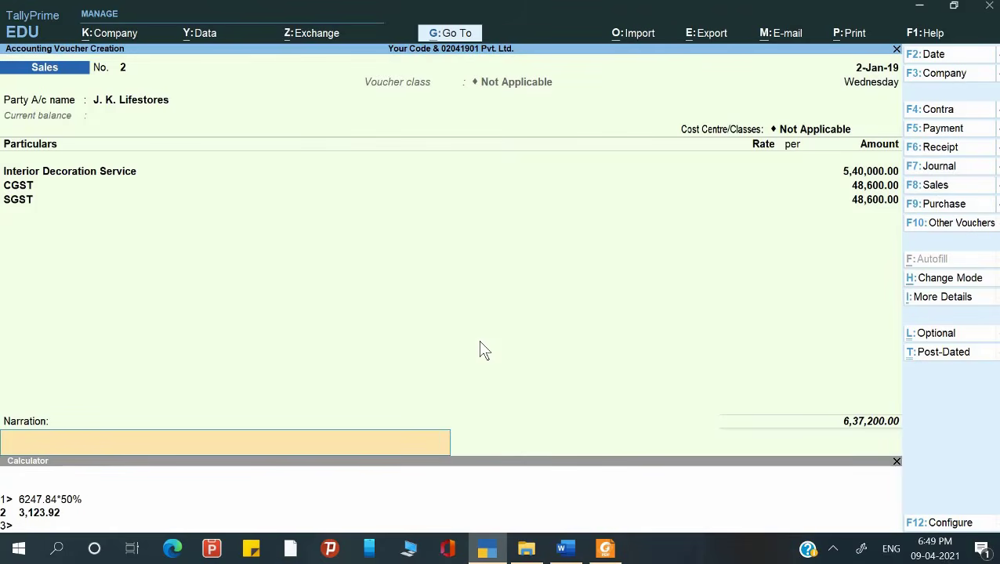
Change the sales voucher's date to 31-Jan-19.
key("F2")
type("31-")
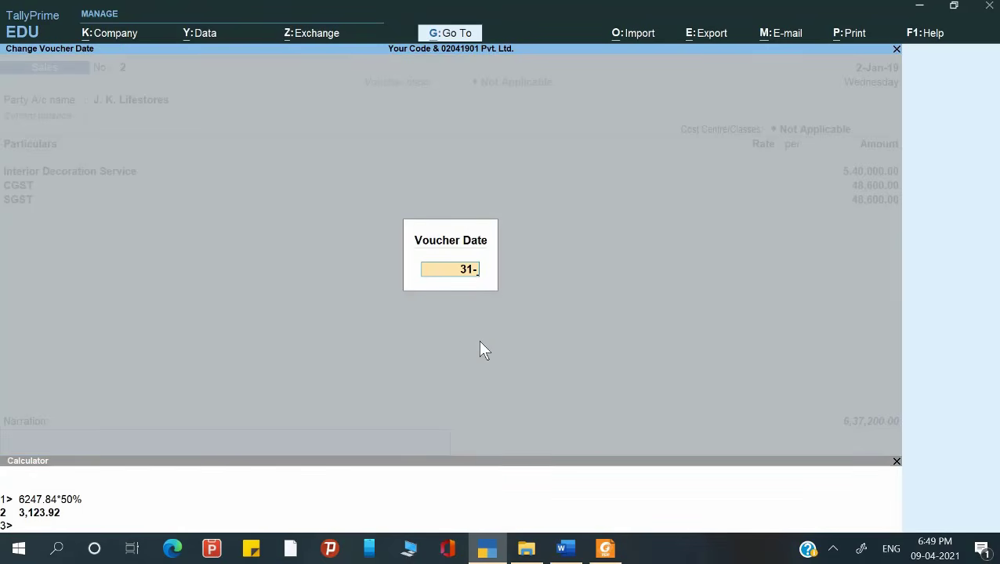
type("Jan-1")
key("Return")
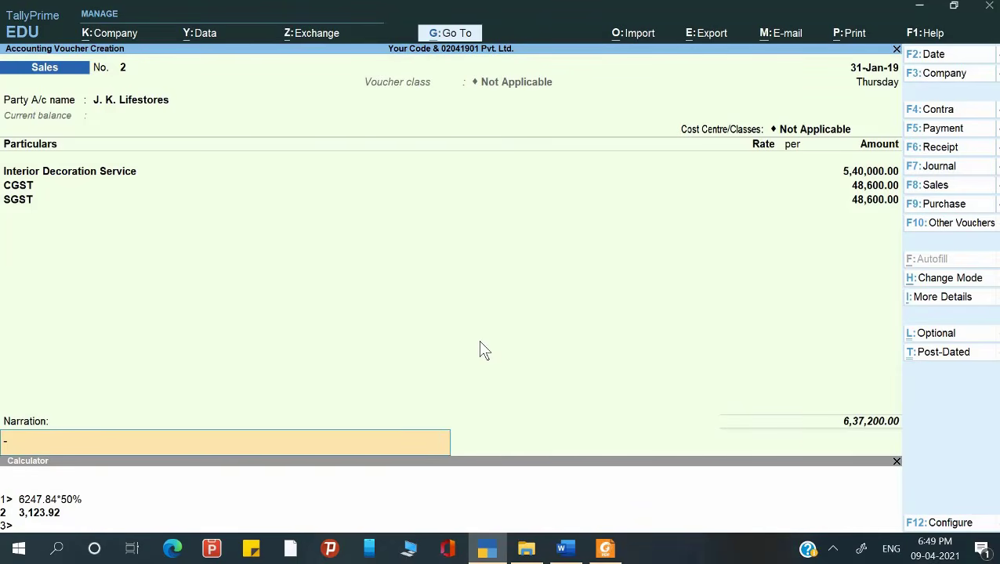
key("Return")
key("Escape")
Enter the narration "Being service provided" and save the sales voucher.
type("Being goods sold")
key("BackSpace")
key("BackSpace")
key("BackSpace")
key("BackSpace")
key("BackSpace")
key("BackSpace")
key("BackSpace")
key("BackSpace")
key("BackSpace")
type("service provided")
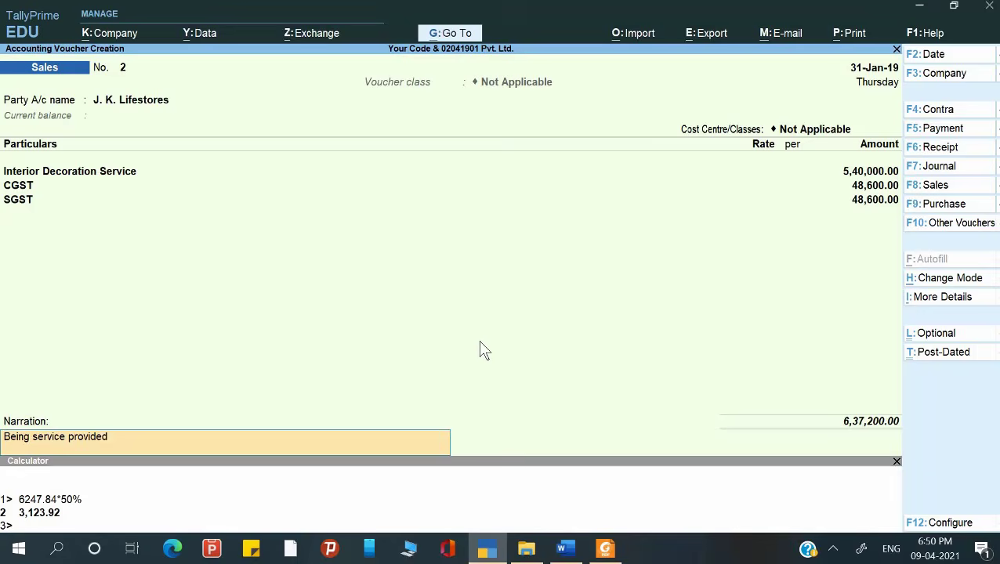
key("Return")
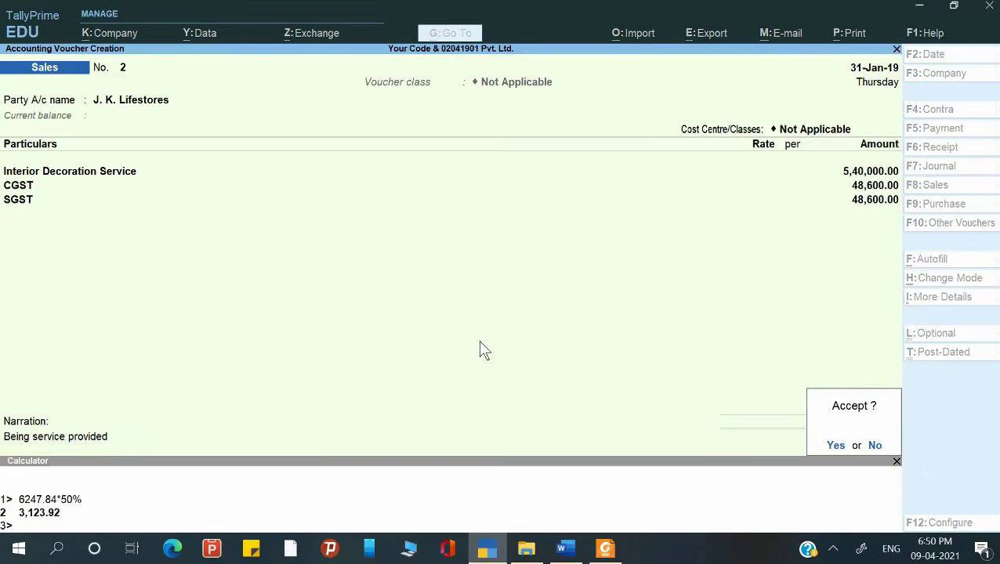
key("Return")
Reopen the saved sales voucher and compare its service, tax and total amounts with the Document 4 invoice.
key("alt+Tab")
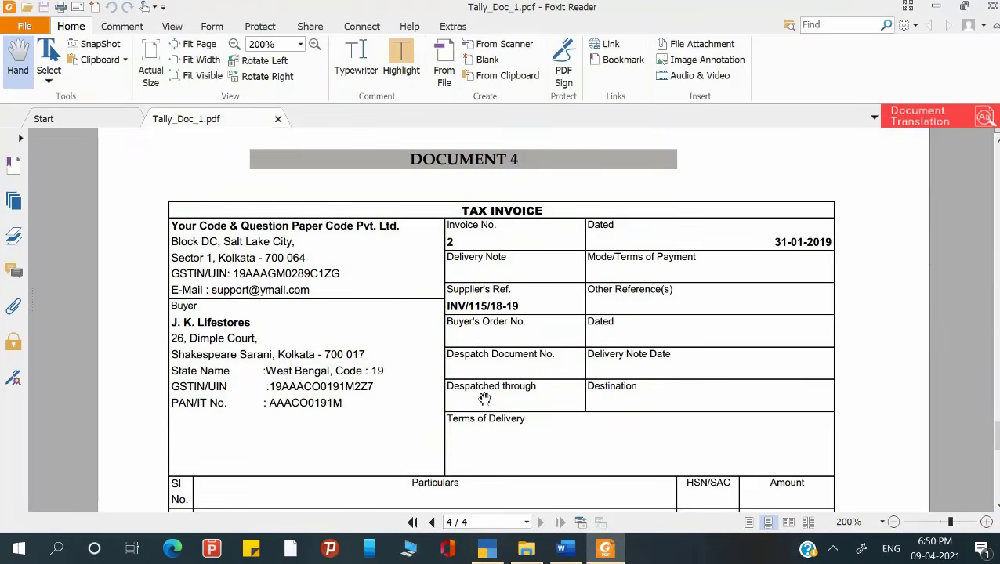
scroll(486, 399, "down", 5)
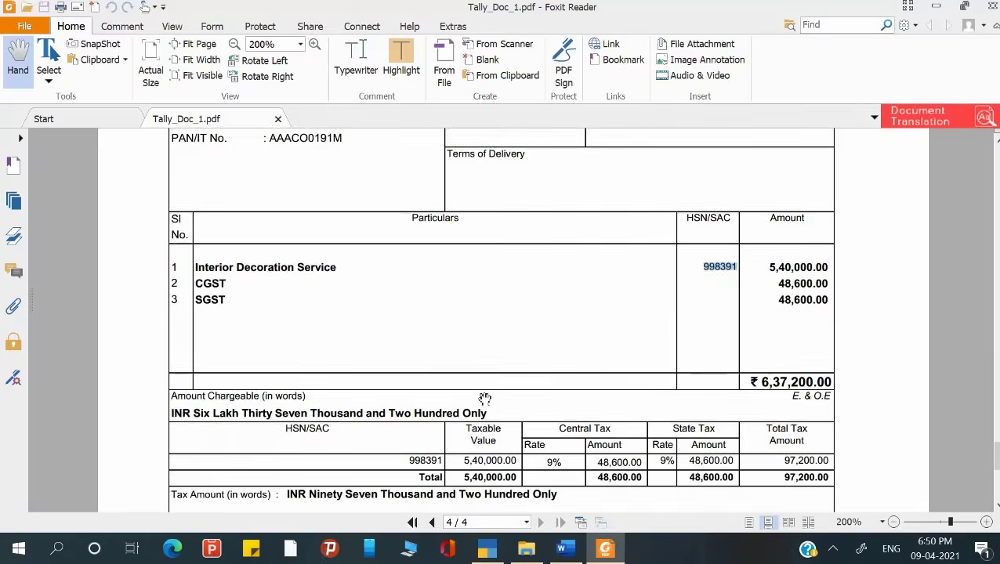
scroll(485, 399, "down", 4)
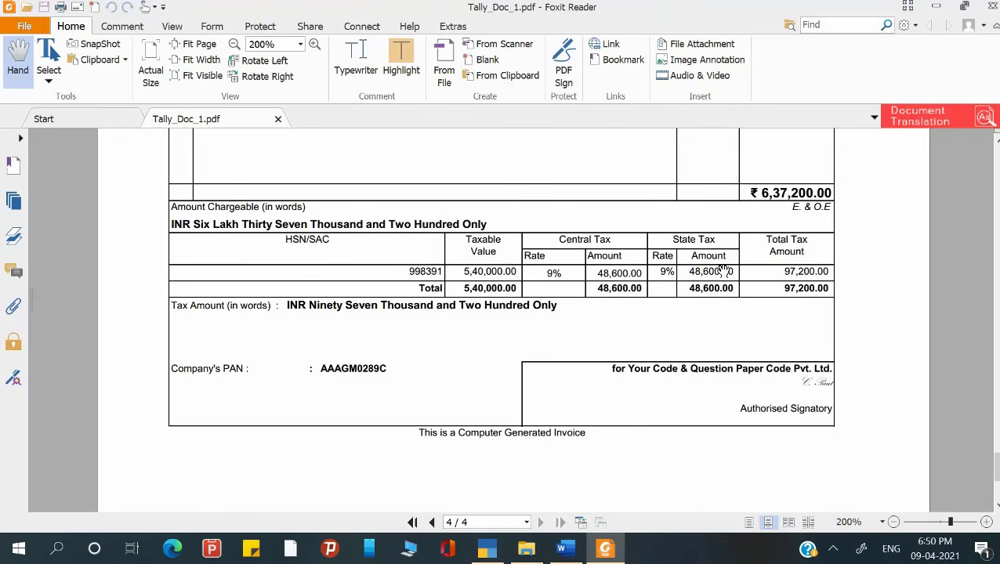
key("alt+Tab")
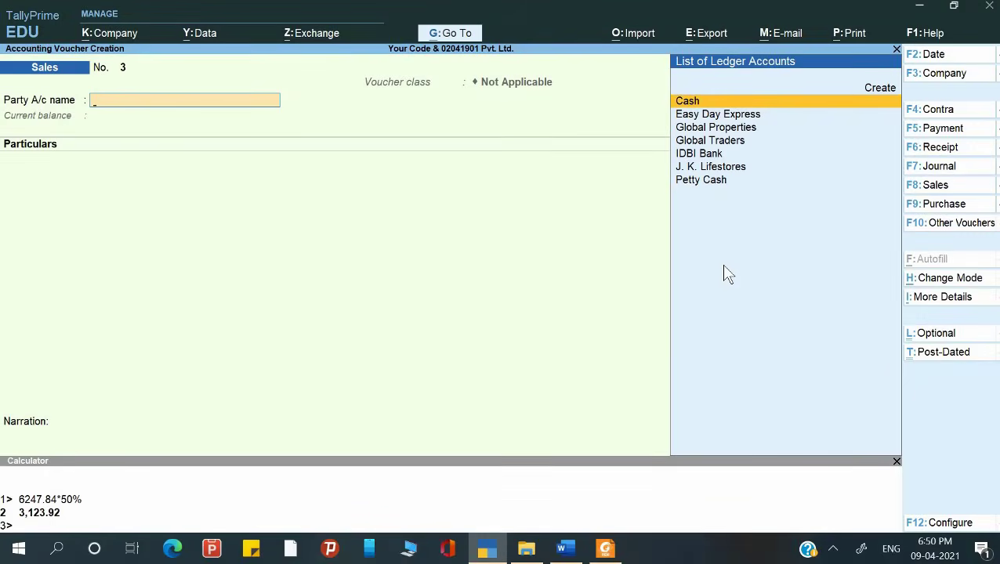
key("Page_Up")
key("alt+Tab")
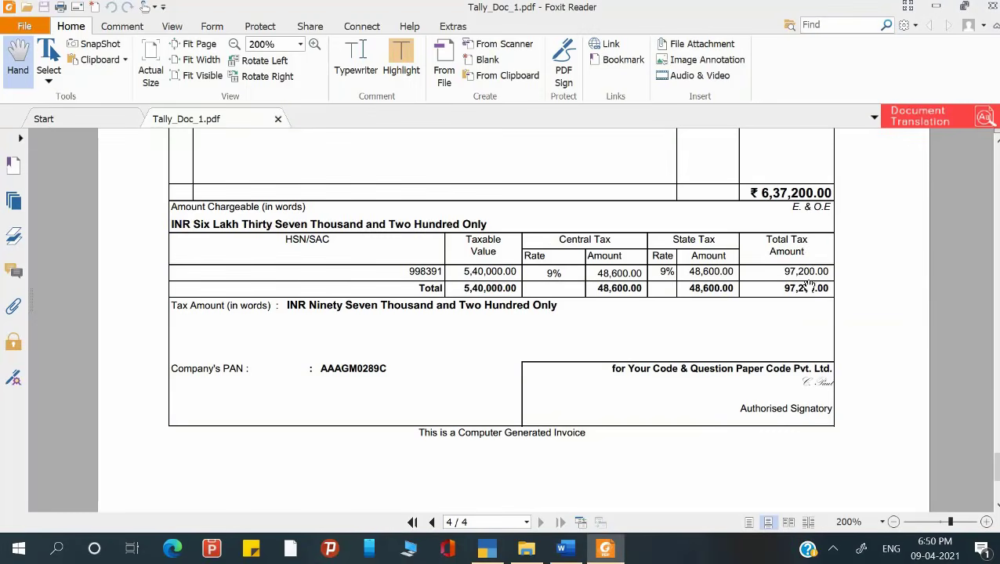
key("alt+Tab")
key("alt+Tab")
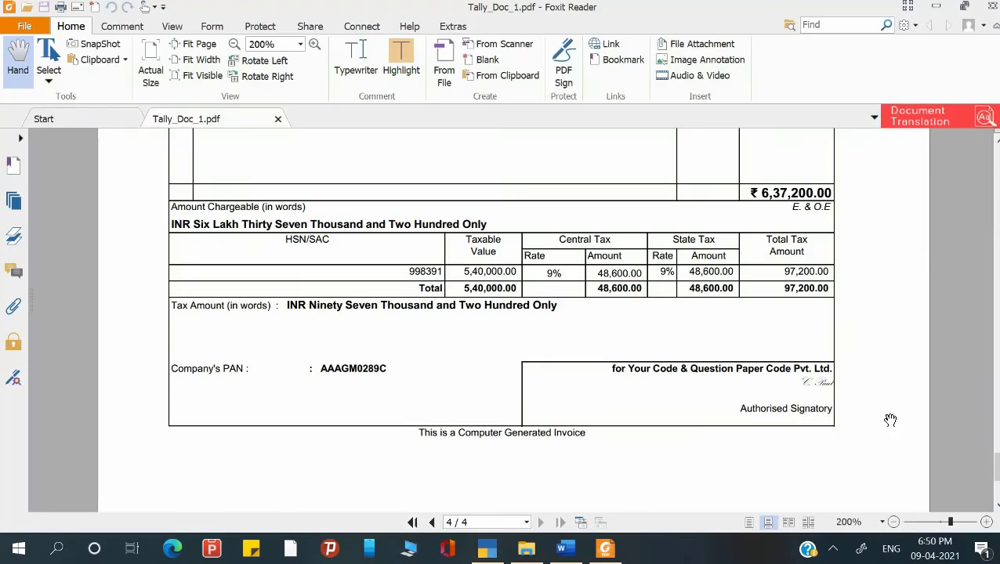
key("alt+Tab")
key("alt+Tab")
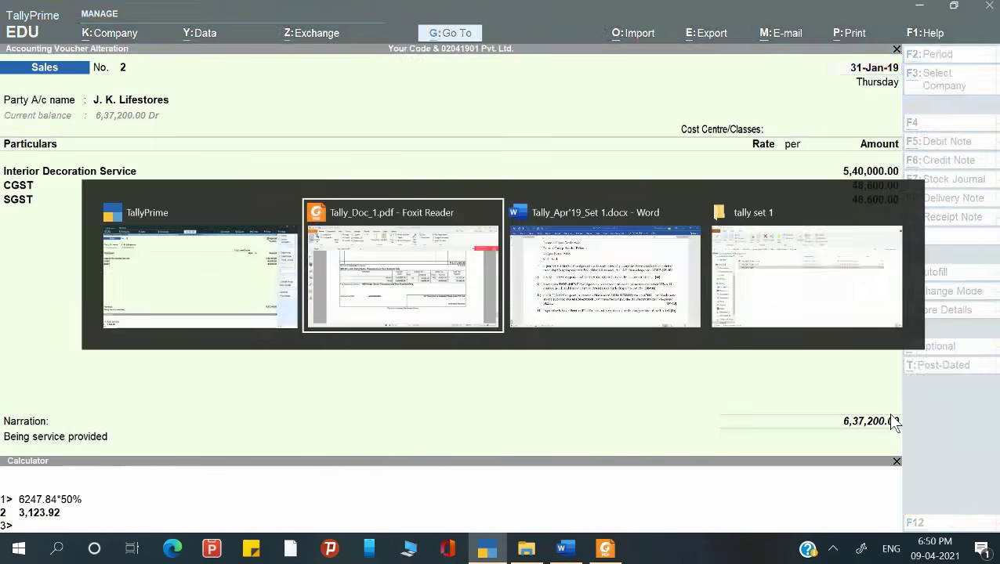
Read question 9's next-day settlement instruction in the Word question paper, and leave the reopened sales voucher.
left_click(562, 549)
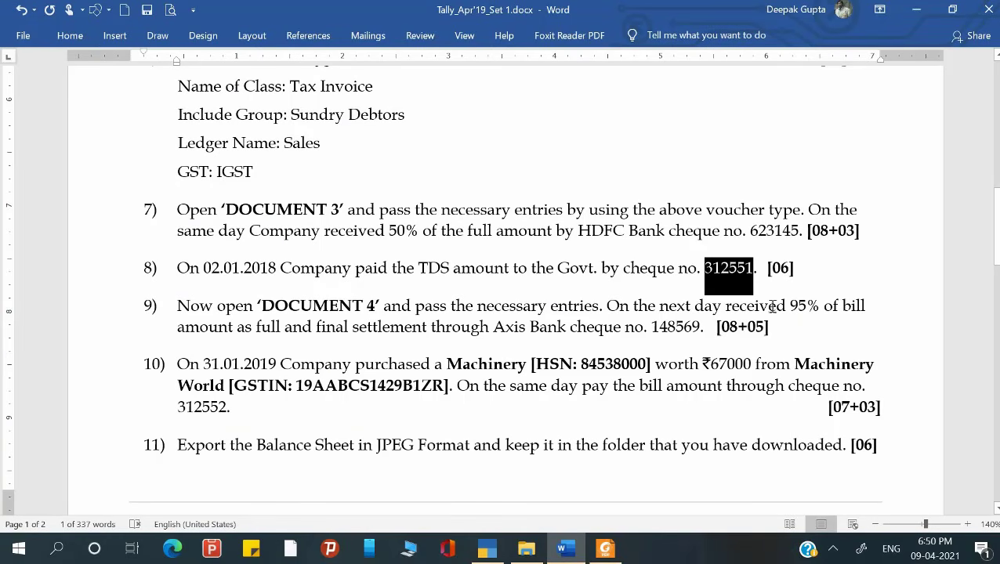
left_click_drag(819, 305, 727, 306)
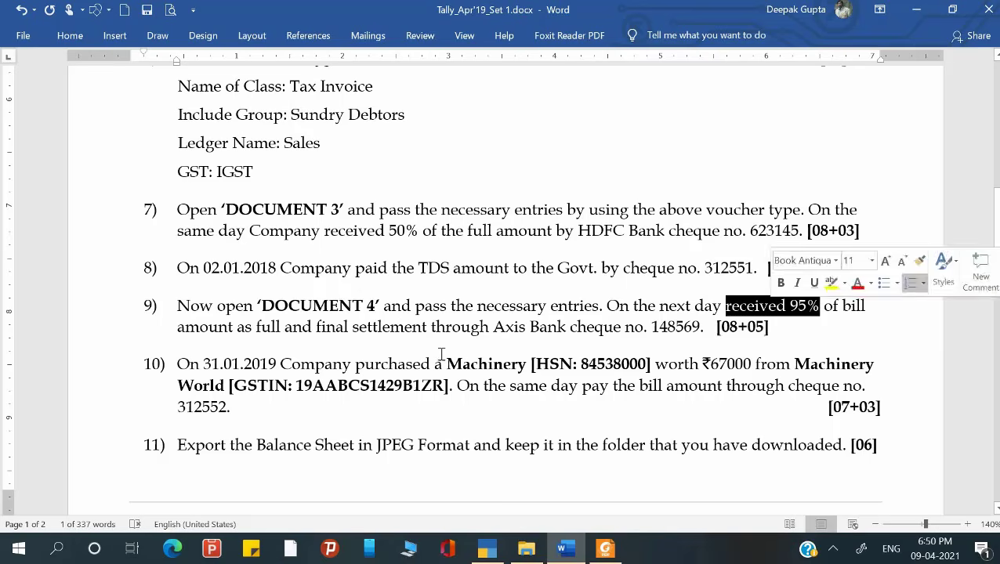
left_click(588, 316)
key("alt+Tab")
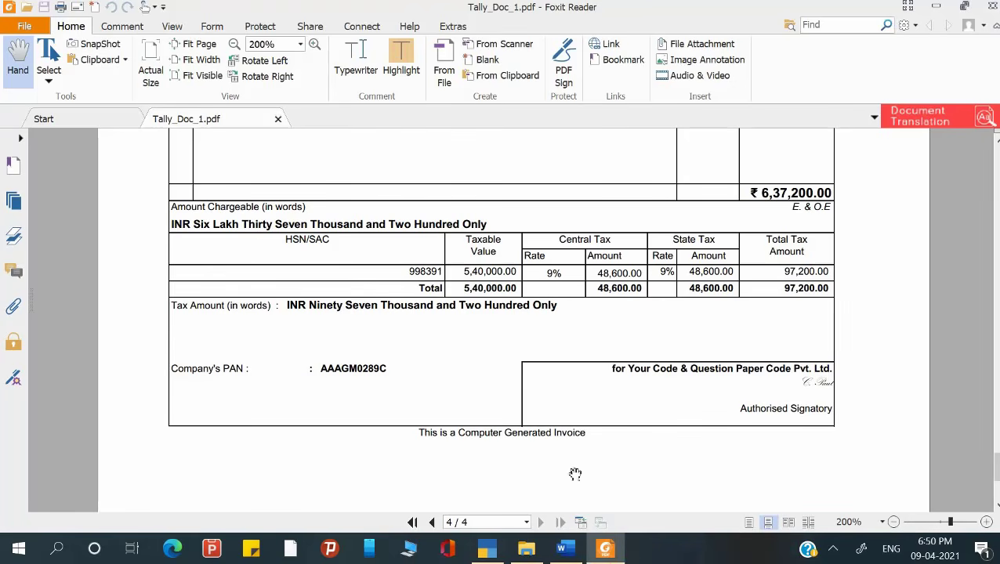
left_click(487, 548)
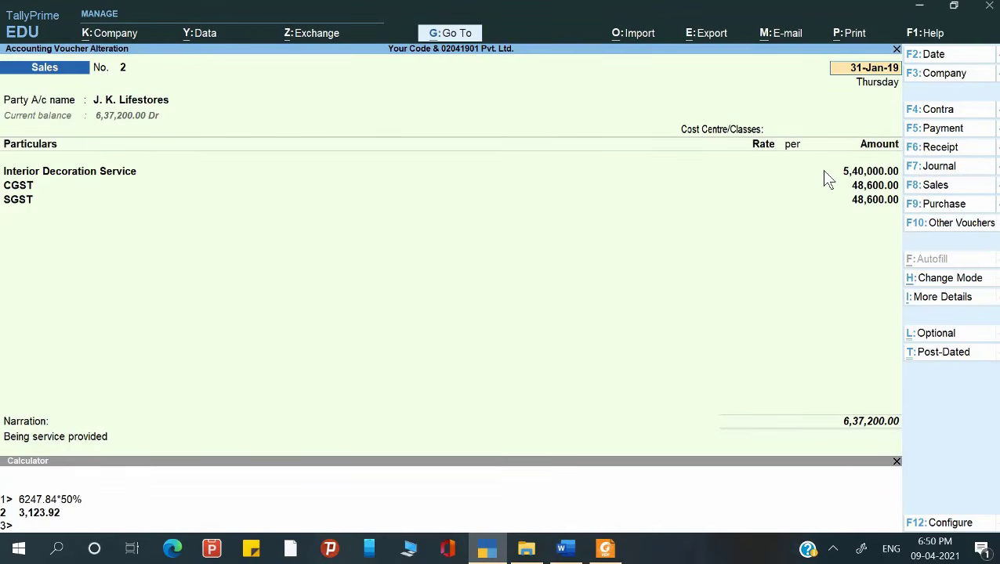
key("Escape")
key("y")
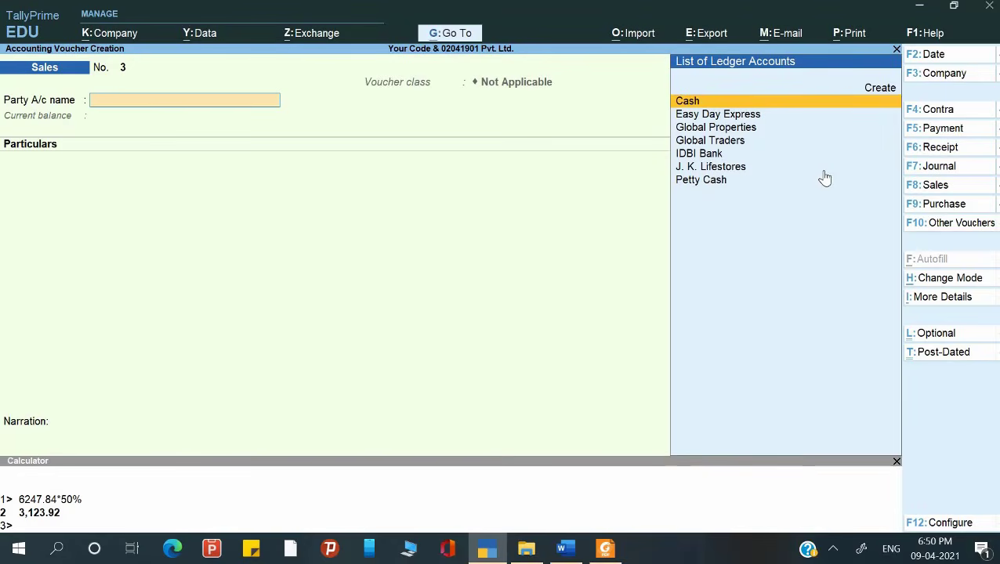
key("F2")
key("BackSpace")
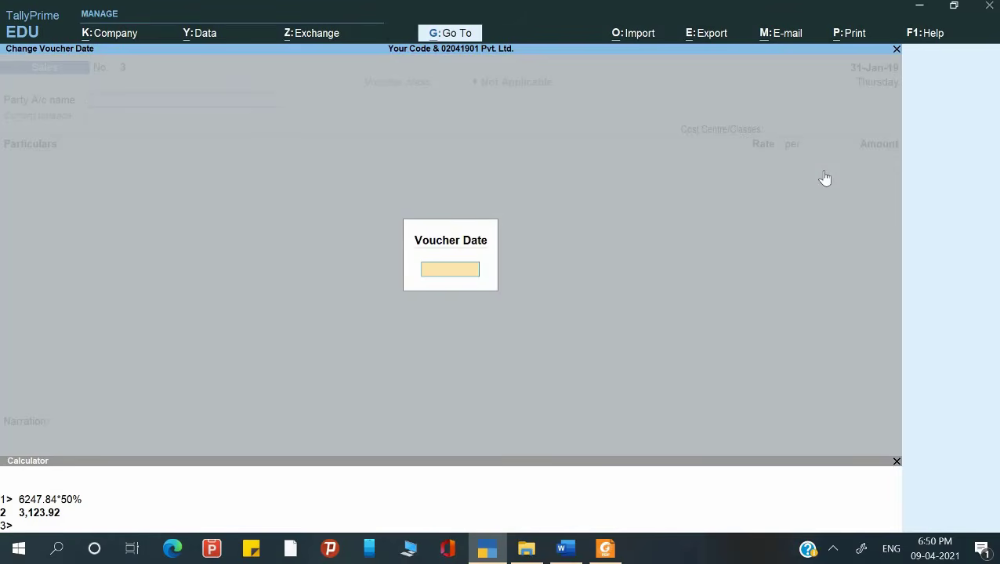
key("Escape")
Start a Receipt voucher dated 1-2-2019 and skip the cost centre class.
key("F6")
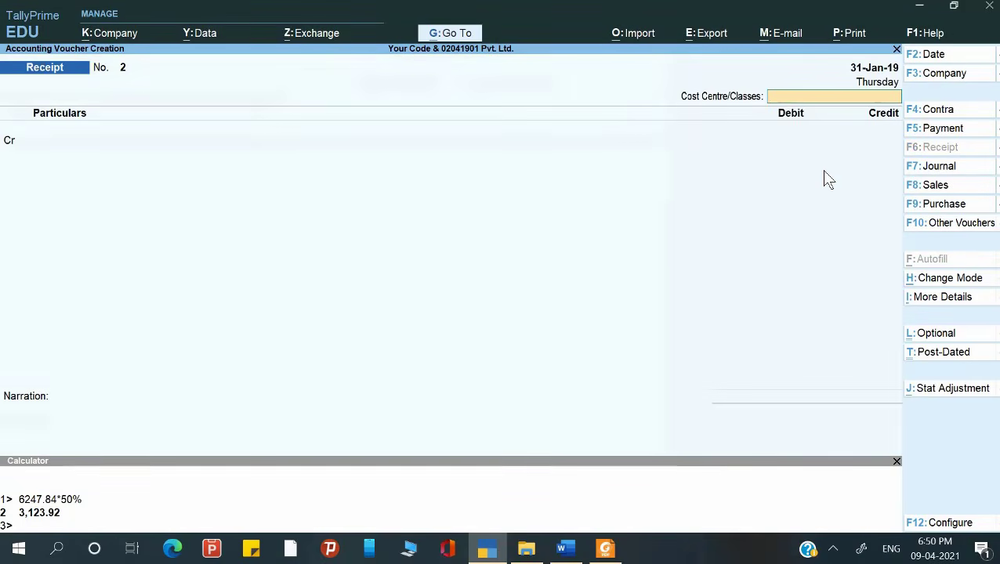
key("F2")
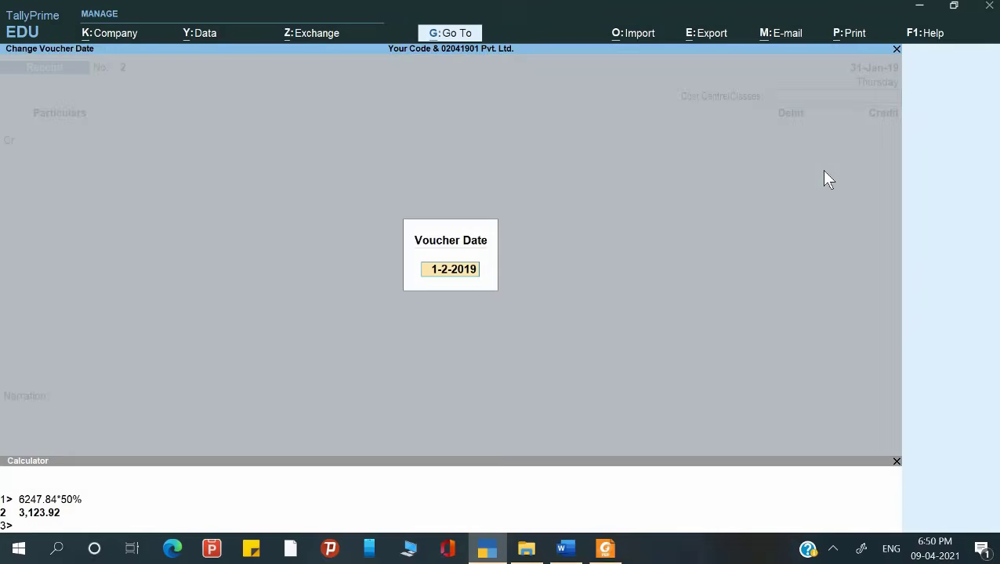
key("Return")
key("Return")
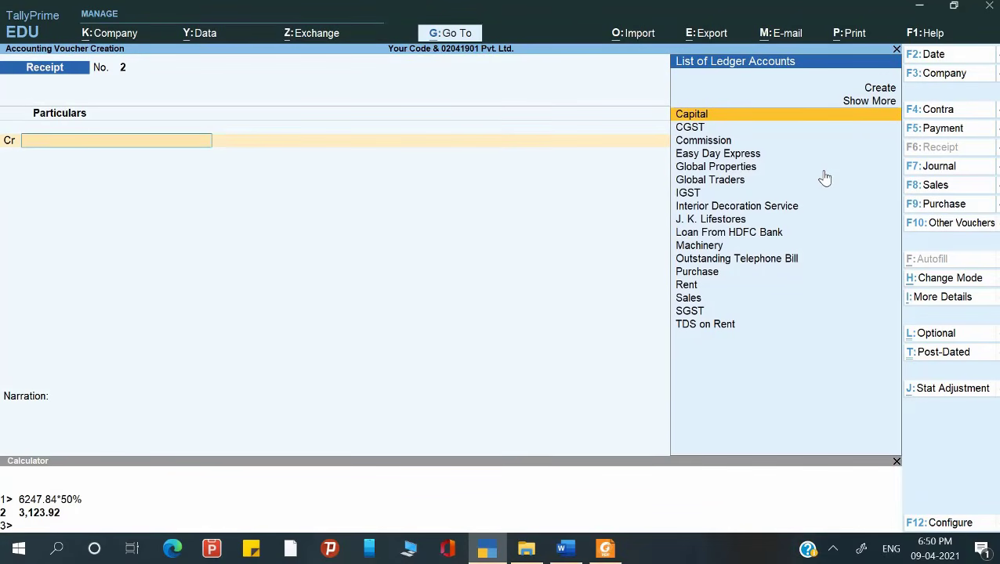
Choose J. K. Lifestores as the credited ledger in the Receipt voucher.
key("Down")
key("Down")
key("Down")
key("Down")
key("Down")
key("Down")
key("Down")
key("Down")
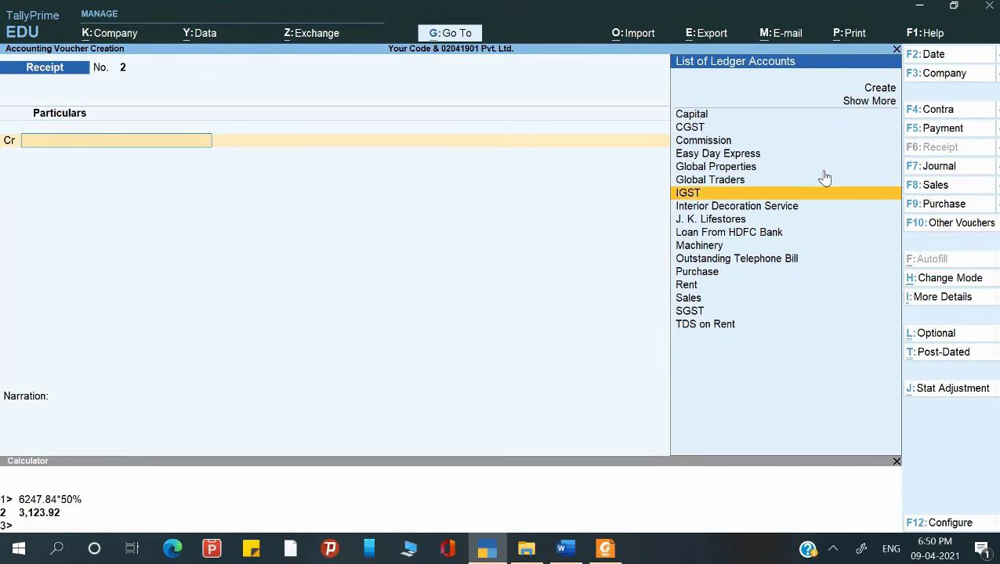
key("Return")
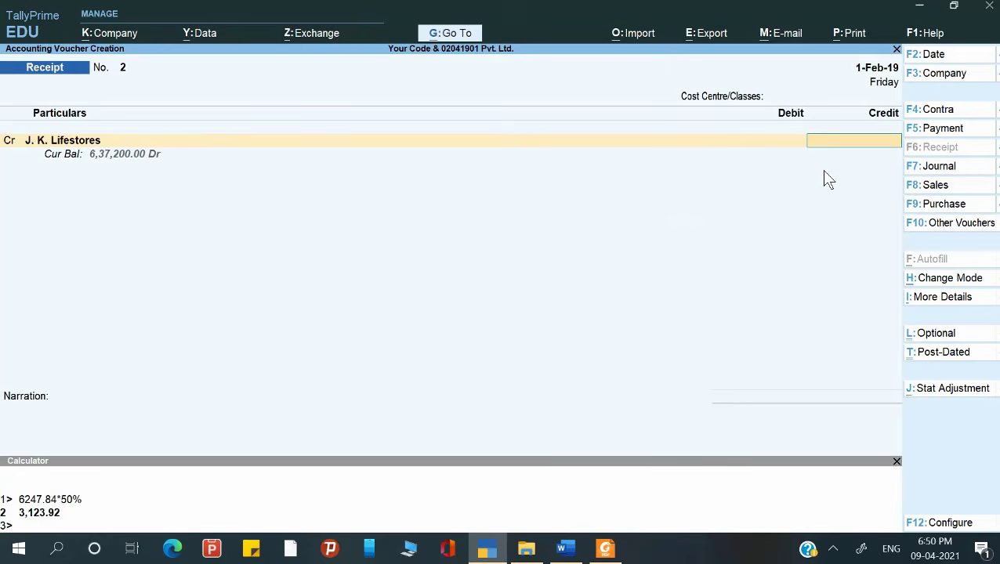
Check question 9's settlement percentage in the Word question paper and return to the TallyPrime receipt.
key("alt+Tab")
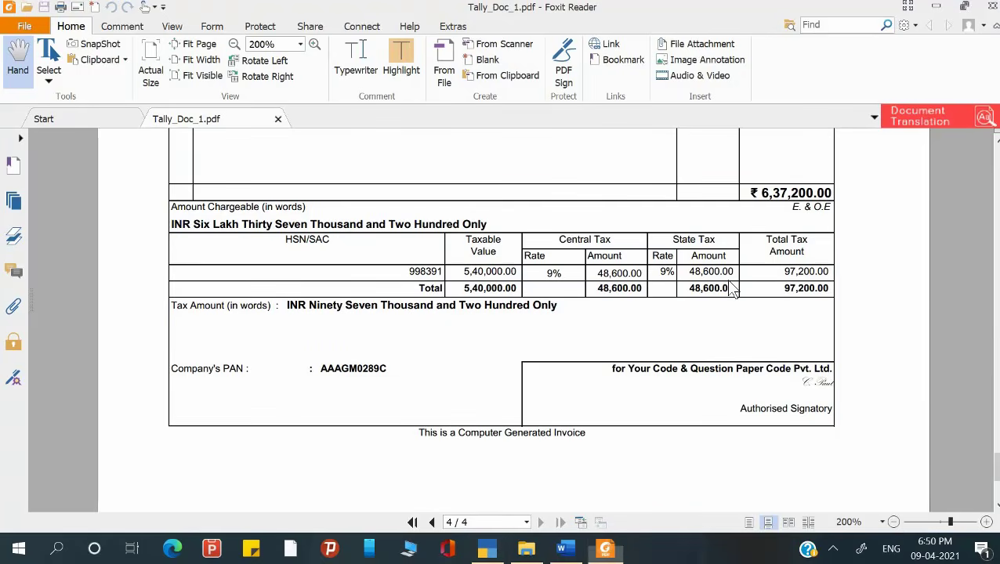
key("alt+Tab")
key("alt+Tab")
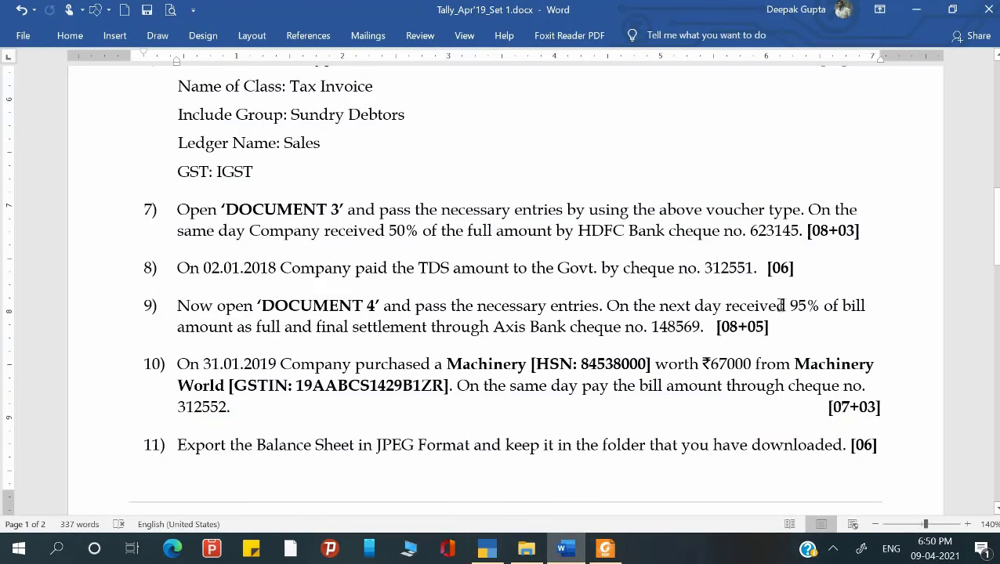
key("alt+Tab")
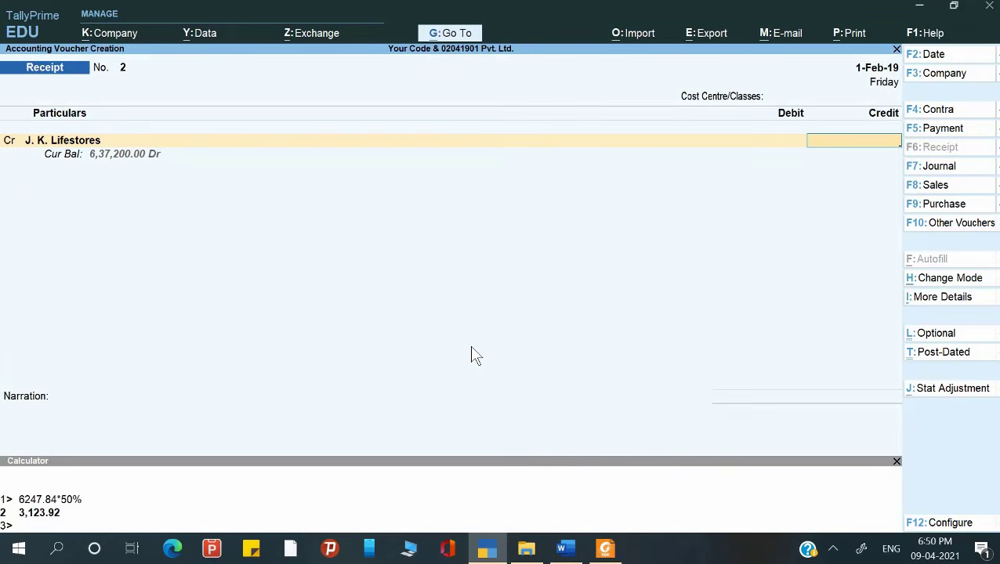
Calculate 637200*95% in the built-in calculator and enter the result as J. K. Lifestores' credit amount.
key("ctrl")
key("ctrl+n")
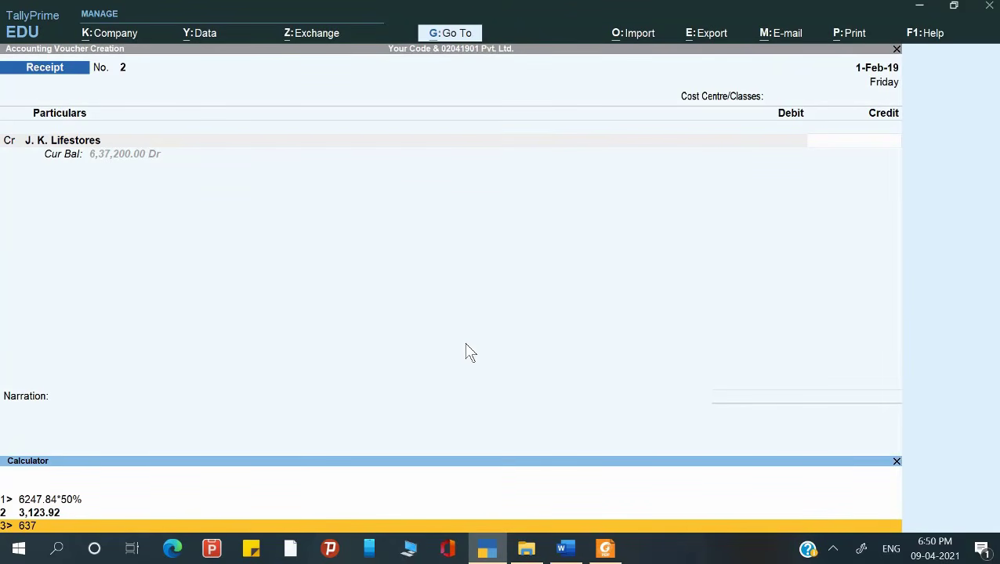
type("637200*95%")
key("Return")
key("Return")
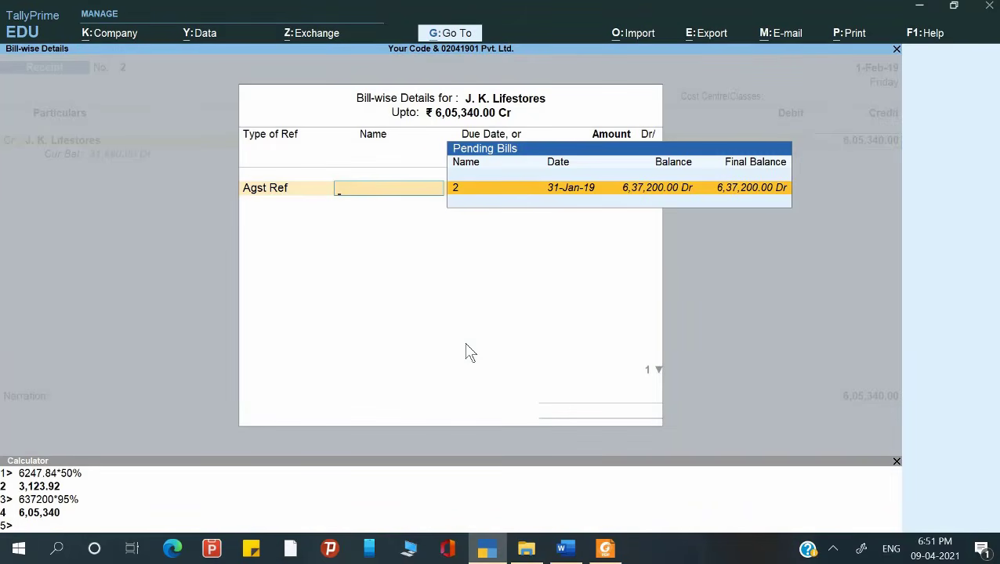
Replace J. K. Lifestores' credit amount with 6,37,200 and allocate it in full against pending bill reference 2.
key("Escape")
key("Escape")
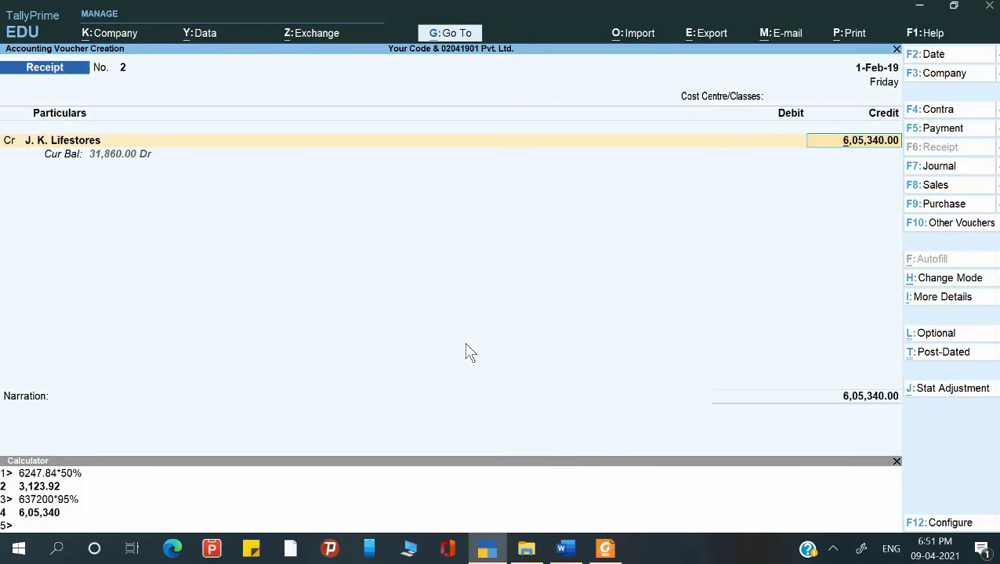
key("Delete")
key("Delete")
key("Delete")
key("Delete")
key("Delete")
key("Delete")
key("Delete")
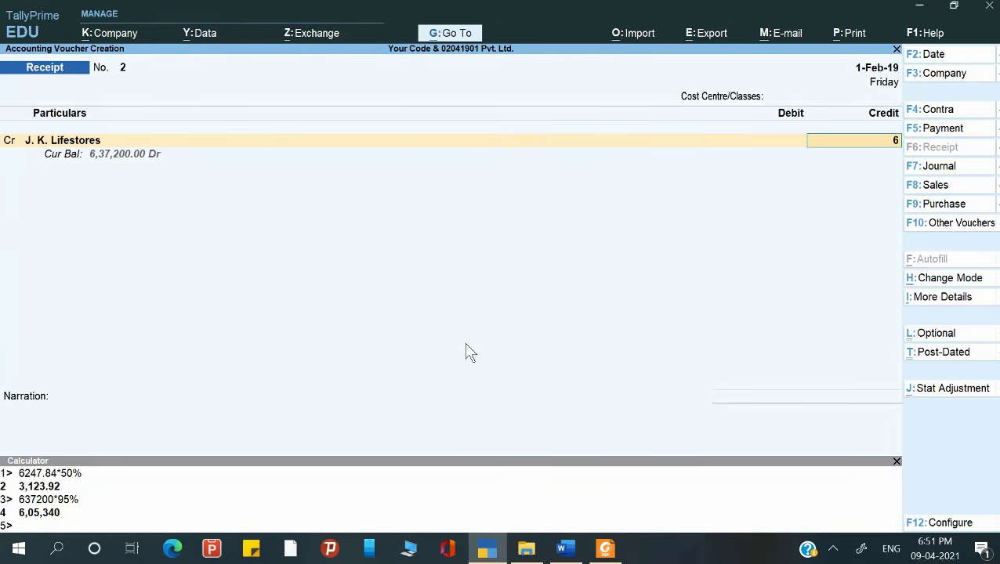
type("637200")
key("Return")
key("Return")
key("Return")
key("Return")
key("Return")
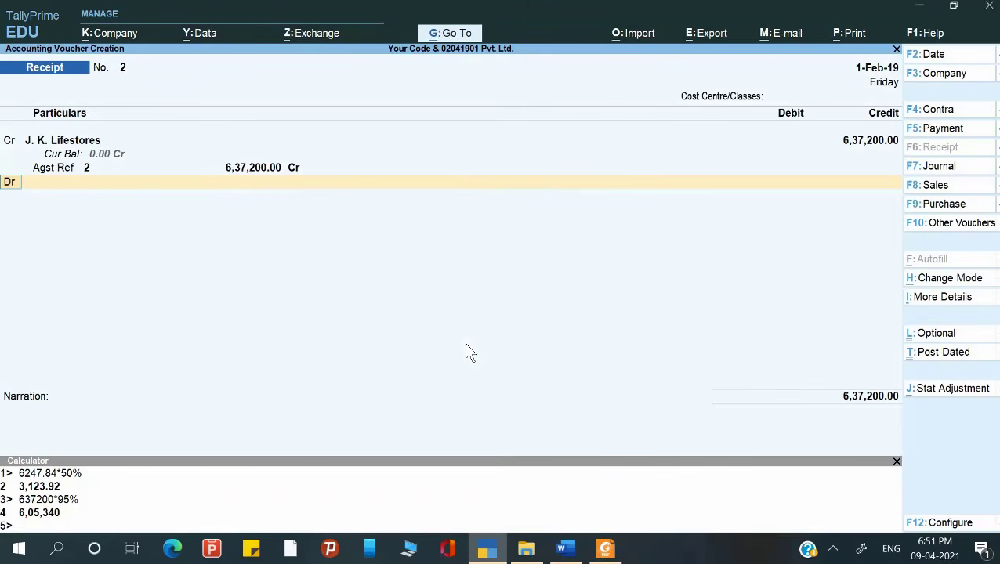
Choose IDBI Bank as the receipt's first debited ledger.
key("Return")
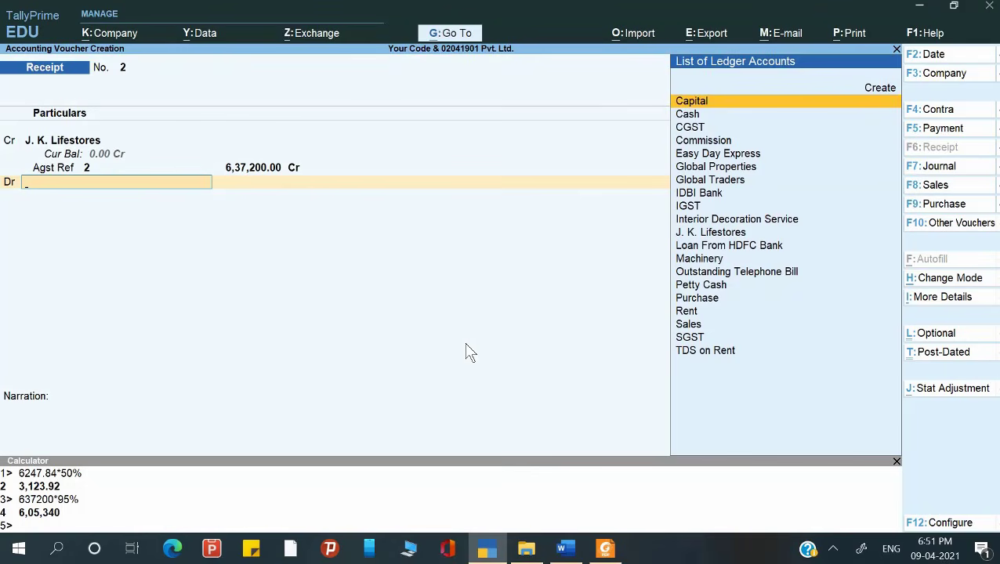
key("Down")
key("Down")
key("Down")
key("Down")
key("Down")
key("Down")
key("Down")
key("Return")
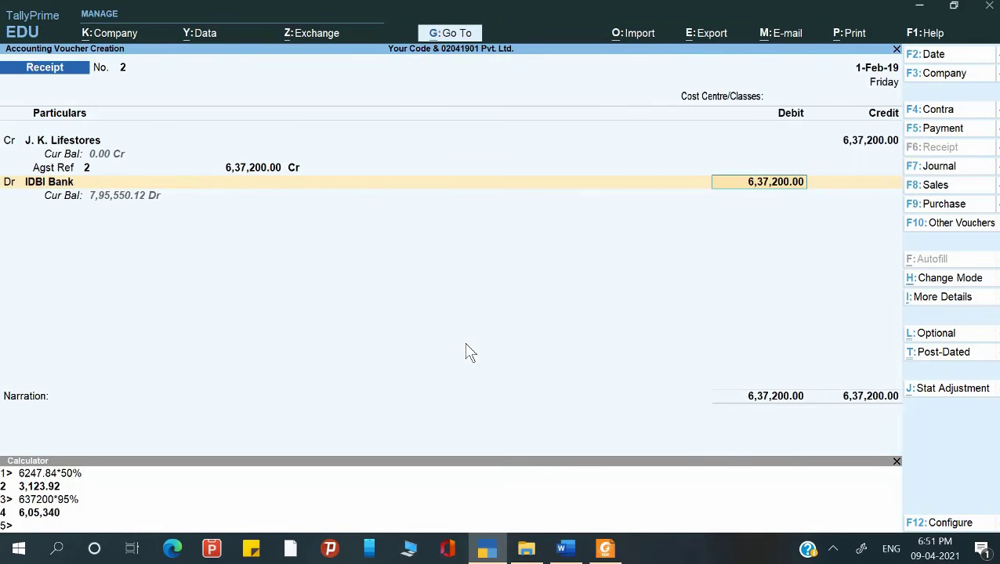
Set the IDBI Bank debit to 6,05,340 and keep Cheque/DD as its transaction type.
key("ctrl+n")
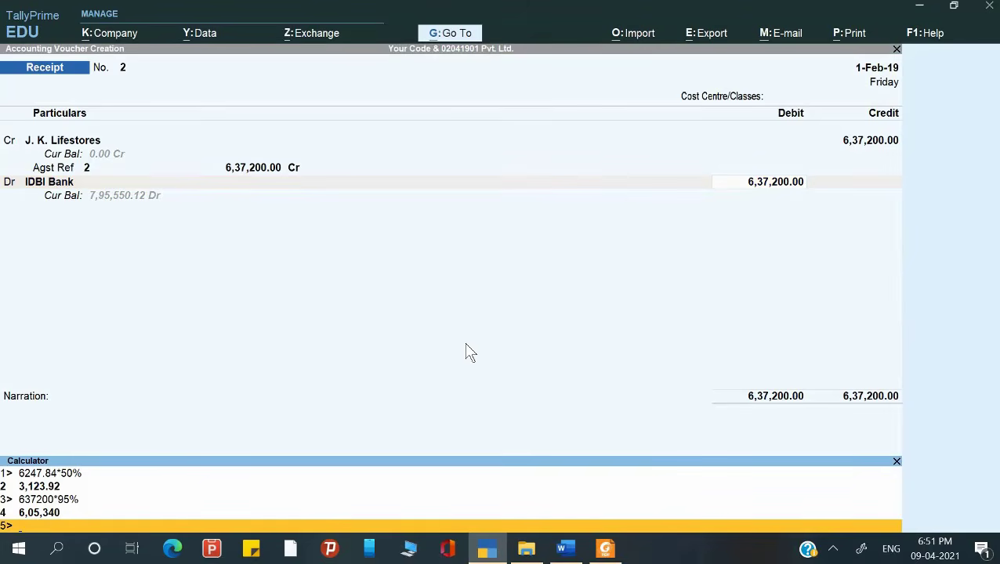
key("ctrl+m")
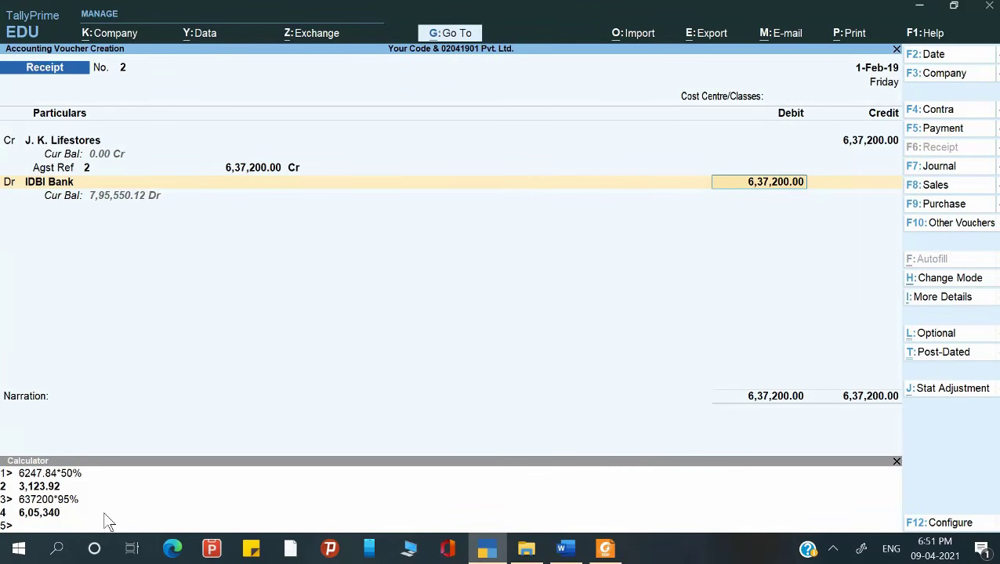
type("6,0")
type("5,")
type("340")
key("Return")
key("Return")
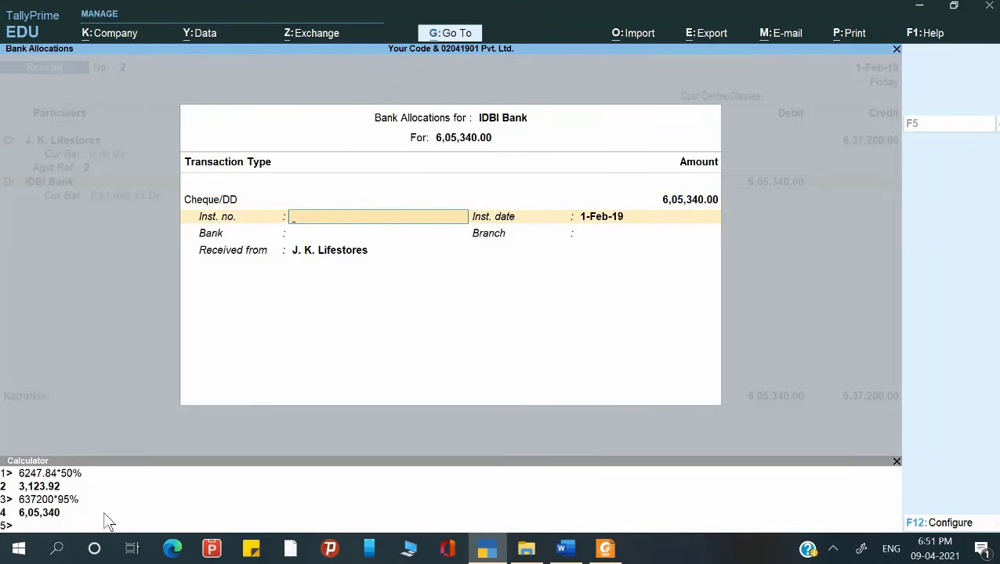
Copy cheque number 148569 from question 9 in Word into the instrument number of the IDBI Bank allocation.
key("alt+Tab")
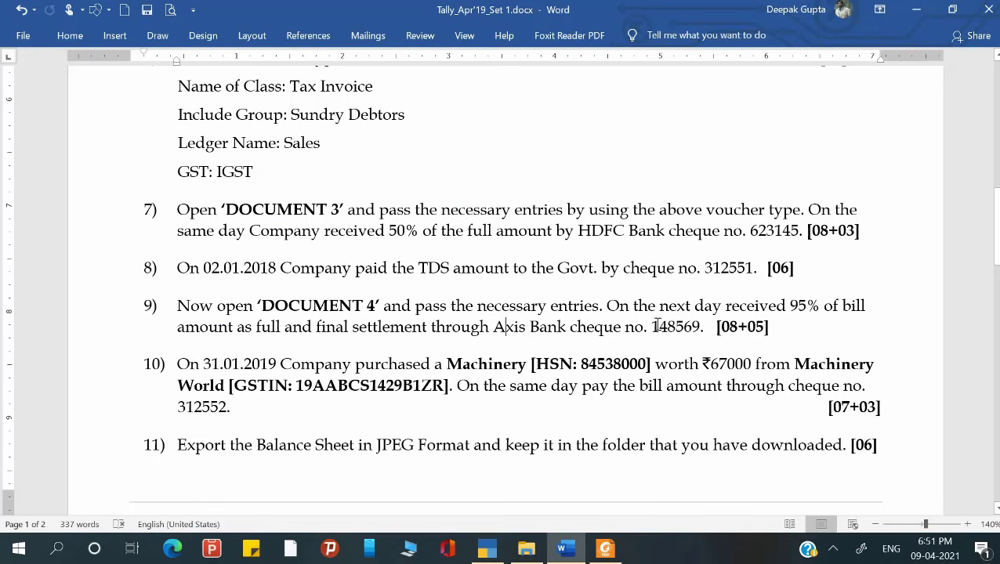
left_click_drag(651, 327, 704, 335)
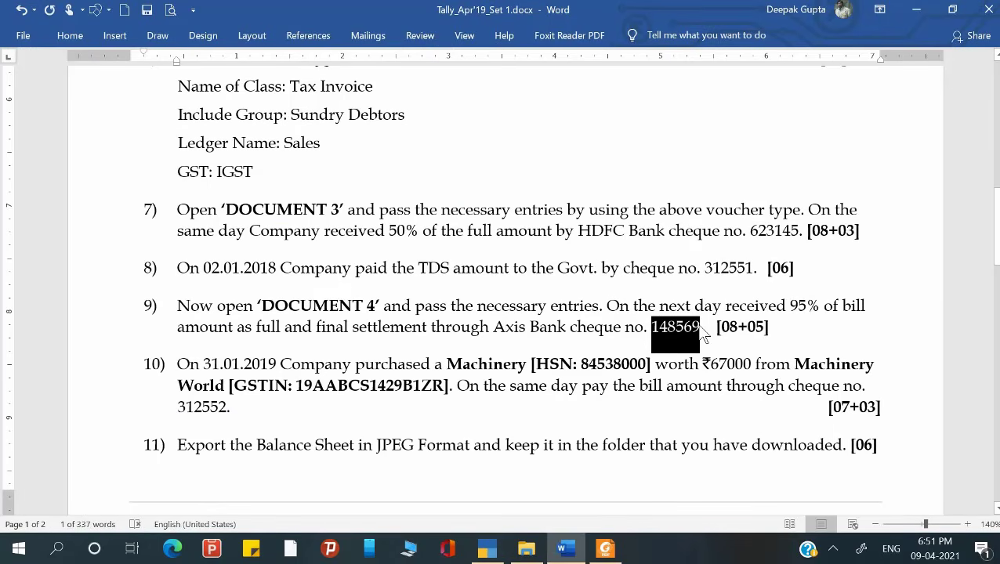
key("ctrl+c")
key("alt+Tab")
key("ctrl+alt+v")
key("Return")
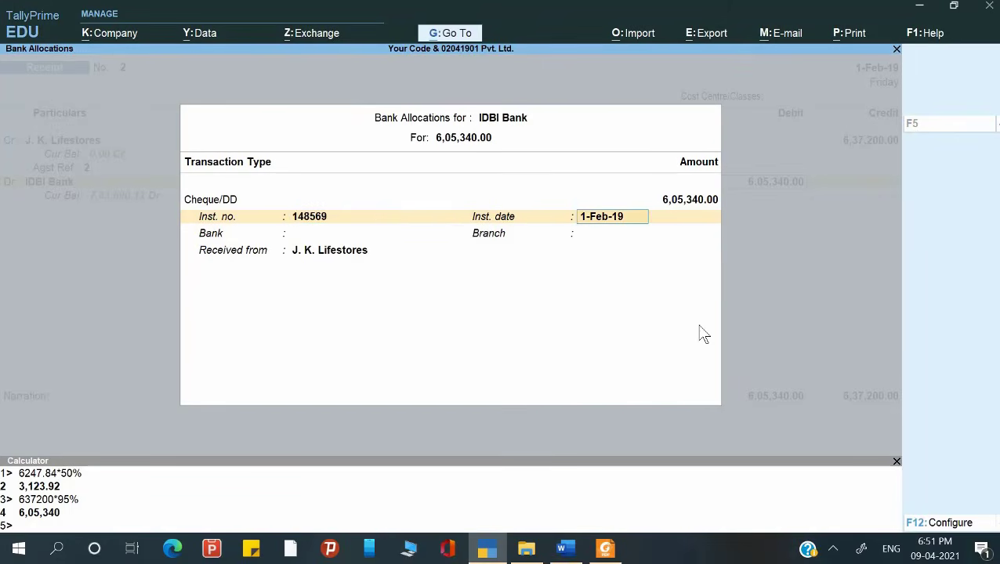
Keep the instrument date 1-Feb-19, specify Axis Bank as the cheque's bank, and complete the bank allocation without a branch.
key("Return")
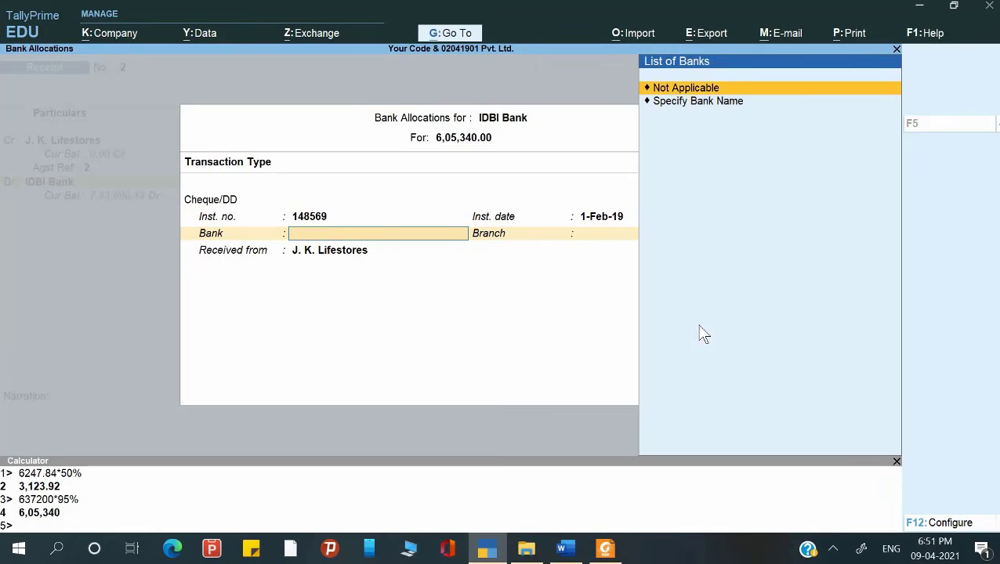
key("Down")
key("Return")
type("Axis")
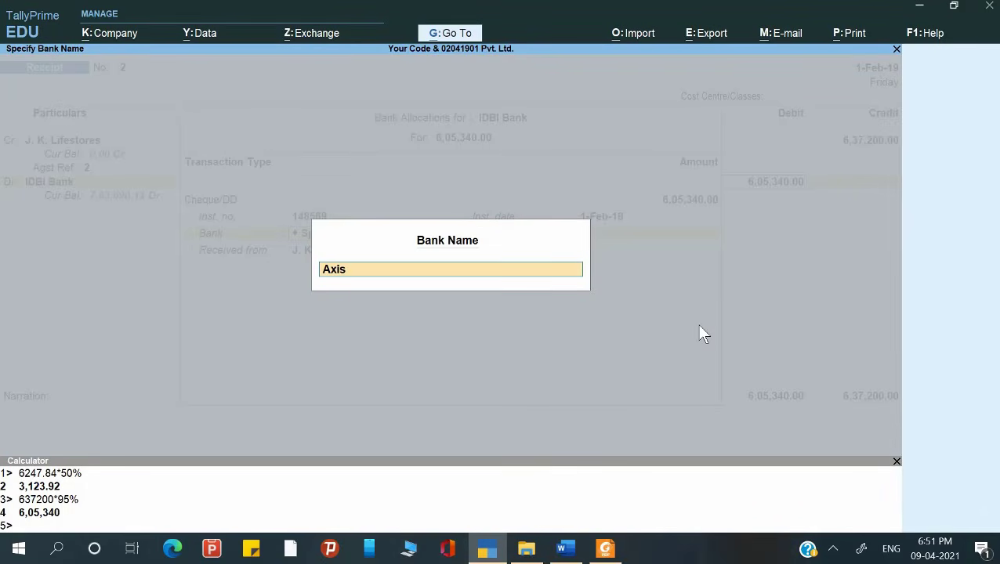
type(" Bank")
key("Return")
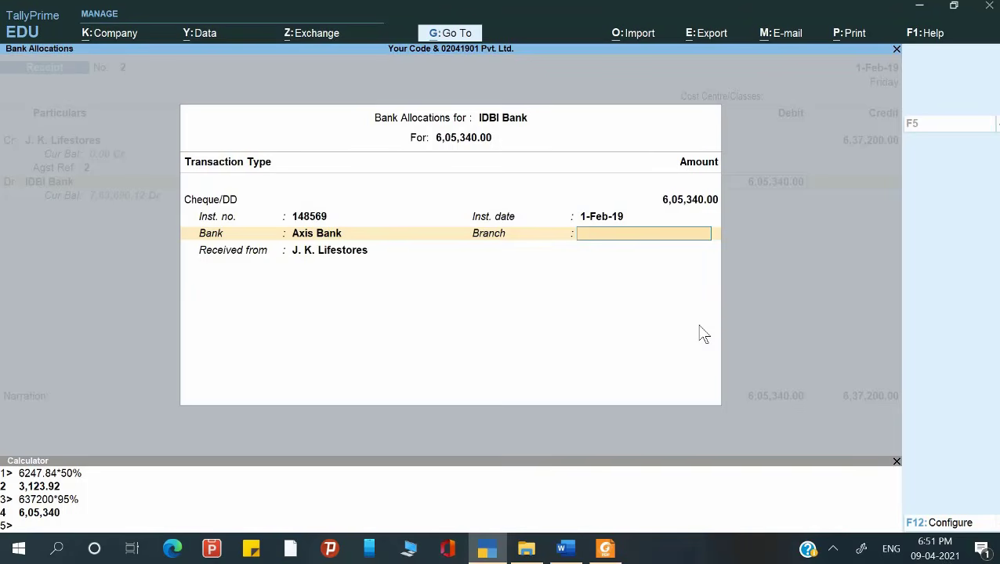
key("Return")
key("Return")
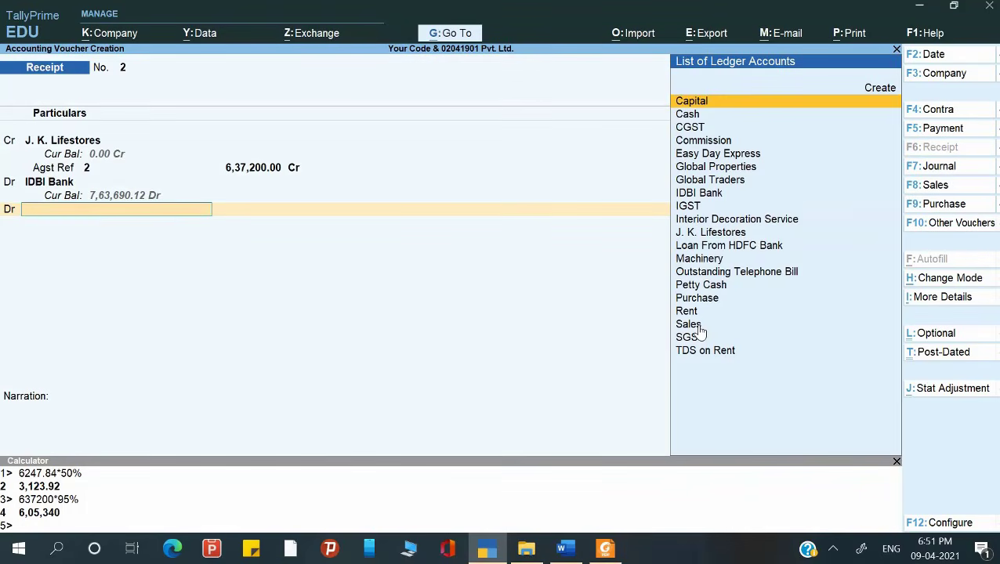
Create a new ledger named Discount Allowed under Indirect Expenses for the receipt's second debit line.
type("d")
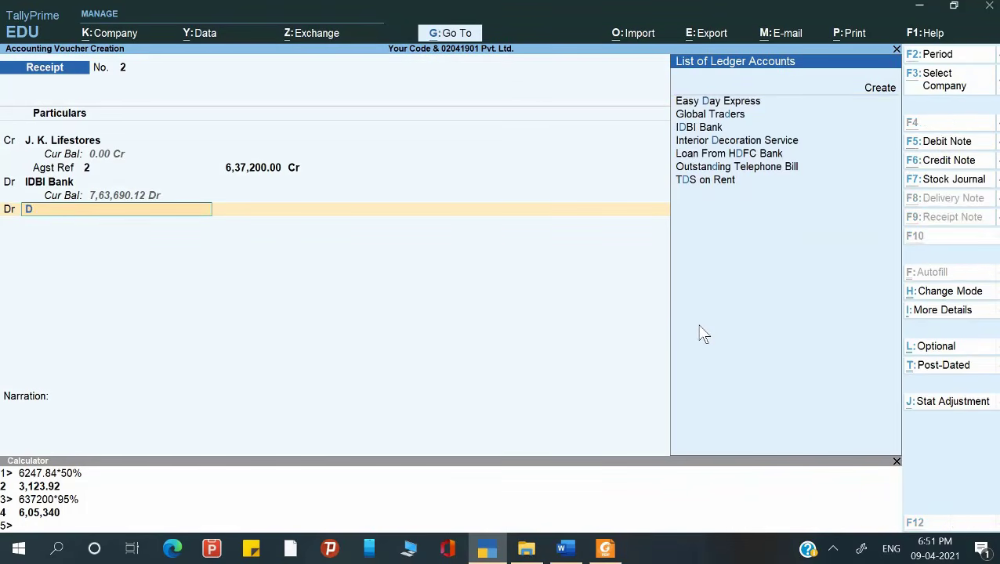
key("alt+c")
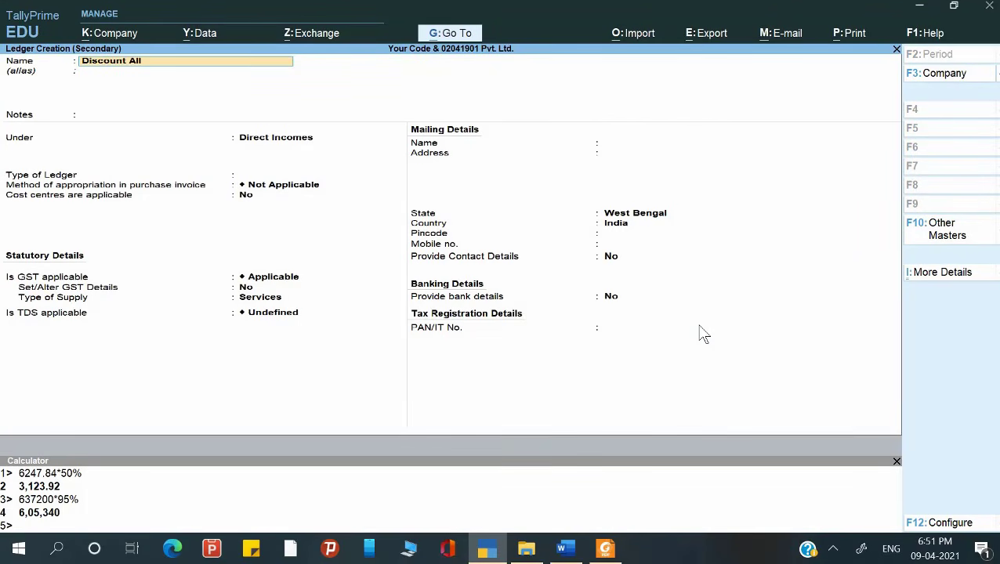
type("Discount Allowed")
key("Return")
key("Return")
key("Return")
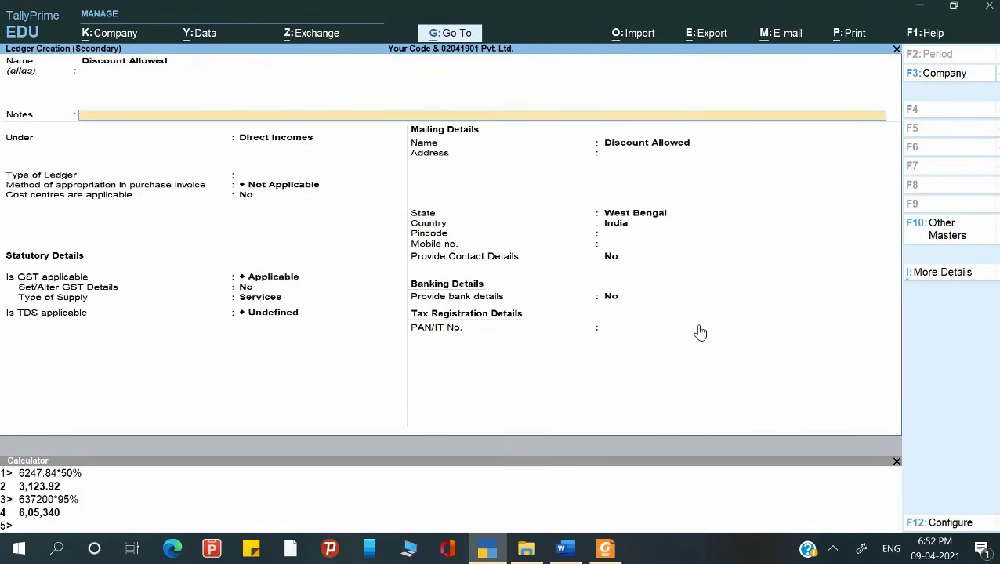
type("i")
key("Down")
key("Down")
key("Down")
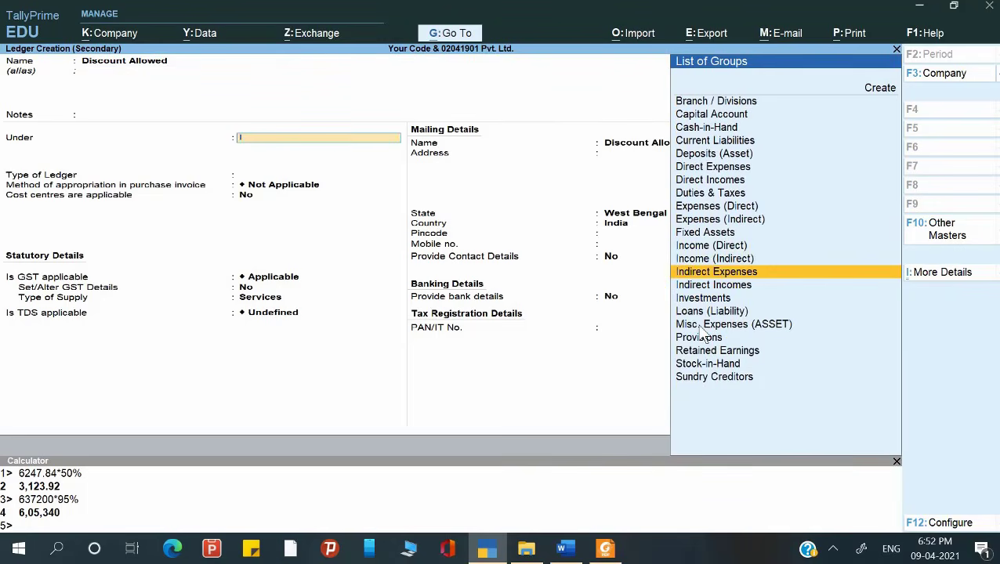
key("Return")
key("Return")
key("Return")
key("Return")
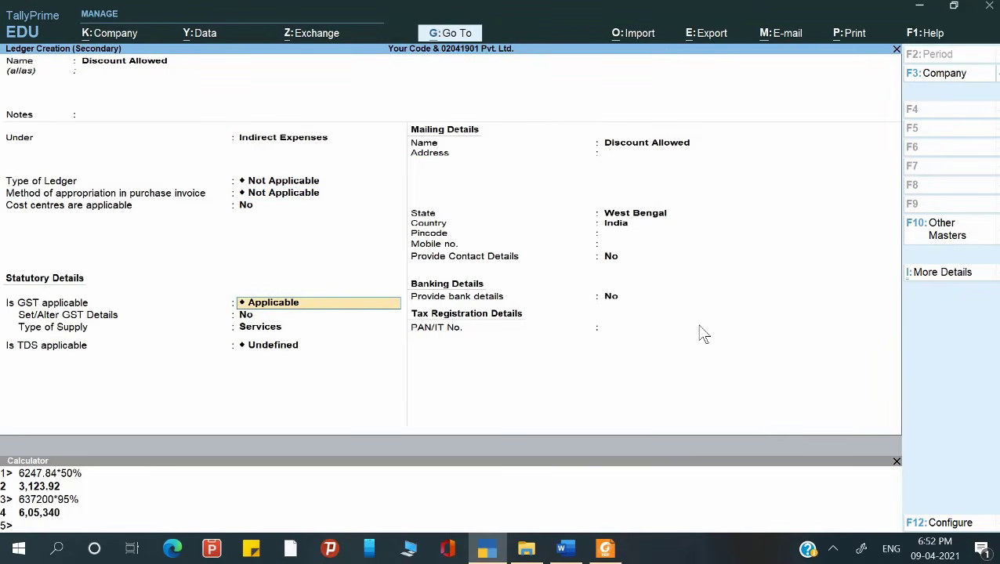
Set the Discount Allowed ledger's GST applicability to Not Applicable, revise its TDS applicability, and save the ledger.
key("Down")
key("Return")
key("Return")
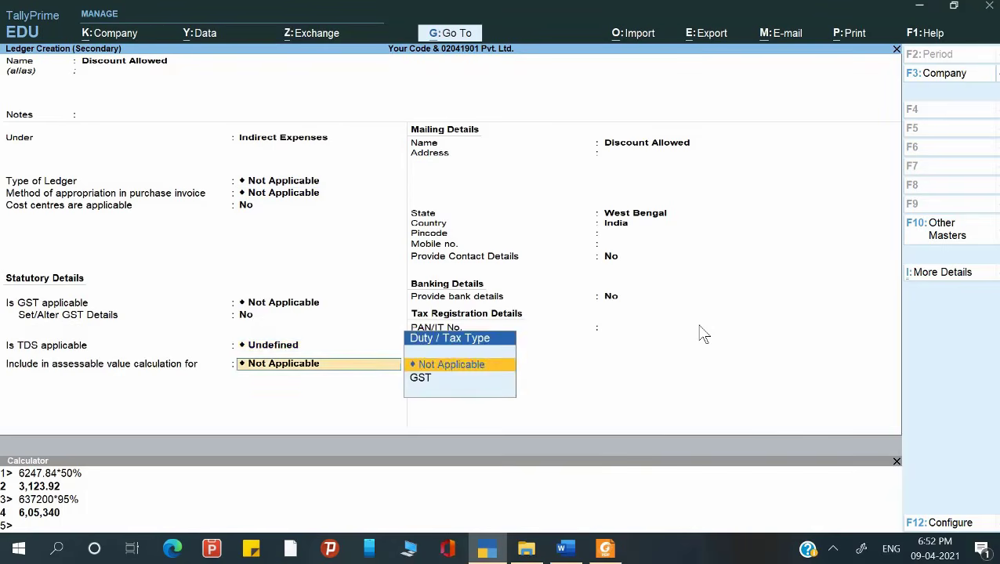
key("BackSpace")
key("Down")
key("Return")
key("ctrl+a")
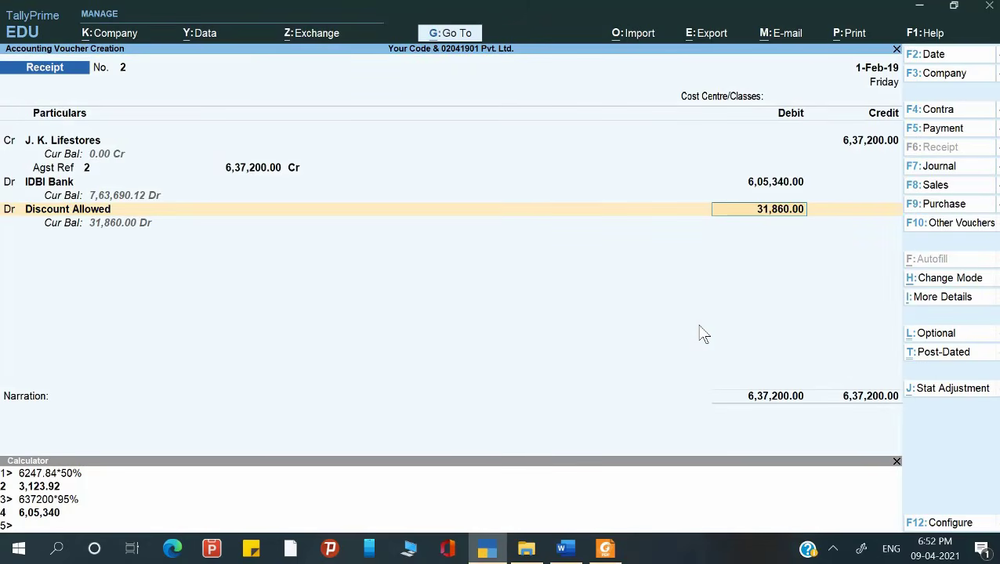
Accept 31,860 as the Discount Allowed debit, reuse the previous receipt narration, and save the voucher.
key("Return")
type("B")
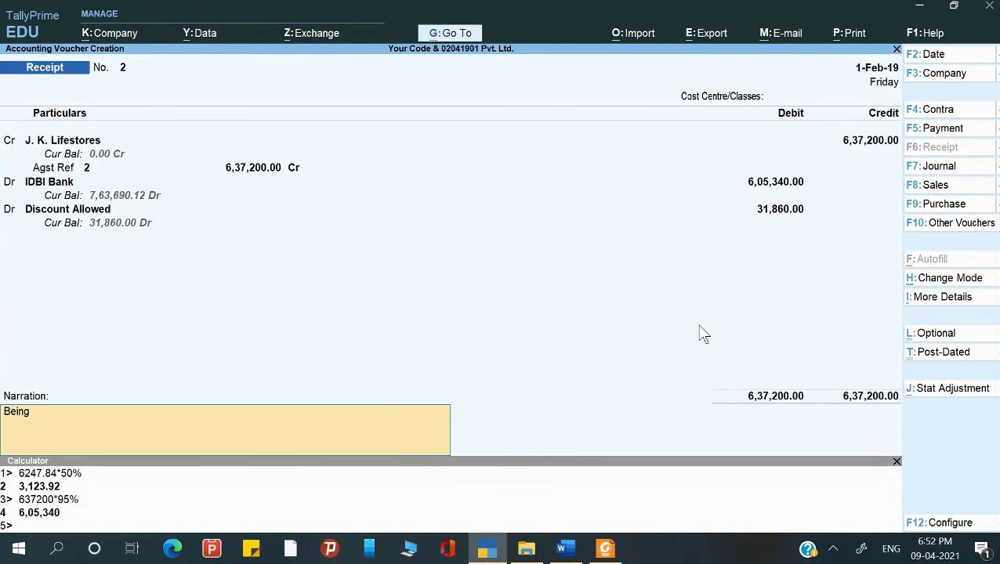
type("eing")
key("BackSpace")
key("BackSpace")
key("BackSpace")
key("BackSpace")
key("BackSpace")
key("BackSpace")
key("ctrl+r")
key("Return")
Read question 10's machinery purchase and payment instructions in the Word question paper, and return to TallyPrime.
key("alt+Tab")
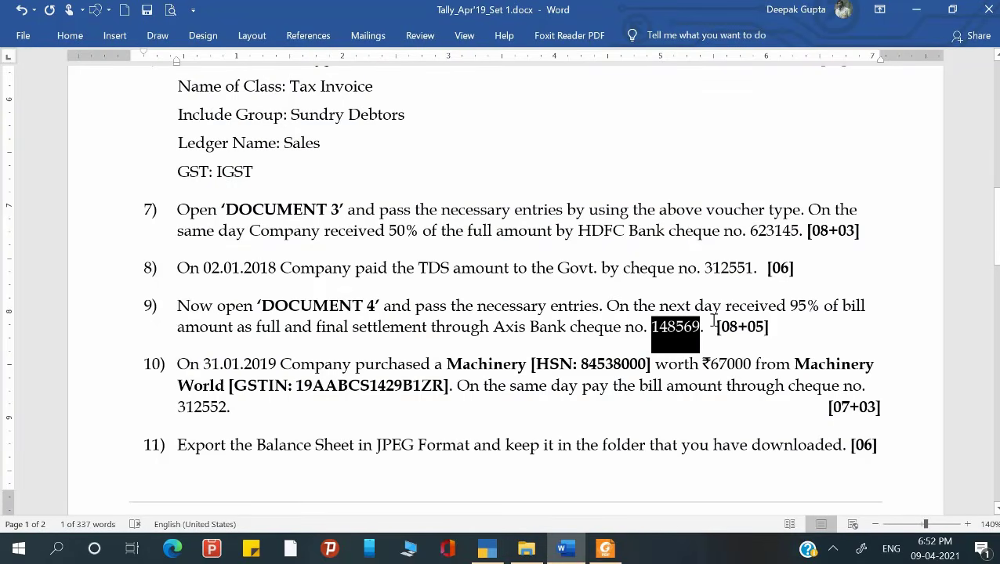
scroll(447, 351, "down", 1)
key("alt+Tab")
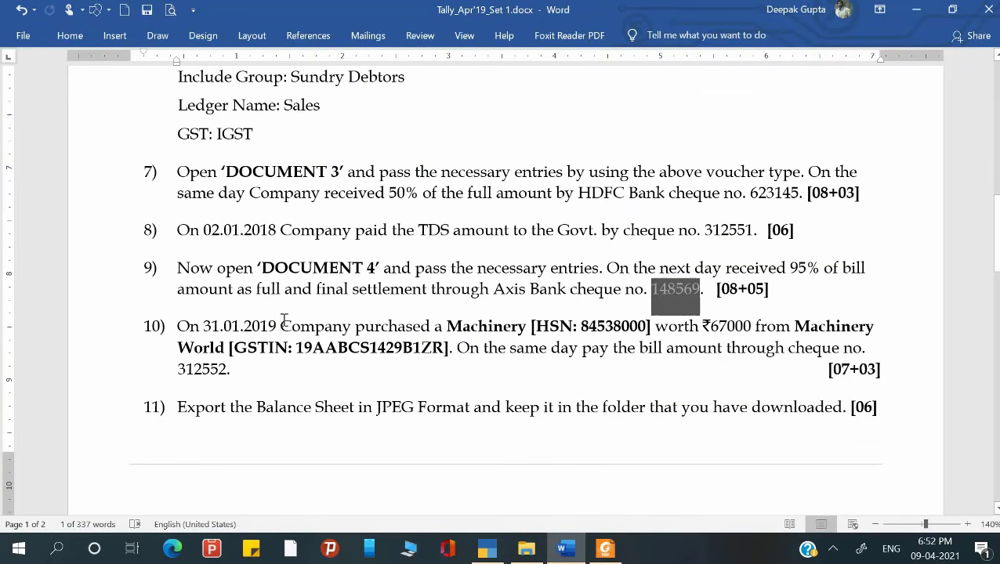
left_click(283, 322)
left_click_drag(446, 326, 546, 329)
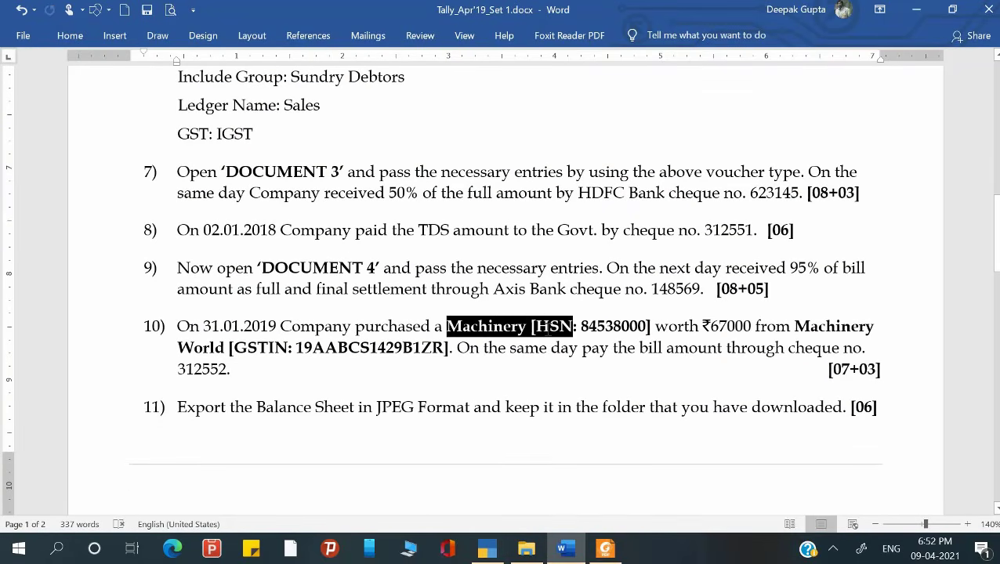
left_click(792, 333)
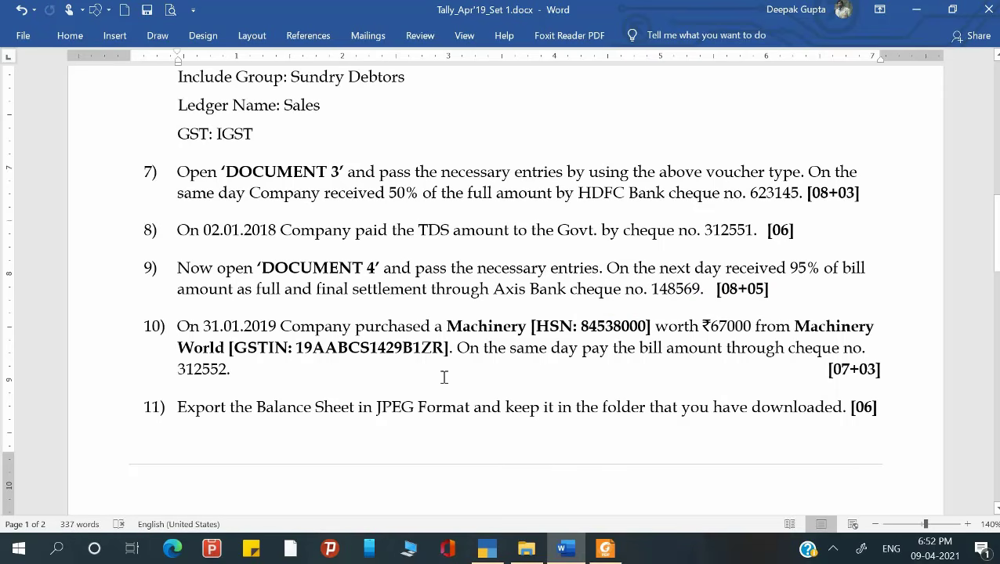
left_click(710, 350)
key("alt+Tab")
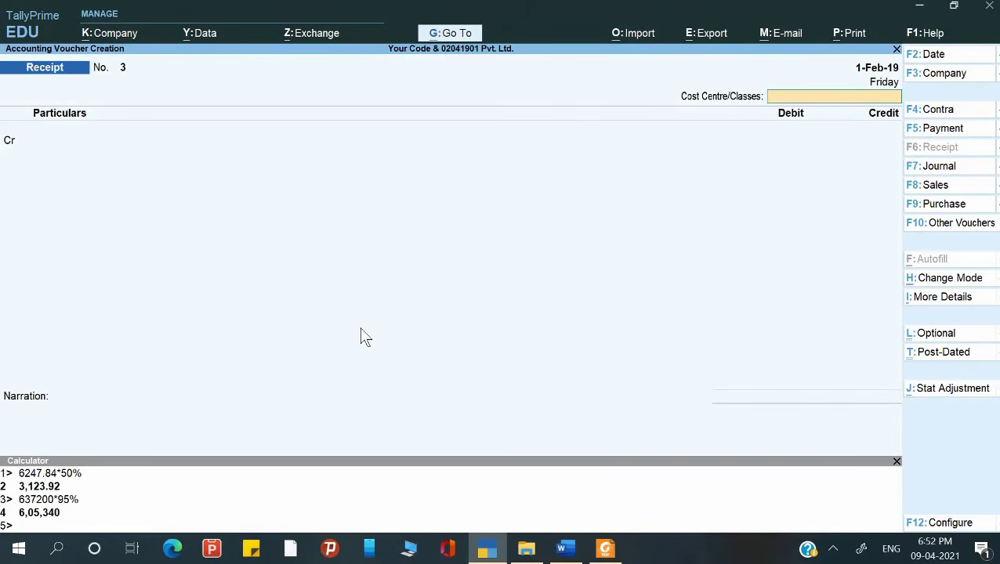
Set the voucher date to 31-Jan-19, switch to a purchase voucher, and leave its supplier invoice number blank.
key("F2")
type("1-")
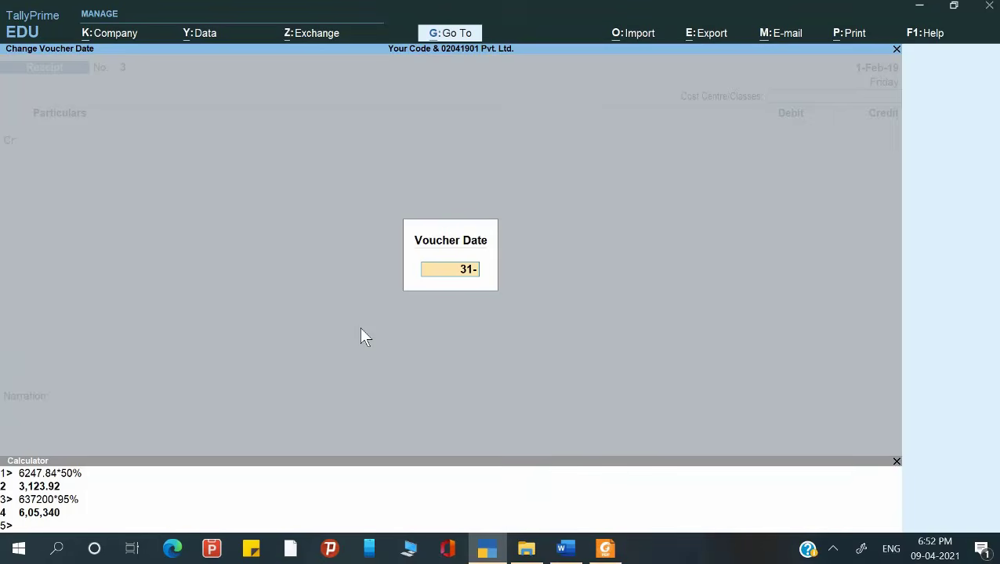
key("Return")
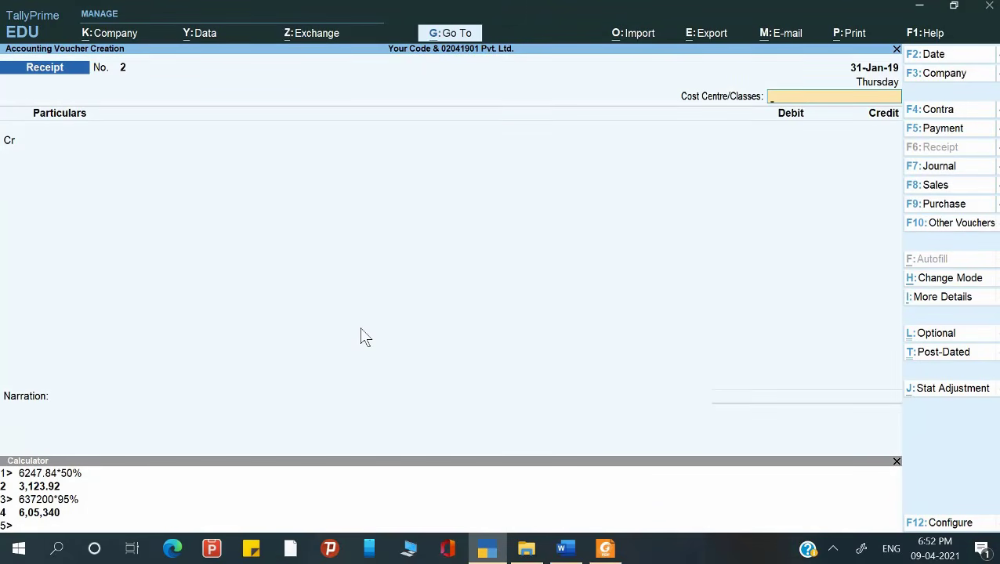
key("F9")
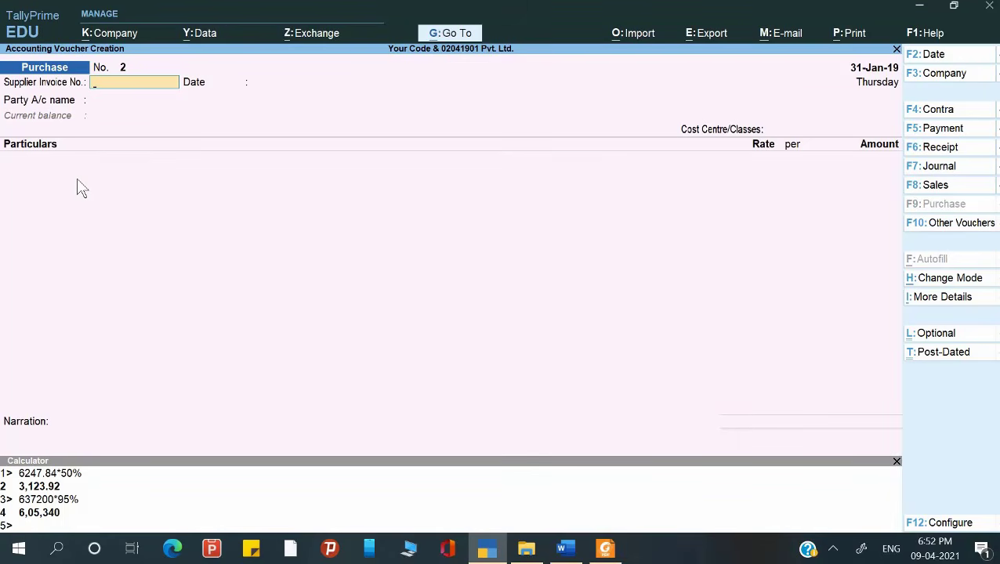
key("alt+Tab")
key("alt+Tab")
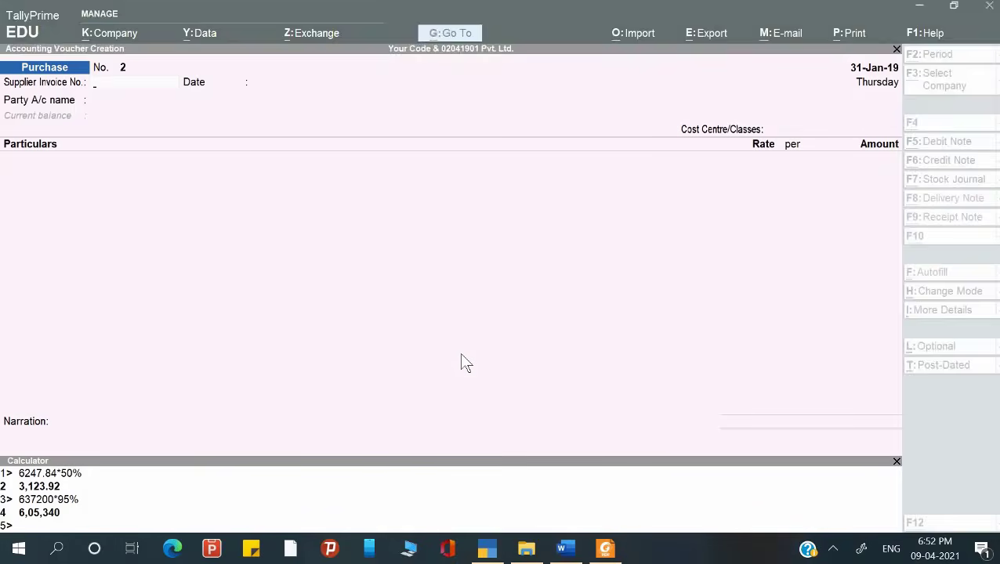
key("Return")
key("Return")
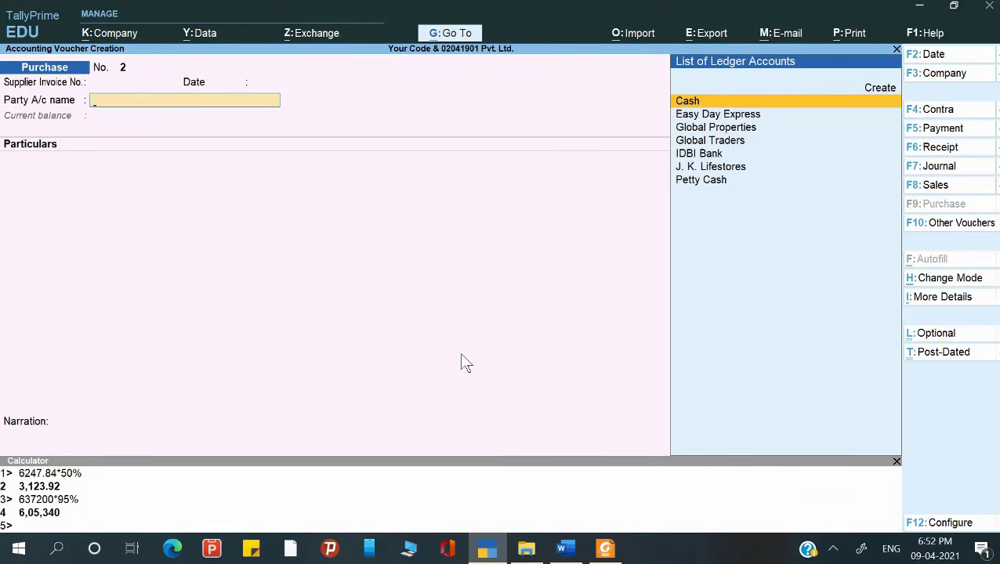
Re-enter 31-1 as the purchase voucher date, recheck question 10 in Word, and return to TallyPrime.
key("alt+Tab")
key("alt+Tab")
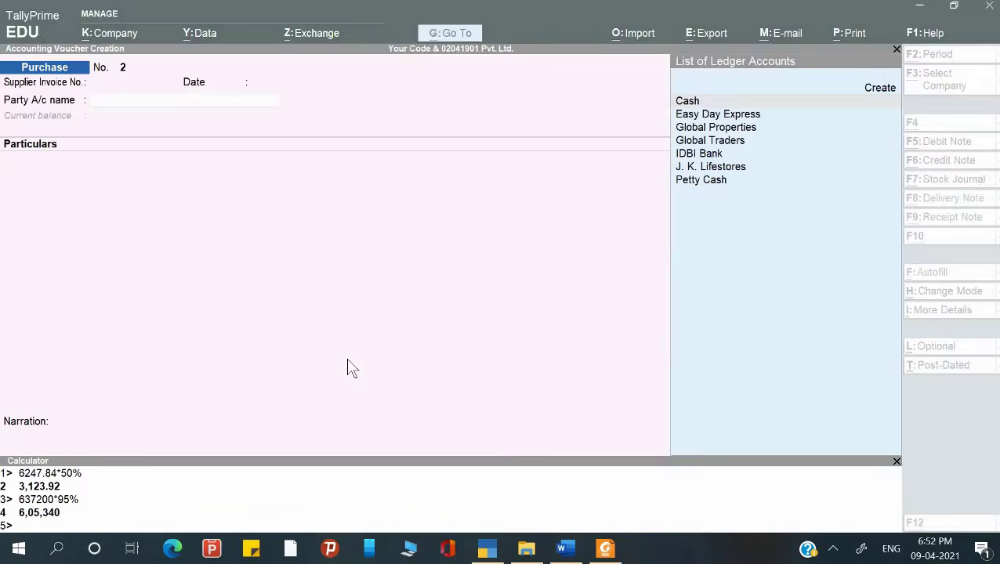
key("F2")
type("31")
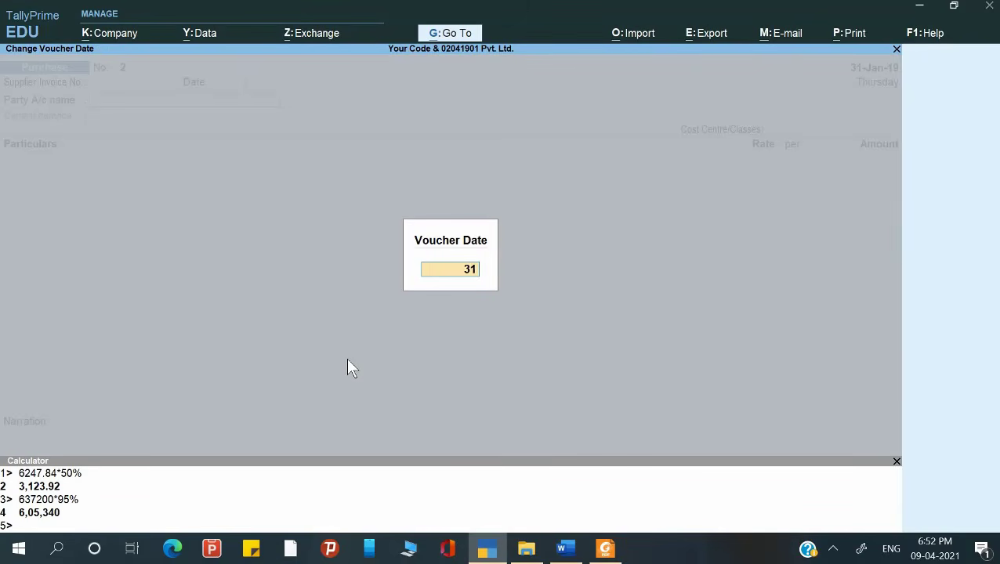
type("-1")
key("Return")
key("alt+Tab")
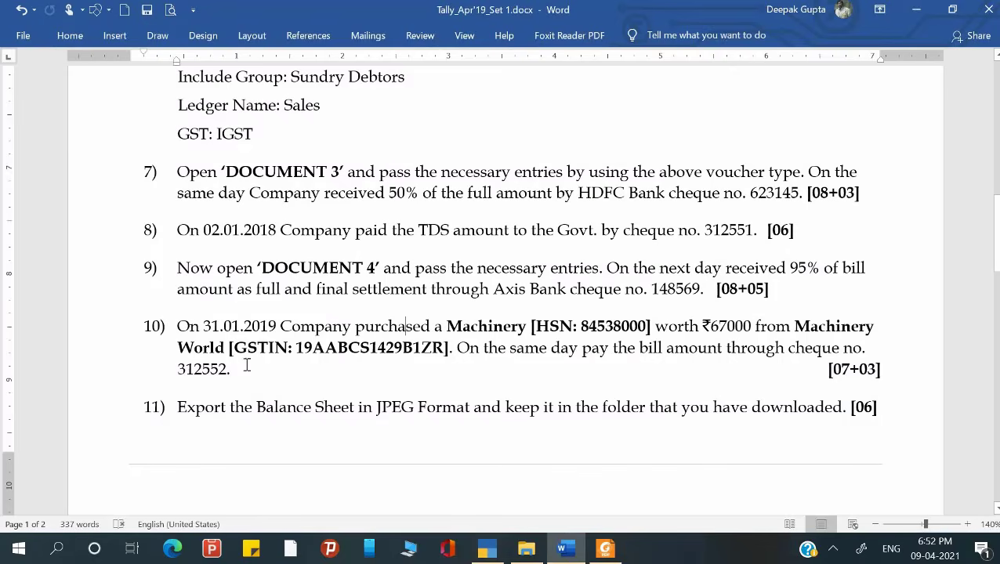
key("alt+Tab")
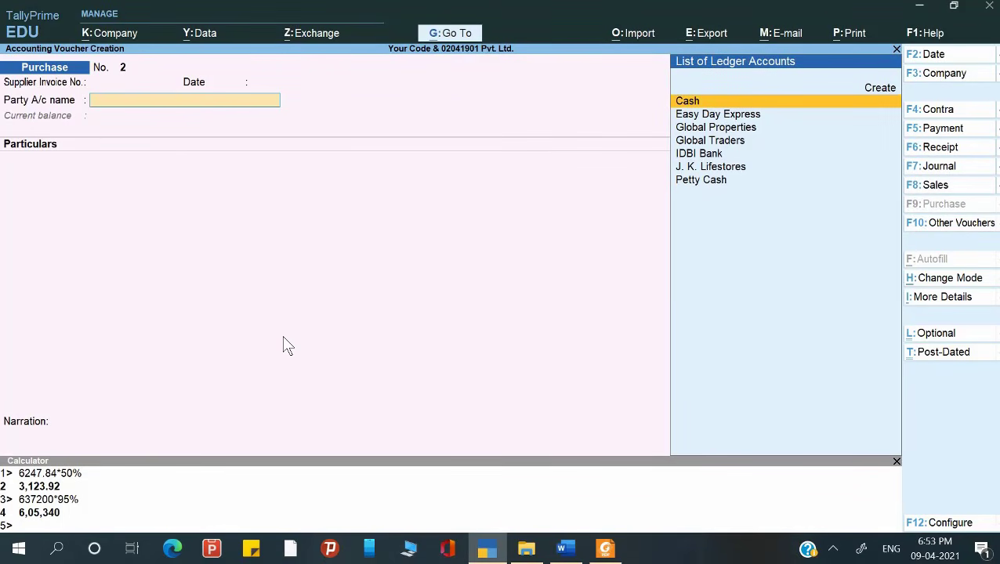
Copy the supplier name Machinery World from question 10 in Word and use it to name a new party ledger in TallyPrime.
key("alt+Tab")
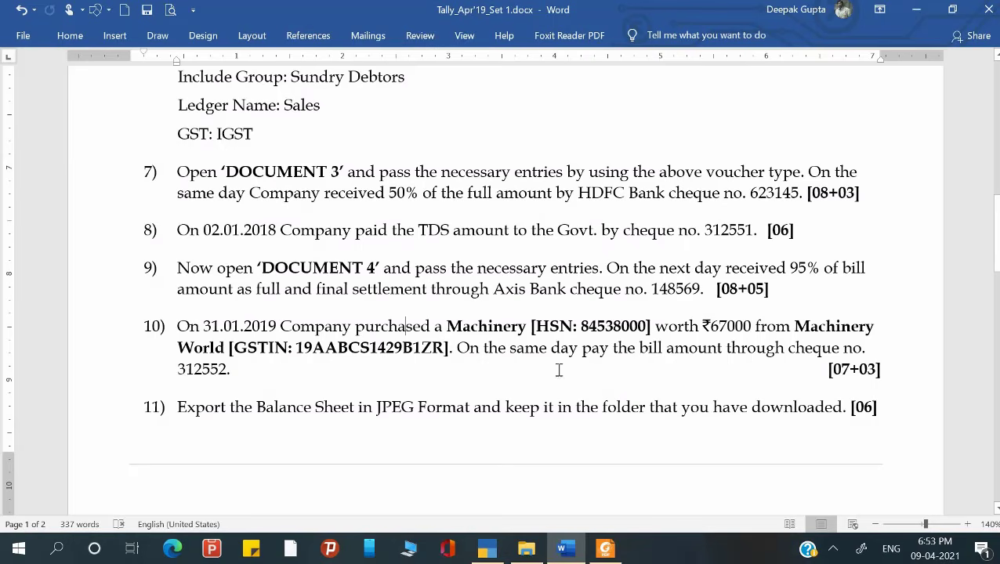
left_click_drag(794, 326, 228, 354)
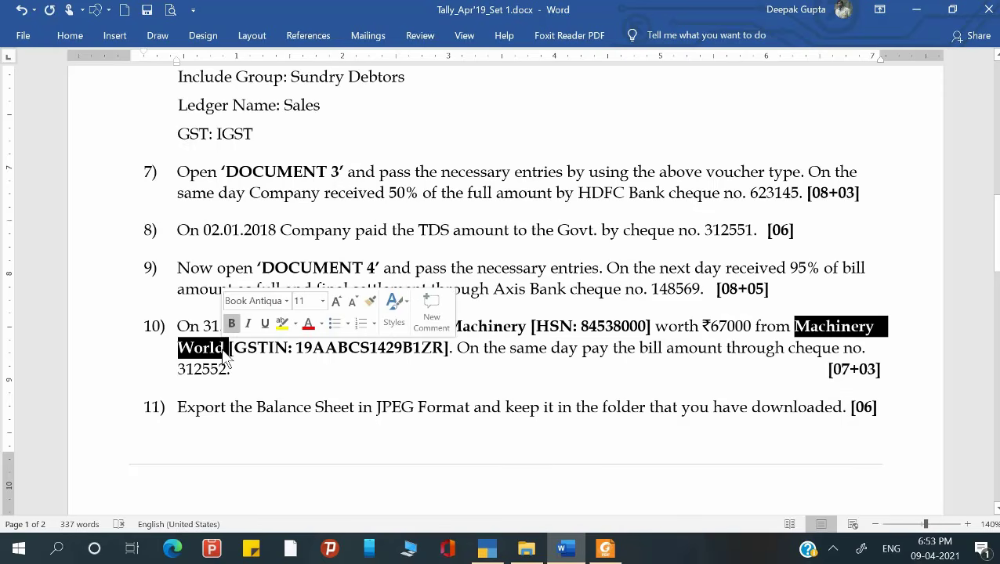
key("alt+Tab")
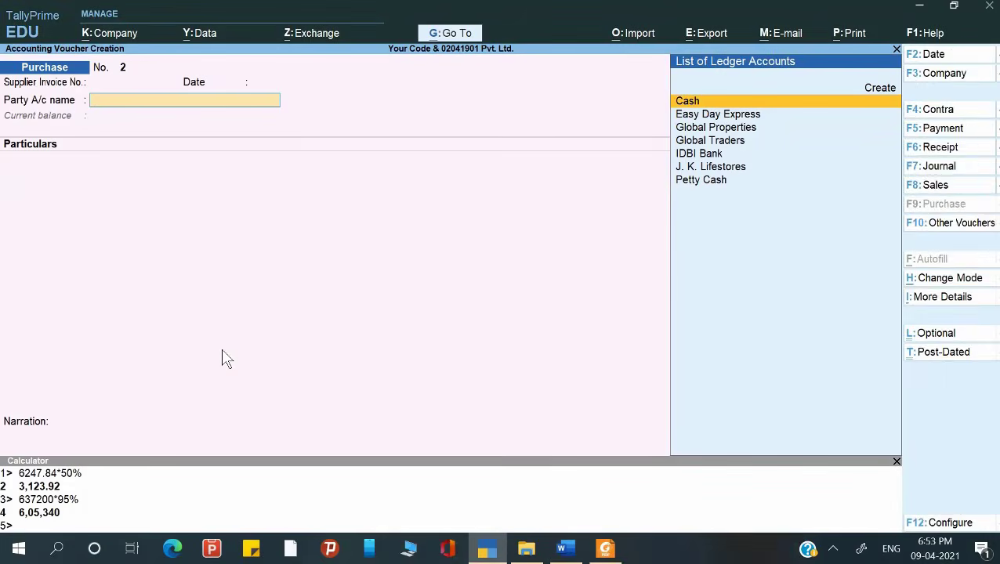
key("alt+c")
key("ctrl+alt+v")
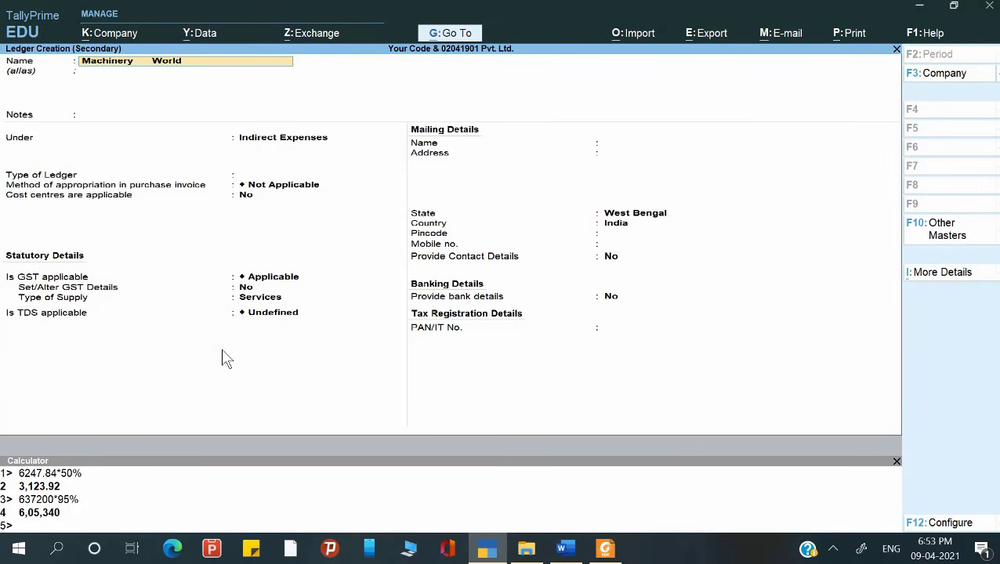
key("Return")
key("Return")
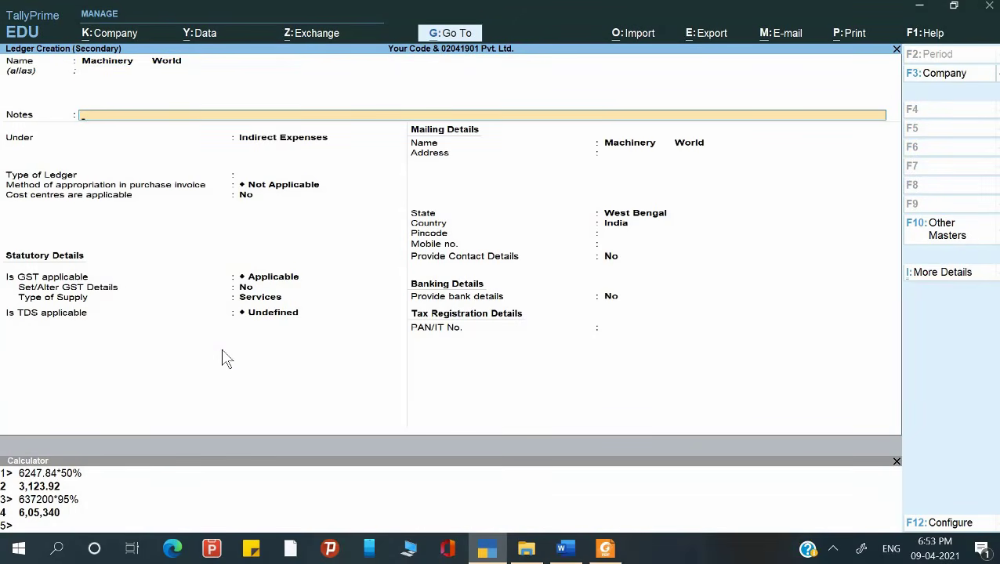
Remove the extra spacing from the new ledger's name so it reads Machinery World, leaving the alias and notes blank.
key("BackSpace")
key("BackSpace")
key("BackSpace")
type("d")
key("Return")
key("Return")
key("Return")
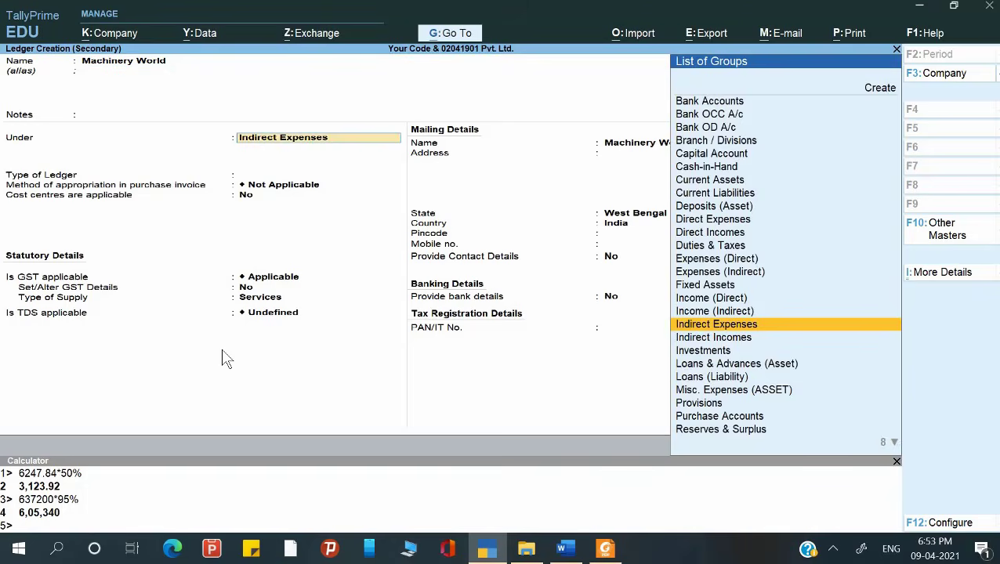
Place the Machinery World ledger under Sundry Creditors and keep bill-by-bill balances set to Yes.
type("s")
key("Down")
key("Down")
key("Down")
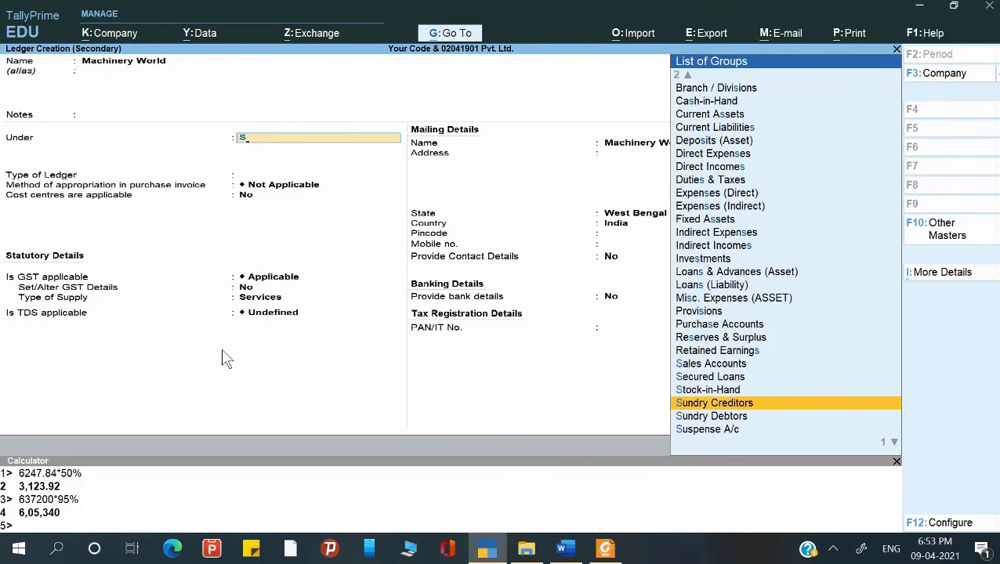
key("Return")
key("Return")
key("Return")
key("Return")
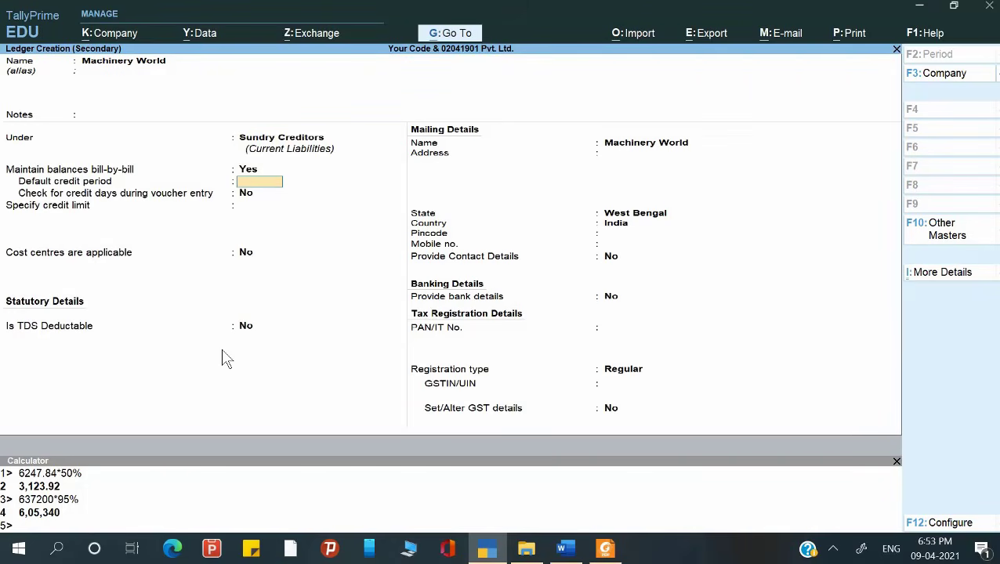
Leave Machinery World's credit period blank, keep TDS deductible at No, and save the ledger.
key("Return")
key("Return")
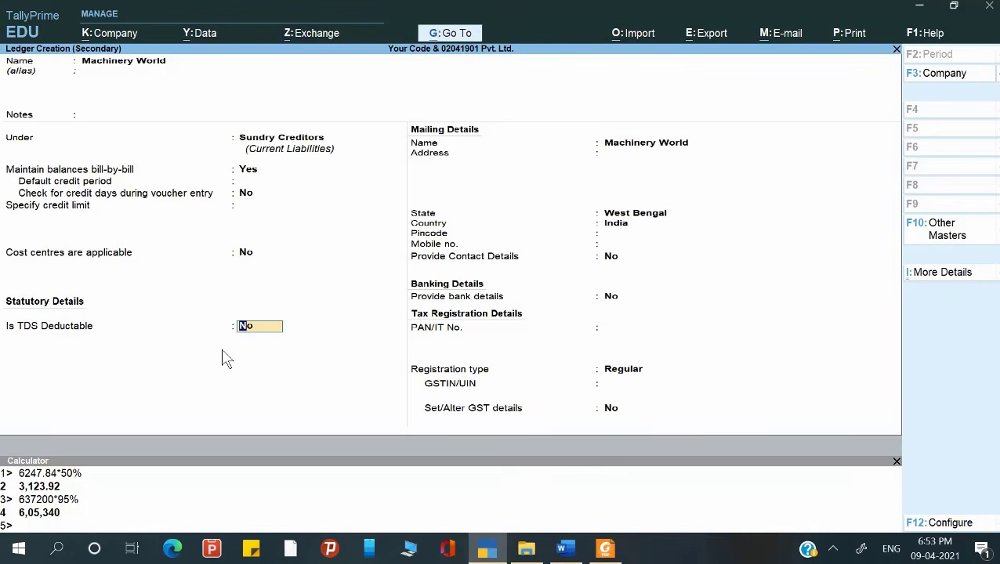
key("Return")
key("ctrl")
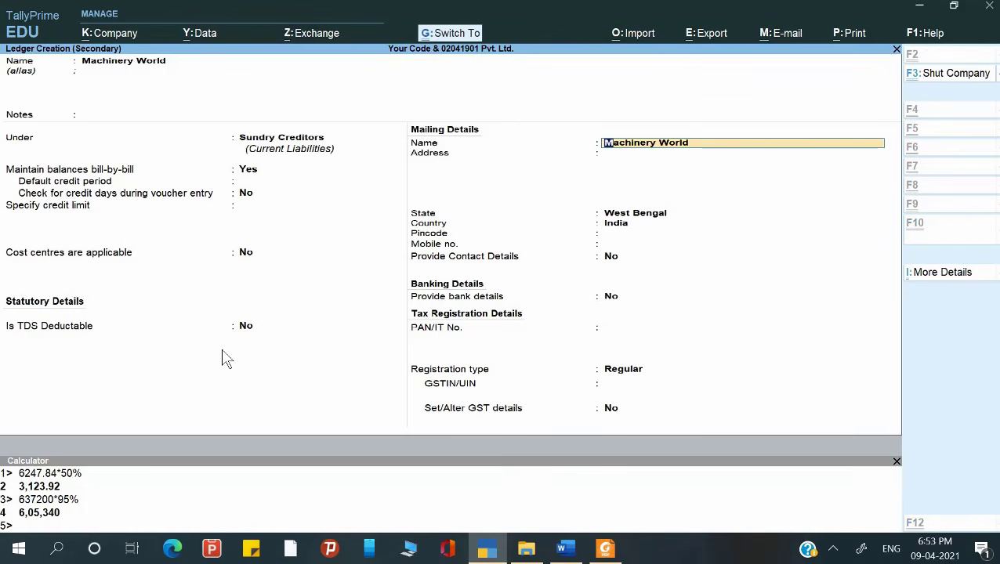
key("ctrl+a")
Leave the receipt and order details blank for the Machinery World purchase.
key("Return")
key("Return")
key("Return")
key("Return")
key("Return")
key("Return")
key("Return")
key("Return")
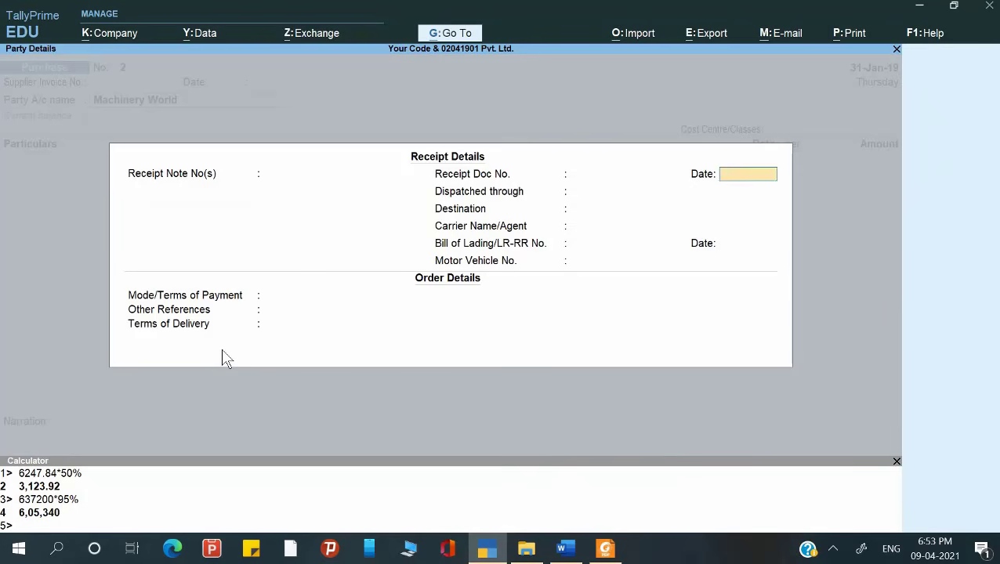
key("Return")
key("Return")
key("Return")
key("Return")
key("Return")
key("Return")
key("Return")
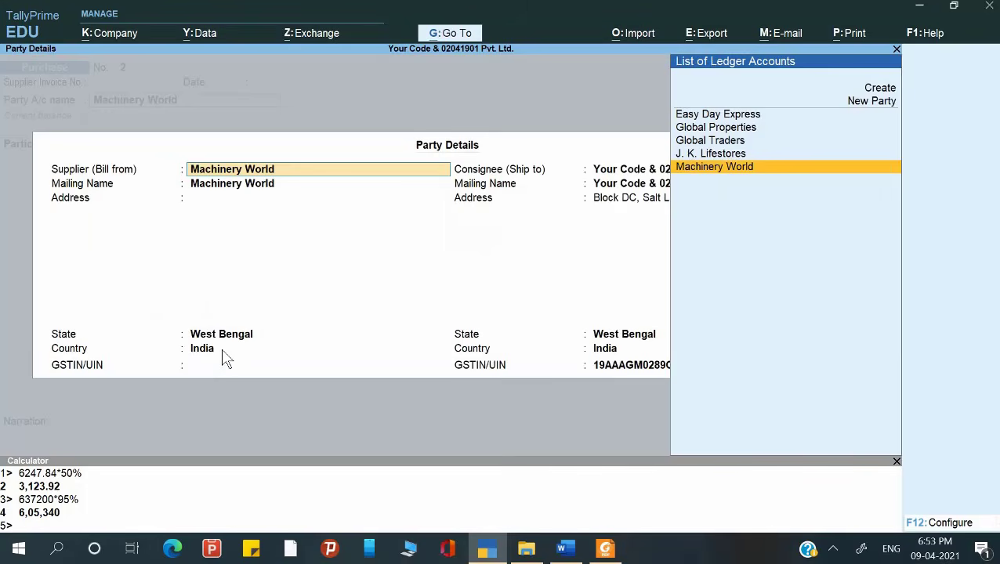
Accept Machinery World's supplier and consignee details, and keep the cost centre class as Not Applicable.
key("Return")
key("Return")
key("Return")
key("Return")
key("Return")
key("Return")
key("Return")
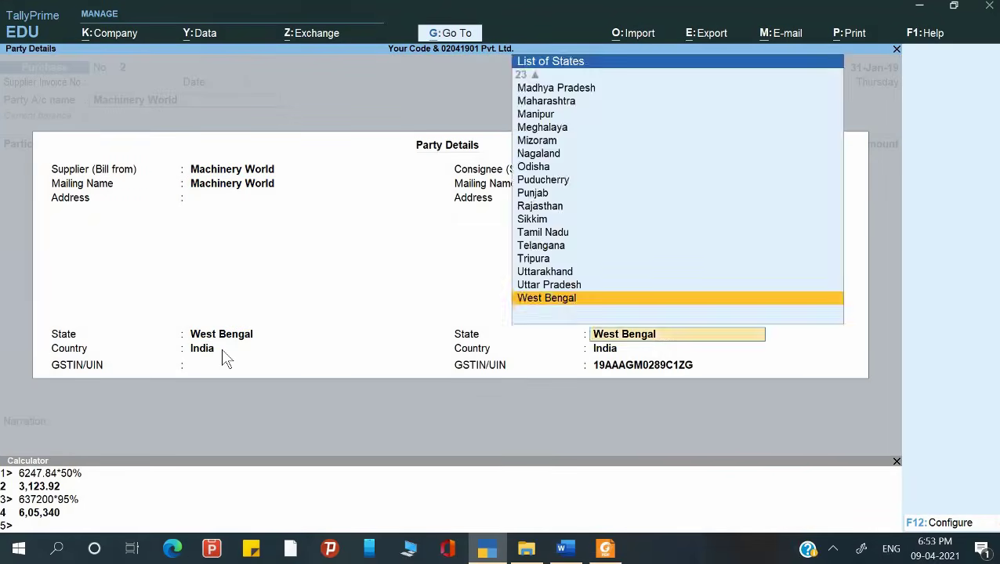
key("Return")
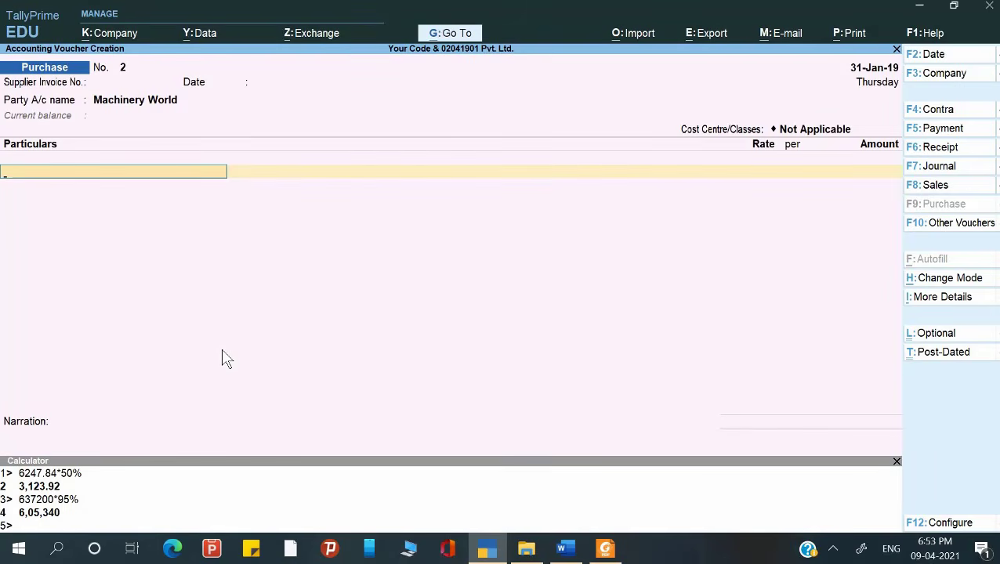
key("alt+c")
type("Ma")
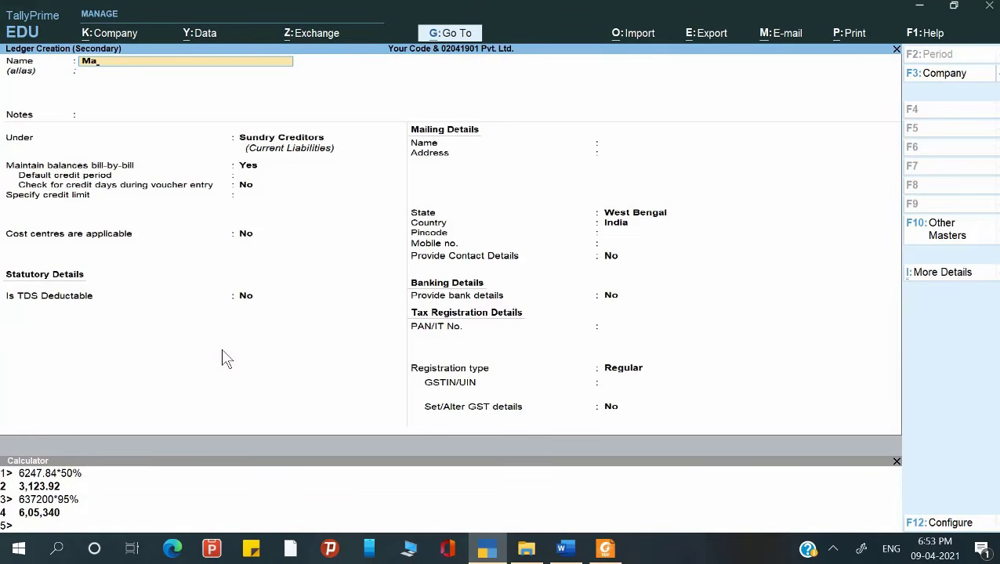
type("china")
type("ry")
key("Return")
key("Escape")
key("Escape")
Choose the existing Machinery ledger for the purchase line and open it for alteration, keeping its appropriation method and cost centre settings.
type("yM")
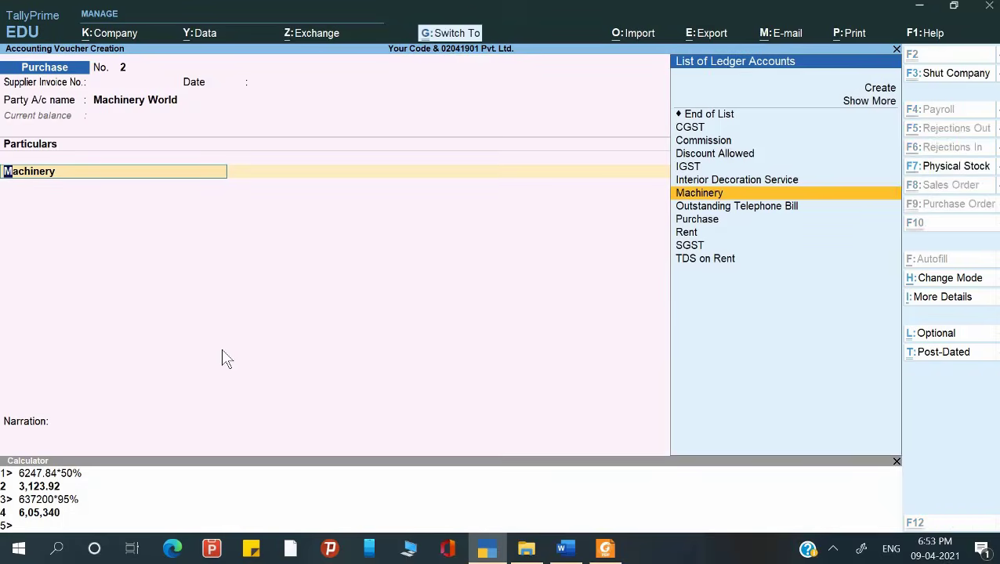
key("ctrl+Return")
key("Return")
key("Return")
key("Return")
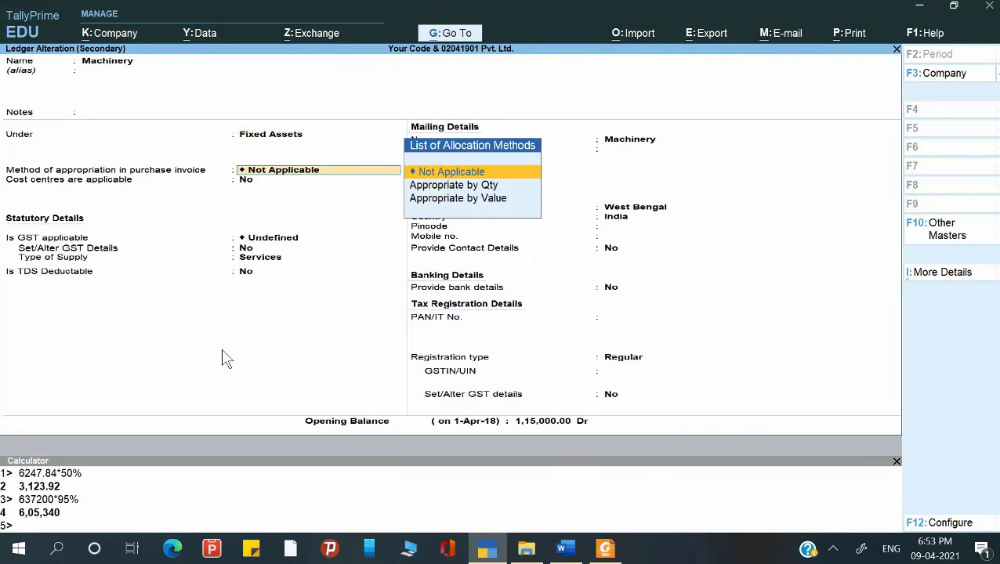
key("Return")
key("Return")
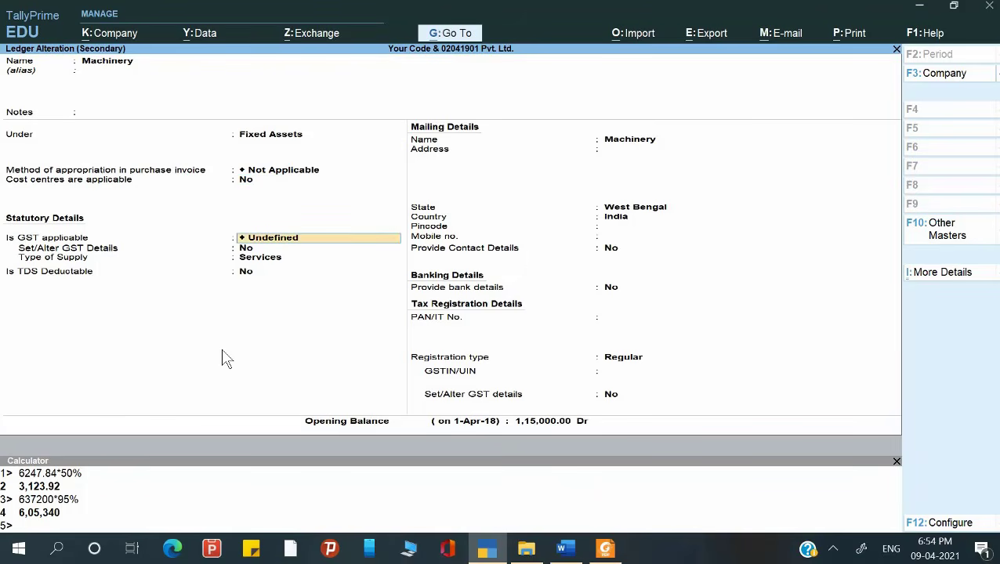
Set the Machinery ledger's GST applicability to Applicable and open its GST details.
key("space")
key("Down")
key("Down")
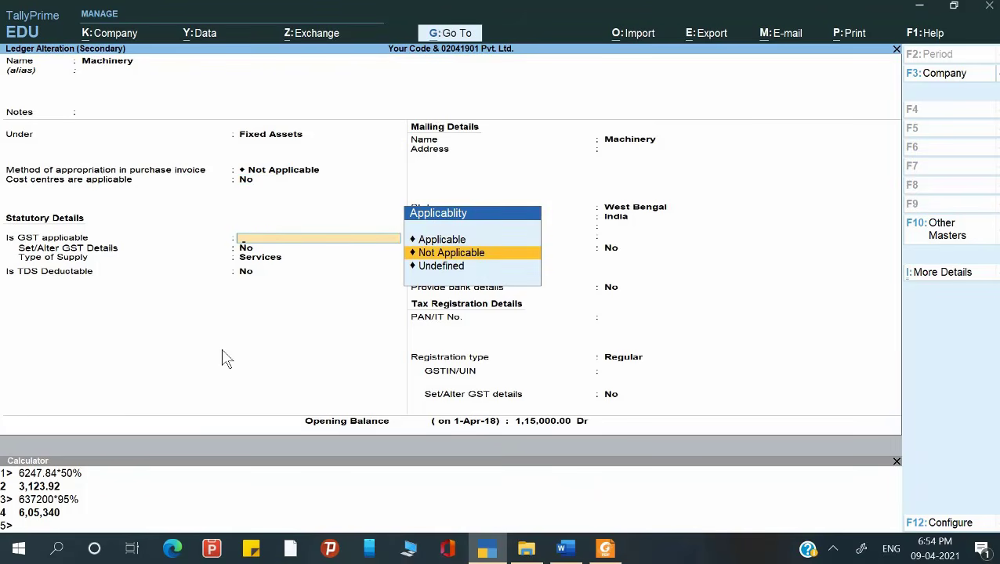
key("Up")
key("Return")
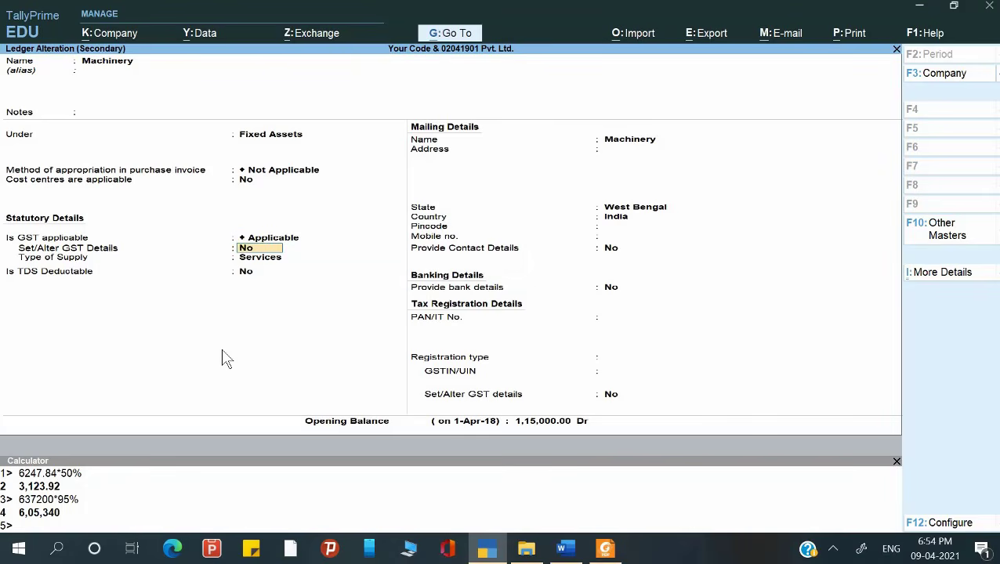
key("y")
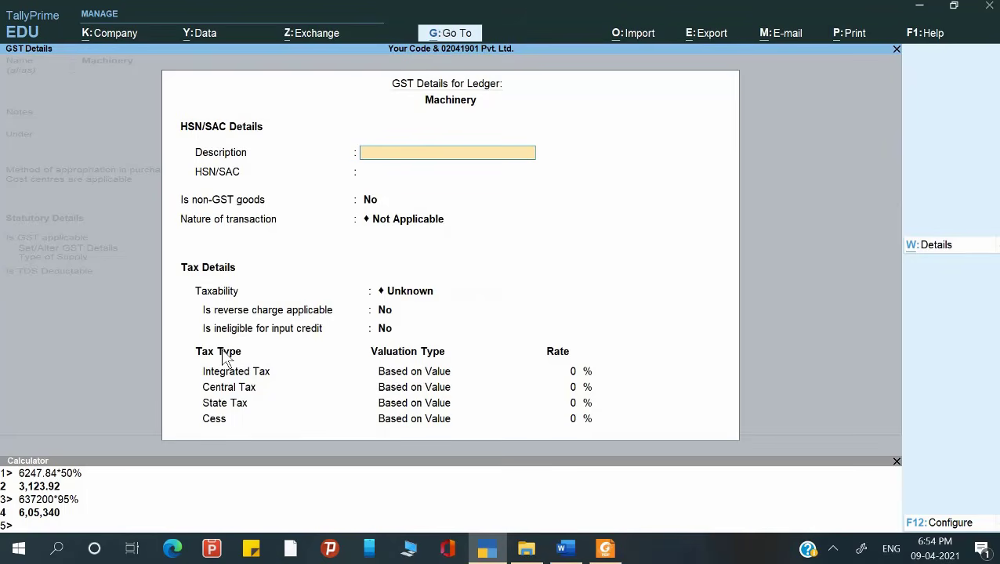
Enter M as the GST description and copy HSN code 84538000 from question 10, keeping non-GST goods at No.
type("M")
key("Return")
key("alt+Tab")
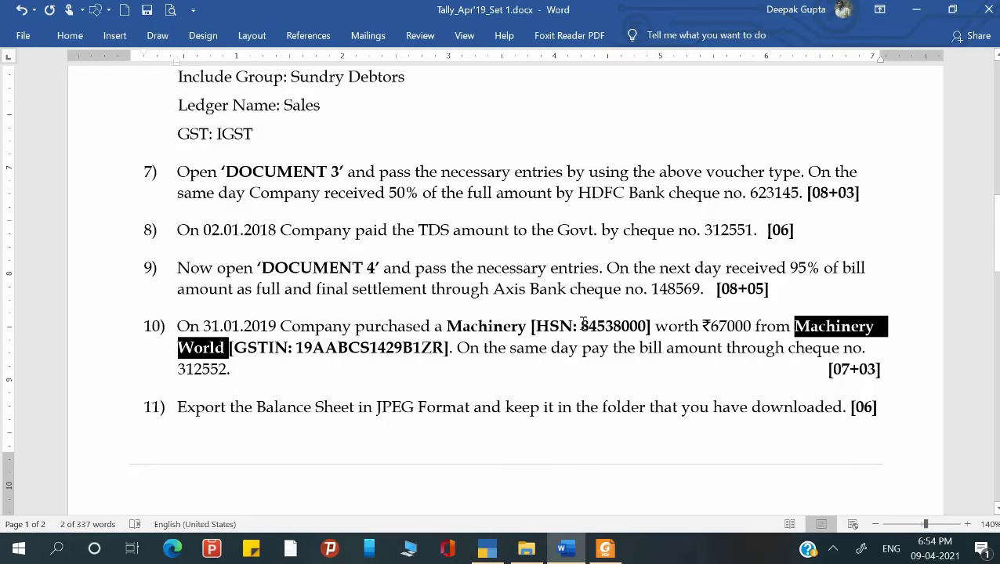
left_click_drag(581, 326, 647, 327)
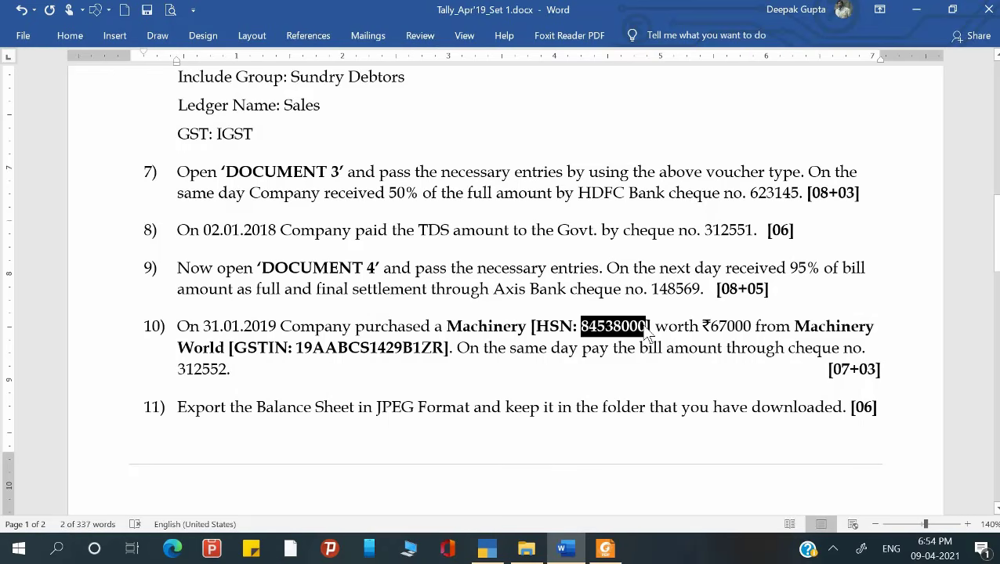
key("ctrl+c")
key("alt+Tab")
key("ctrl+alt+v")
key("Return")
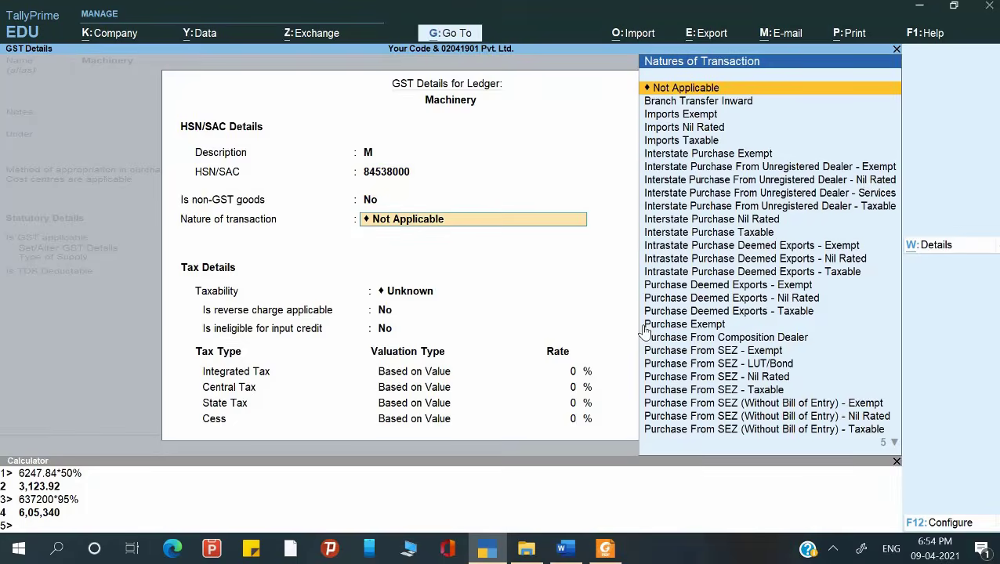
Keep the nature of transaction as Not Applicable and set Machinery's taxability to Taxable, with reverse charge and input credit ineligibility at No.
key("Return")
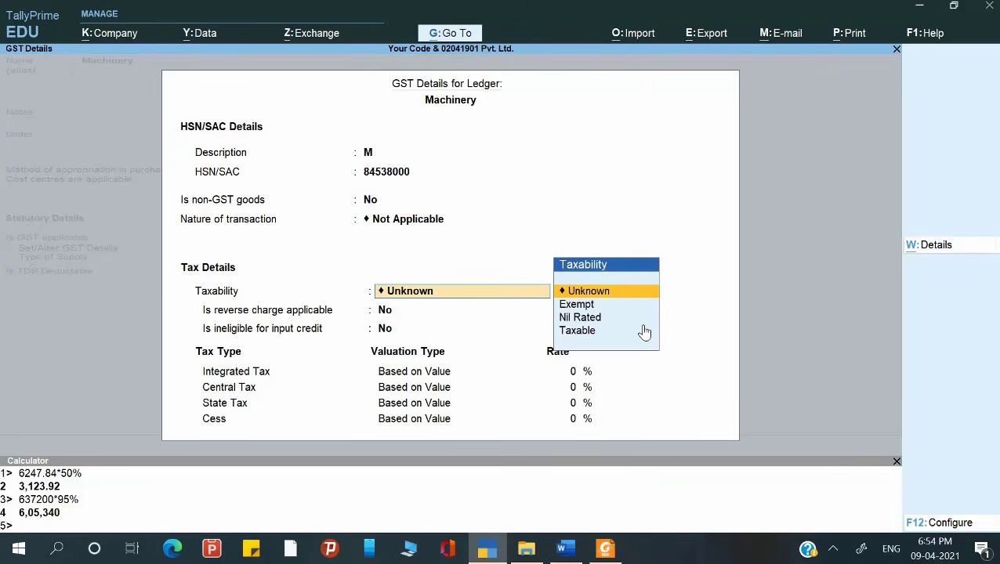
left_click(643, 330)
key("Return")
key("Return")
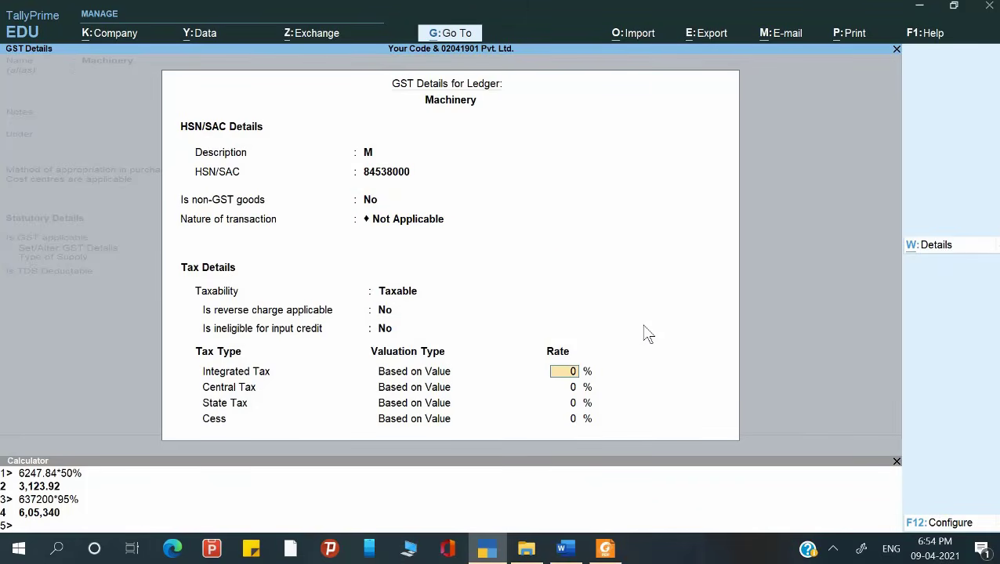
Set Machinery's integrated tax rate to 18% with central and state tax at 9% each, and accept the GST details.
type("18")
key("Return")
key("Return")
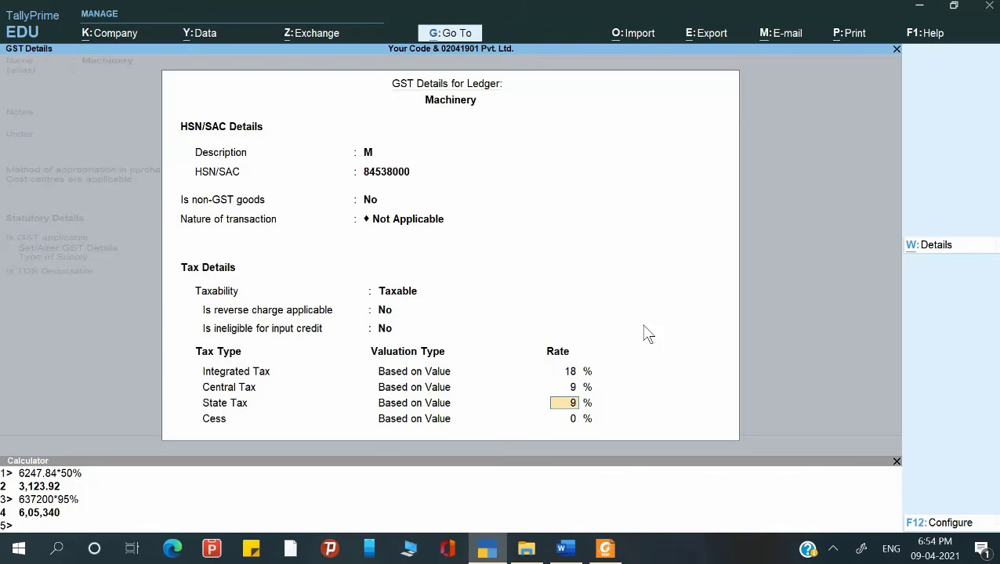
key("Return")
key("Return")
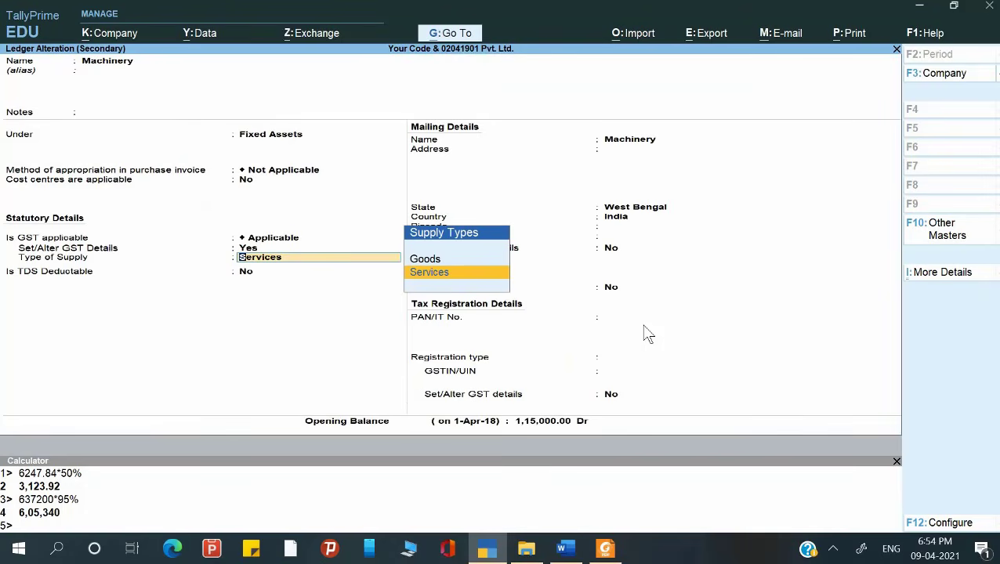
Recheck question 10 in the Word document, and reopen the Machinery ledger's GST details in TallyPrime.
key("alt+Tab")
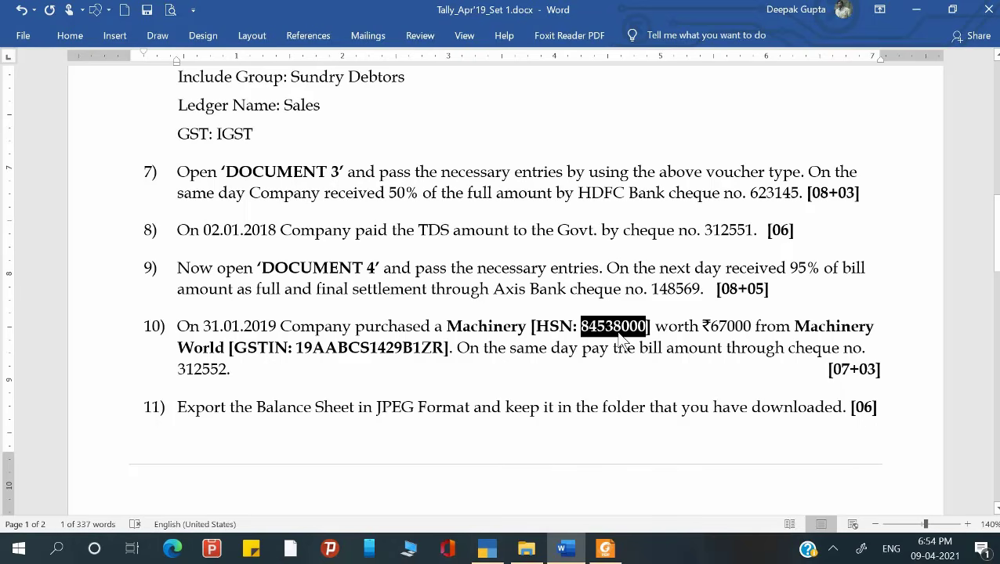
key("alt+Tab")
key("Return")
key("Return")
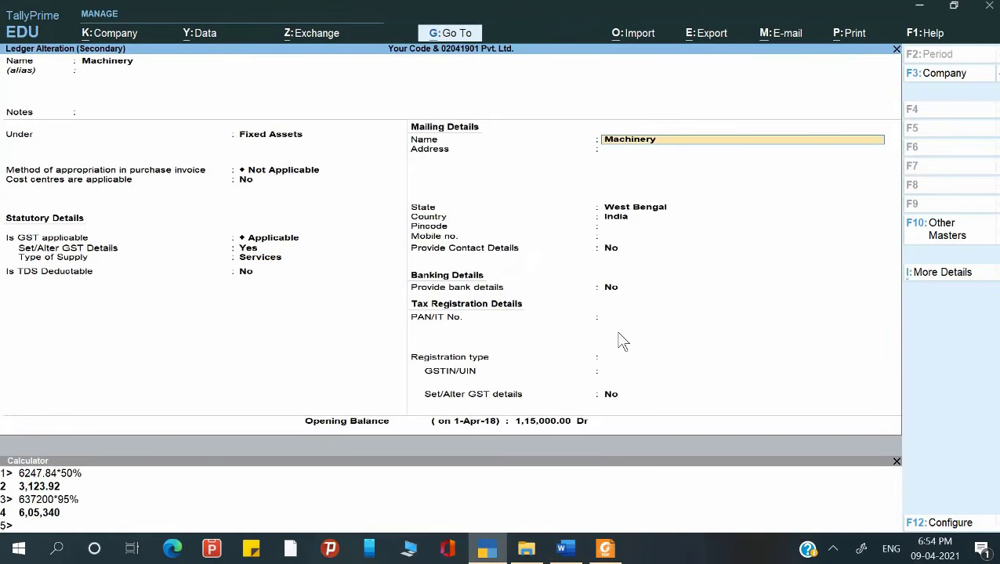
key("Return")
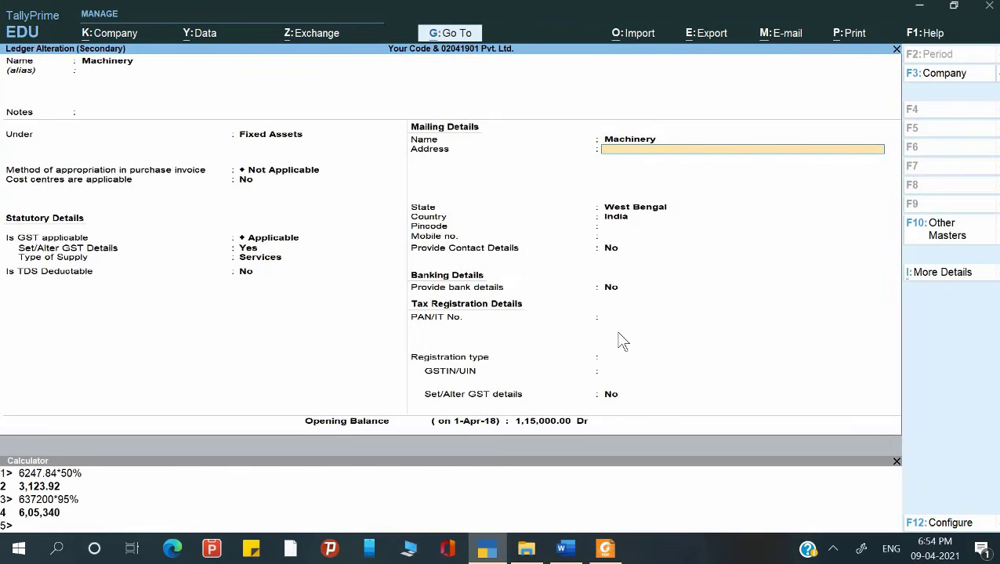
key("BackSpace")
key("BackSpace")
key("BackSpace")
key("BackSpace")
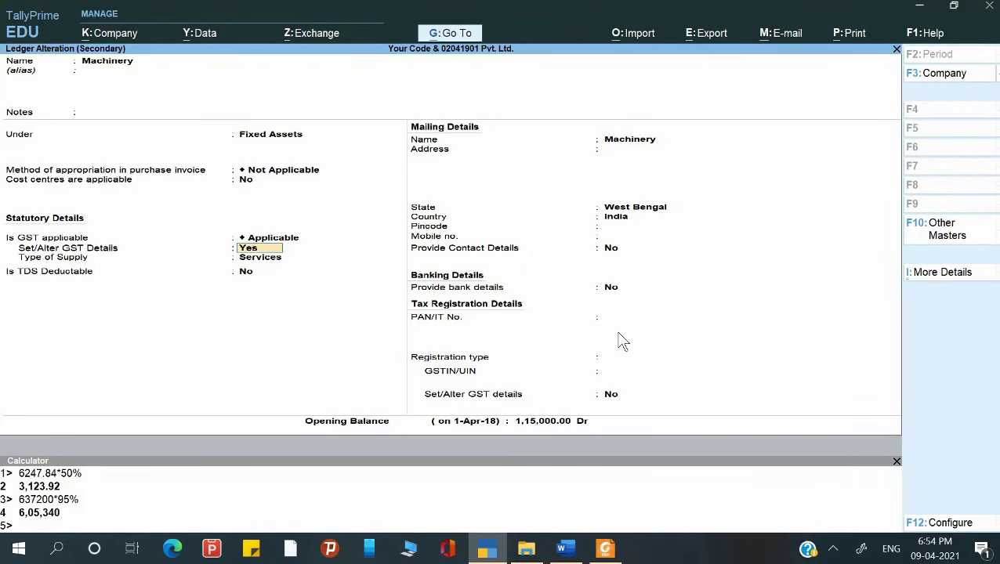
key("Return")
key("Return")
key("Return")
key("Return")
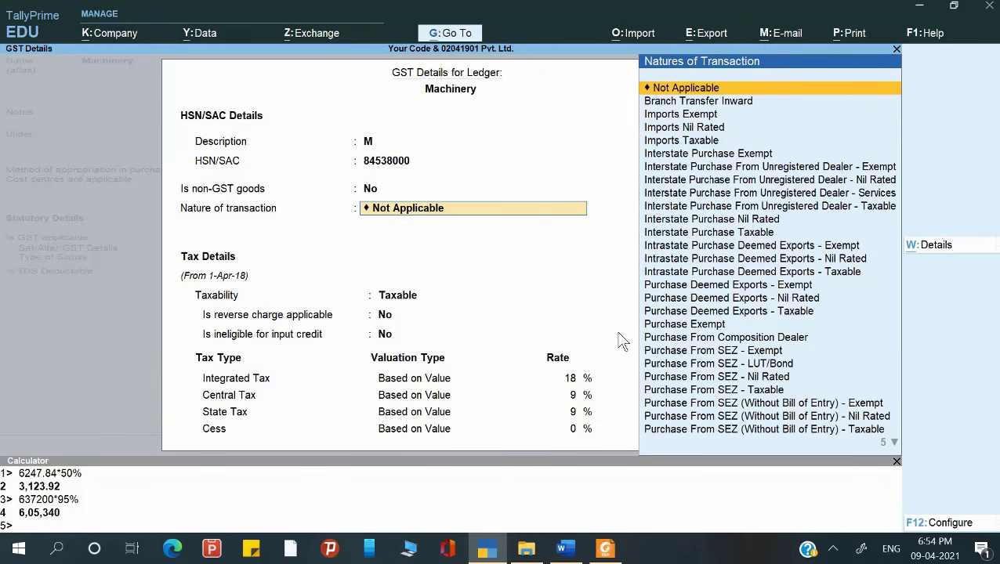
Look through the available natures of transaction for Machinery, keeping Not Applicable.
key("Down")
key("Down")
key("Down")
key("Down")
key("Down")
key("Down")
key("Down")
key("Down")
key("Down")
key("Down")
key("Down")
key("Down")
key("Down")
key("Down")
key("Down")
key("Down")
key("Down")
key("Down")
key("Down")
key("Down")
key("Down")
key("Down")
key("Down")
key("Down")
key("Down")
key("Down")
key("Down")
key("Down")
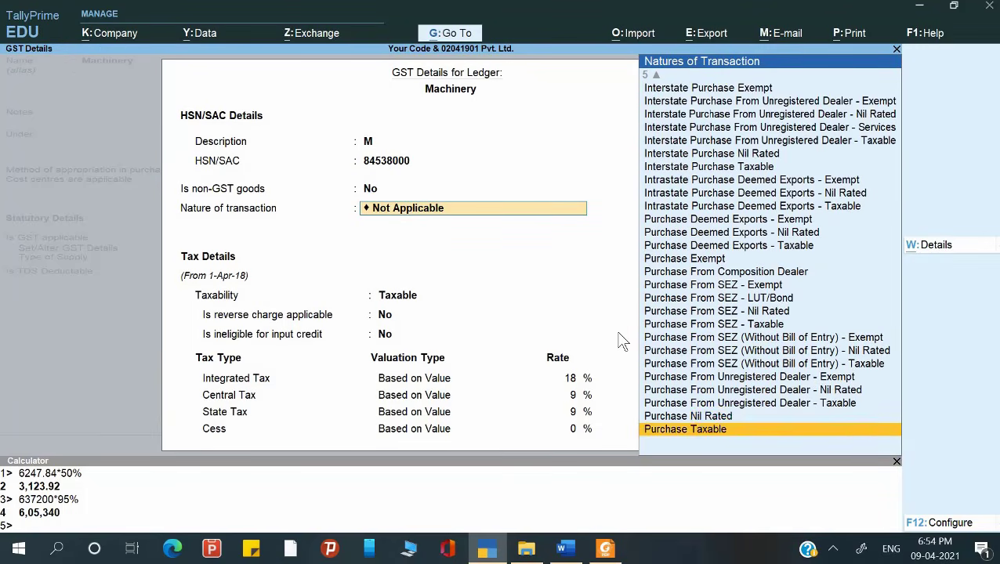
key("Up")
key("Up")
key("Up")
key("Up")
key("Up")
key("Up")
key("Up")
key("Up")
key("Up")
key("Up")
key("Up")
key("Up")
key("Up")
key("Up")
key("Up")
key("Up")
key("Up")
key("Up")
key("Up")
key("Up")
key("Up")
key("Up")
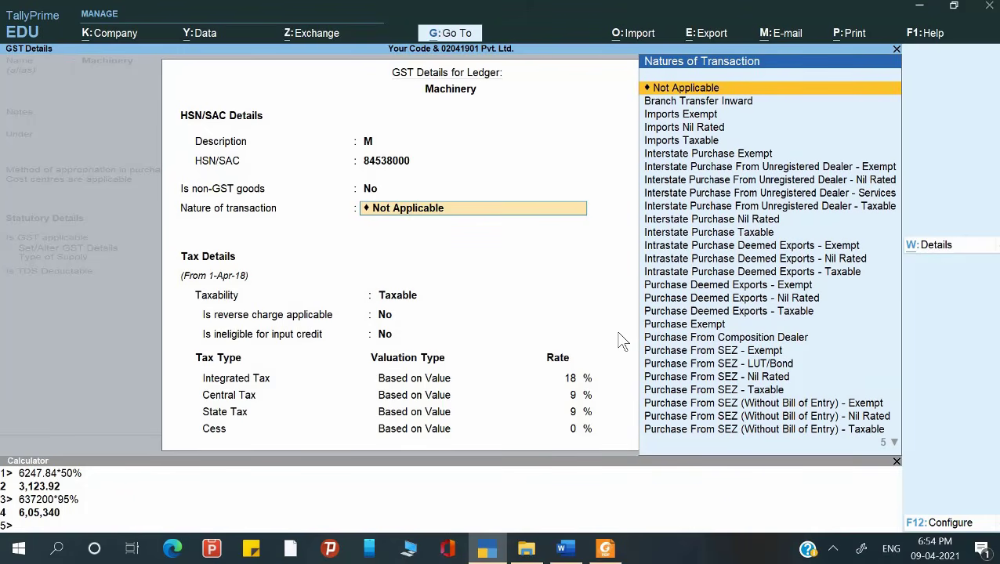
key("BackSpace")
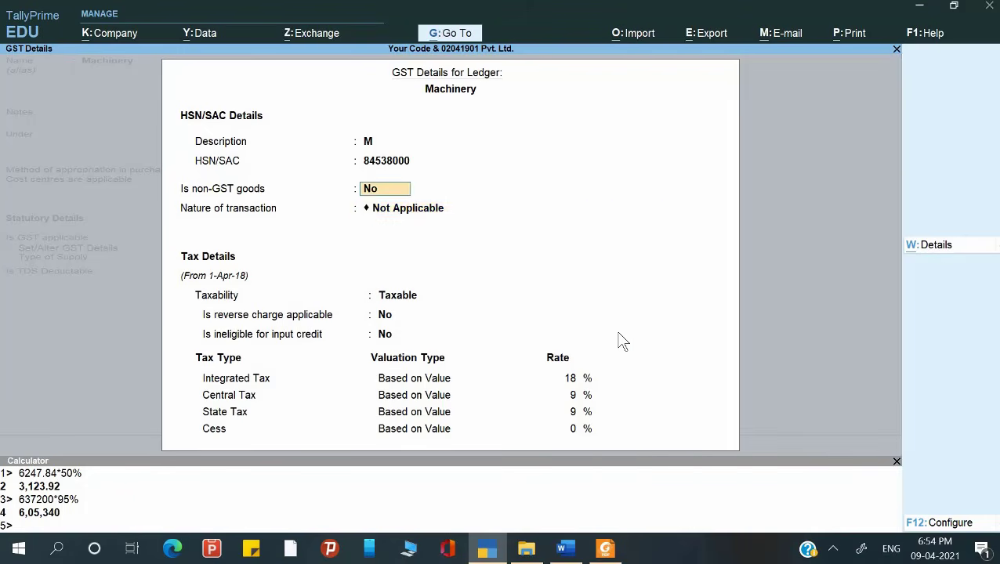
key("Return")
key("Return")
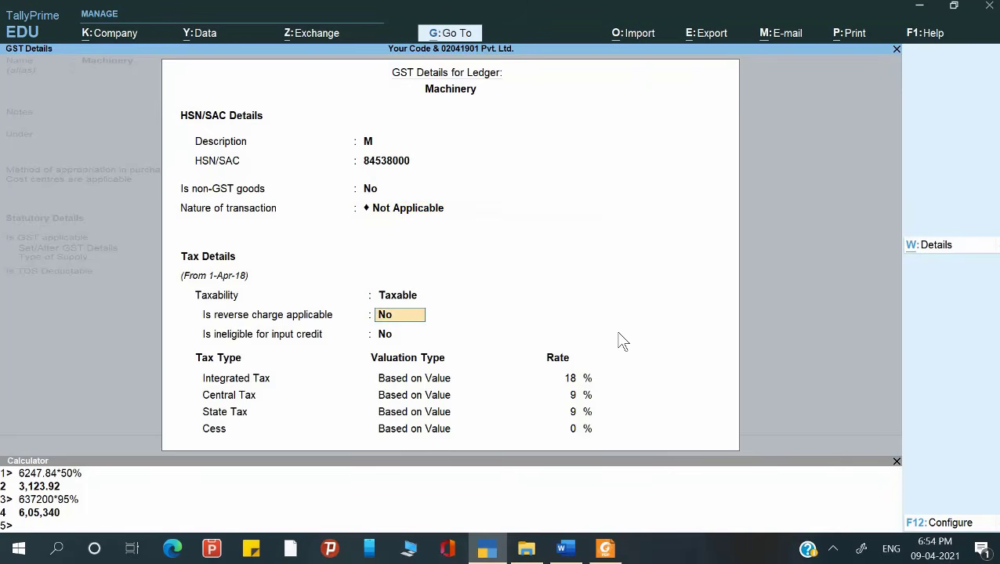
key("BackSpace")
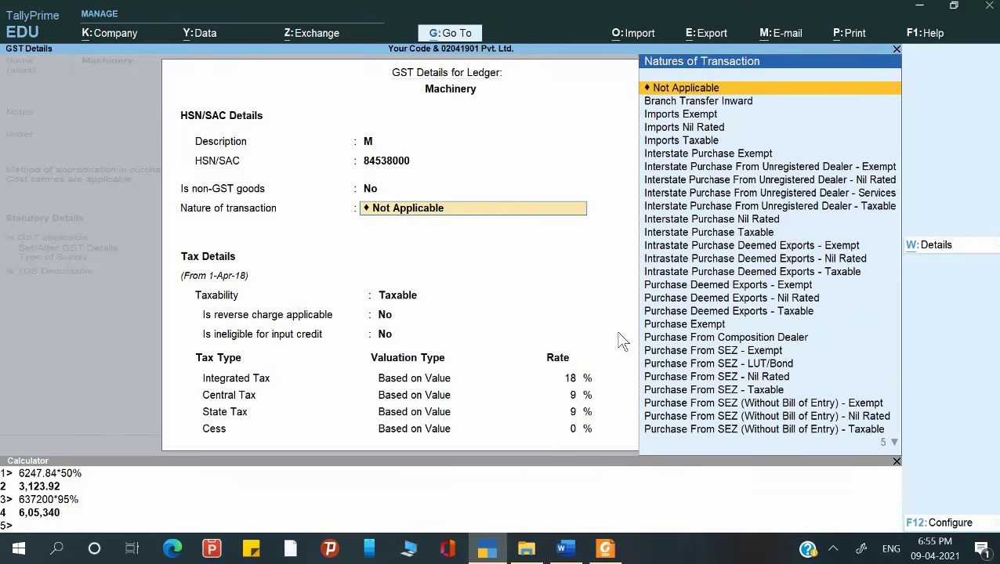
key("Return")
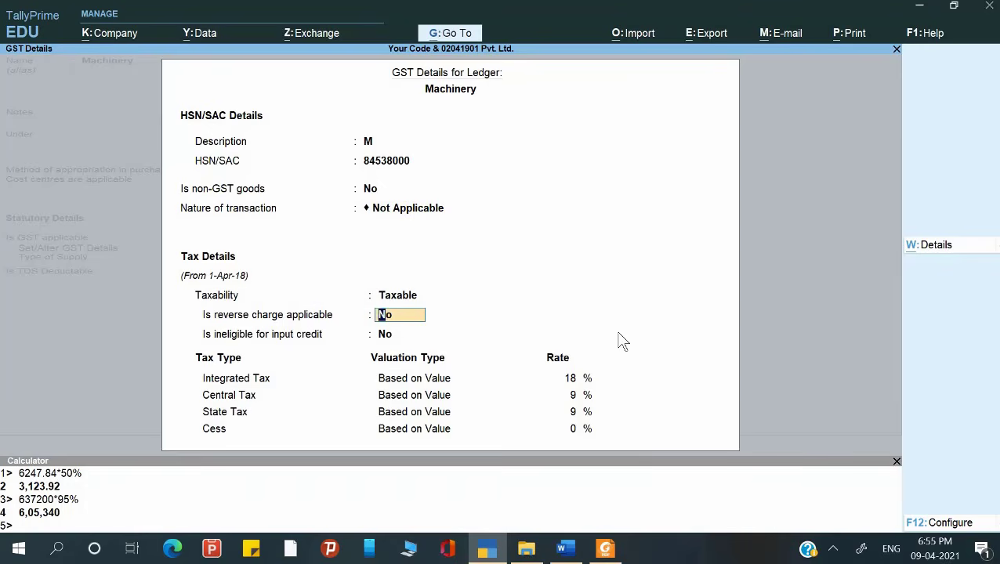
Review the GST details configuration with all options kept at Yes, and close Machinery's GST details without changes.
key("F12")
key("Return")
key("Return")
key("Return")
key("Return")
key("Return")
key("Return")
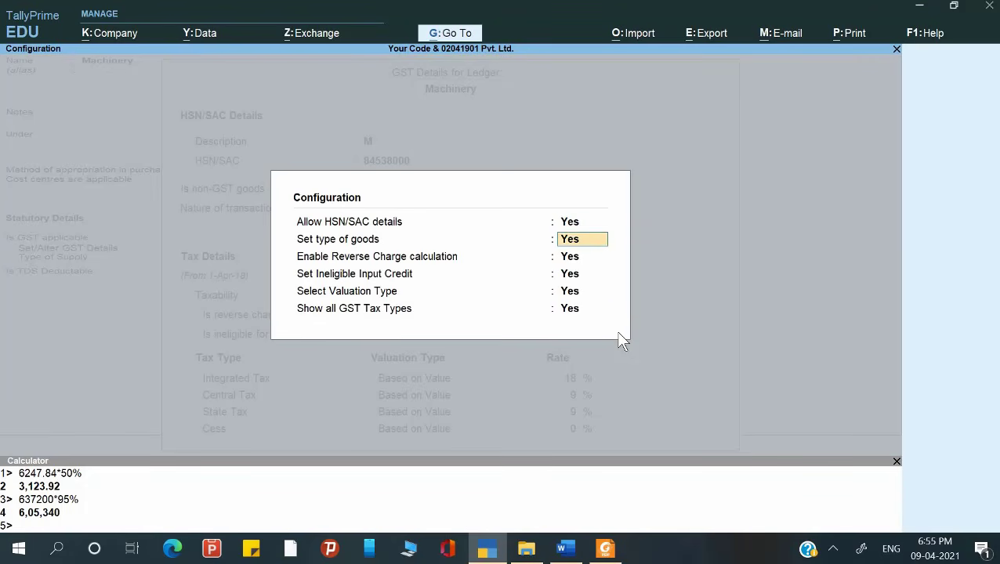
key("Return")
key("Return")
key("Return")
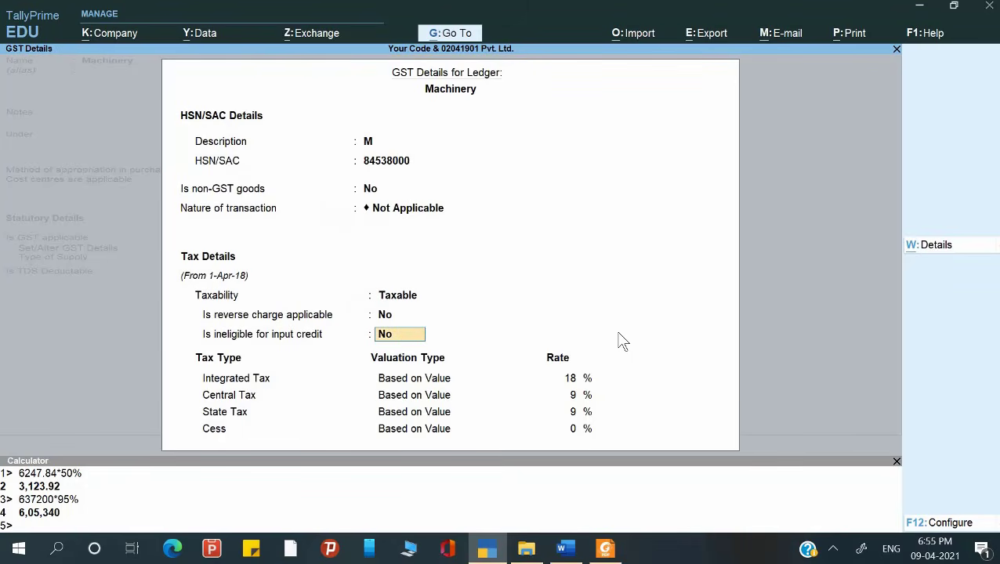
key("Return")
key("Return")
key("Return")
key("Return")
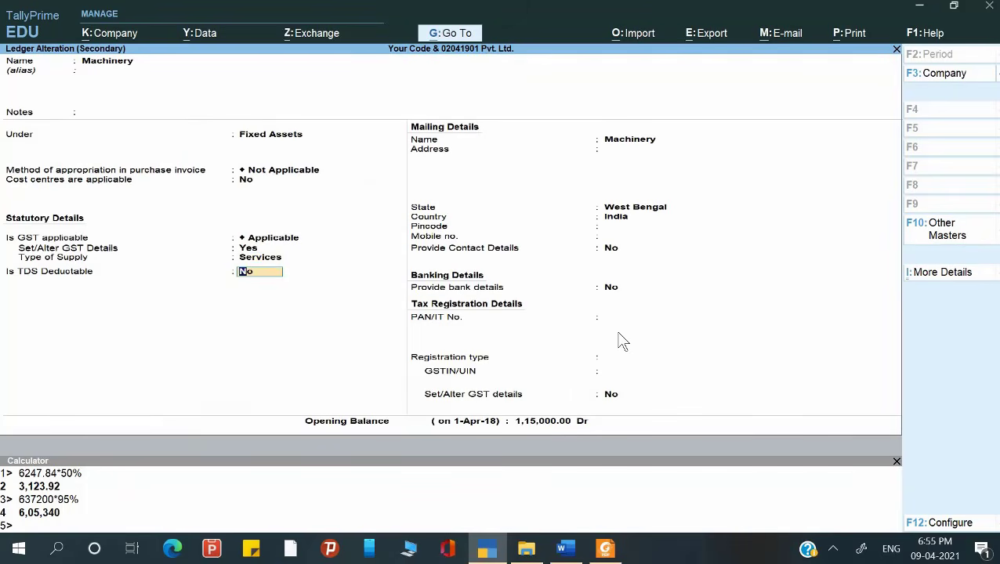
Set Machinery's type of supply to Goods, keep TDS deductable at No, and save the ledger alteration.
key("BackSpace")
key("Up")
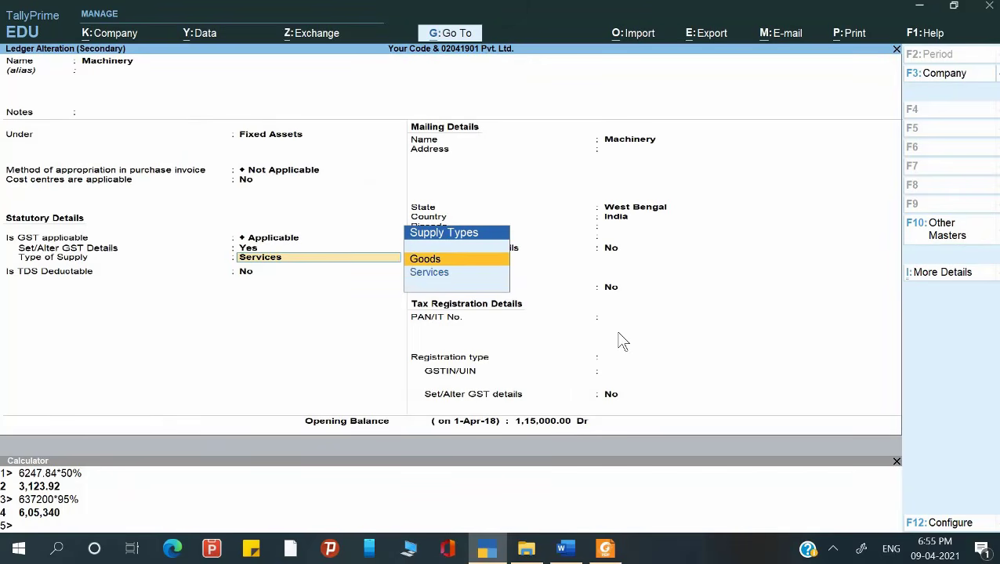
key("Return")
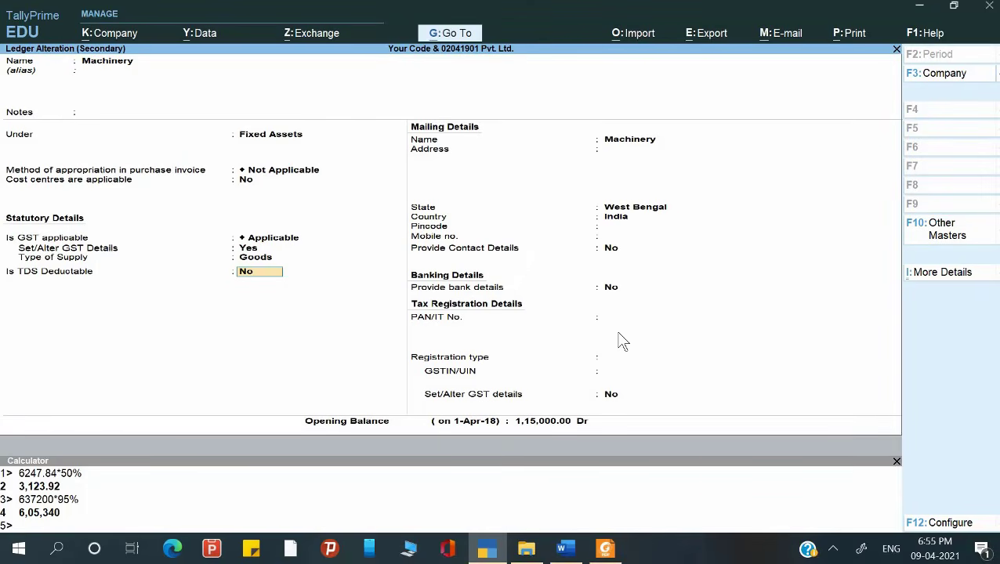
key("Return")
key("Return")
key("Return")
key("Return")
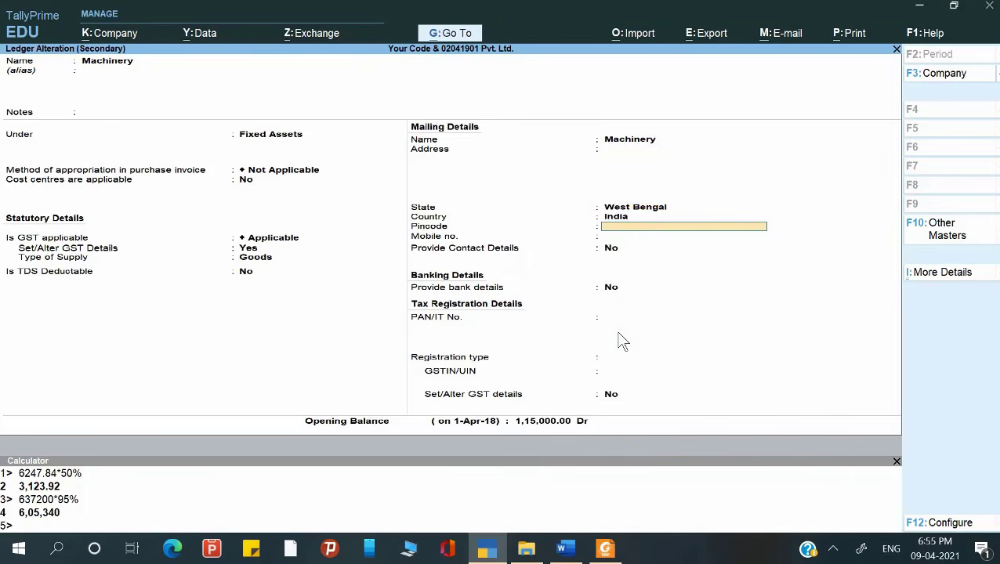
key("Return")
key("Return")
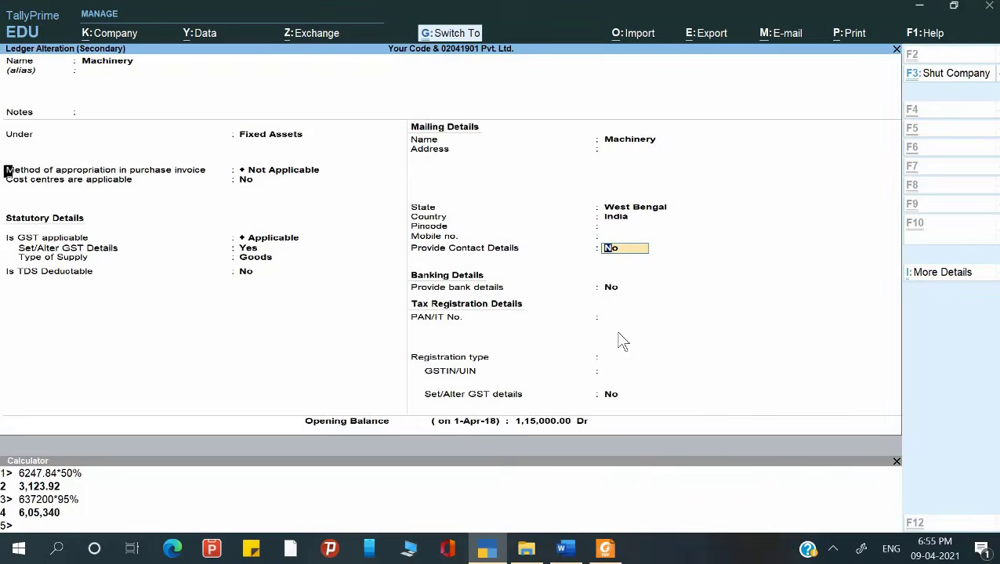
key("ctrl+a")
Enter 67,000 as the Machinery purchase amount from question 10 and accept its tax classification as Not Applicable.
key("alt+Tab")
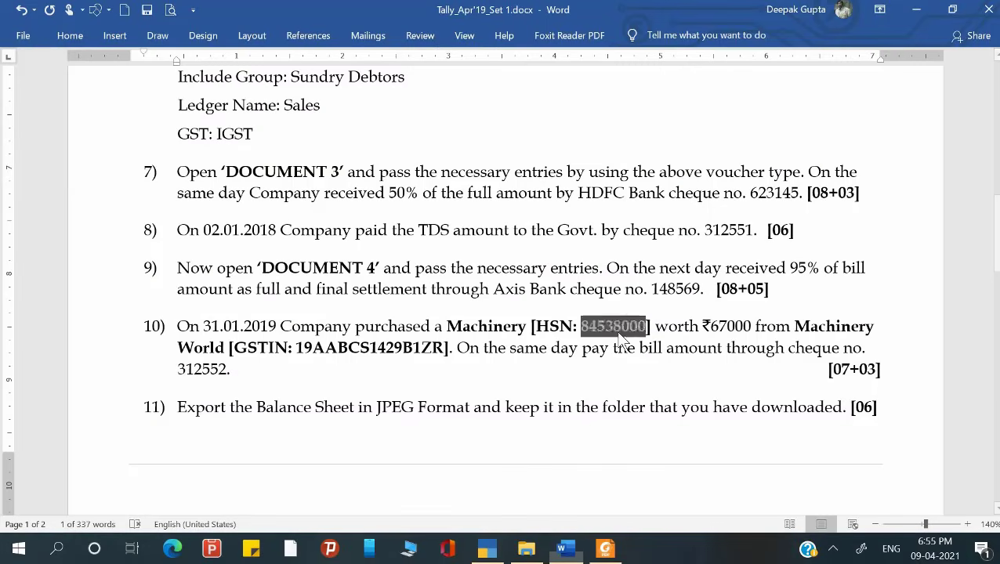
key("alt+Tab")
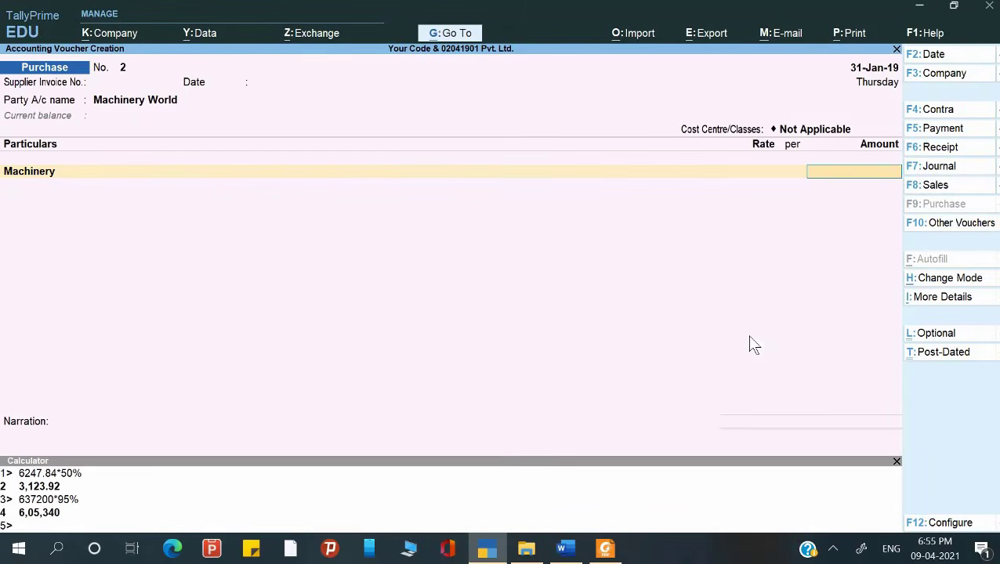
type("67,000")
key("Return")
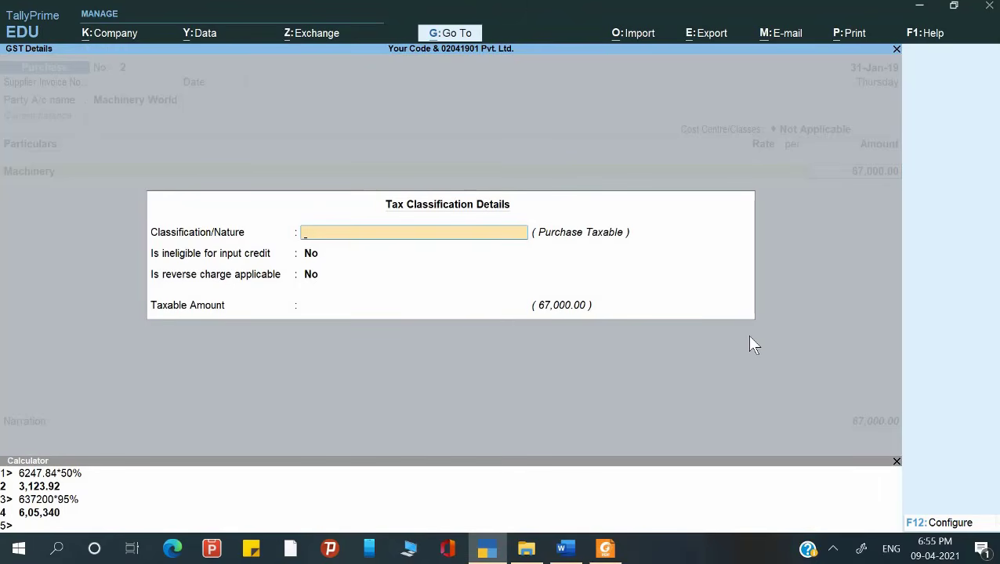
key("Return")
key("Return")
key("Return")
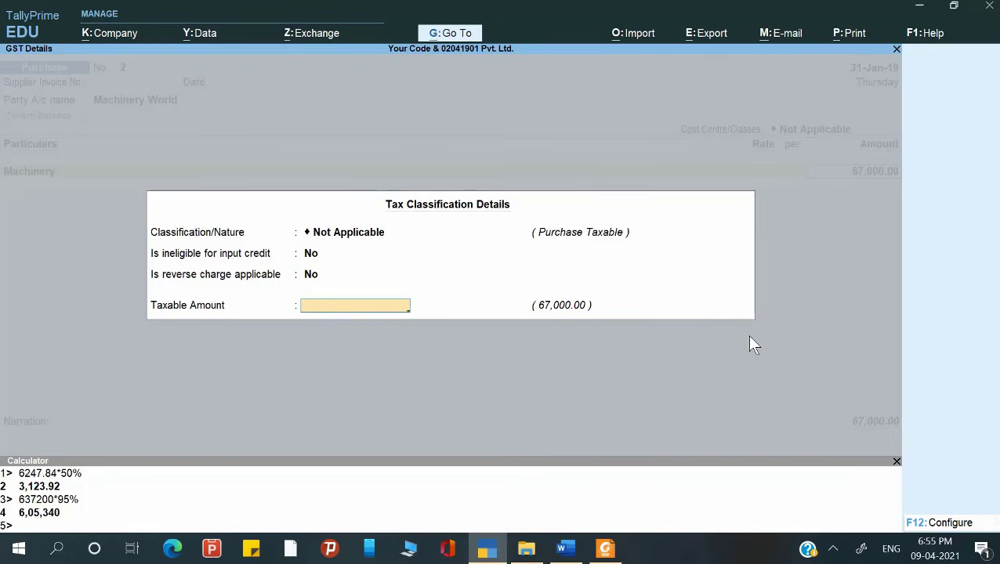
key("Return")
Add CGST and SGST lines to the machinery purchase voucher with their automatically calculated amounts.
type("C")
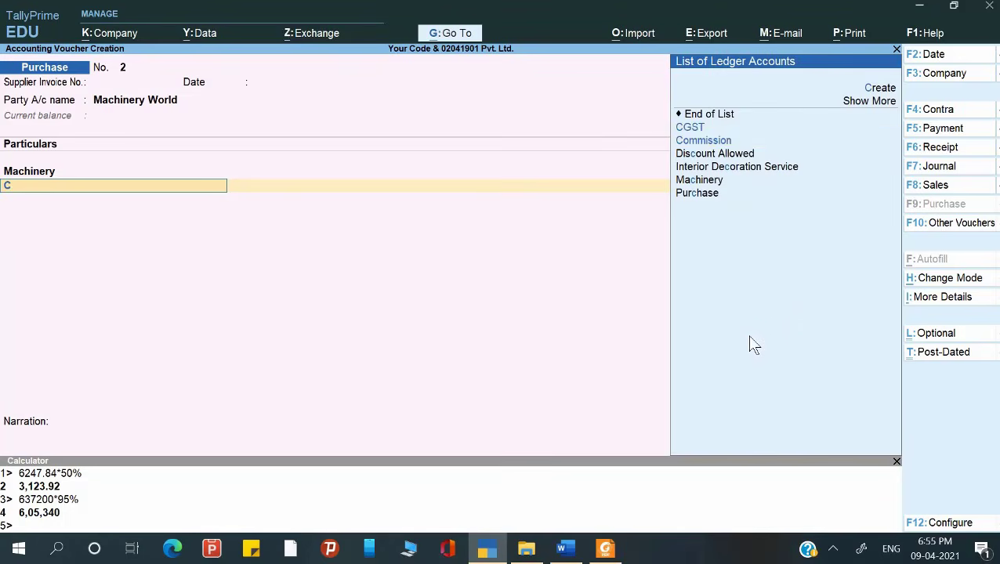
key("Down")
key("Down")
key("Up")
key("alt+Tab")
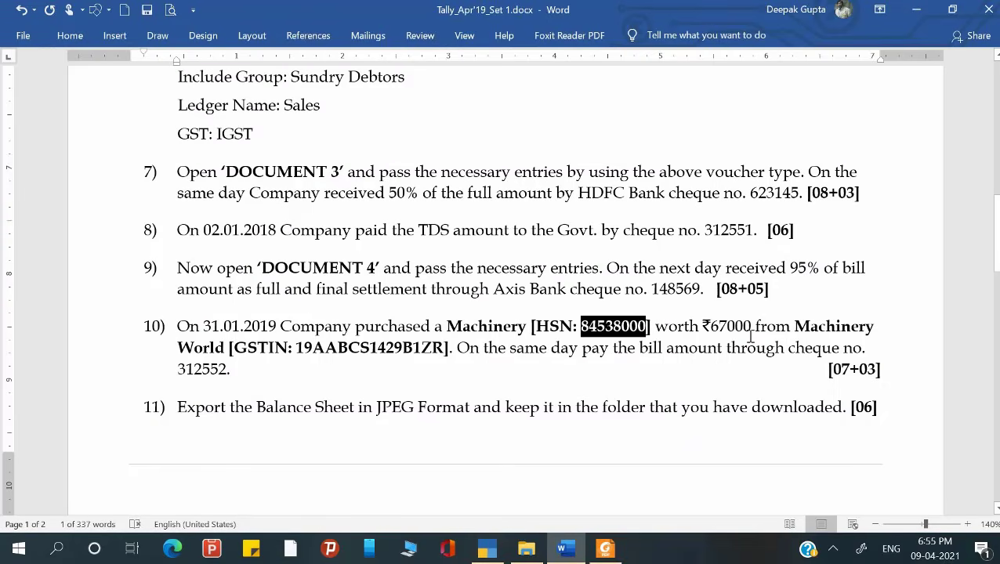
key("alt+Tab")
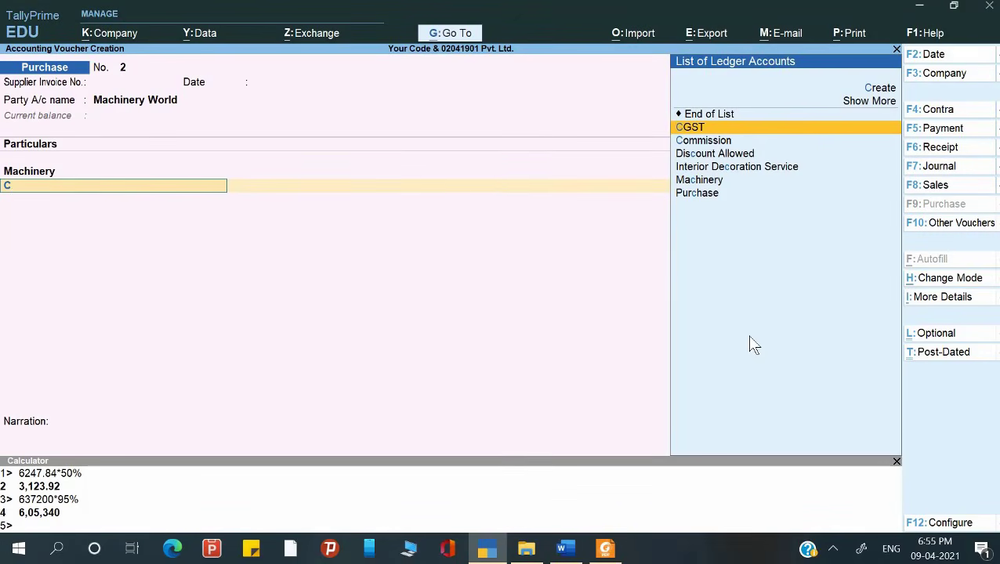
key("Return")
key("Return")
type("s")
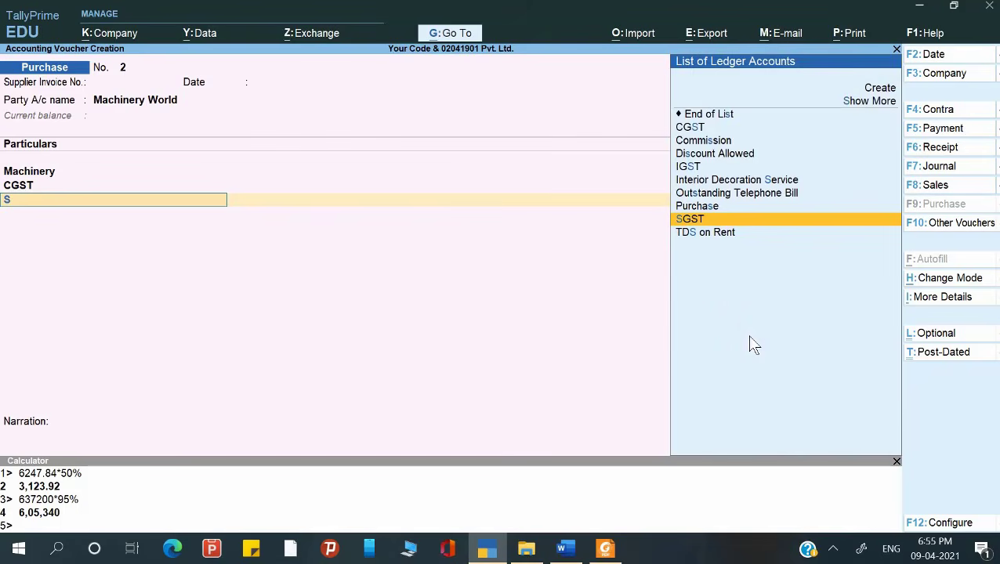
key("Return")
key("Return")
End the ledger list and record Machinery World's full bill amount as a New Ref in the bill-wise details.
key("Return")
key("Return")
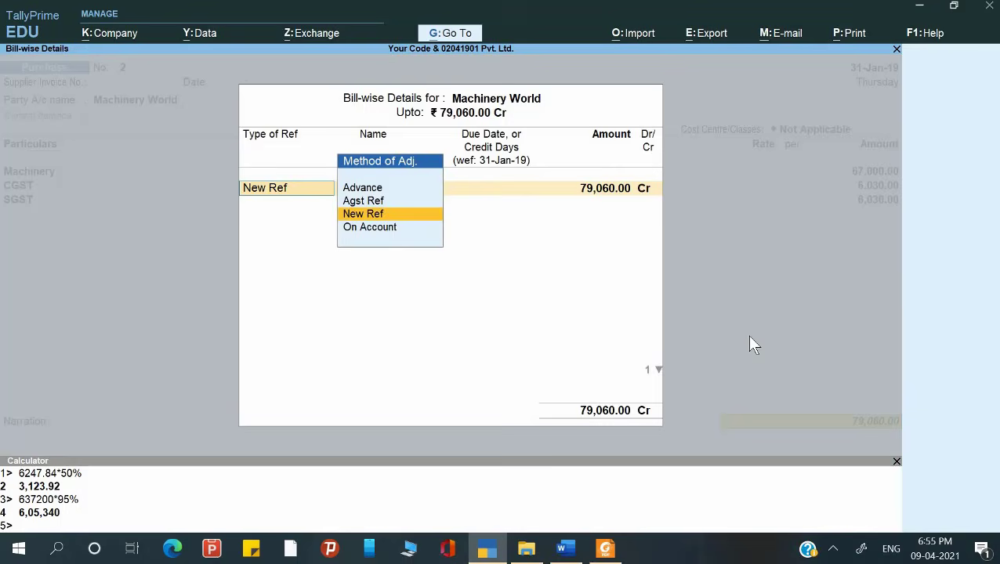
key("Return")
key("Return")
key("Return")
key("Return")
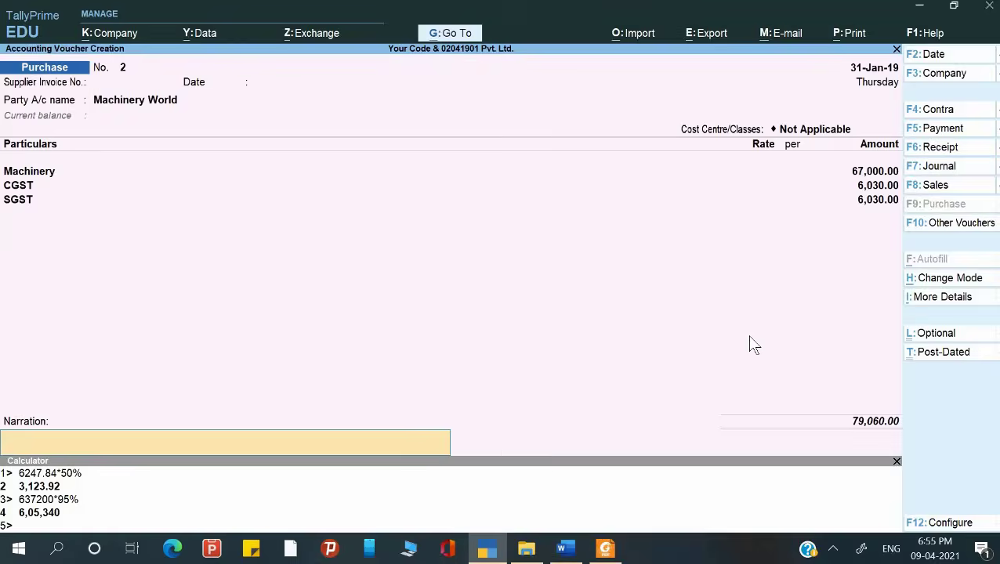
Enter the narration "Being machinery purchase" and save the purchase voucher.
type("Ne")
key("BackSpace")
key("BackSpace")
type("Being")
type(" machina")
type("ry")
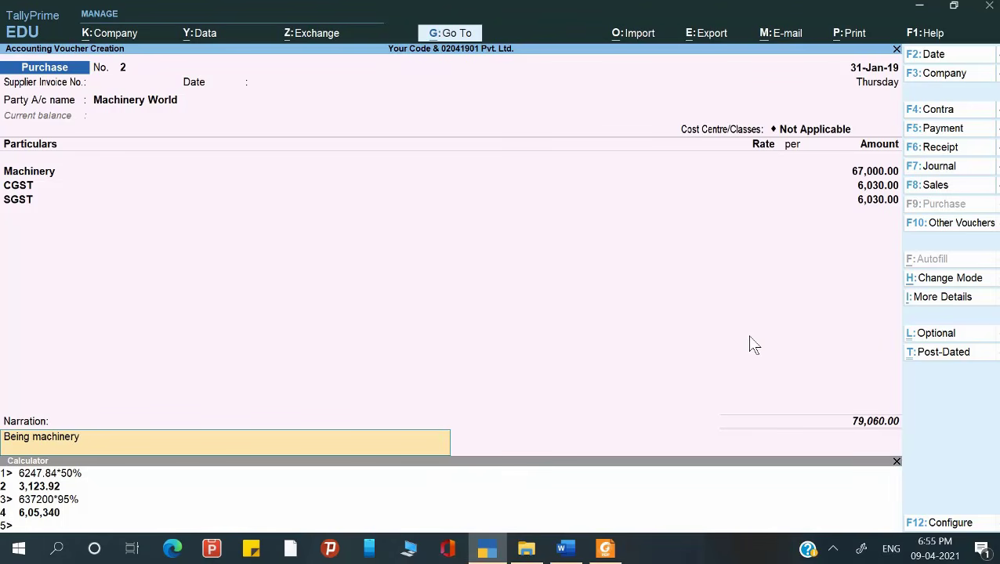
type(" purchase")
key("Return")
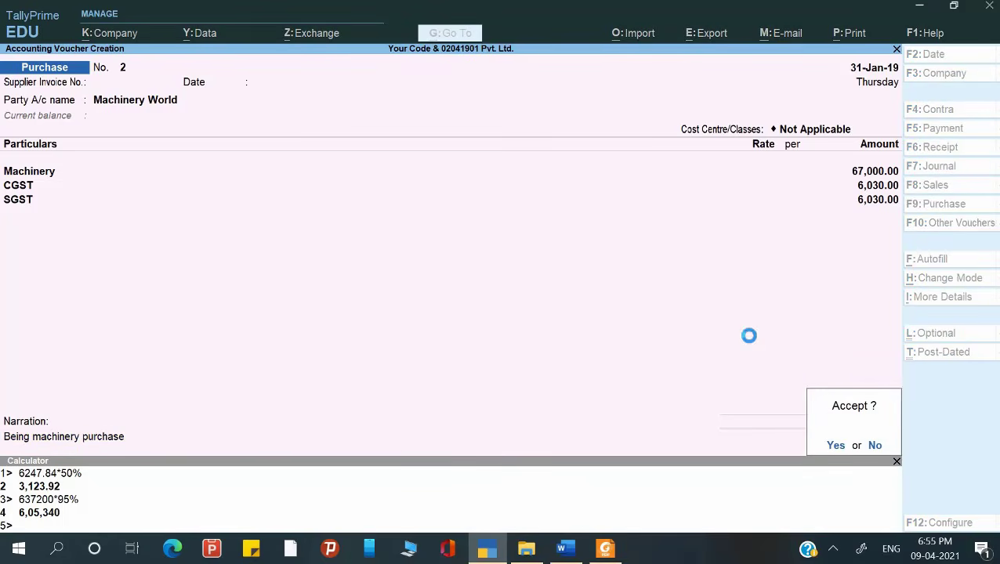
key("Return")
Check question 10's cheque payment instruction in Word and start a payment voucher in TallyPrime.
key("alt+Tab")
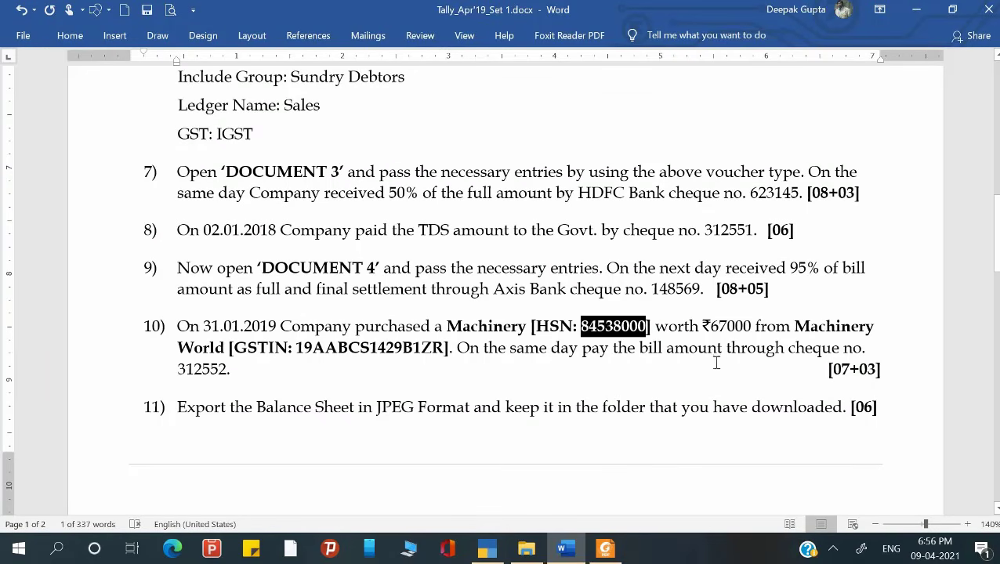
key("alt+Tab")
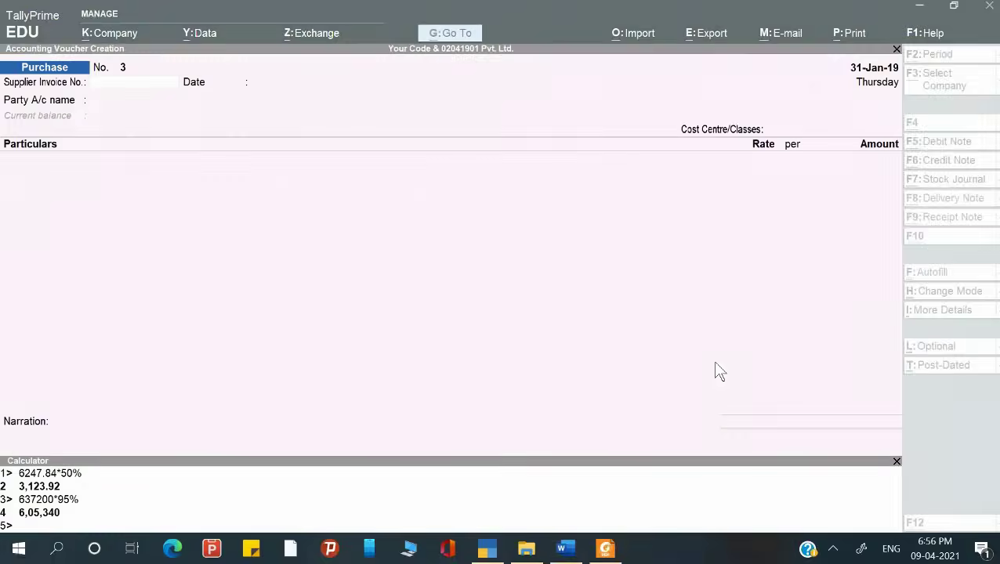
key("F5")
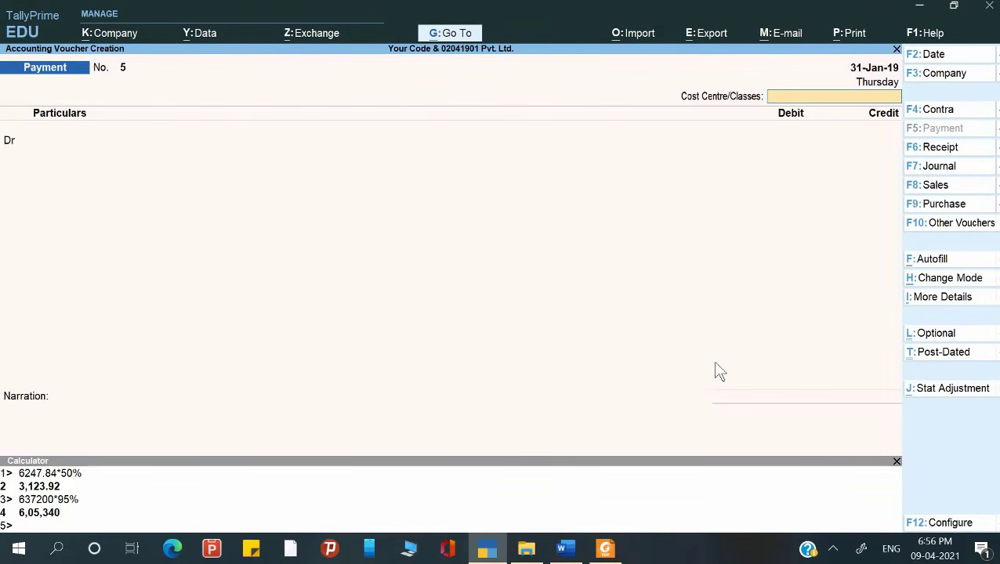
Leave the cost centre class as Not Applicable and select Machinery World as the debit ledger of the payment voucher.
key("Return")
key("Down")
key("Down")
key("Down")
key("Down")
key("Down")
key("Down")
key("Down")
key("Down")
key("Down")
key("Down")
key("Down")
key("Down")
key("Down")
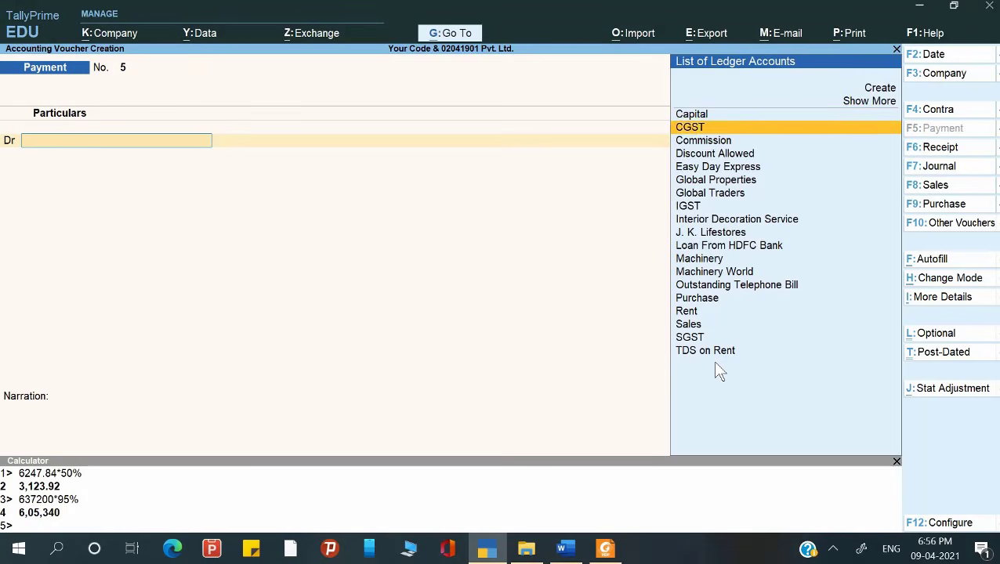
key("Up")
key("Up")
key("Up")
key("Up")
key("Up")
key("Up")
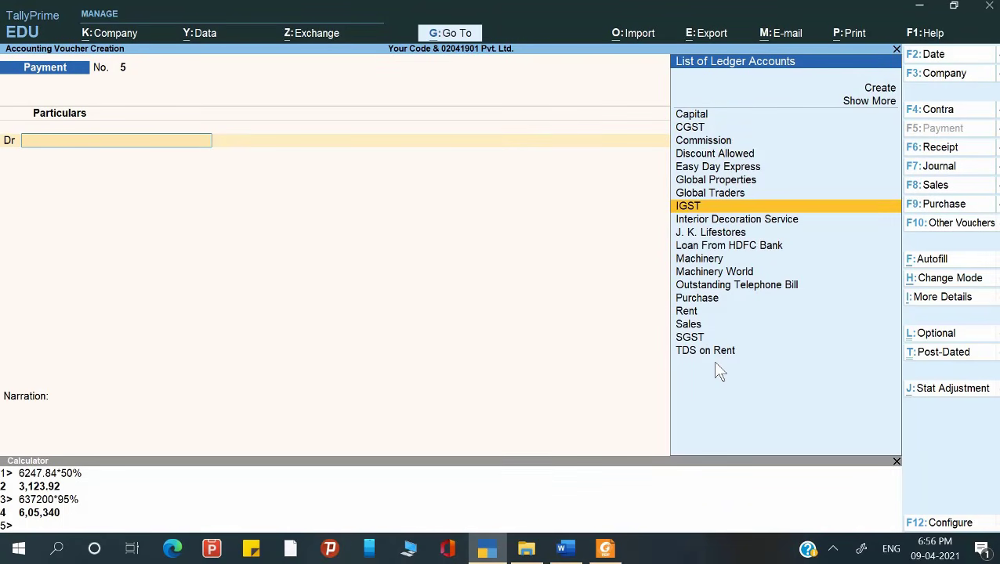
key("Down")
key("Down")
key("Down")
key("Down")
key("Down")
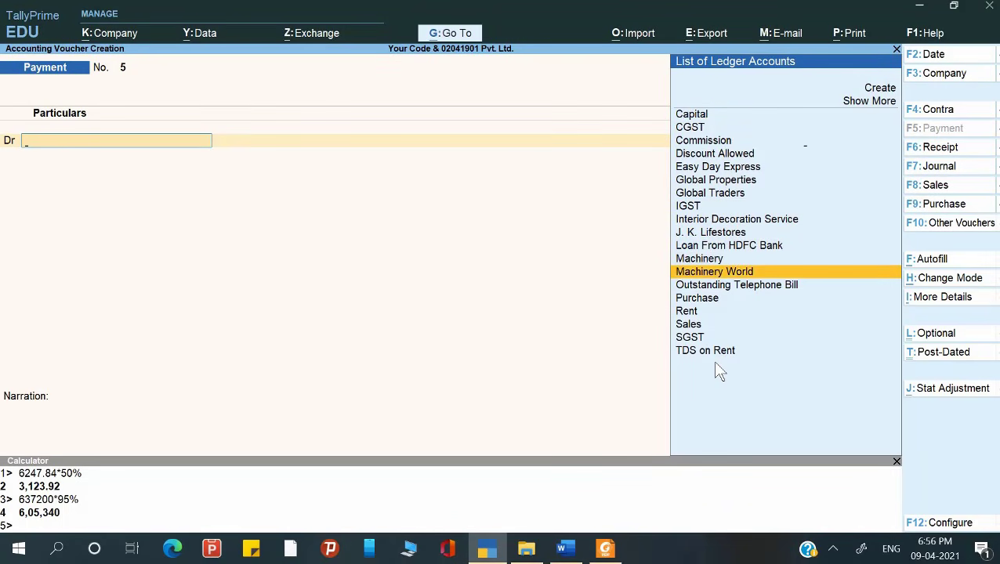
key("Return")
Enter 79,060 as the debit amount for Machinery World, checking question 10's payment instruction in Word before accepting it.
type("790")
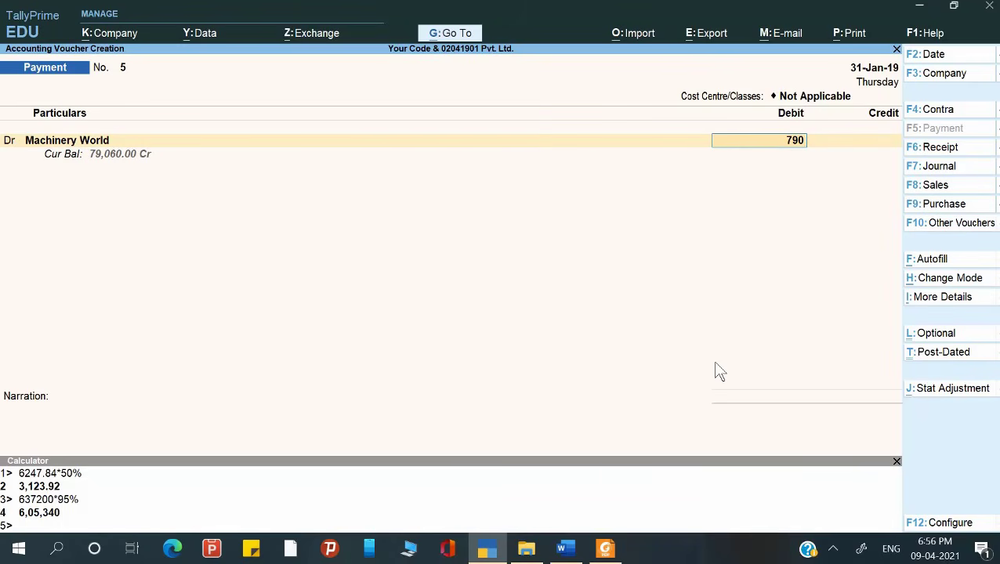
type("60")
key("alt+Tab")
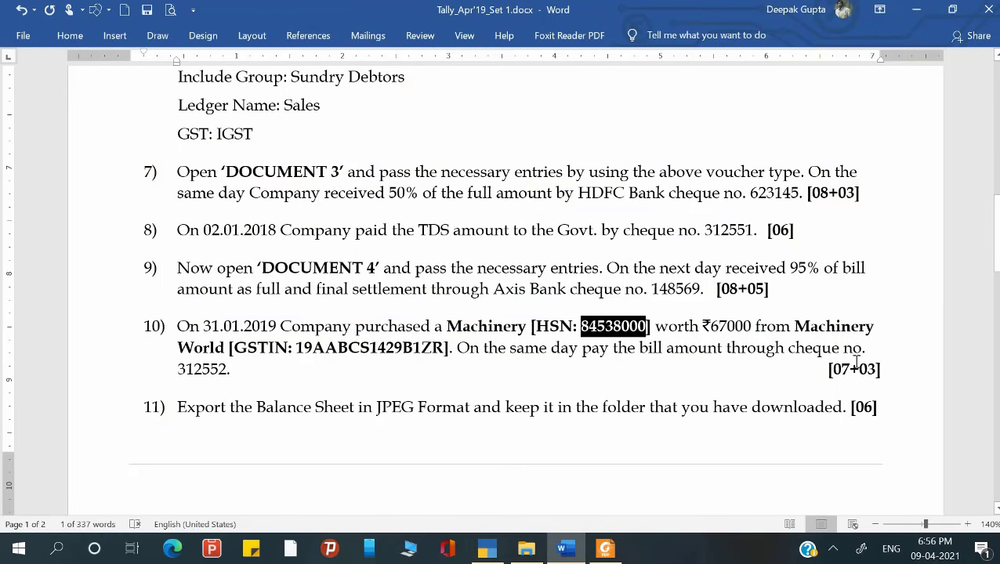
key("alt+Tab")
key("Return")
Allocate Machinery World's full payment as Agst Ref to its pending bill 2 in the bill-wise details.
key("Return")
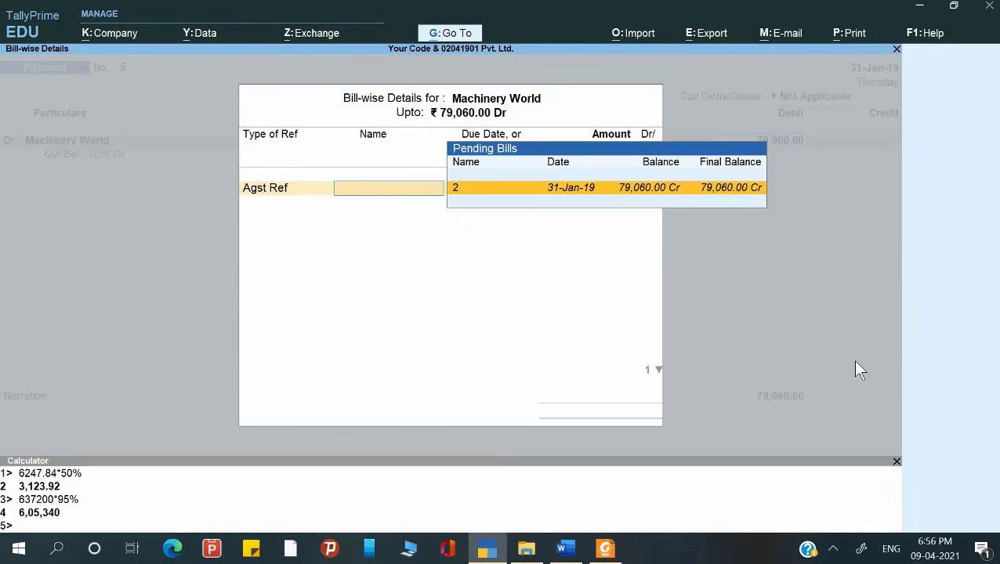
key("Return")
key("Return")
key("Return")
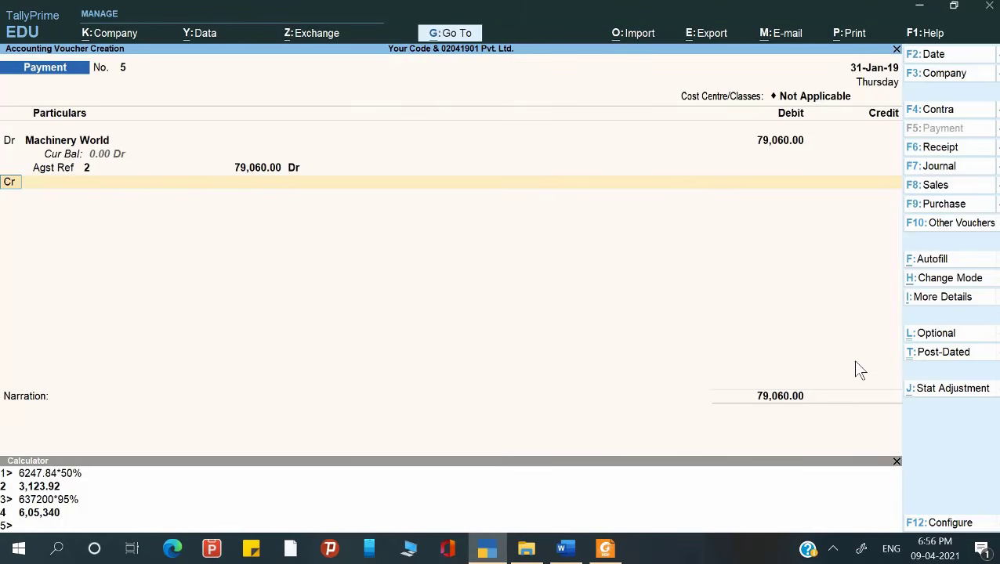
Credit IDBI Bank with the full payment amount in the payment voucher.
key("Return")
key("Down")
key("Down")
key("Down")
key("Down")
key("Down")
key("Down")
key("Down")
key("Down")
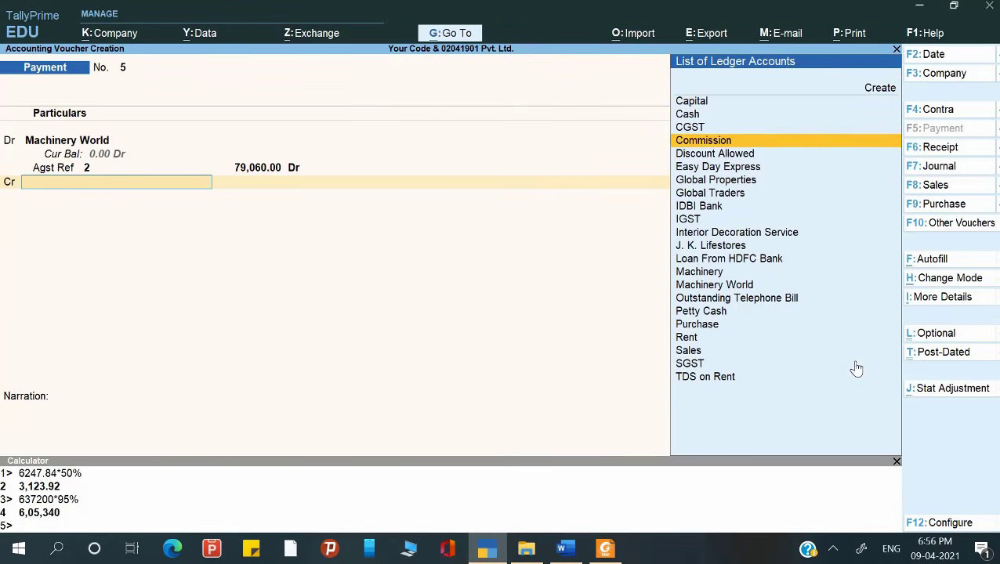
key("Return")
key("Return")
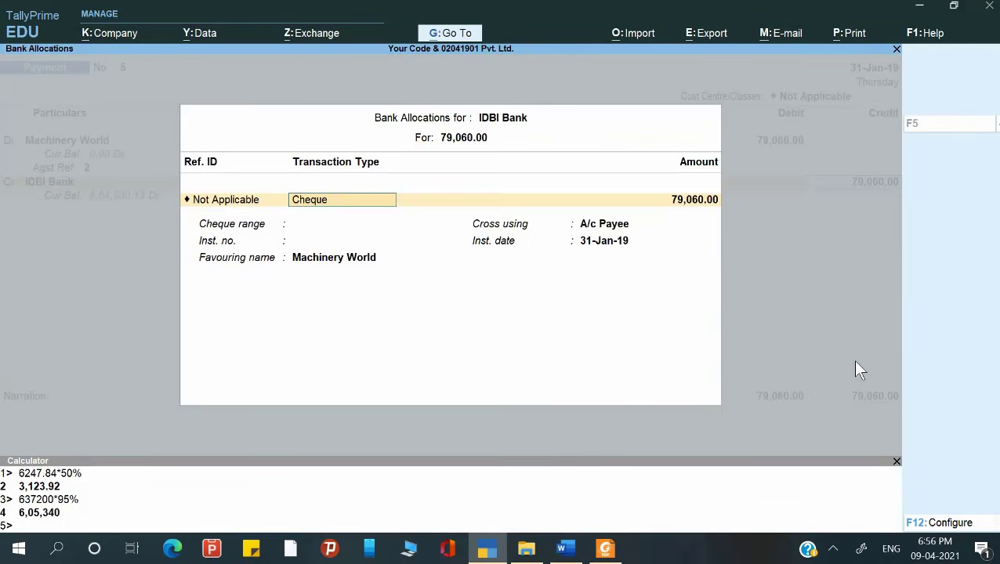
Complete IDBI Bank's cheque allocation with cheque range Not Applicable and instrument number 312552 copied from question 10 in Word.
key("Return")
key("Return")
key("Return")
key("alt+Tab")
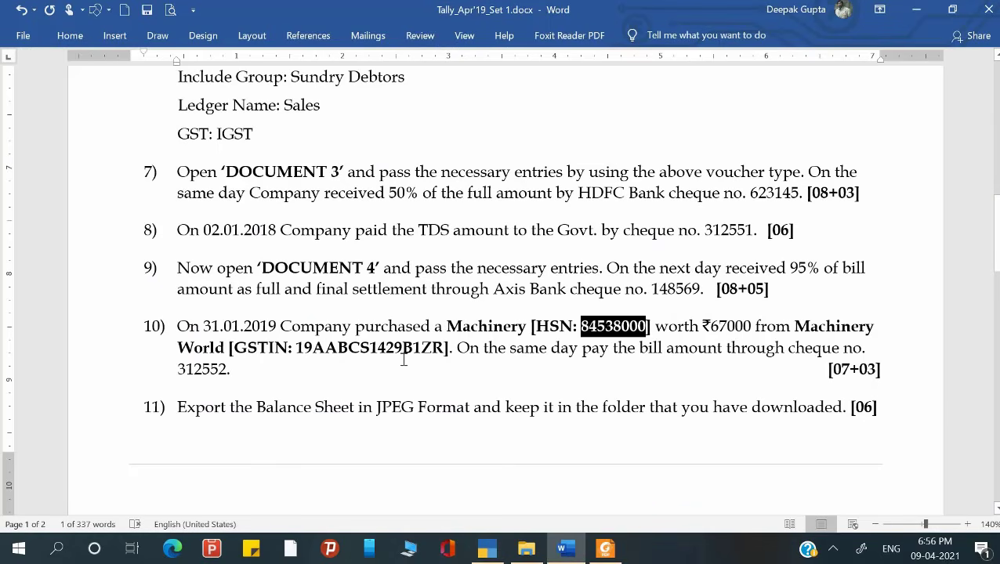
left_click_drag(180, 369, 227, 365)
key("ctrl+c")
key("alt+Tab")
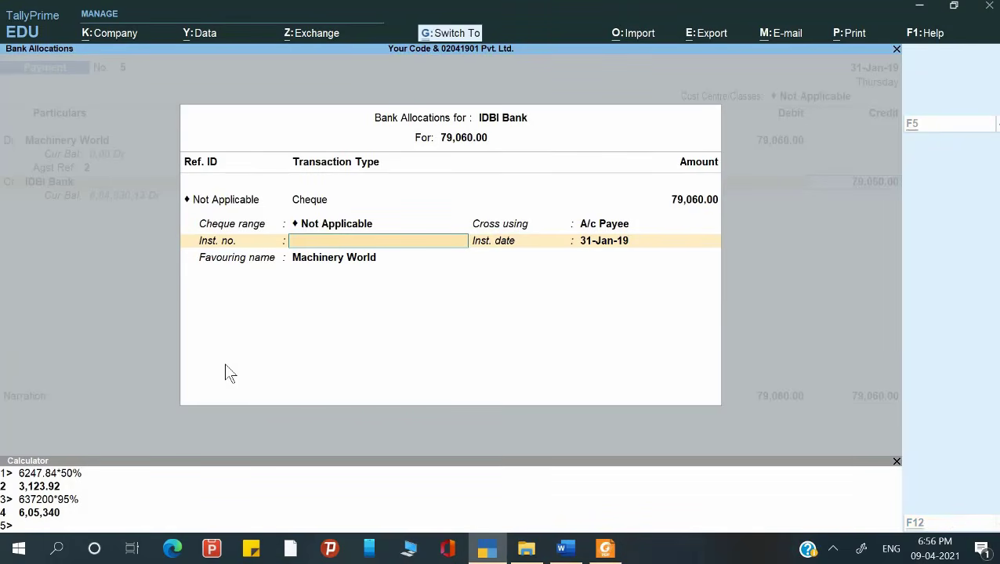
key("ctrl+alt+v")
key("Return")
key("Return")
key("Return")
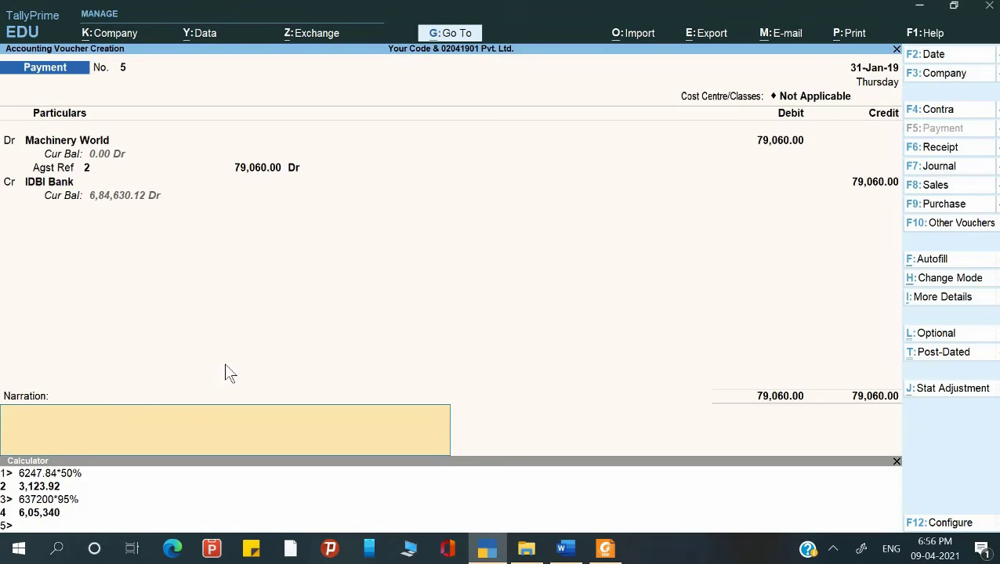
Fill in the narration "Being payment made" and save the payment voucher.
key("alt+r")
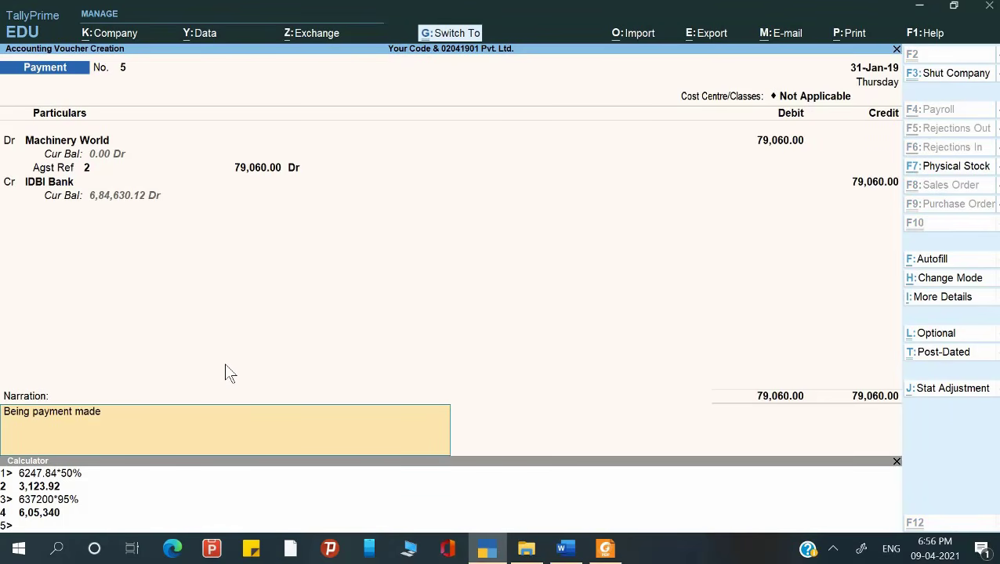
key("Return")
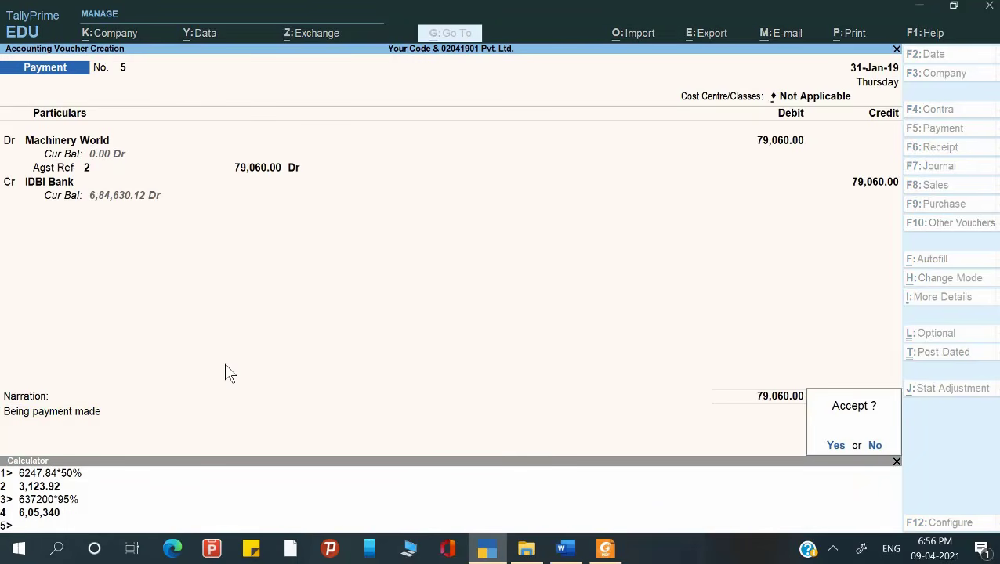
key("Return")
Read question 11's export instruction in Word and create a desktop folder named with the computer user's first name.
key("alt+Tab")
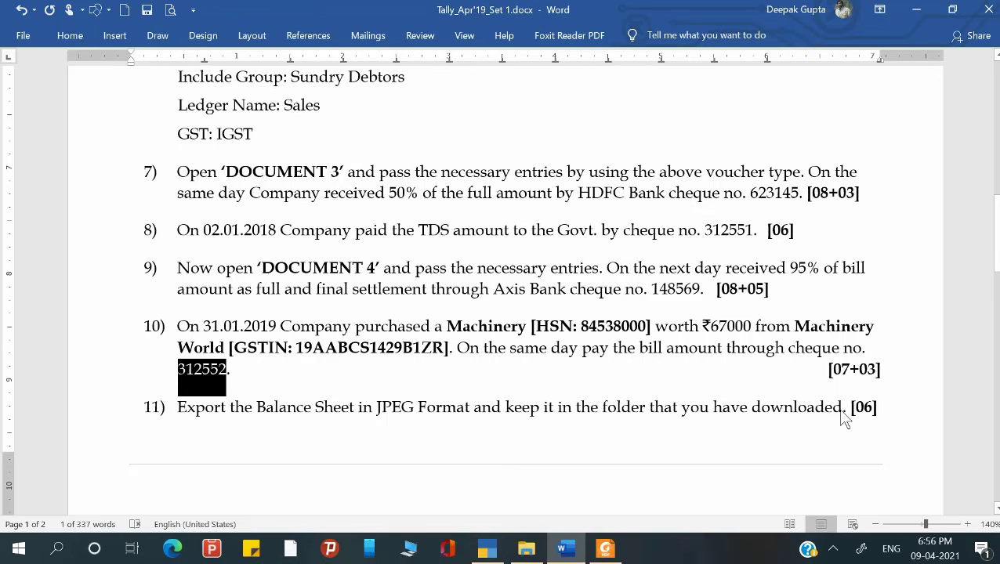
key("alt+Tab")
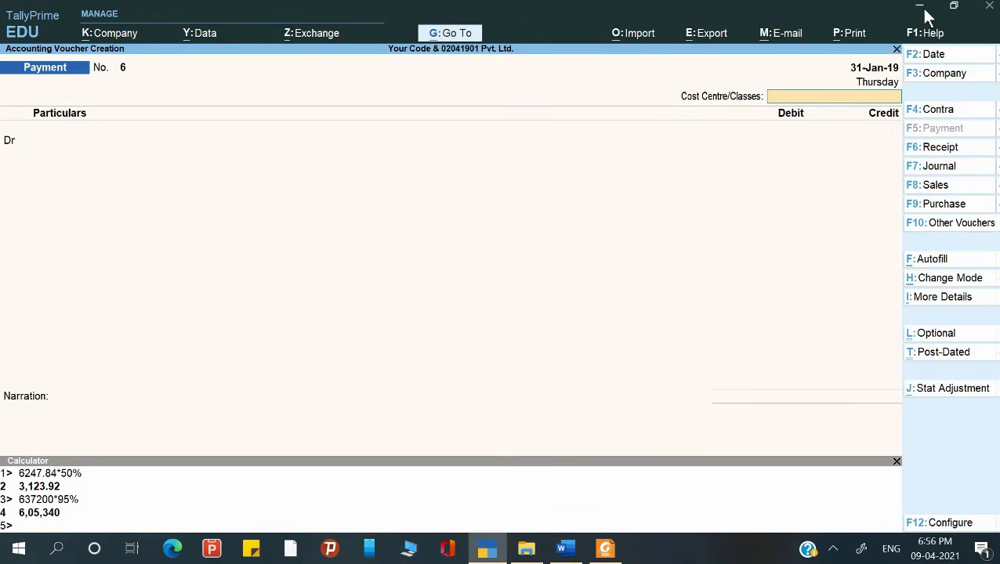
left_click(924, 9)
left_click(917, 11)
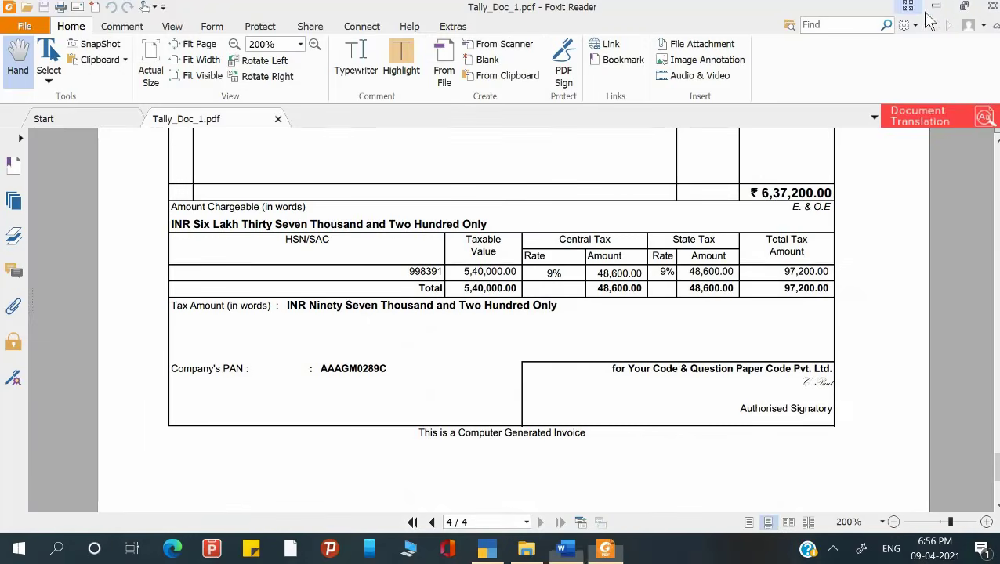
left_click(917, 8)
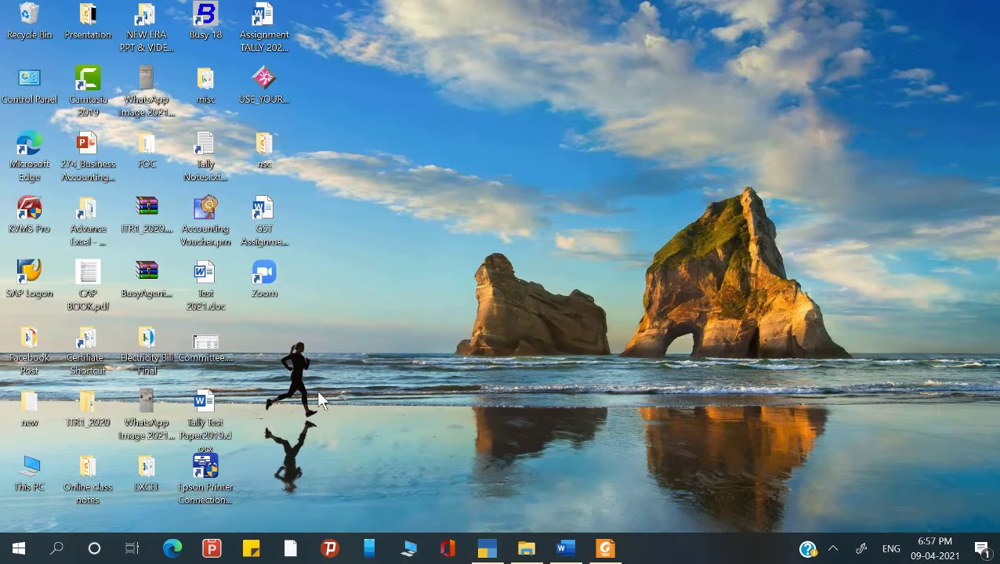
key("ctrl+shift+n")
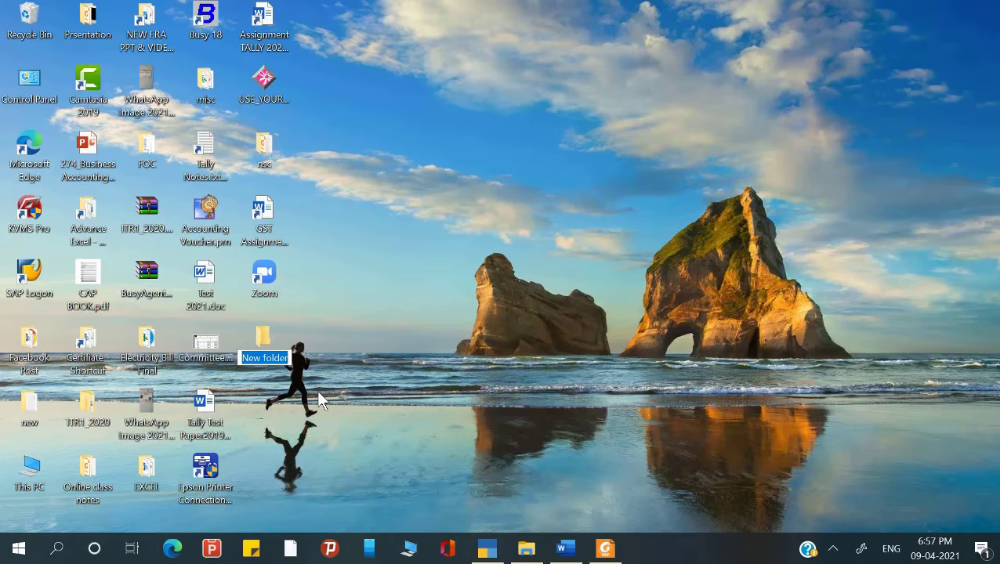
type("Deepak")
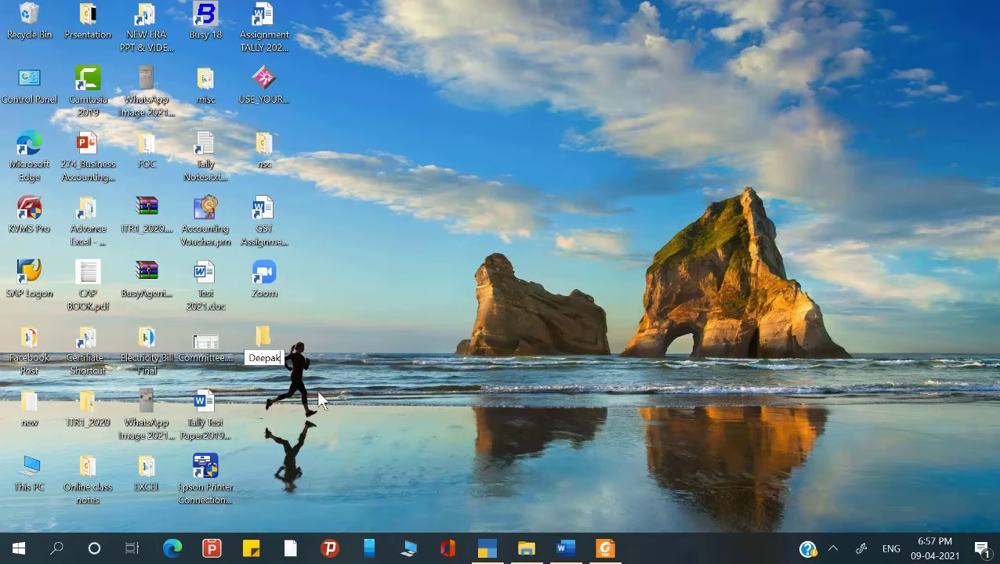
key("Return")
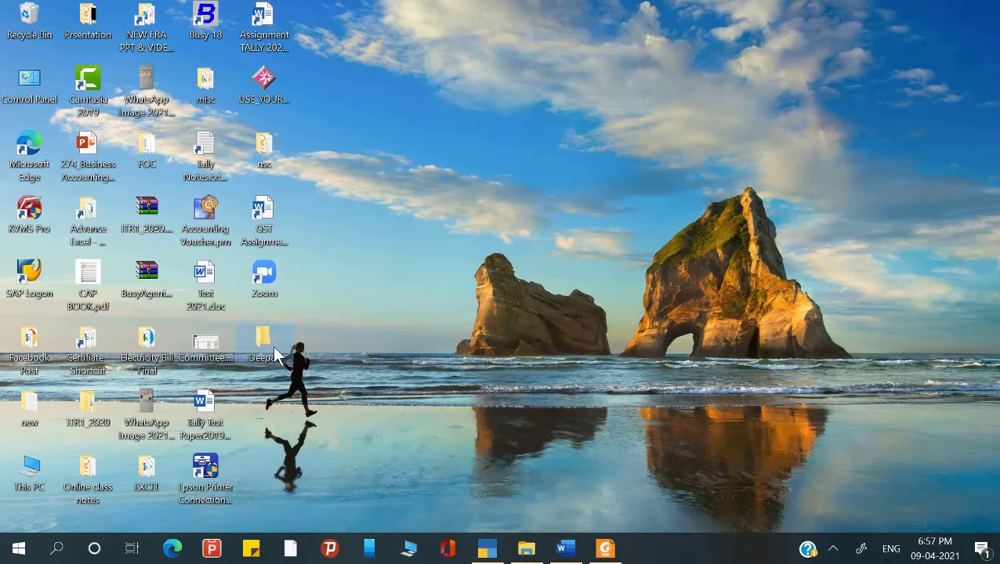
Open the new desktop folder in a maximized window and copy its full folder path.
key("Return")
left_click_drag(330, 9, 517, 175)
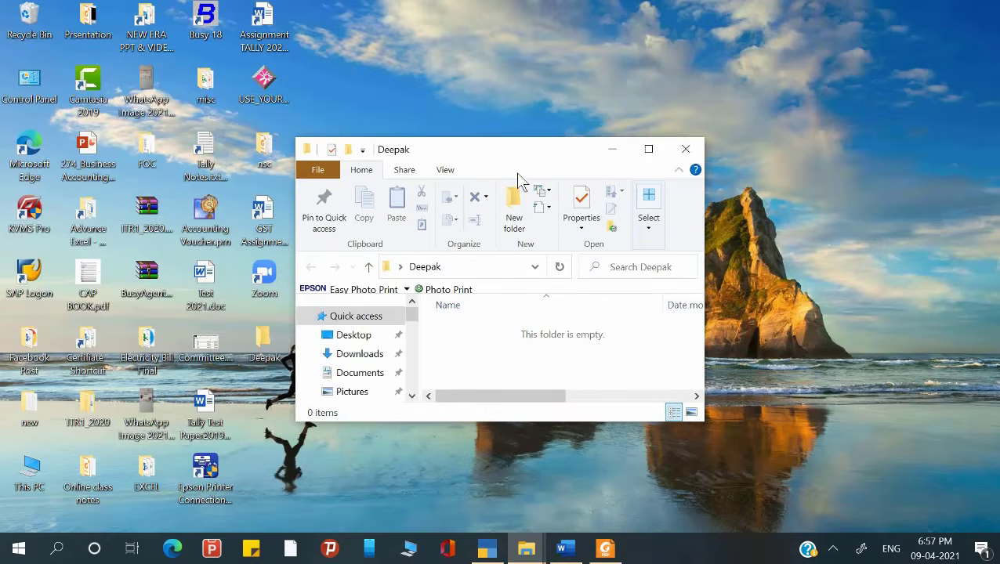
double_click(517, 161)
left_click(350, 122)
key("ctrl+c")
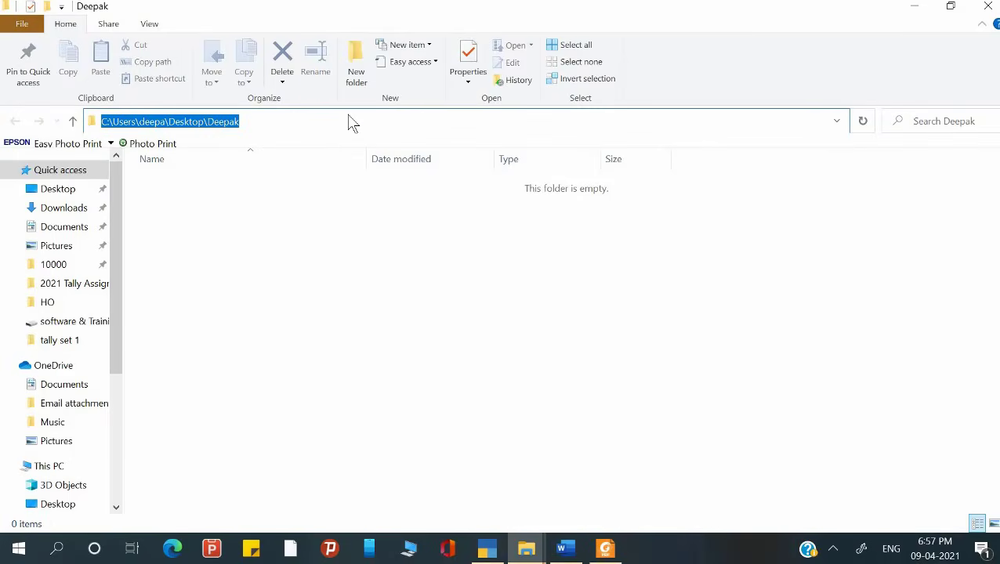
Return to TallyPrime, leave voucher entry without quitting the program, and open the Balance Sheet in detailed view.
left_click(487, 549)
key("Escape")
key("y")
key("Escape")
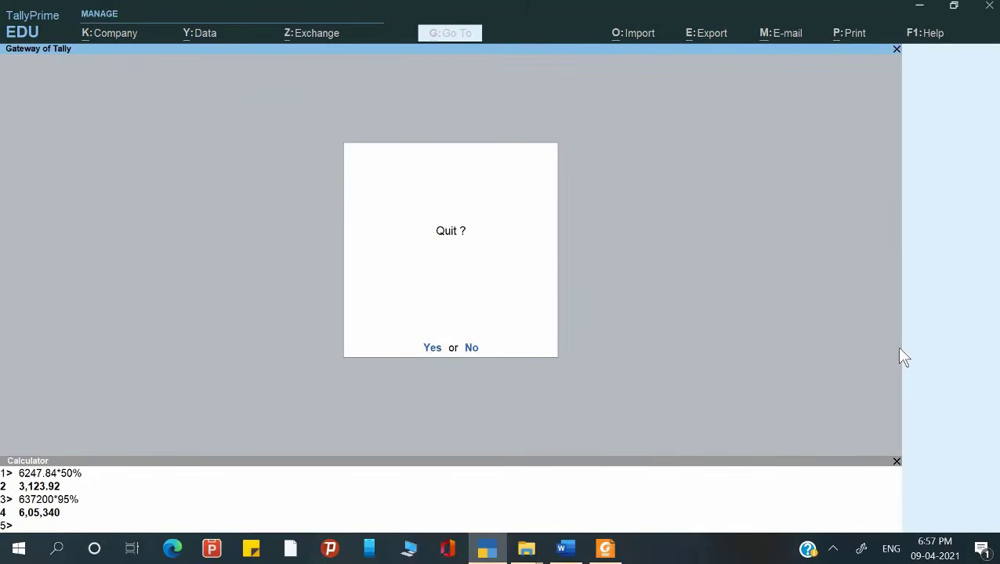
key("n")
key("b")
key("alt+F5")
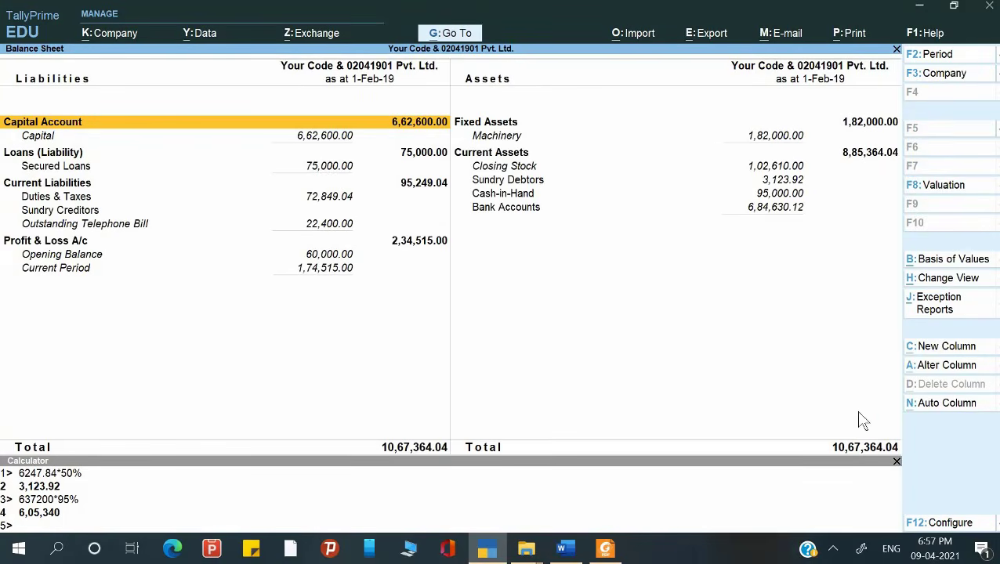
Recheck question 11's required file format in Word and open the export configuration for the current Balance Sheet in TallyPrime.
key("alt+Tab")
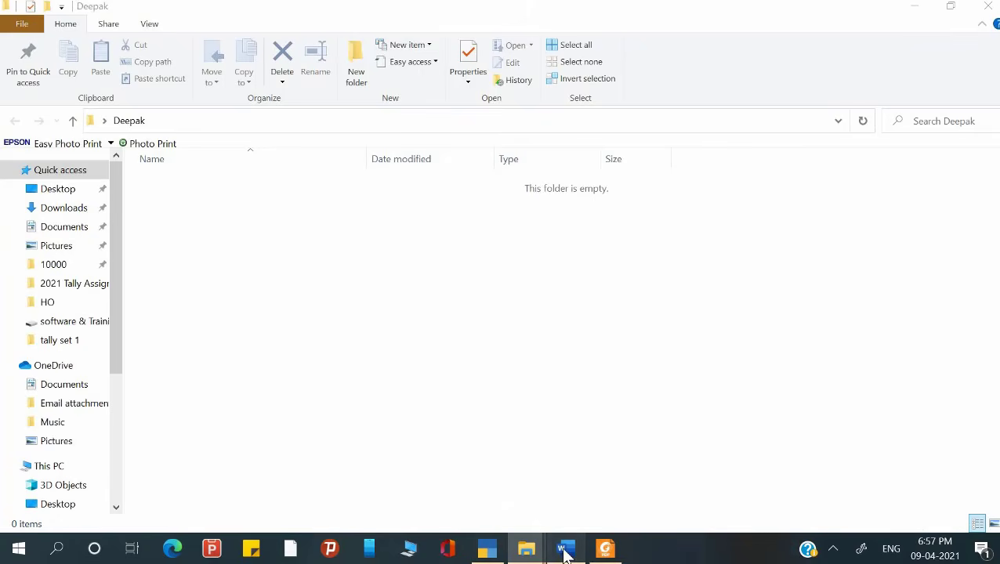
left_click(563, 549)
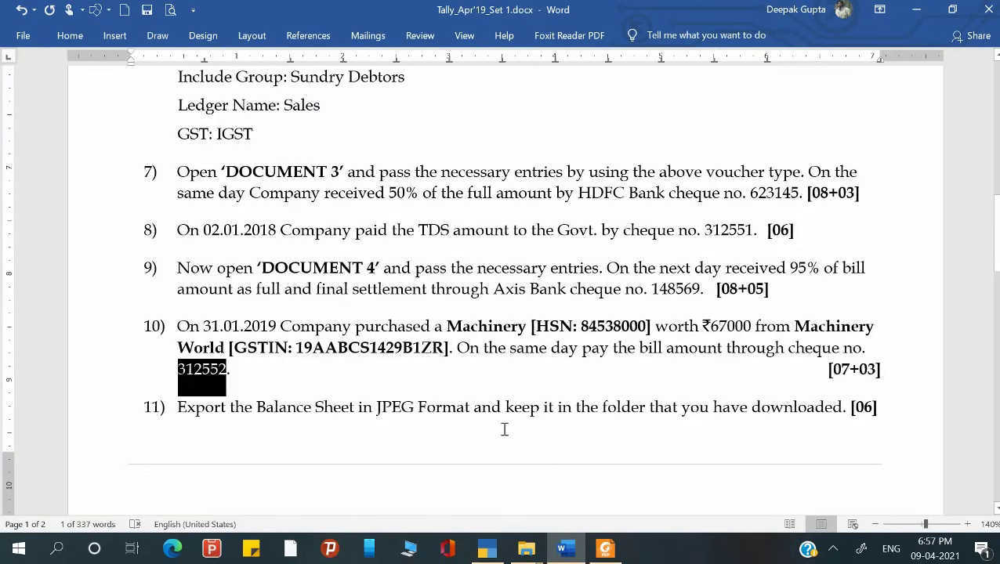
left_click(488, 548)
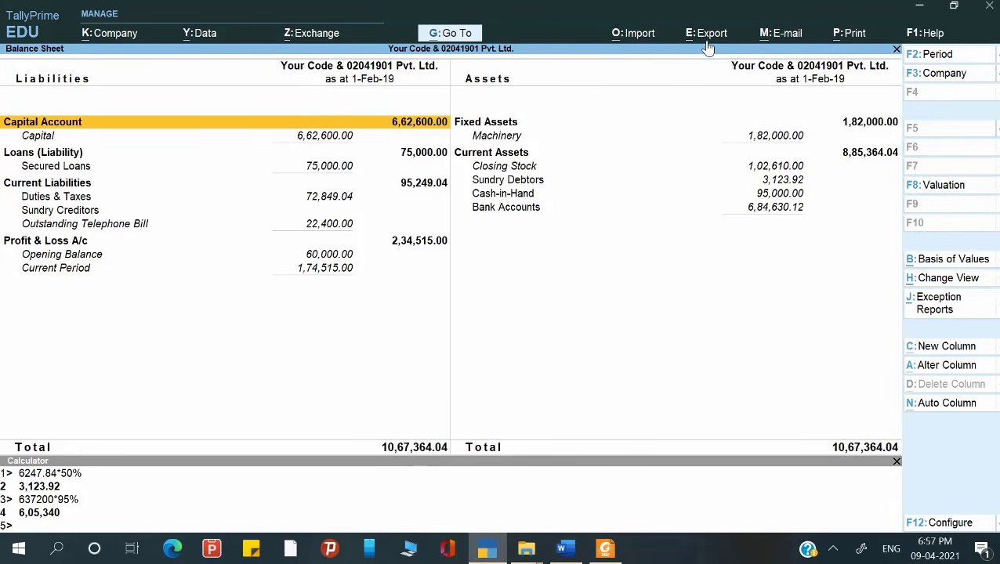
key("alt+e")
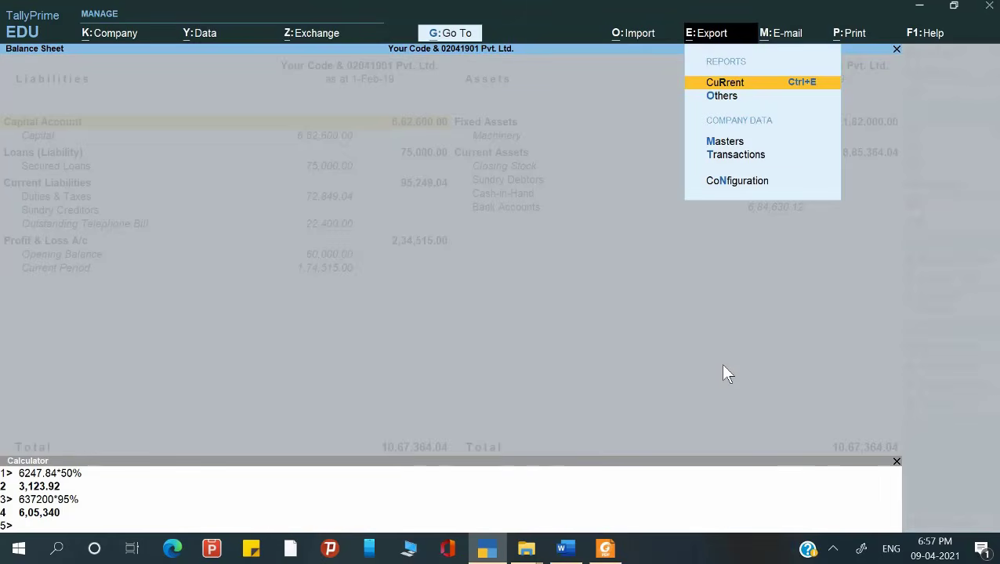
key("Return")
key("Left")
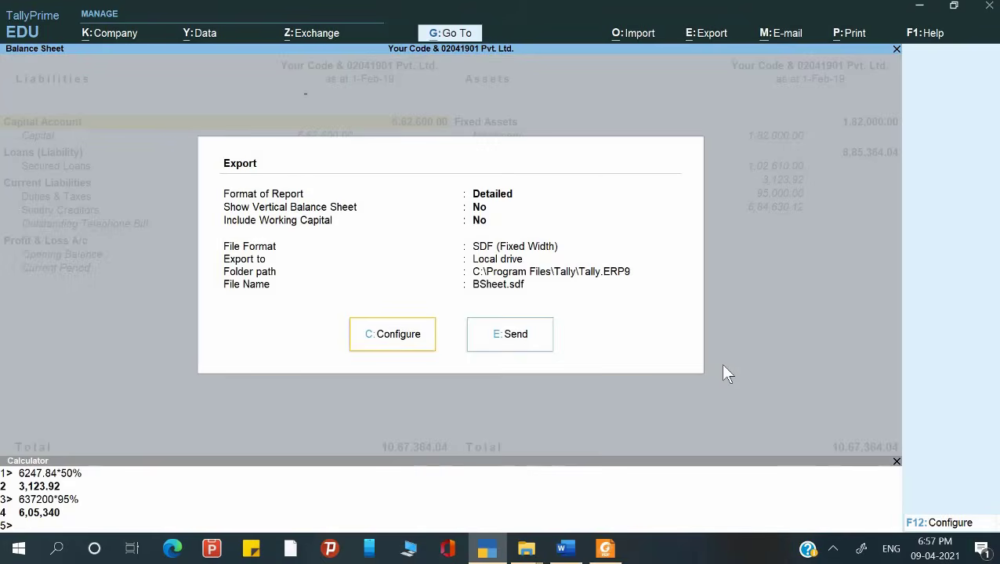
key("Return")
Set the export Folder Path to the copied path of the new desktop folder.
key("Down")
key("Down")
key("Down")
key("Down")
key("Down")
key("Down")
key("Down")
key("Down")
key("Down")
key("Down")
key("Down")
key("Down")
key("Down")
key("Down")
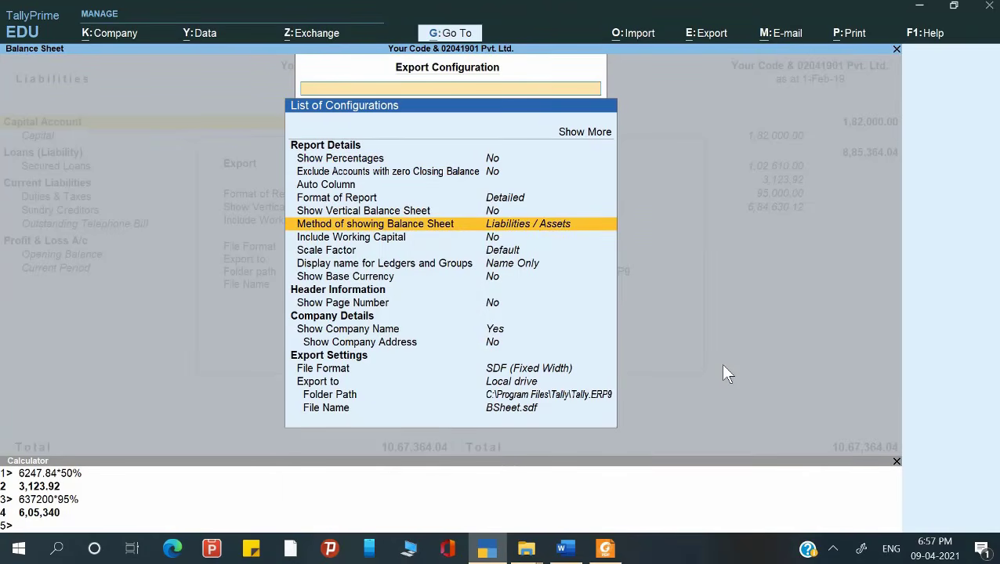
key("Down")
key("Return")
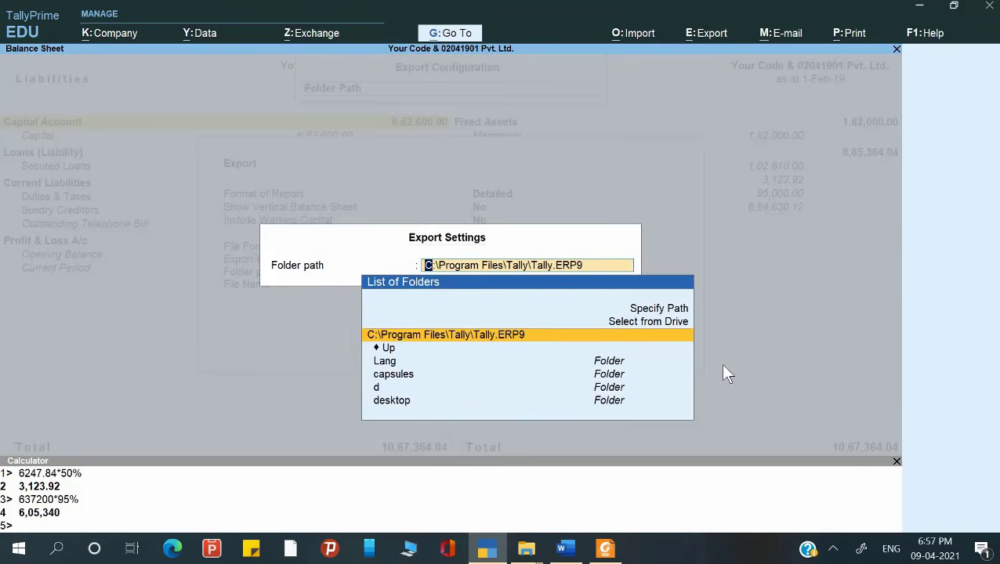
key("ctrl+v")
key("Return")
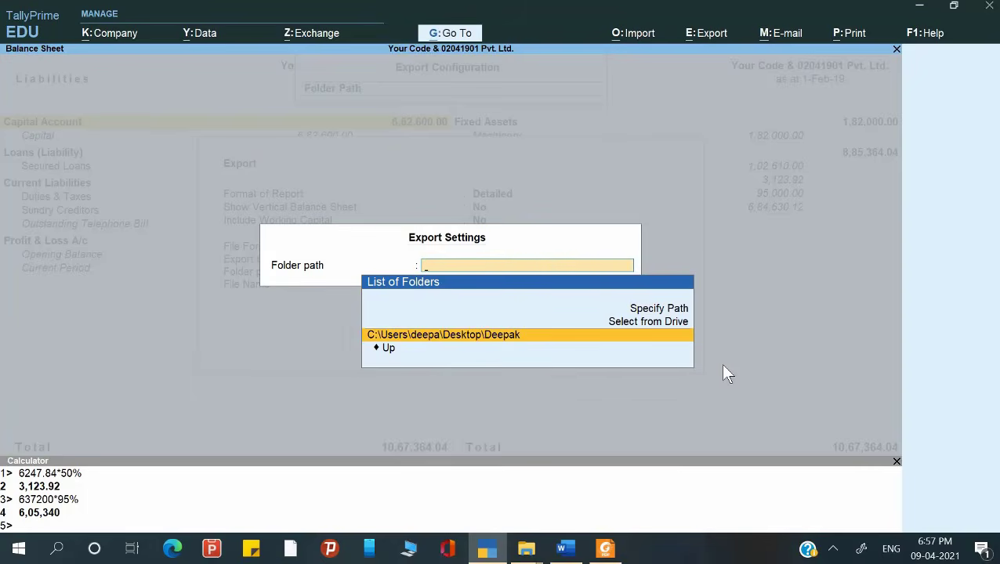
key("Return")
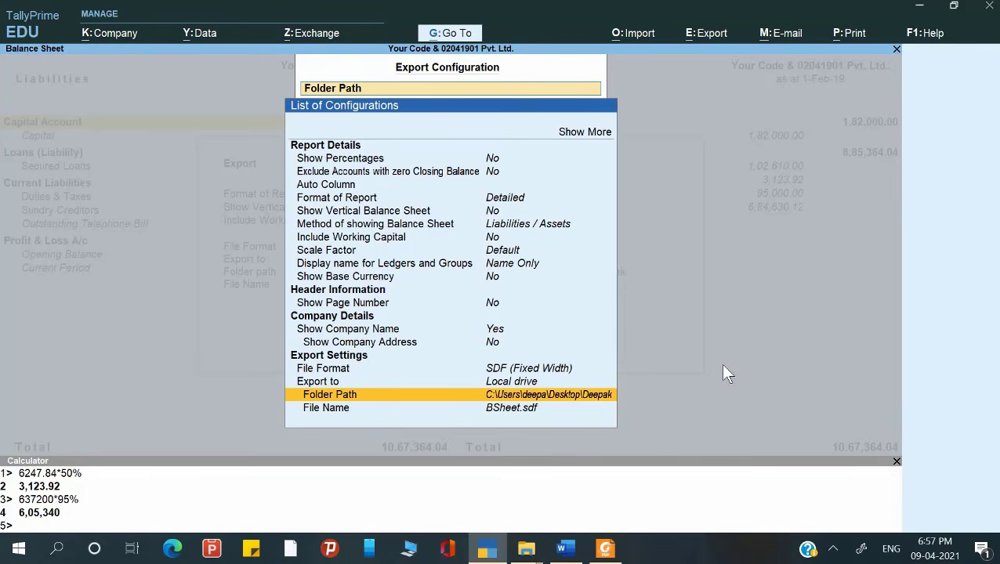
Set the export File Format to JPEG (Image).
key("Up")
key("Up")
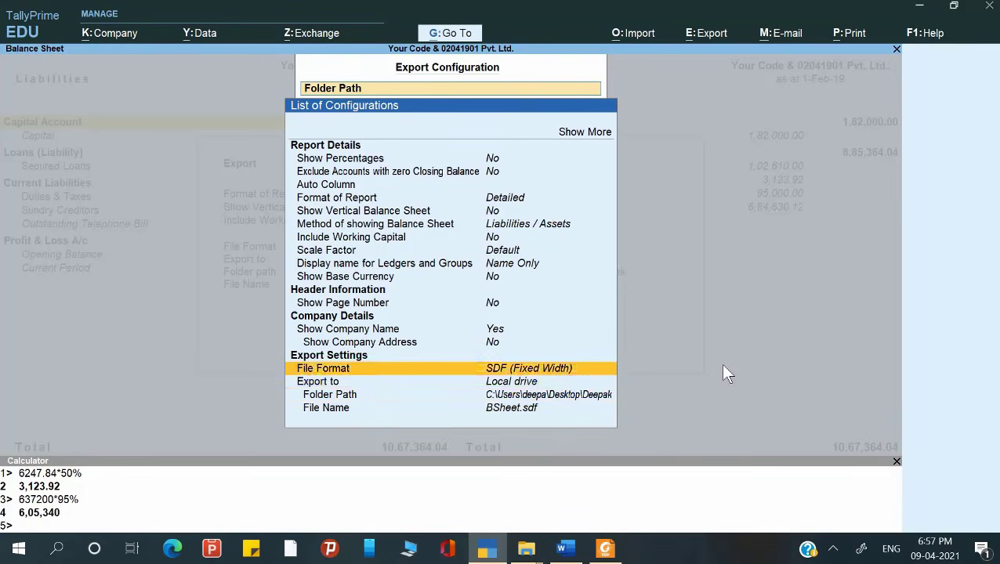
key("Return")
key("Down")
key("Down")
key("Down")
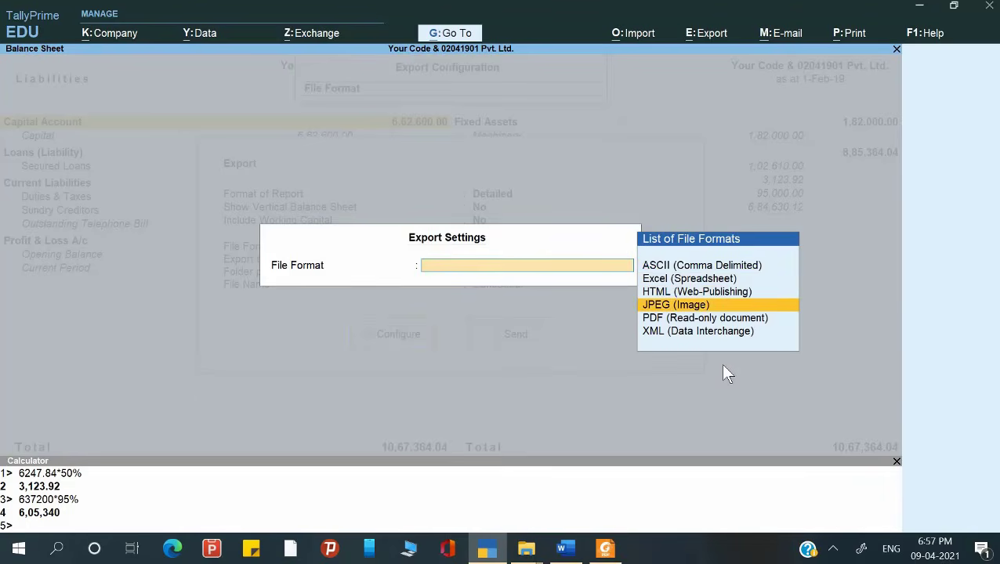
key("Return")
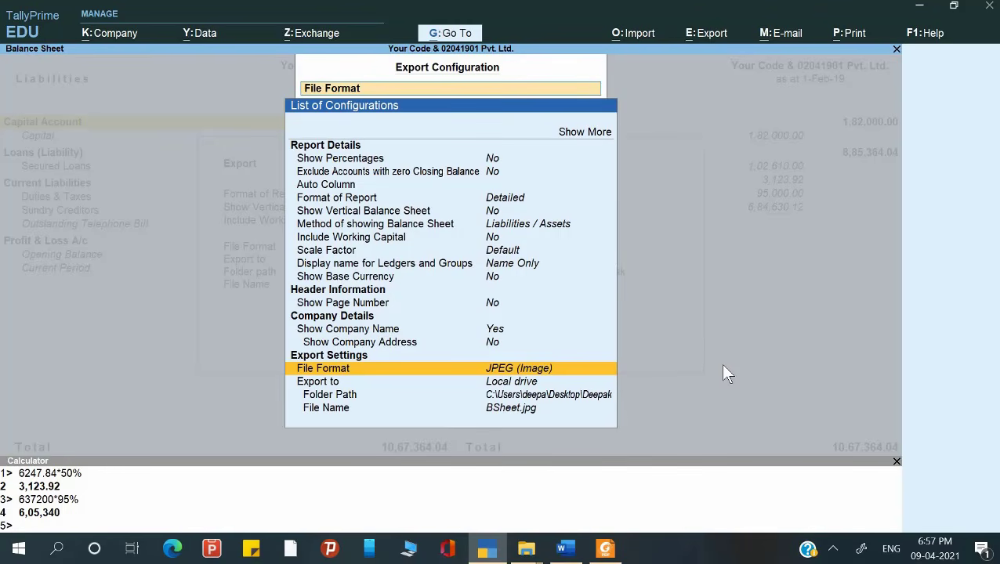
Leave the export configuration and send the Balance Sheet to the new desktop folder as BSheet.jpg.
key("Down")
key("Down")
key("Down")
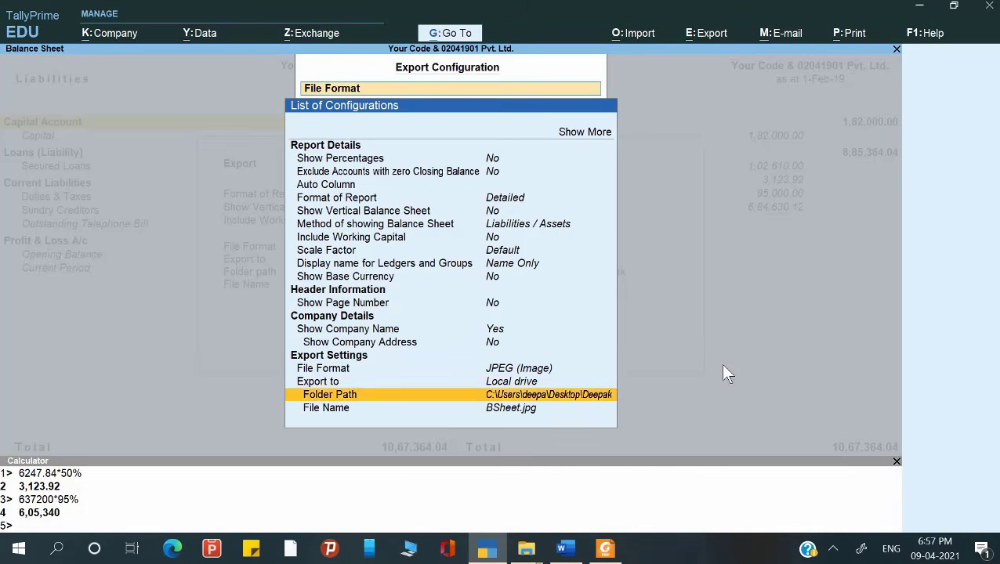
key("Escape")
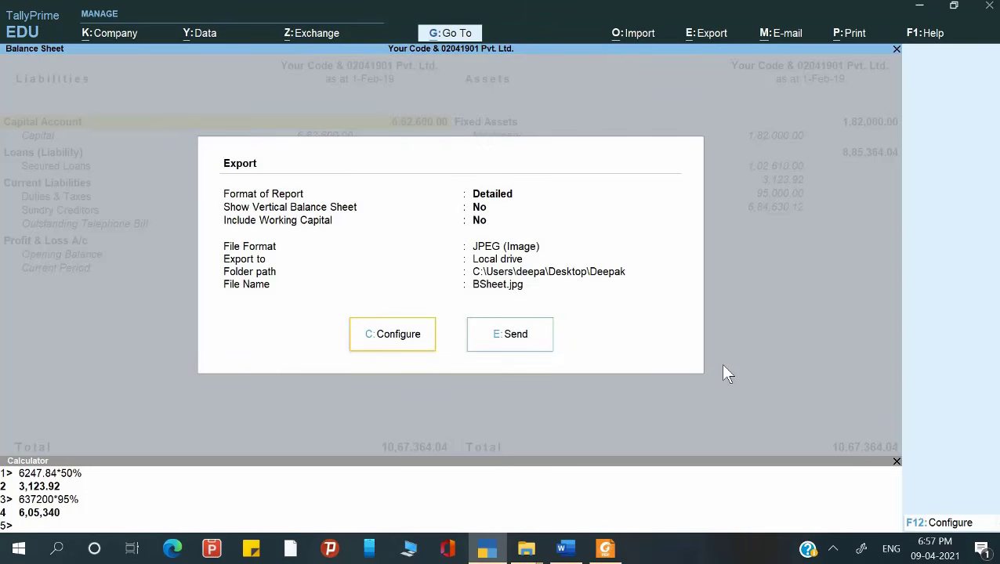
key("Right")
key("Left")
key("Right")
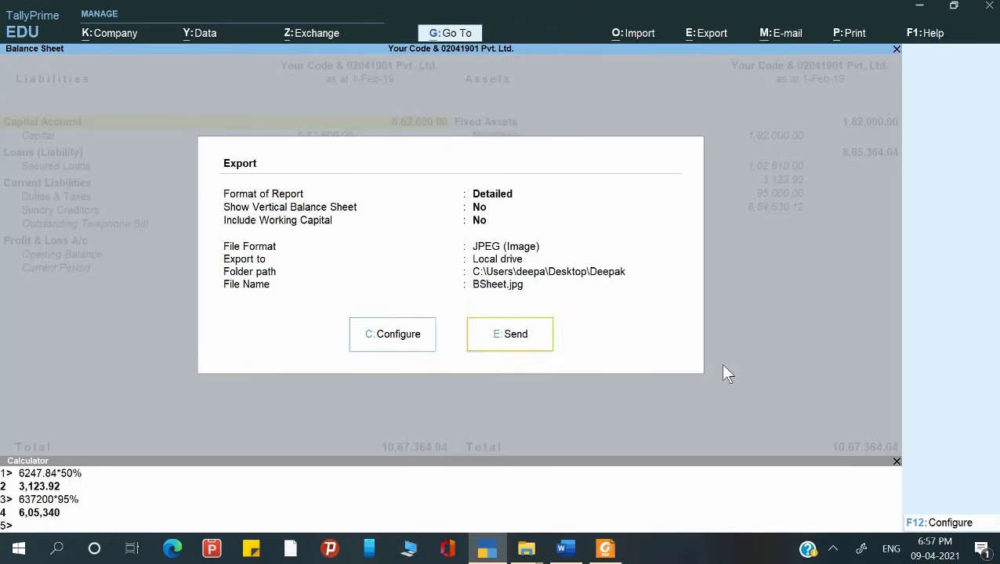
key("Return")
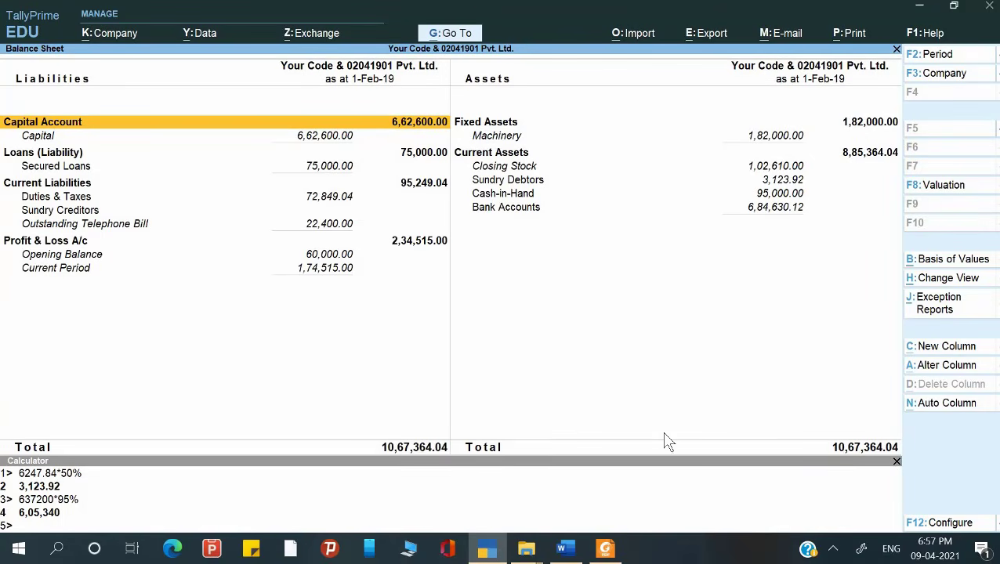
Open the exported BSheet.jpg from the desktop folder, check the Balance Sheet image enlarged, and close it.
mouse_move(525, 547)
left_click(570, 500)
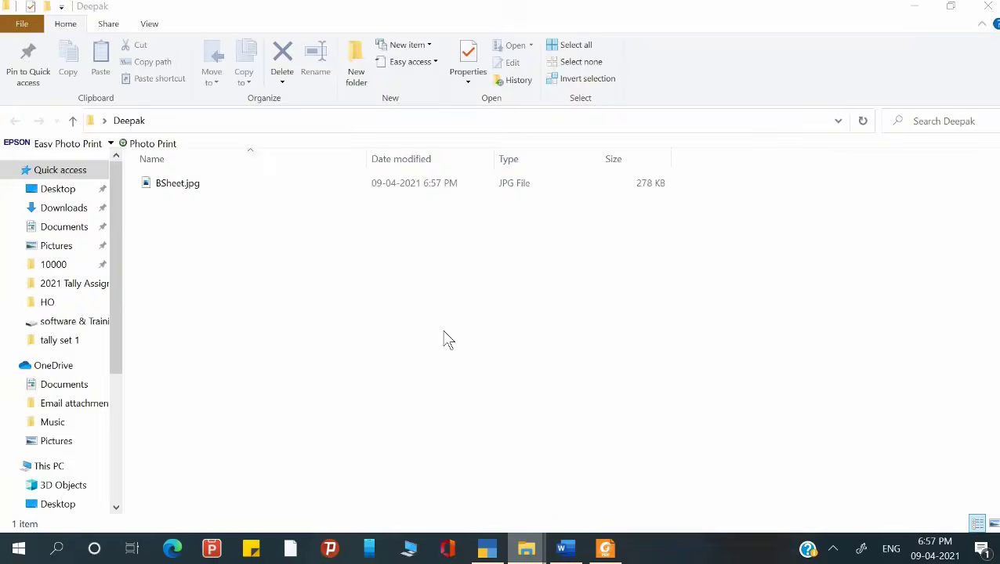
double_click(193, 185)
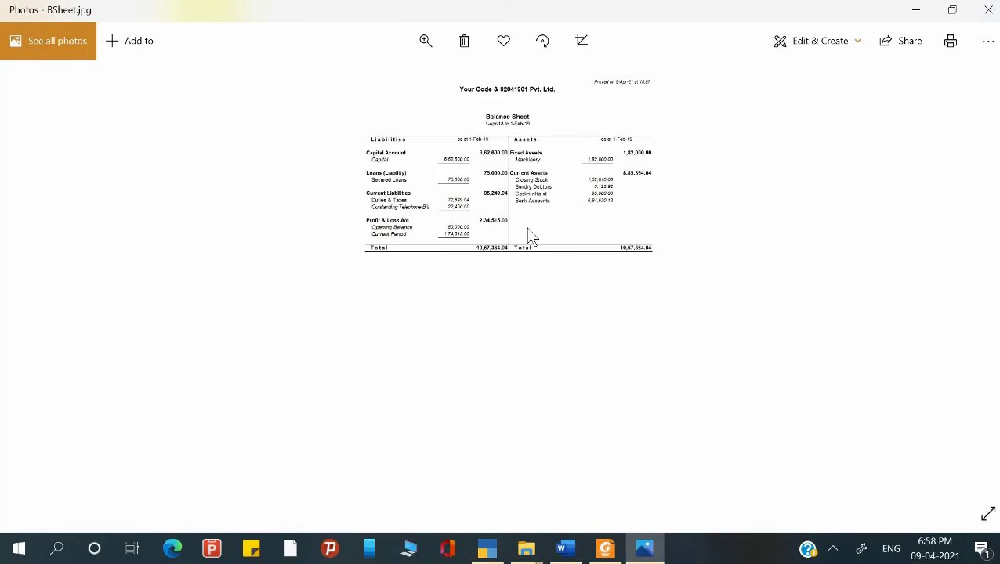
scroll(531, 235, "up", 5)
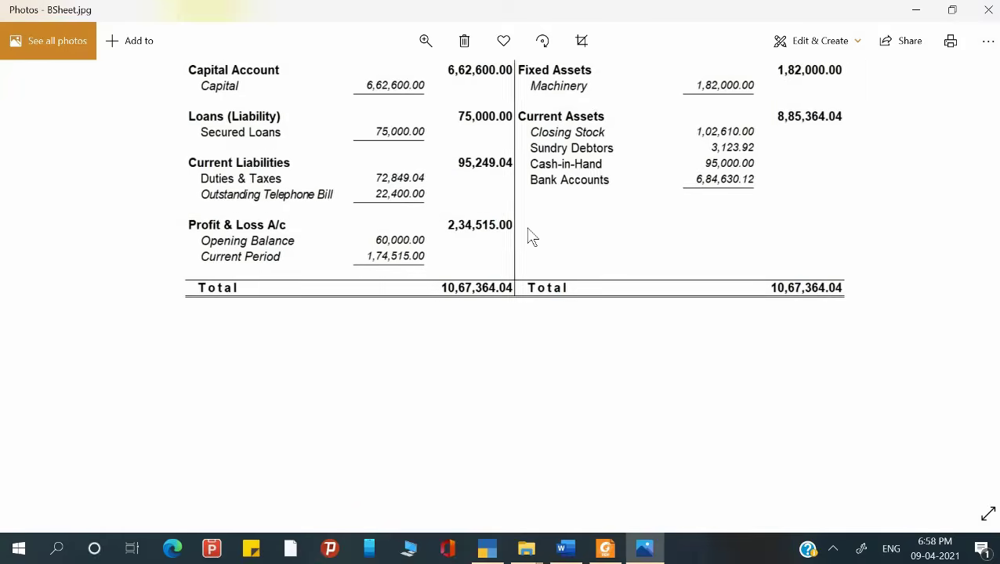
scroll(596, 309, "up", 4)
scroll(596, 308, "down", 3)
scroll(596, 308, "up", 1)
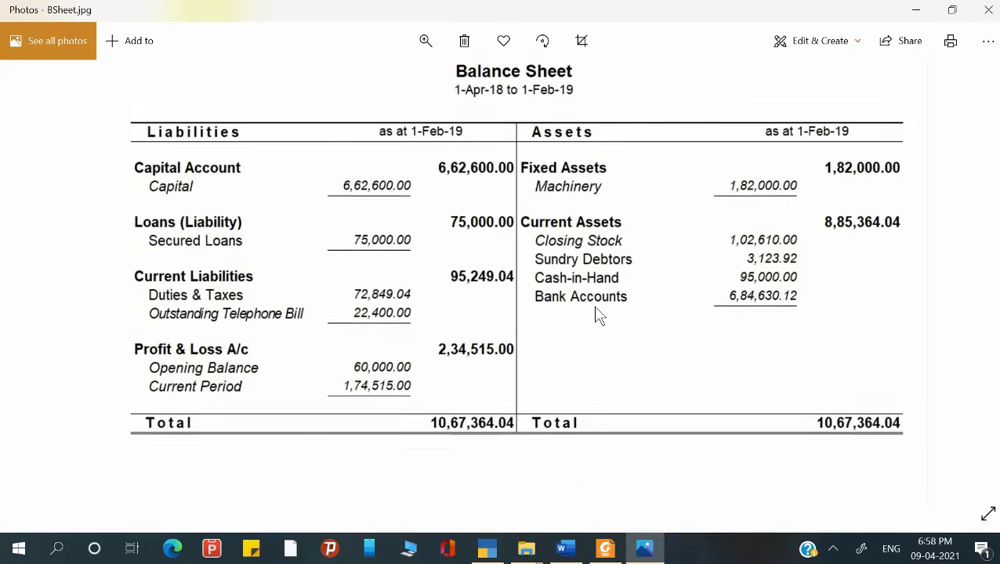
scroll(597, 313, "up", 1)
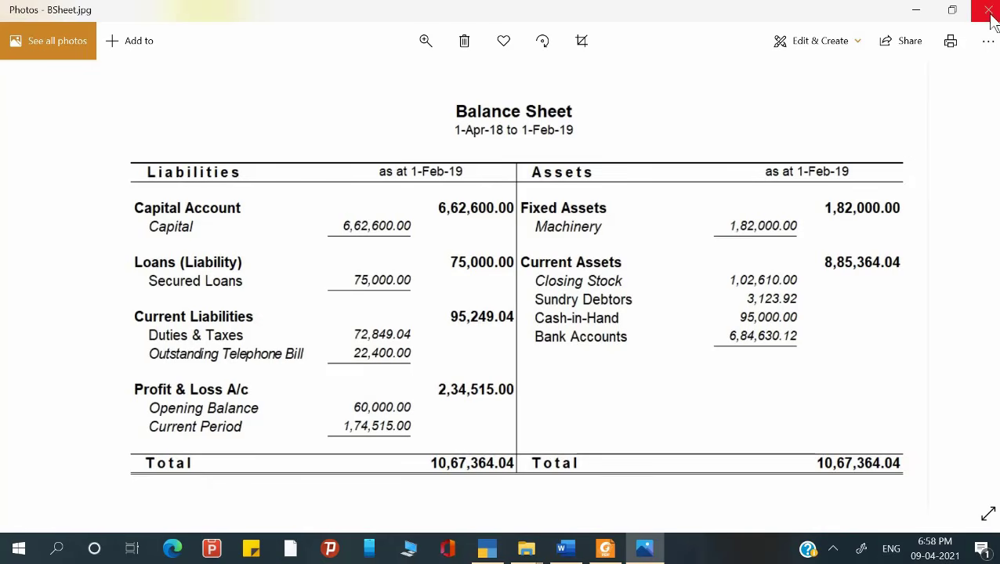
key("alt+F4")
Return to TallyPrime, leave the Balance Sheet and open the Profit & Loss A/c report.
key("alt+Tab")
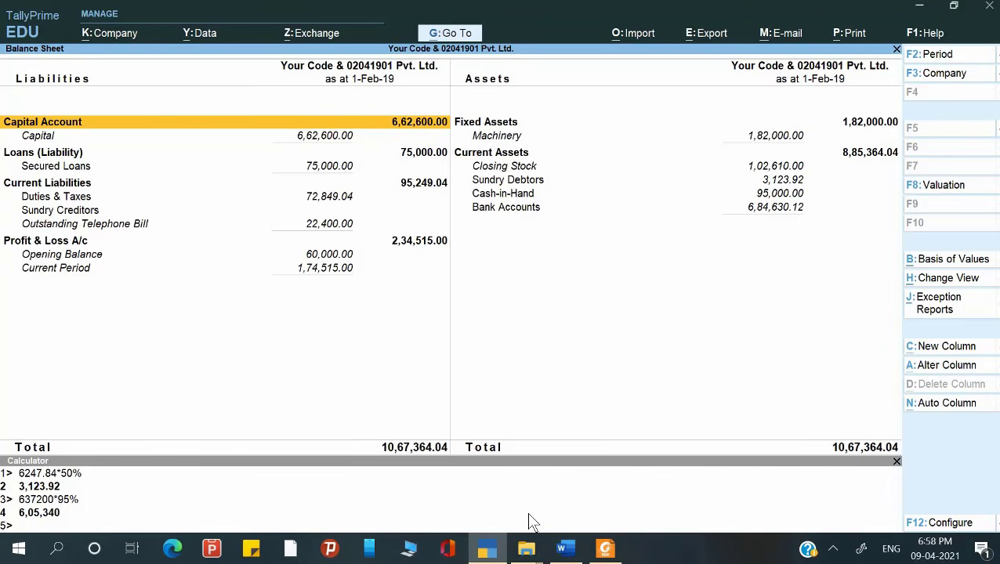
key("Escape")
key("Down")
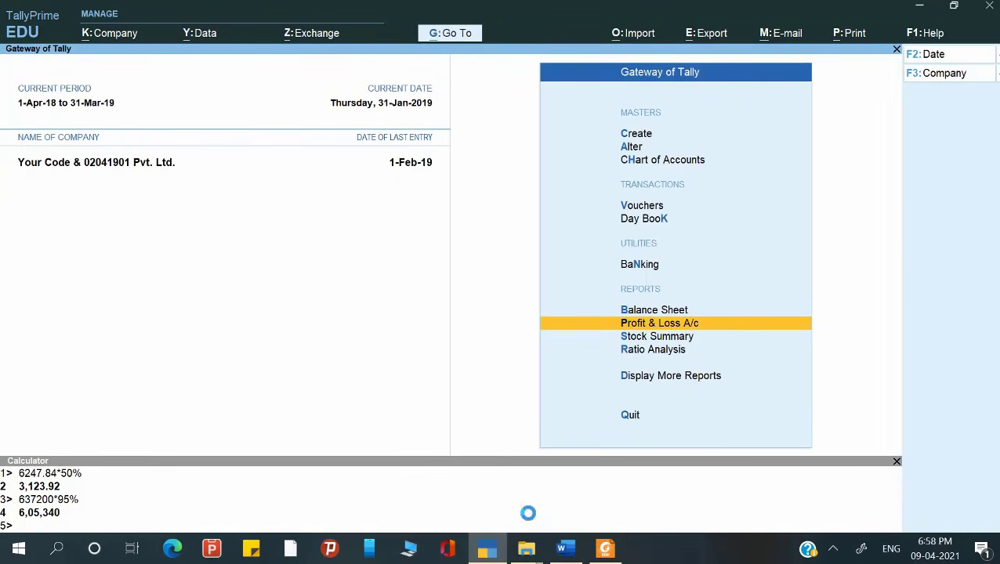
key("Return")
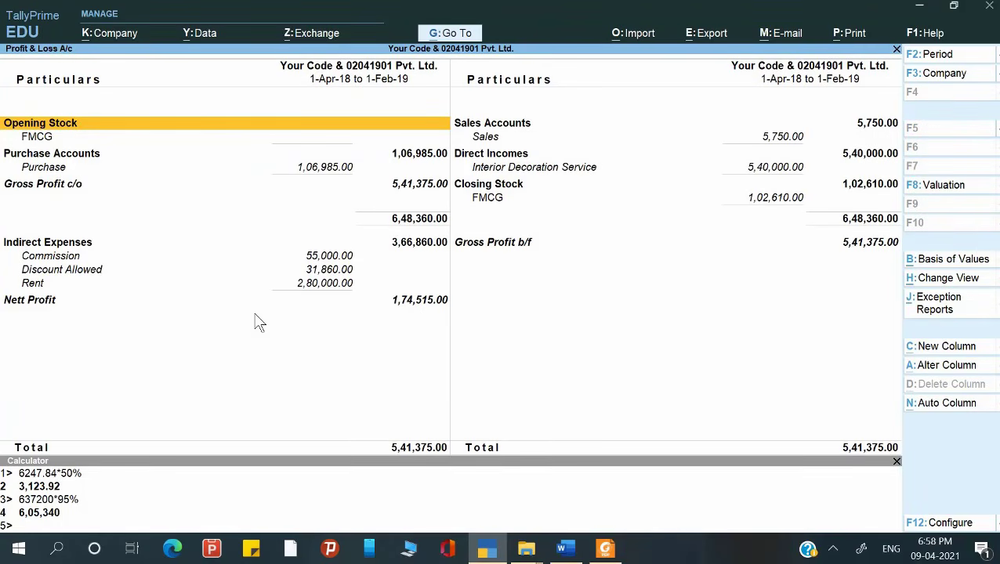
Switch to the question paper in Word and go back to the start of its first page.
key("alt+Tab")
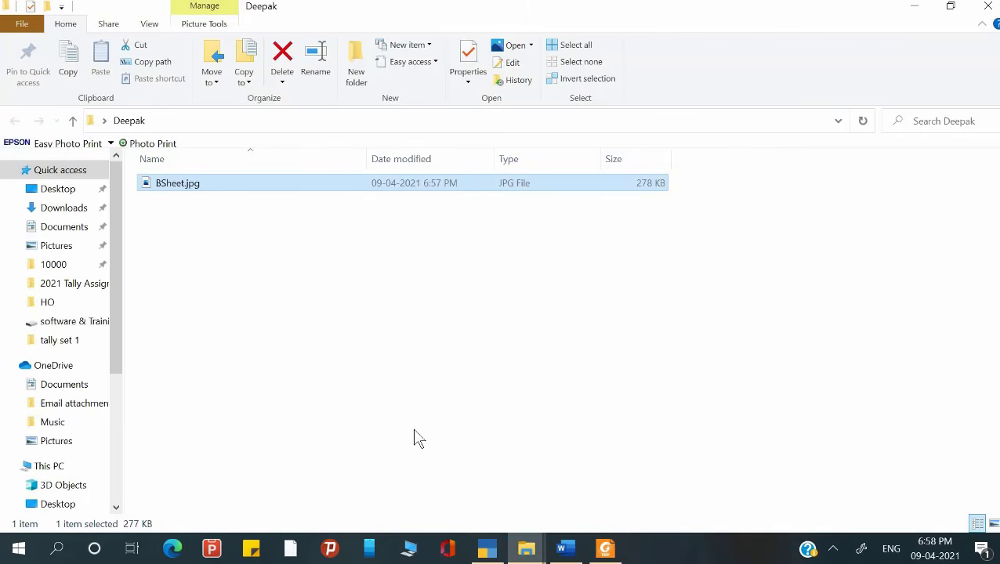
left_click(563, 547)
scroll(374, 332, "down", 1)
scroll(374, 333, "up", 10)
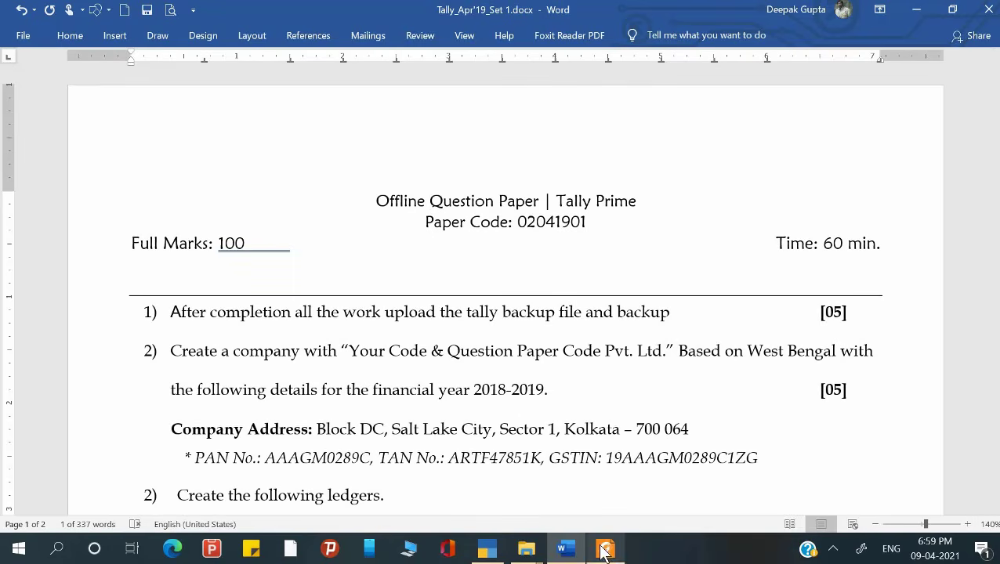
Review Tally_Doc_1.pdf in Foxit Reader from Document 4 back to Document 1, and return to the question paper in Word.
mouse_move(604, 554)
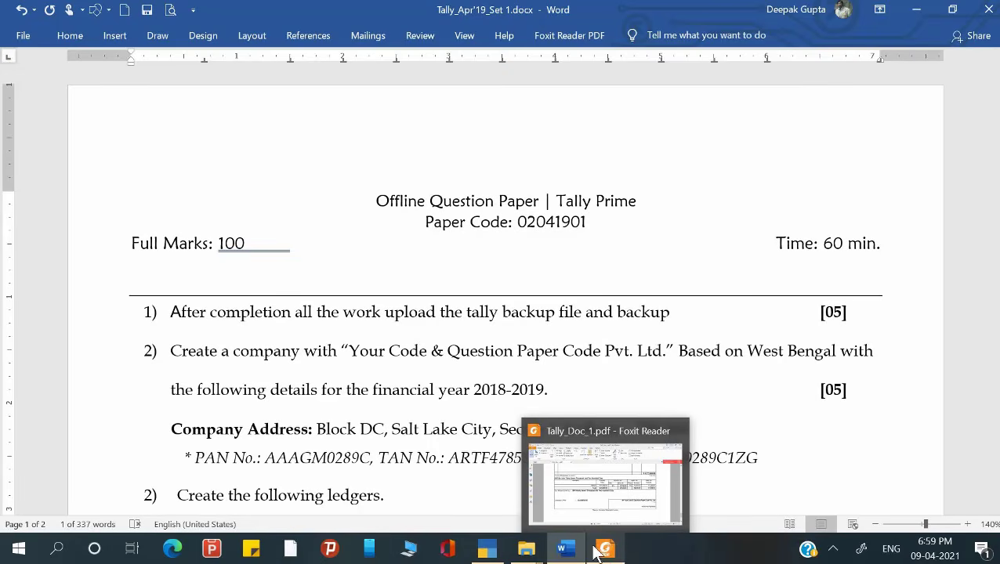
left_click(604, 541)
left_click(604, 543)
left_click(605, 542)
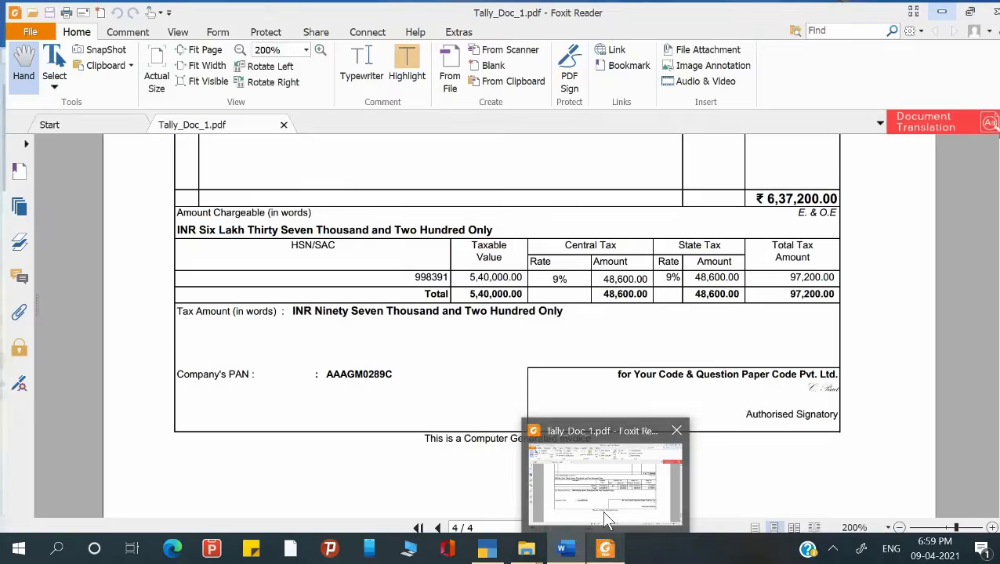
scroll(593, 466, "up", 10)
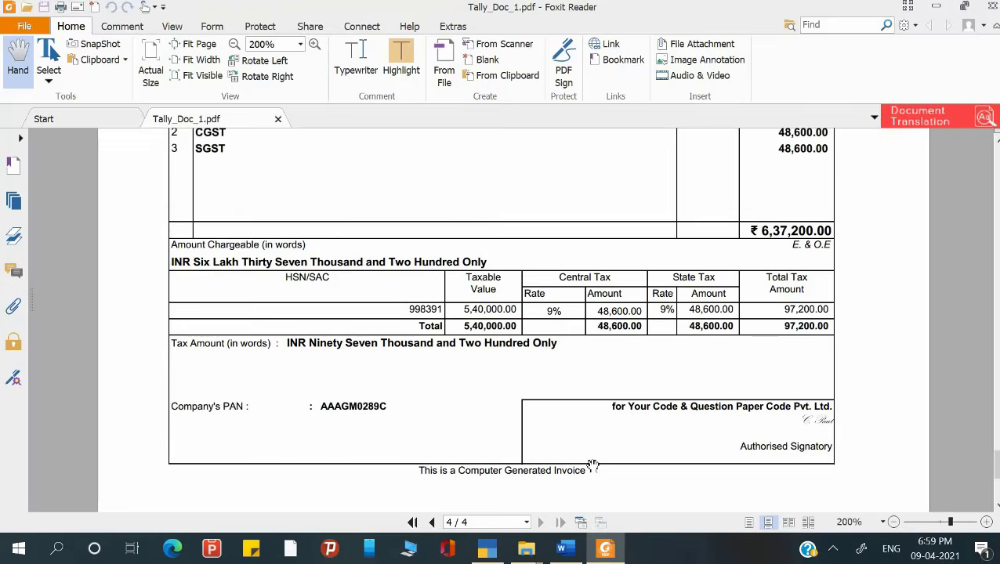
scroll(594, 465, "up", 2)
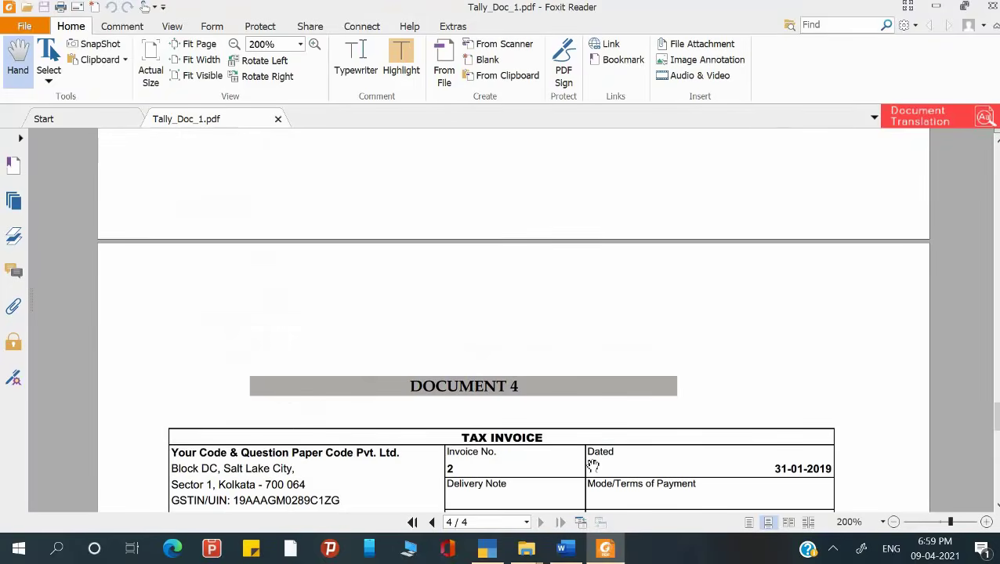
scroll(593, 465, "up", 15)
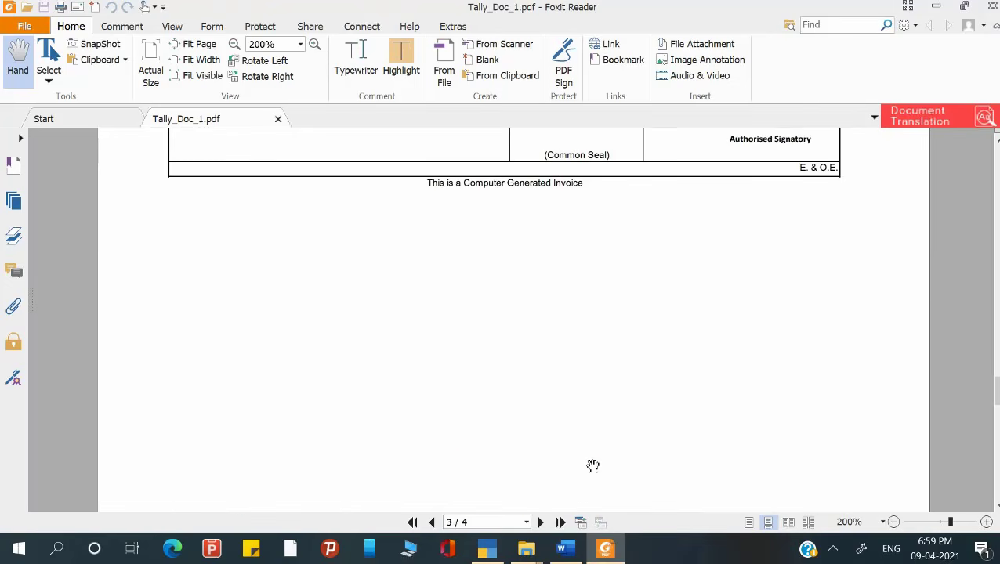
scroll(593, 466, "up", 20)
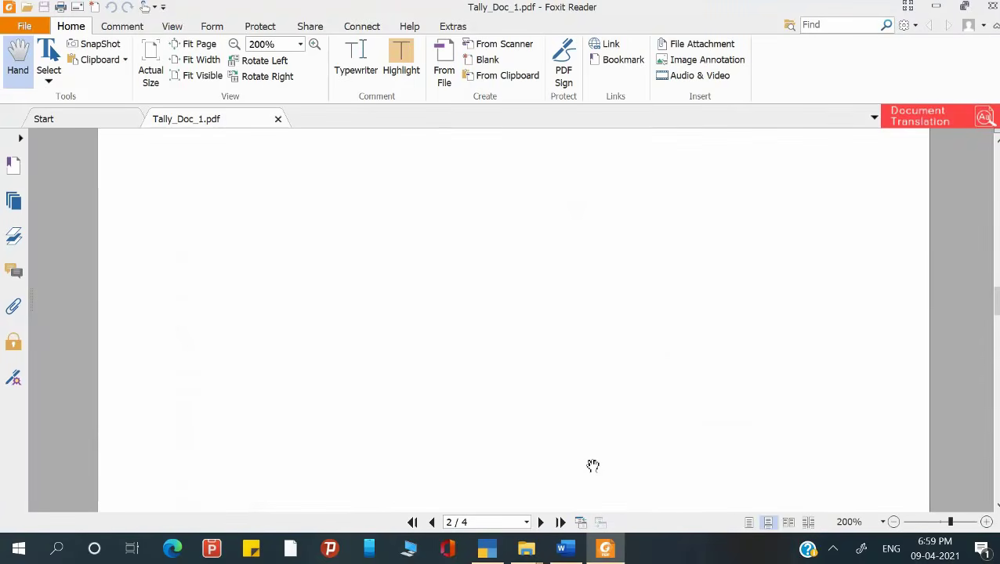
scroll(593, 465, "up", 8)
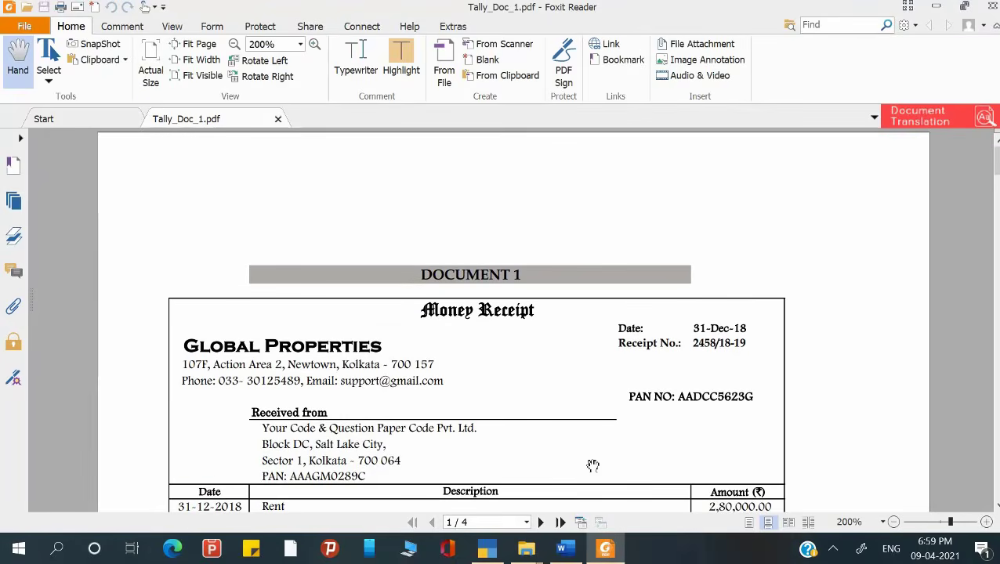
left_click(565, 550)
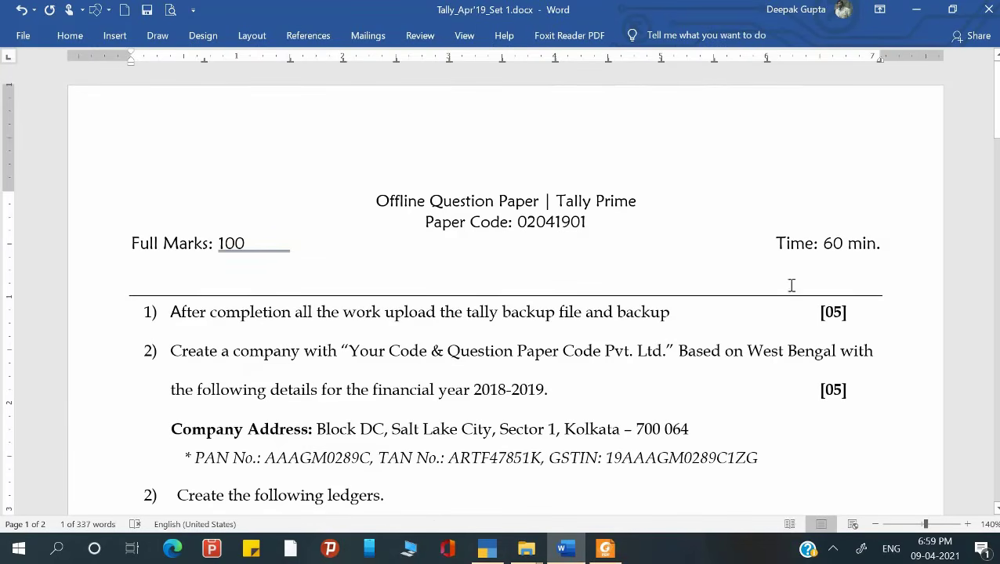